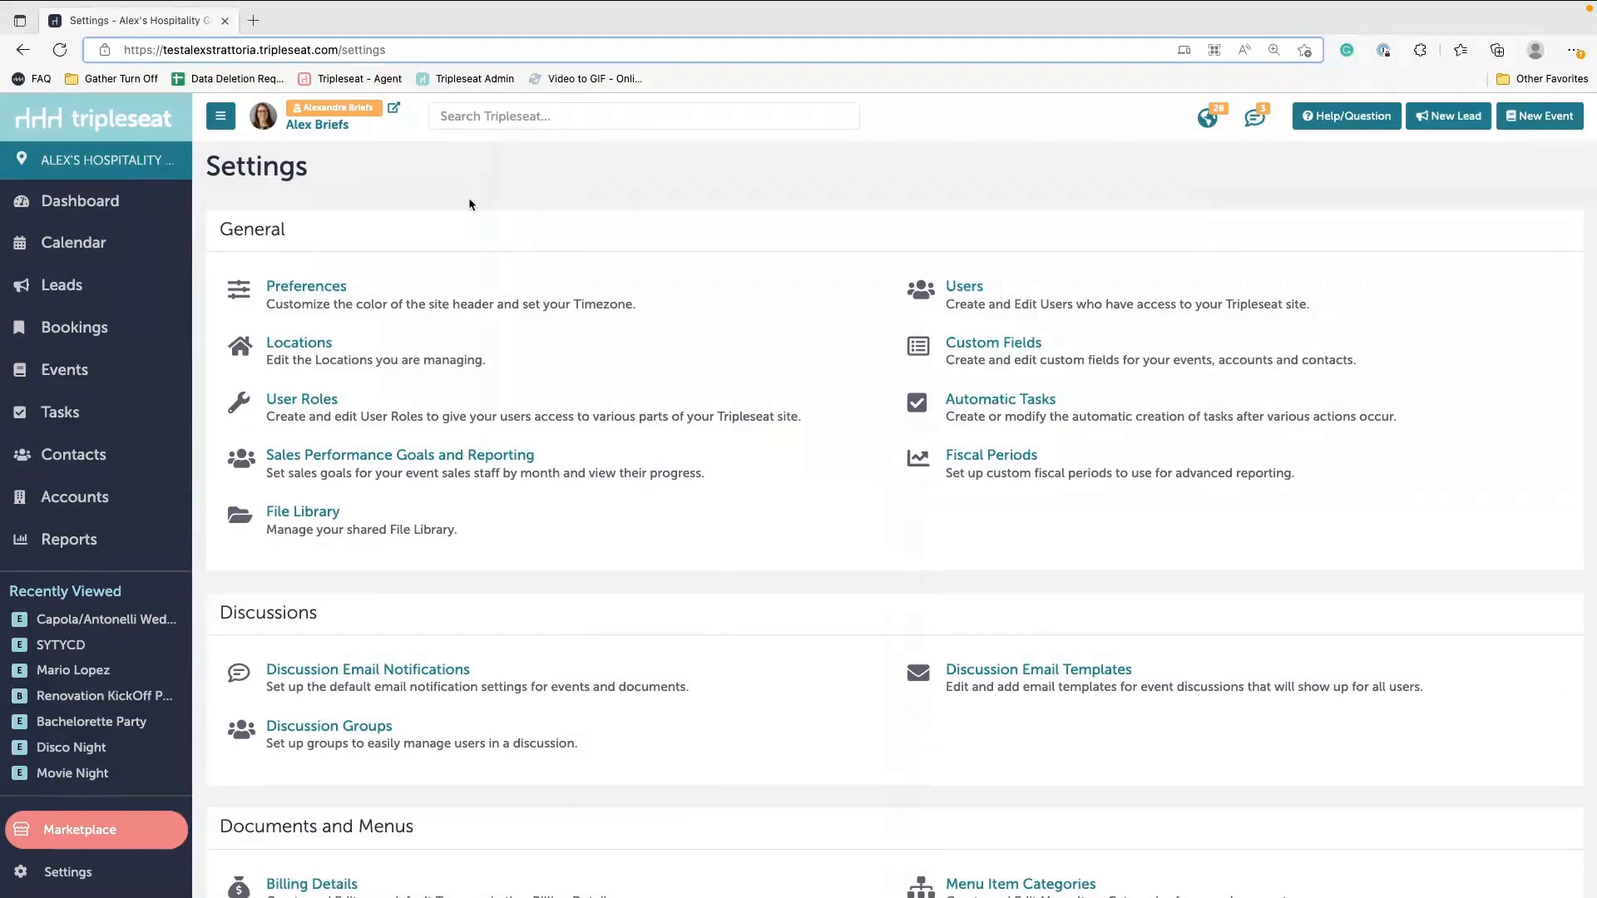
# Step: Open the Automatic Tasks settings and start creating a new automatic task
pyautogui.click(1008, 405)
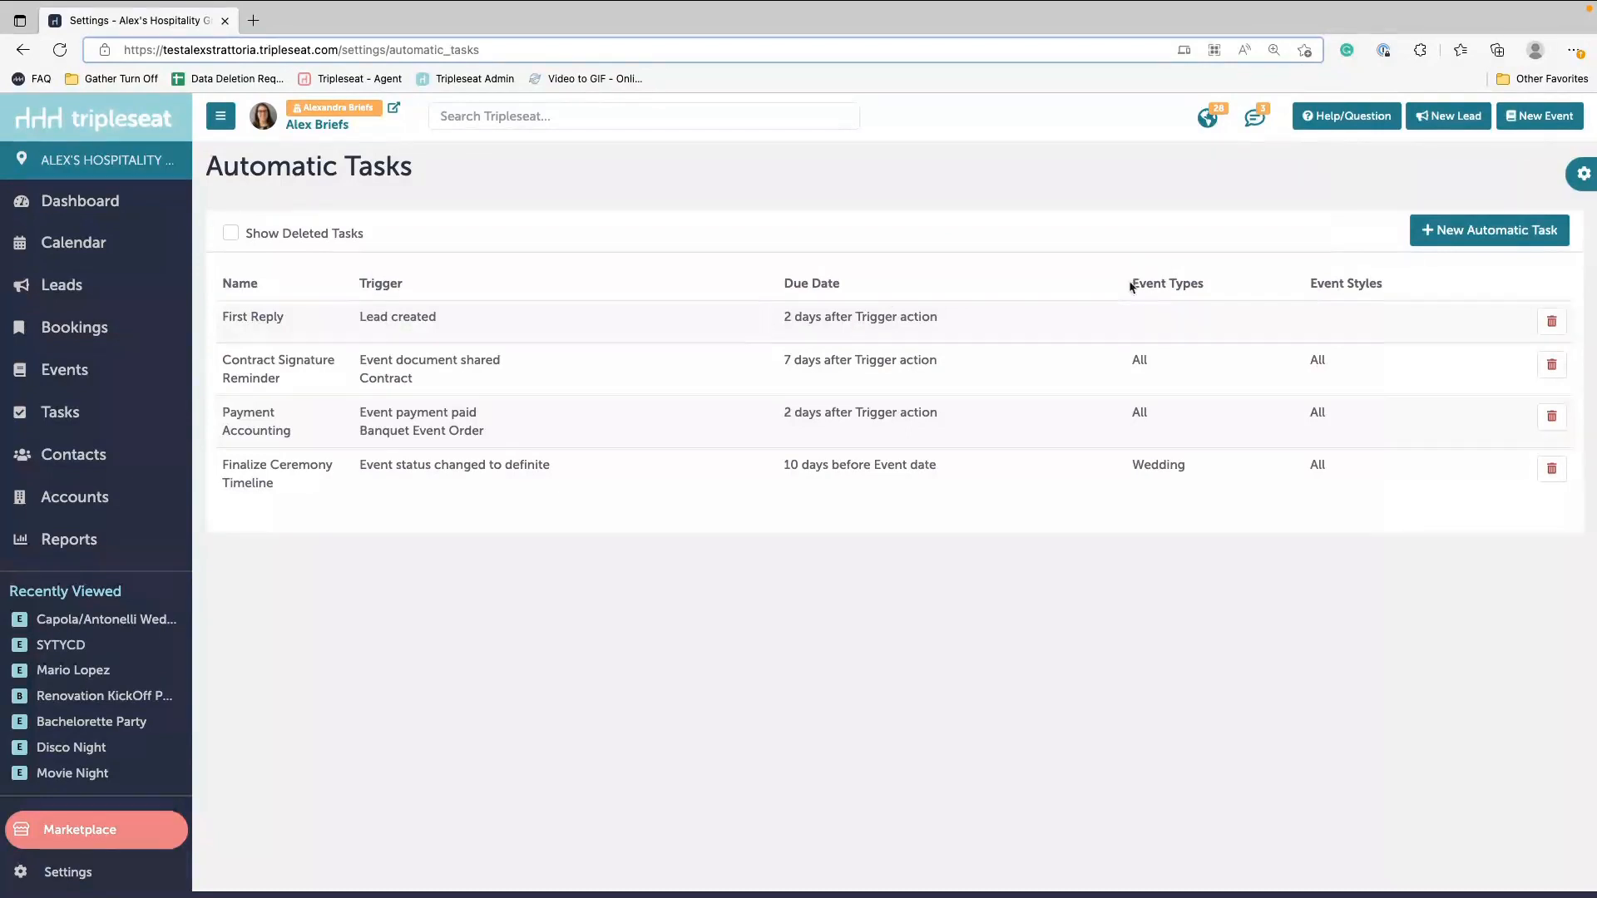
pyautogui.moveTo(1130, 287); pyautogui.dragTo(1195, 293)
pyautogui.click(1149, 239)
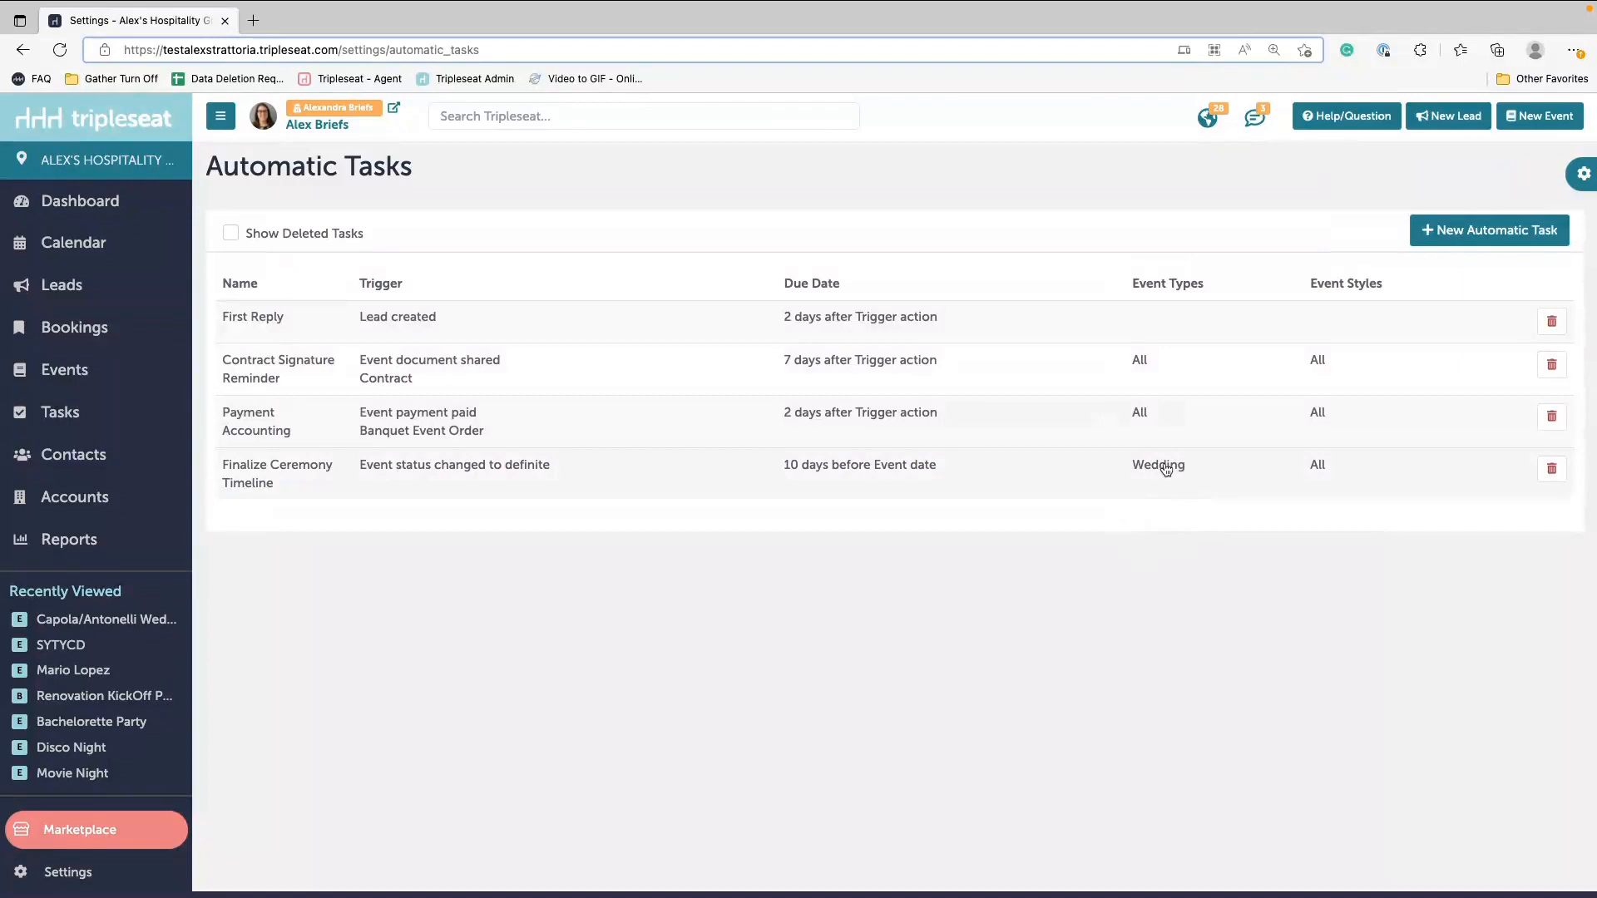
pyautogui.click(1507, 233)
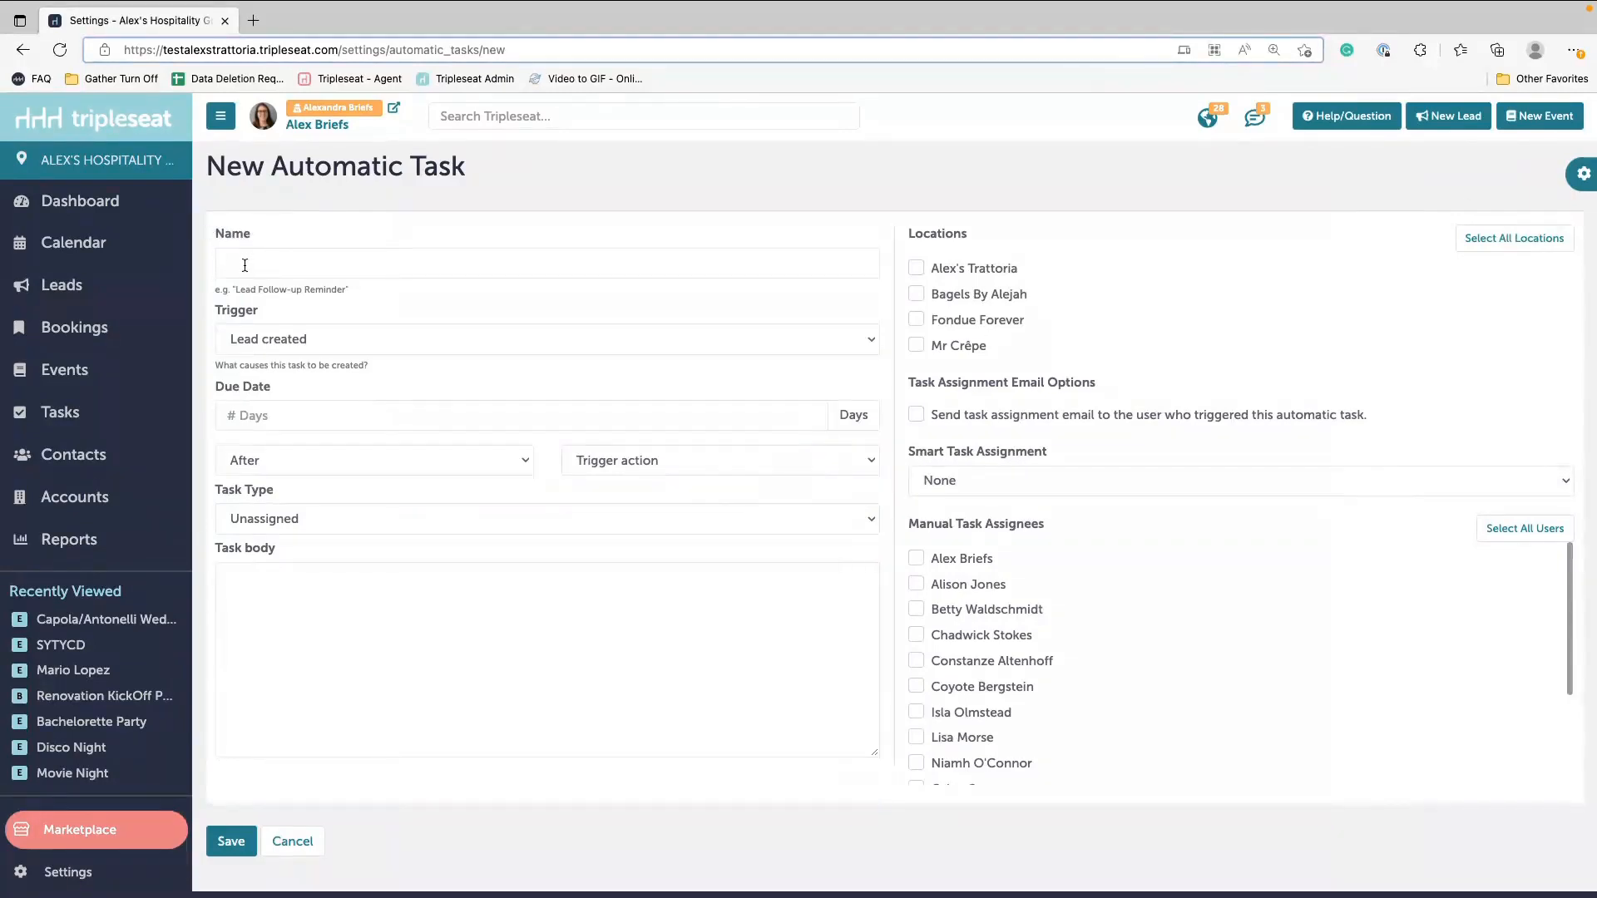
# Step: Name the task "Menu Finalization" and set its trigger to "Event status changed to definite"
pyautogui.click(322, 268)
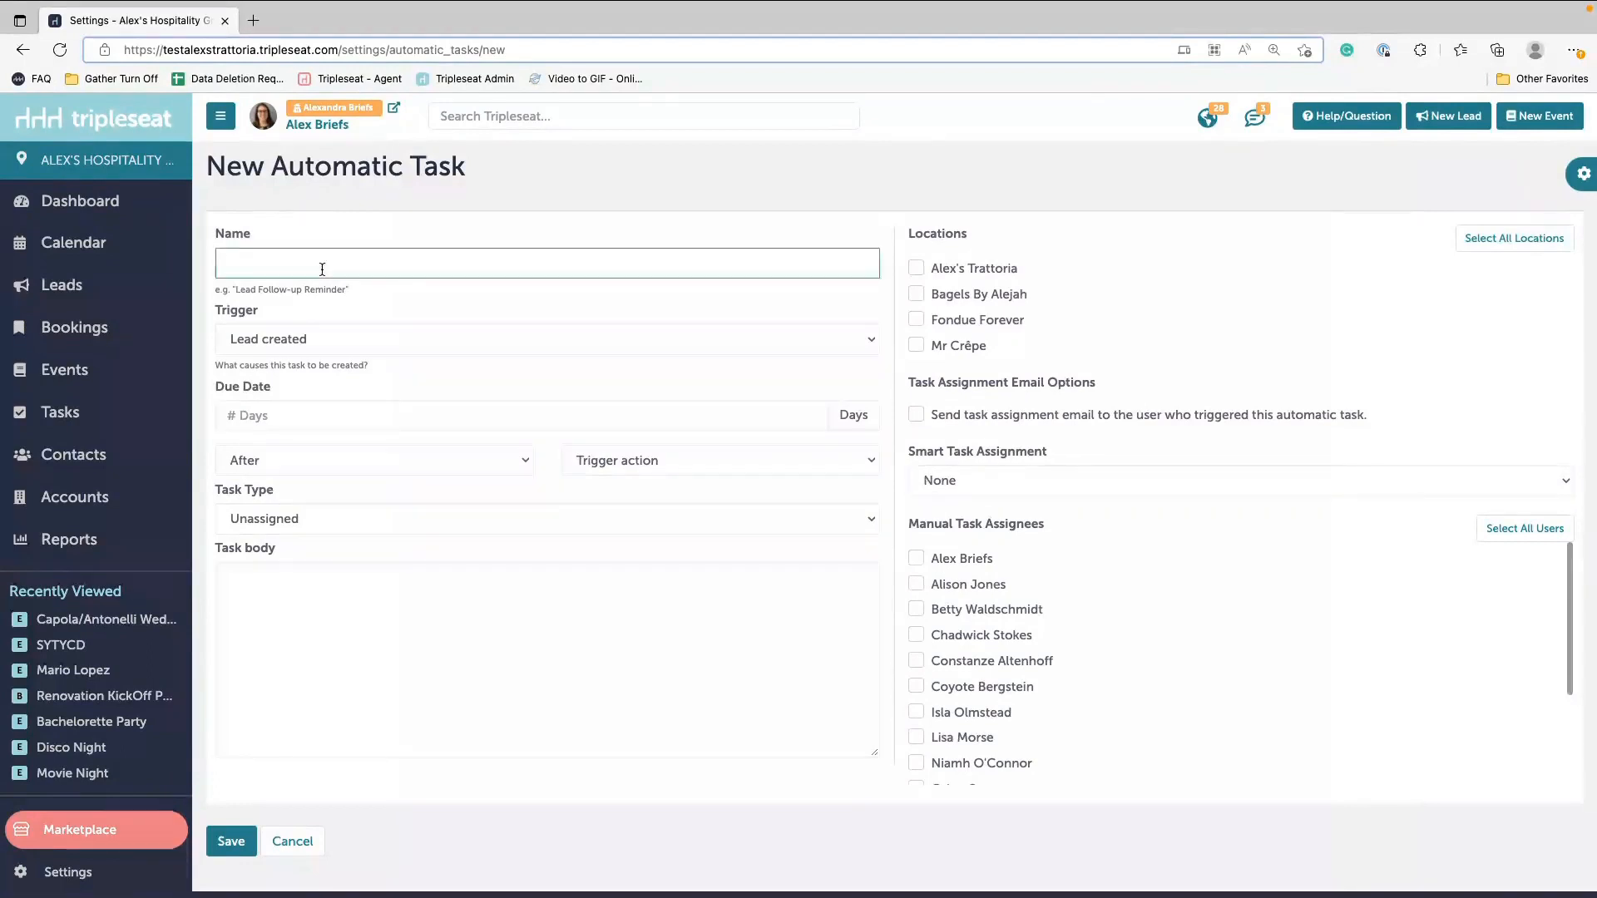
pyautogui.write('Menu F')
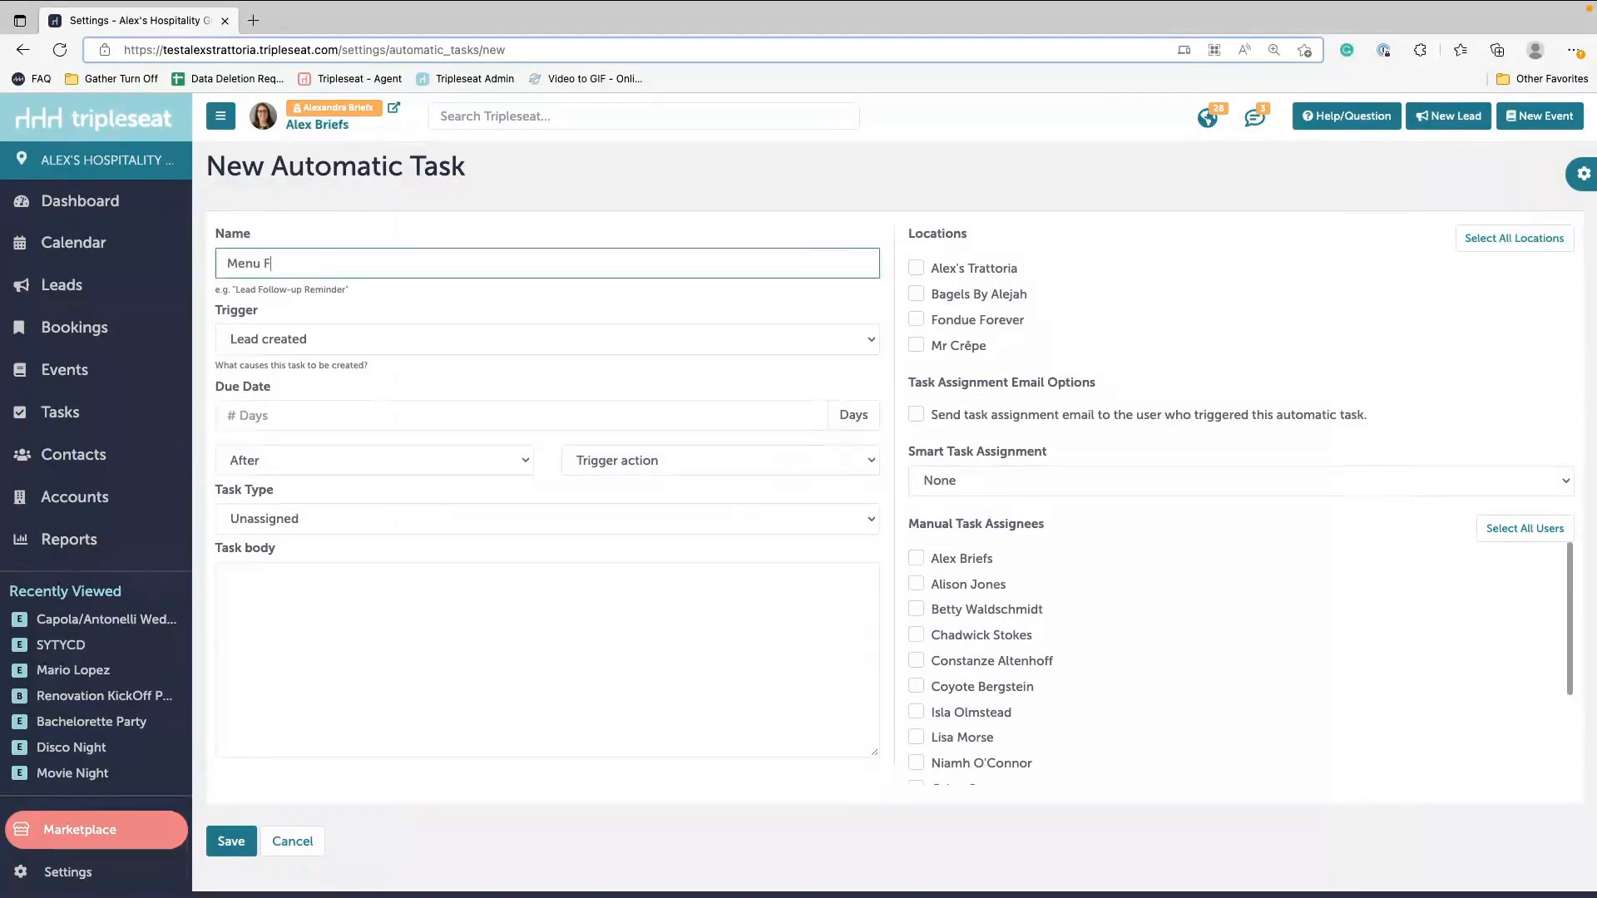
pyautogui.write('inalization')
pyautogui.click(203, 308)
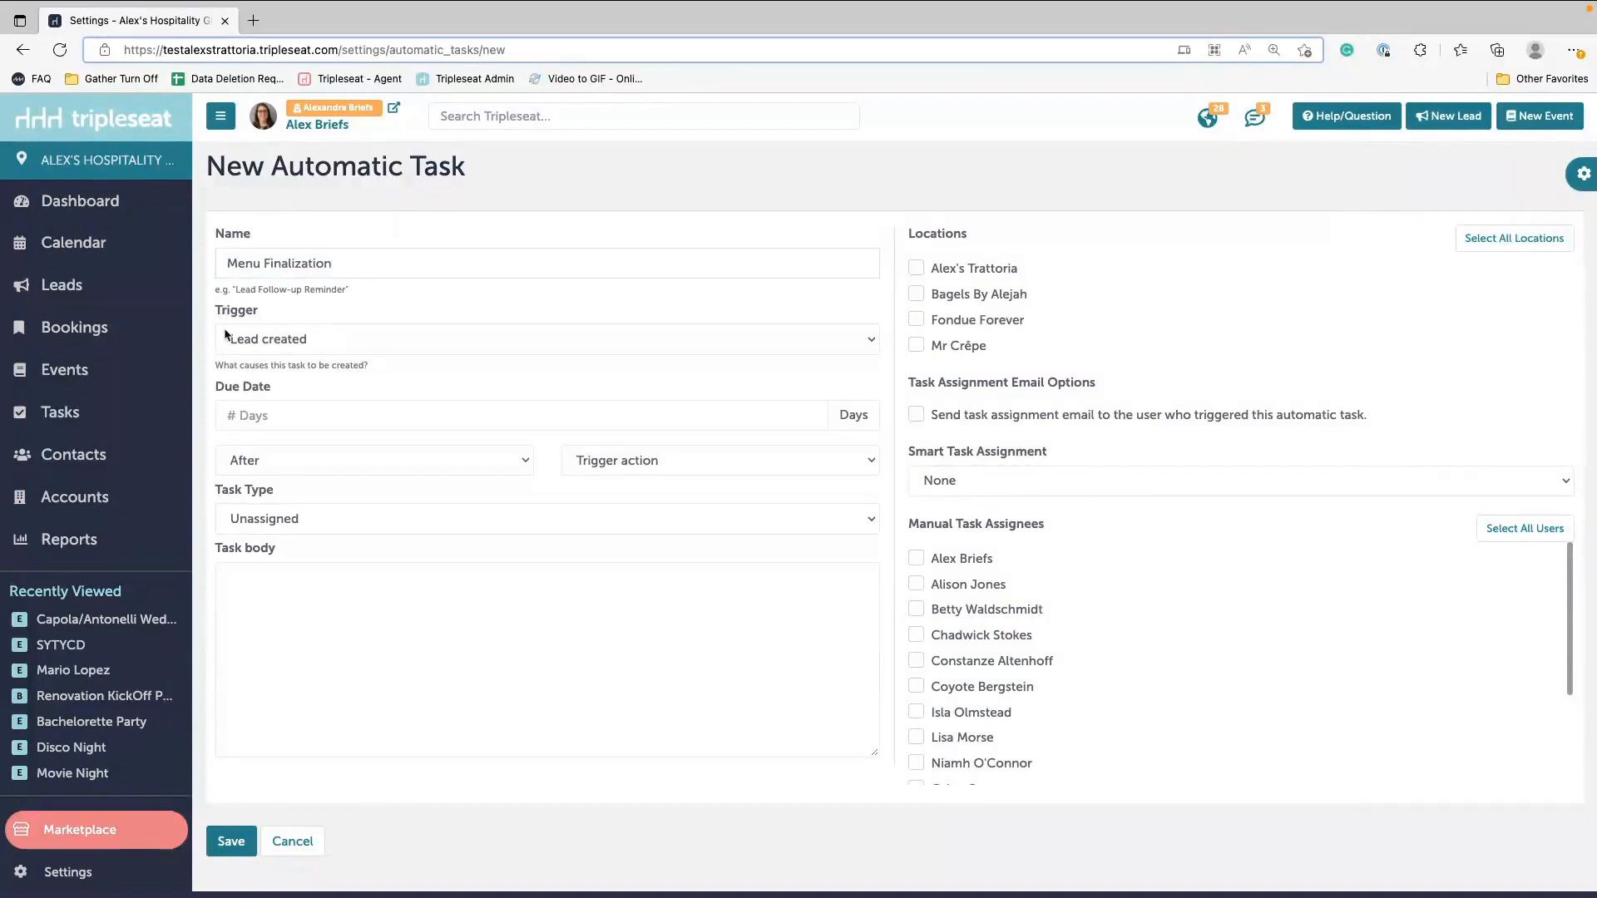
pyautogui.click(279, 348)
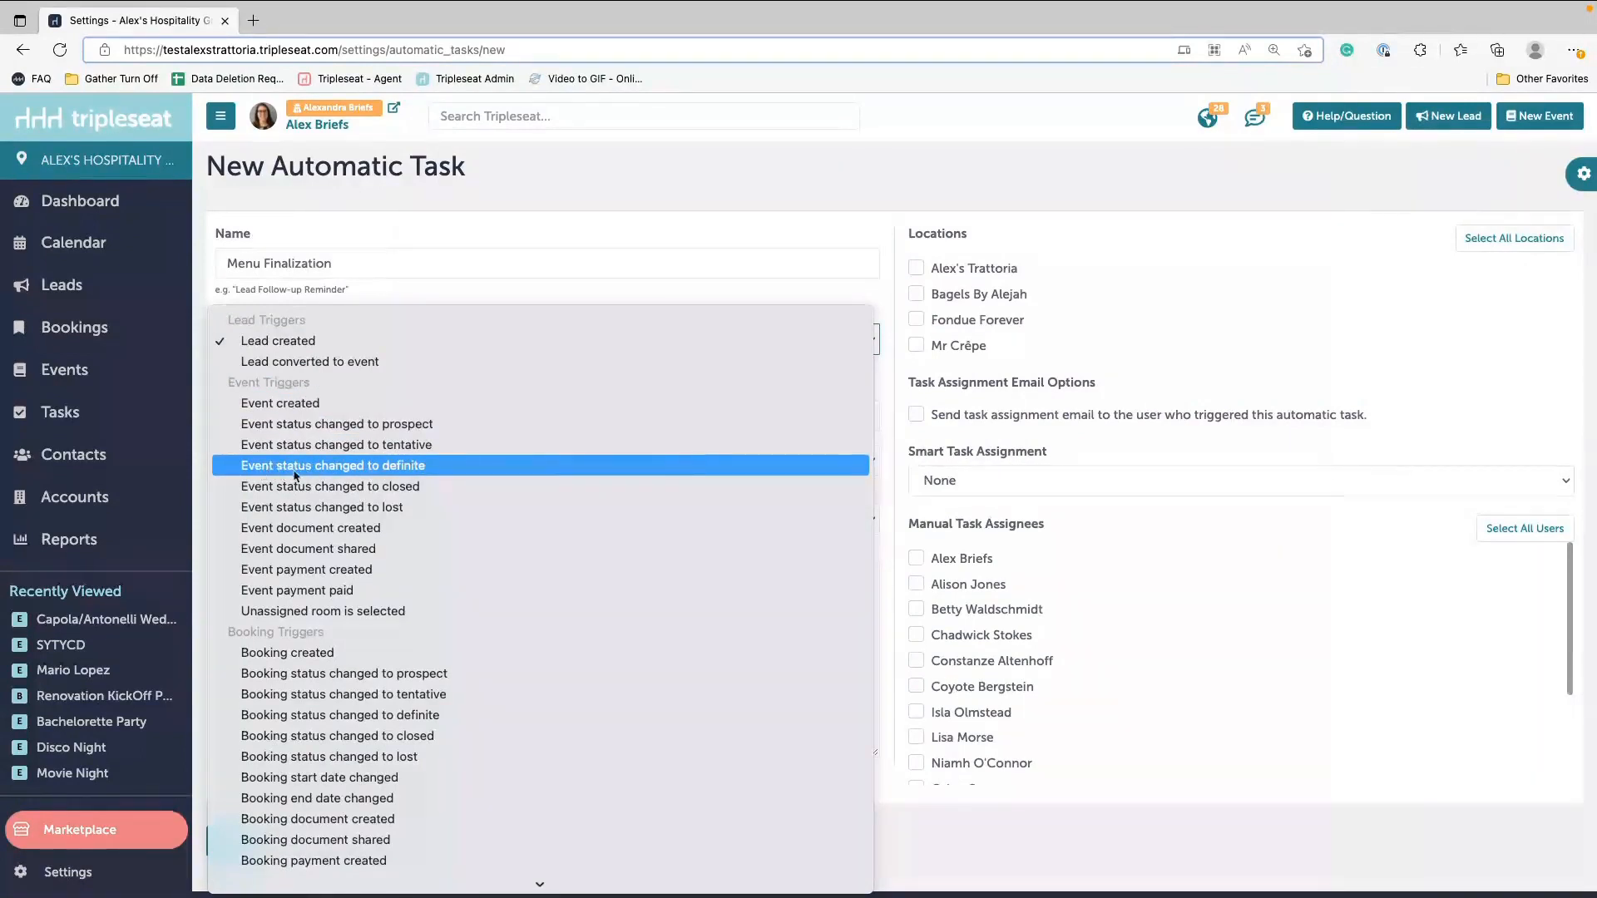
pyautogui.click(401, 476)
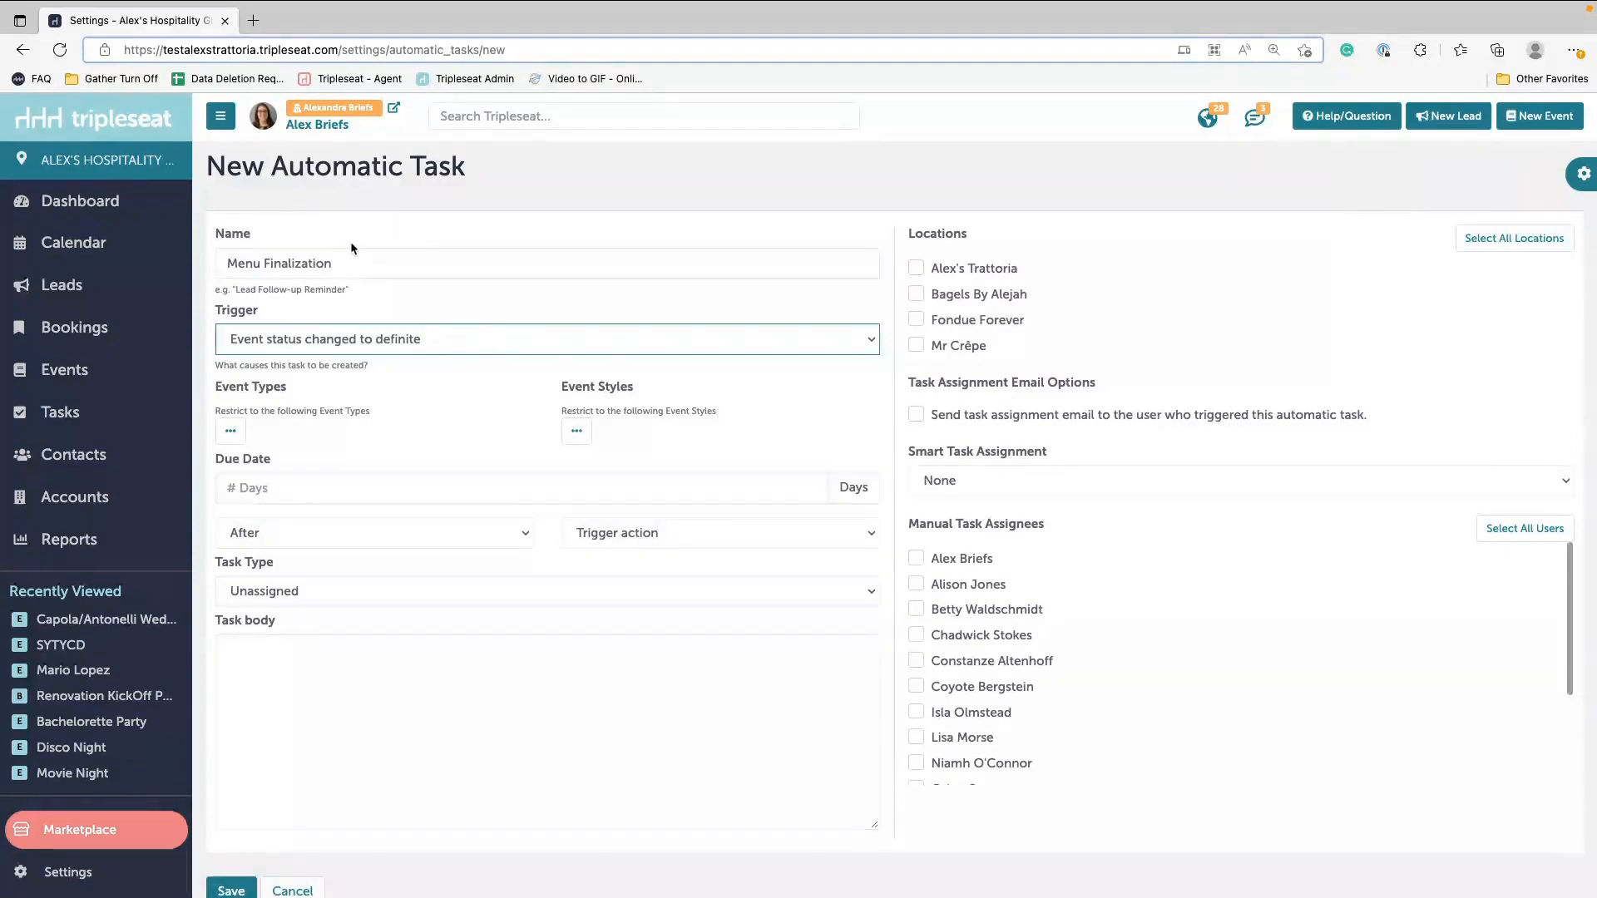
pyautogui.click(438, 229)
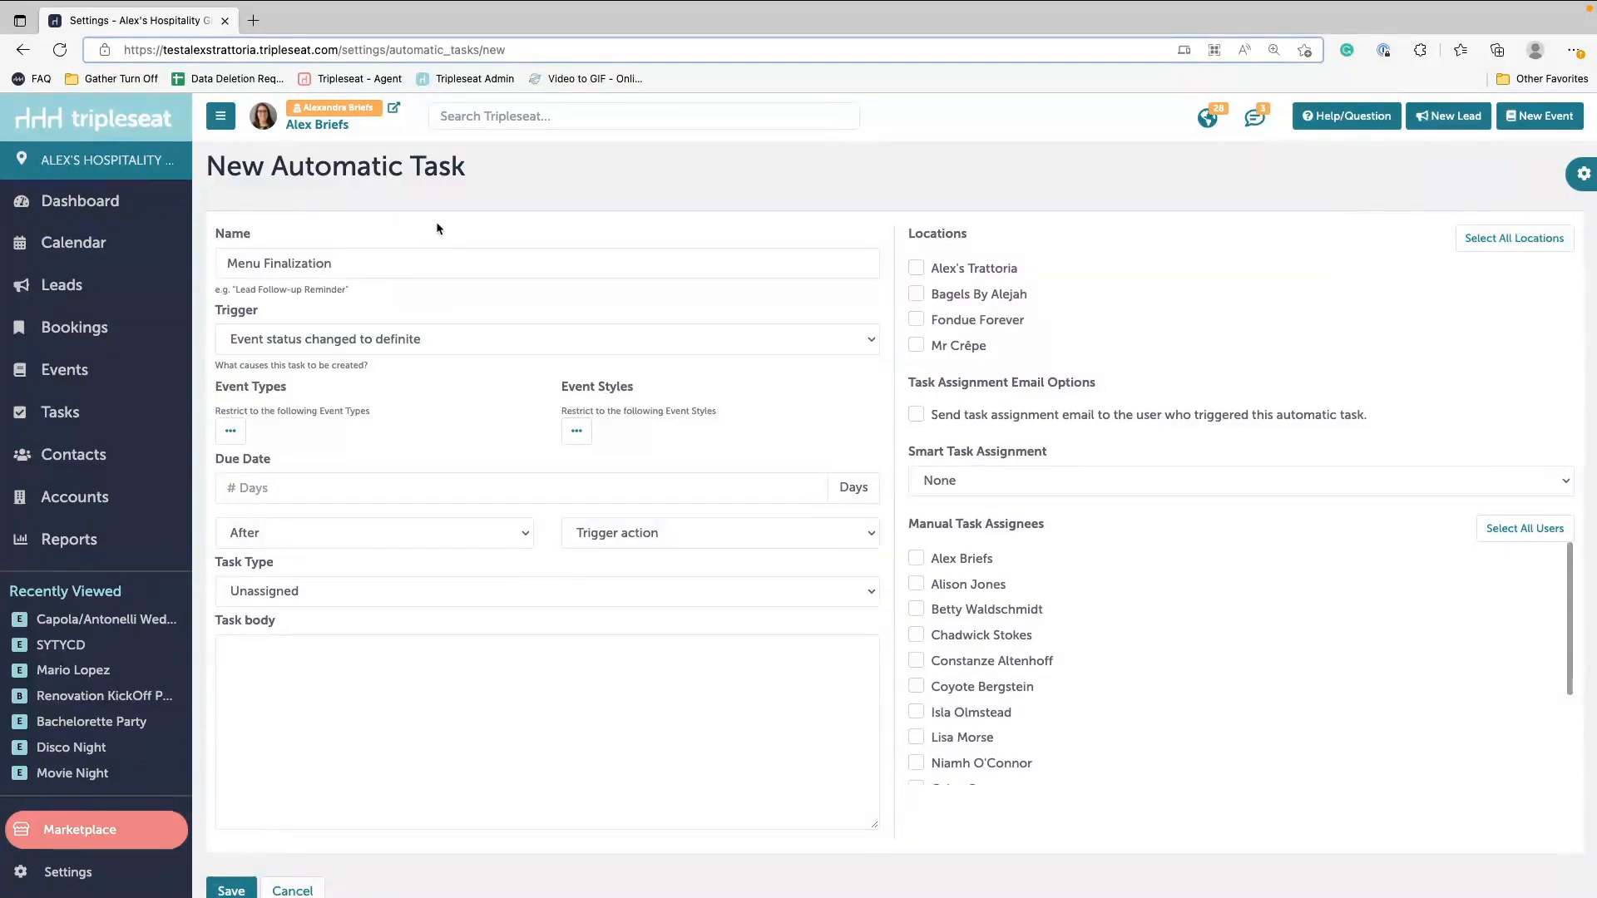
# Step: Restrict the task to all event types except Breakfast and Virtual Events
pyautogui.click(230, 433)
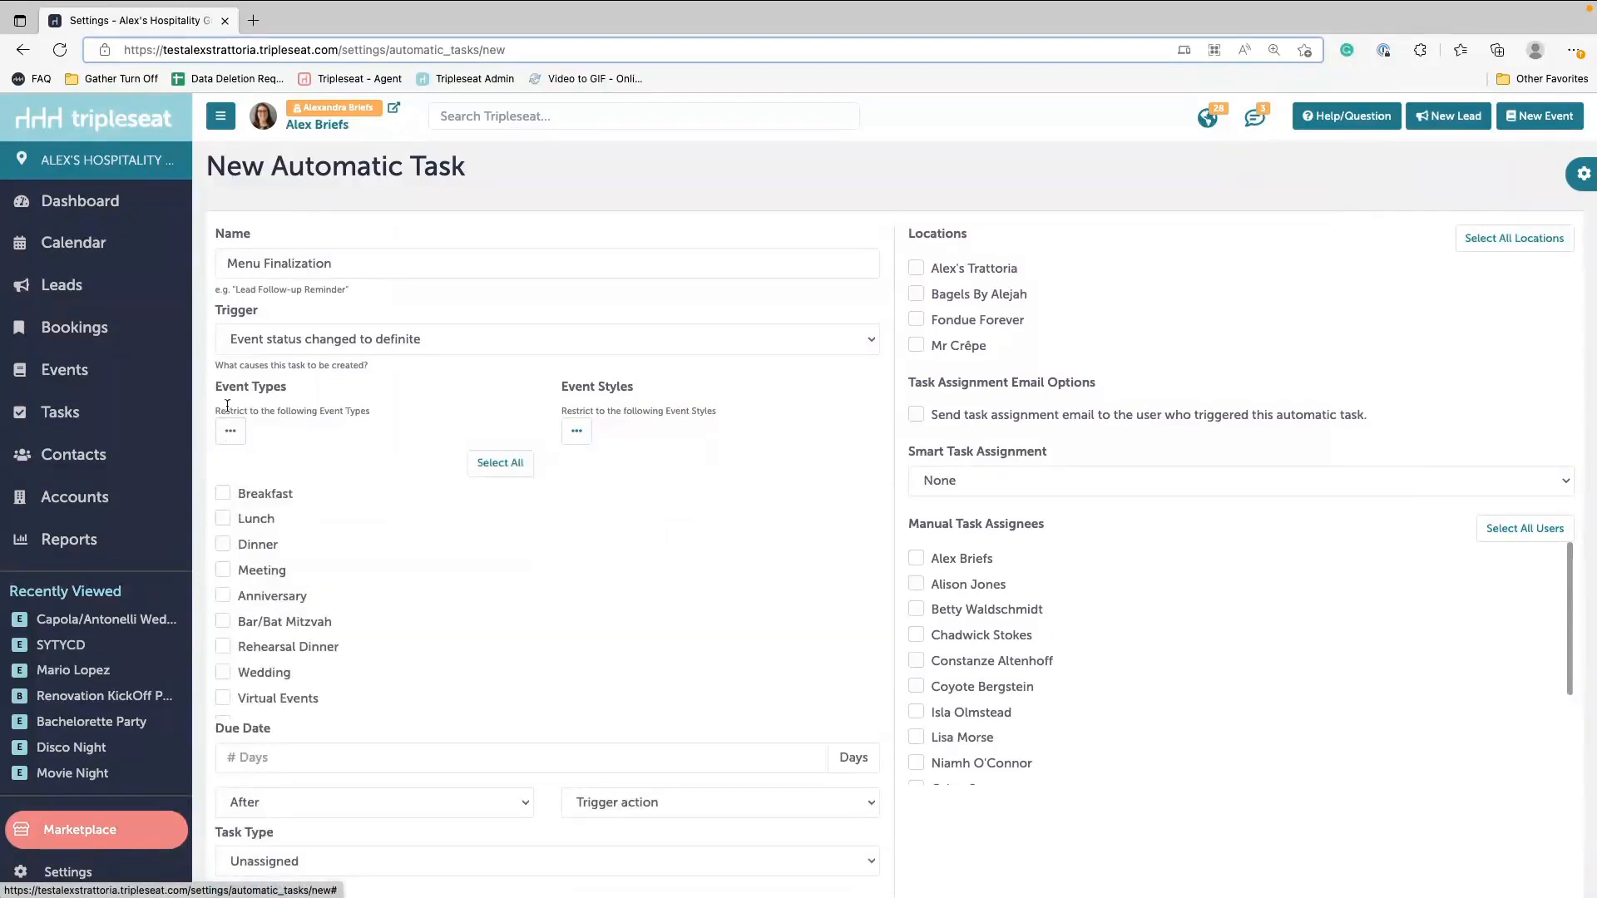
pyautogui.scroll(-1, 280, 549)
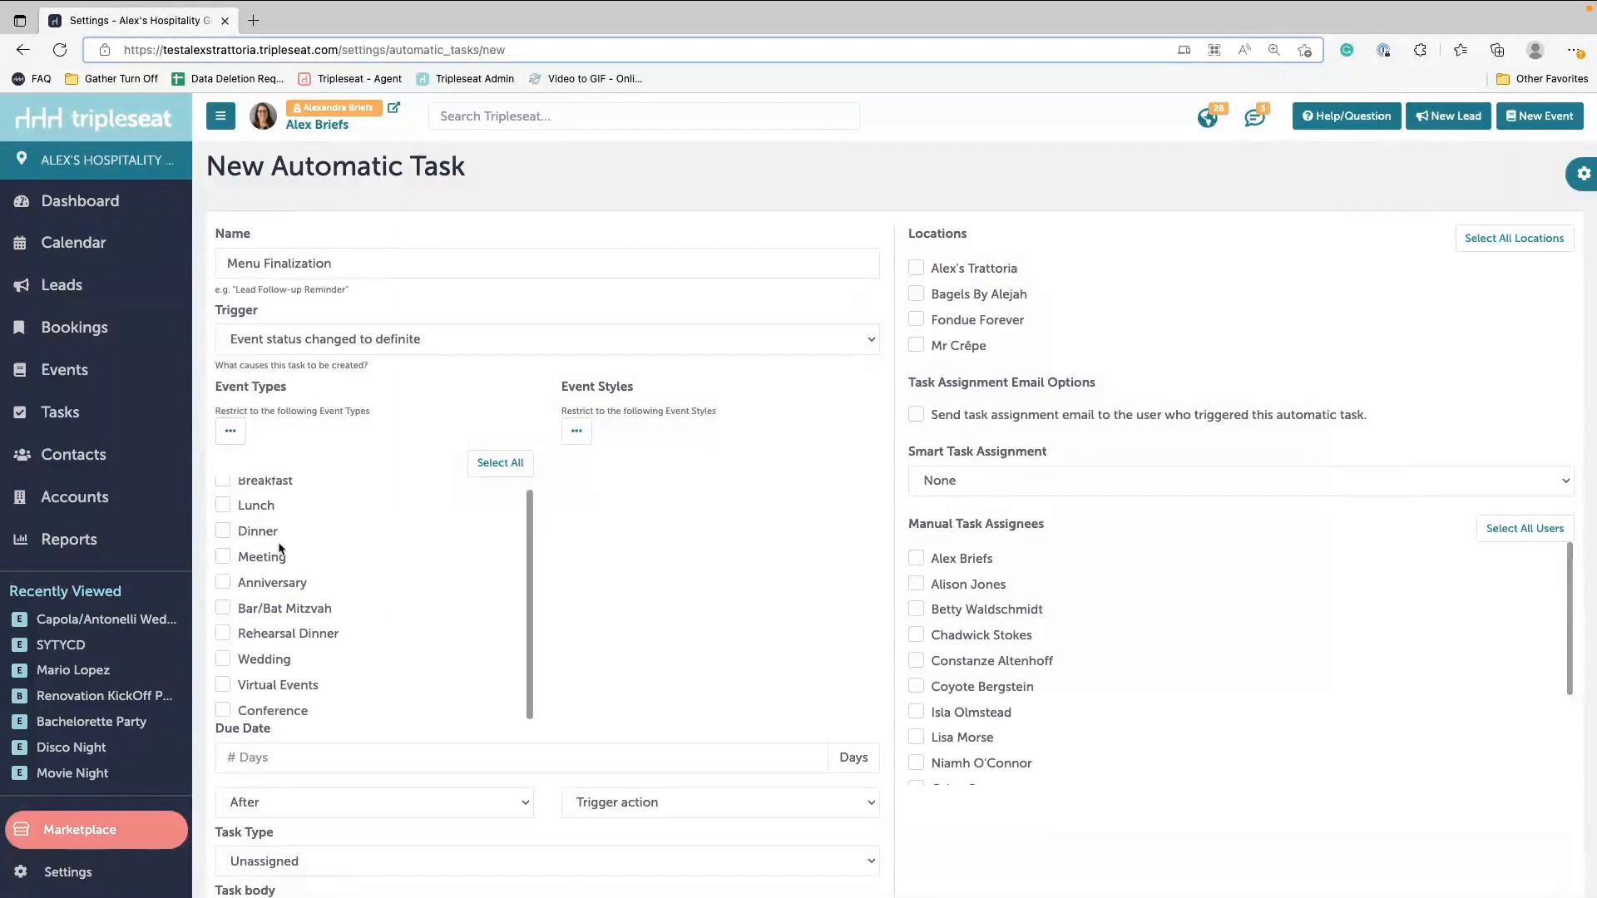
pyautogui.click(498, 470)
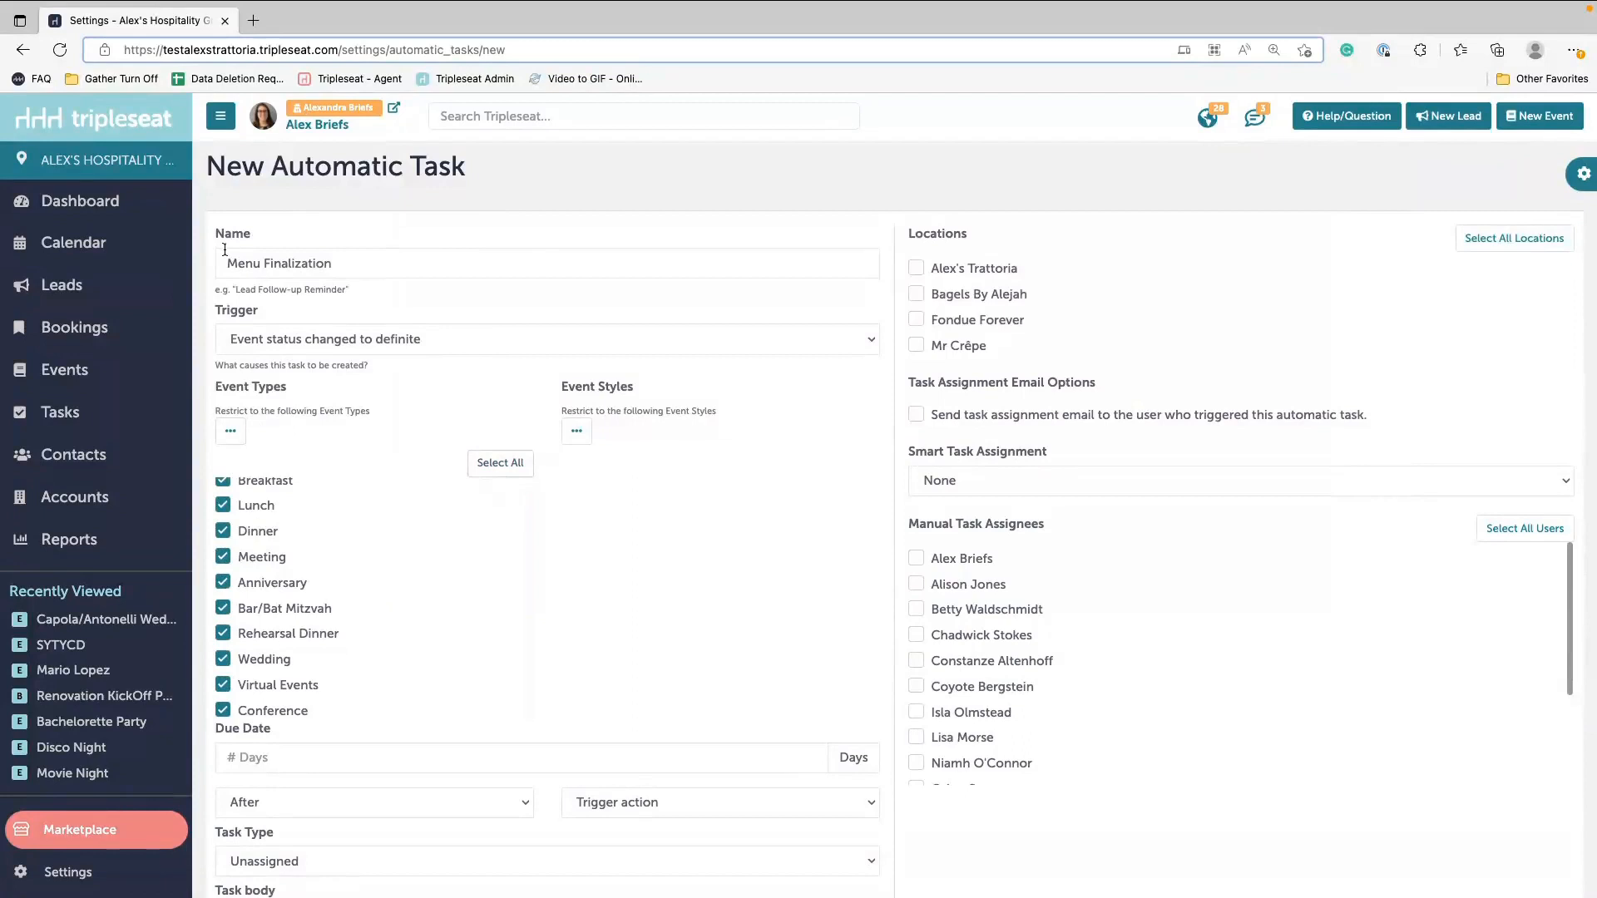
pyautogui.click(223, 482)
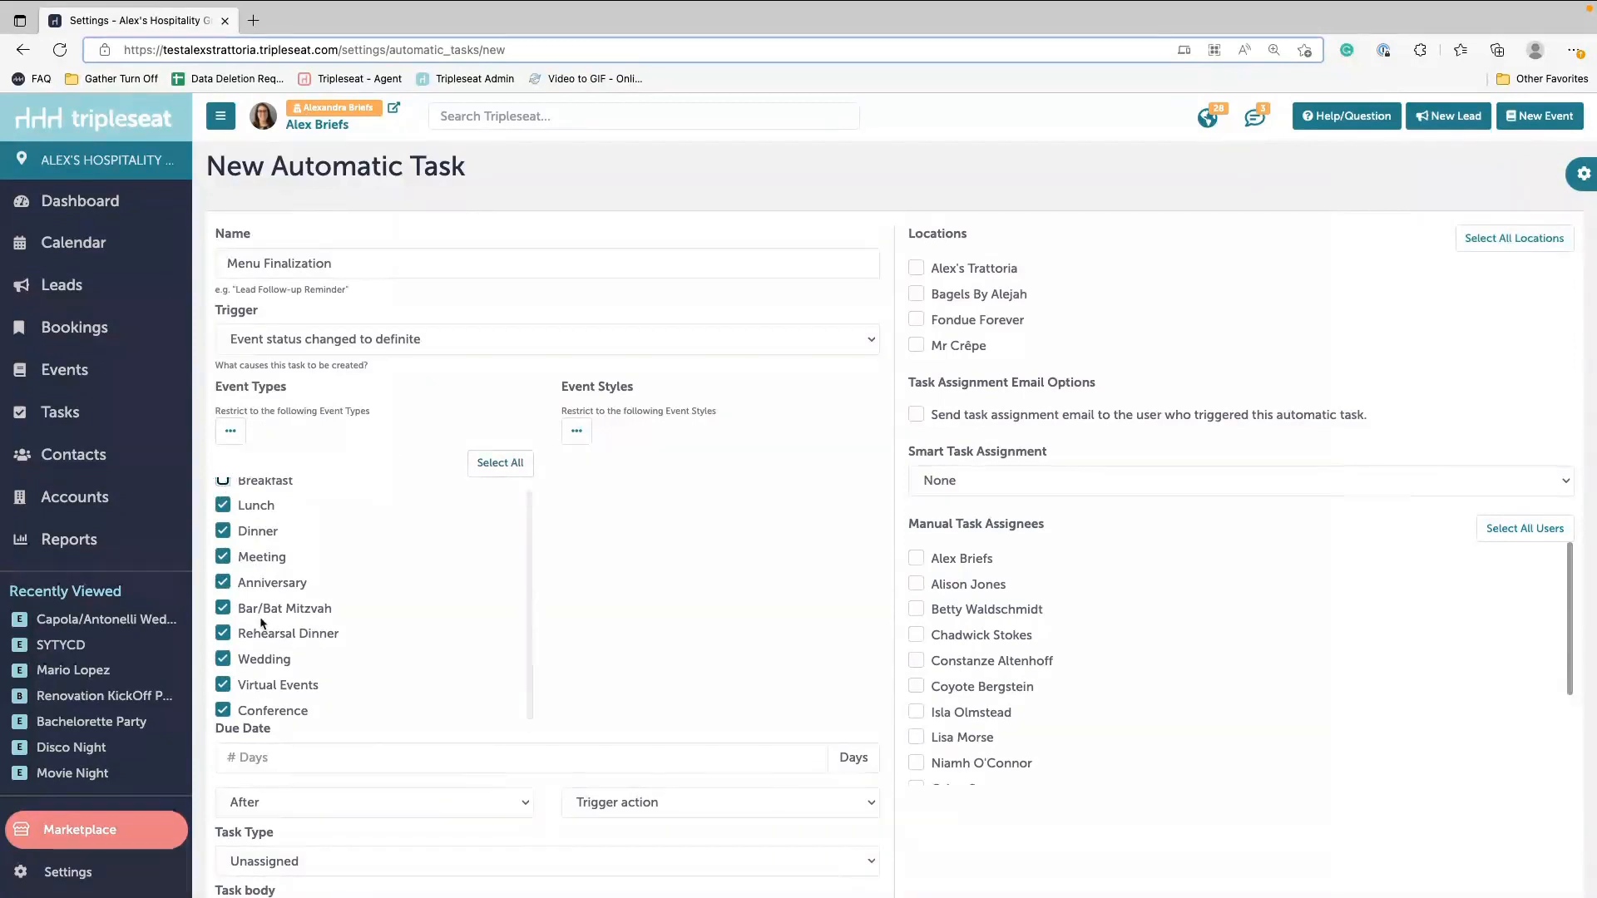
pyautogui.click(223, 686)
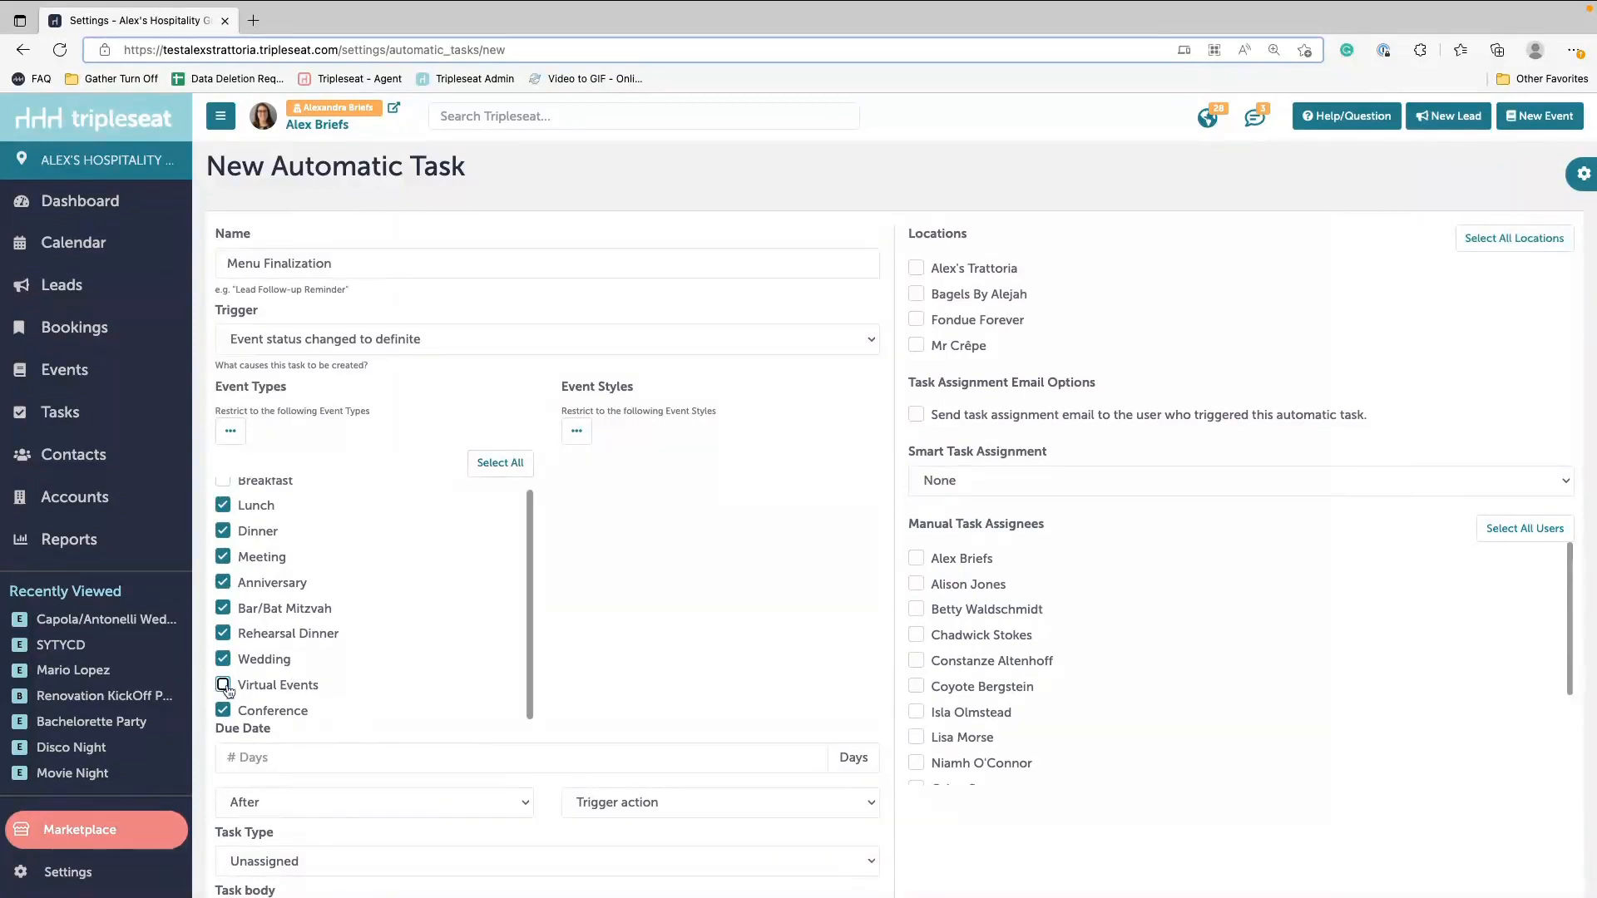
pyautogui.scroll(2, 287, 669)
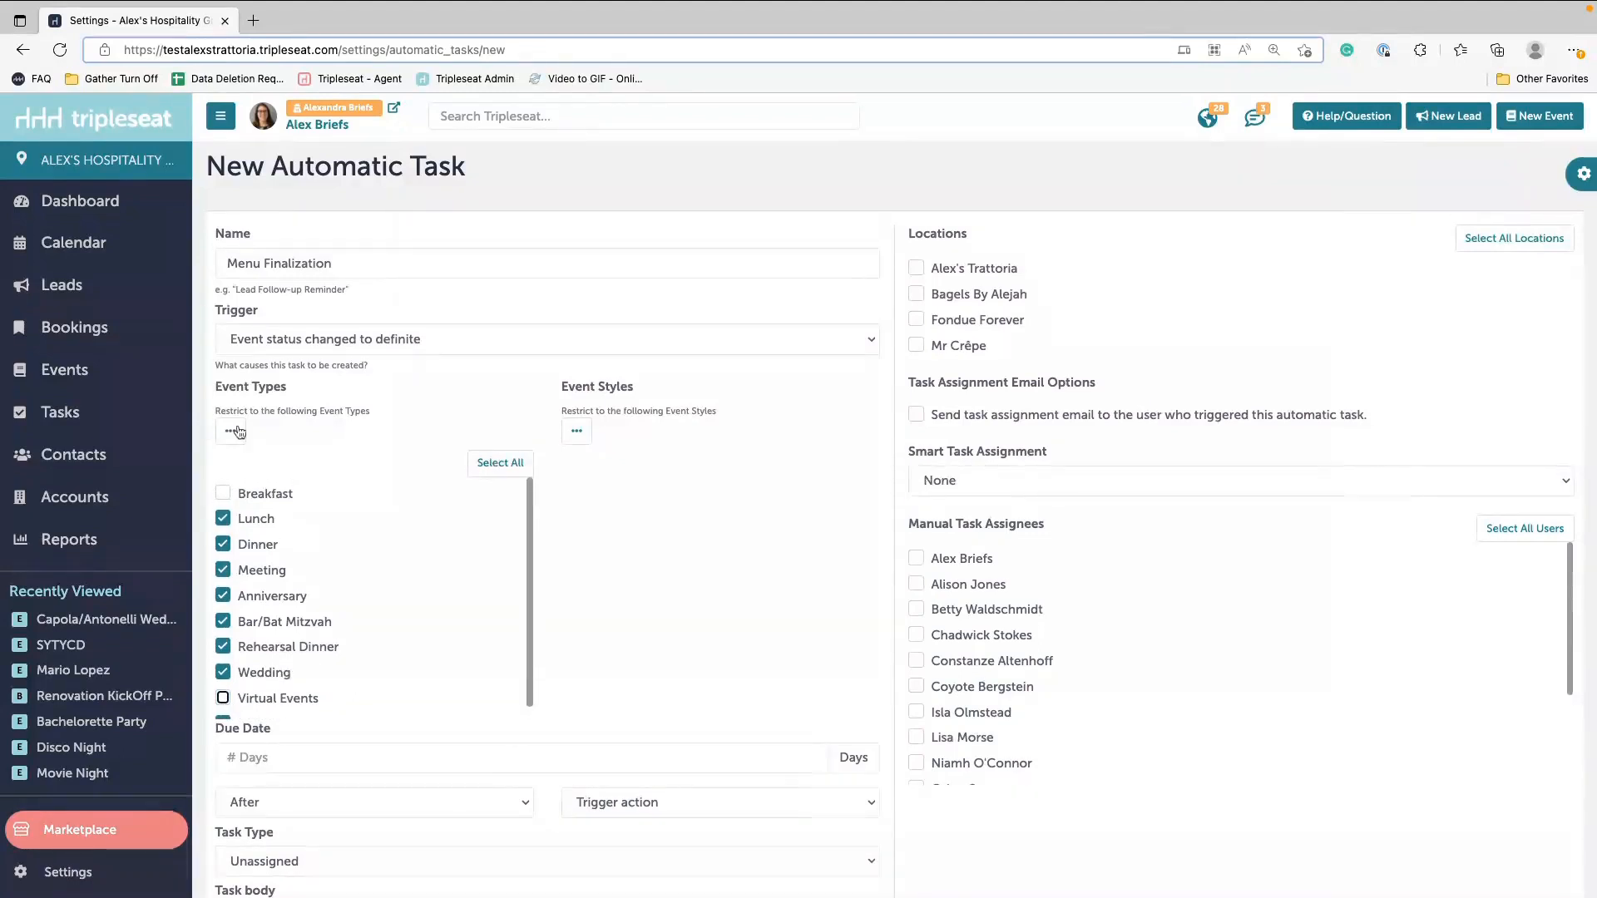
# Step: Restrict the task to the On-Premise and Full-Service Catering event styles, and collapse both restriction lists
pyautogui.click(585, 438)
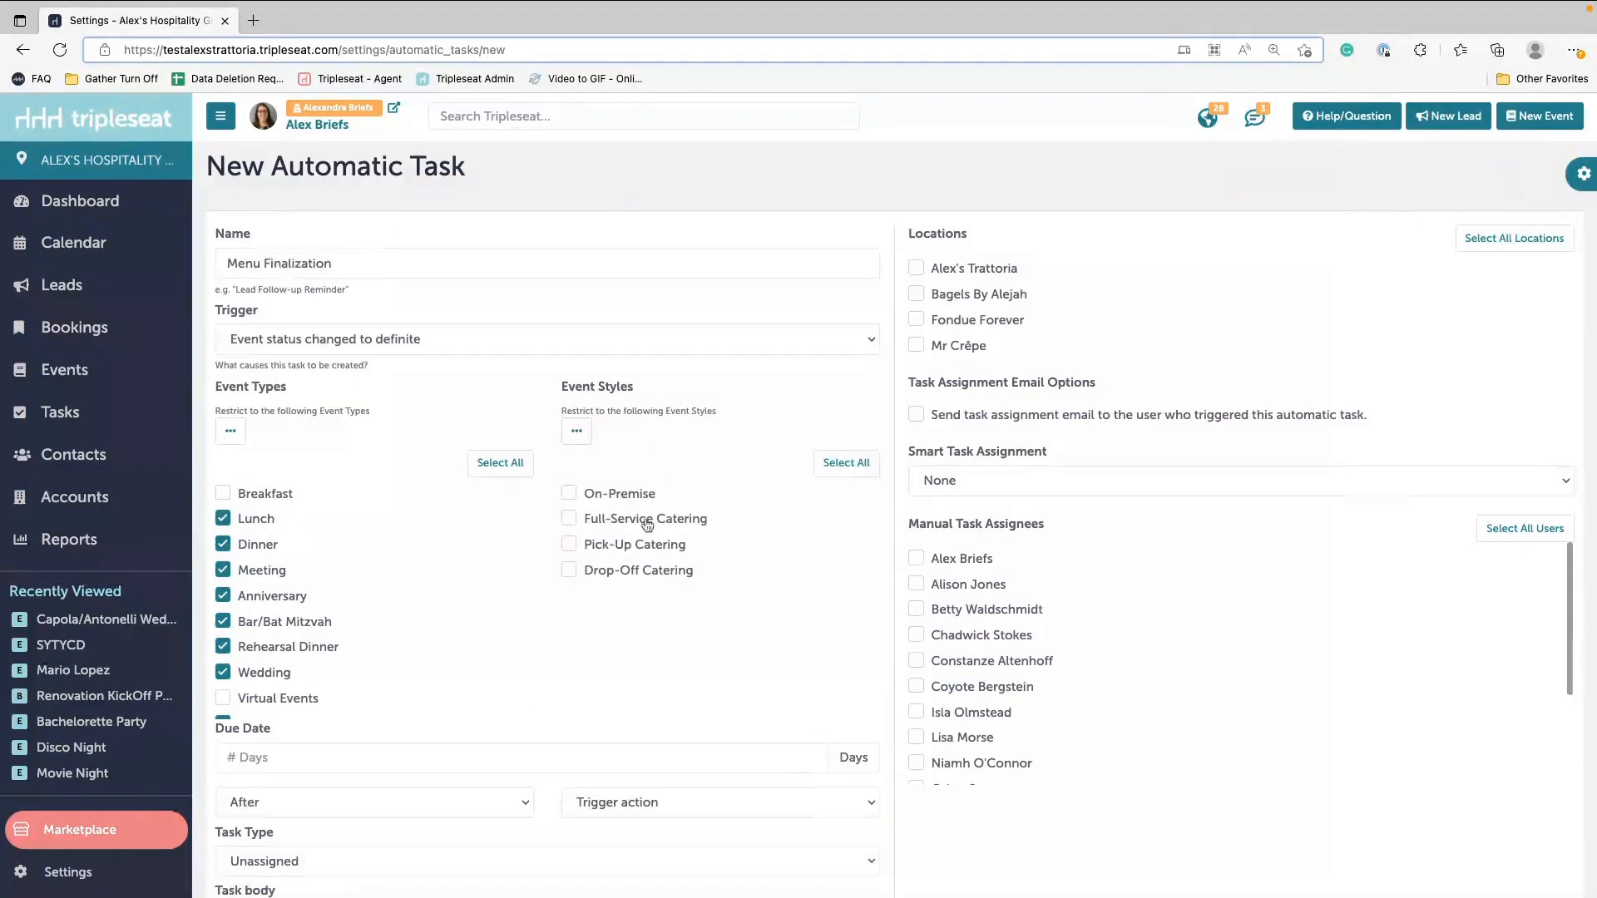
pyautogui.click(622, 496)
pyautogui.click(616, 524)
pyautogui.click(576, 432)
pyautogui.click(232, 430)
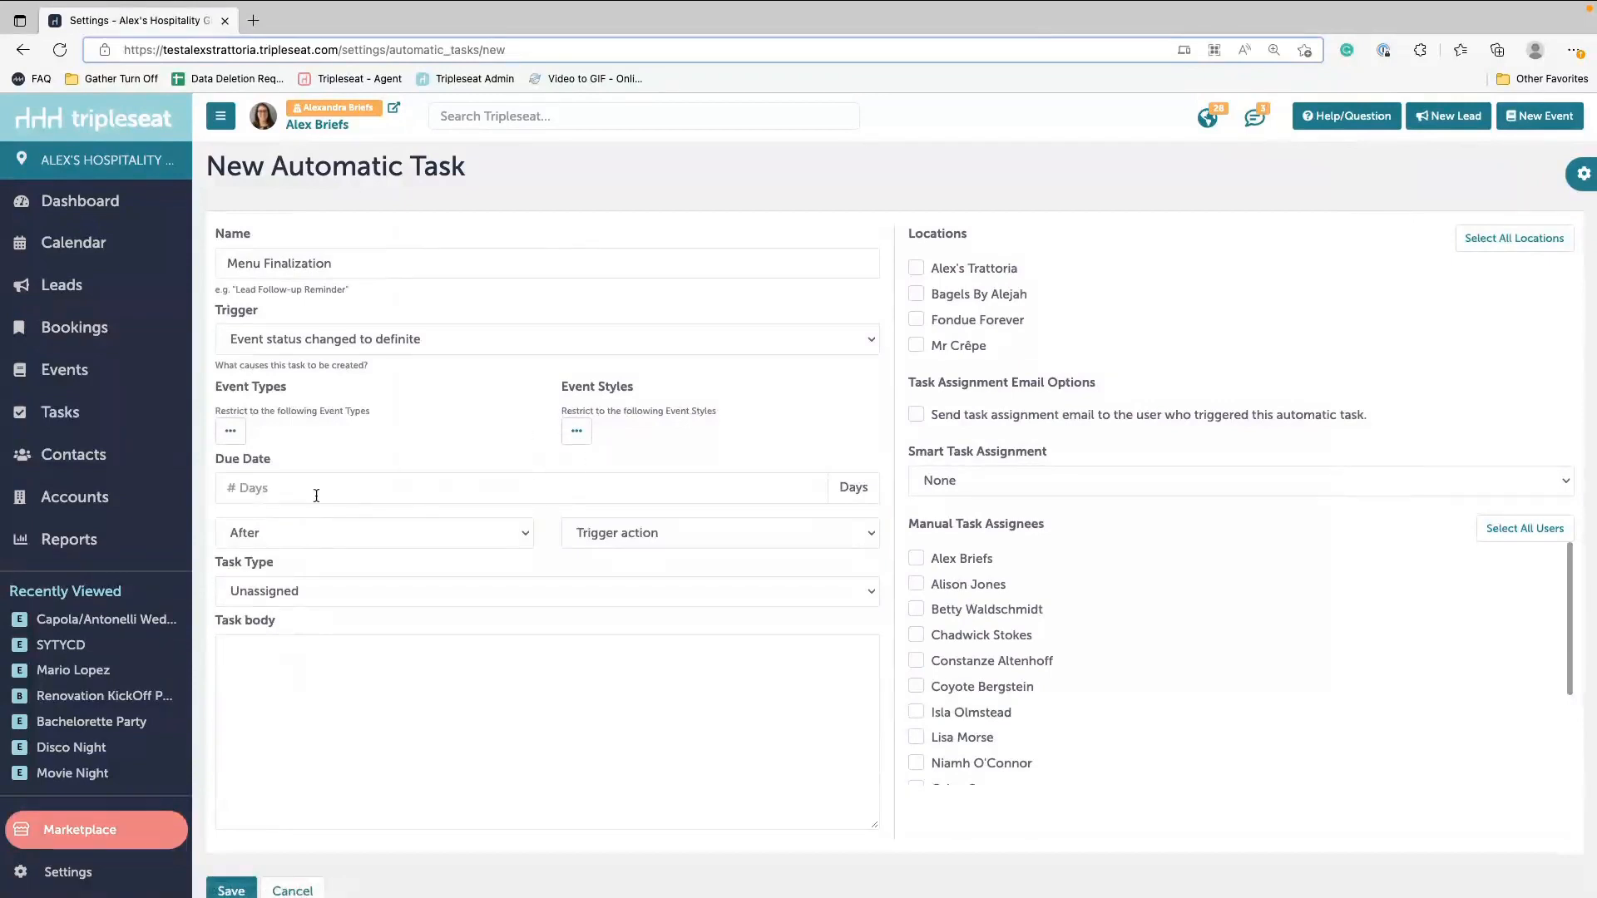
# Step: Set the task's due date to 10 days before the event date
pyautogui.click(245, 485)
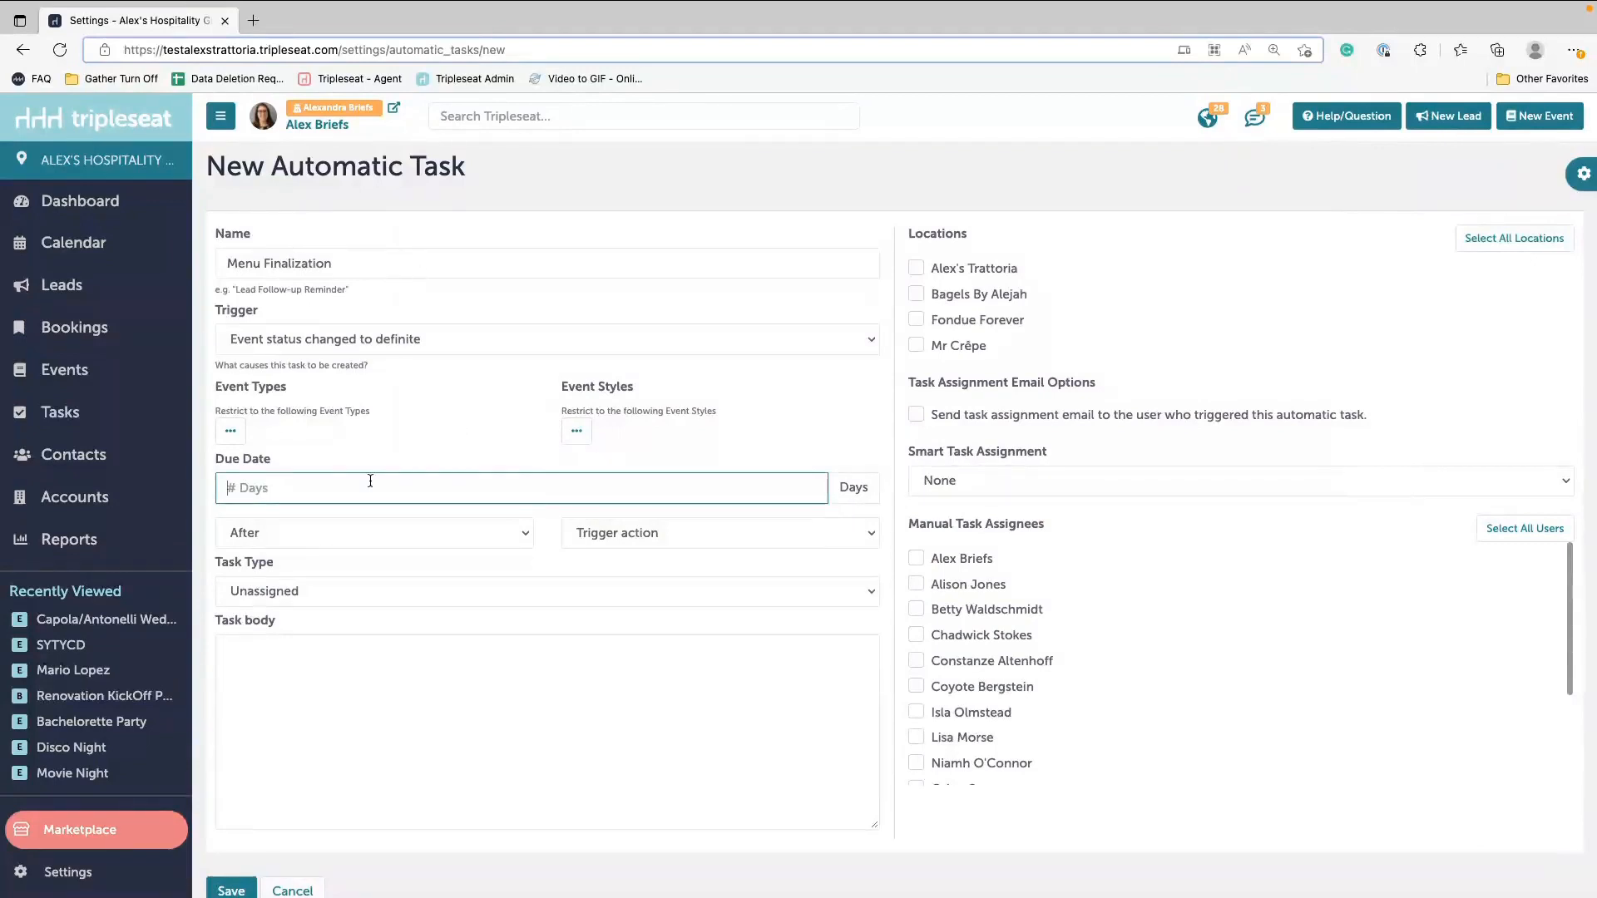
pyautogui.write('10')
pyautogui.click(652, 532)
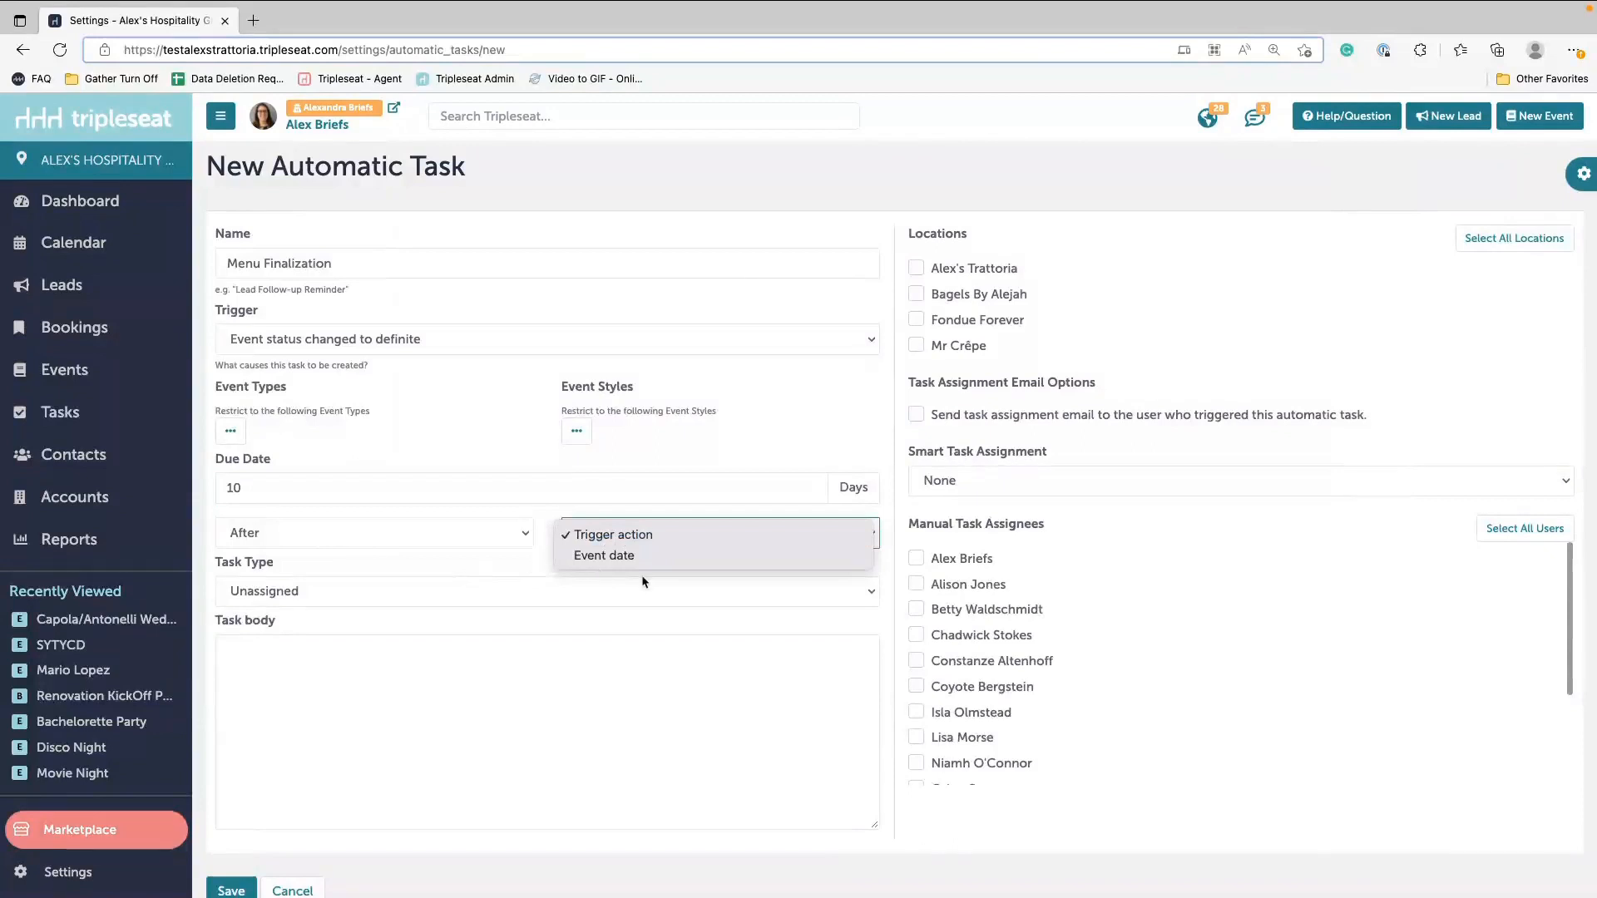
pyautogui.click(619, 534)
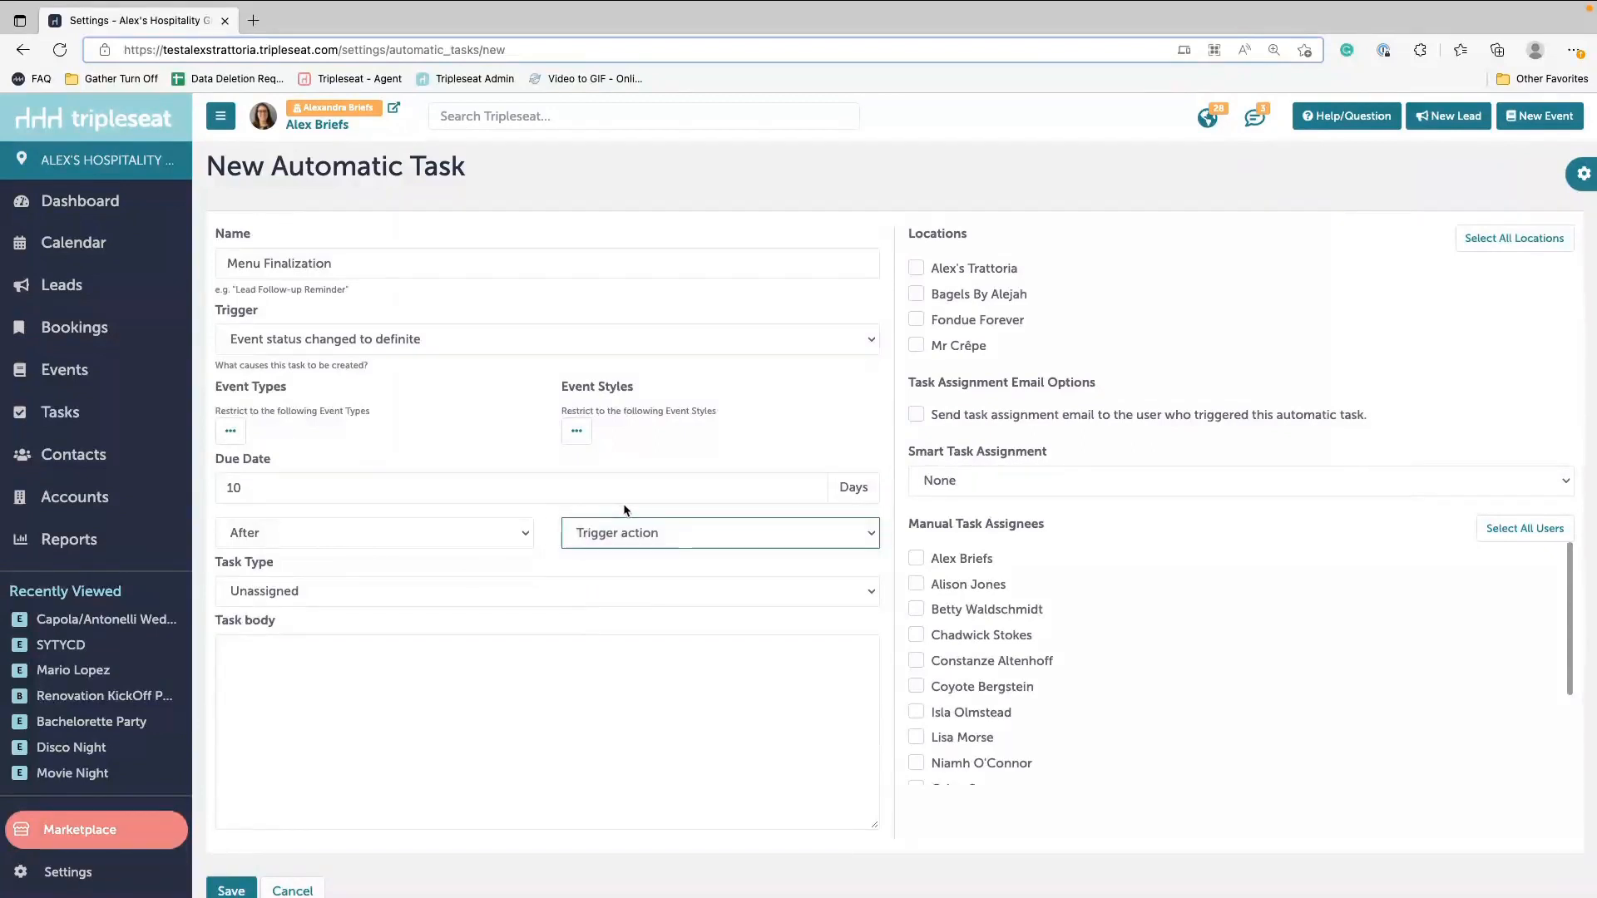
pyautogui.click(648, 542)
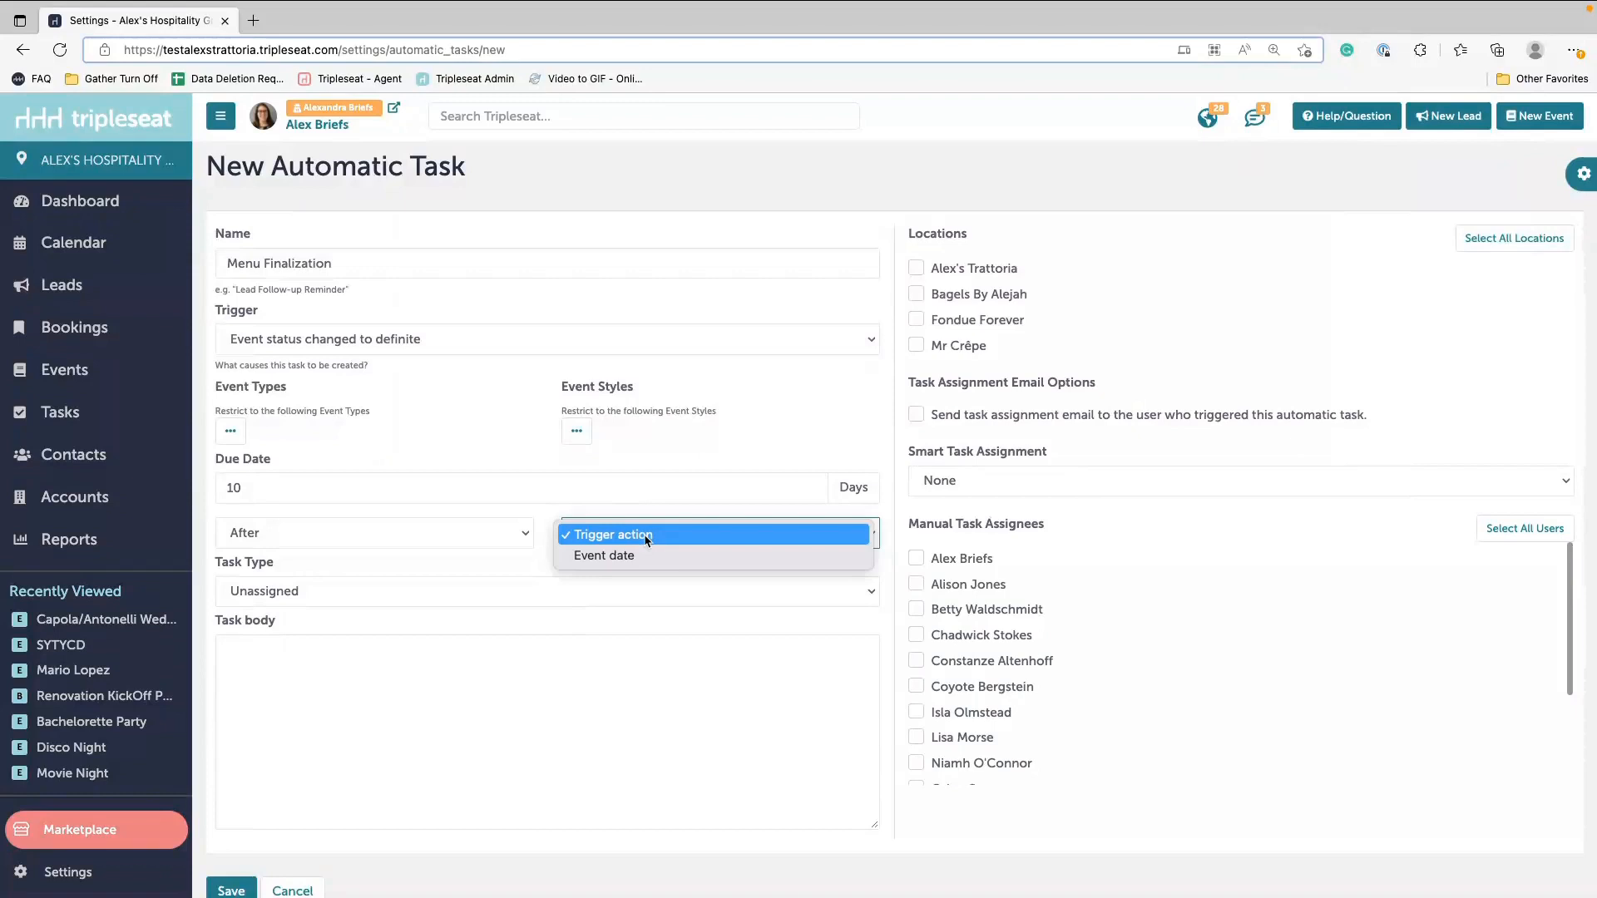
pyautogui.click(636, 555)
pyautogui.click(446, 525)
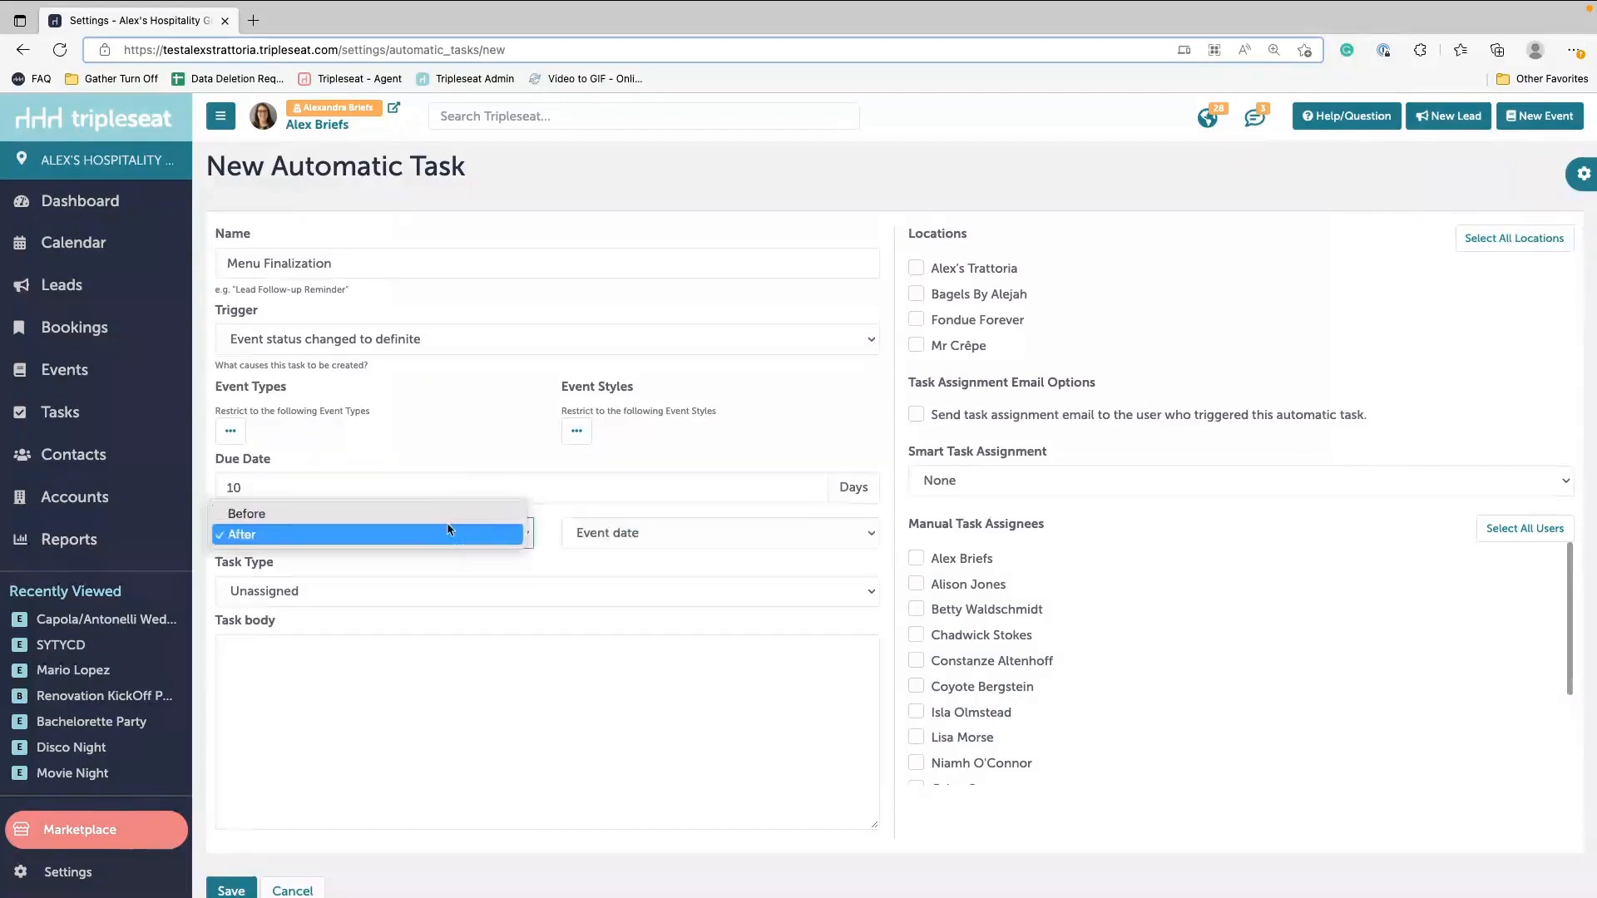
pyautogui.click(255, 514)
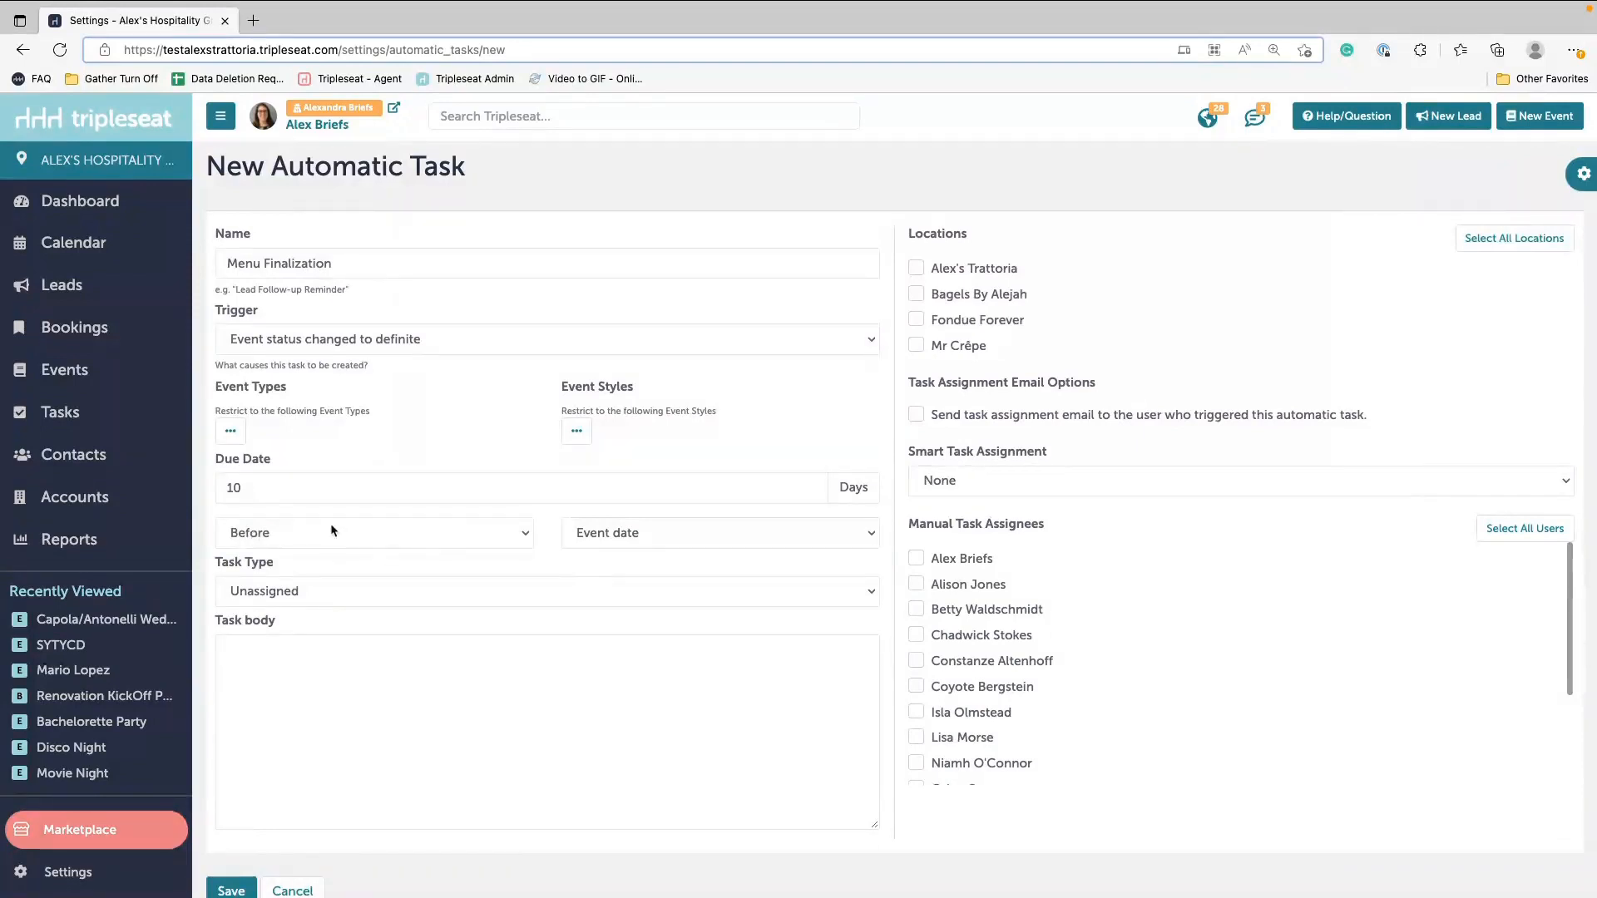
# Step: Enter "Finalize selections with guest." as the task body
pyautogui.click(347, 684)
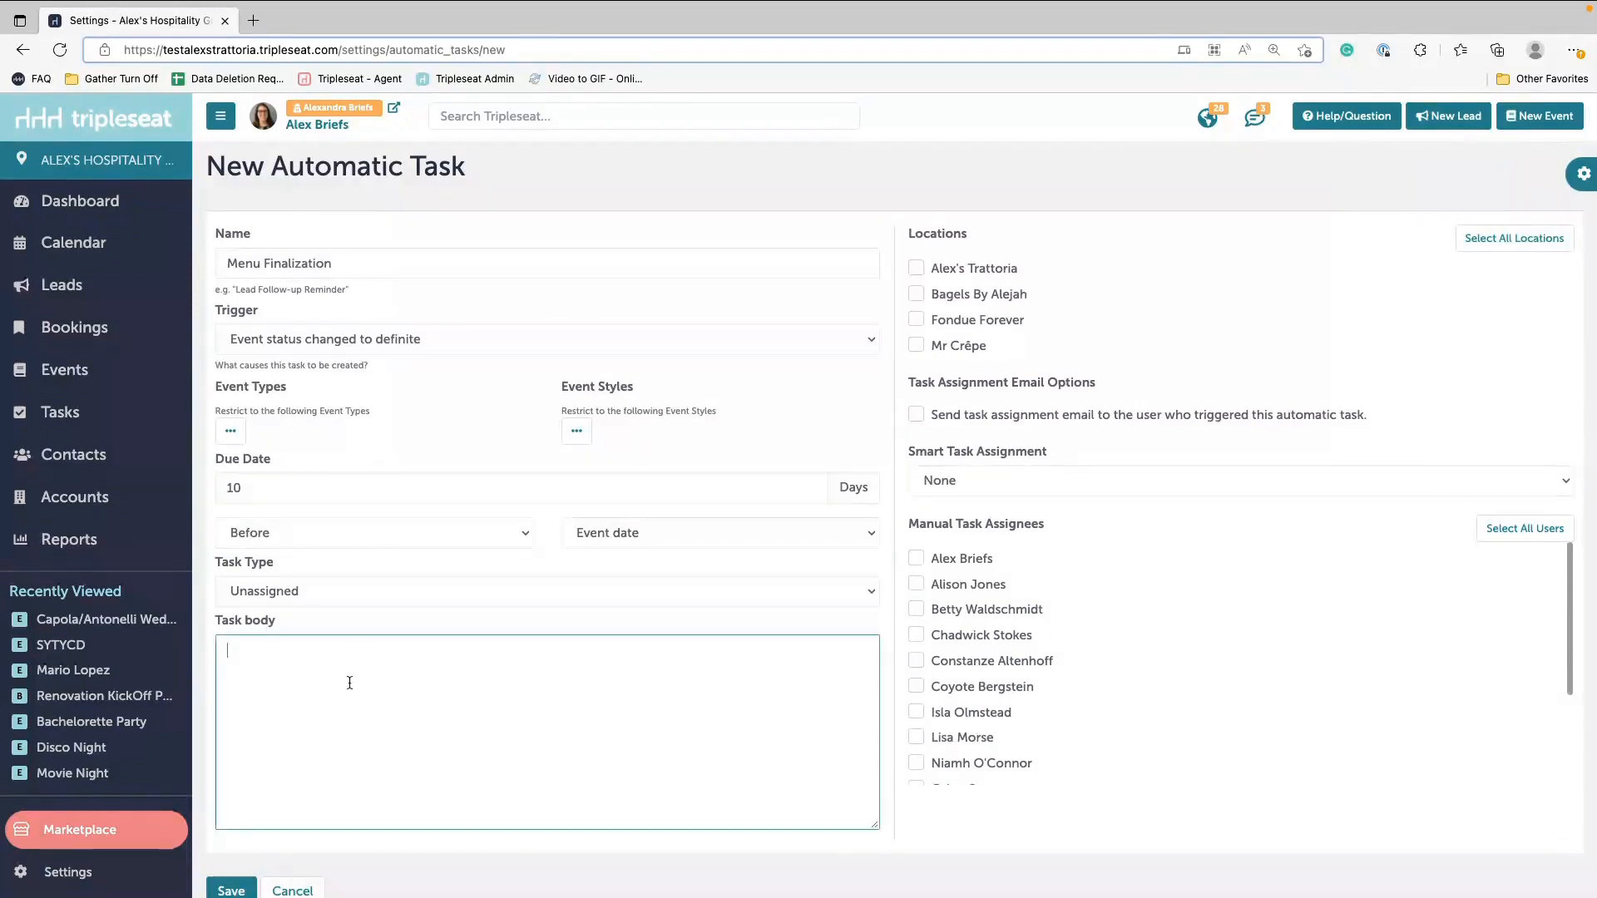
pyautogui.write('Finaliz')
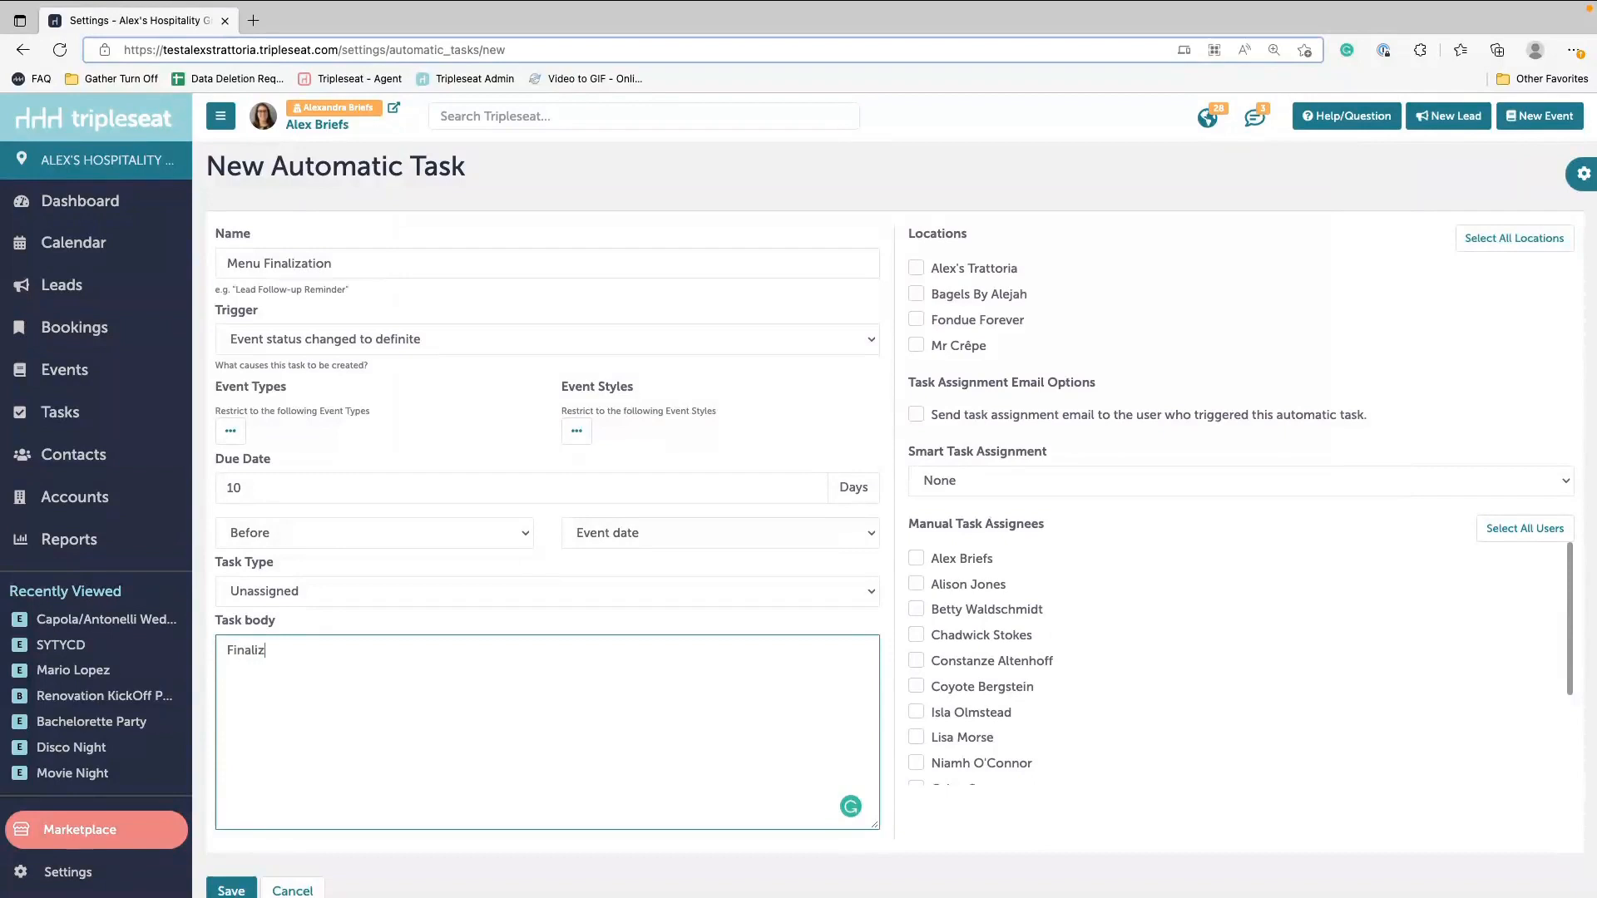
pyautogui.write('e selections with g')
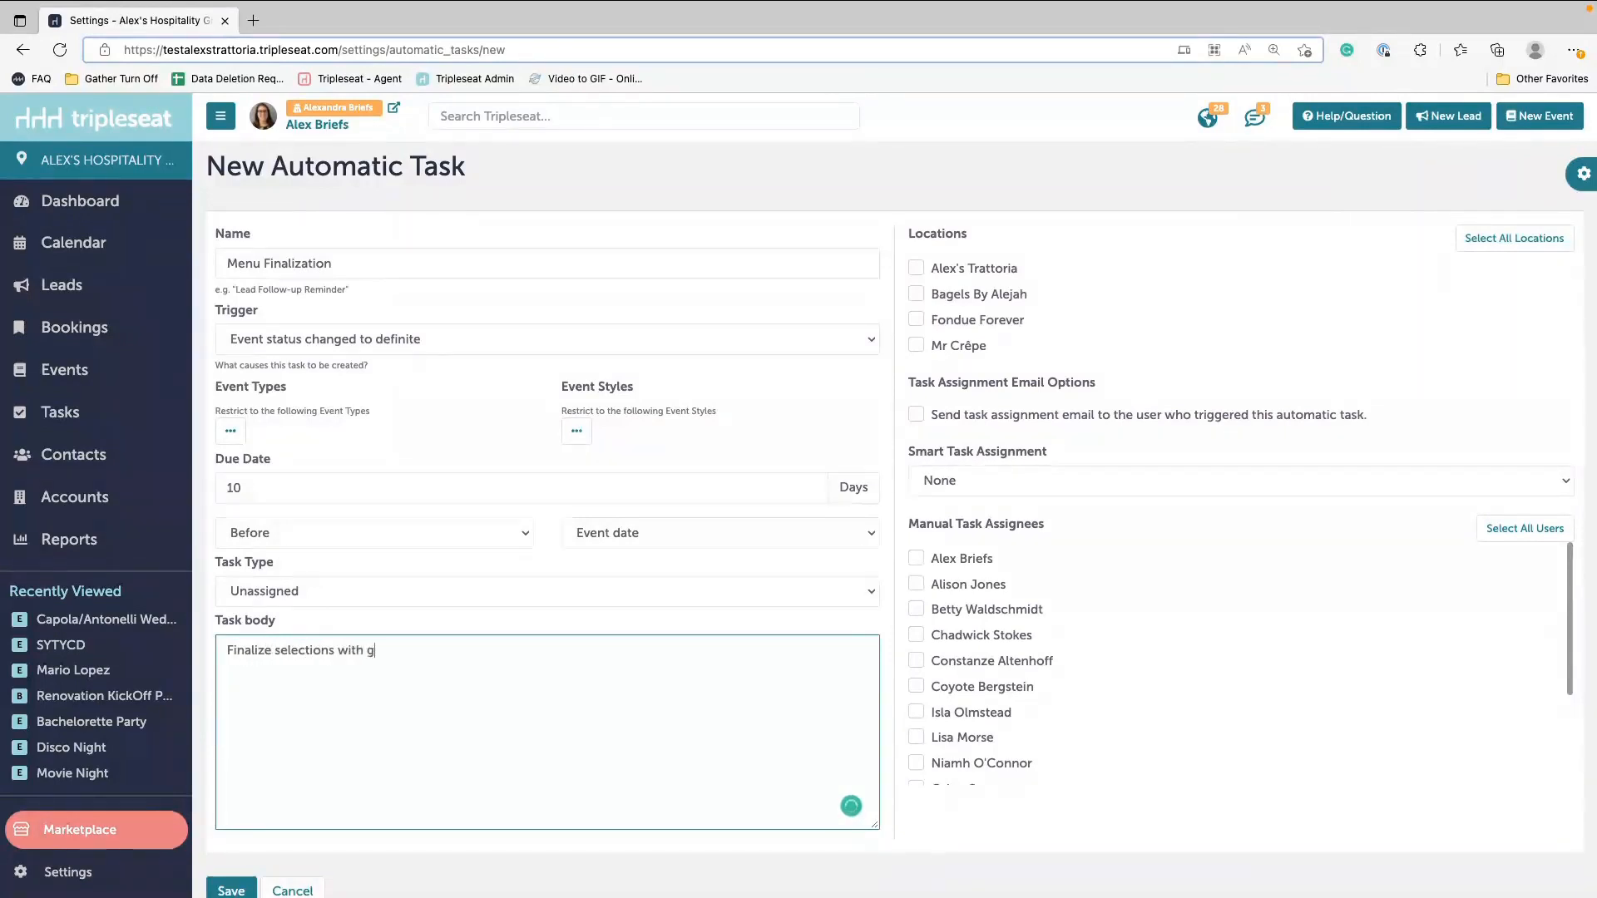
pyautogui.write('uest.')
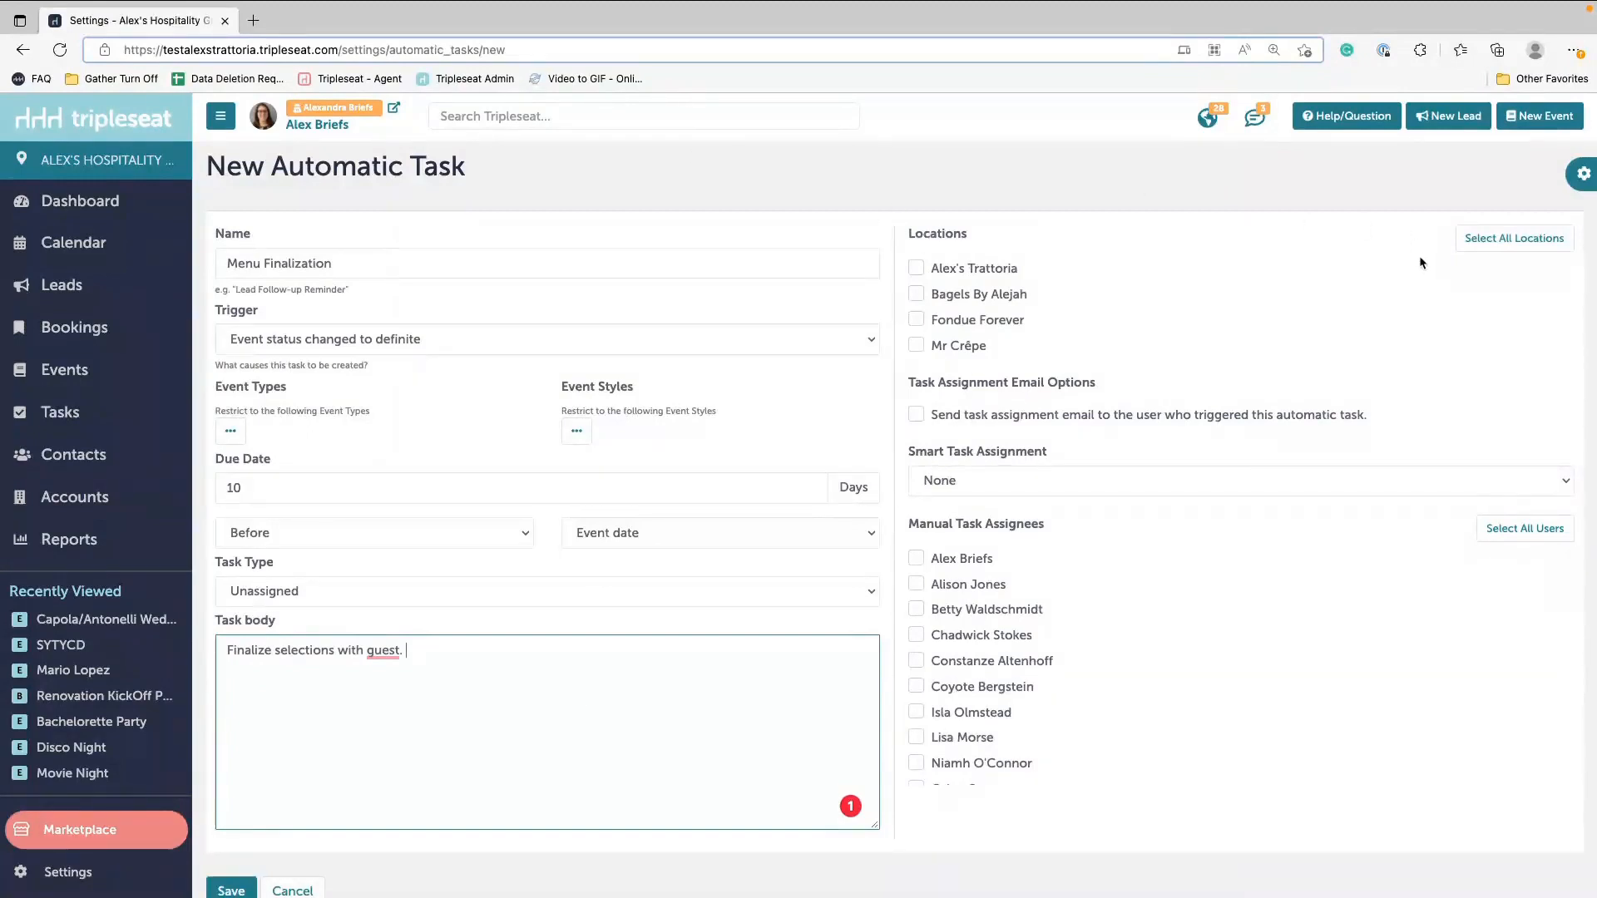
# Step: Apply the task to all locations and set its smart task assignment to Owner
pyautogui.click(1510, 247)
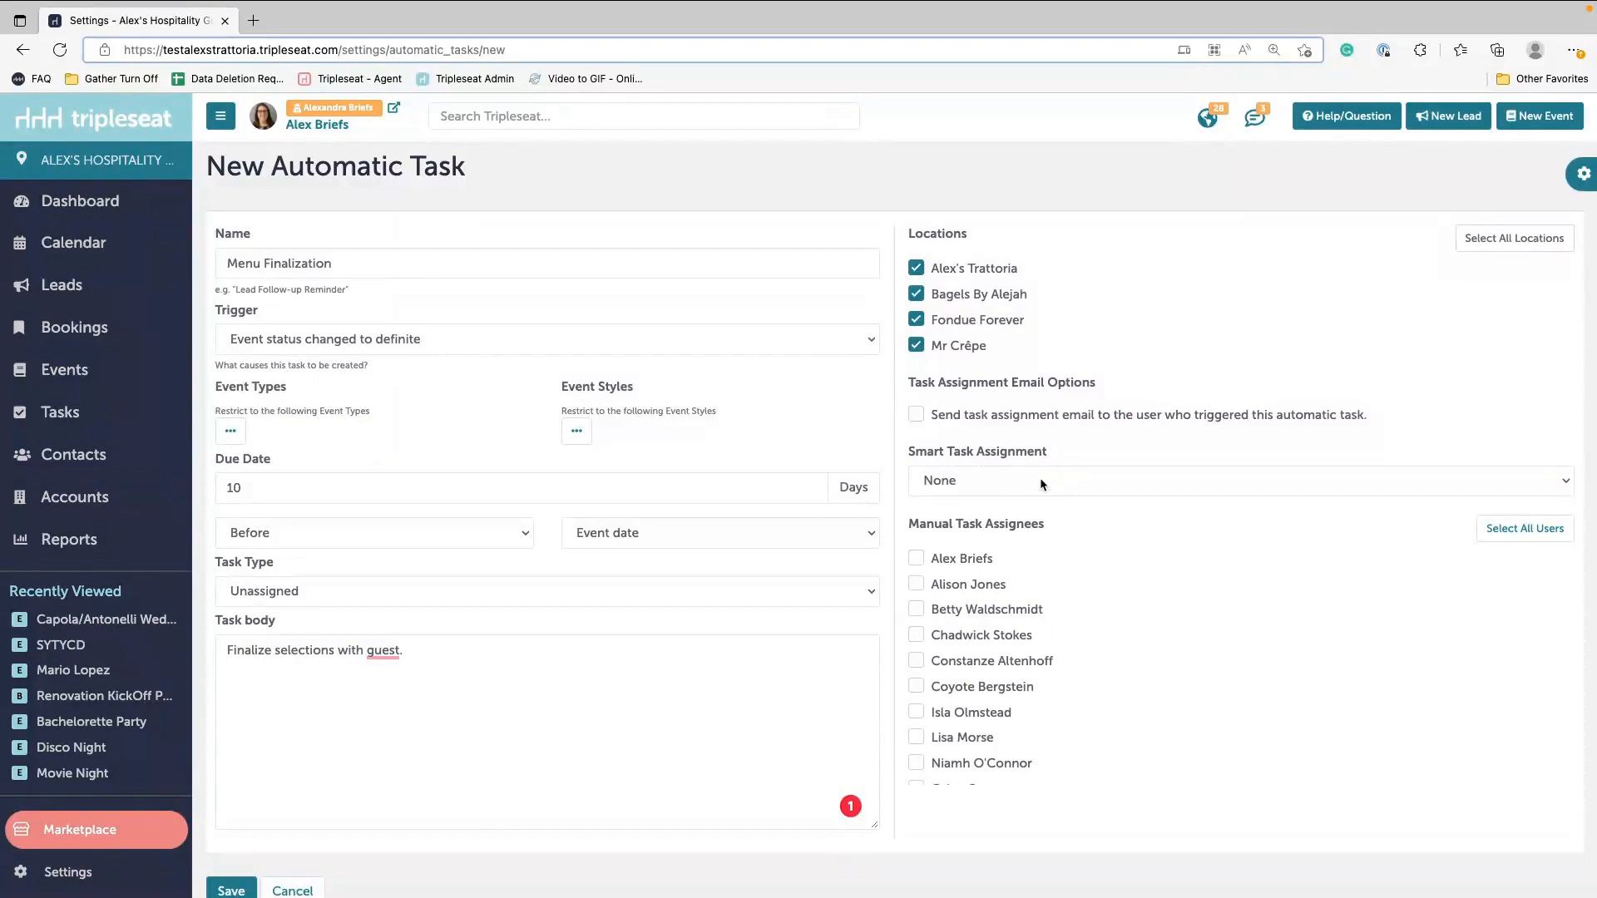
pyautogui.click(944, 484)
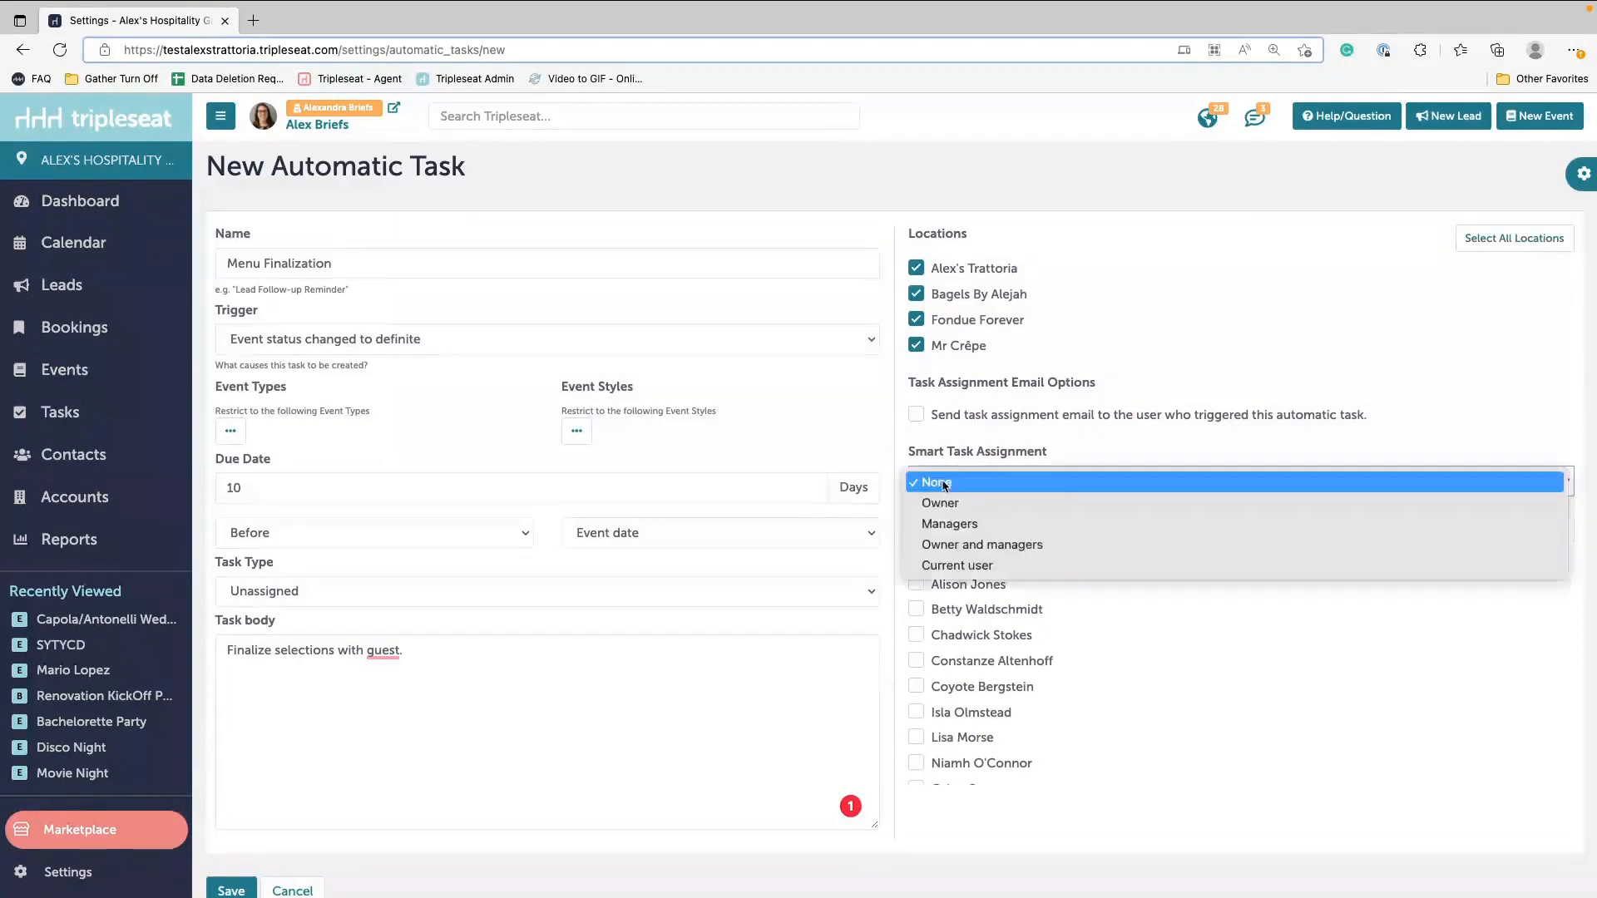
pyautogui.click(959, 502)
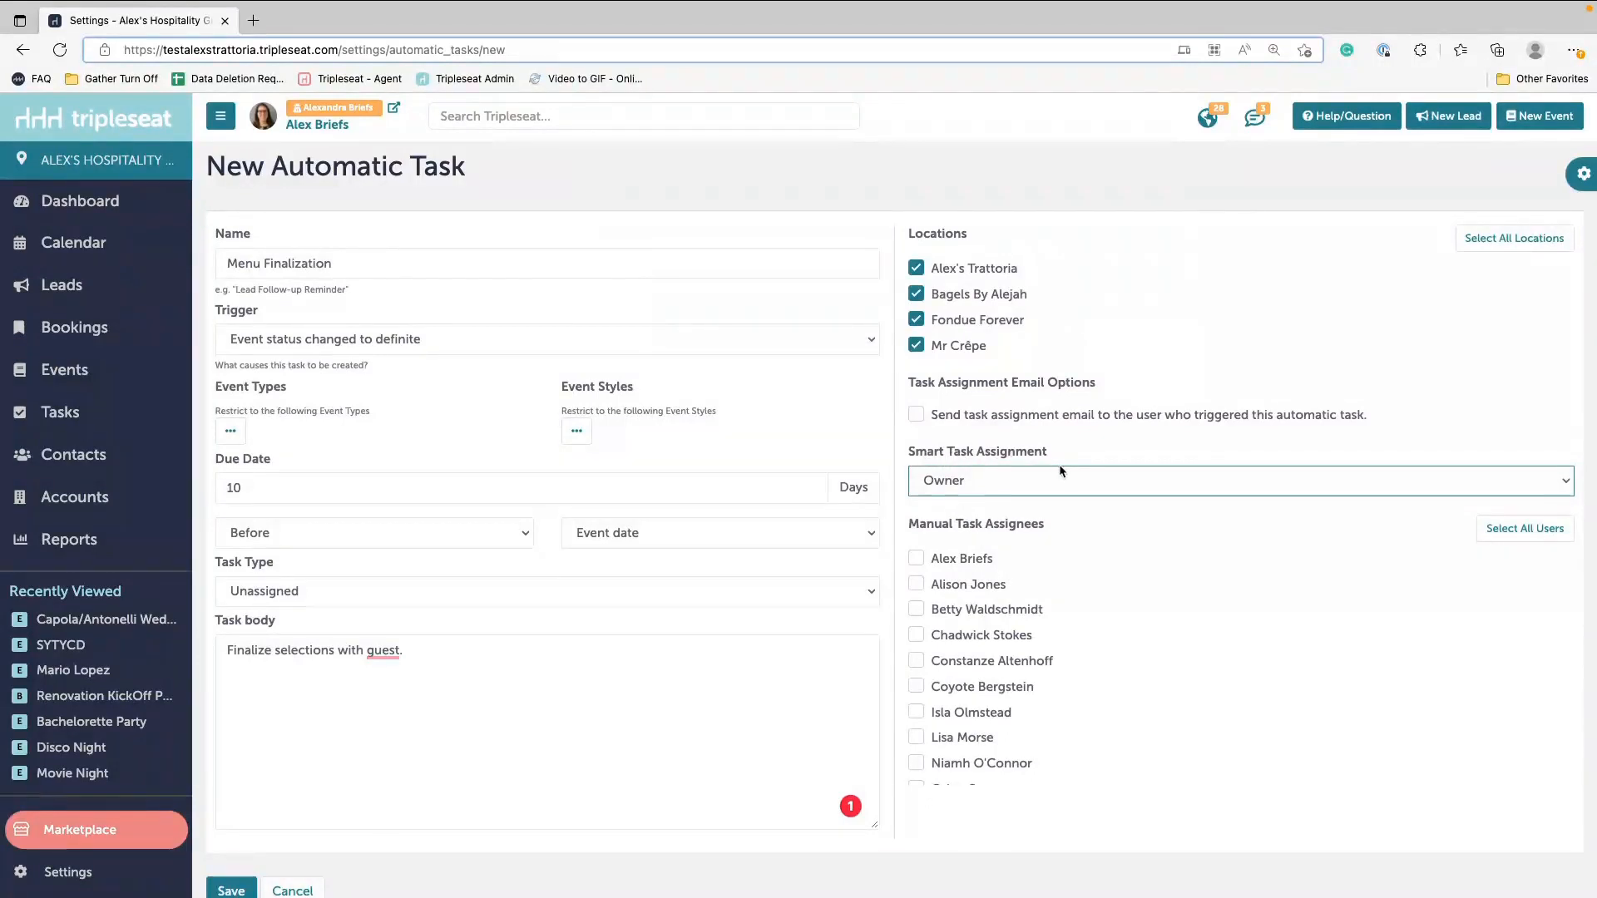
pyautogui.click(1042, 484)
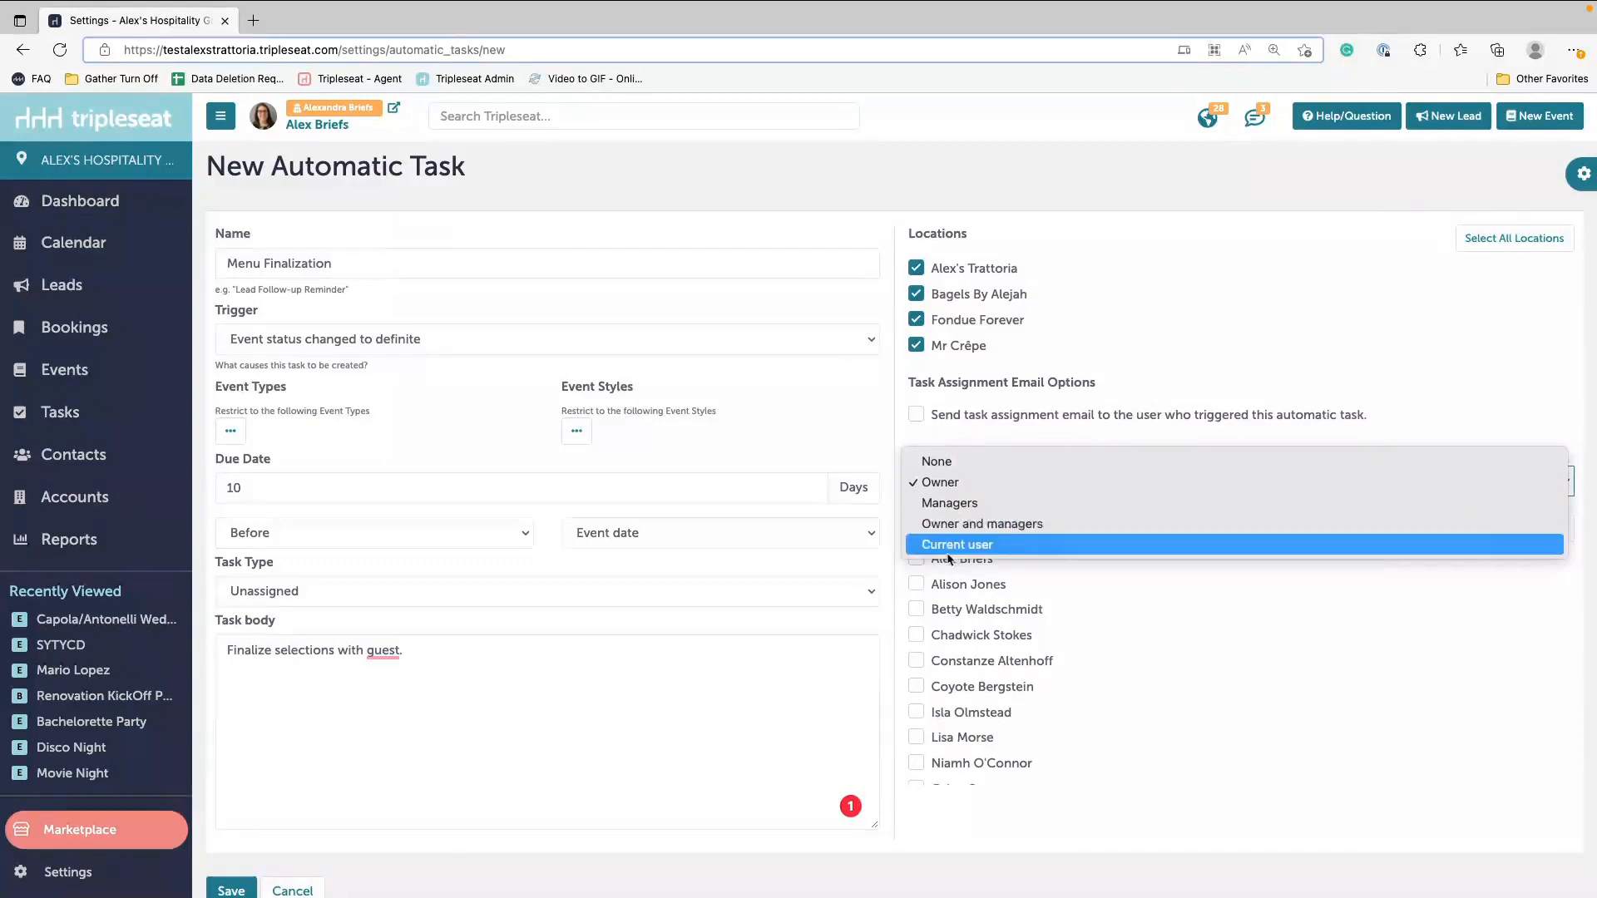
pyautogui.click(956, 502)
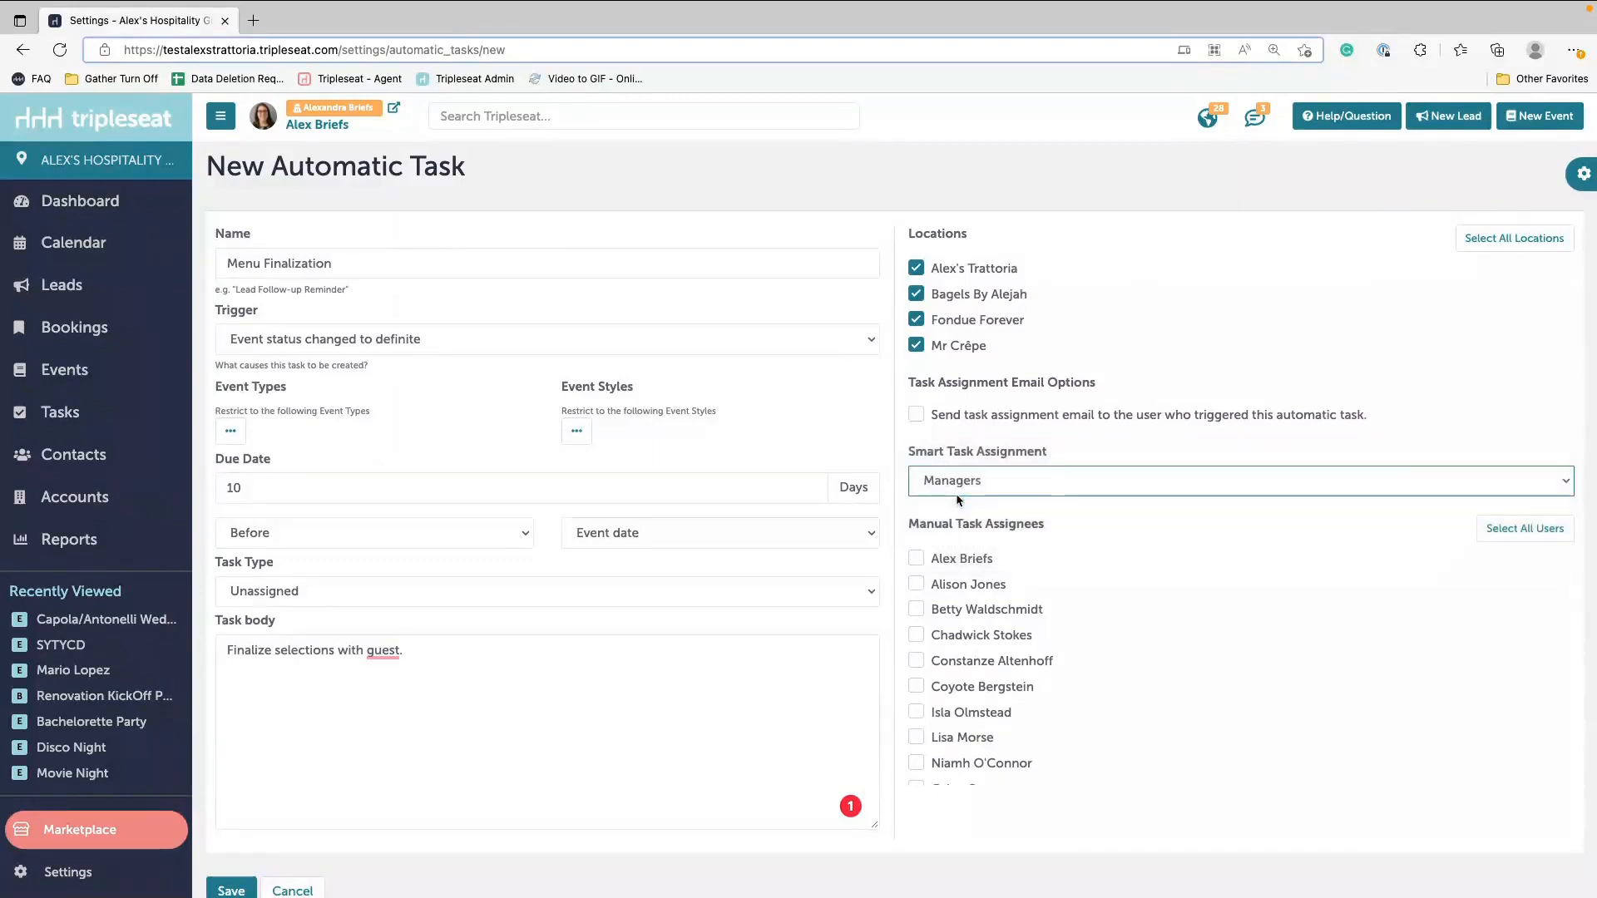
pyautogui.click(955, 492)
pyautogui.click(956, 460)
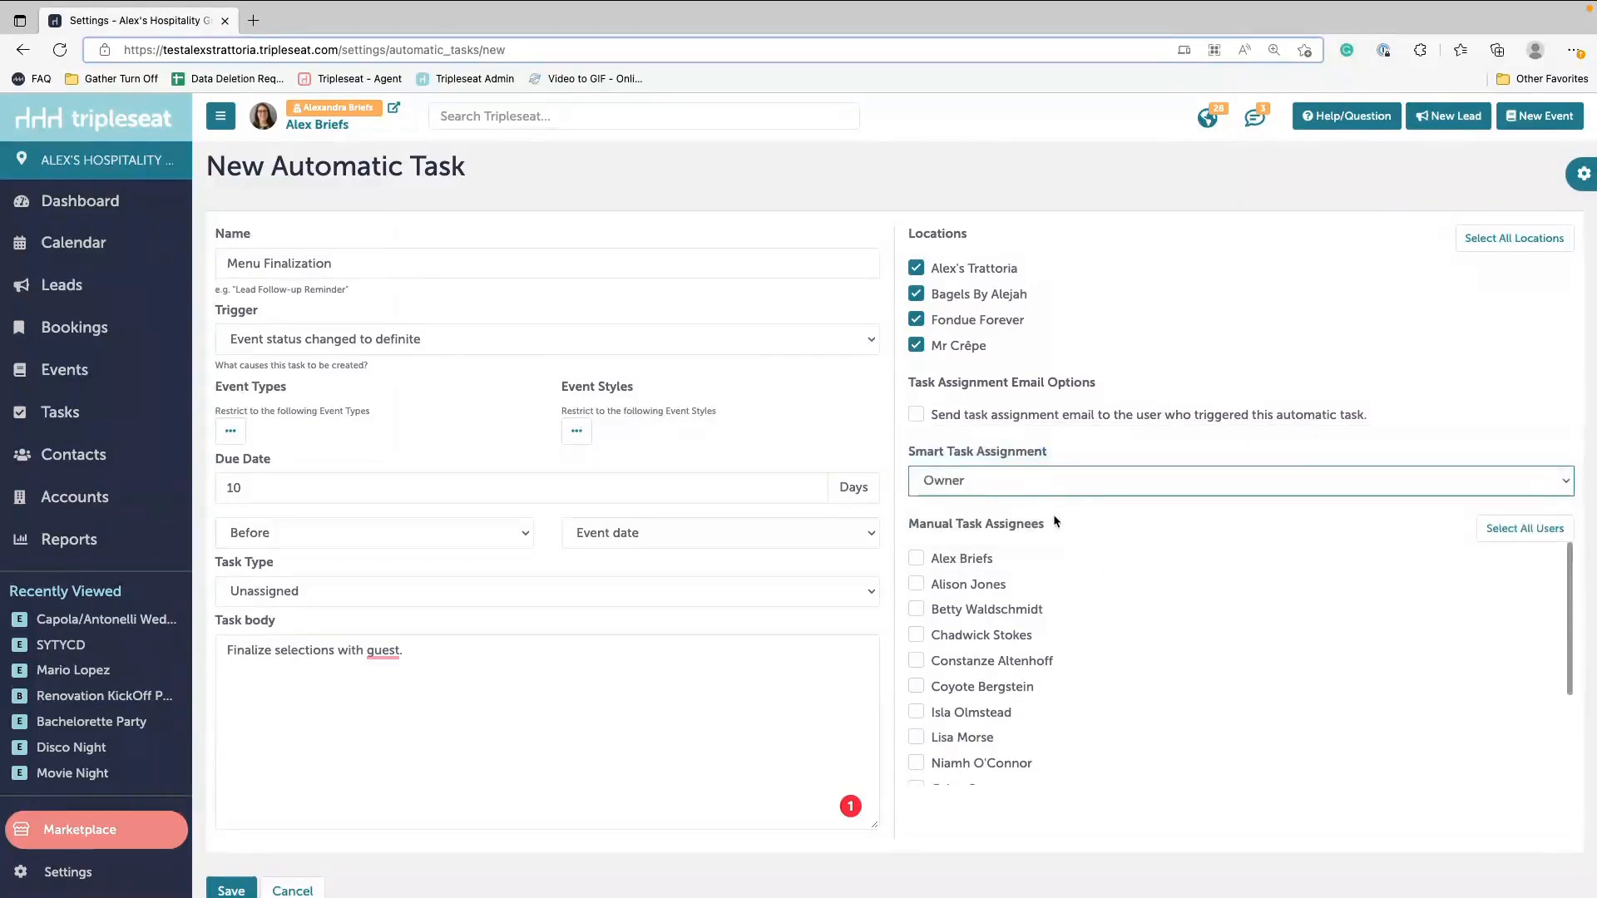
# Step: Add the third listed user as a manual task assignee
pyautogui.click(1051, 512)
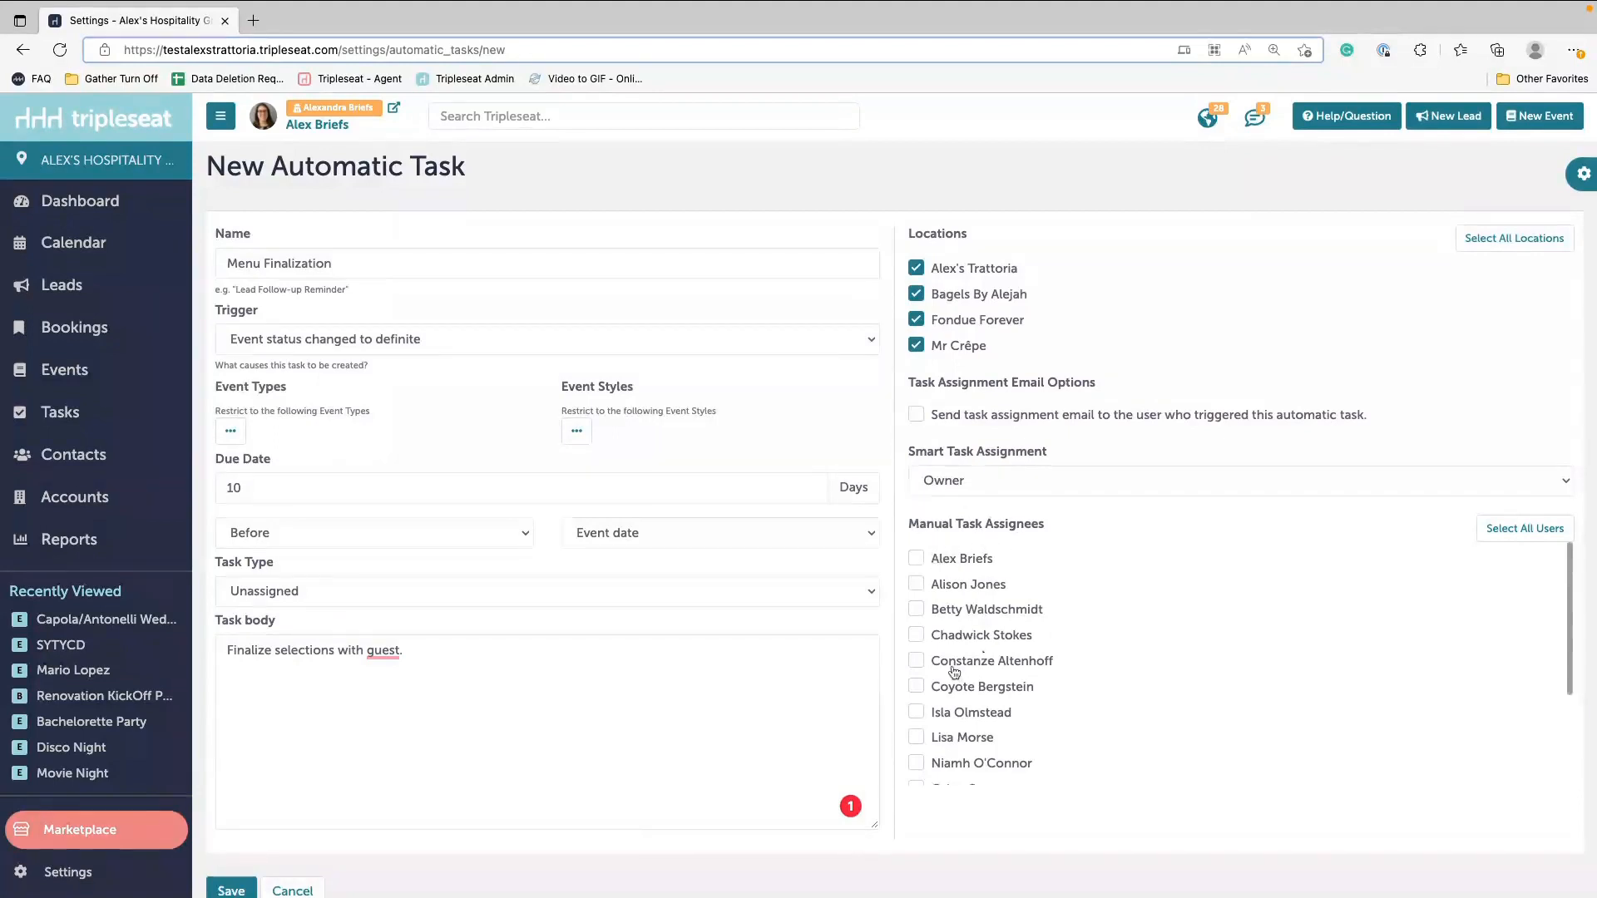
pyautogui.click(919, 613)
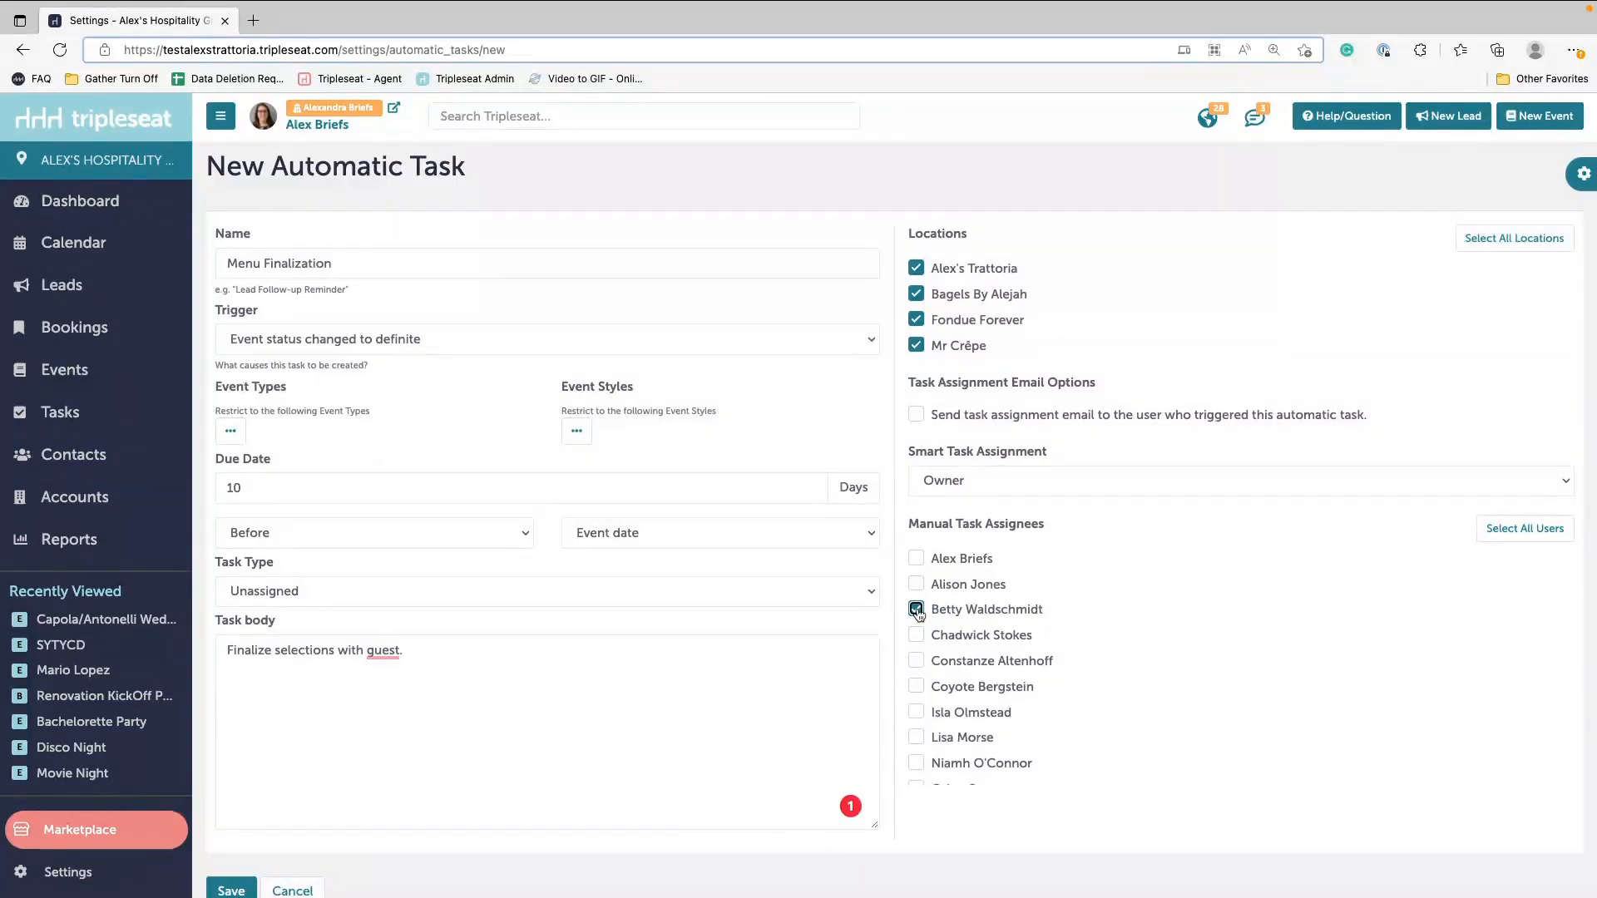
# Step: Set the smart task assignment to None and remove the third listed user from the manual task assignees
pyautogui.click(963, 487)
pyautogui.click(928, 462)
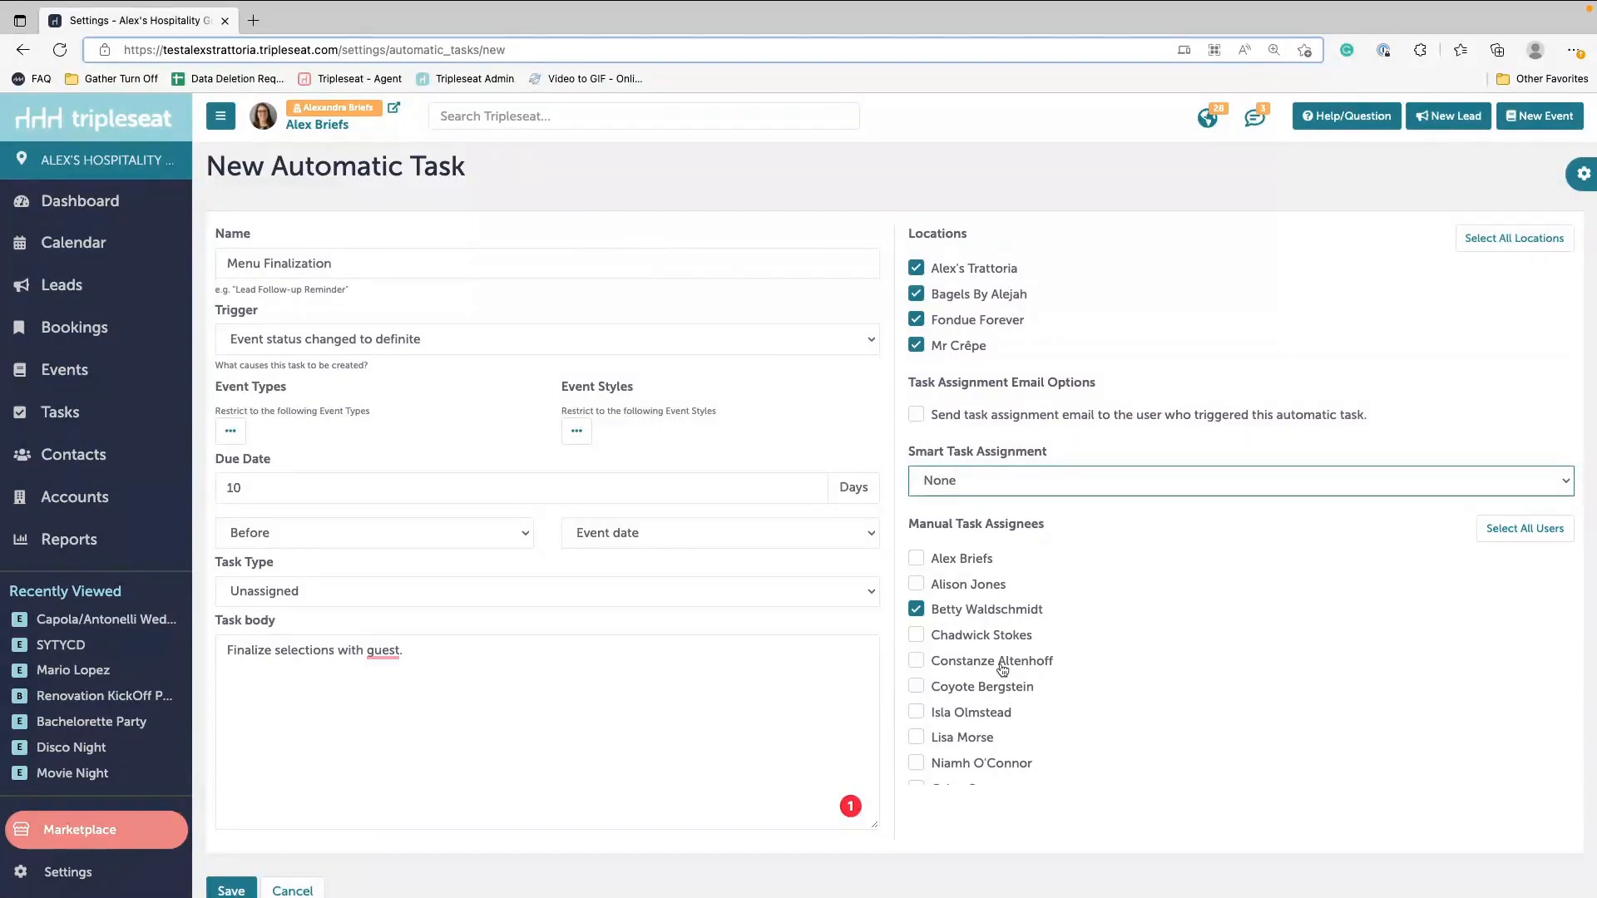
pyautogui.click(918, 611)
# Step: Set the smart task assignment to Owner and save the automatic task
pyautogui.click(953, 479)
pyautogui.click(940, 502)
pyautogui.click(223, 888)
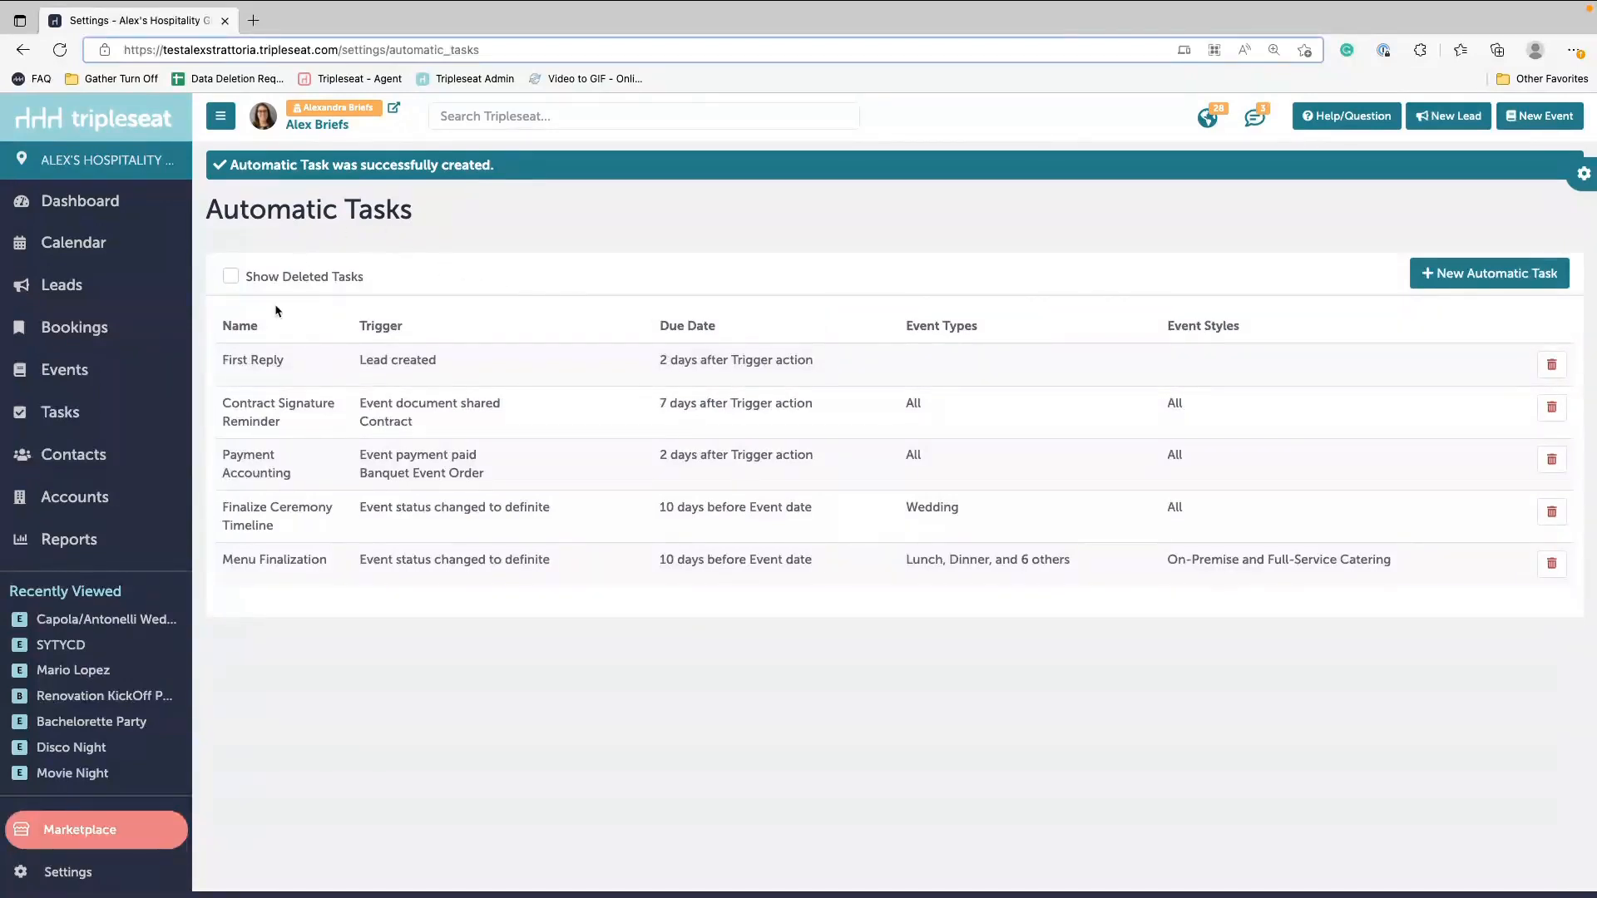
# Step: Open the fiscal periods settings and check the start date calendar of Period 1 in fiscal 2022
pyautogui.click(83, 873)
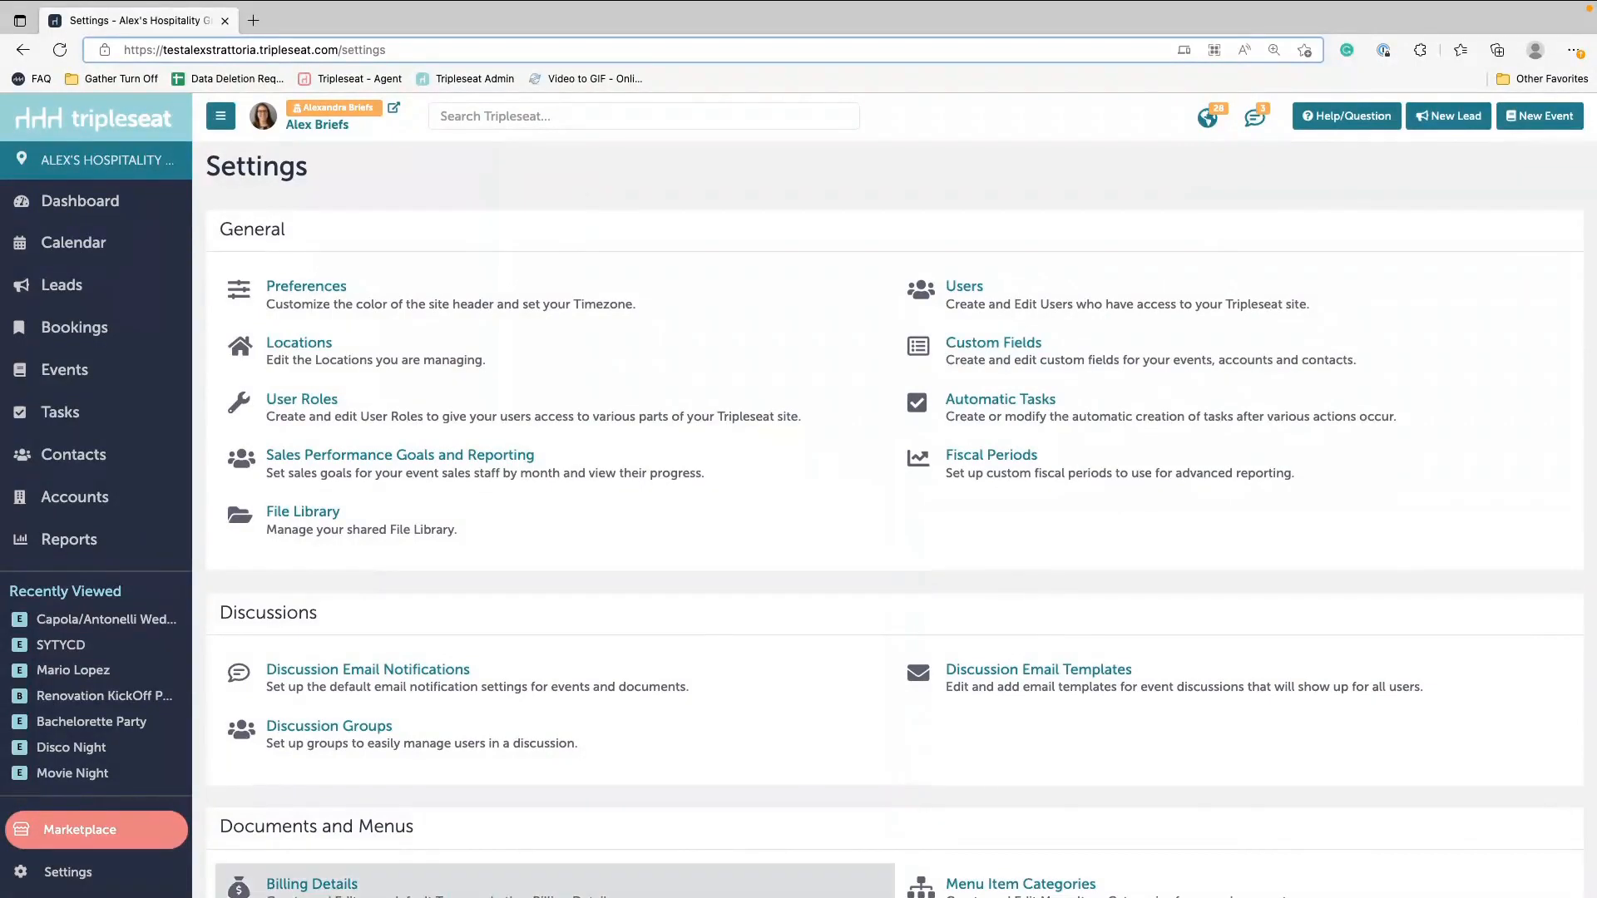
pyautogui.click(983, 463)
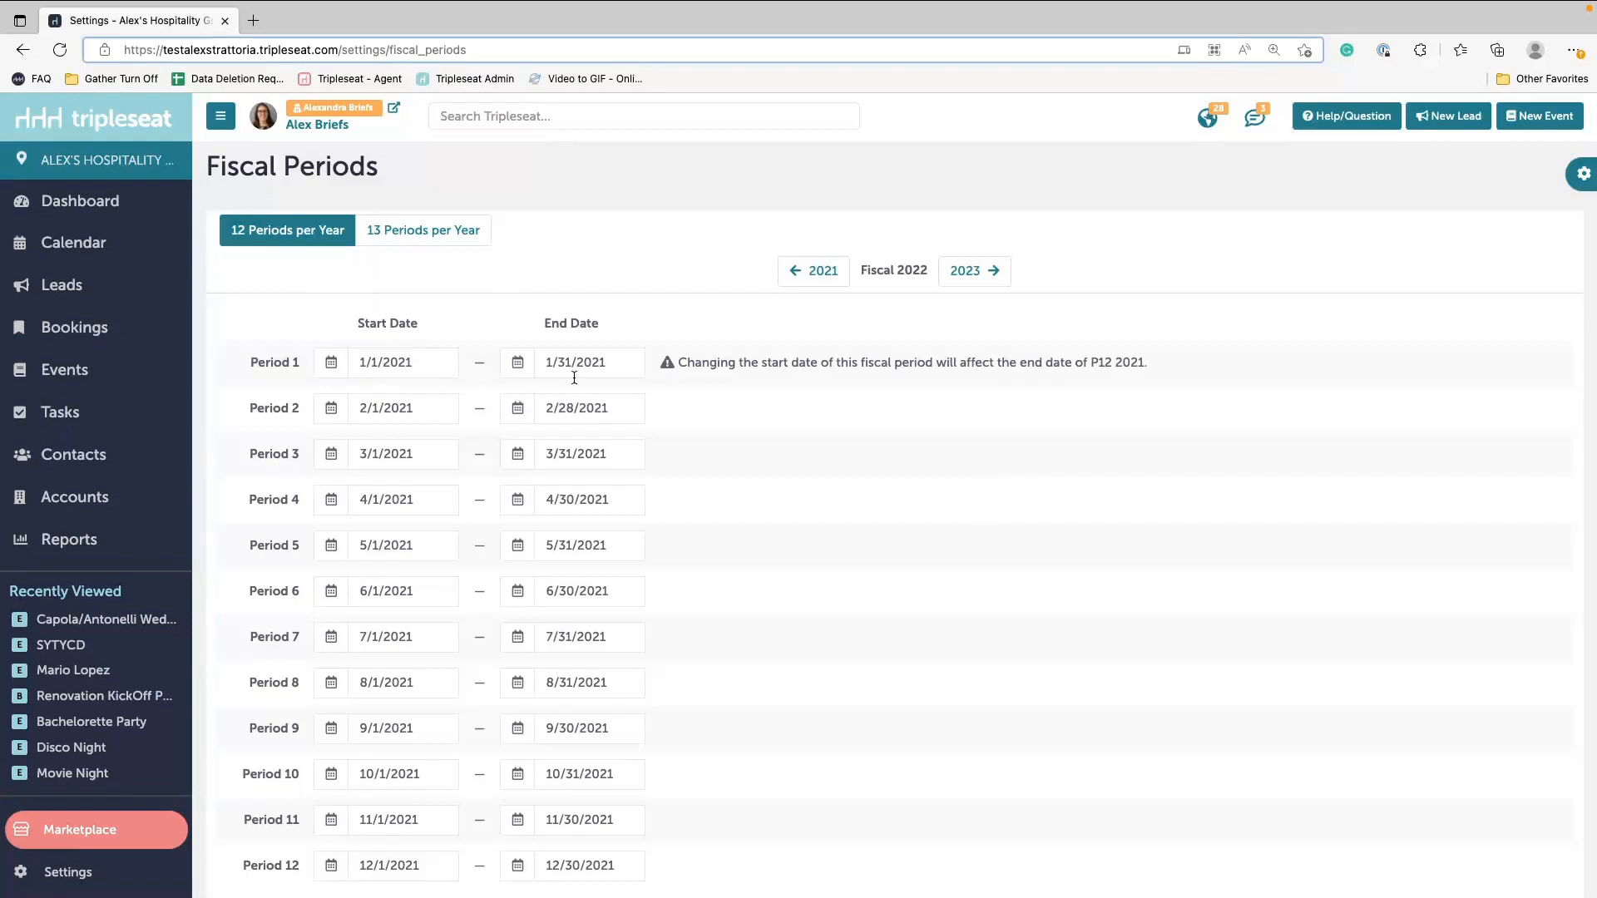
pyautogui.click(358, 364)
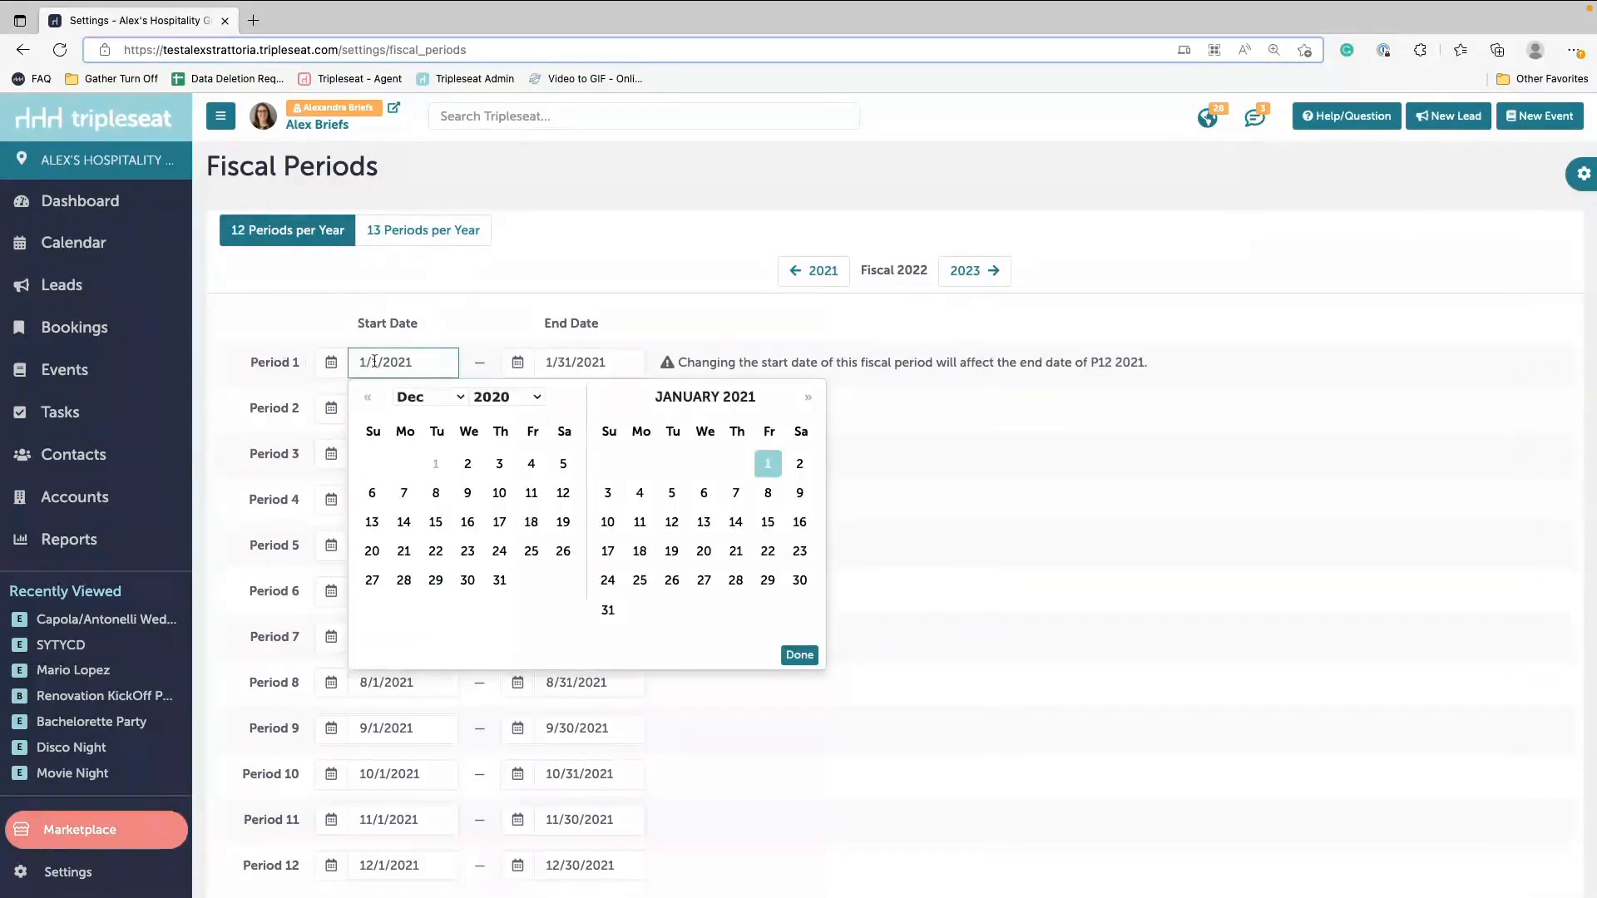
pyautogui.click(306, 321)
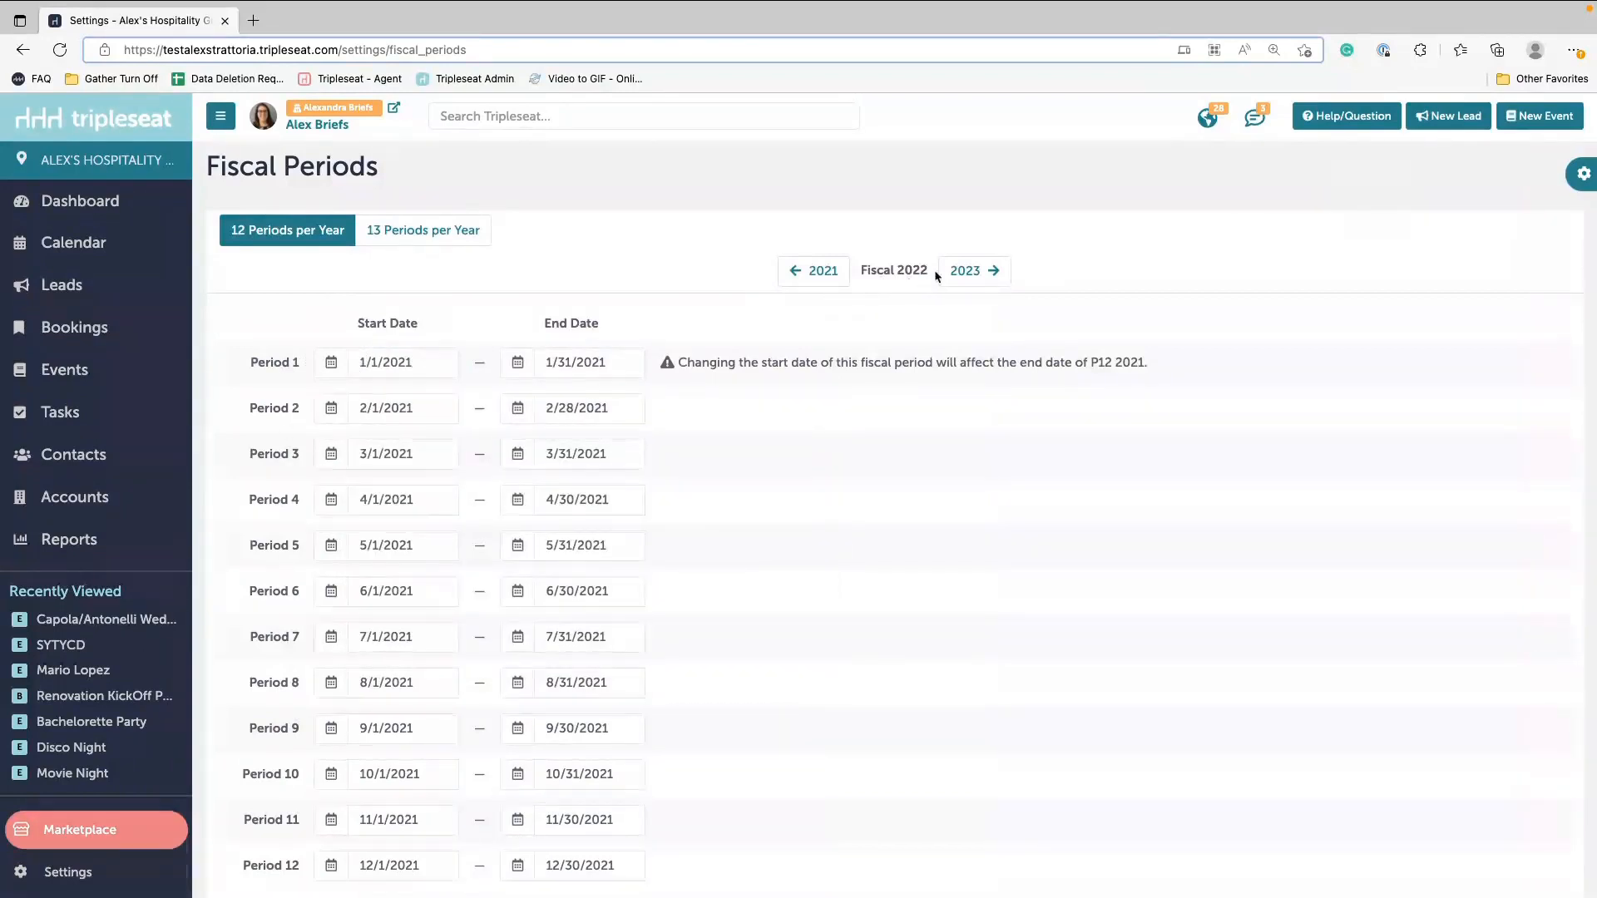
# Step: Switch to fiscal 2023 and set the end date of Period 1 to 1/31/2023
pyautogui.click(965, 273)
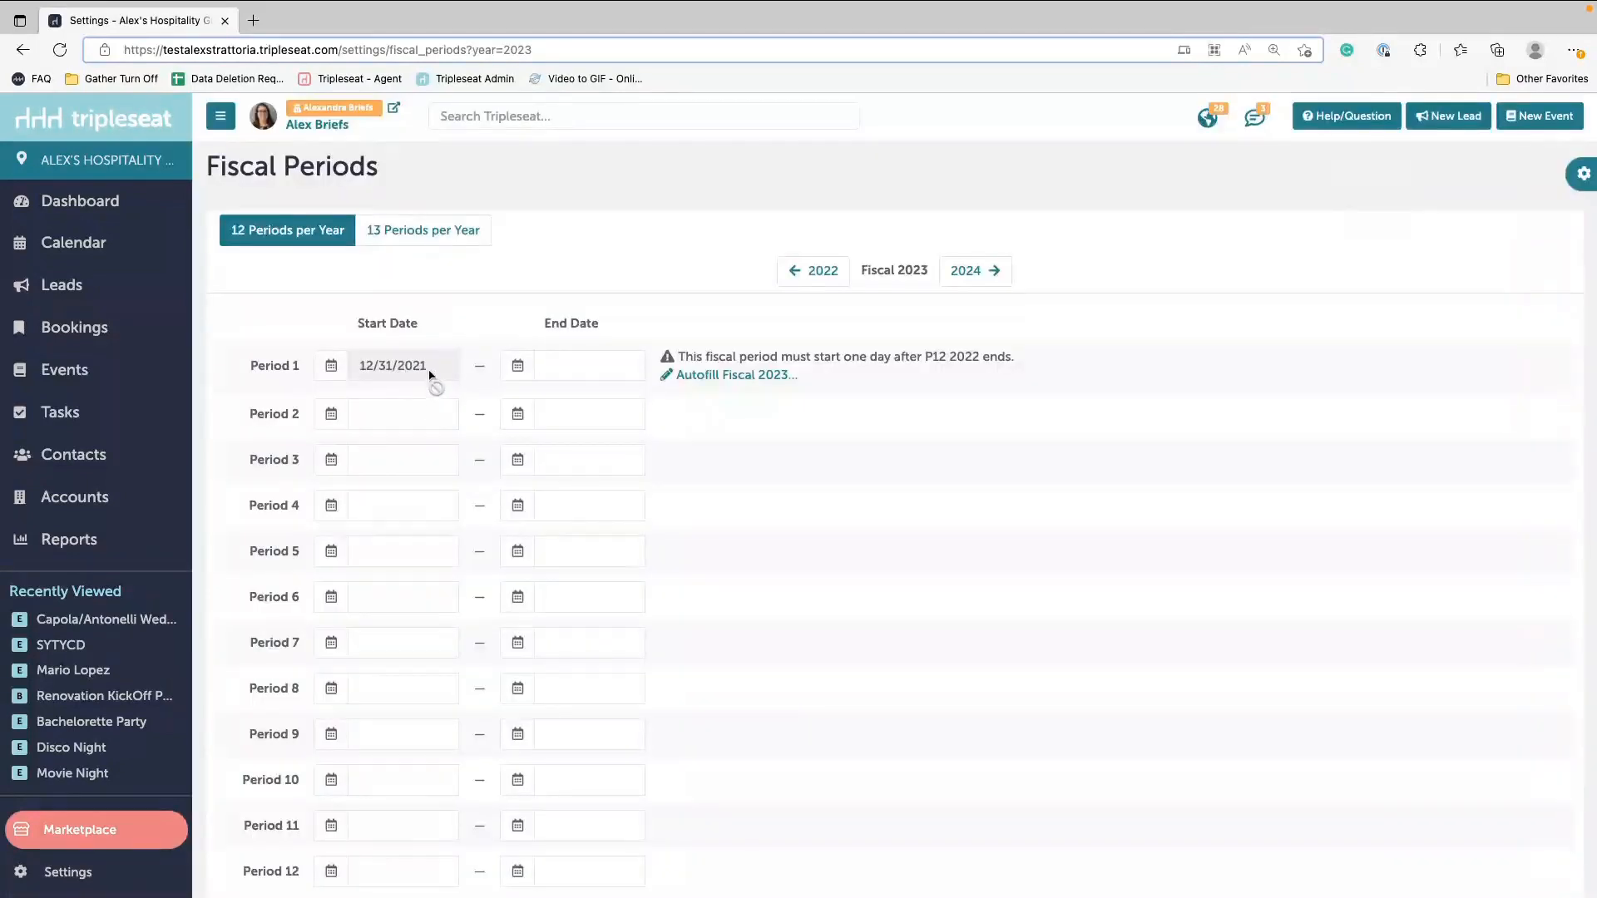
pyautogui.click(582, 362)
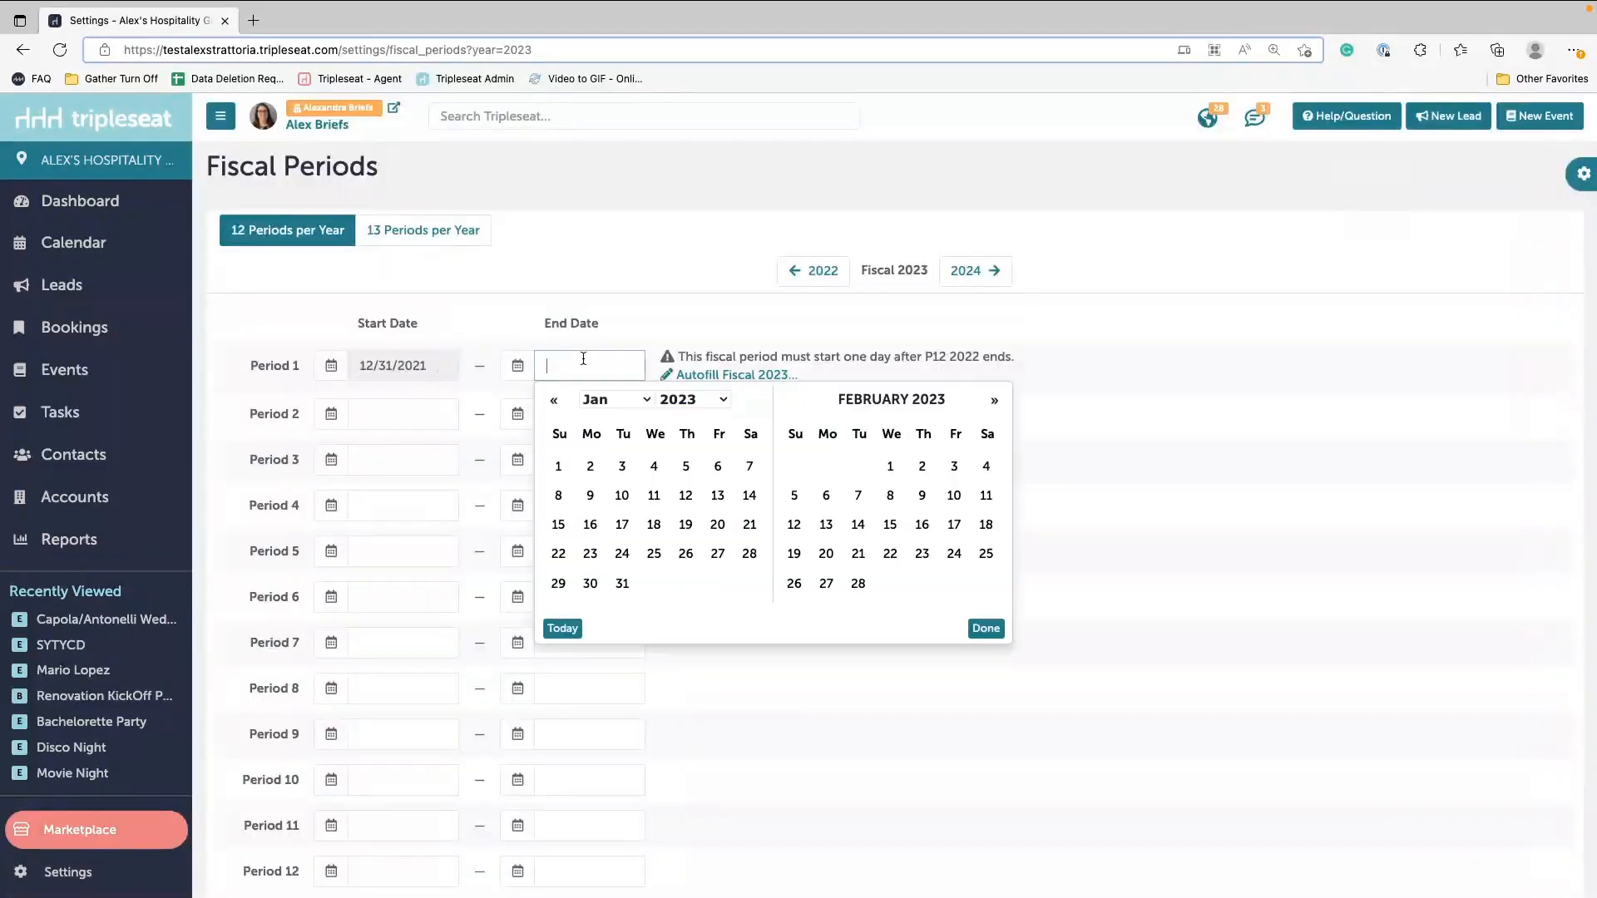
pyautogui.click(622, 584)
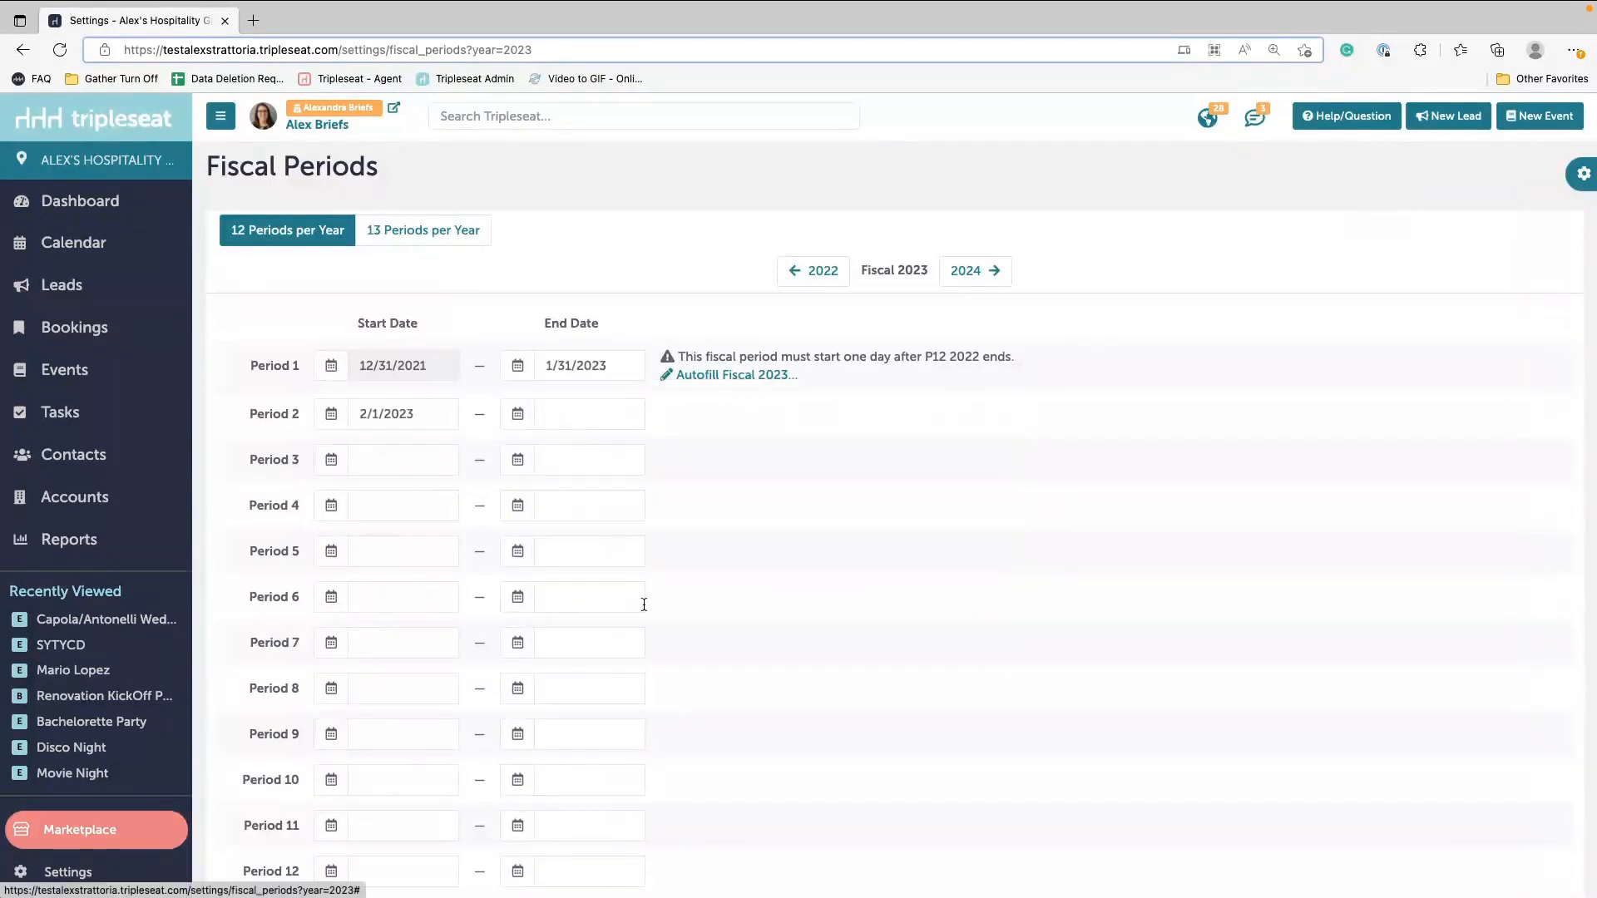
# Step: Autofill the fiscal 2023 periods and review the generated dates
pyautogui.click(748, 378)
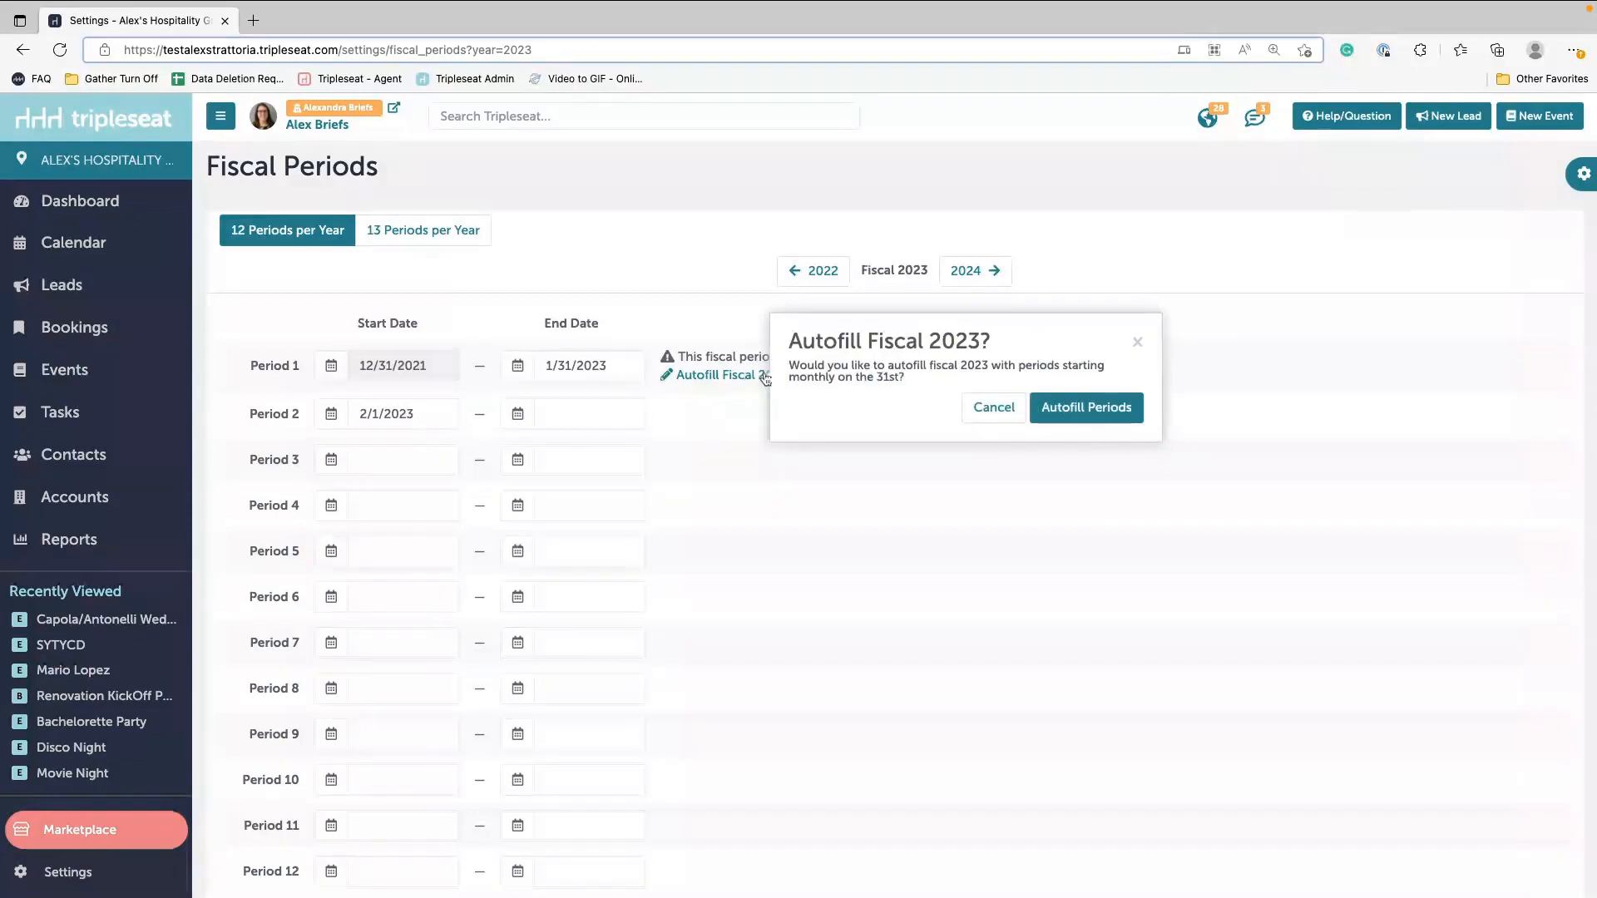
pyautogui.click(1084, 416)
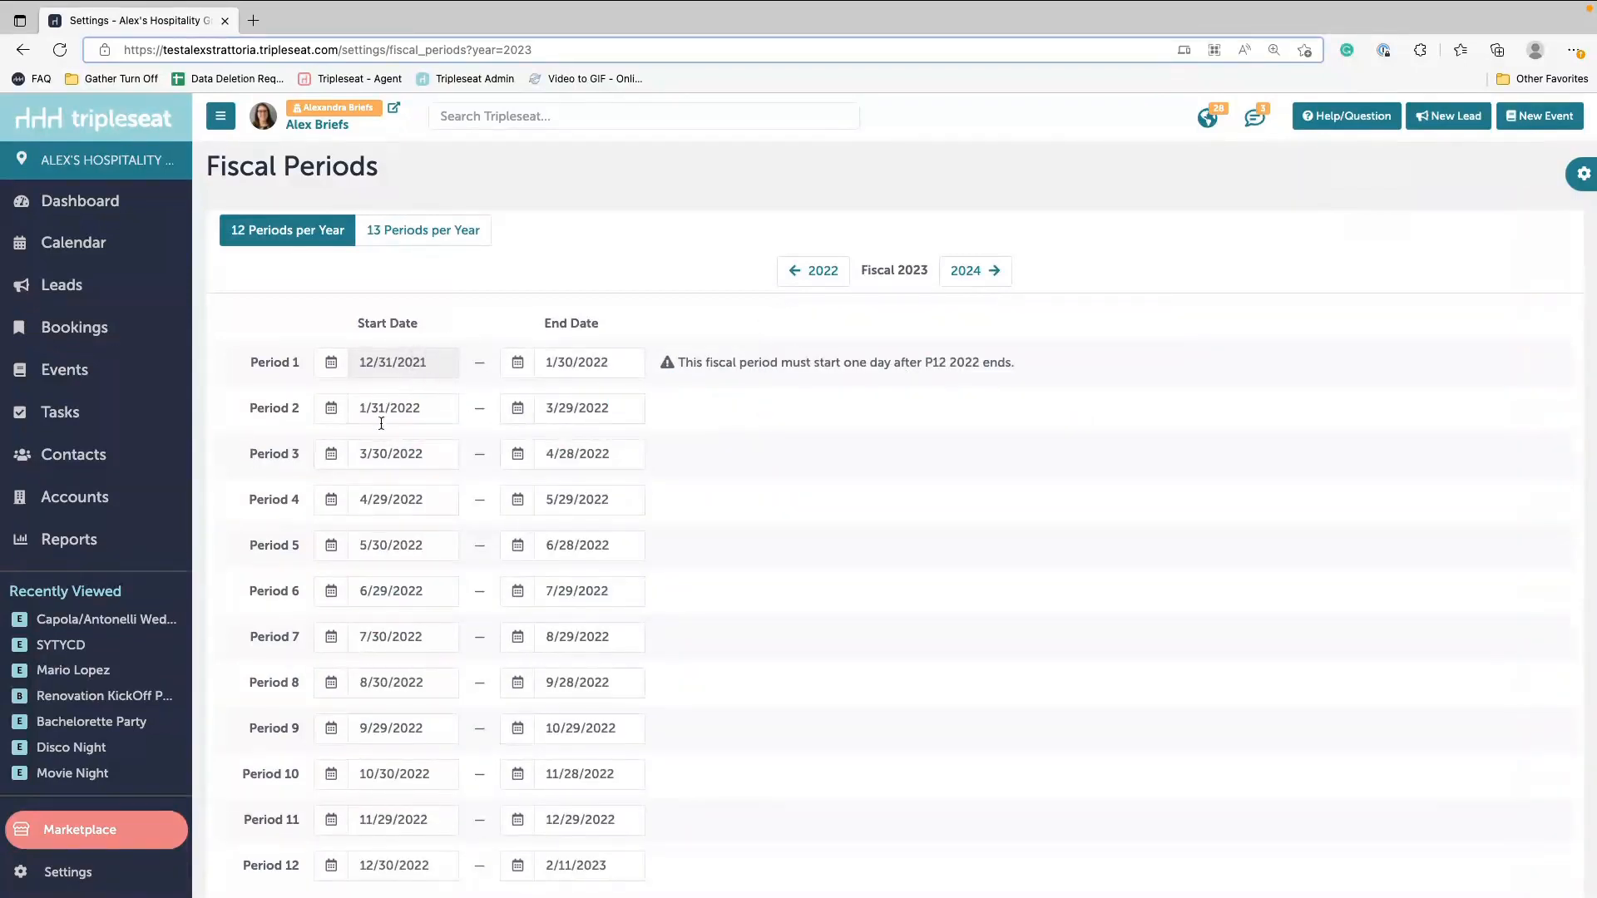
pyautogui.scroll(-2, 596, 394)
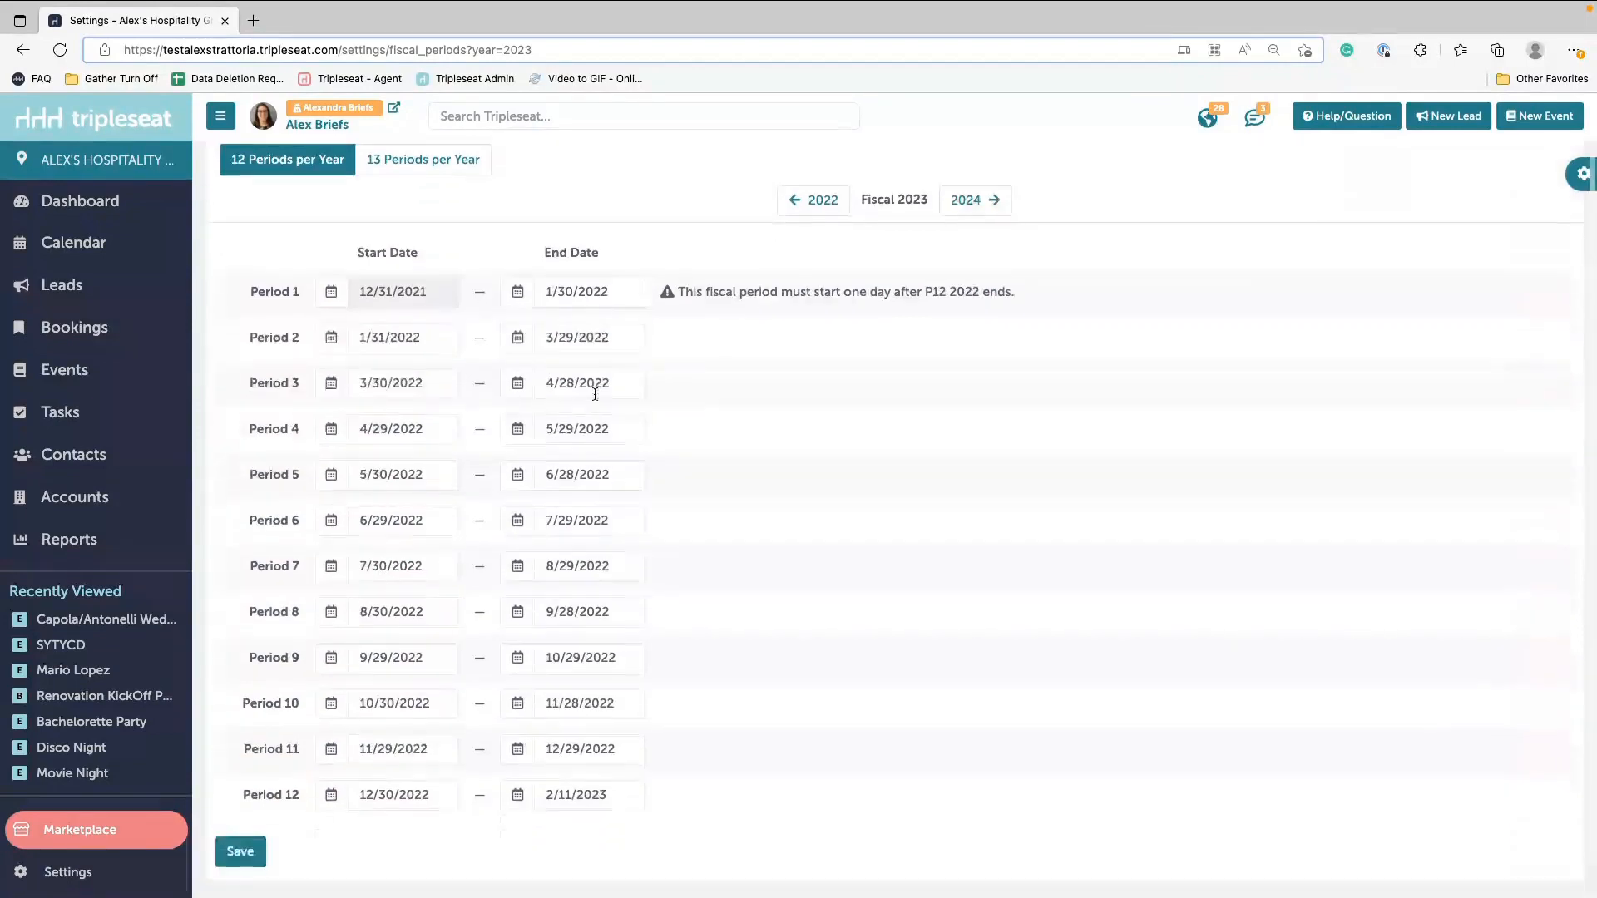
pyautogui.scroll(2, 594, 394)
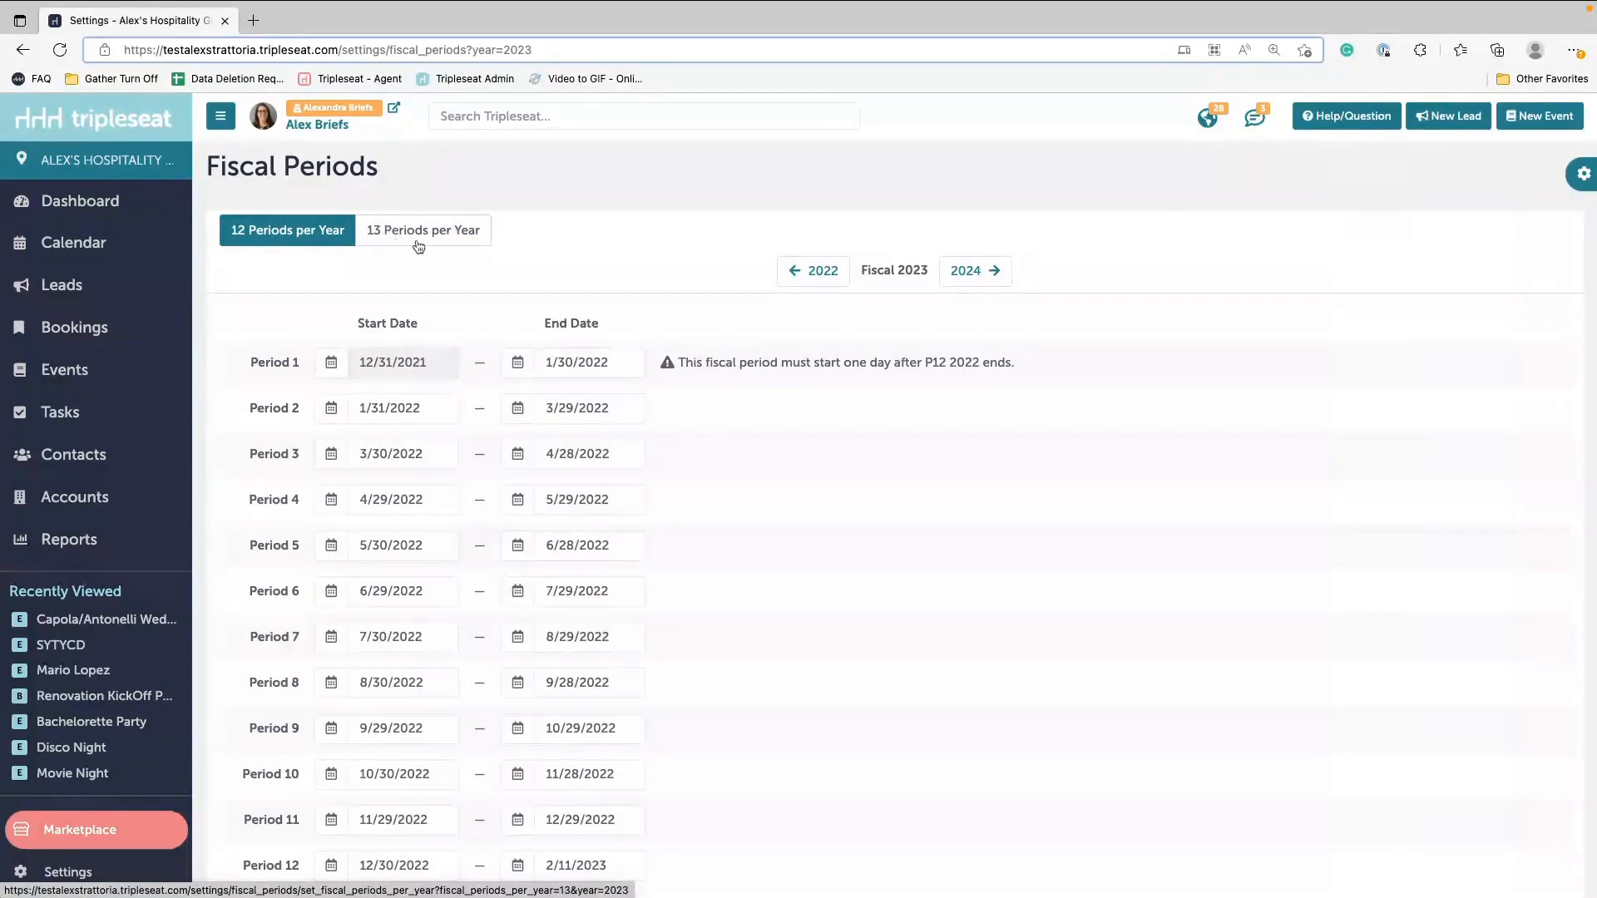
# Step: Save the periods for fiscal 2023 only, without autofilling 2024–2028, and update them
pyautogui.scroll(-3, 570, 266)
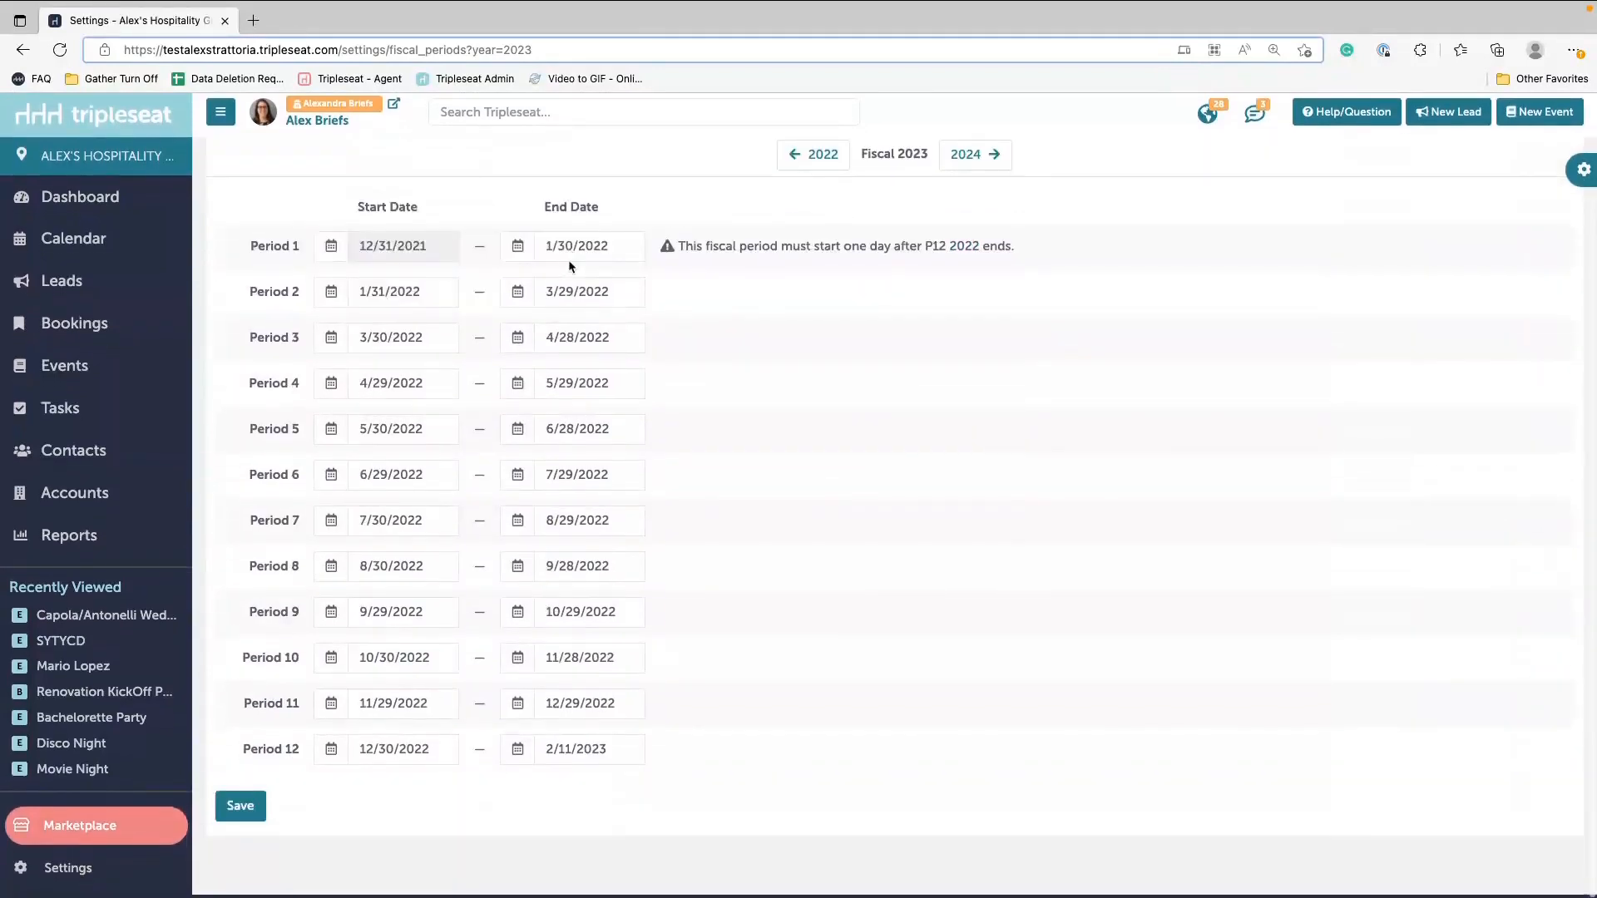
pyautogui.click(241, 809)
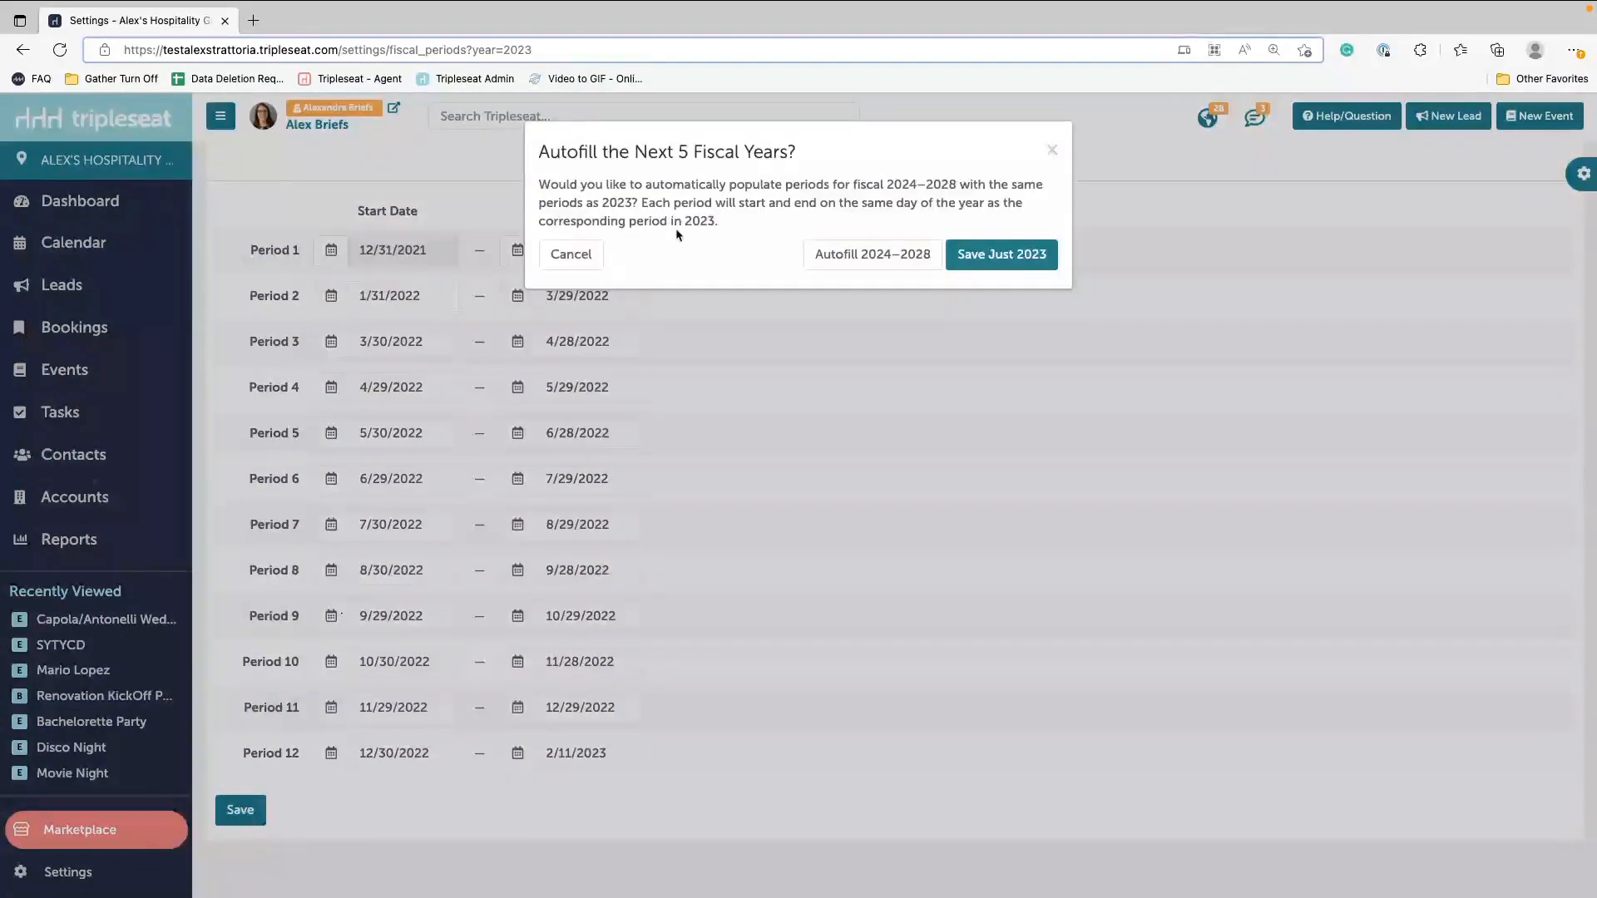
pyautogui.click(1002, 257)
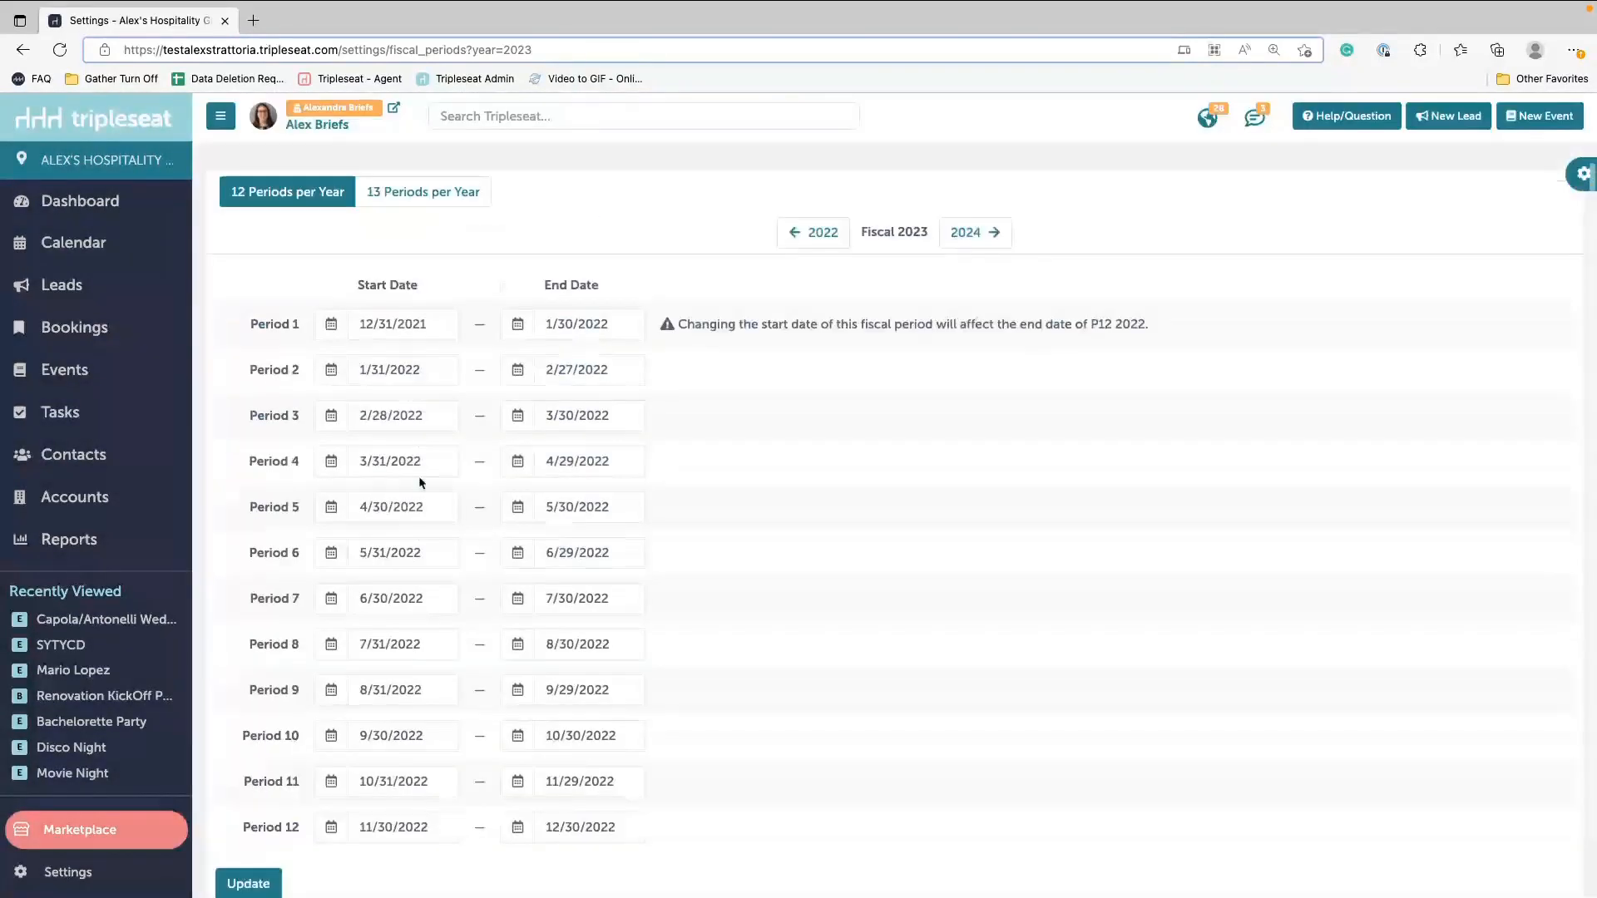
pyautogui.click(249, 875)
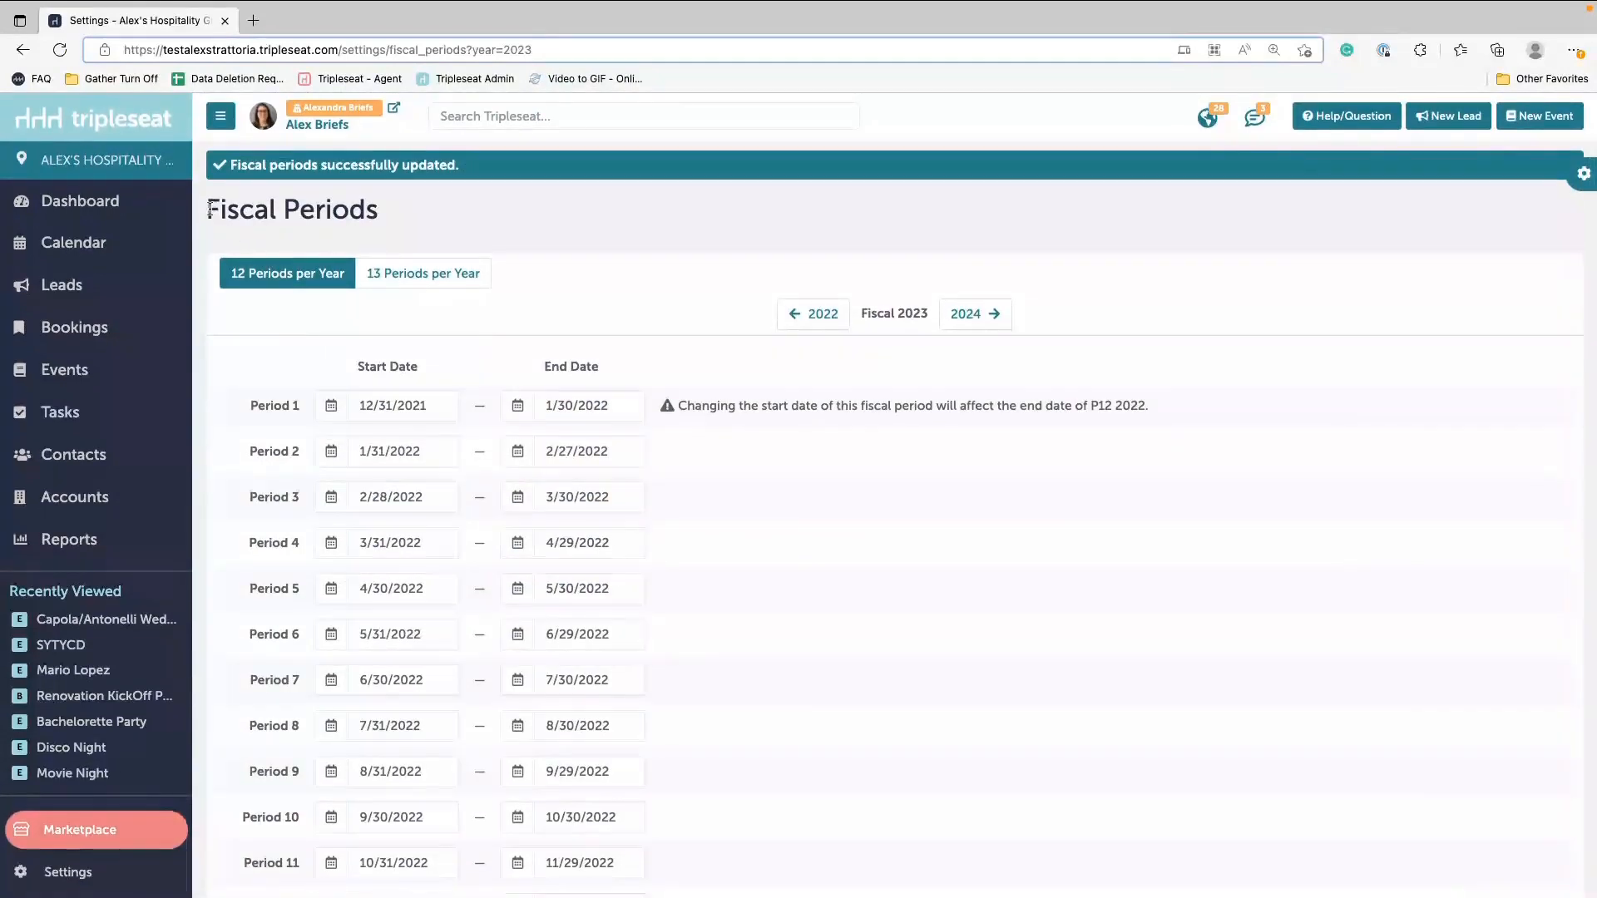
# Step: Open the sales performance goals settings and update the sales goal period with Monthly selected
pyautogui.click(111, 885)
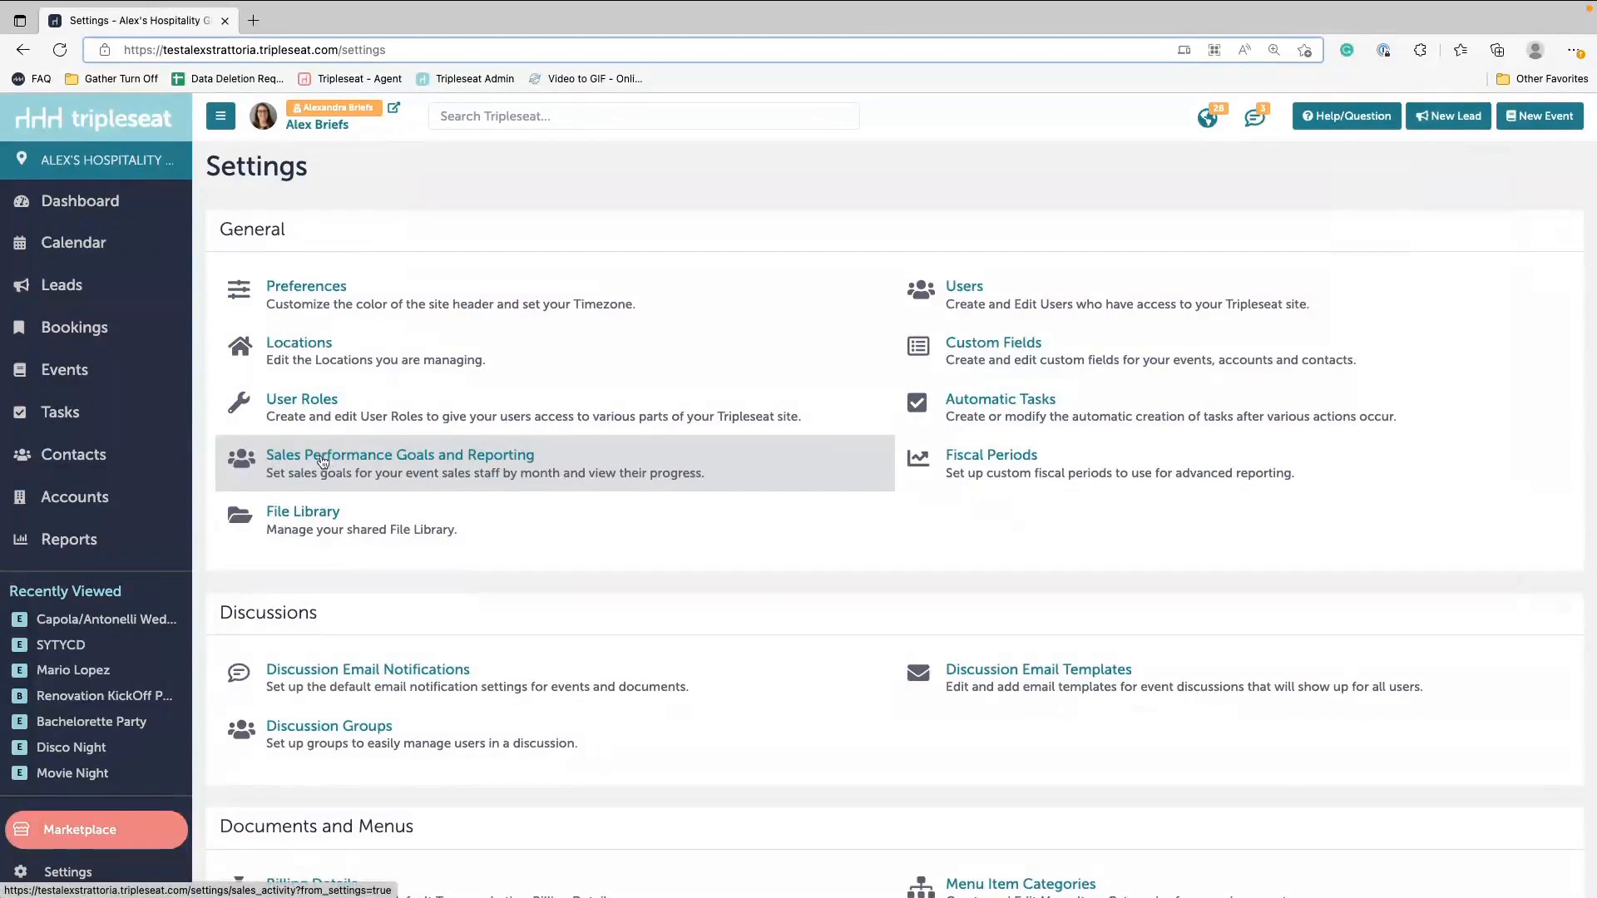
pyautogui.click(407, 460)
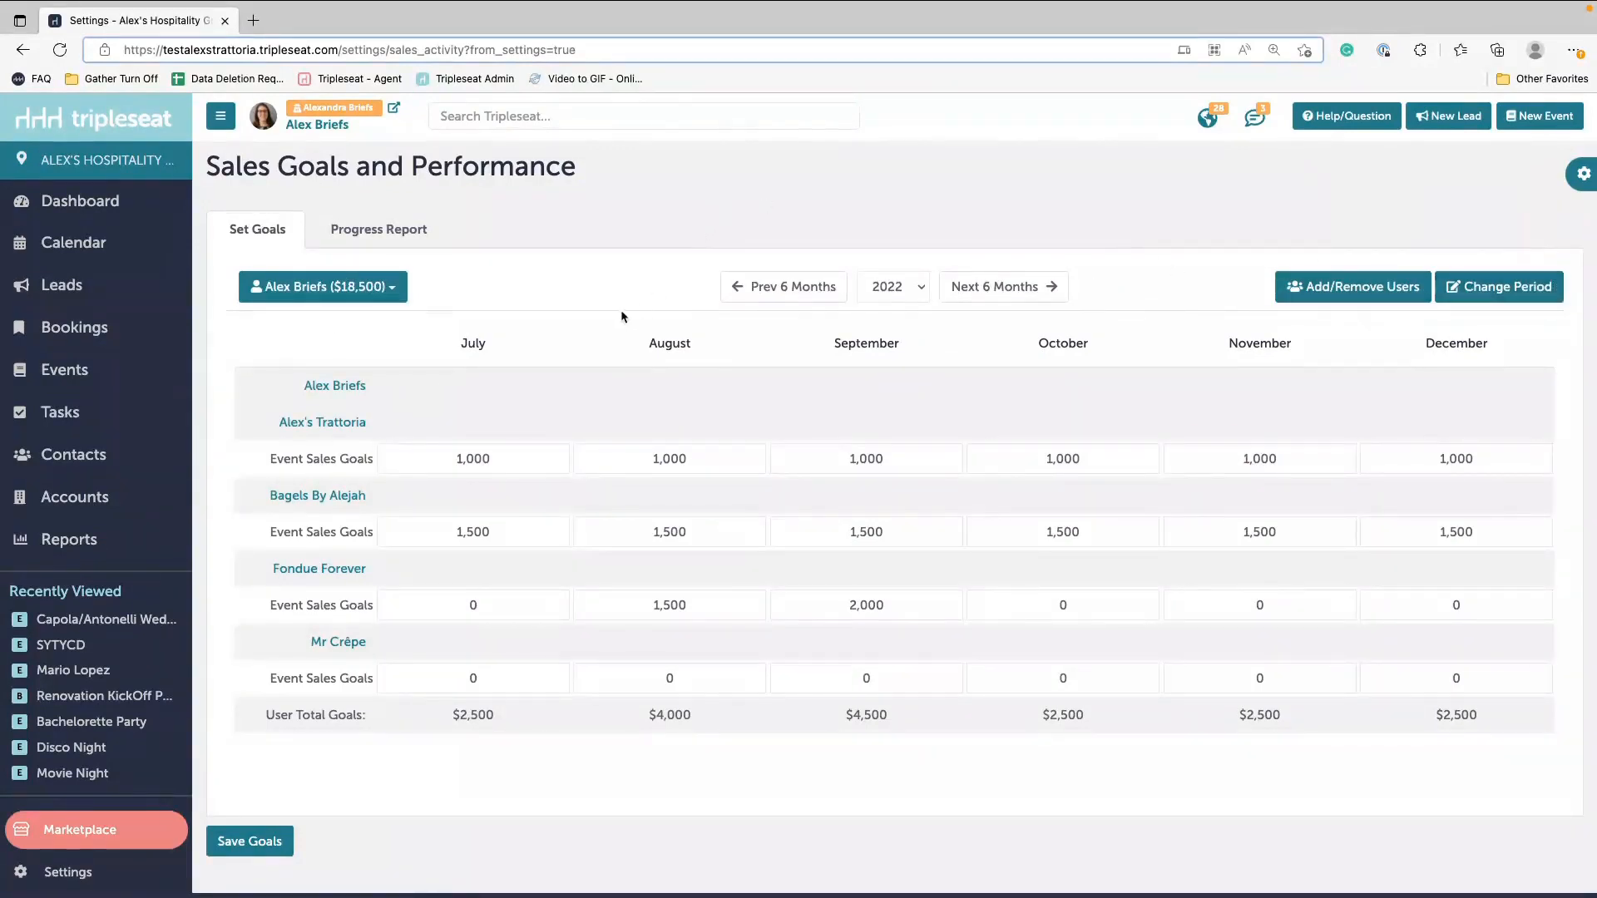
pyautogui.click(1494, 289)
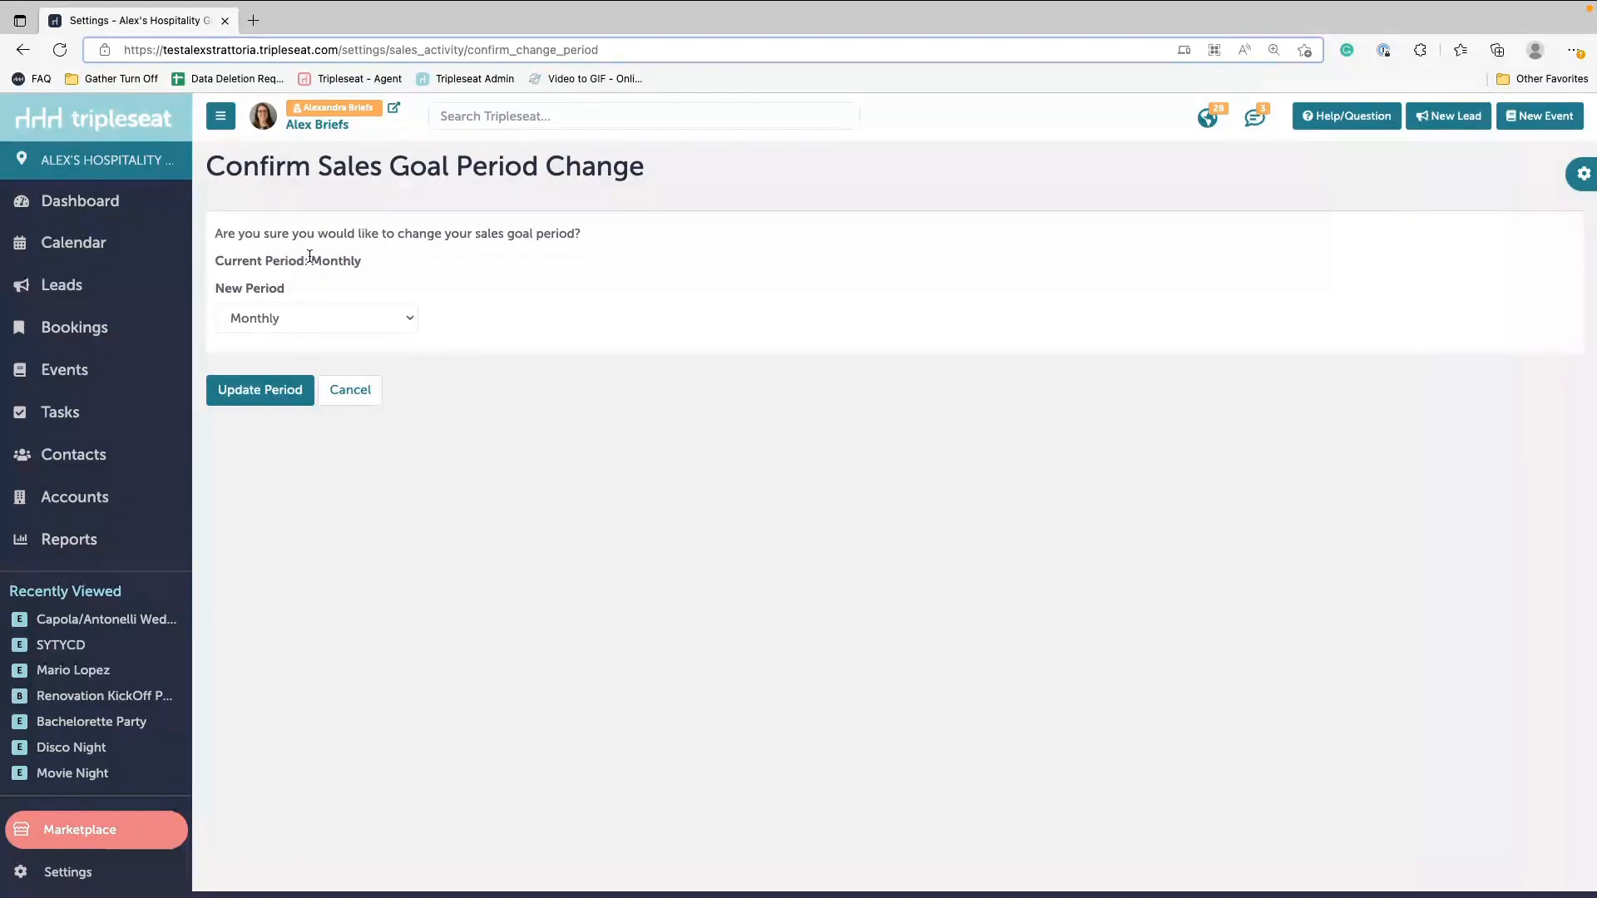
pyautogui.click(231, 321)
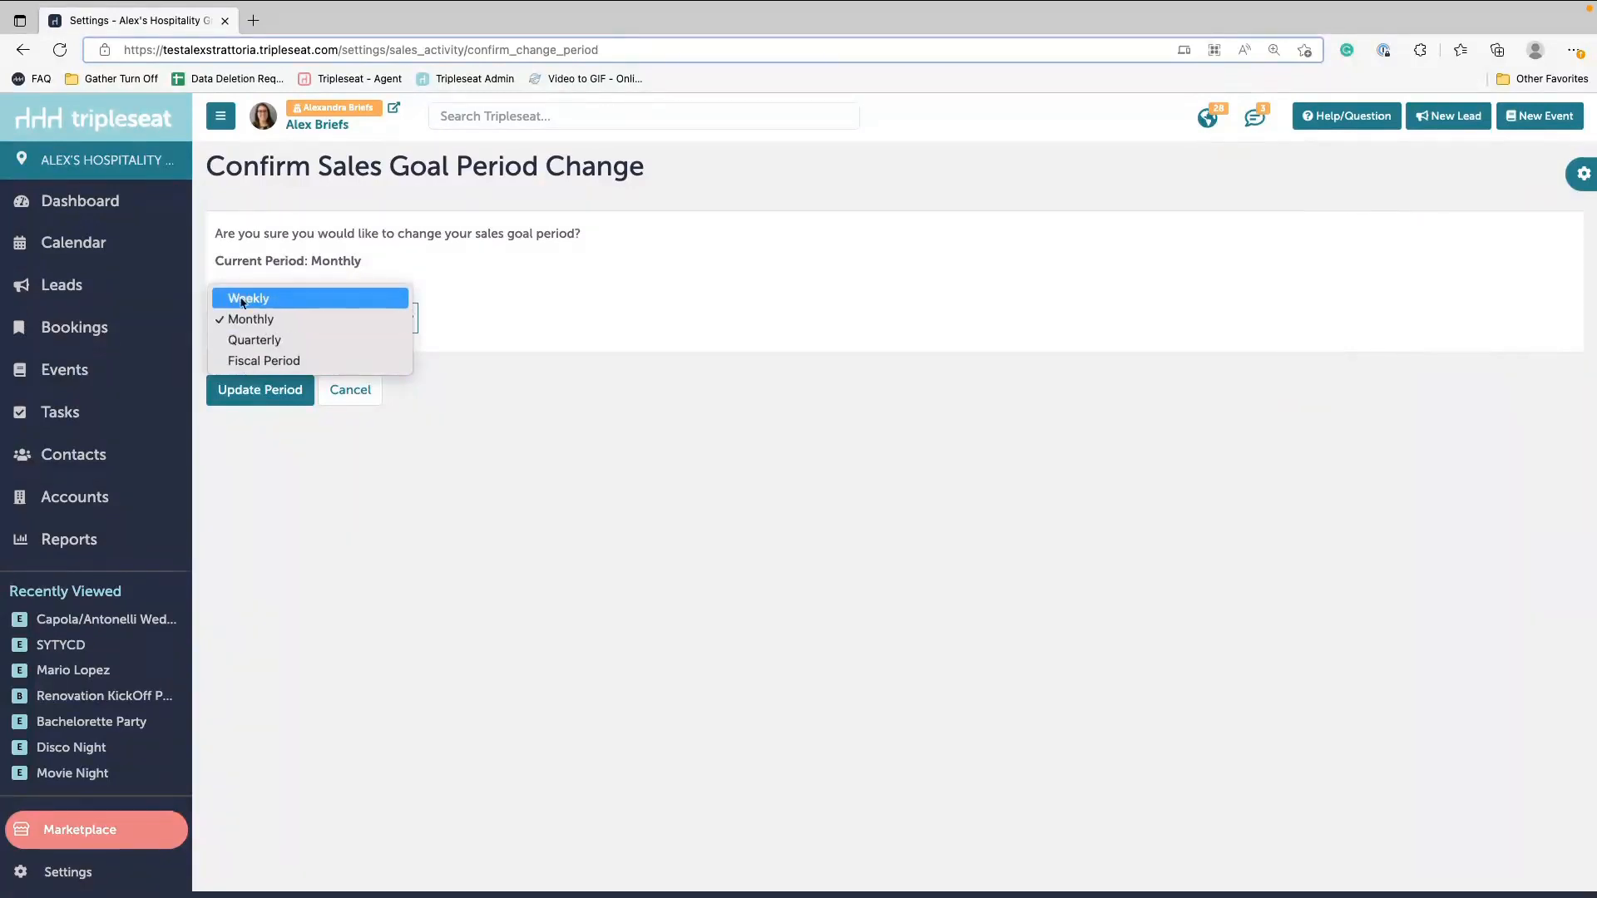
pyautogui.click(250, 319)
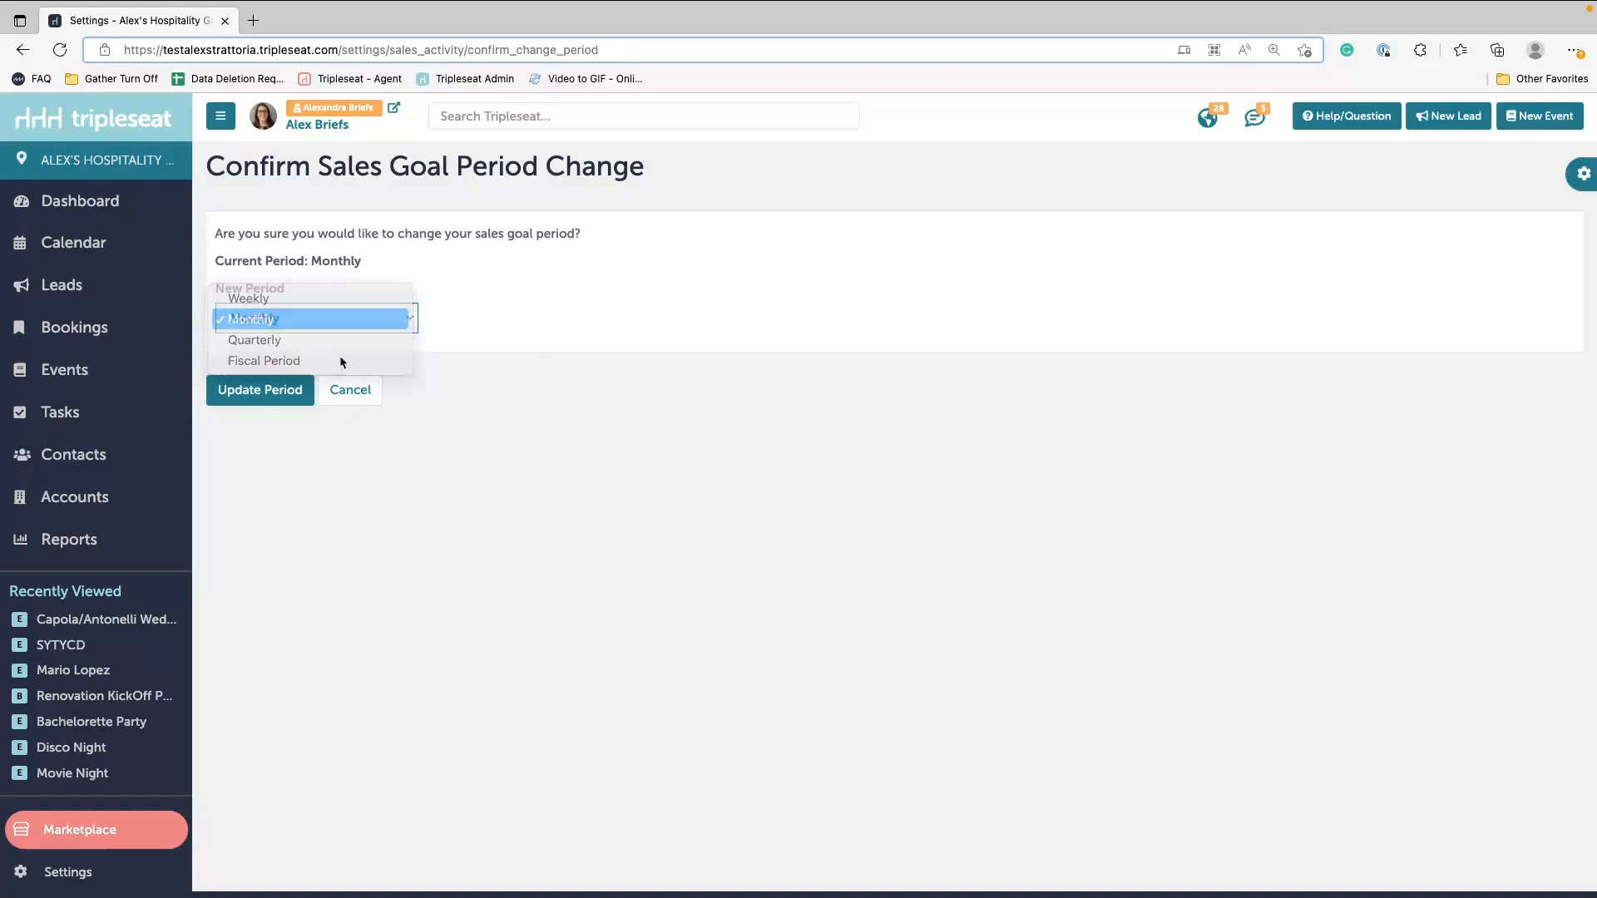
pyautogui.click(252, 392)
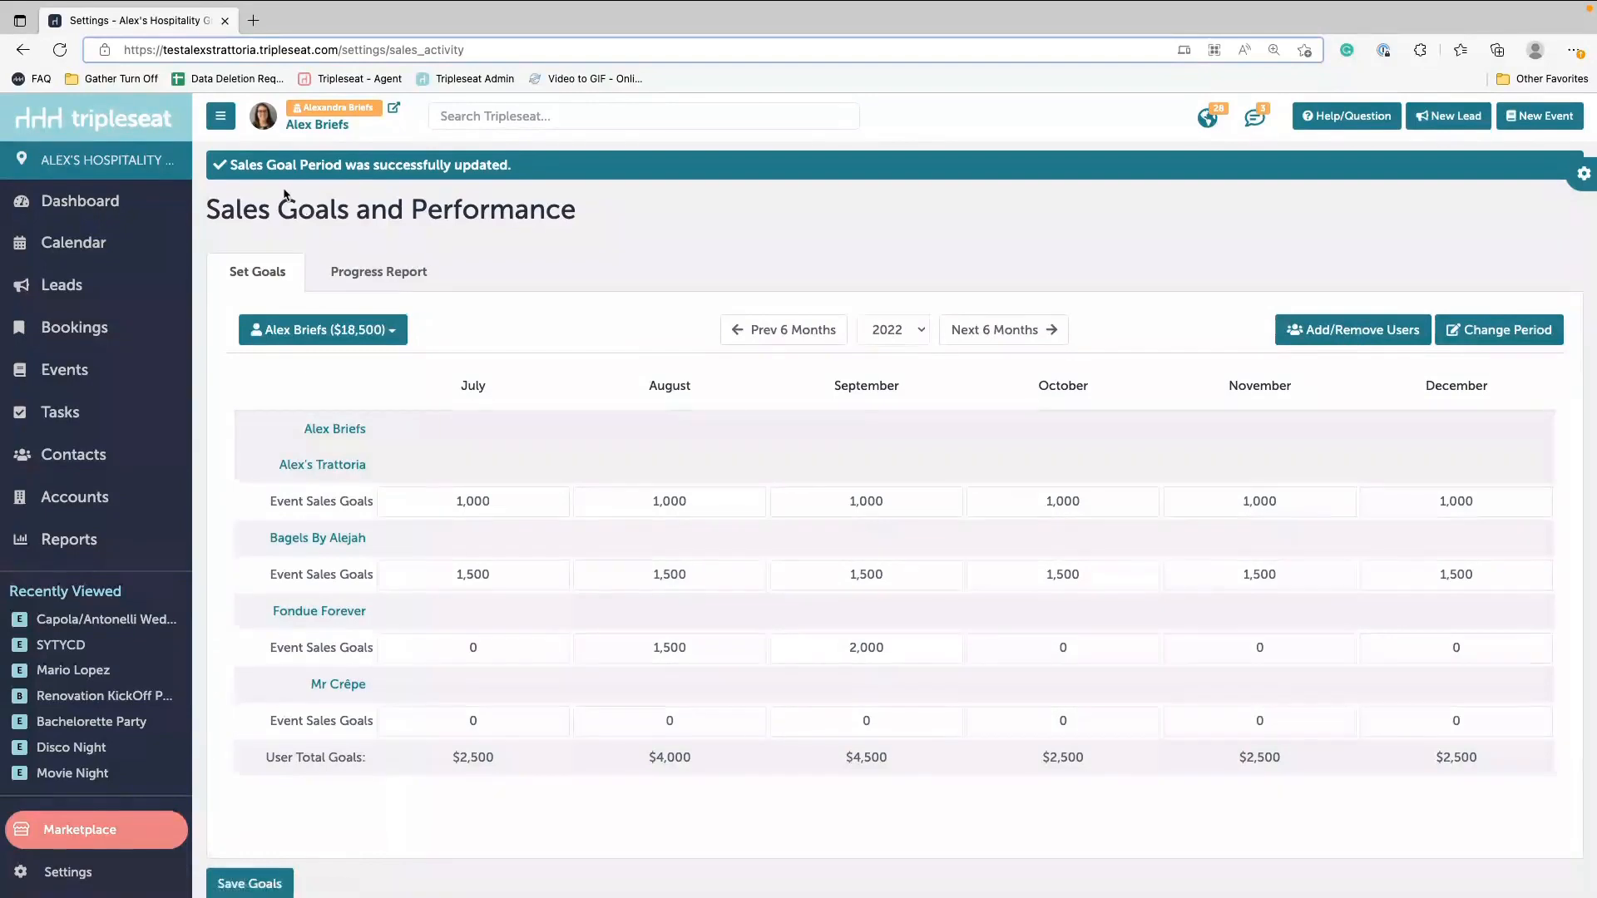
# Step: Remove the twelfth and thirteenth listed users from the sales goals and update the user list
pyautogui.click(1307, 331)
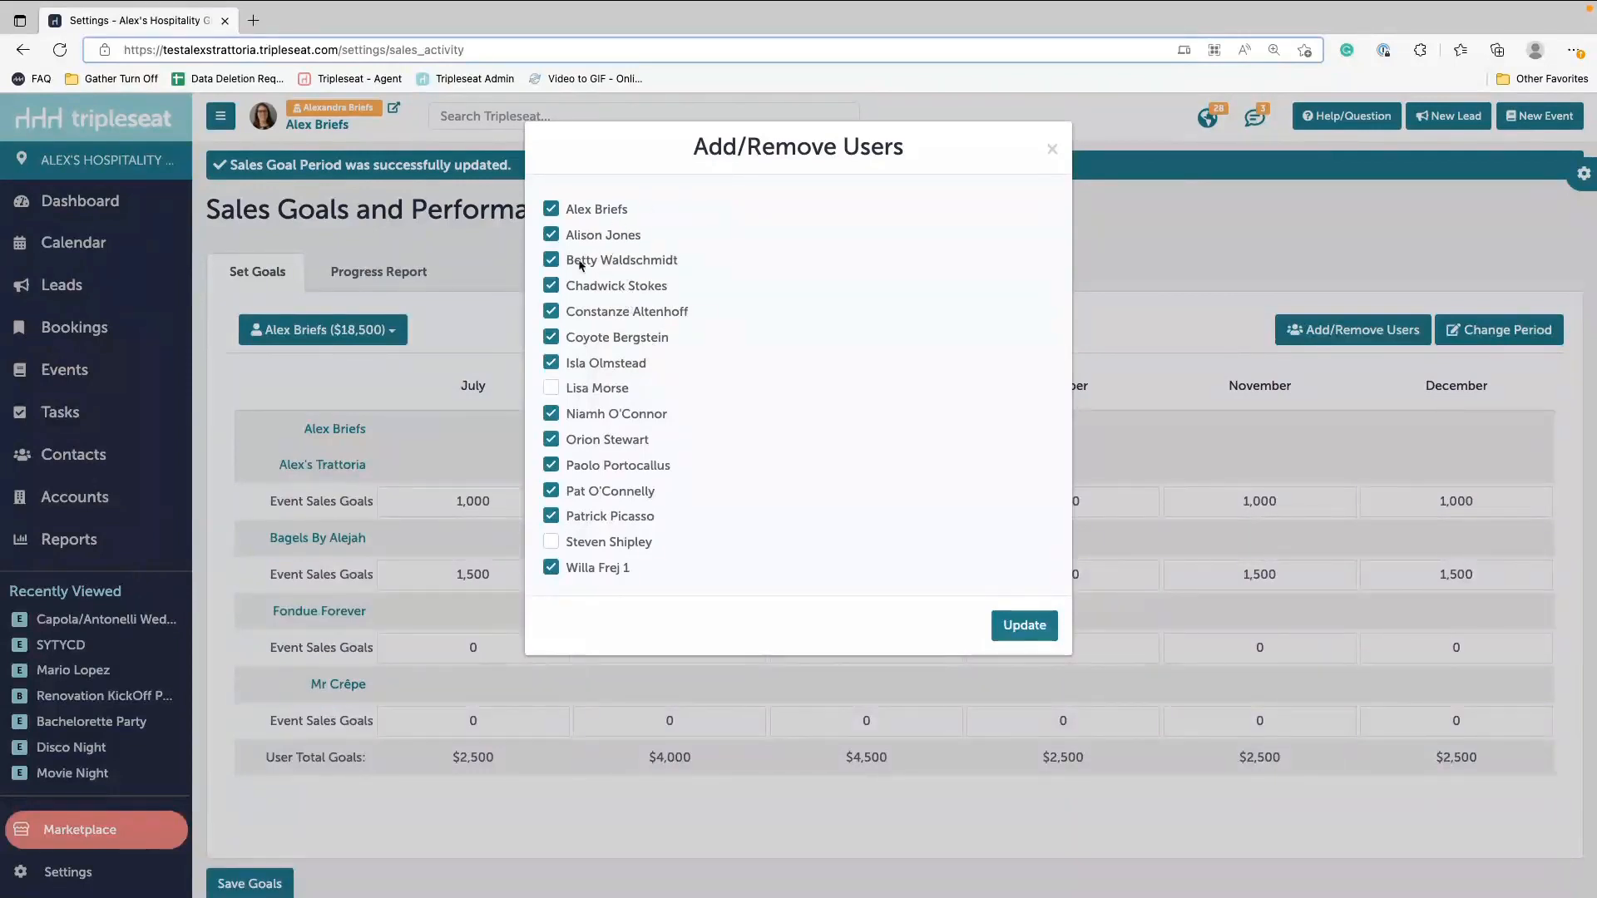
pyautogui.click(551, 515)
pyautogui.click(551, 491)
pyautogui.click(1019, 630)
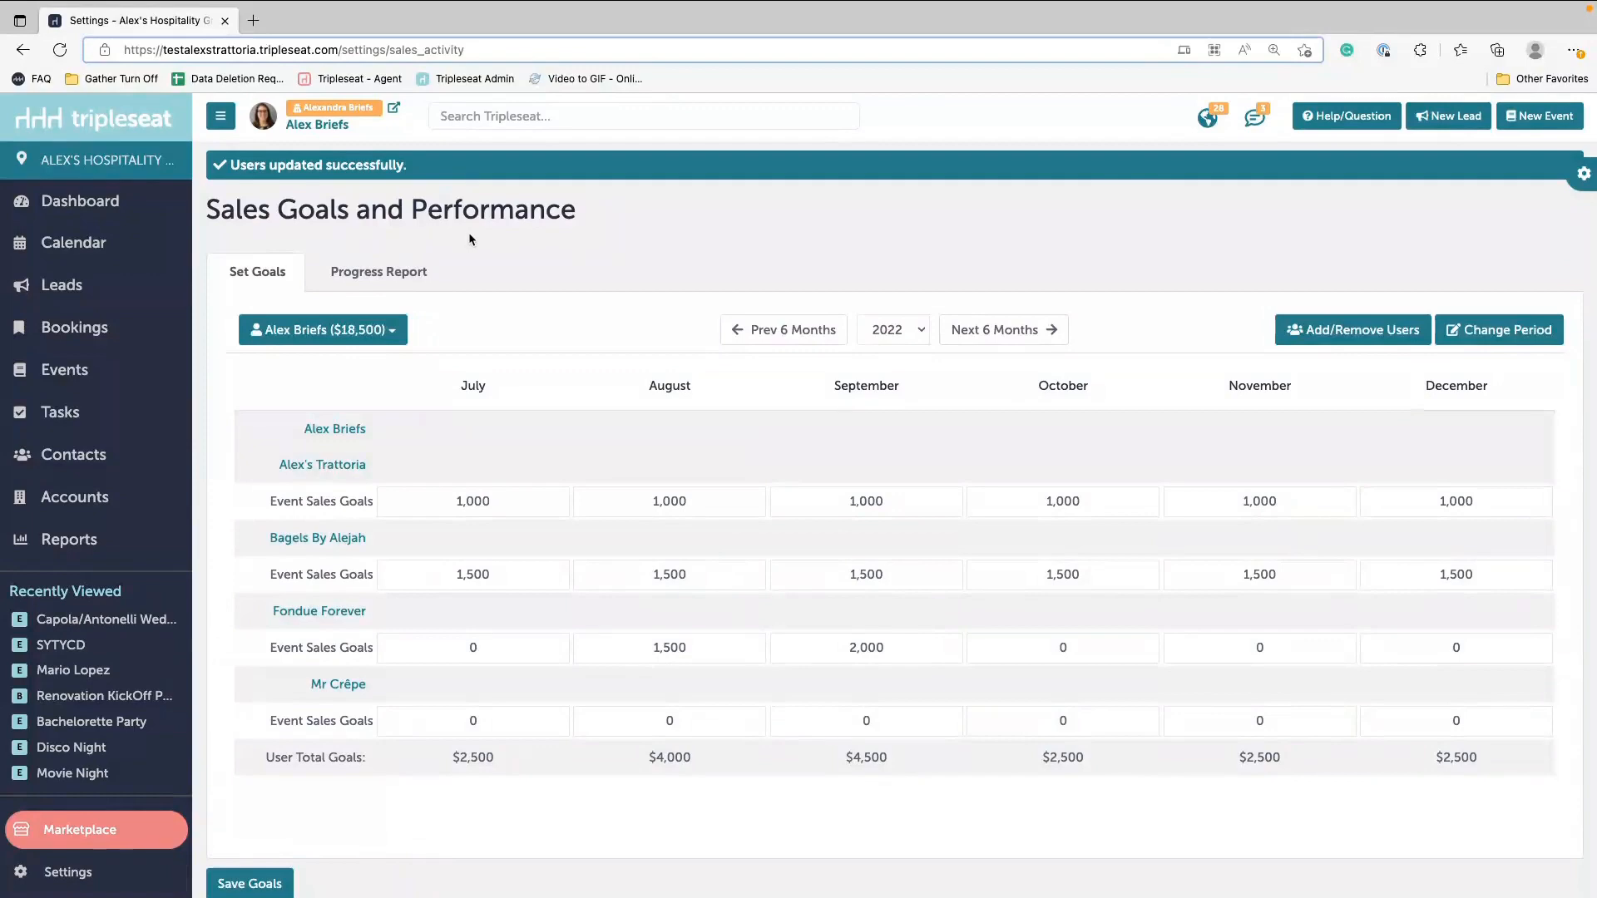
# Step: Display the sales goals of the second listed user
pyautogui.click(324, 331)
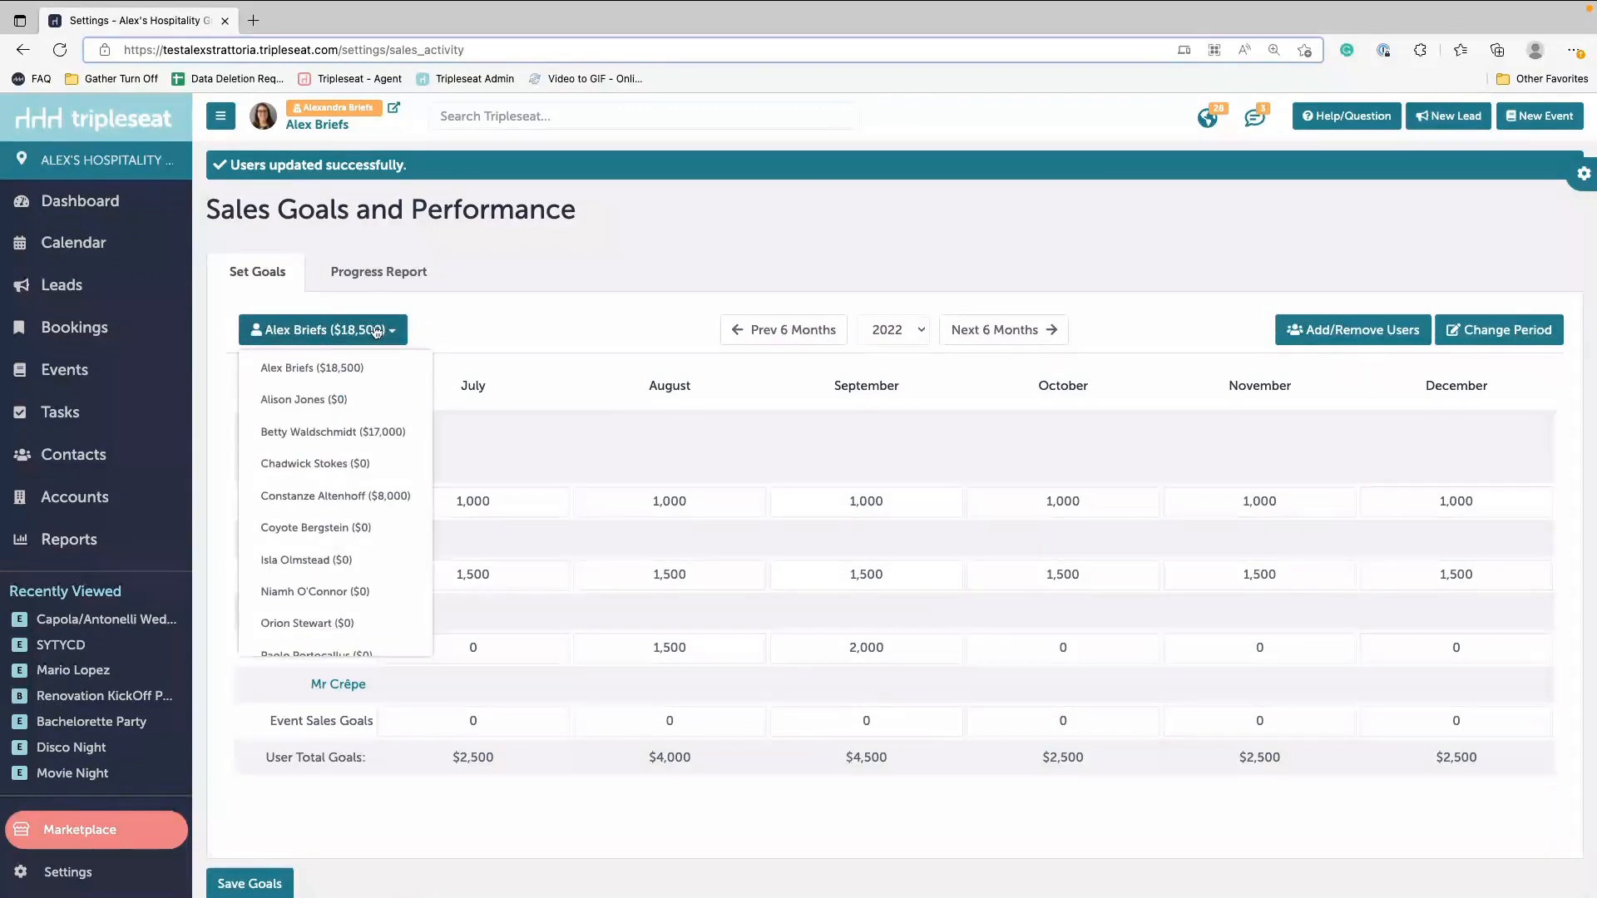
pyautogui.click(317, 399)
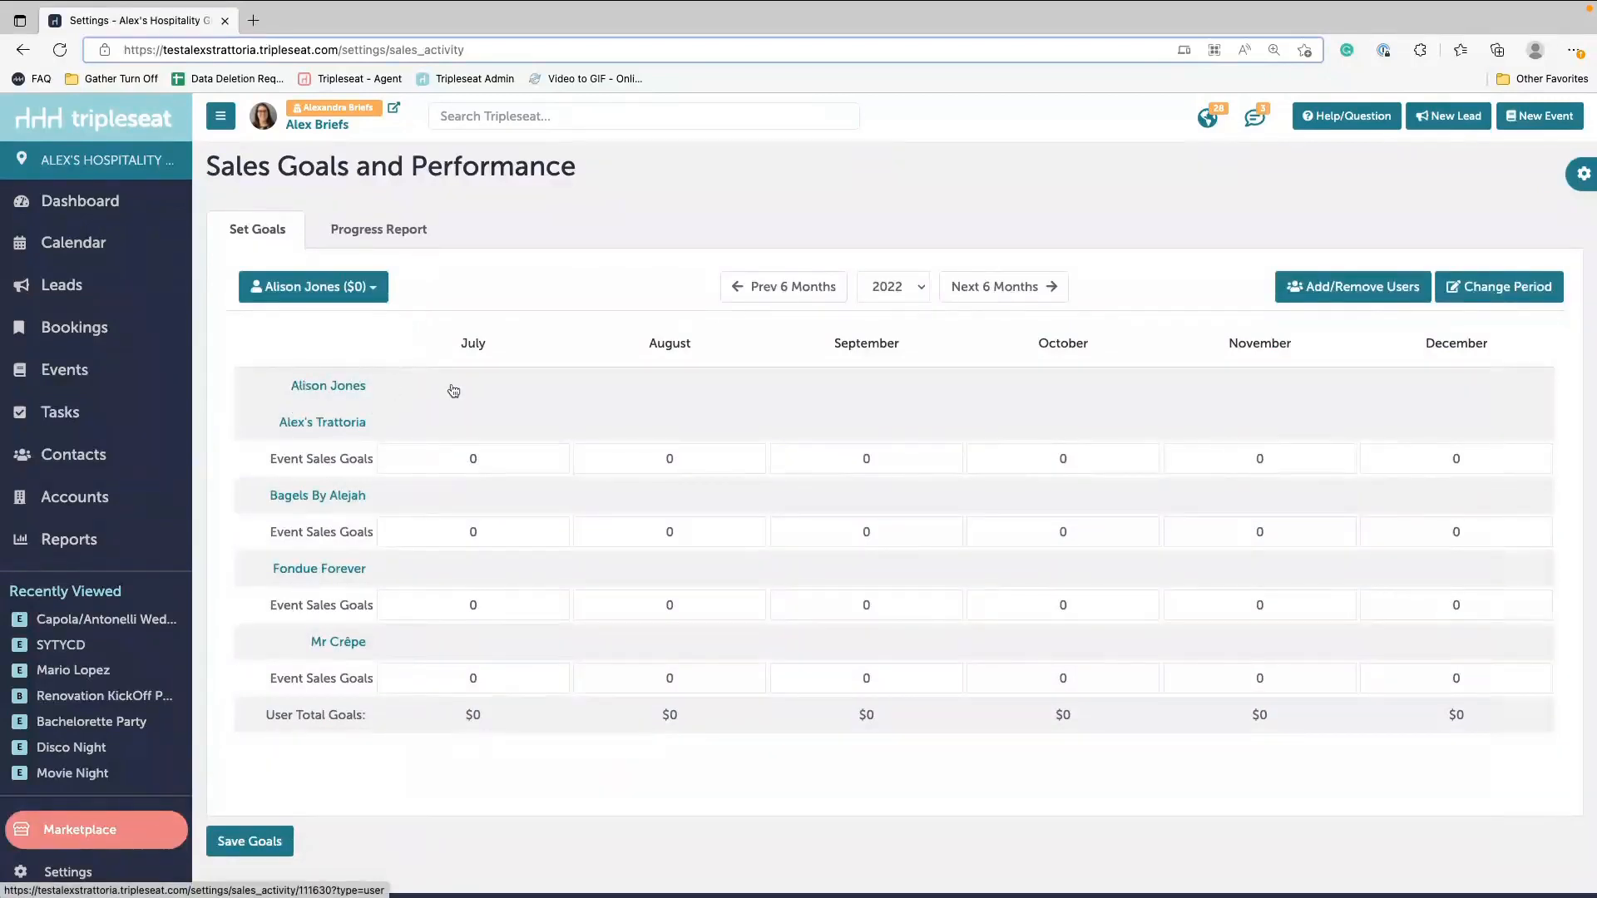
pyautogui.click(331, 289)
pyautogui.click(331, 290)
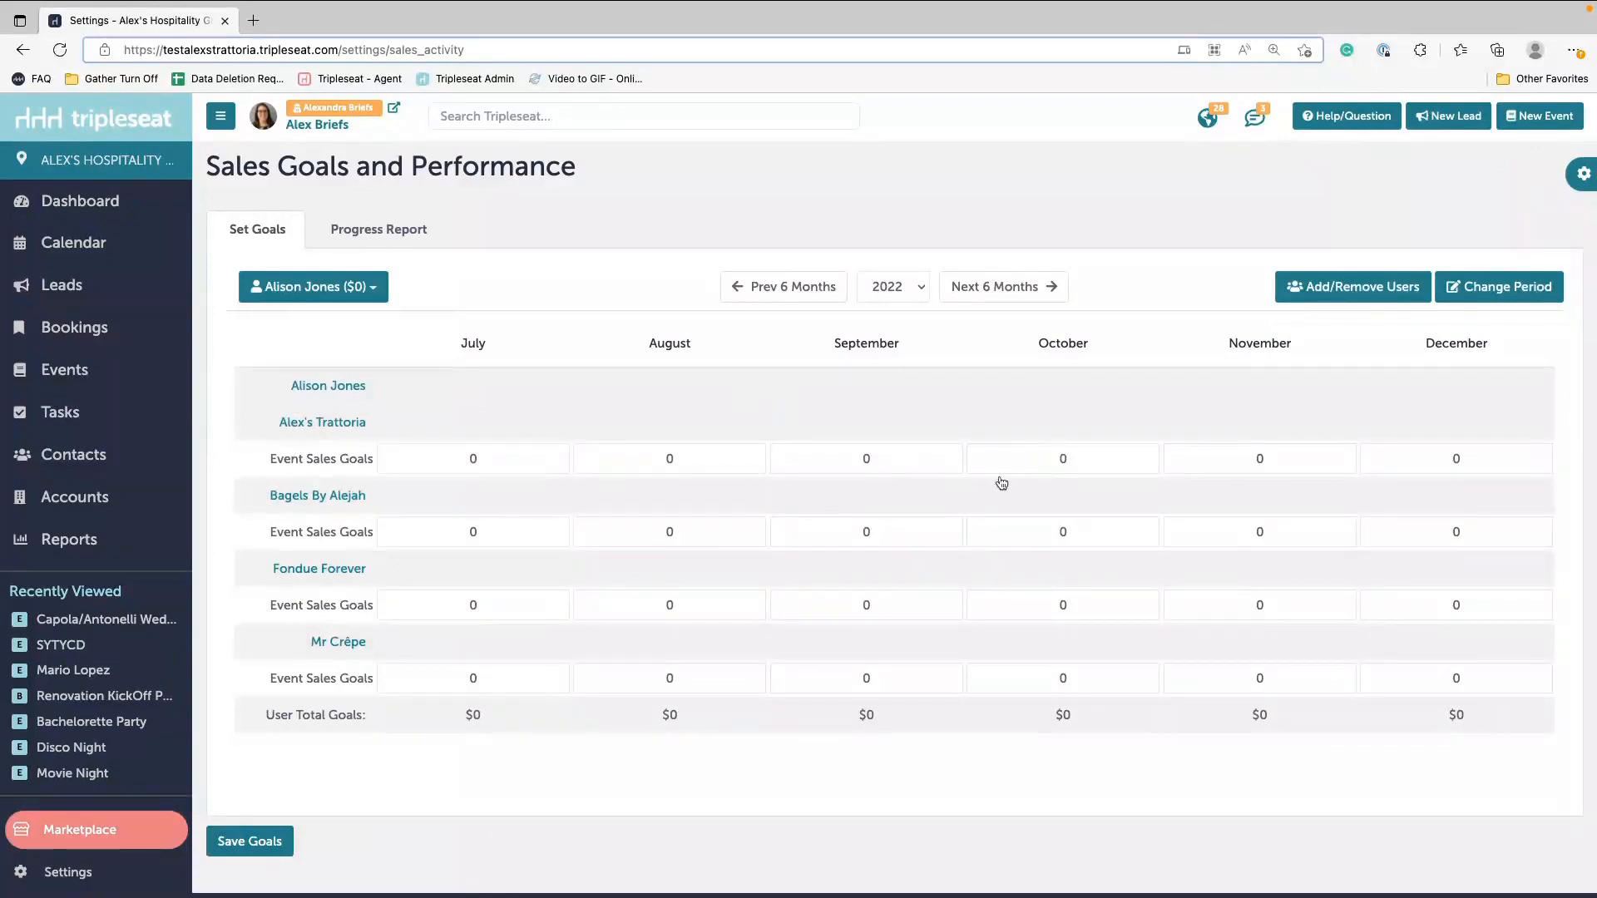
# Step: Set the user's Alex's Trattoria goals to 1500 for September and 2500 for October, and the Bagels By Alejah September goal to 2000
pyautogui.click(898, 459)
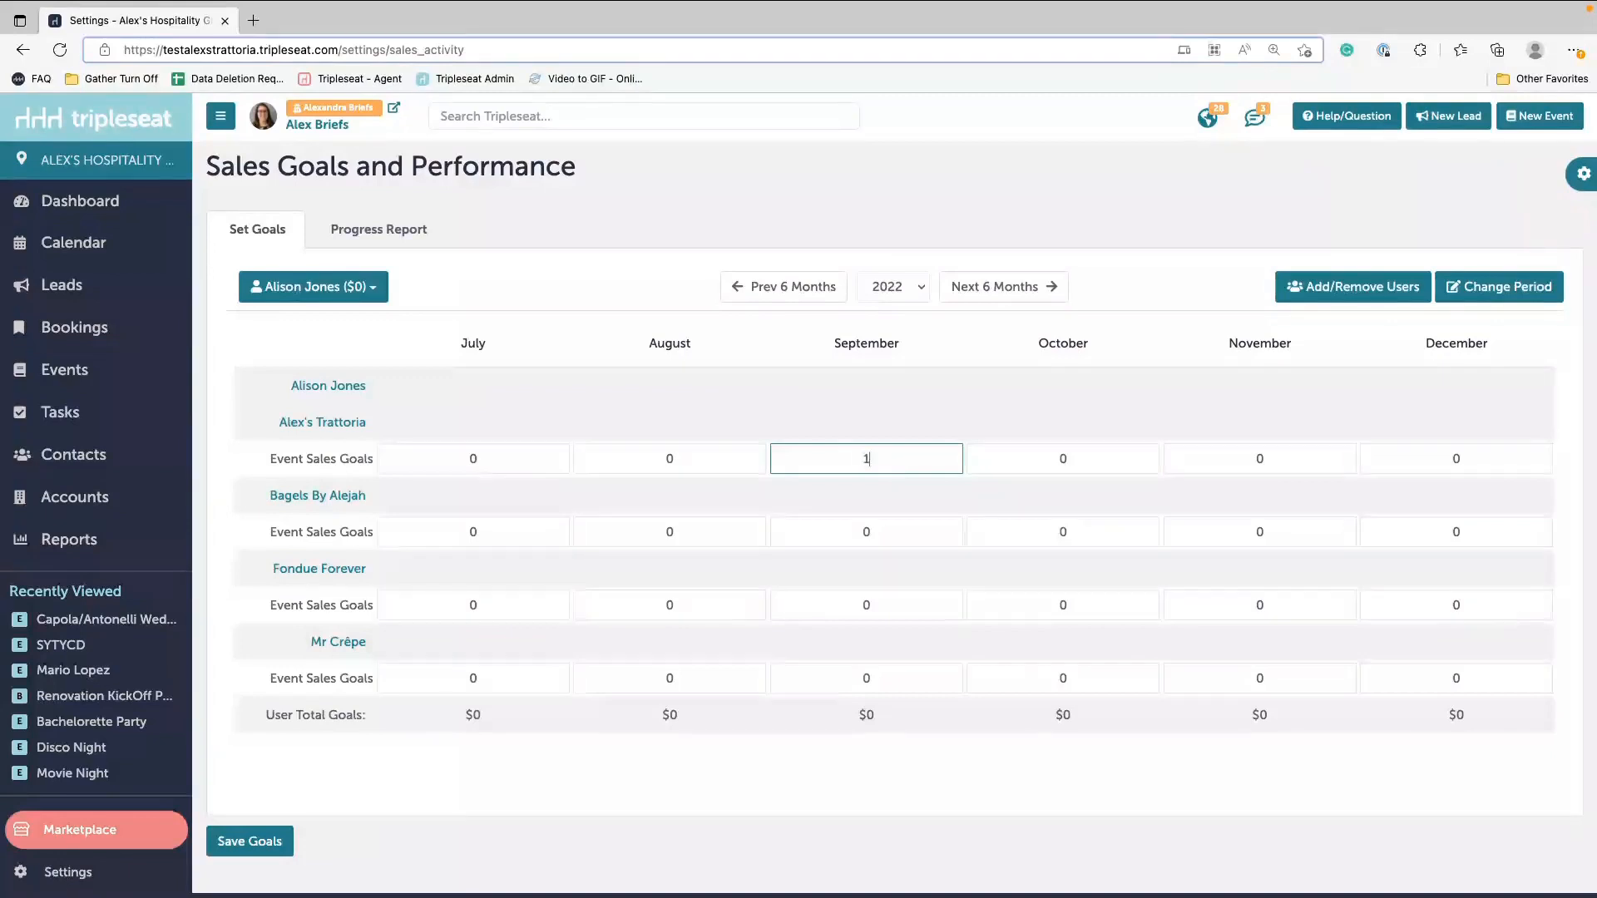
pyautogui.write('1500')
pyautogui.click(891, 517)
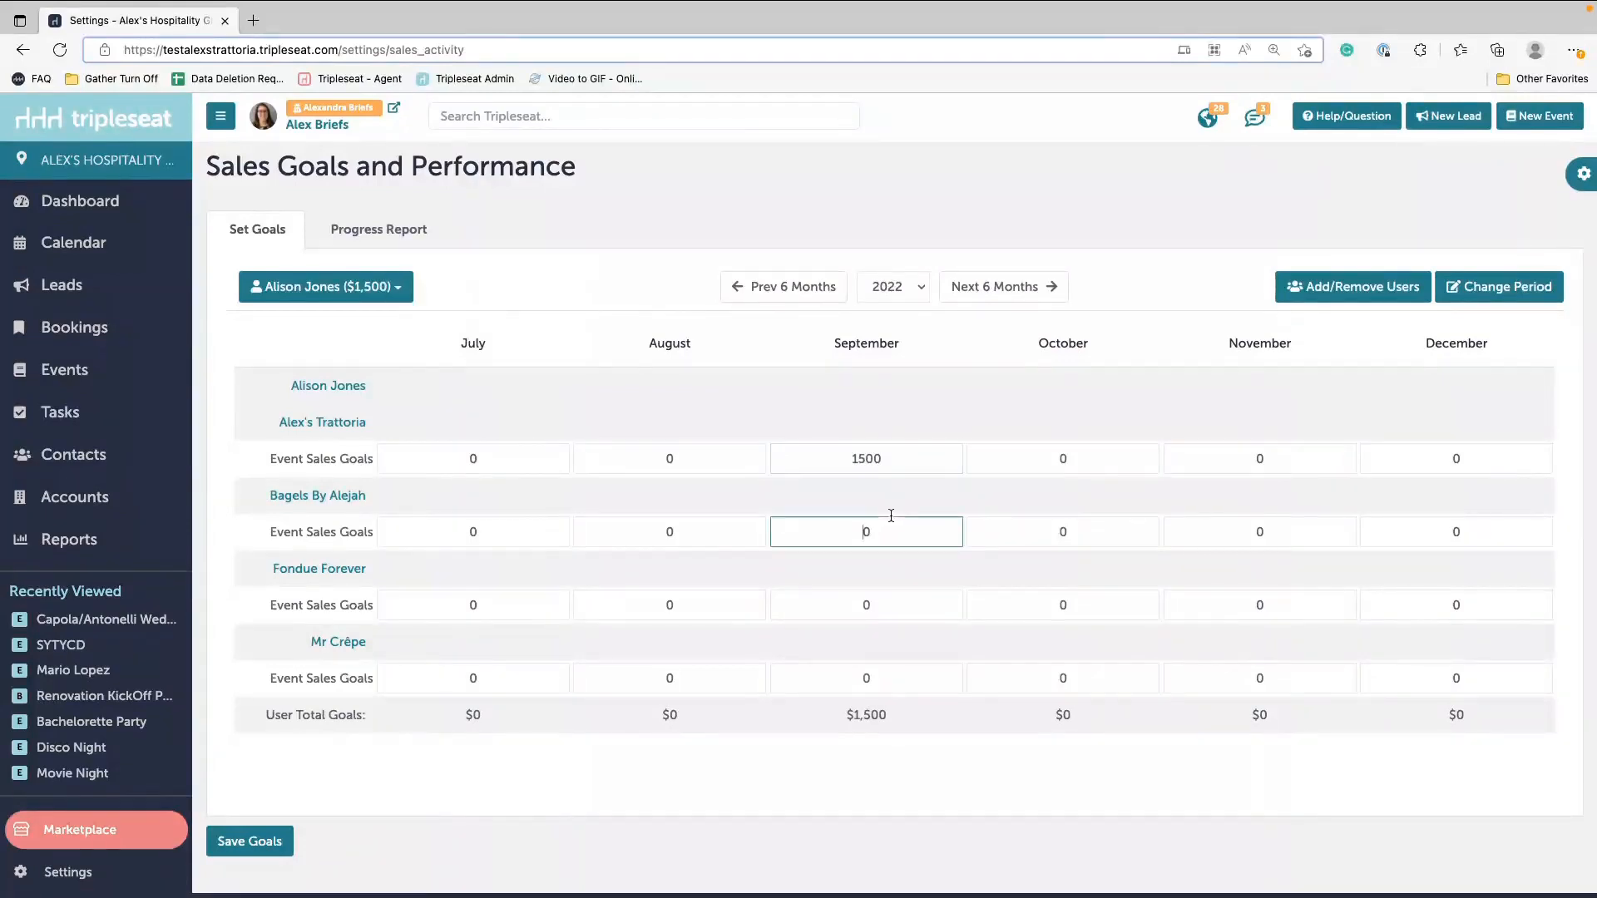
pyautogui.write('2000')
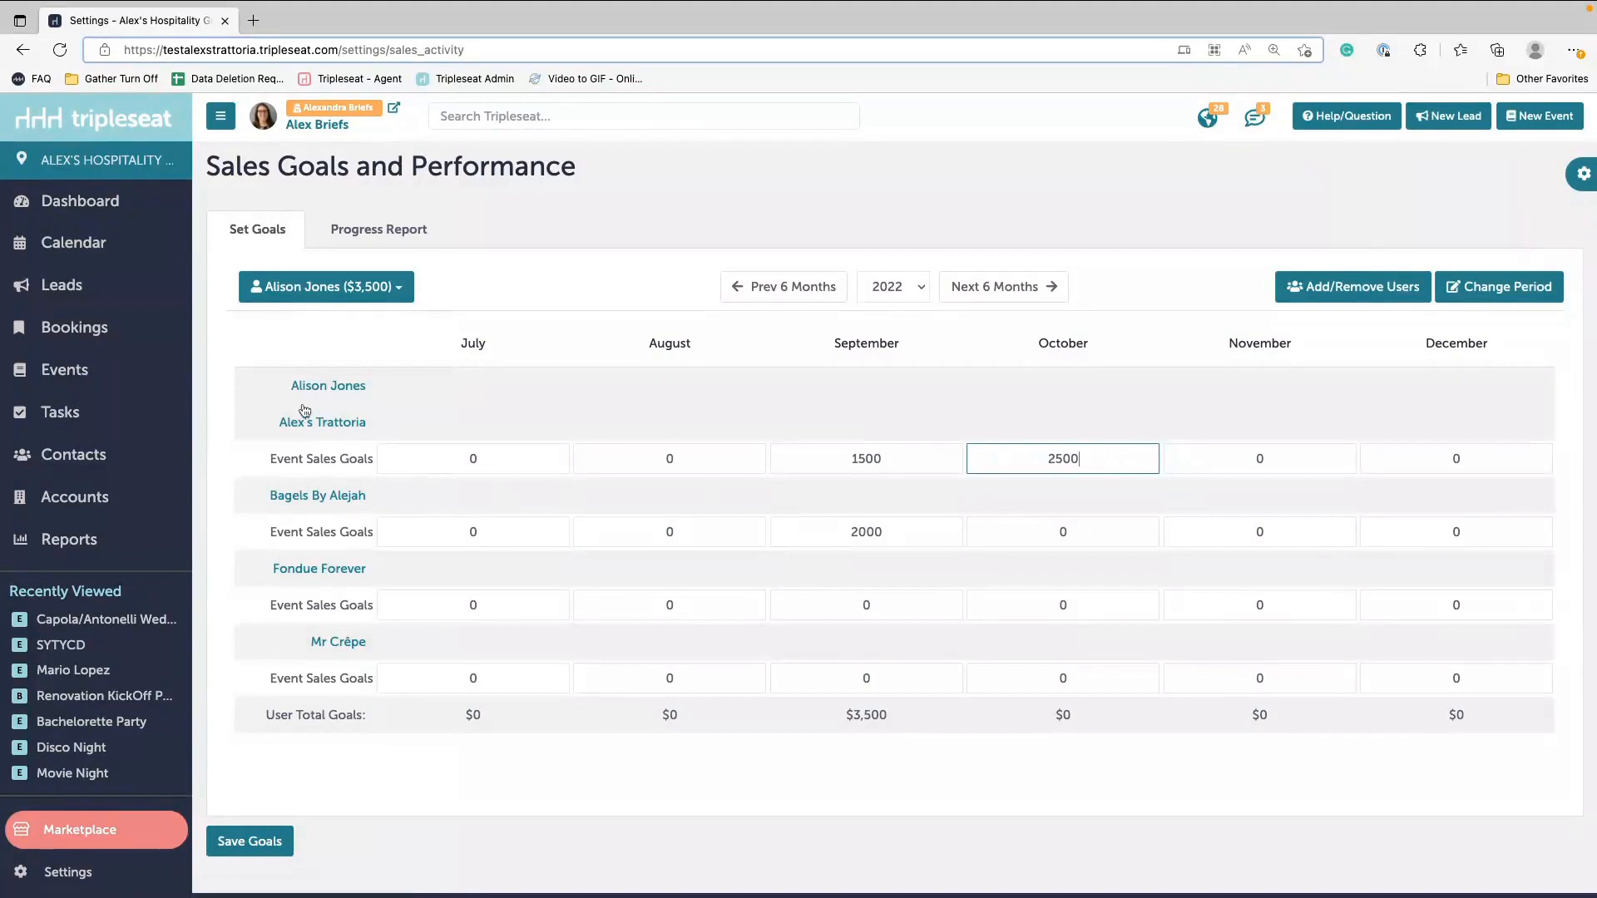
# Step: Set the user's Alex's Trattoria event sales goals to 3000 for November and 4500 for December
pyautogui.click(1256, 460)
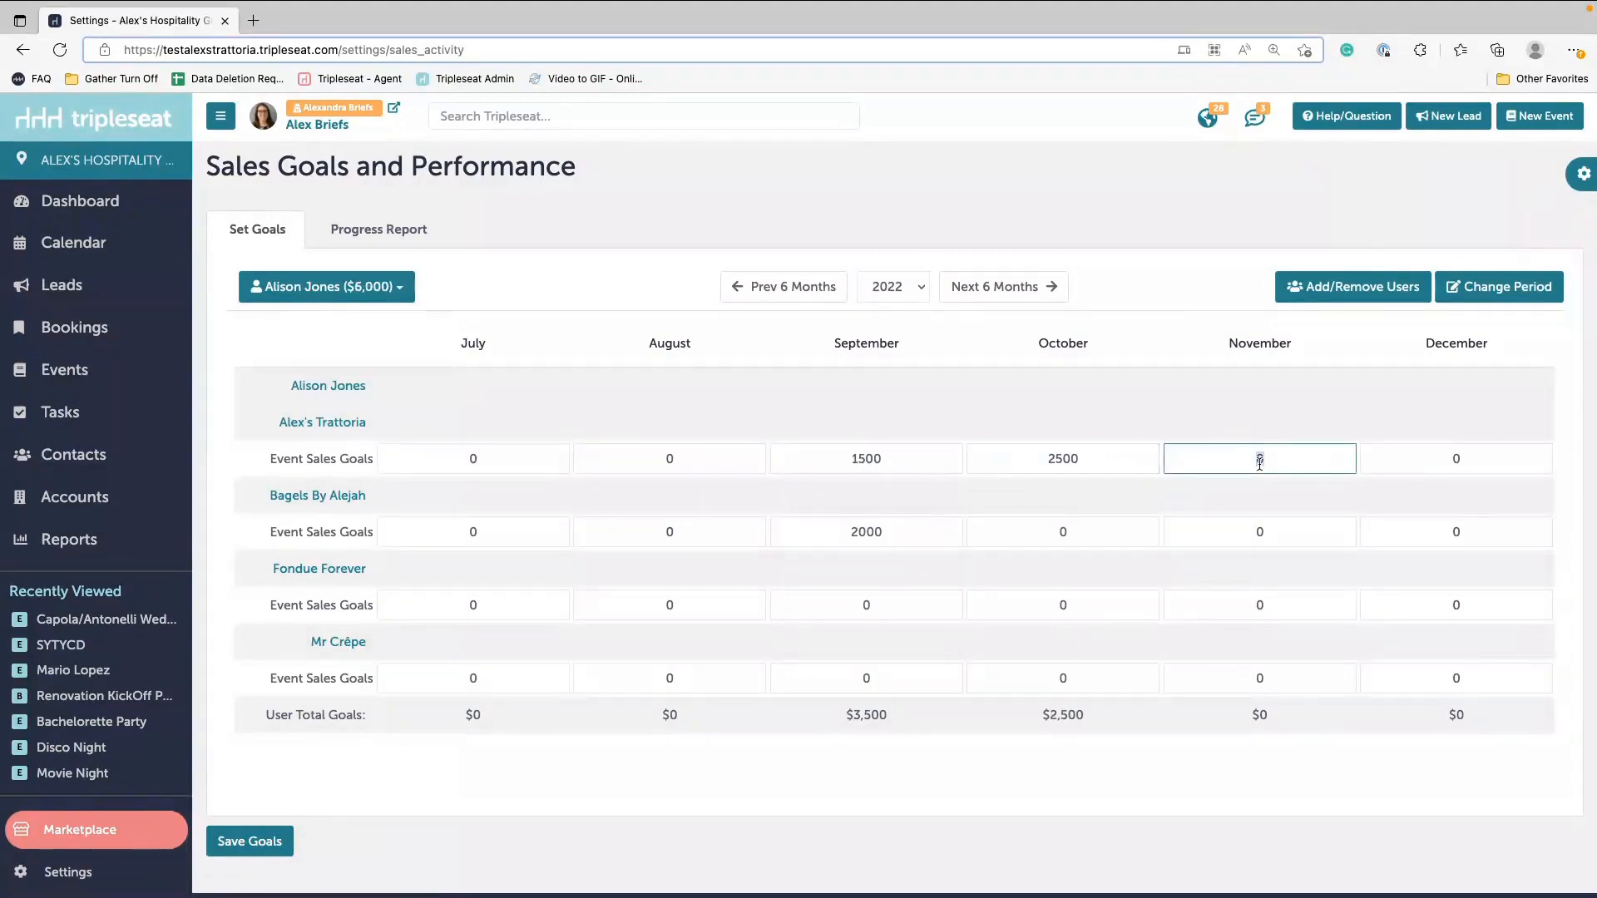
pyautogui.write('3000')
pyautogui.click(1502, 451)
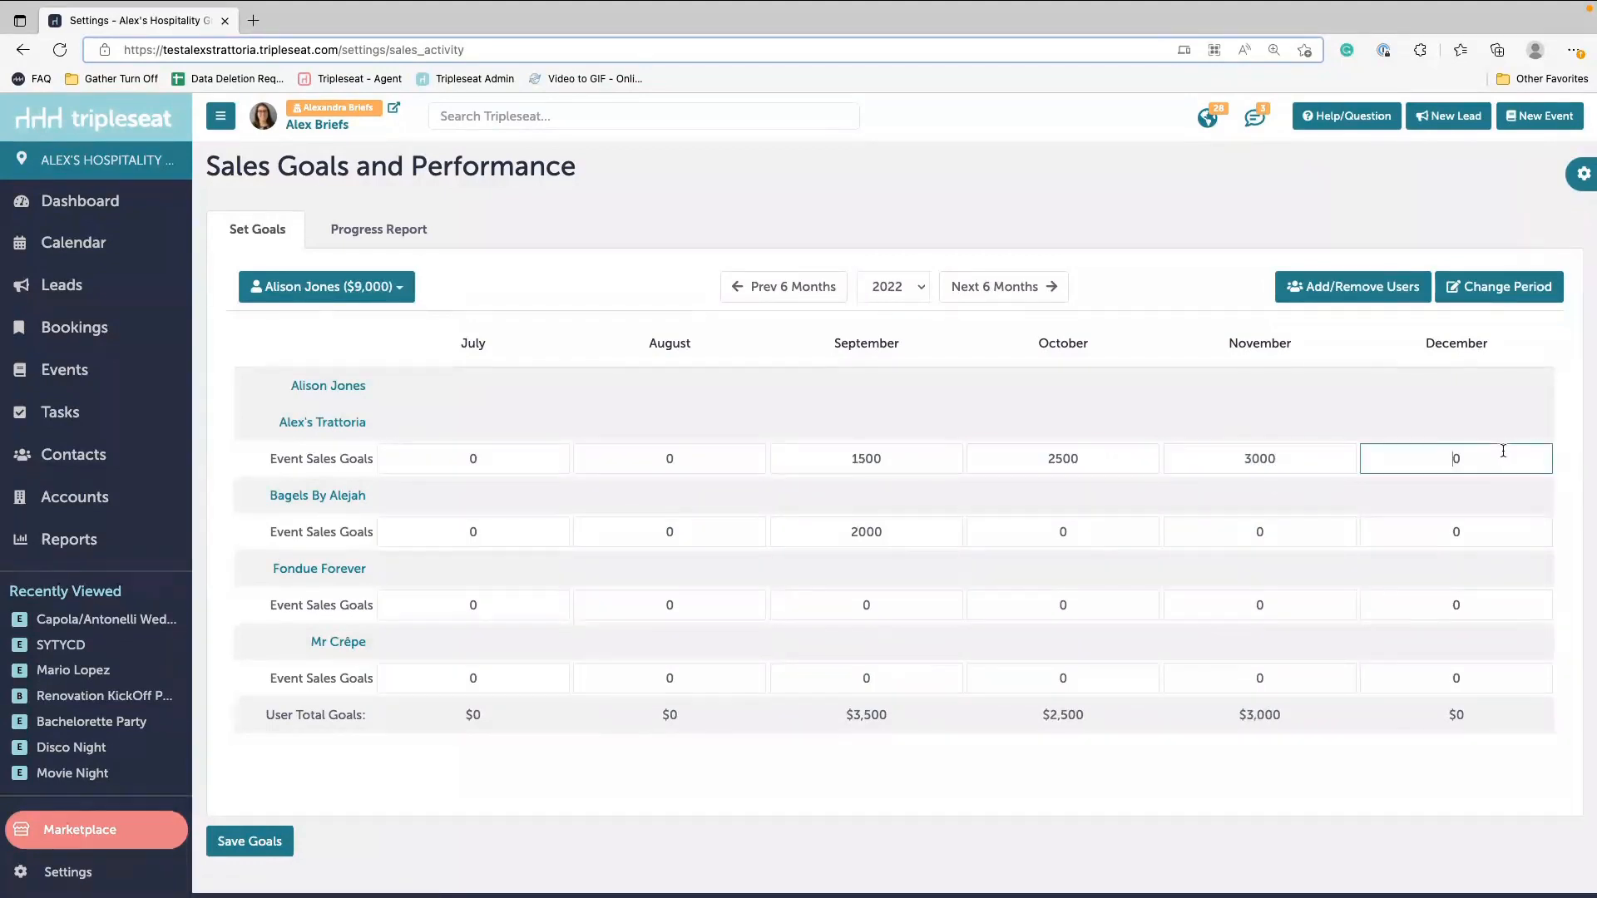
pyautogui.write('4500')
# Step: Set the Bagels By Alejah event sales goals to 2000 for October, November and December, and save the goals
pyautogui.click(1054, 531)
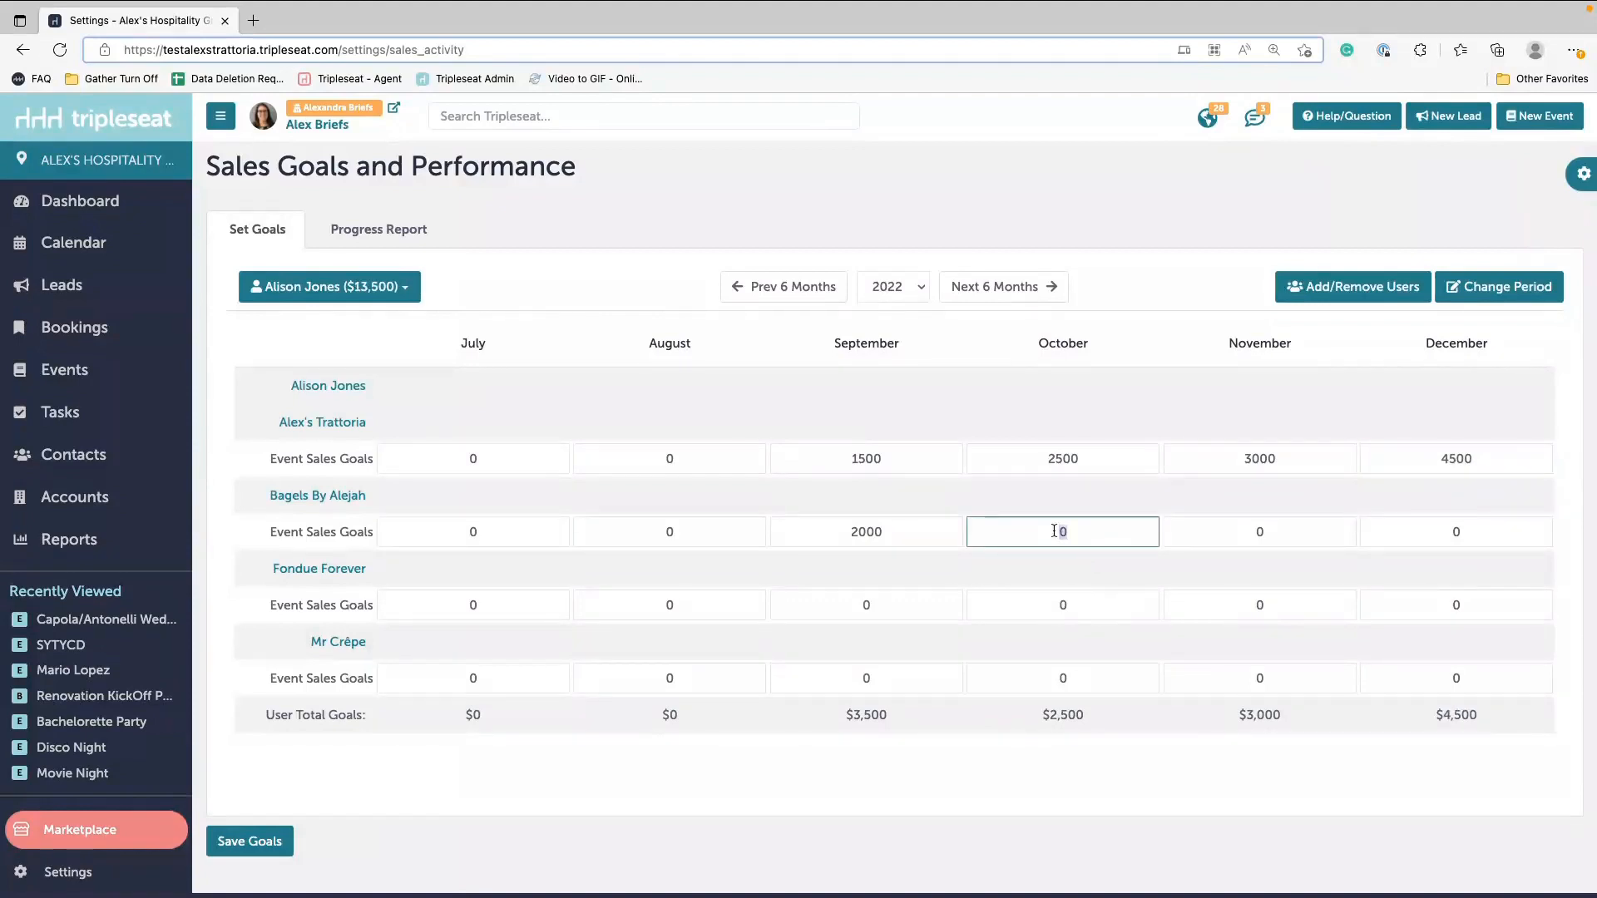
pyautogui.write('2000')
pyautogui.click(1245, 539)
pyautogui.write('200')
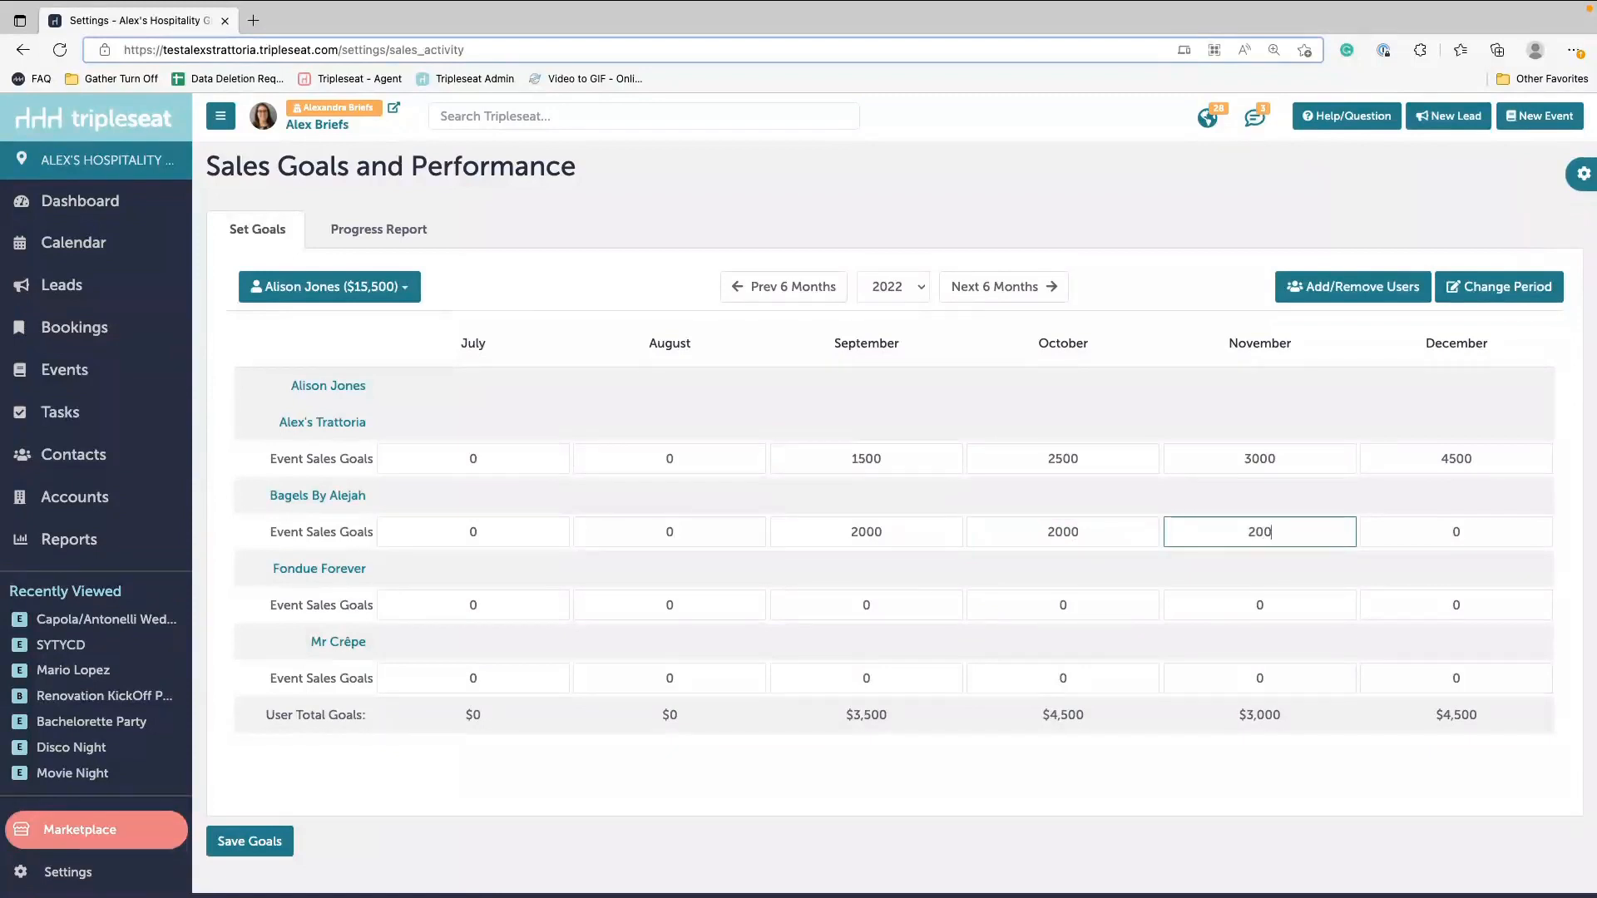
pyautogui.write('0')
pyautogui.click(1434, 532)
pyautogui.write('20')
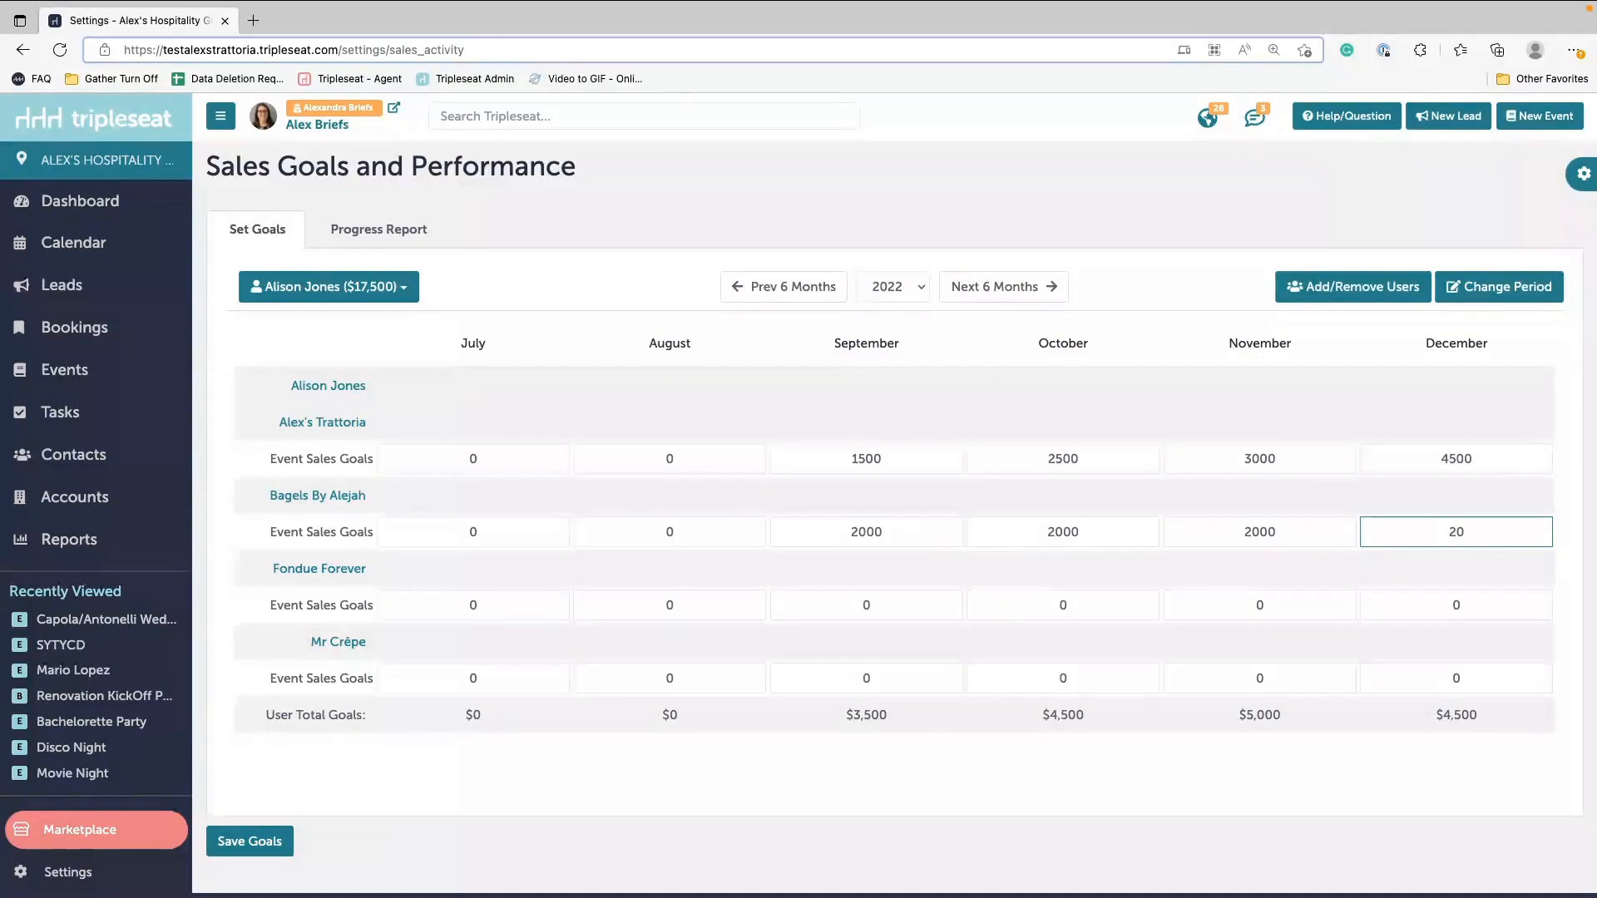
pyautogui.write('0')
pyautogui.click(246, 842)
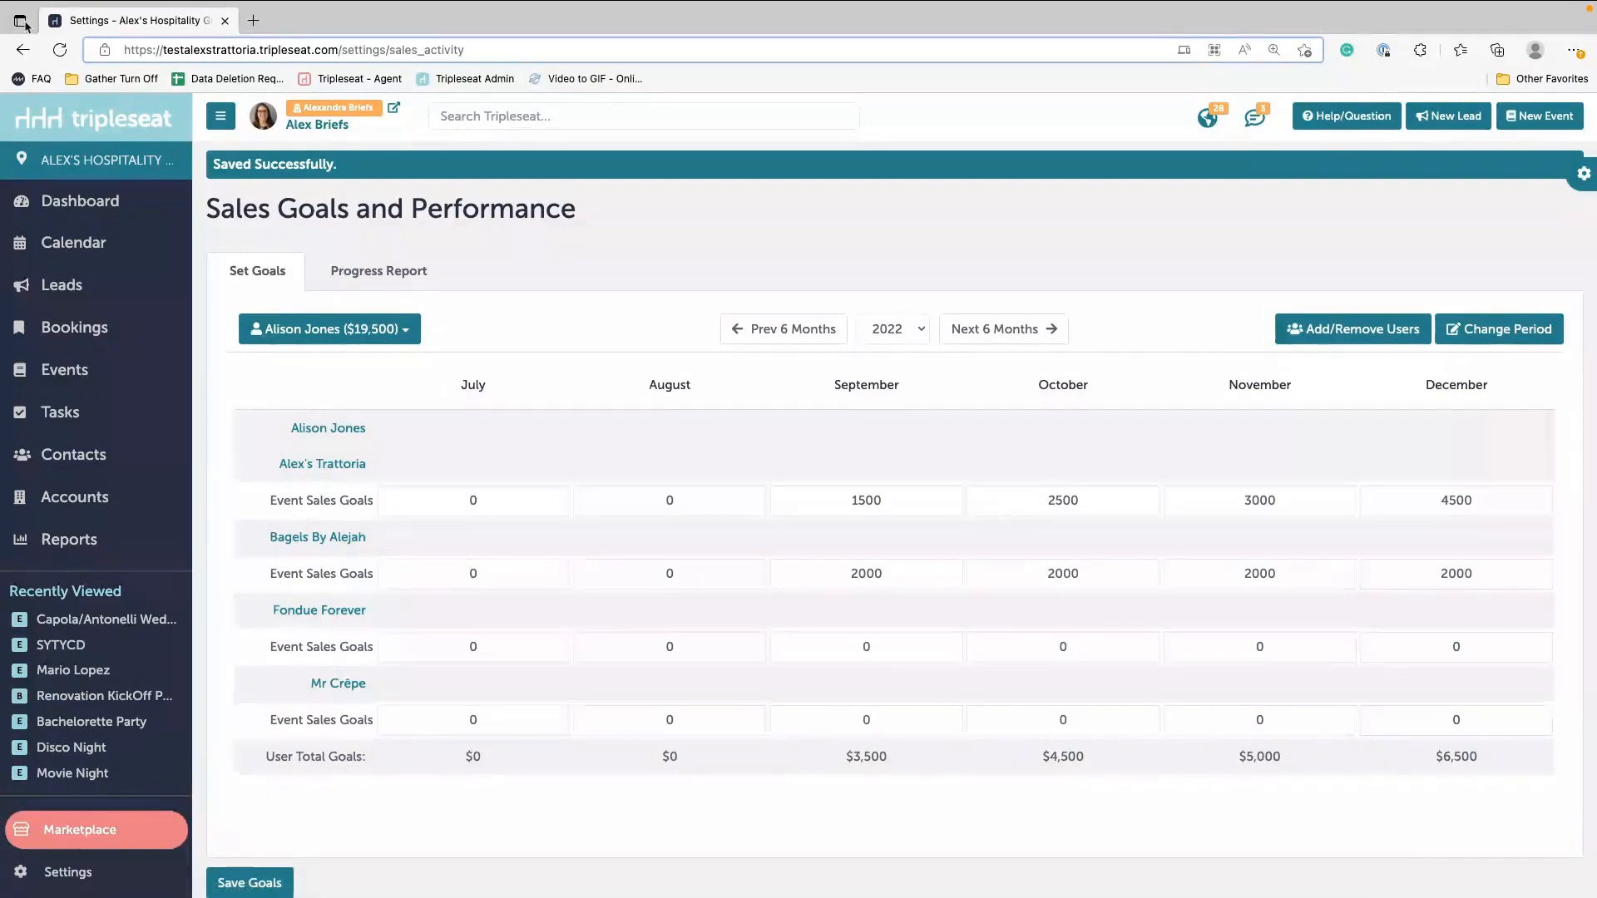
pyautogui.click(353, 328)
pyautogui.click(353, 328)
pyautogui.click(354, 328)
pyautogui.click(325, 323)
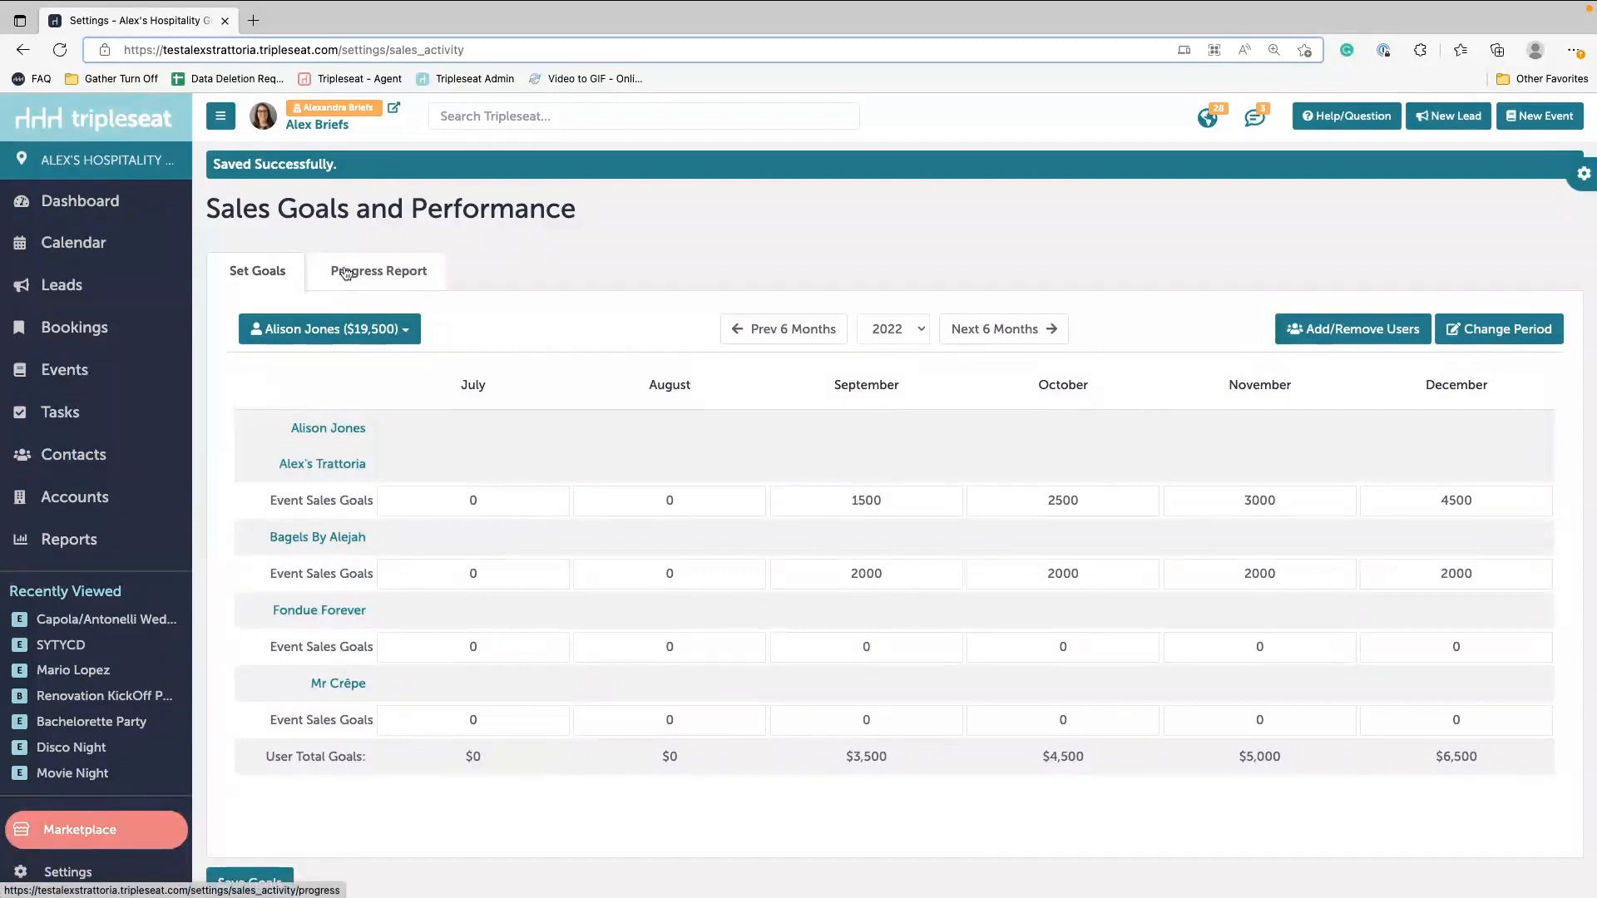
# Step: Examine the sales goals progress report by user for August and September 2022
pyautogui.click(346, 273)
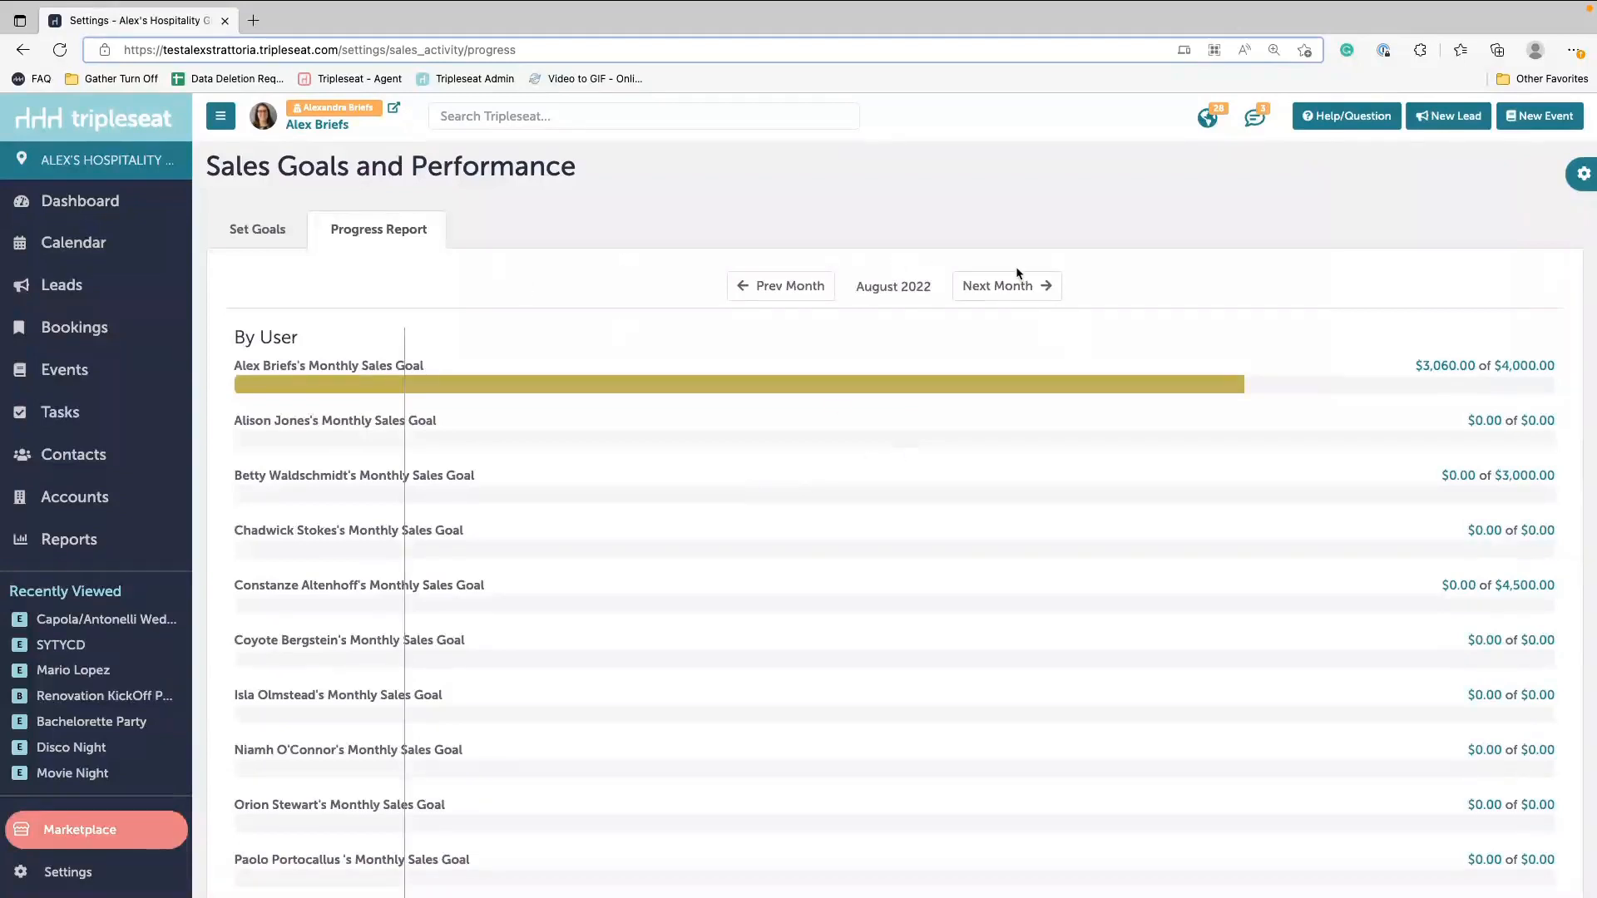
pyautogui.click(1018, 289)
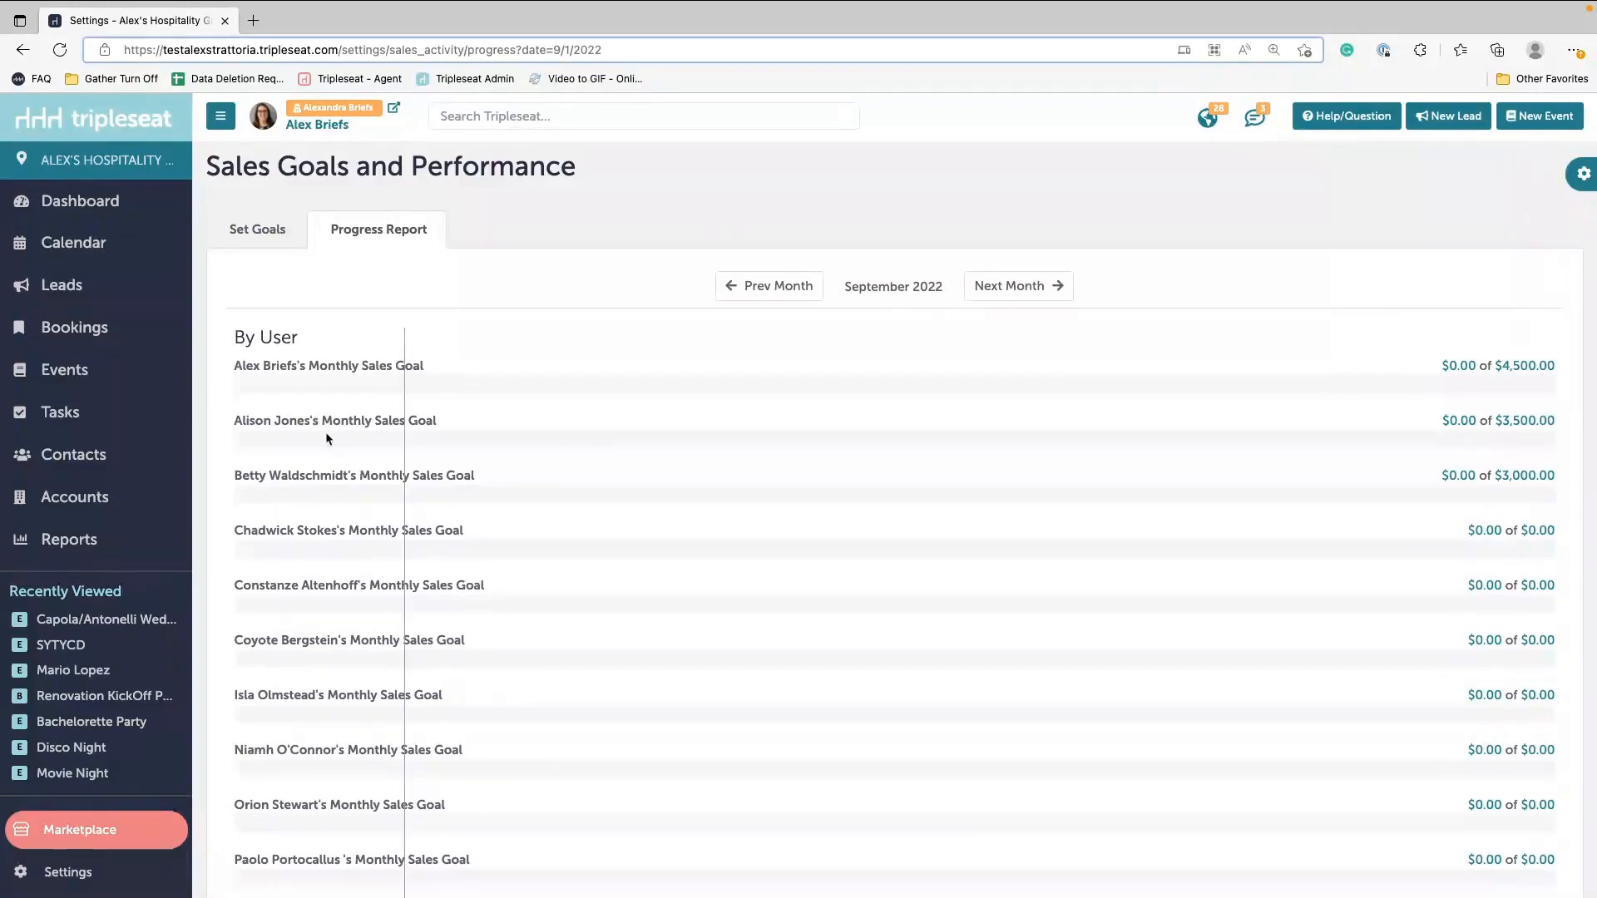
pyautogui.click(758, 285)
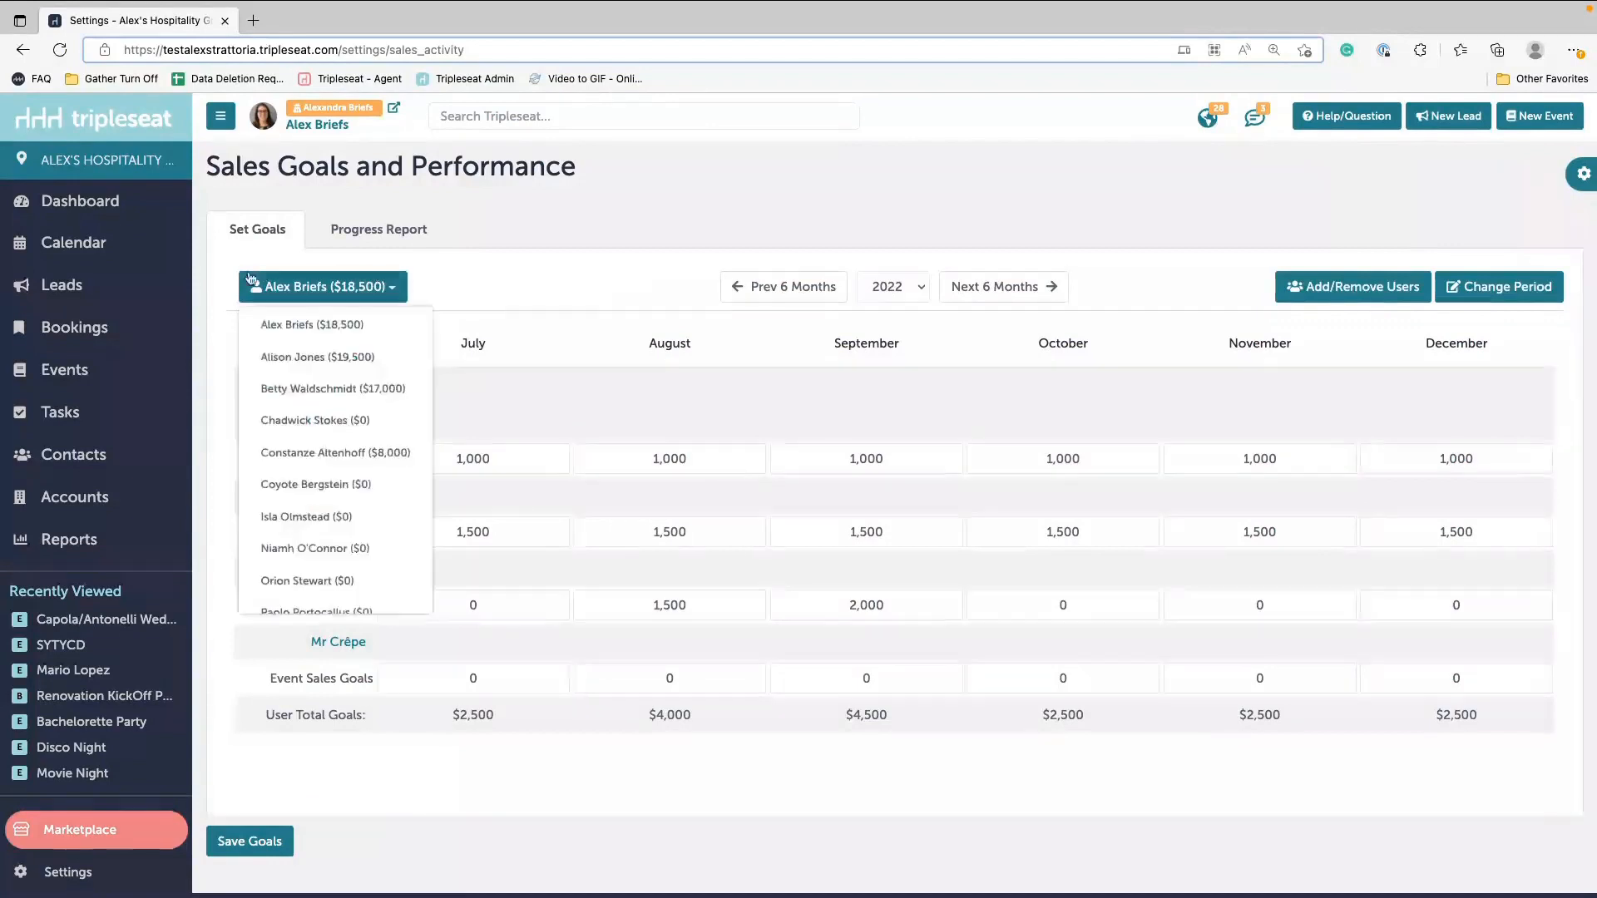
# Step: Examine the August event details behind your own monthly sales goal on the dashboard
pyautogui.click(85, 202)
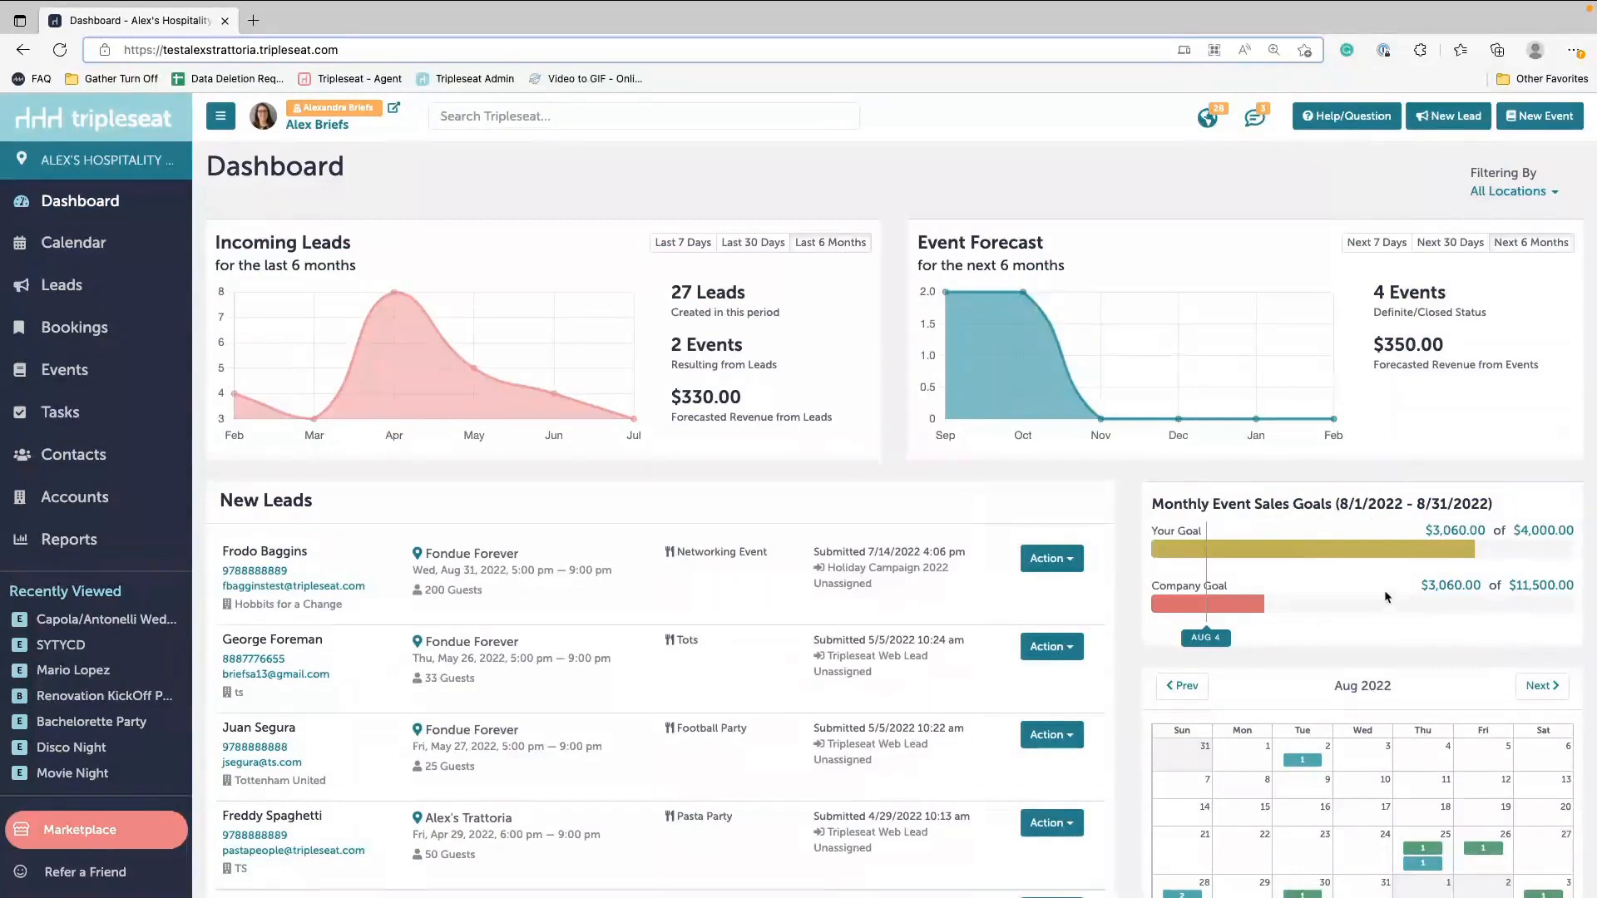
pyautogui.click(1458, 536)
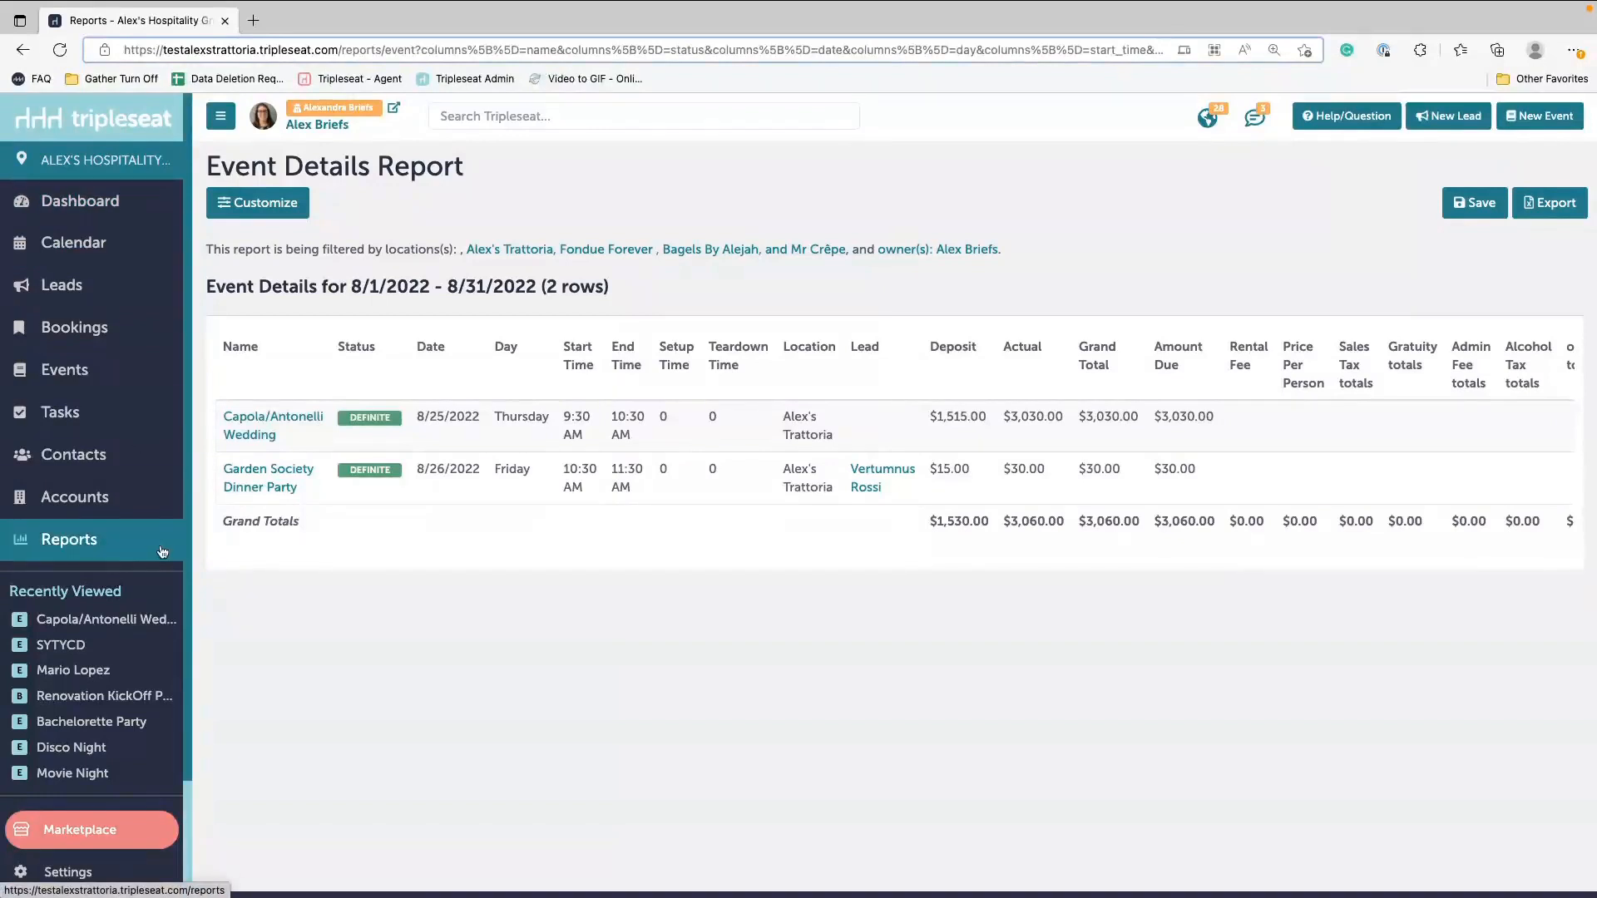
# Step: Start a new document billing detail in the Billing Details settings
pyautogui.click(68, 872)
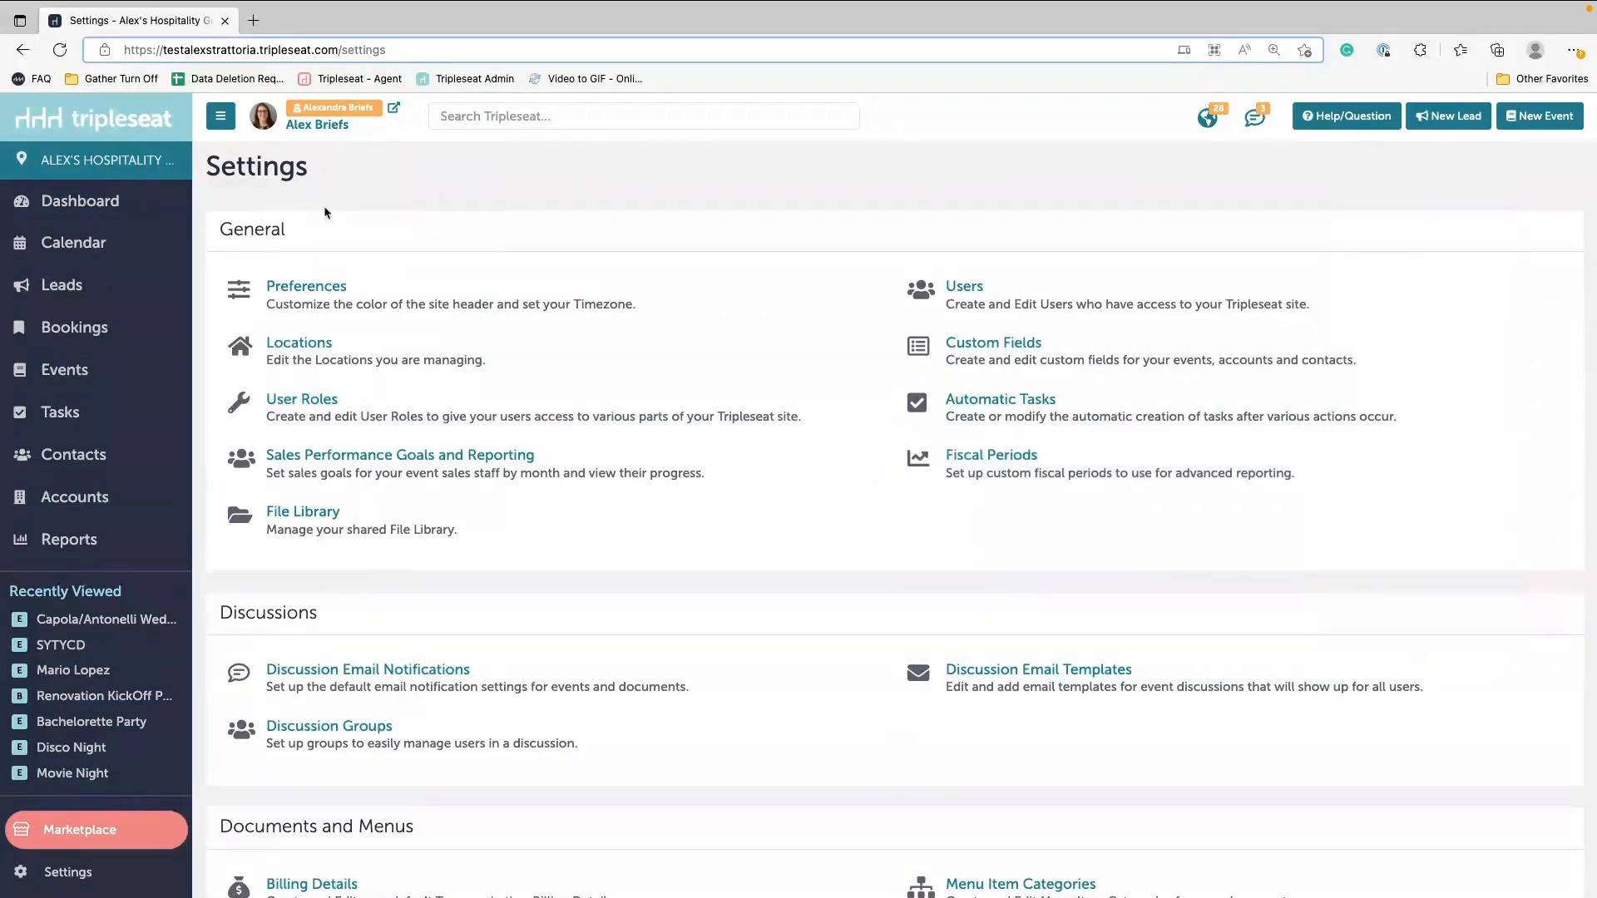
pyautogui.scroll(-5, 326, 213)
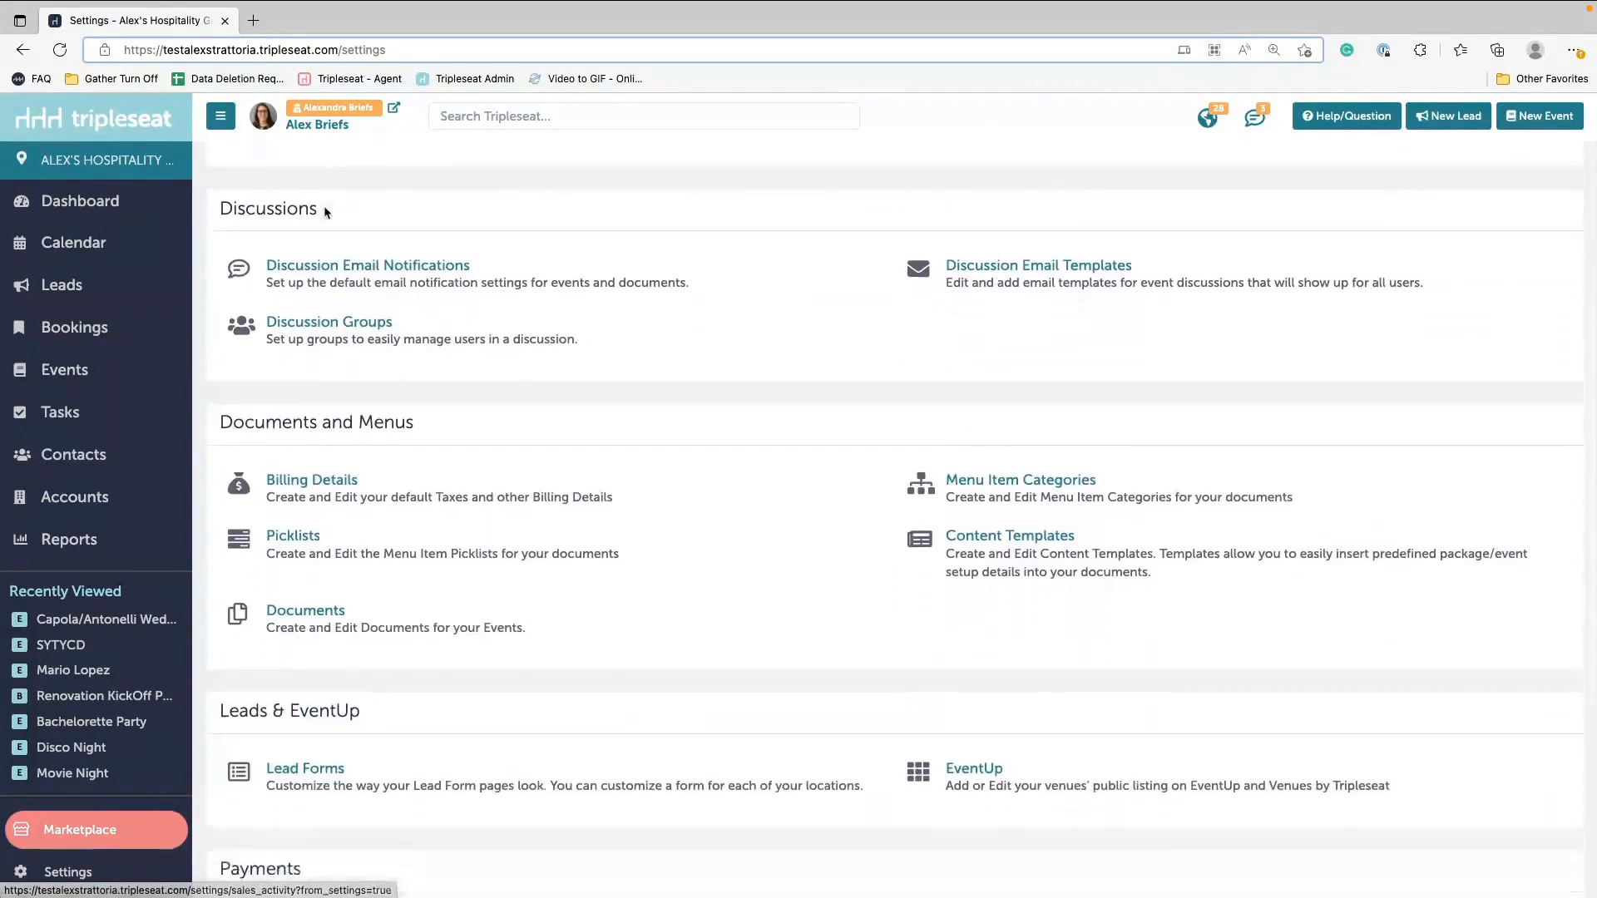
pyautogui.scroll(-2, 326, 213)
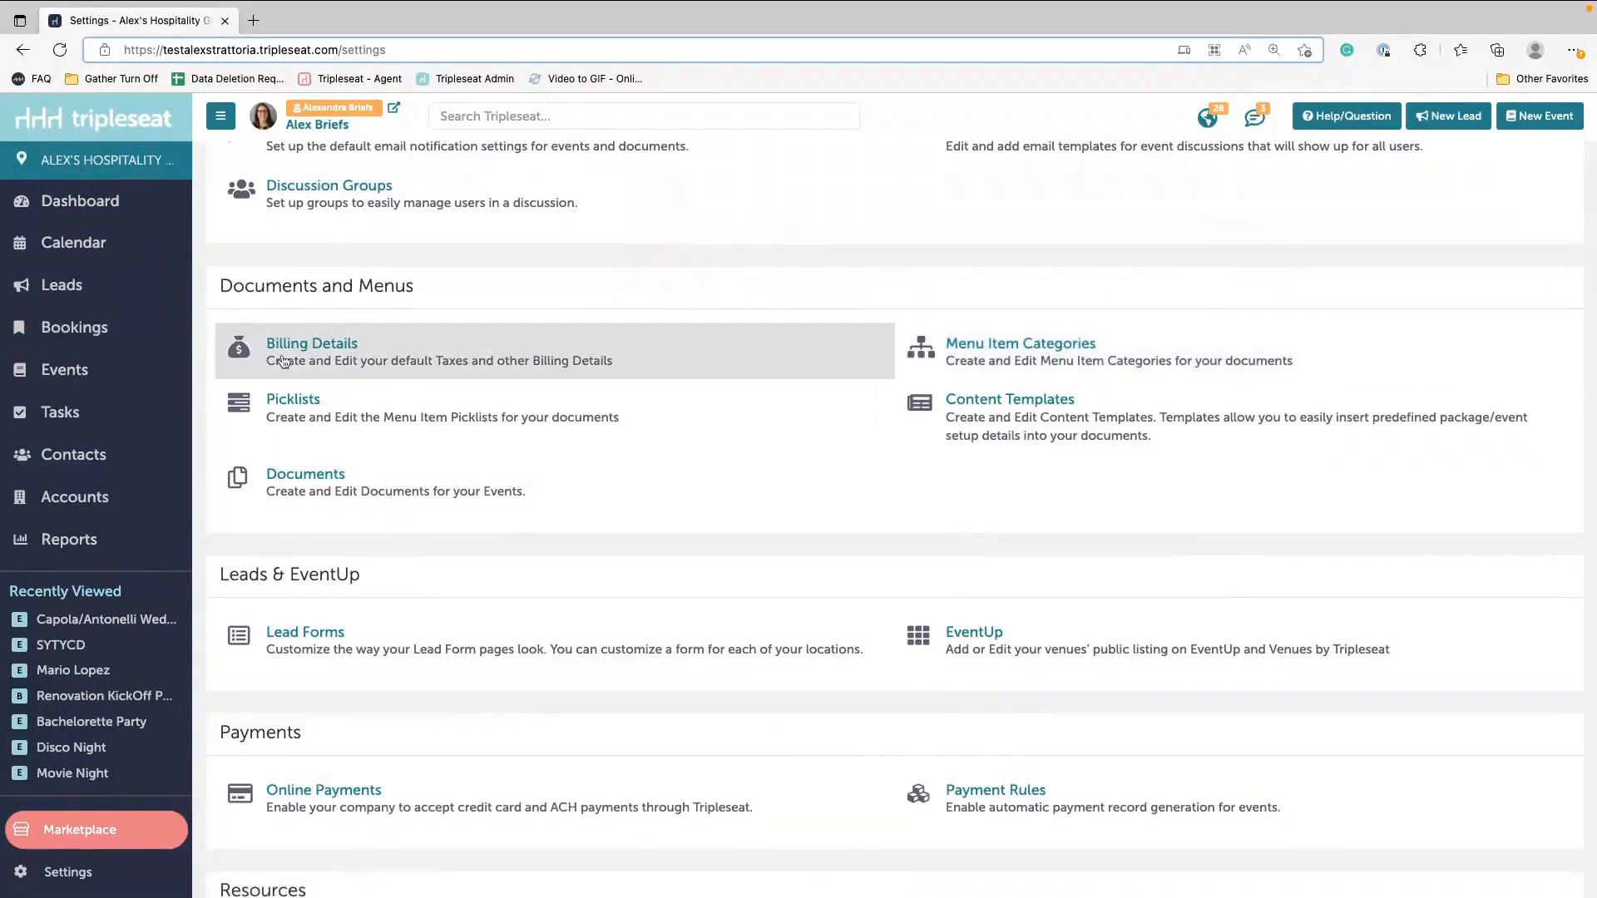
pyautogui.click(325, 347)
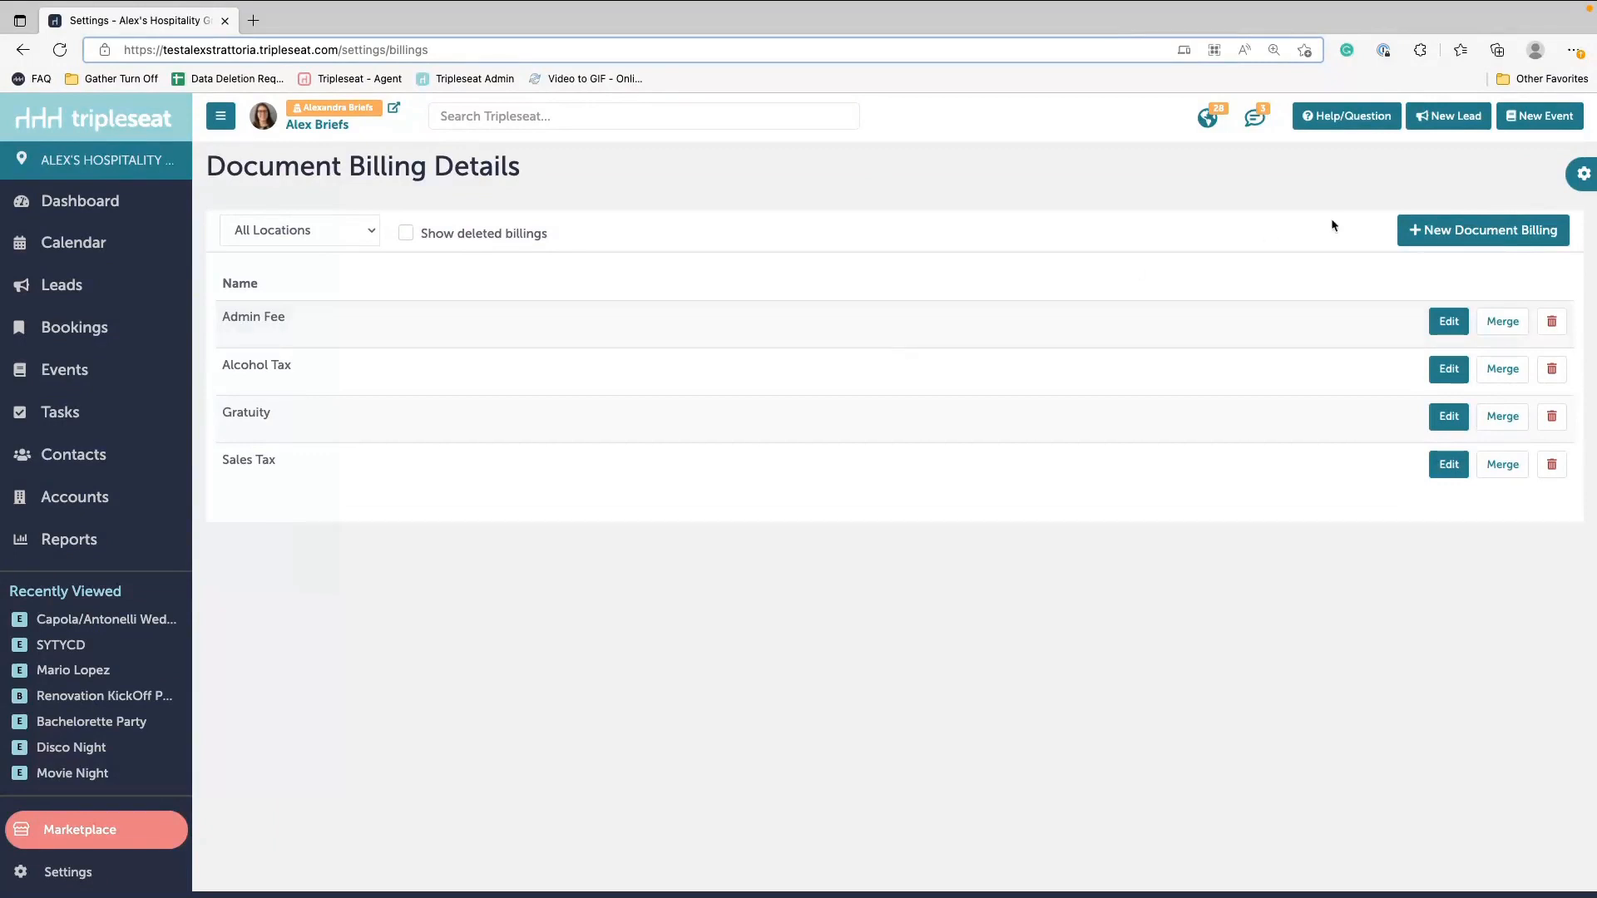
pyautogui.click(1513, 235)
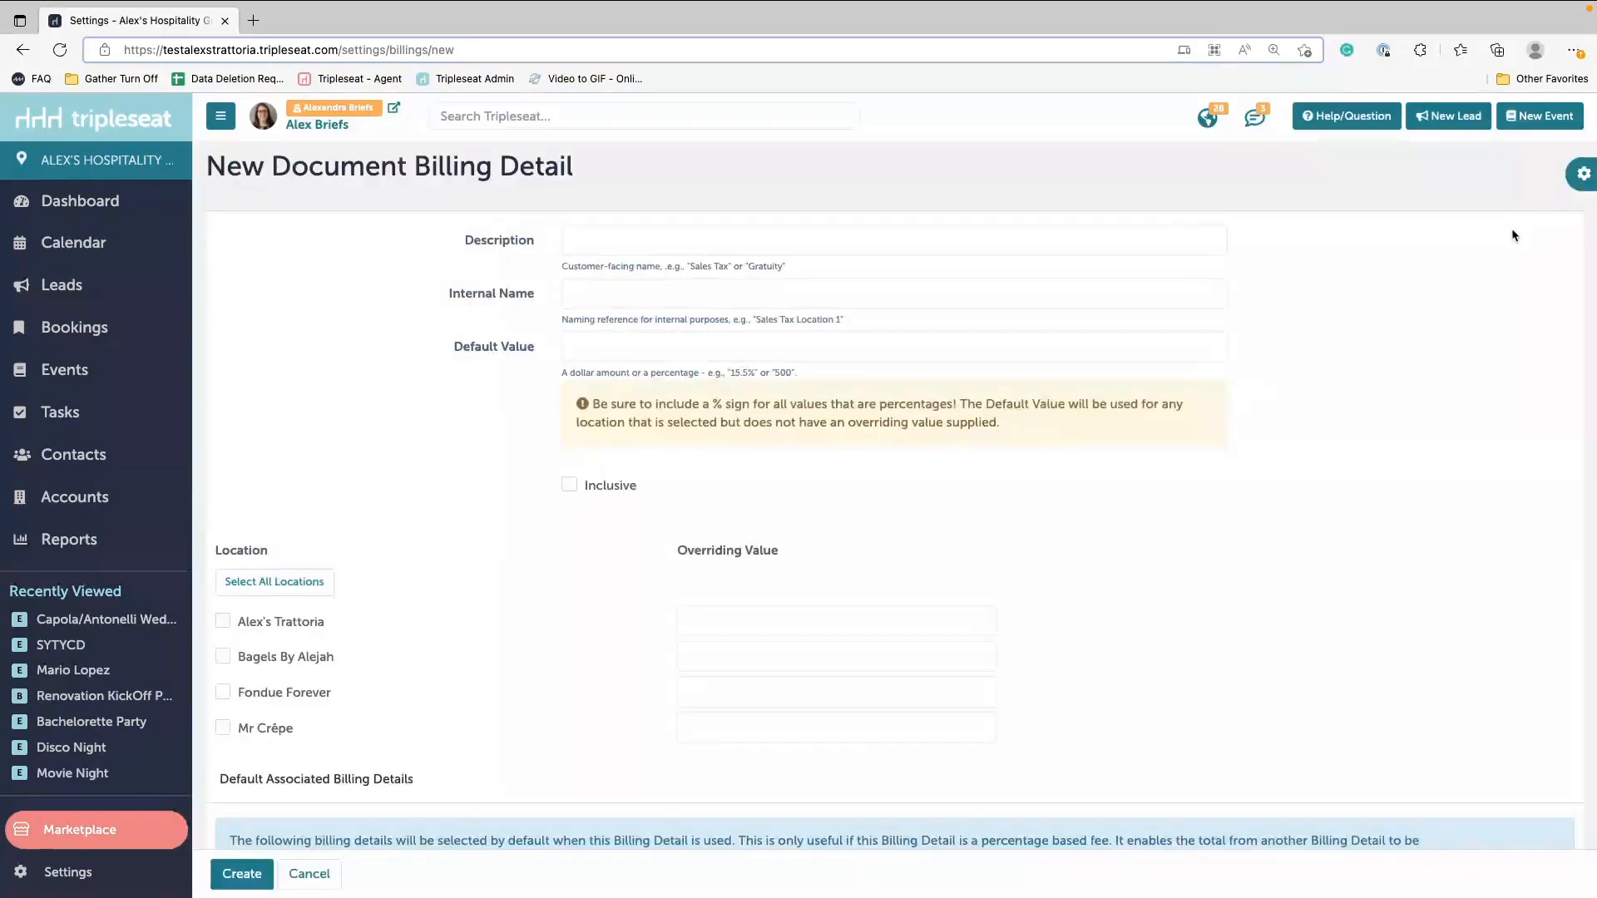
# Step: Enter "Credit Card Transaction Fee" as the billing detail's description and internal name, with a default value of 3%
pyautogui.click(614, 239)
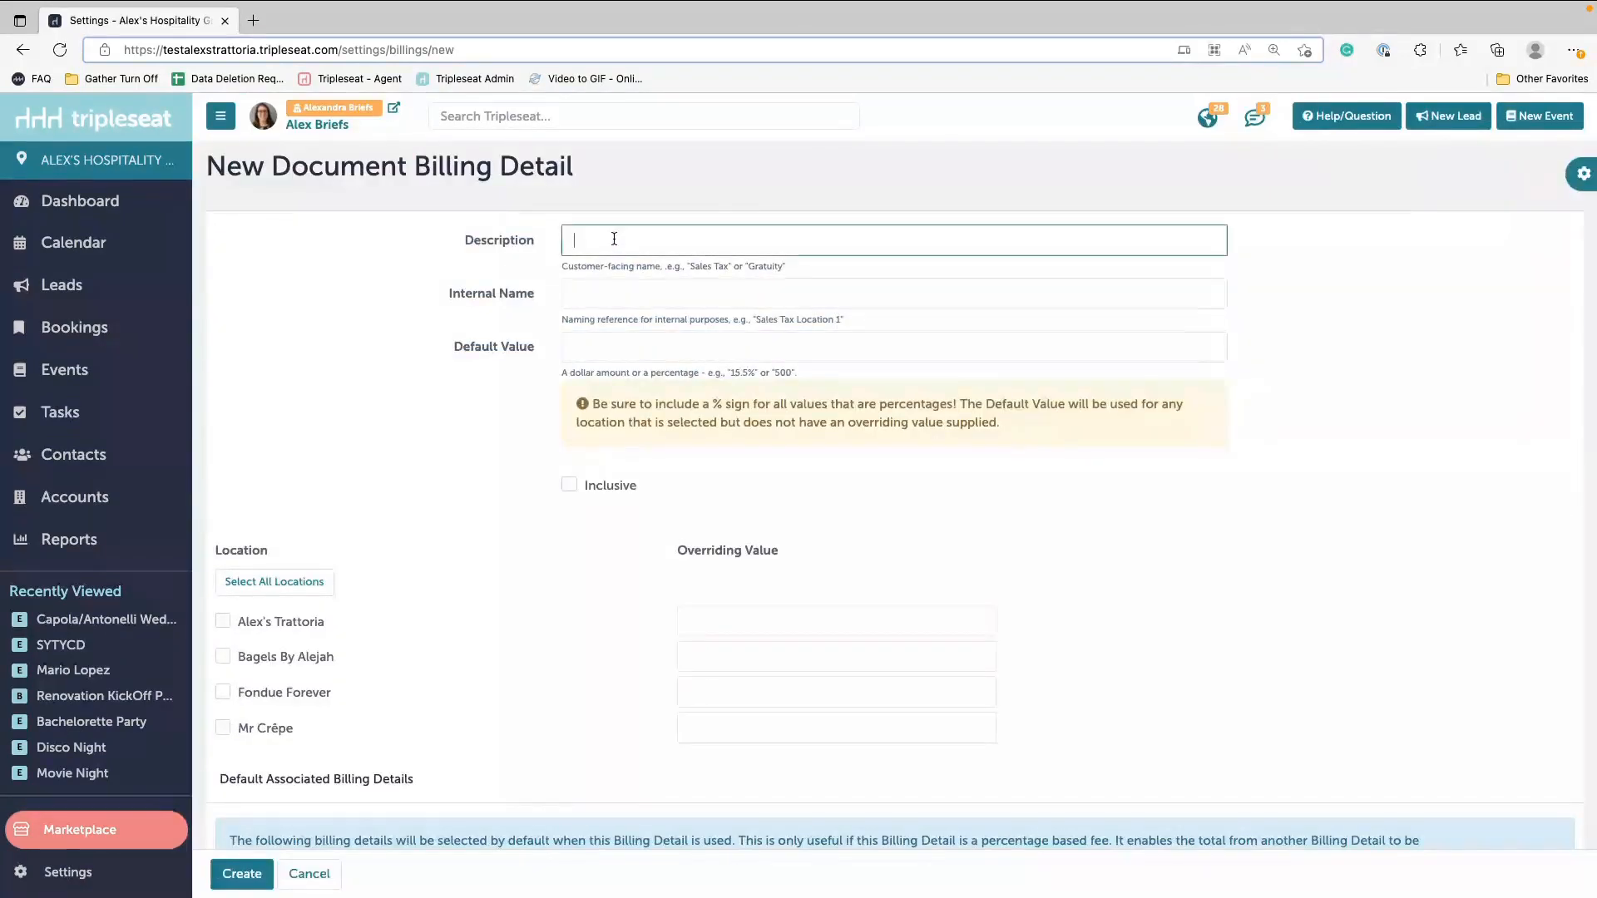
pyautogui.write('Credit Card Transaction Fee')
pyautogui.hotkey('ctrl', 'a')
pyautogui.hotkey('ctrl', 'c')
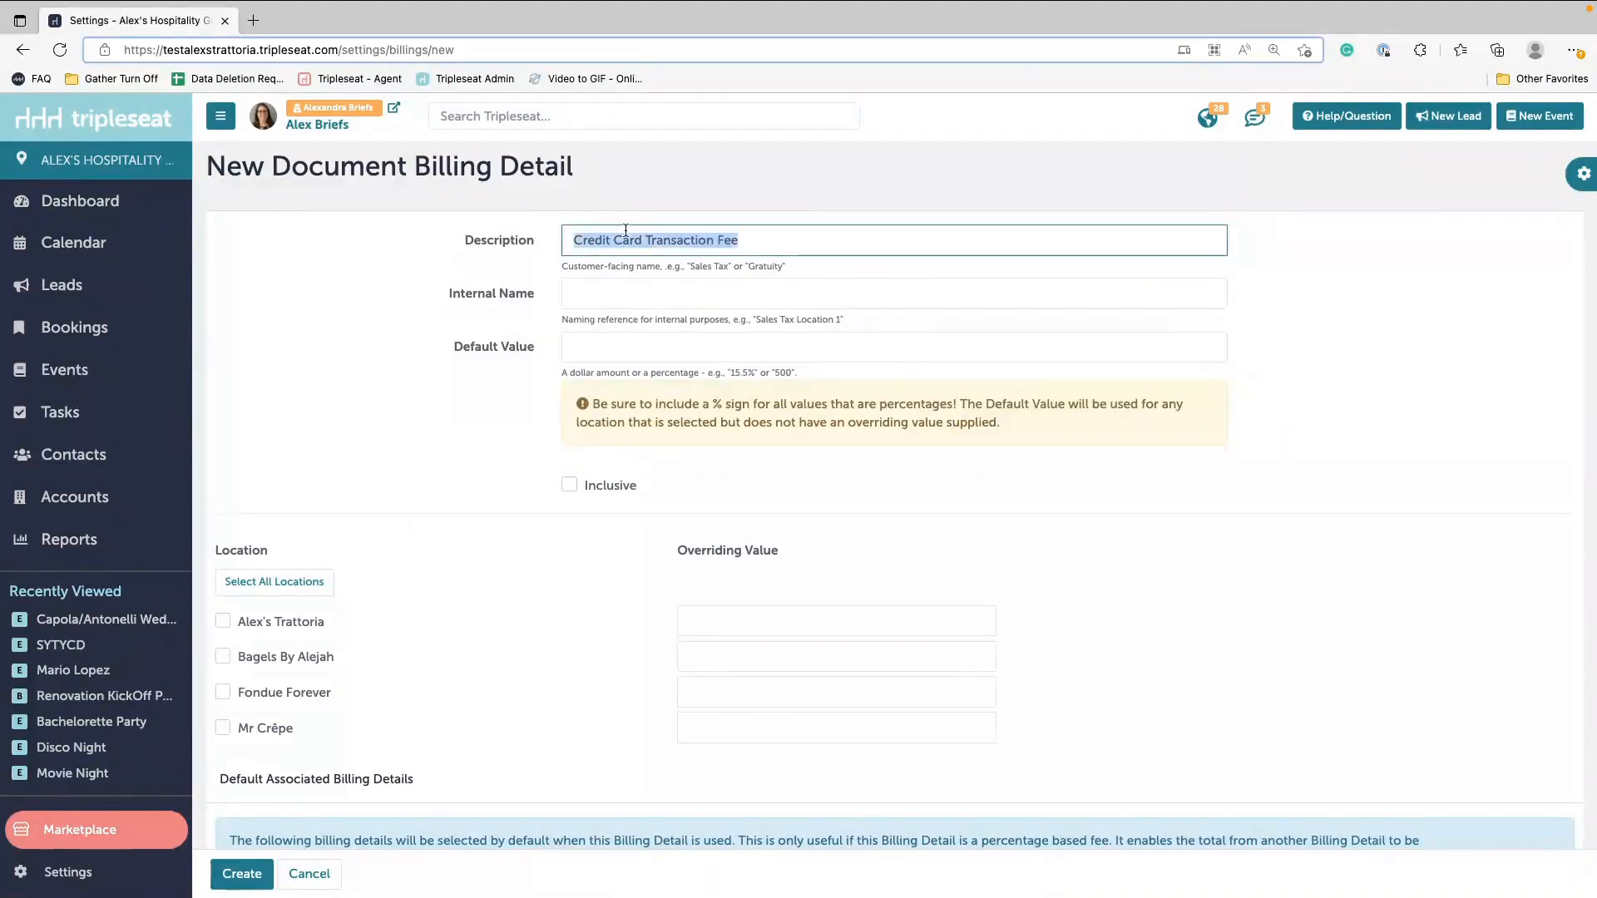
pyautogui.click(622, 286)
pyautogui.hotkey('ctrl', 'v')
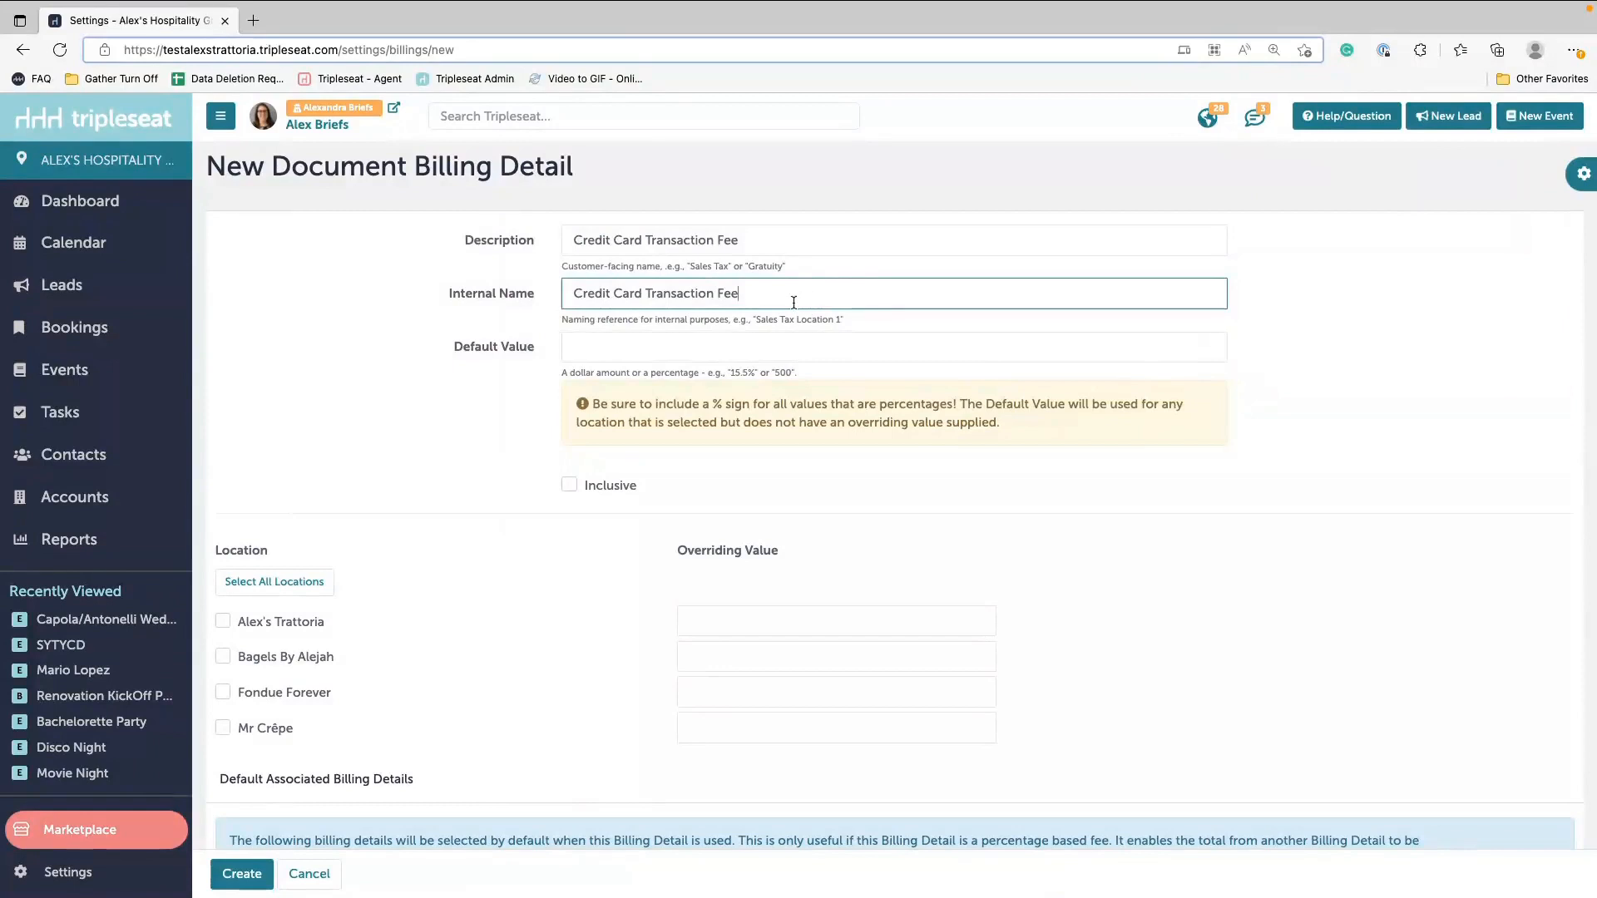
pyautogui.write('(')
pyautogui.press('BackSpace')
pyautogui.click(592, 355)
pyautogui.write('3%')
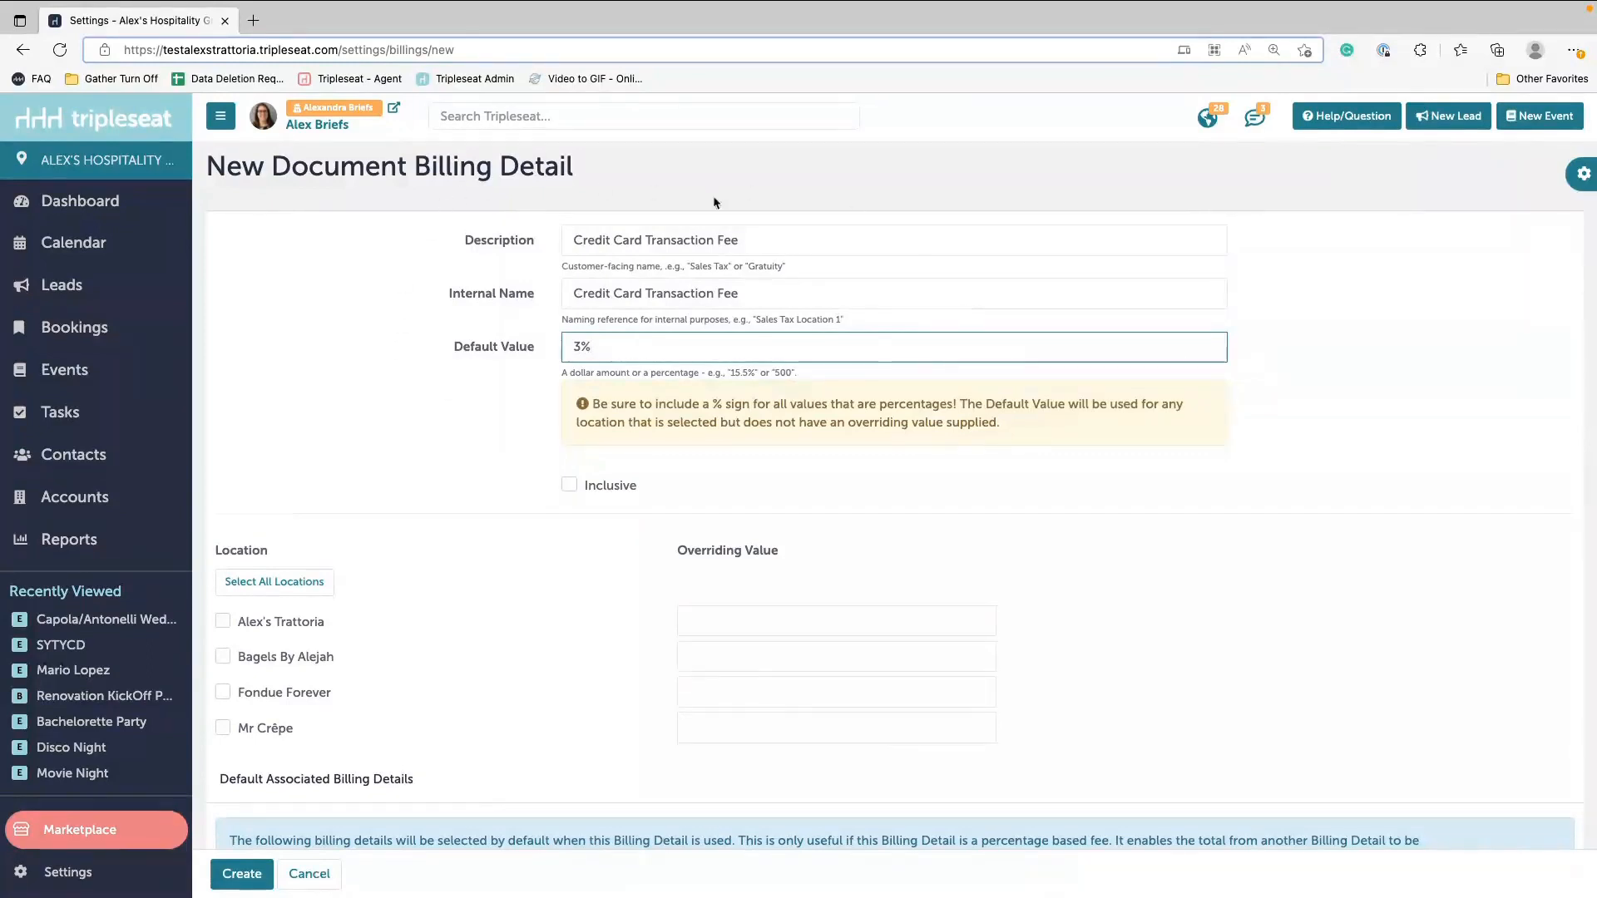
# Step: Try out the Inclusive option for the credit card transaction fee
pyautogui.click(569, 487)
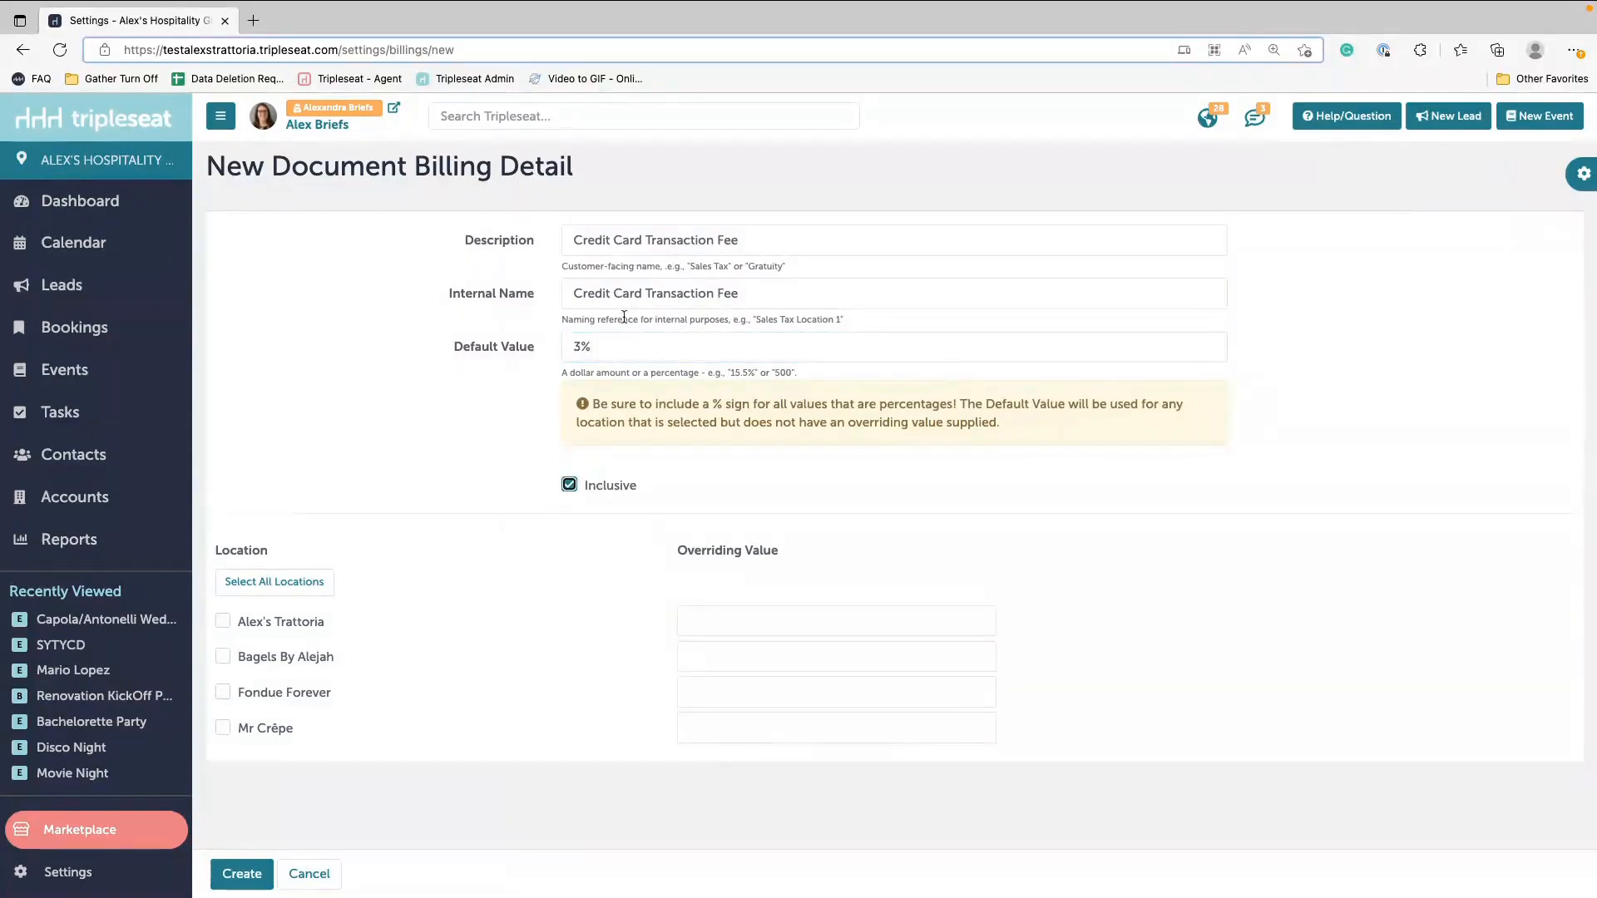
pyautogui.click(580, 489)
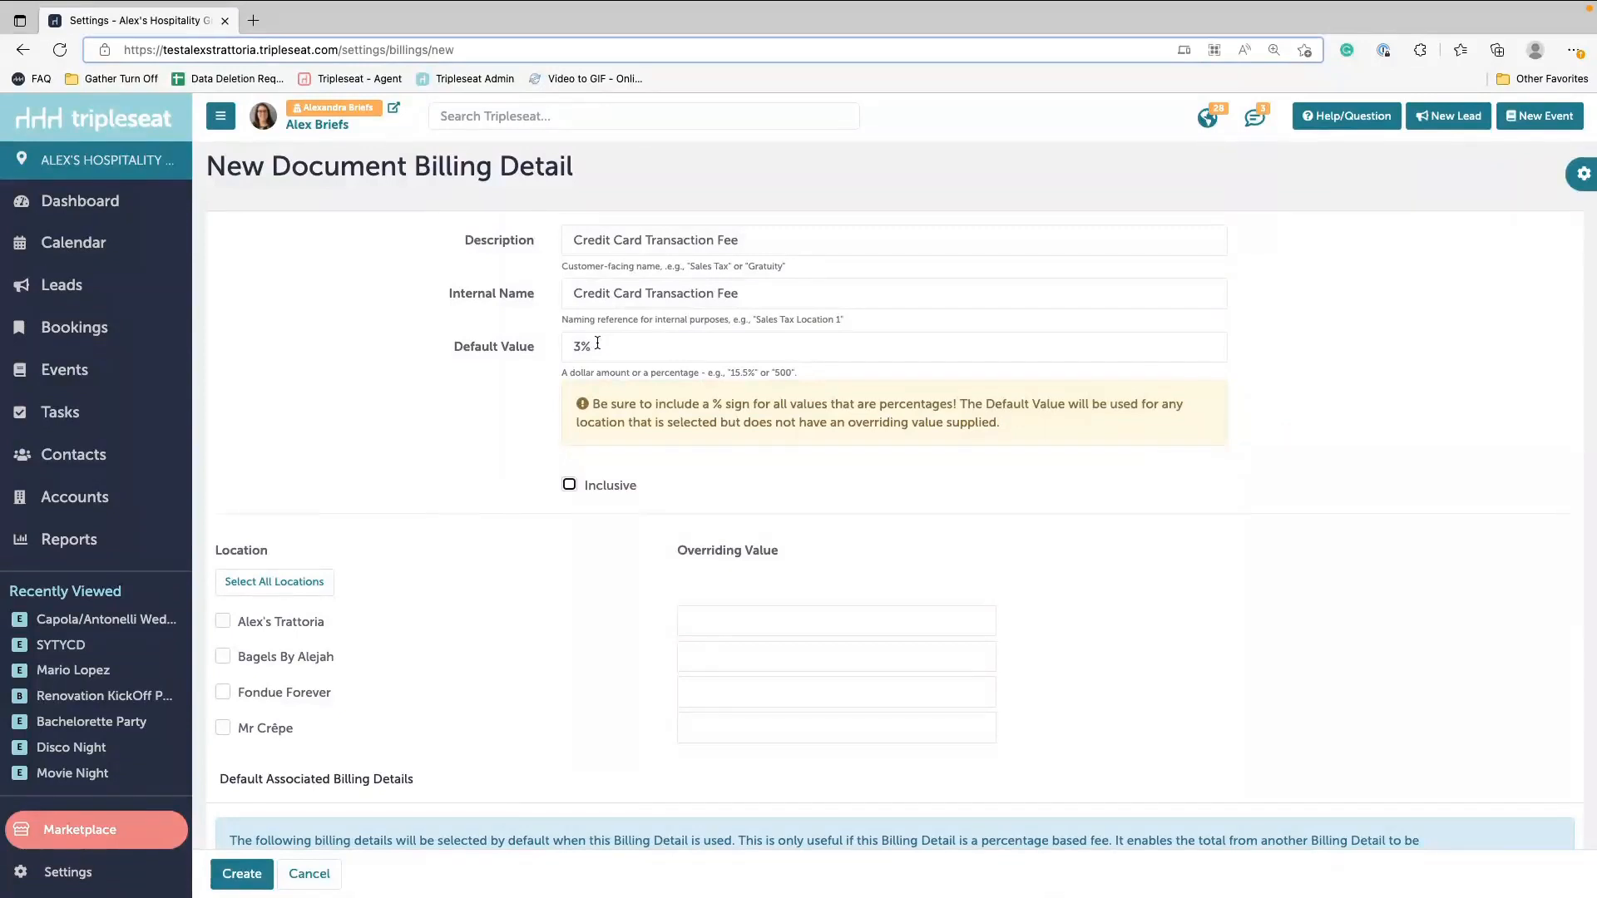
pyautogui.click(577, 486)
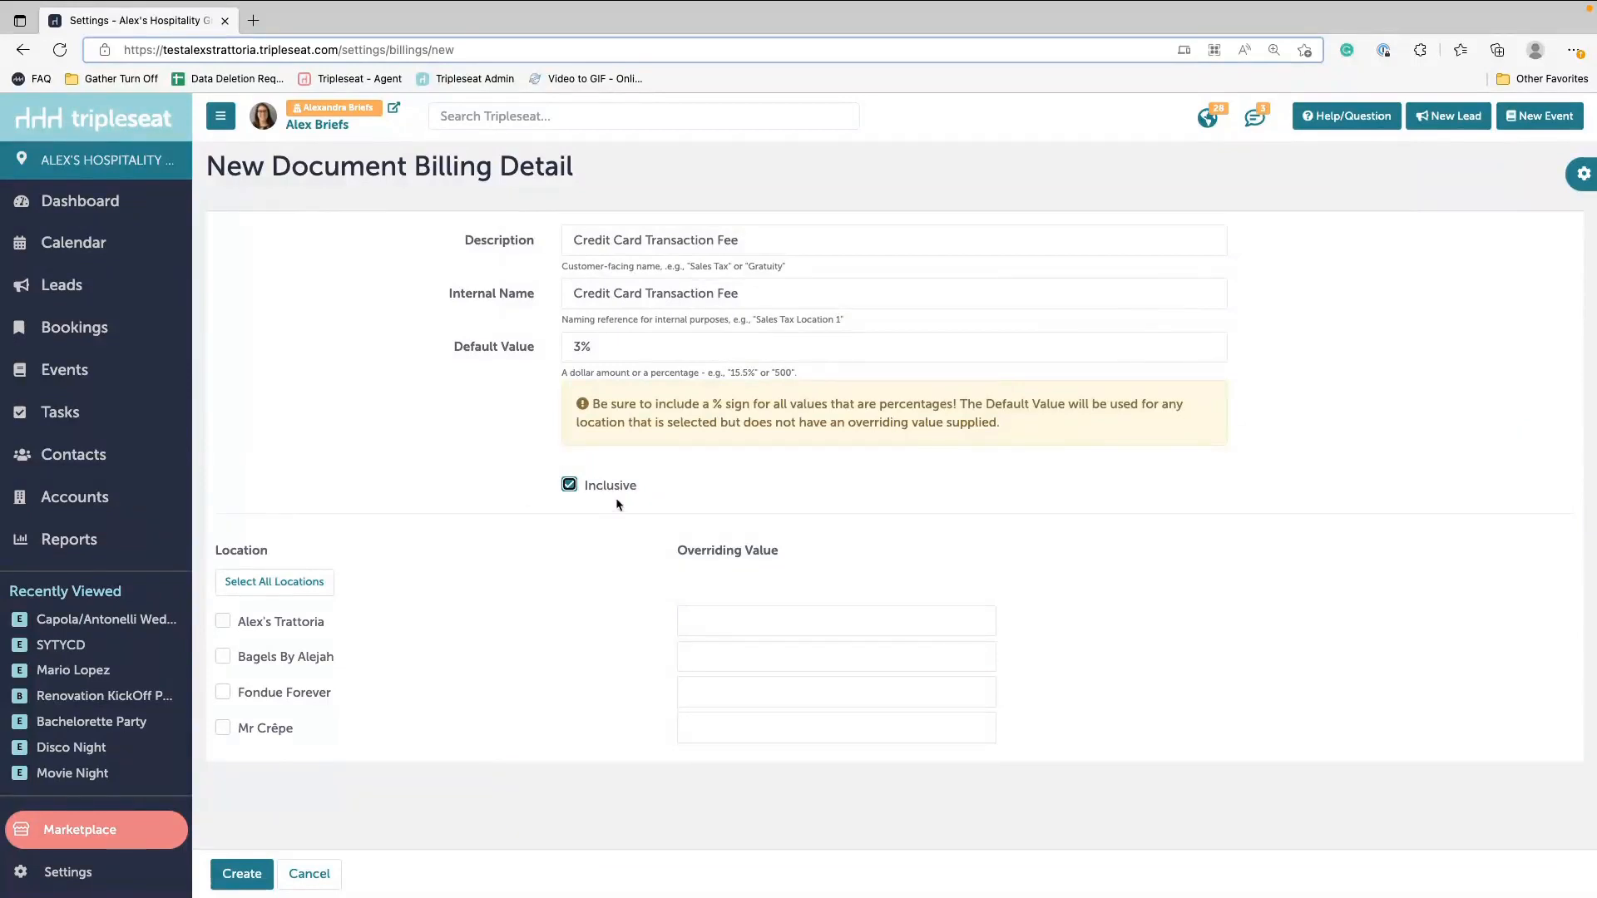
pyautogui.click(569, 486)
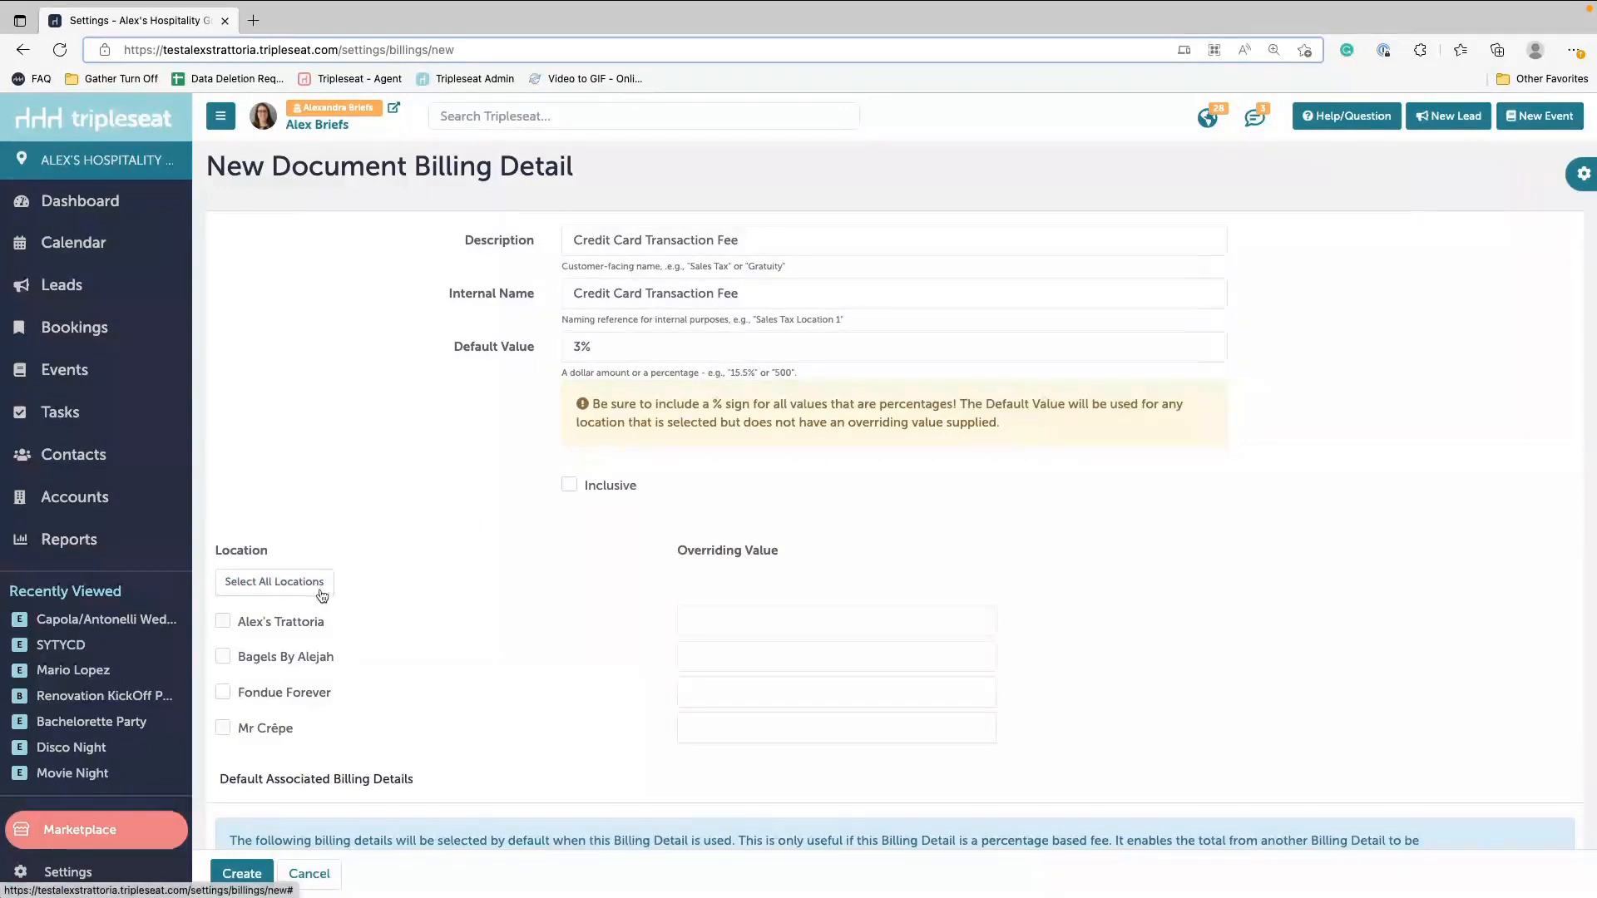
# Step: Apply the fee to Alex's Trattoria, Bagels By Alejah, Fondue Forever and Mr Crêpe
pyautogui.click(223, 629)
pyautogui.click(223, 657)
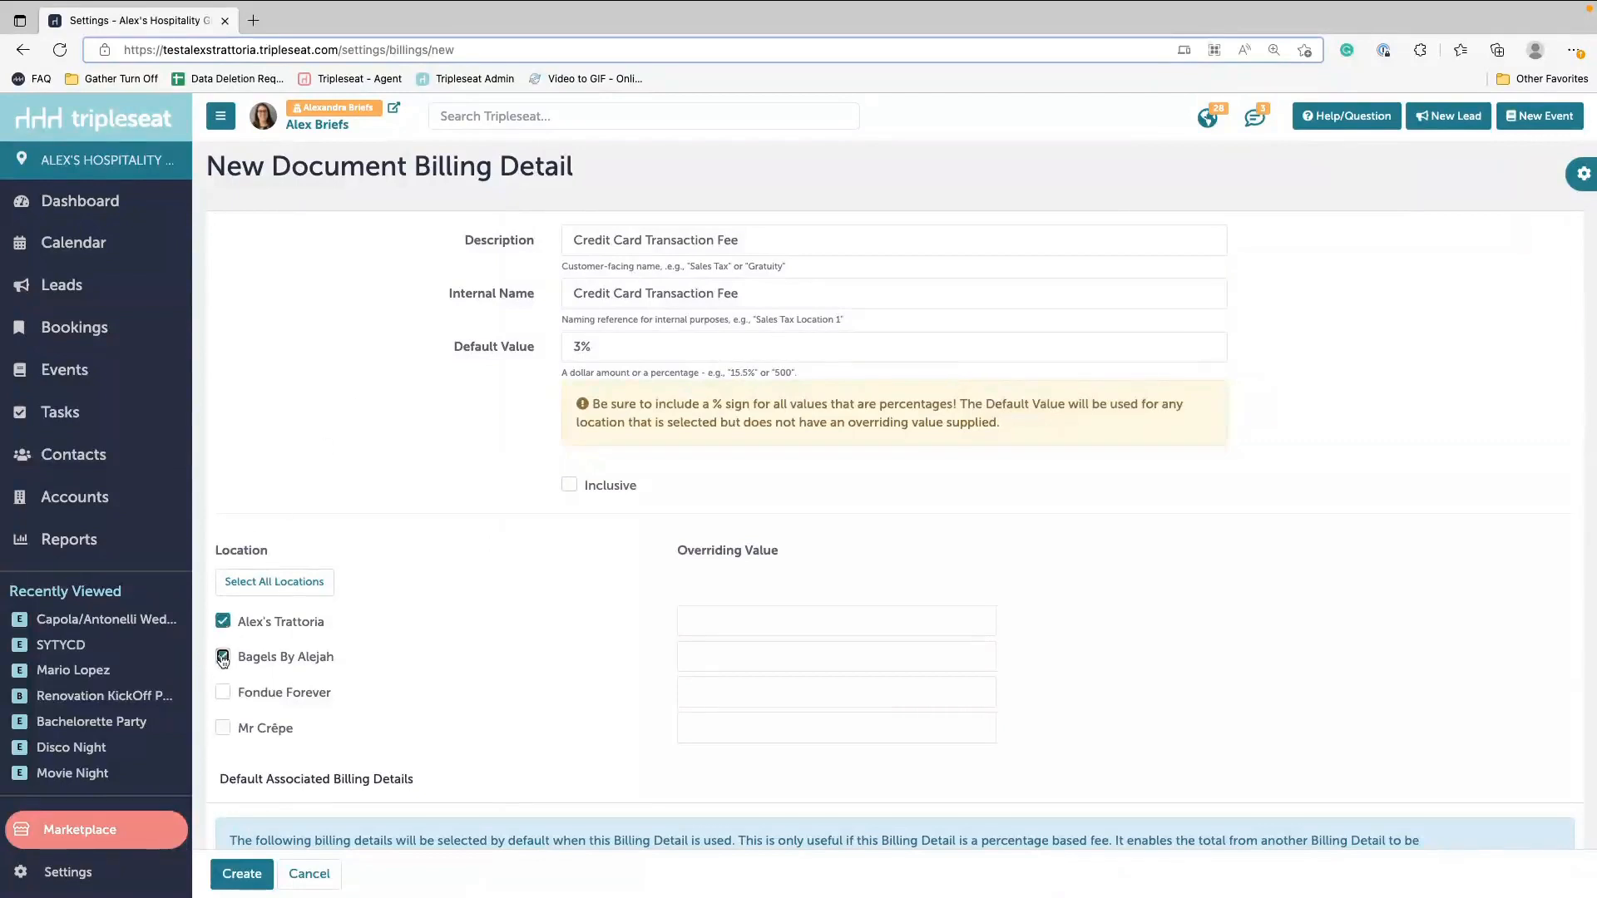
pyautogui.click(222, 693)
pyautogui.click(223, 728)
# Step: Try overriding values of 7% for Bagels By Alejah and 8% for Fondue Forever
pyautogui.click(719, 630)
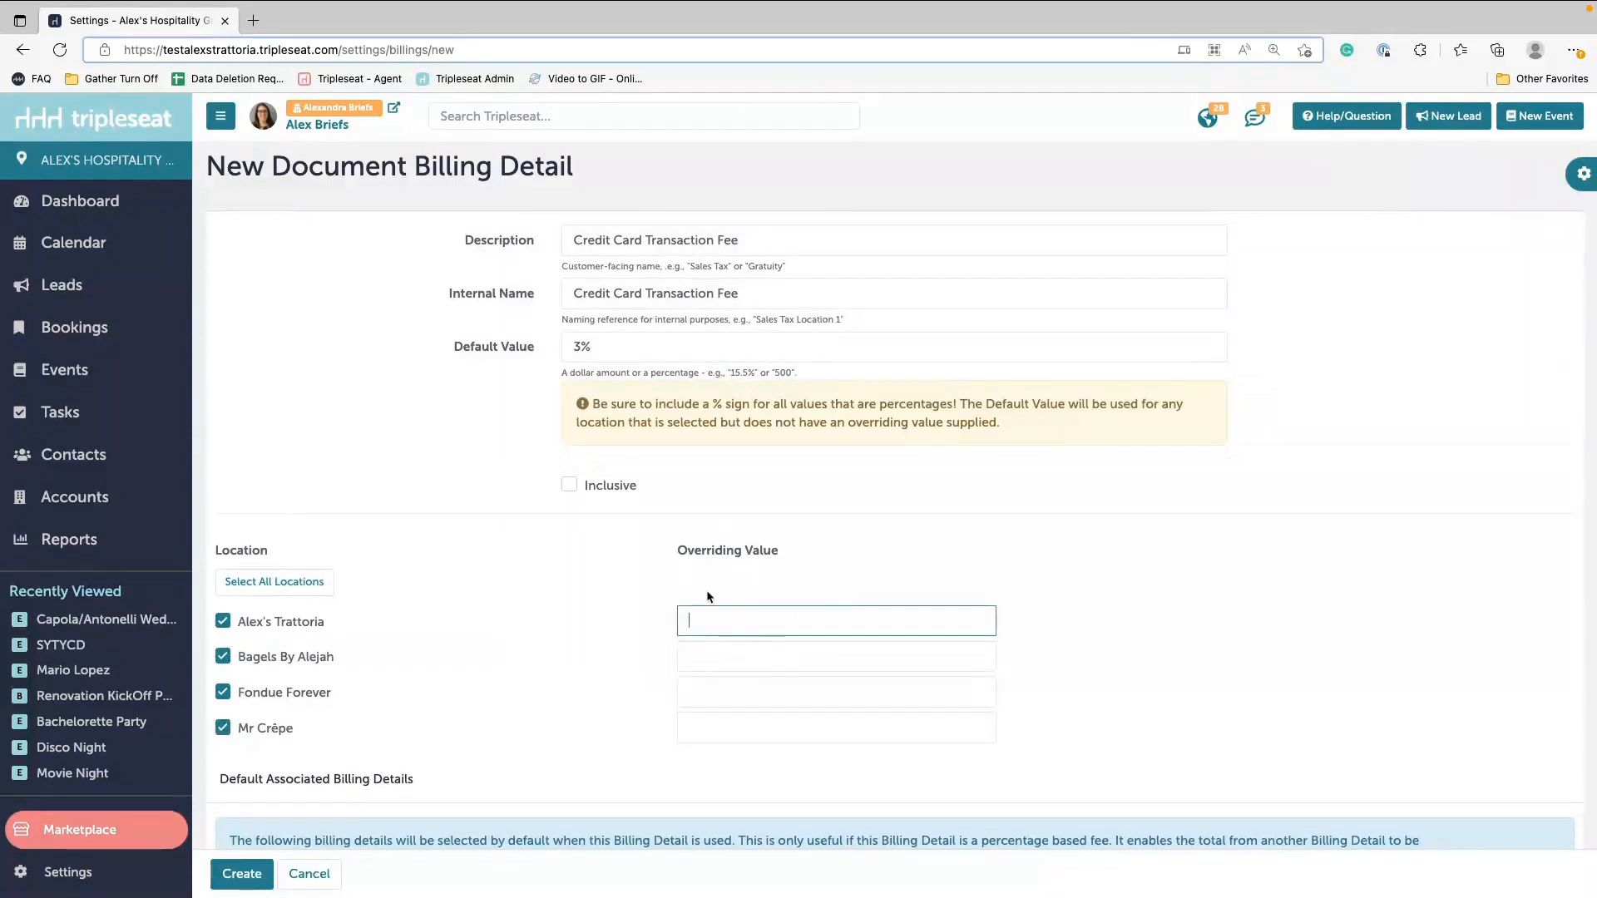
pyautogui.click(584, 345)
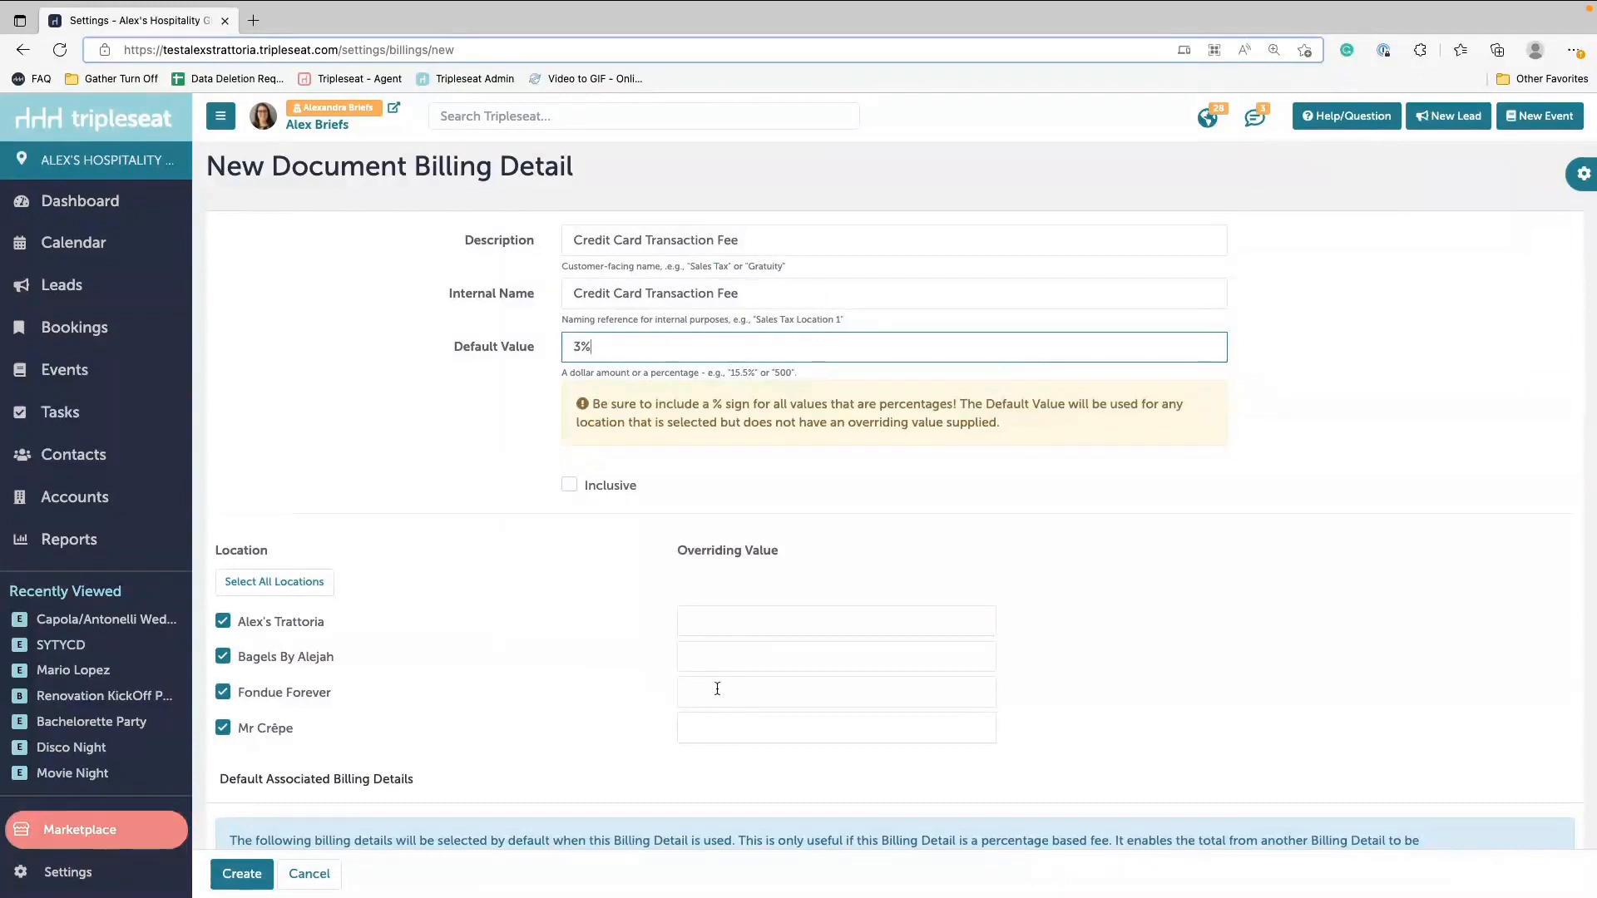
pyautogui.click(781, 623)
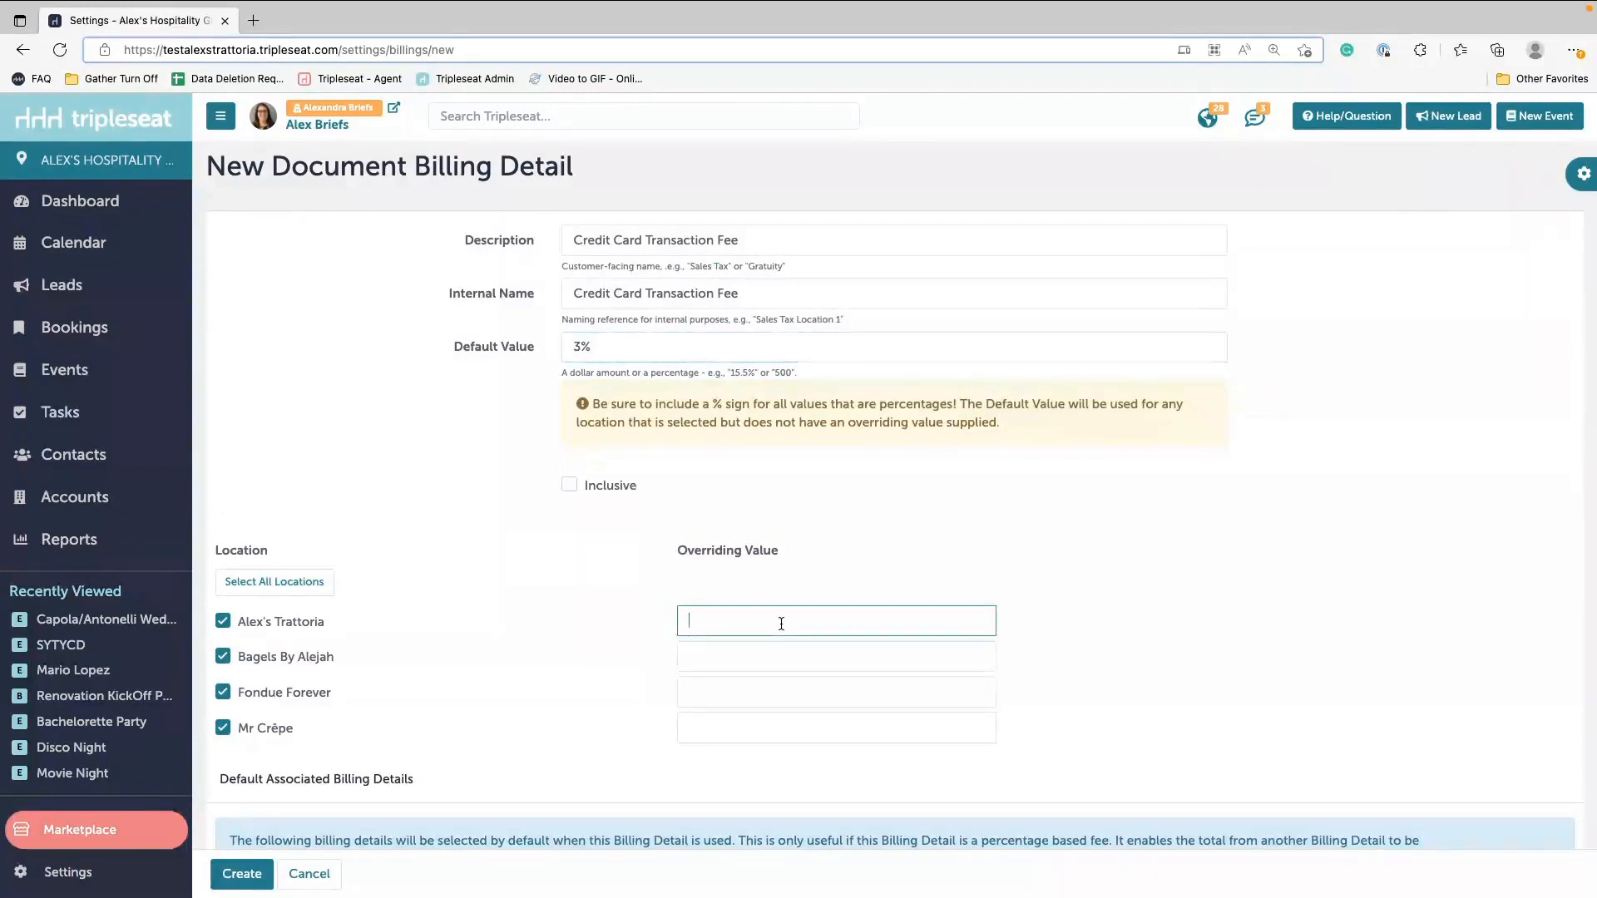
pyautogui.click(780, 651)
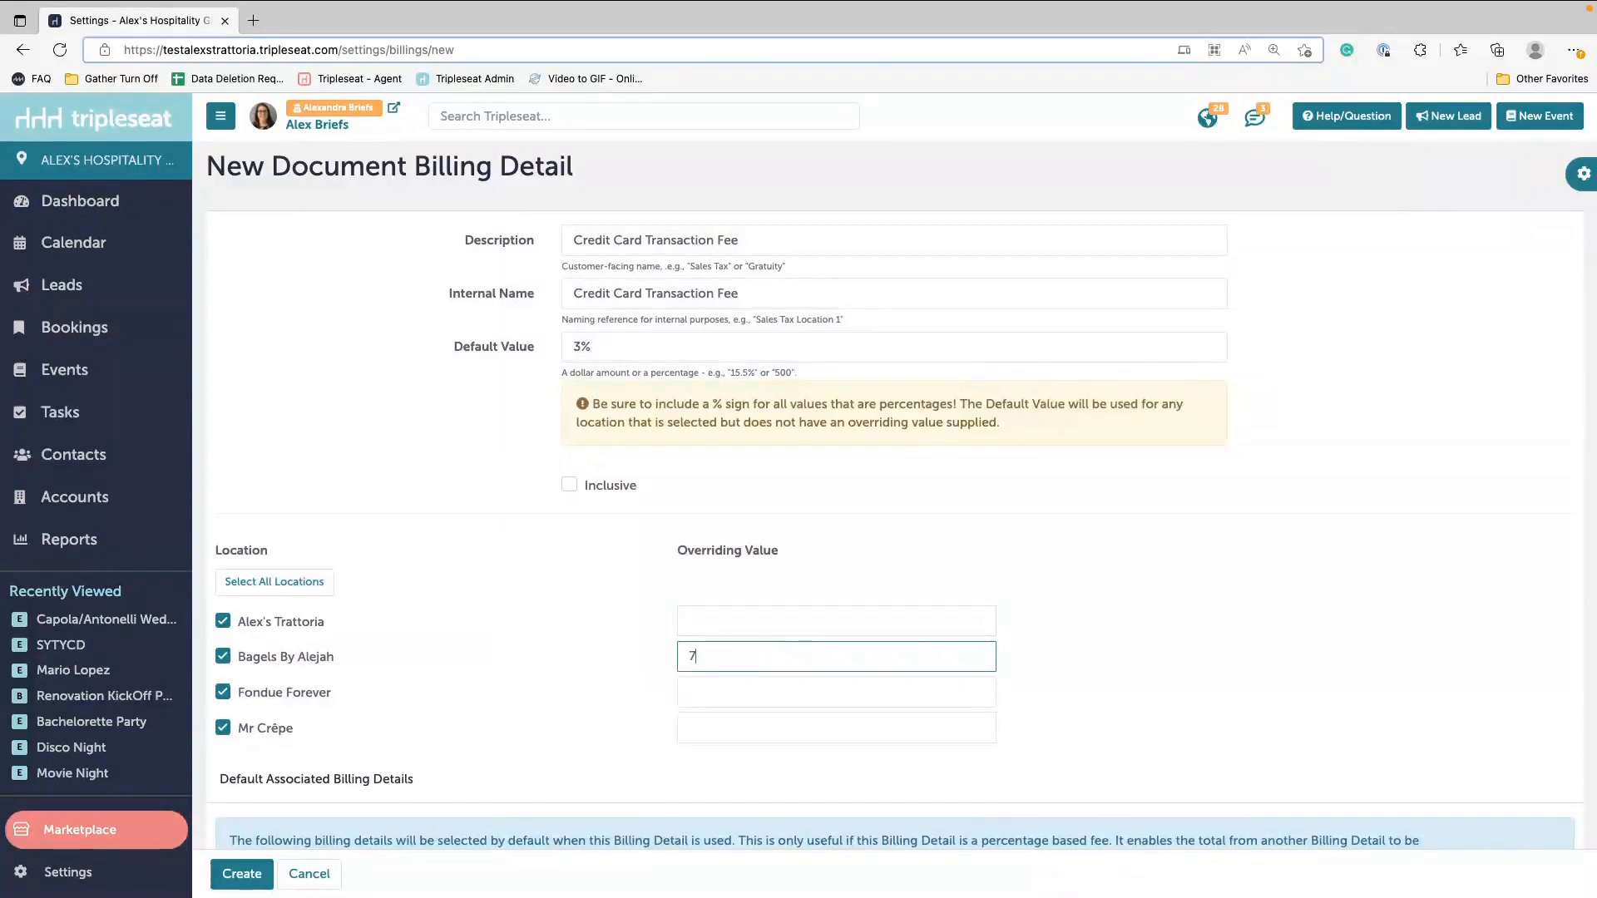
pyautogui.click(764, 687)
pyautogui.write('8')
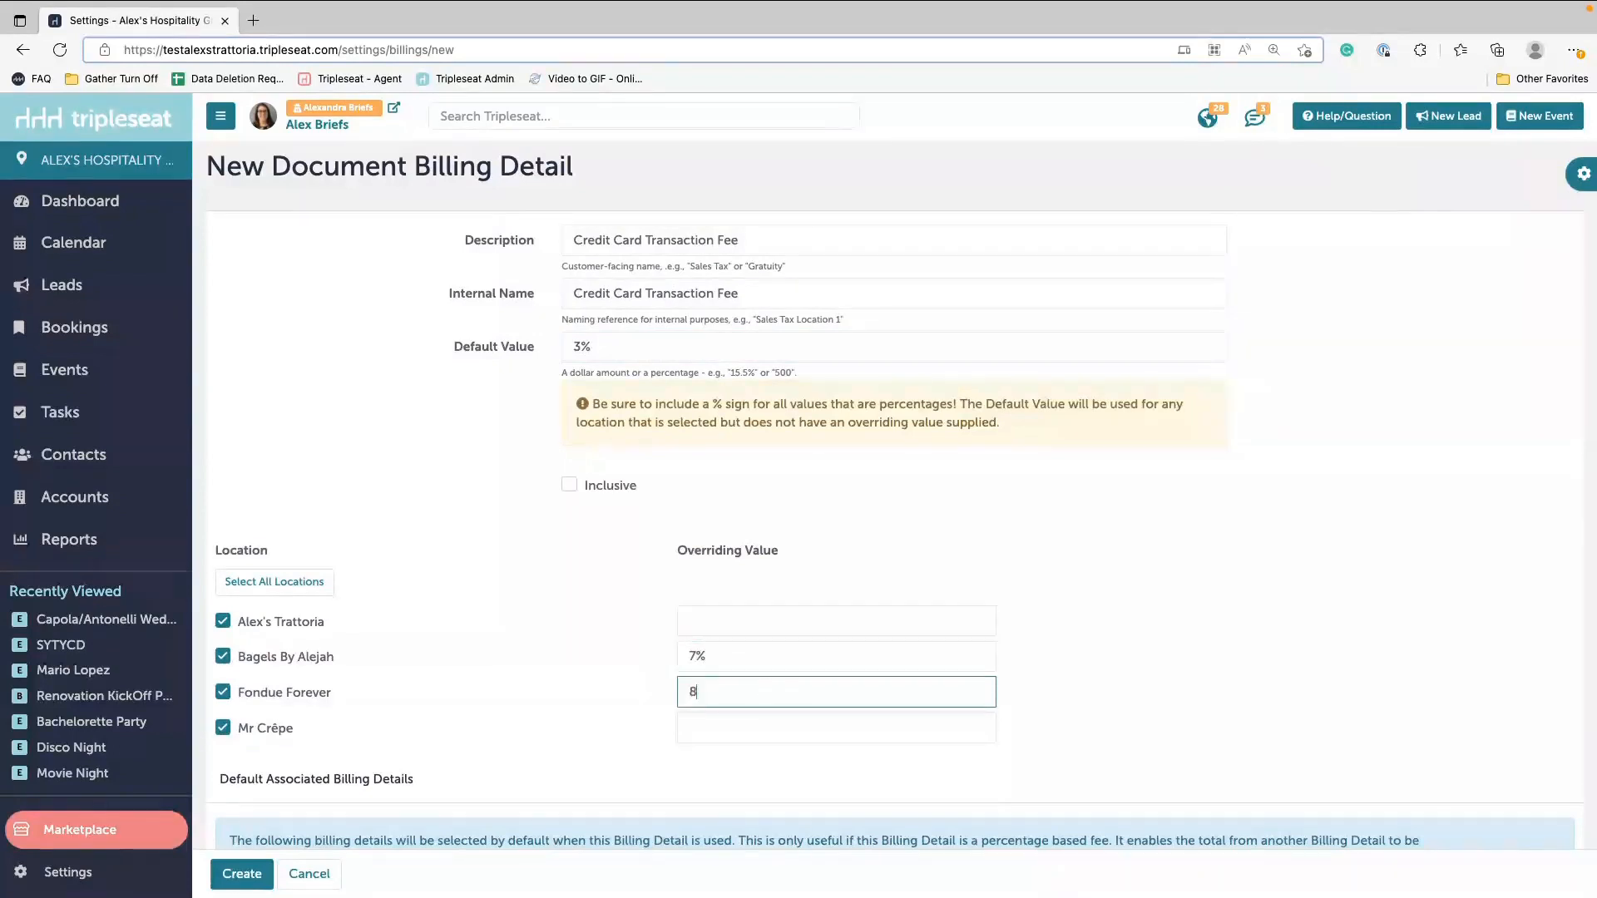
pyautogui.write('&')
pyautogui.press('BackSpace')
# Step: Clear the overriding values for Bagels By Alejah and Fondue Forever
pyautogui.doubleClick(713, 659)
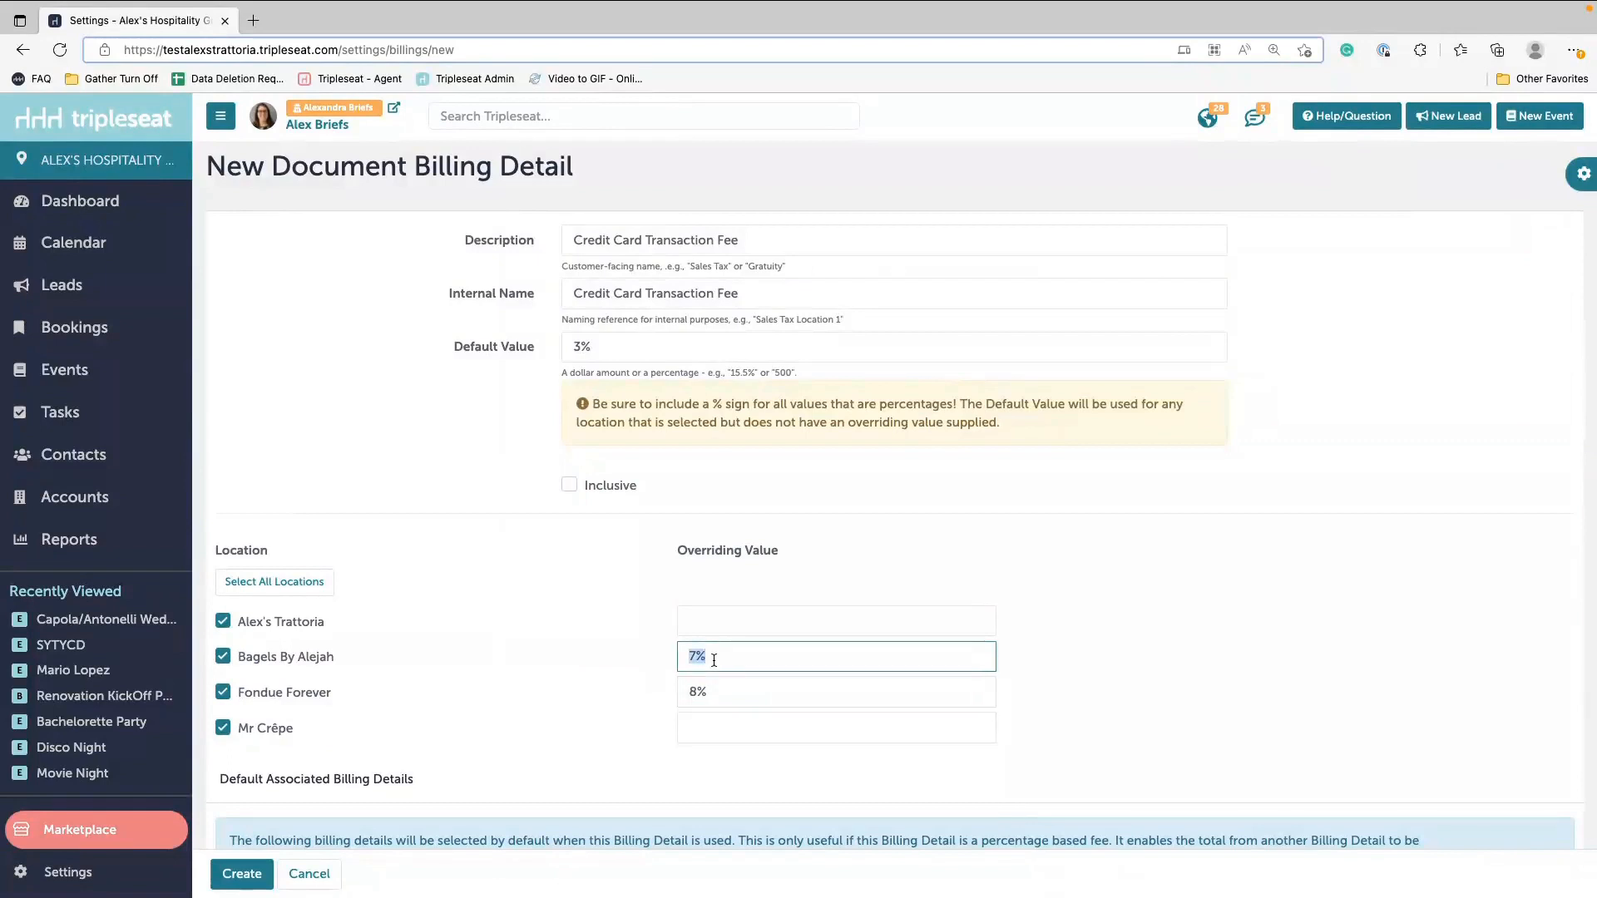
pyautogui.press('BackSpace')
pyautogui.doubleClick(730, 695)
pyautogui.press('BackSpace')
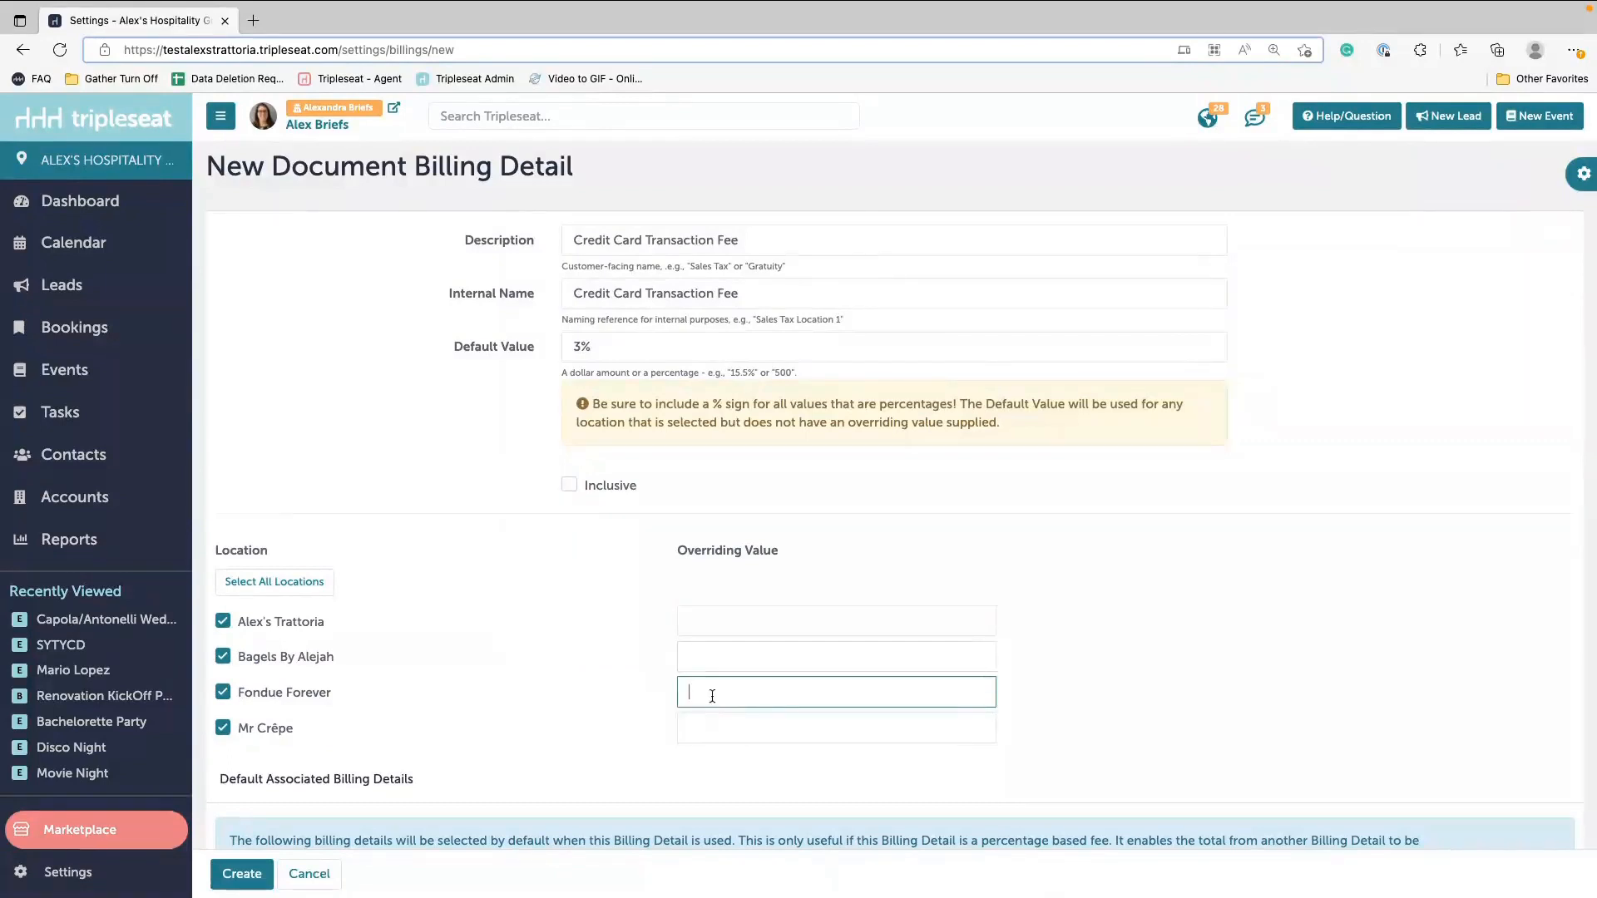
# Step: Associate Admin Fee, Alcohol Tax, Gratuity and Sales Tax with the credit card fee by default and create the billing detail
pyautogui.scroll(-4, 712, 696)
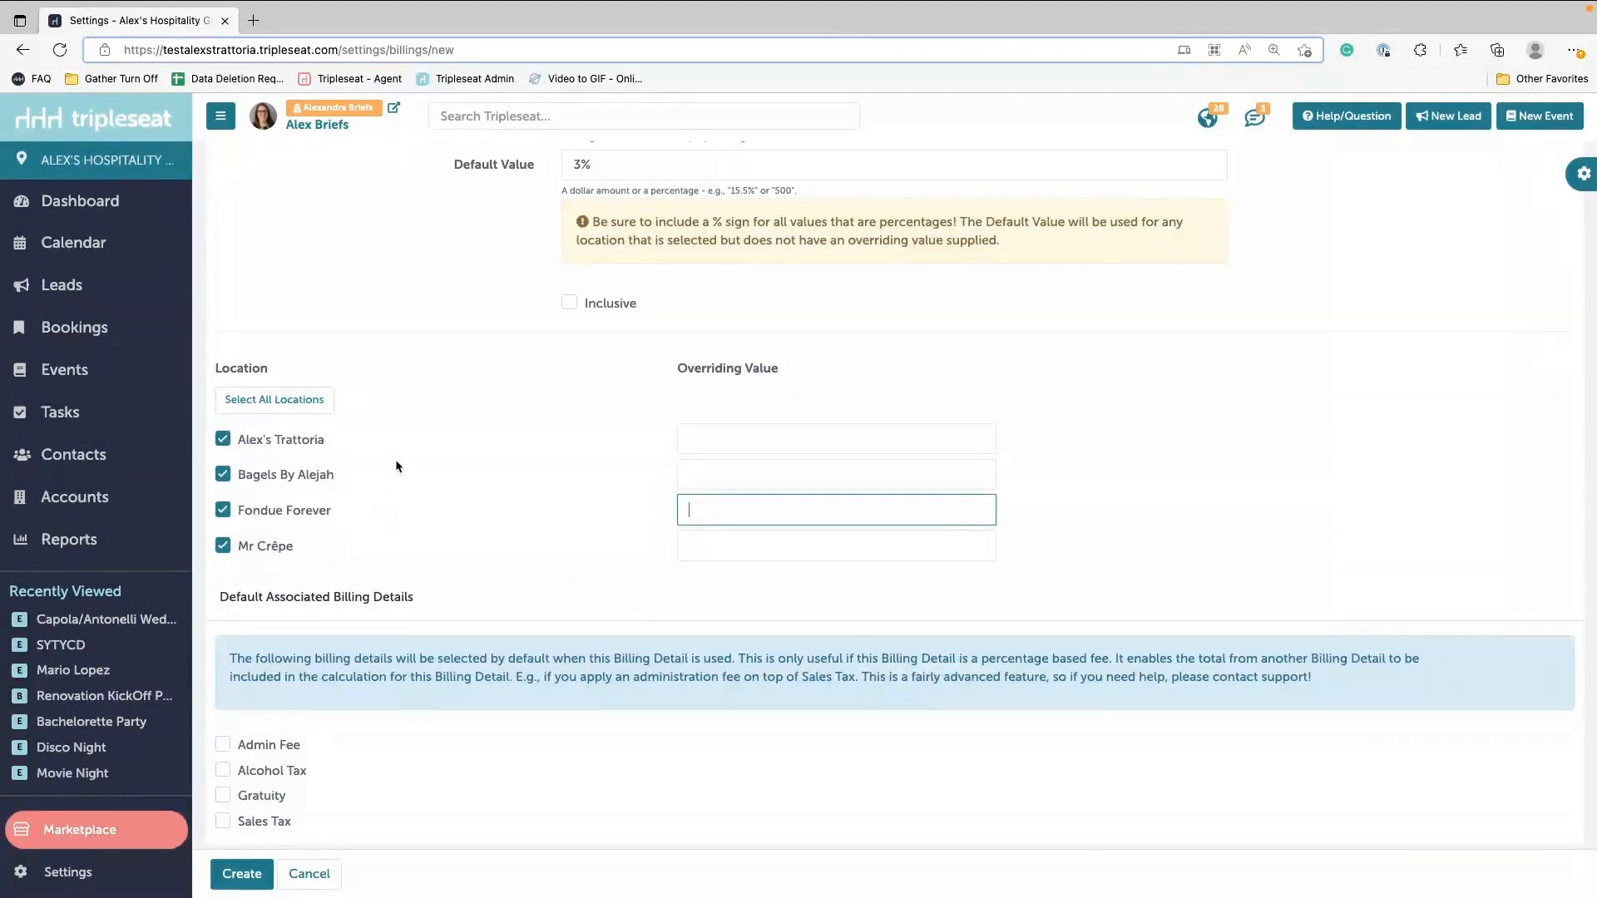
pyautogui.scroll(1, 396, 464)
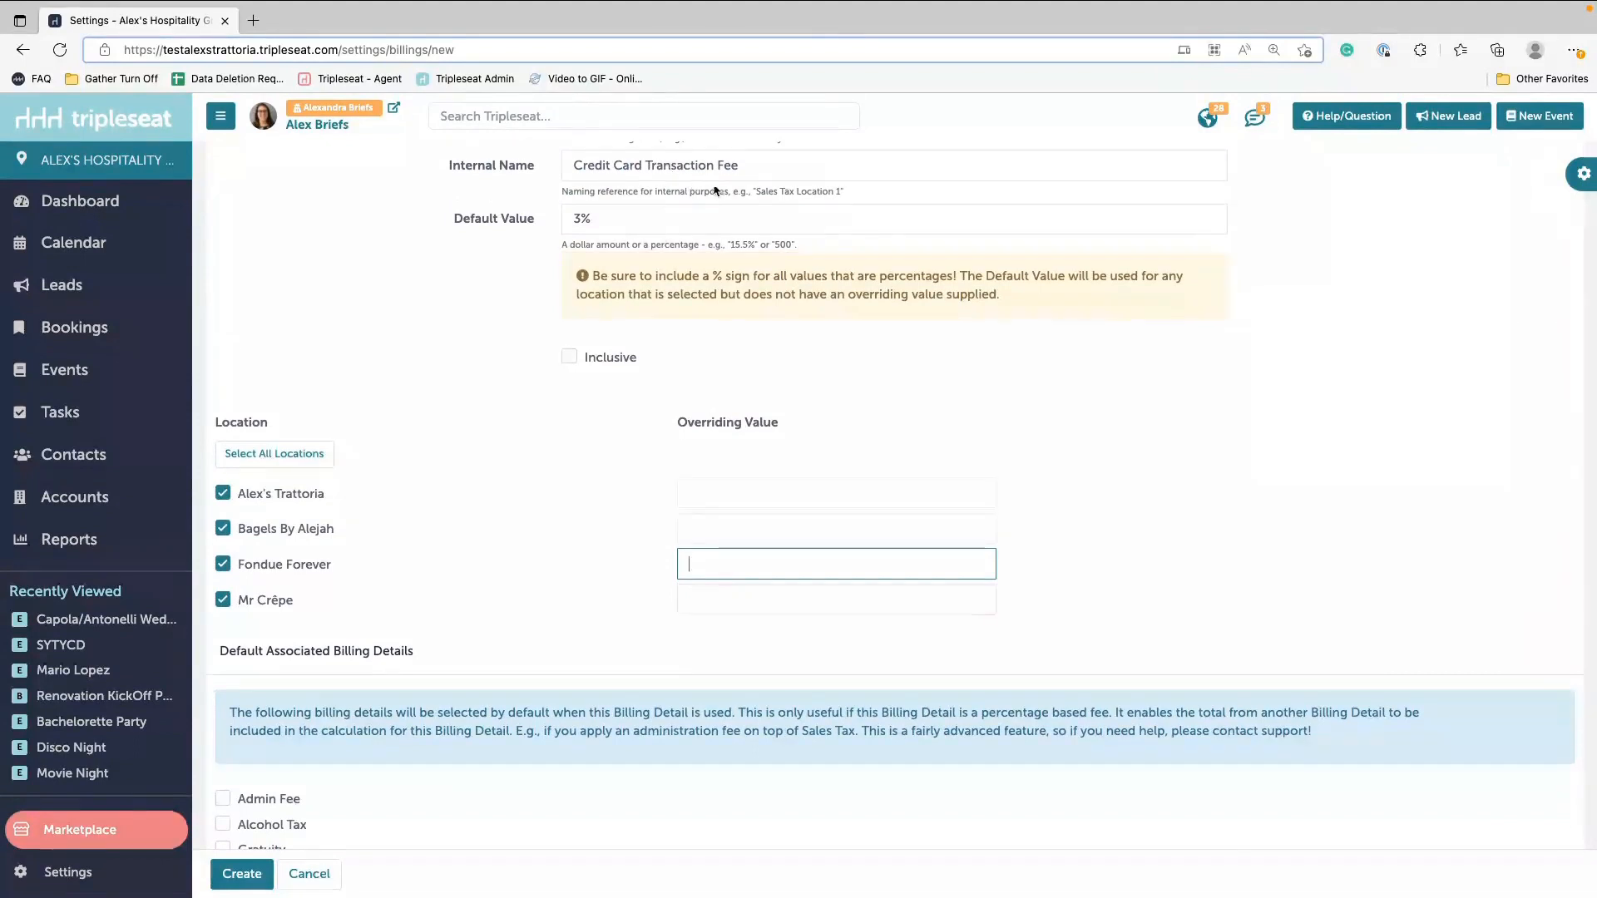
pyautogui.scroll(-1, 508, 752)
pyautogui.scroll(-1, 509, 752)
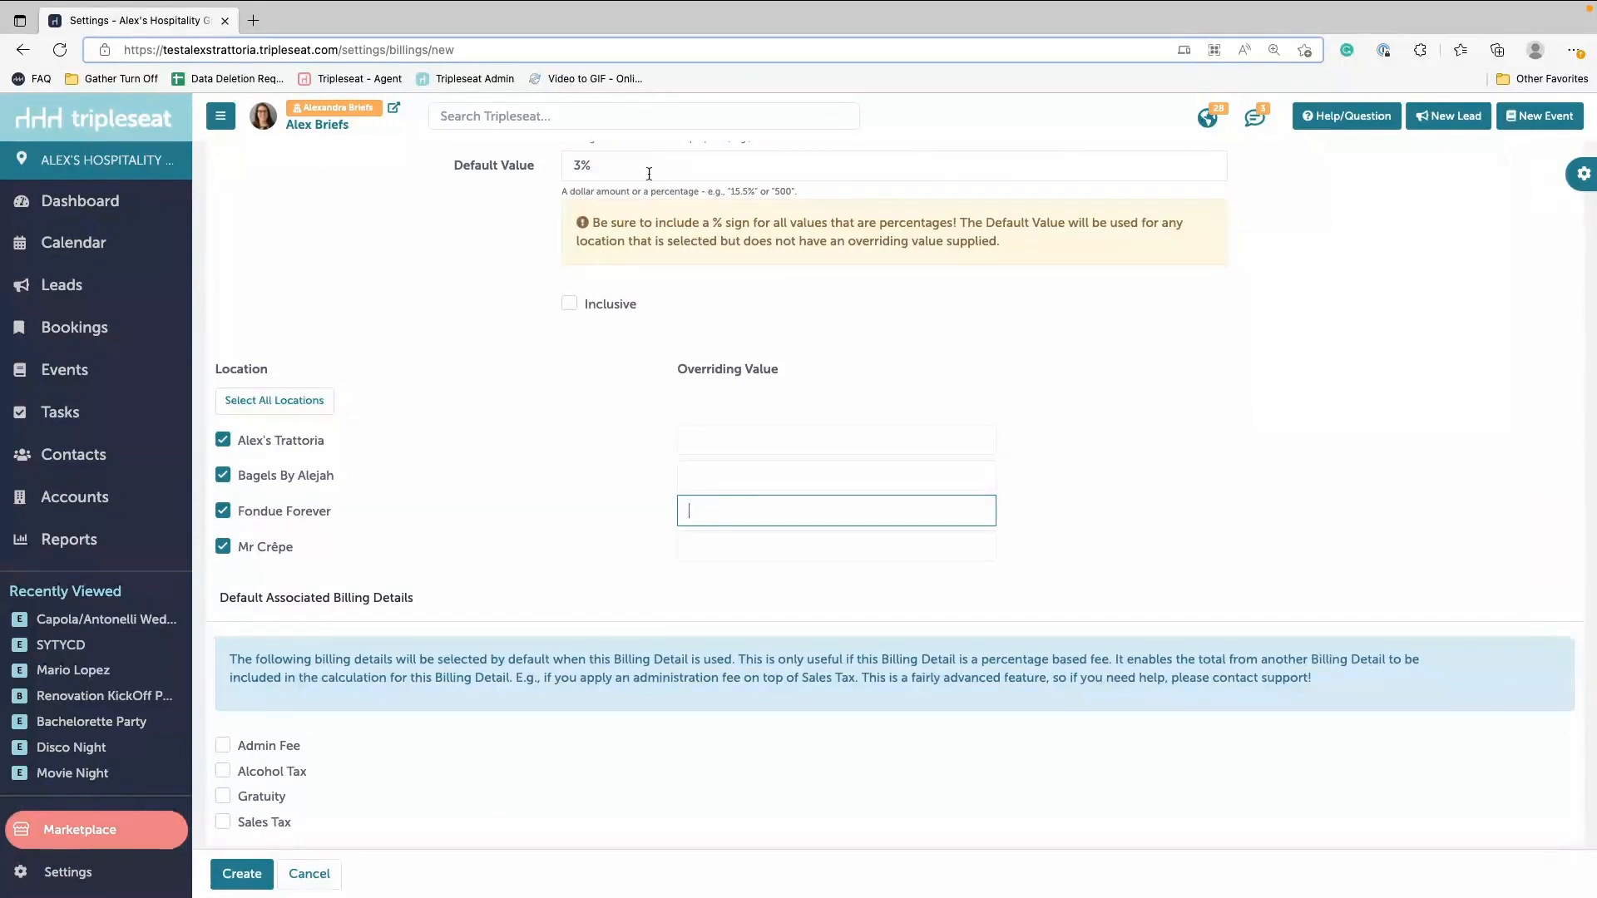
pyautogui.click(256, 750)
pyautogui.click(250, 780)
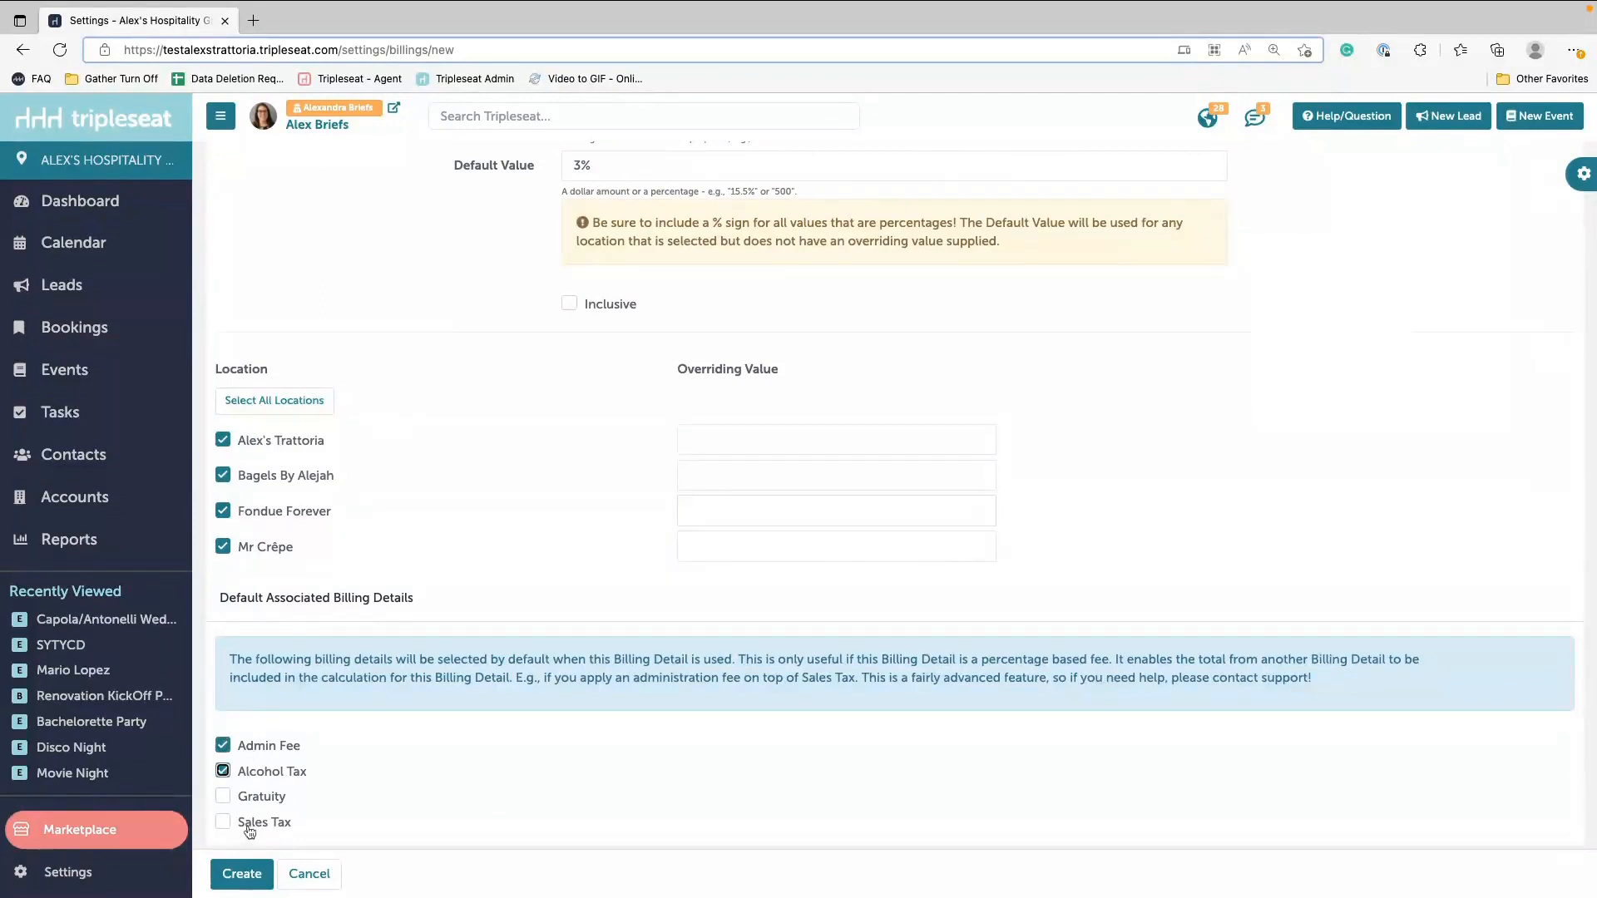
pyautogui.click(253, 802)
pyautogui.click(222, 825)
pyautogui.click(248, 878)
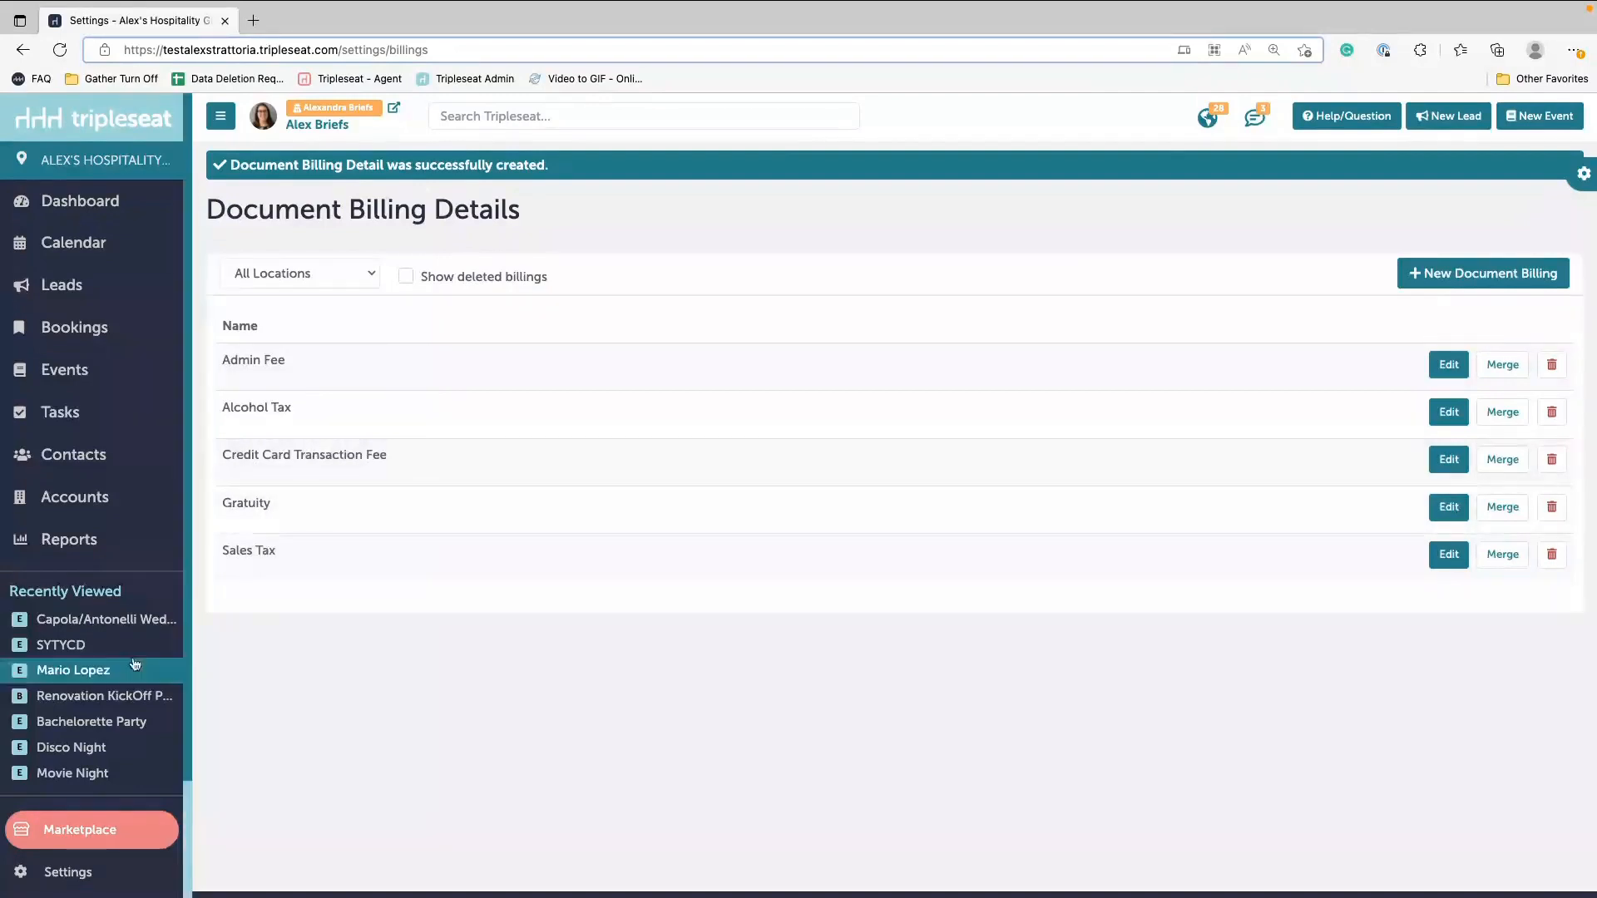
# Step: Add the Credit Card Transaction Fee to the default billing details of the Alcoholic Beverage menu item category and save it
pyautogui.click(54, 878)
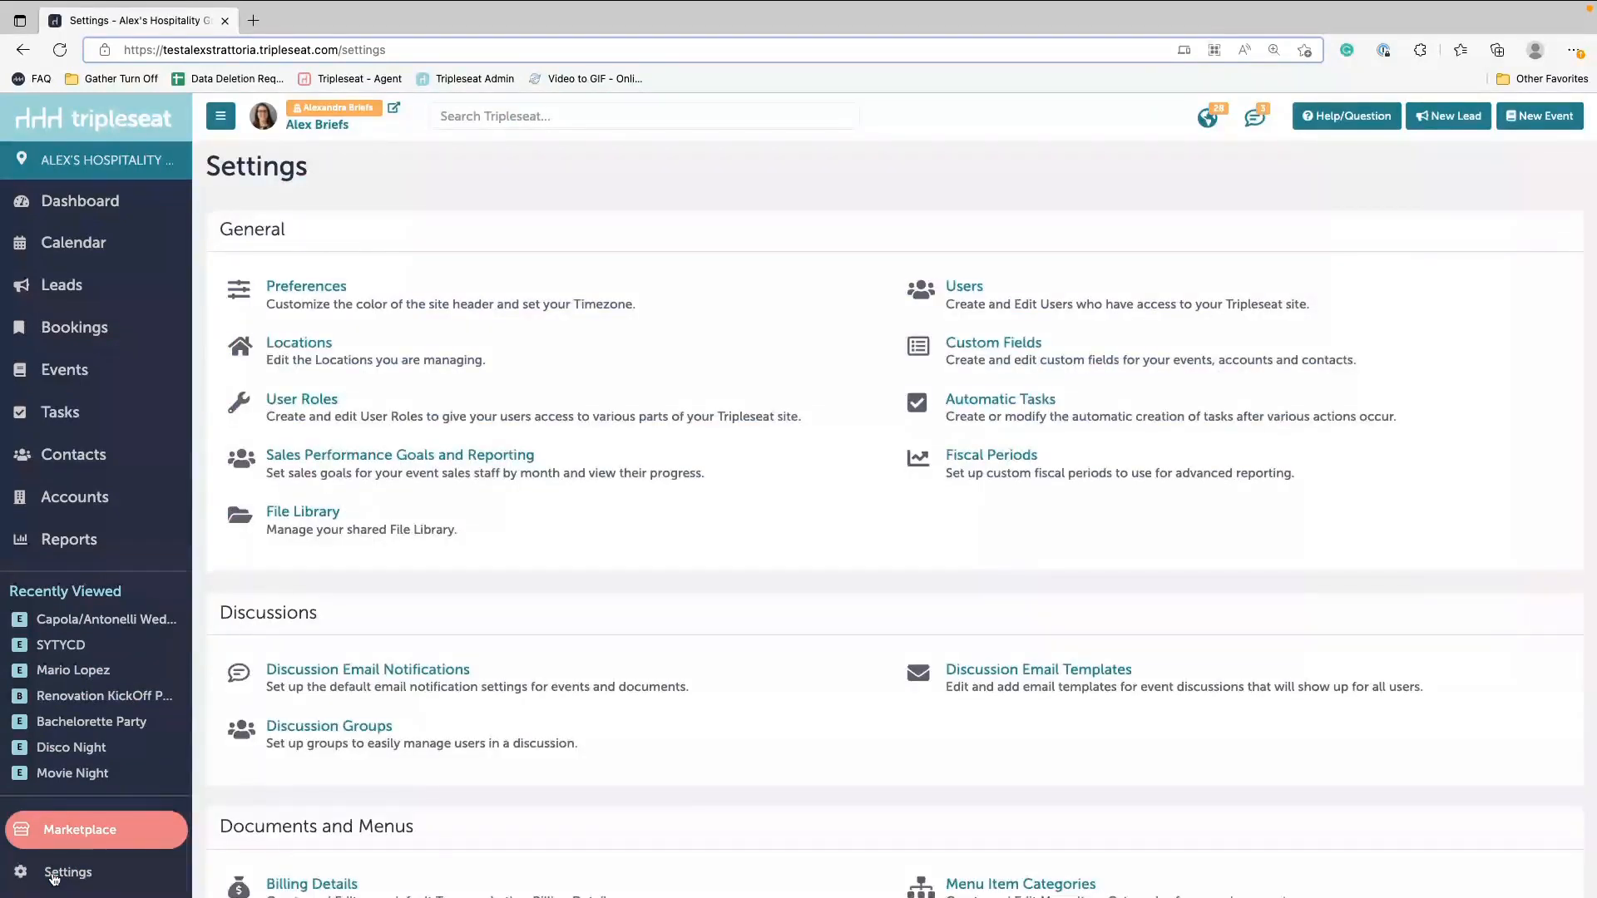
pyautogui.scroll(-2, 766, 848)
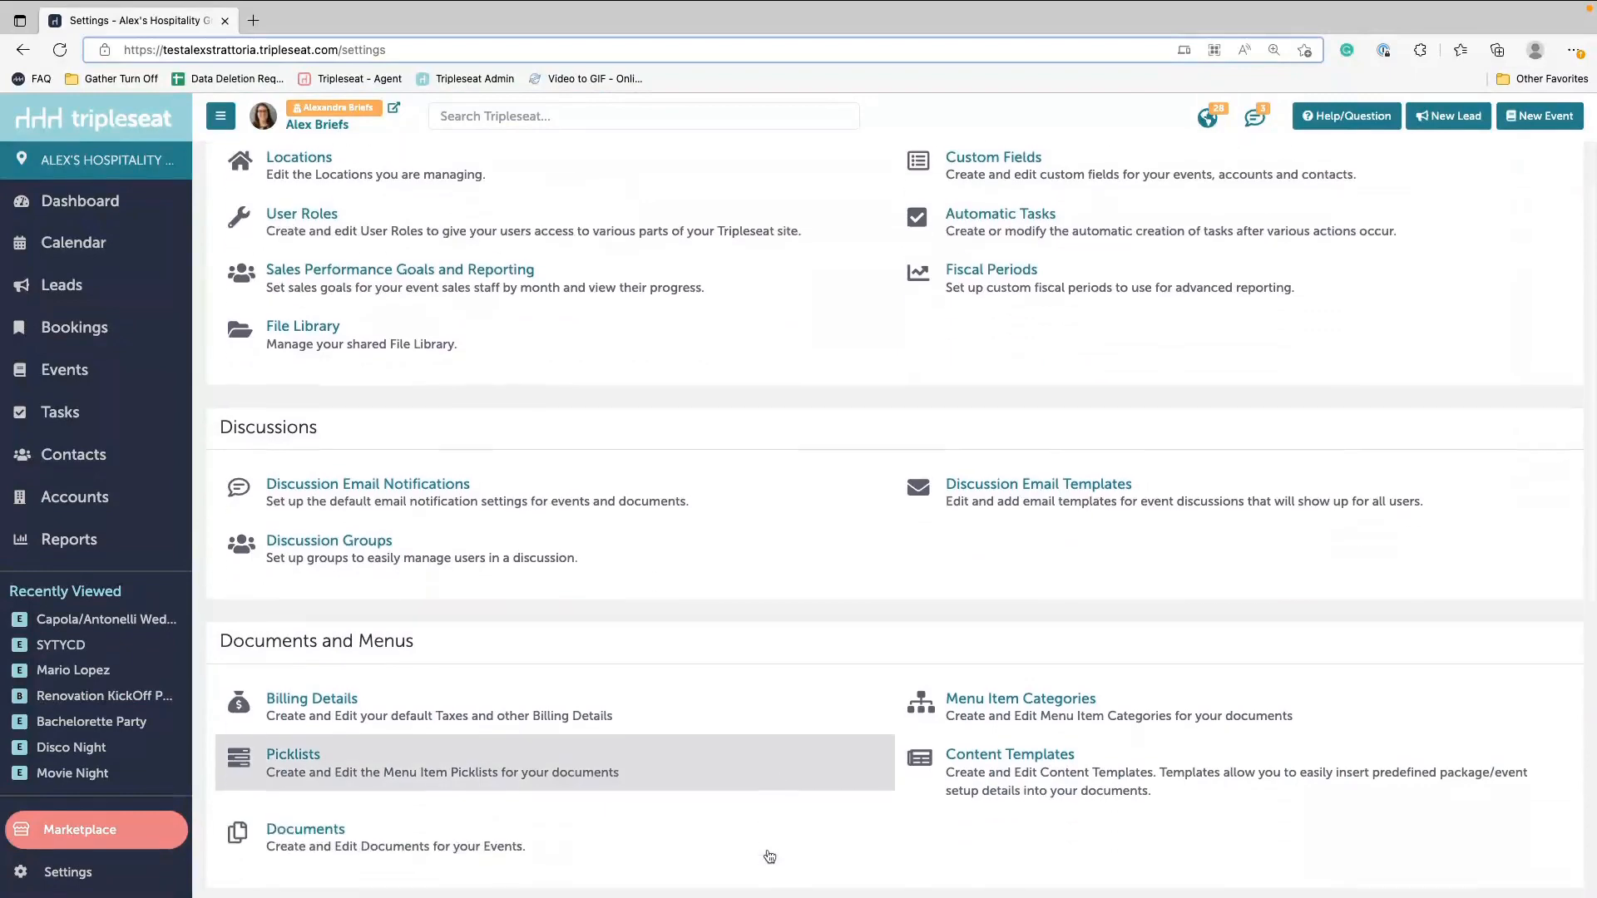
pyautogui.scroll(-2, 769, 852)
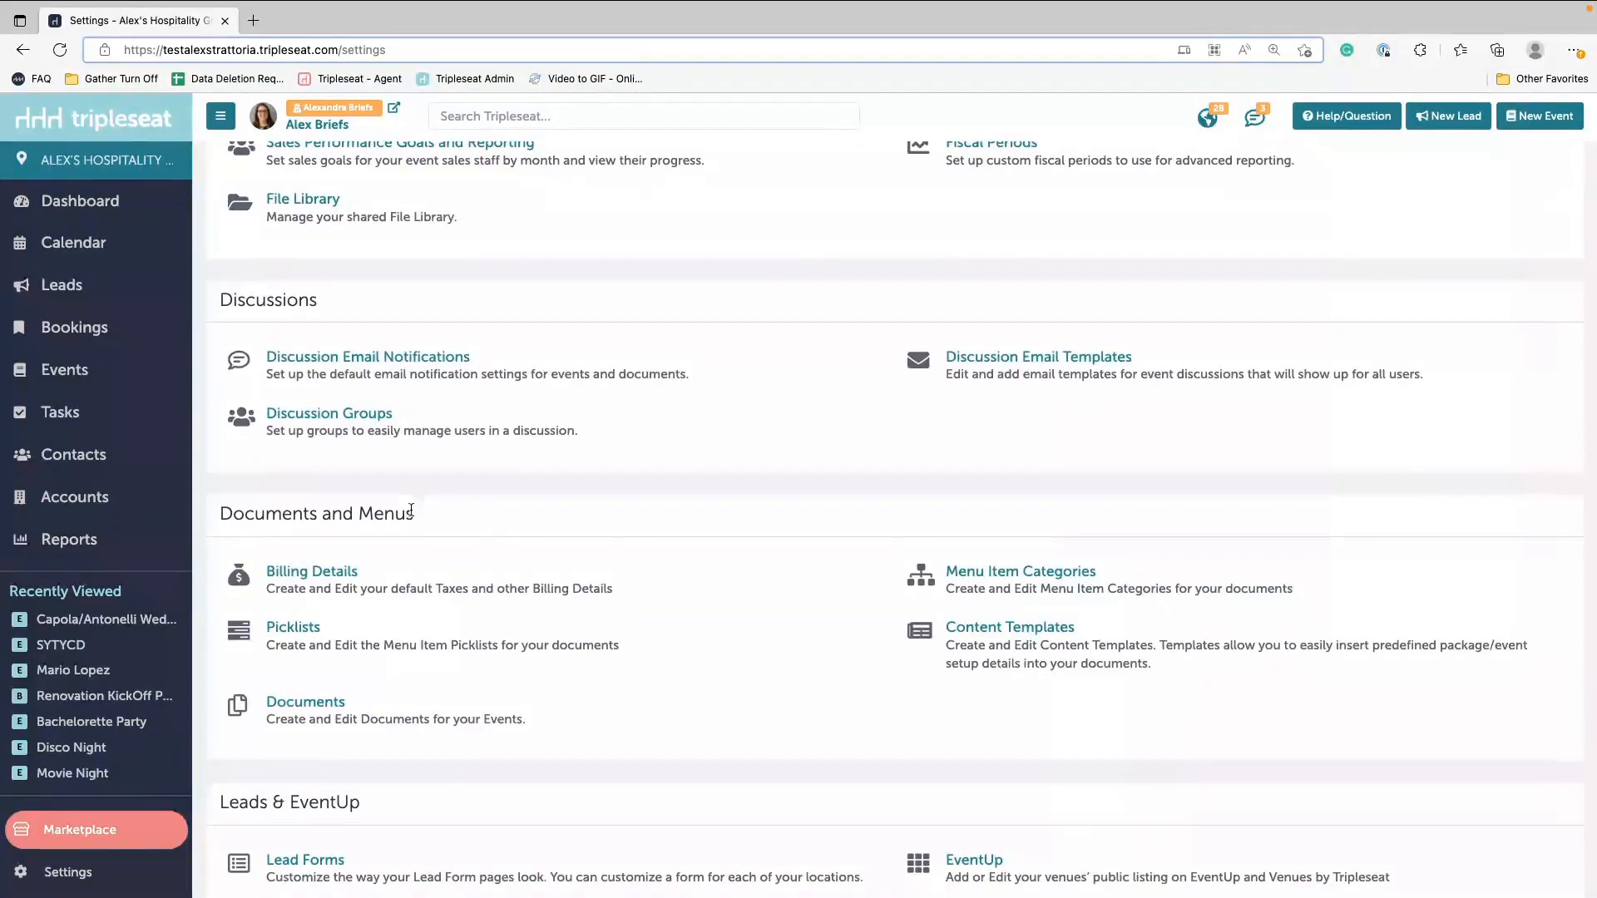
pyautogui.click(1044, 576)
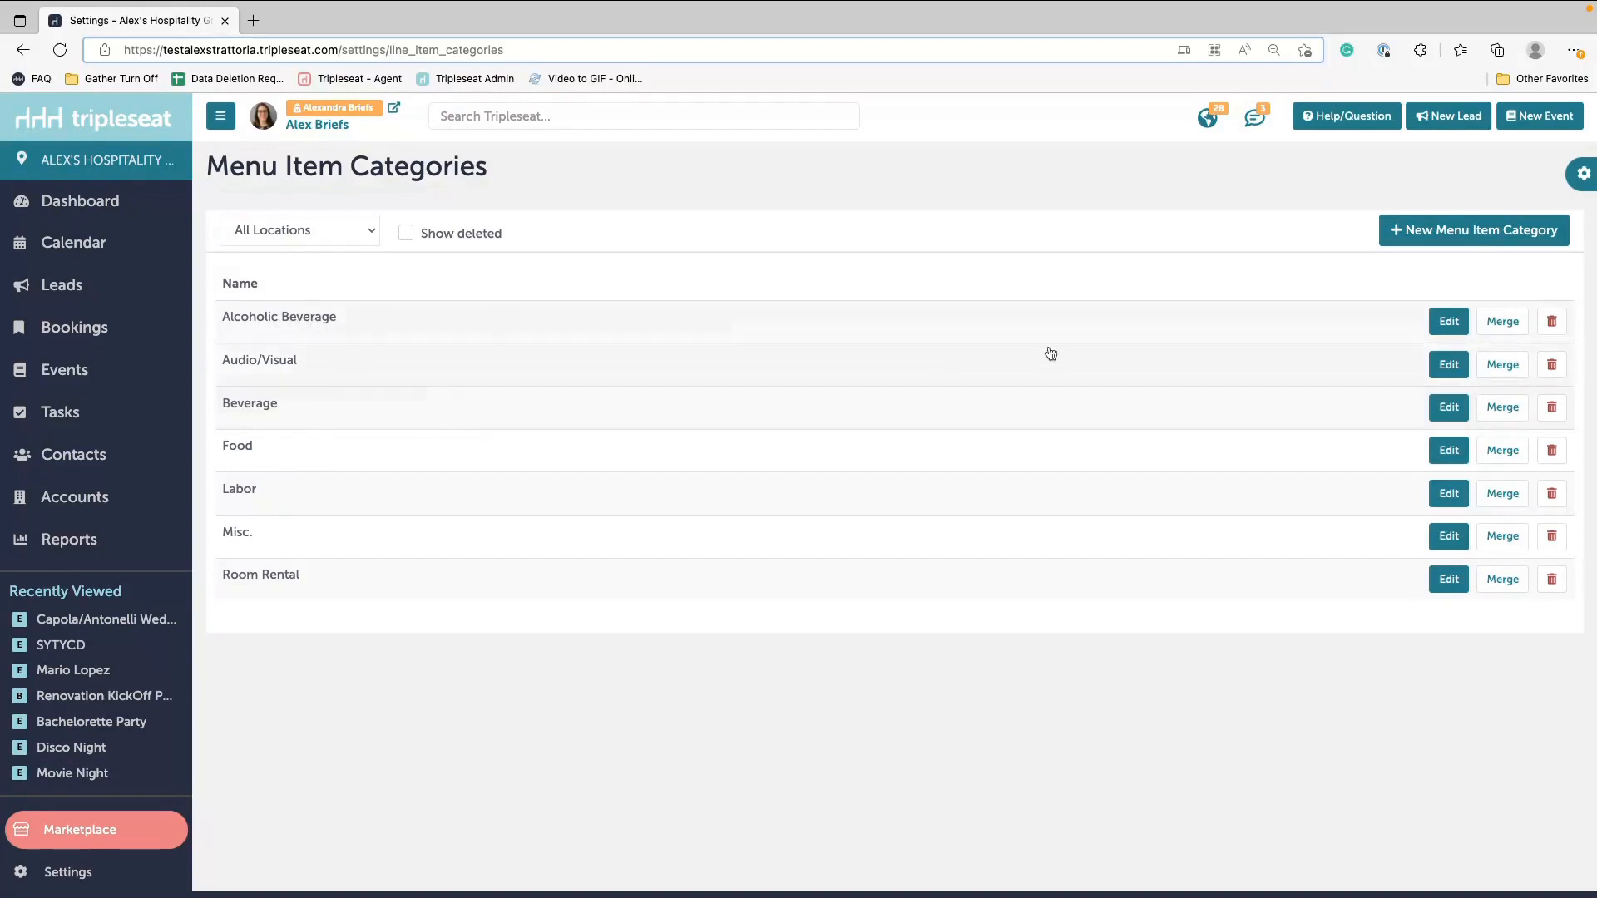
pyautogui.click(1448, 322)
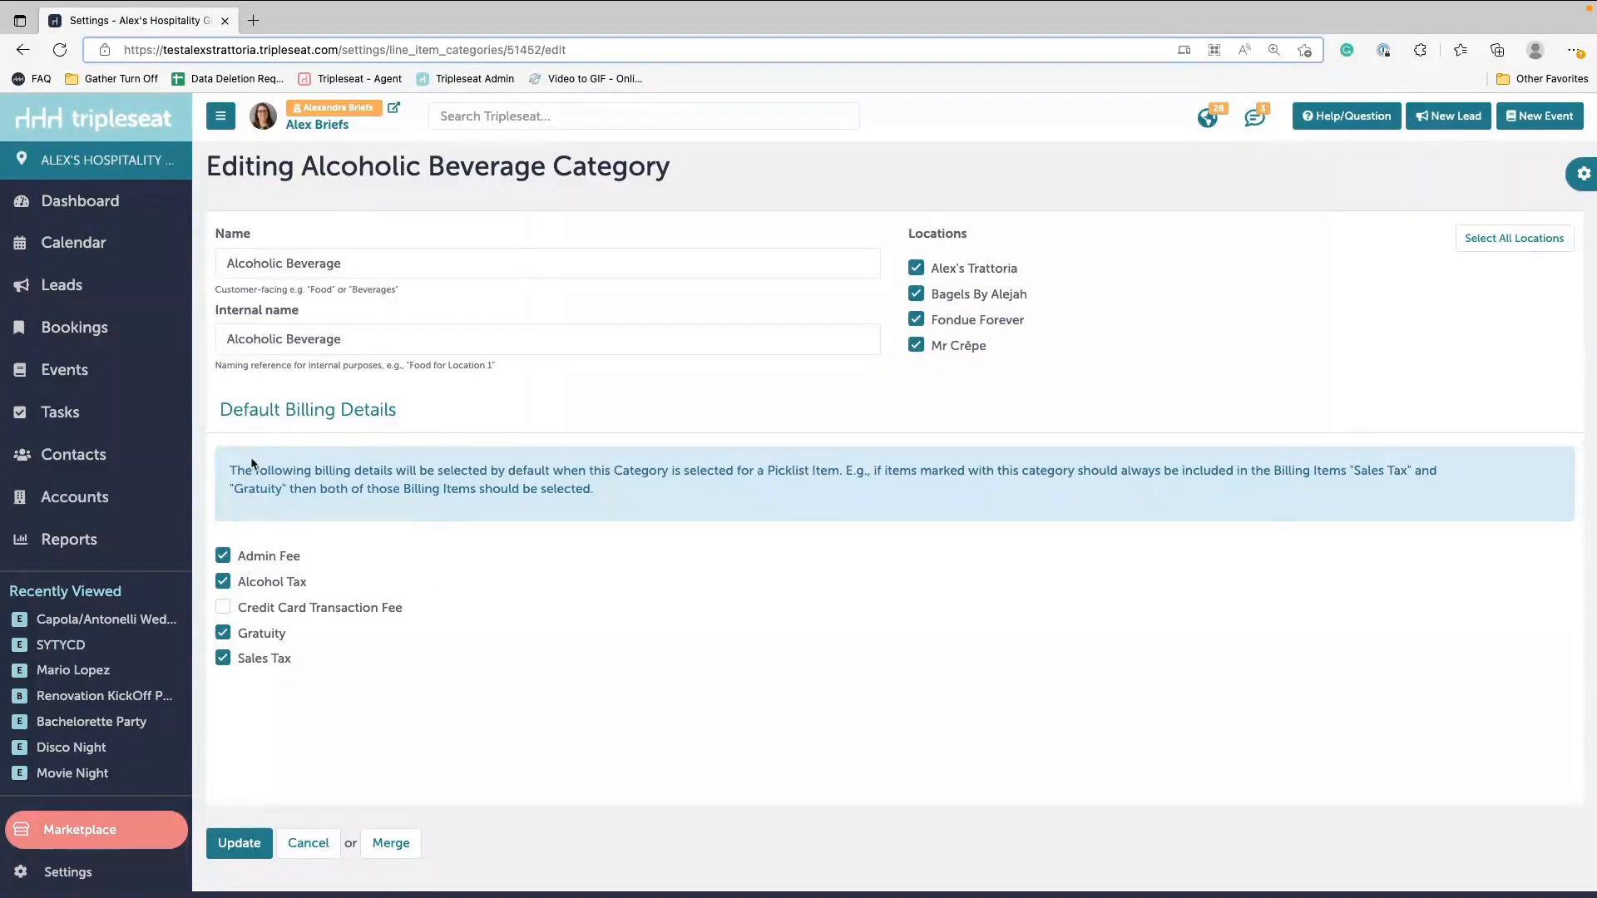
pyautogui.click(223, 607)
pyautogui.click(223, 608)
pyautogui.click(223, 608)
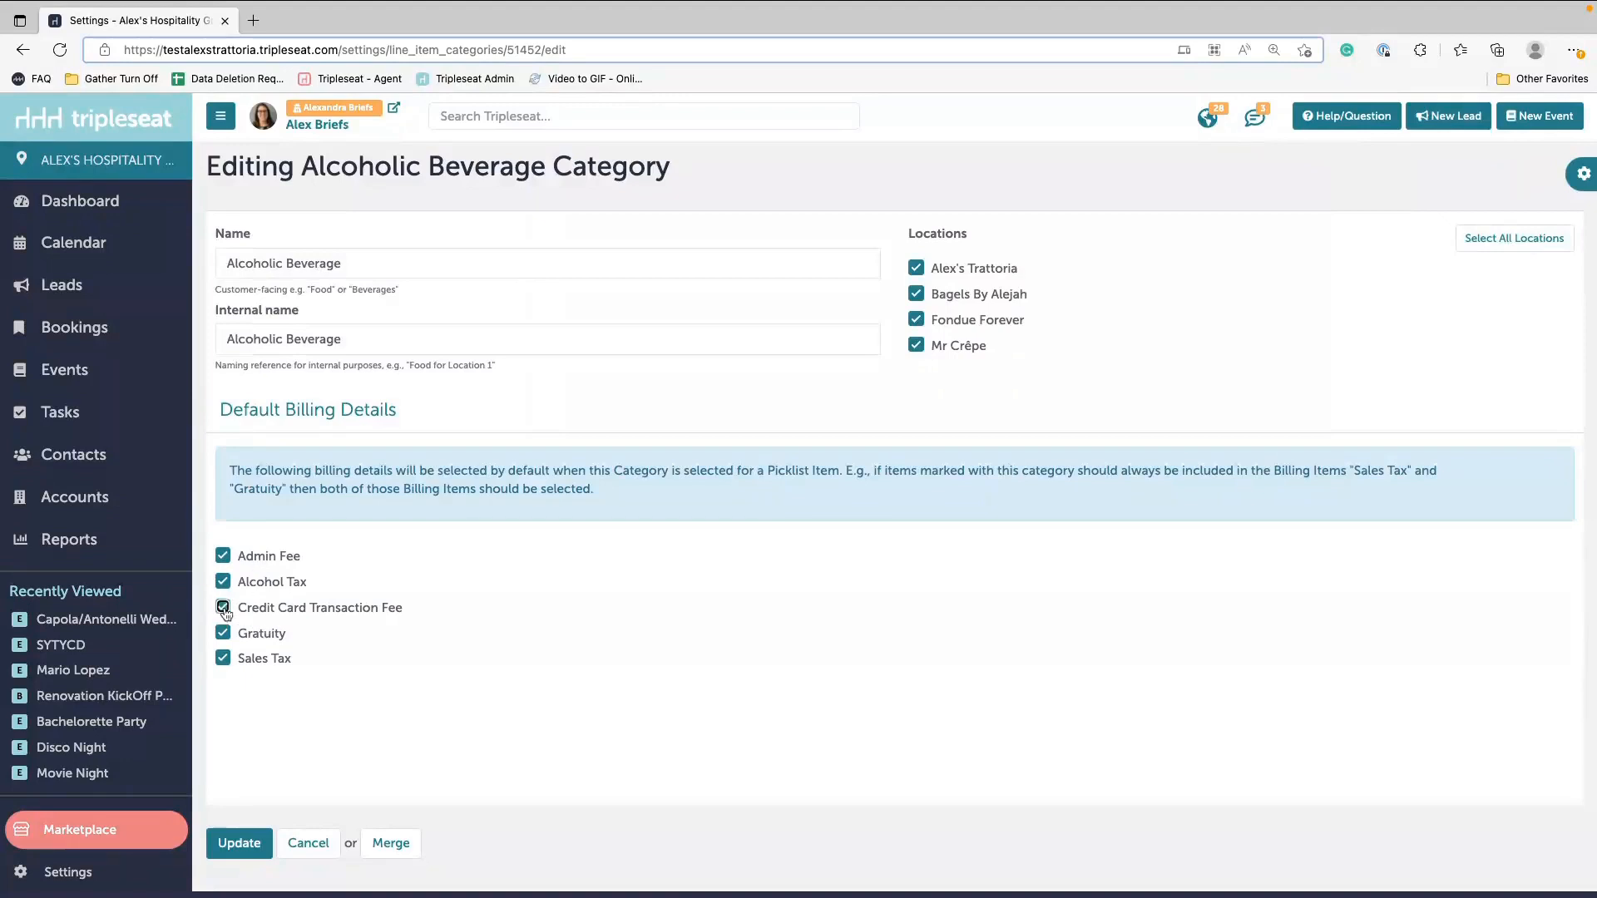
pyautogui.click(222, 843)
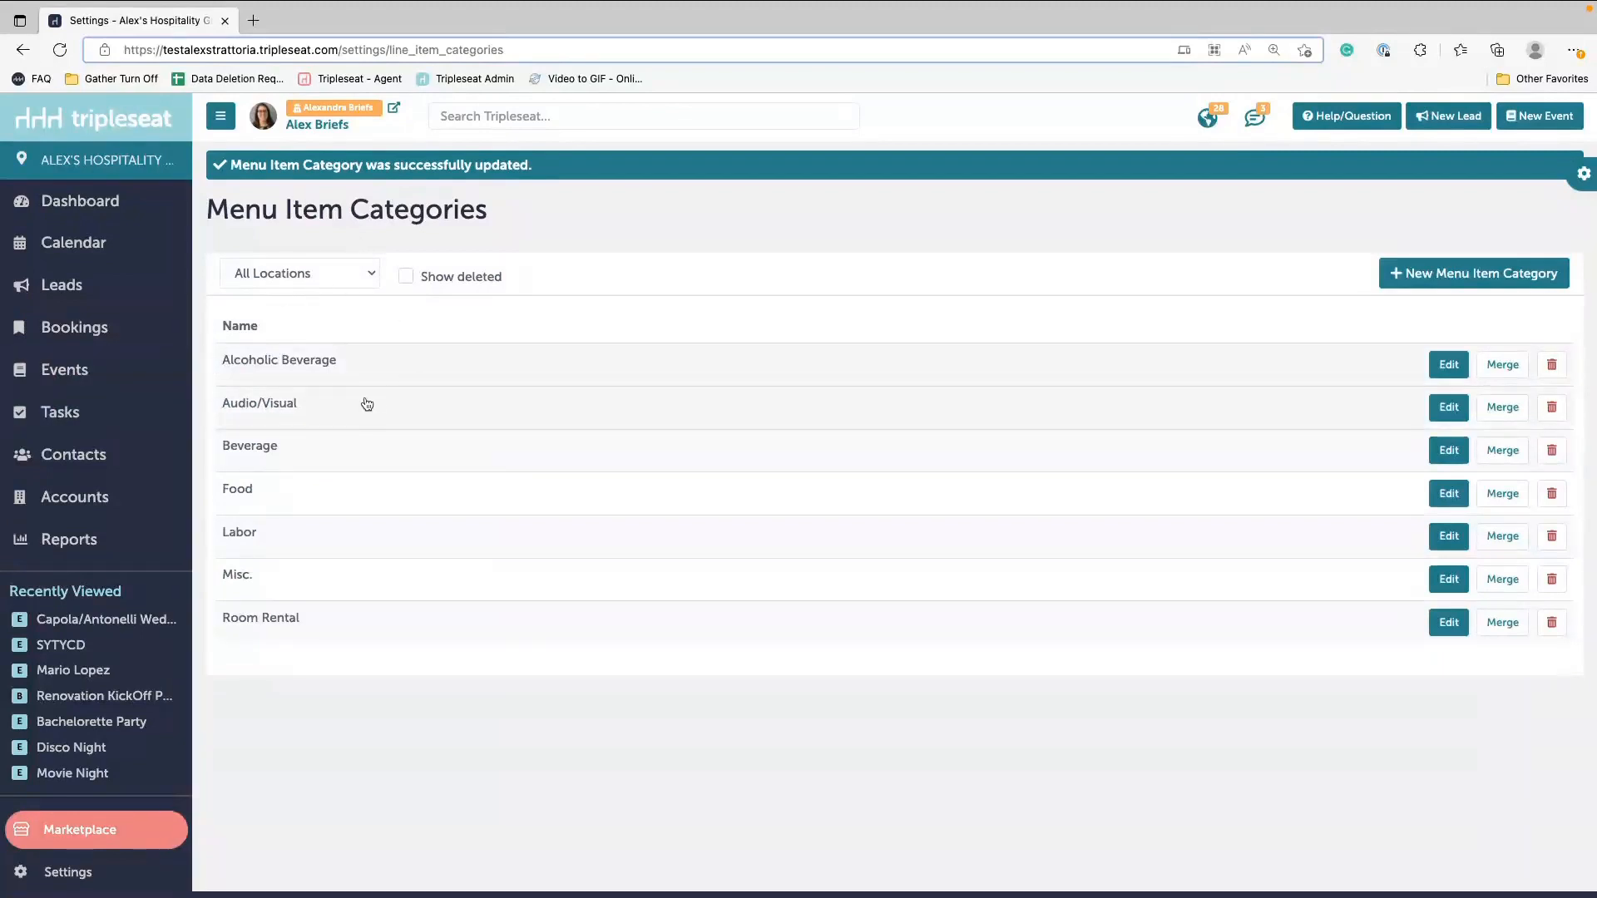
# Step: Add the Credit Card Transaction Fee to the Audio/Visual and Beverage menu item categories, saving each
pyautogui.click(1447, 408)
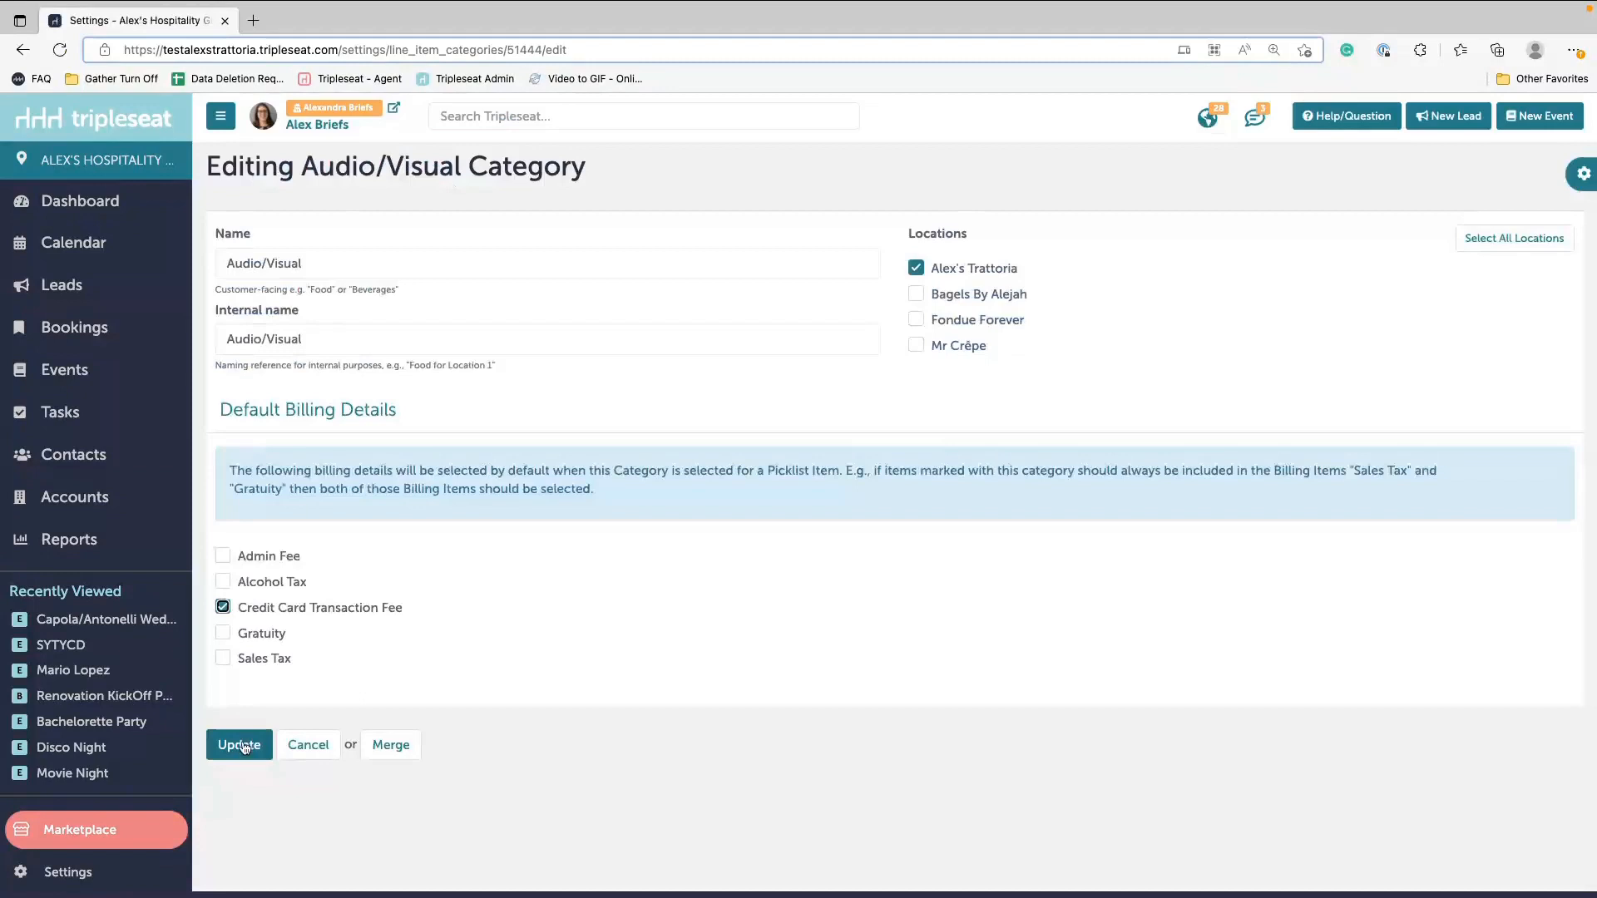
pyautogui.click(244, 747)
pyautogui.click(262, 450)
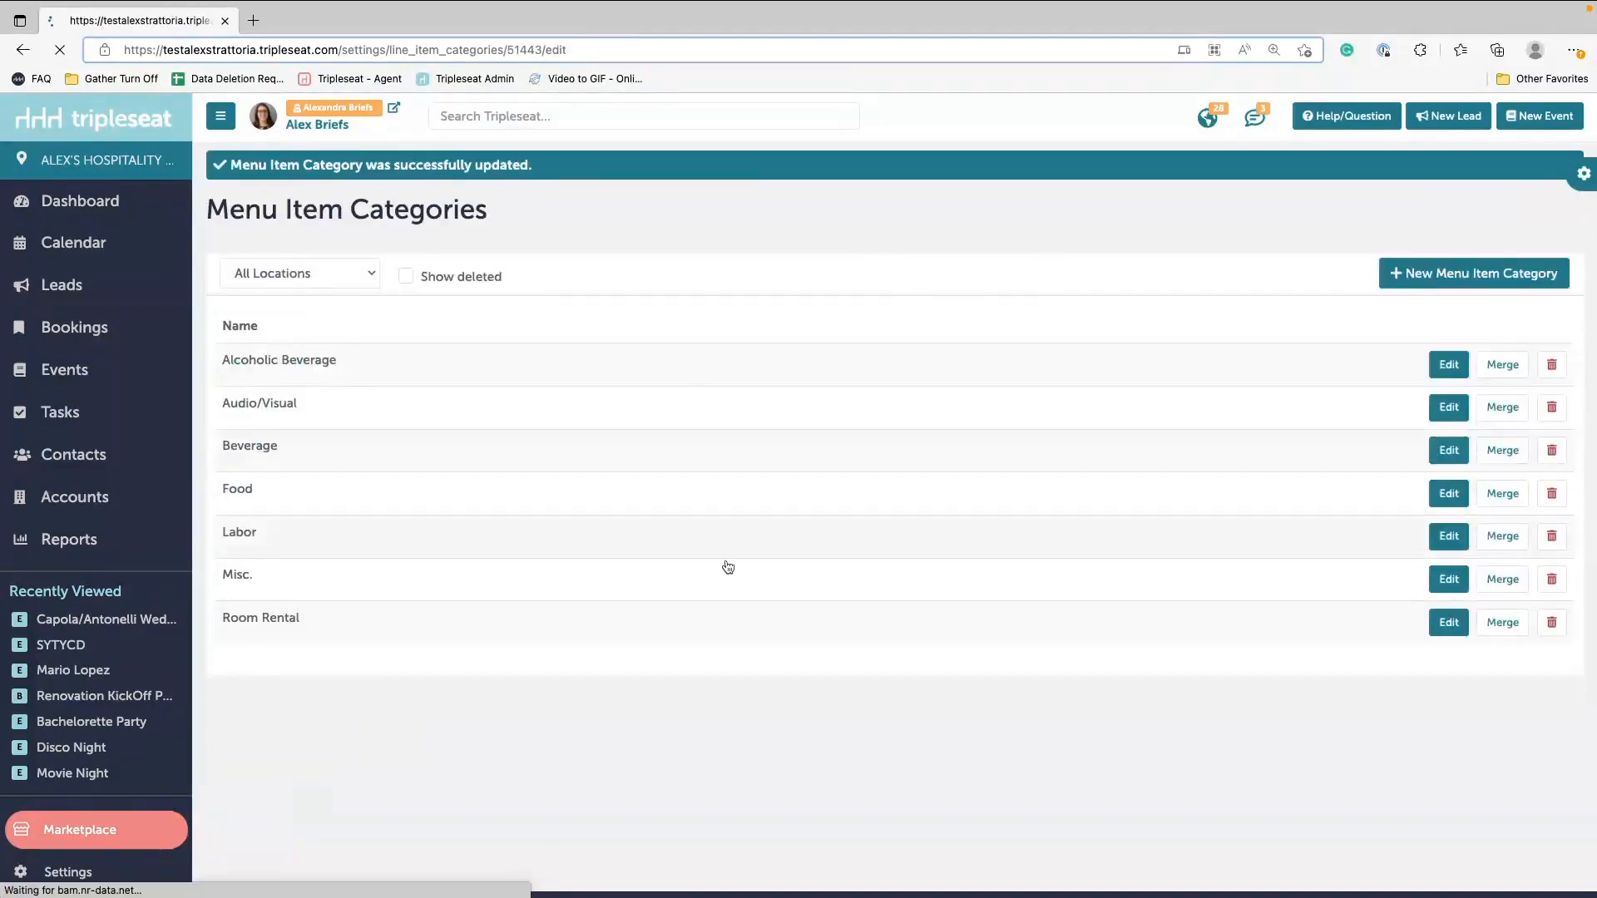
pyautogui.click(241, 612)
pyautogui.click(235, 769)
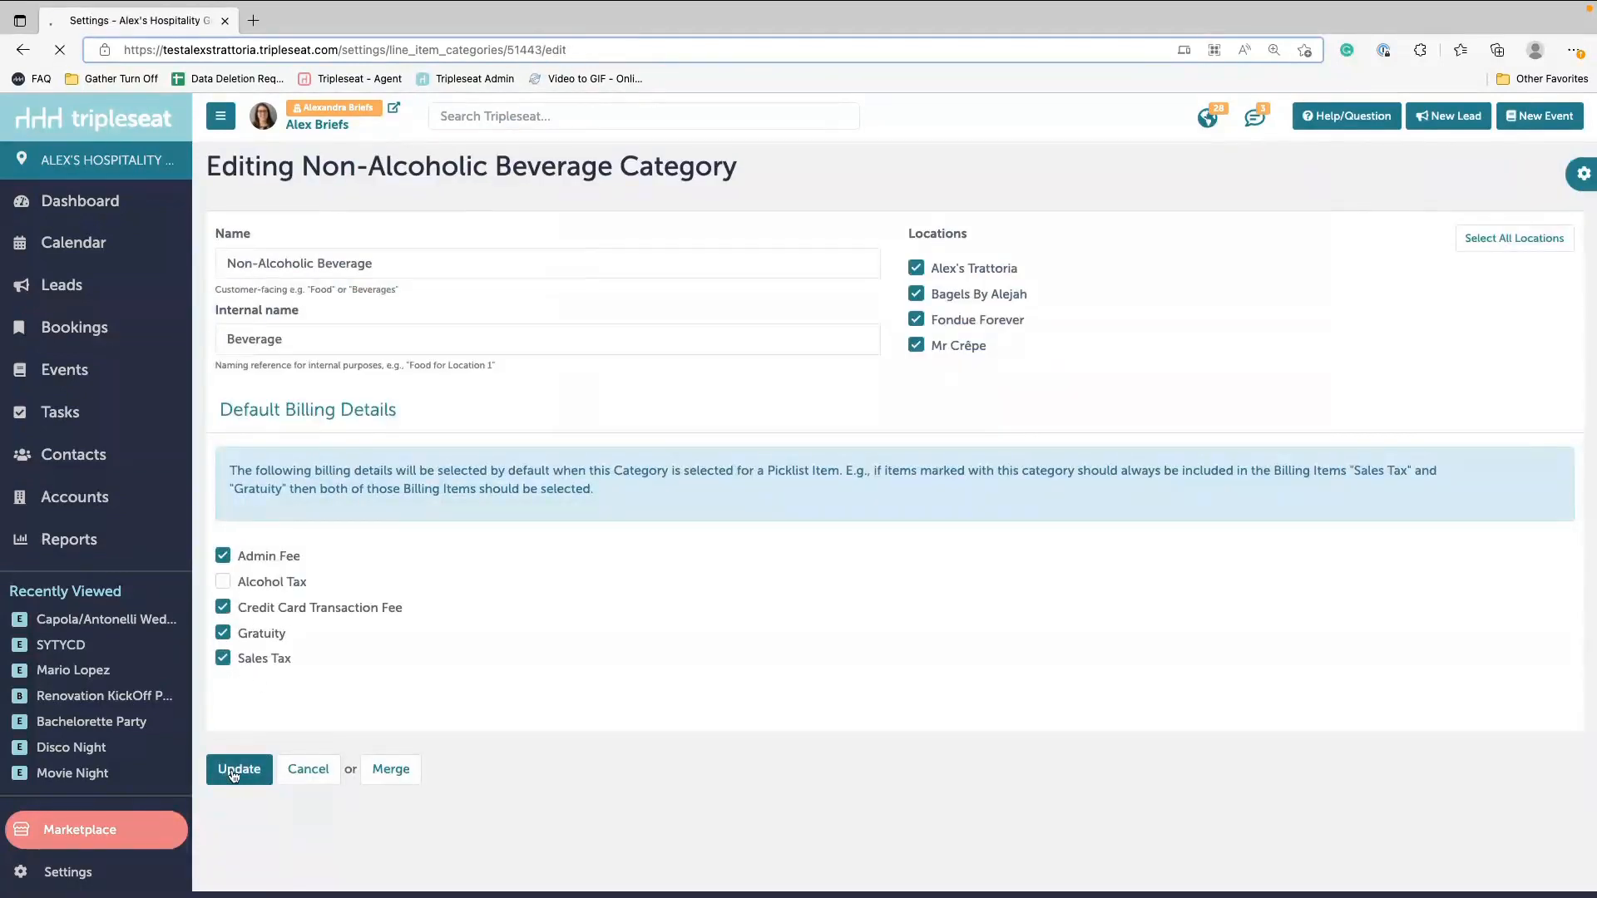
# Step: Add the Credit Card Transaction Fee to the Food and Labor menu item categories, saving each
pyautogui.click(325, 491)
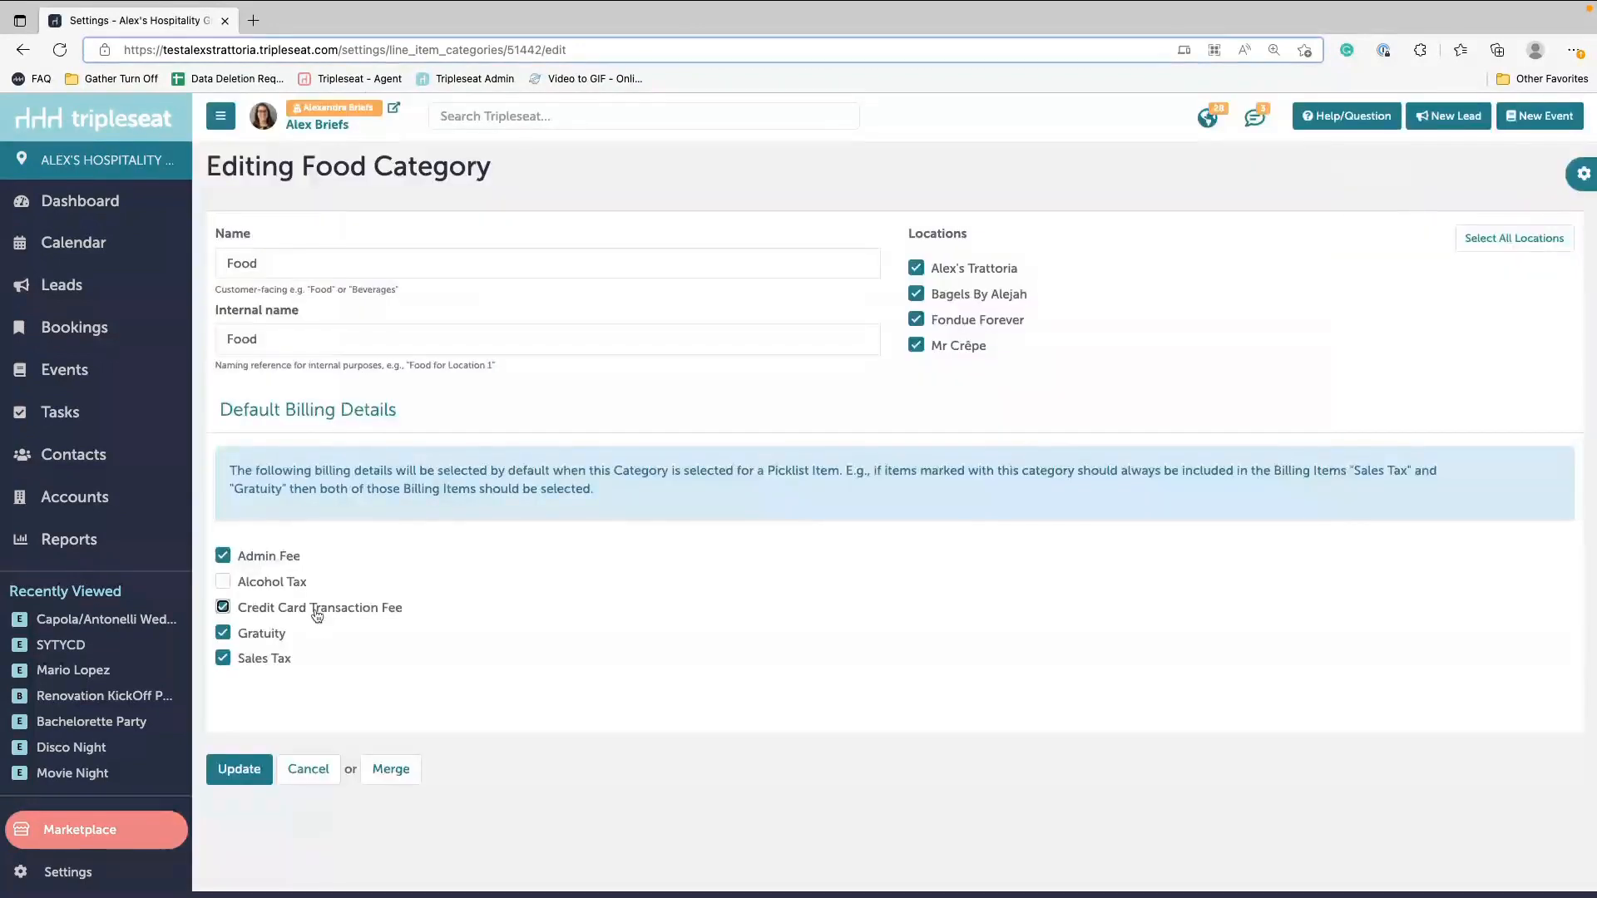
pyautogui.press('Return')
pyautogui.click(314, 535)
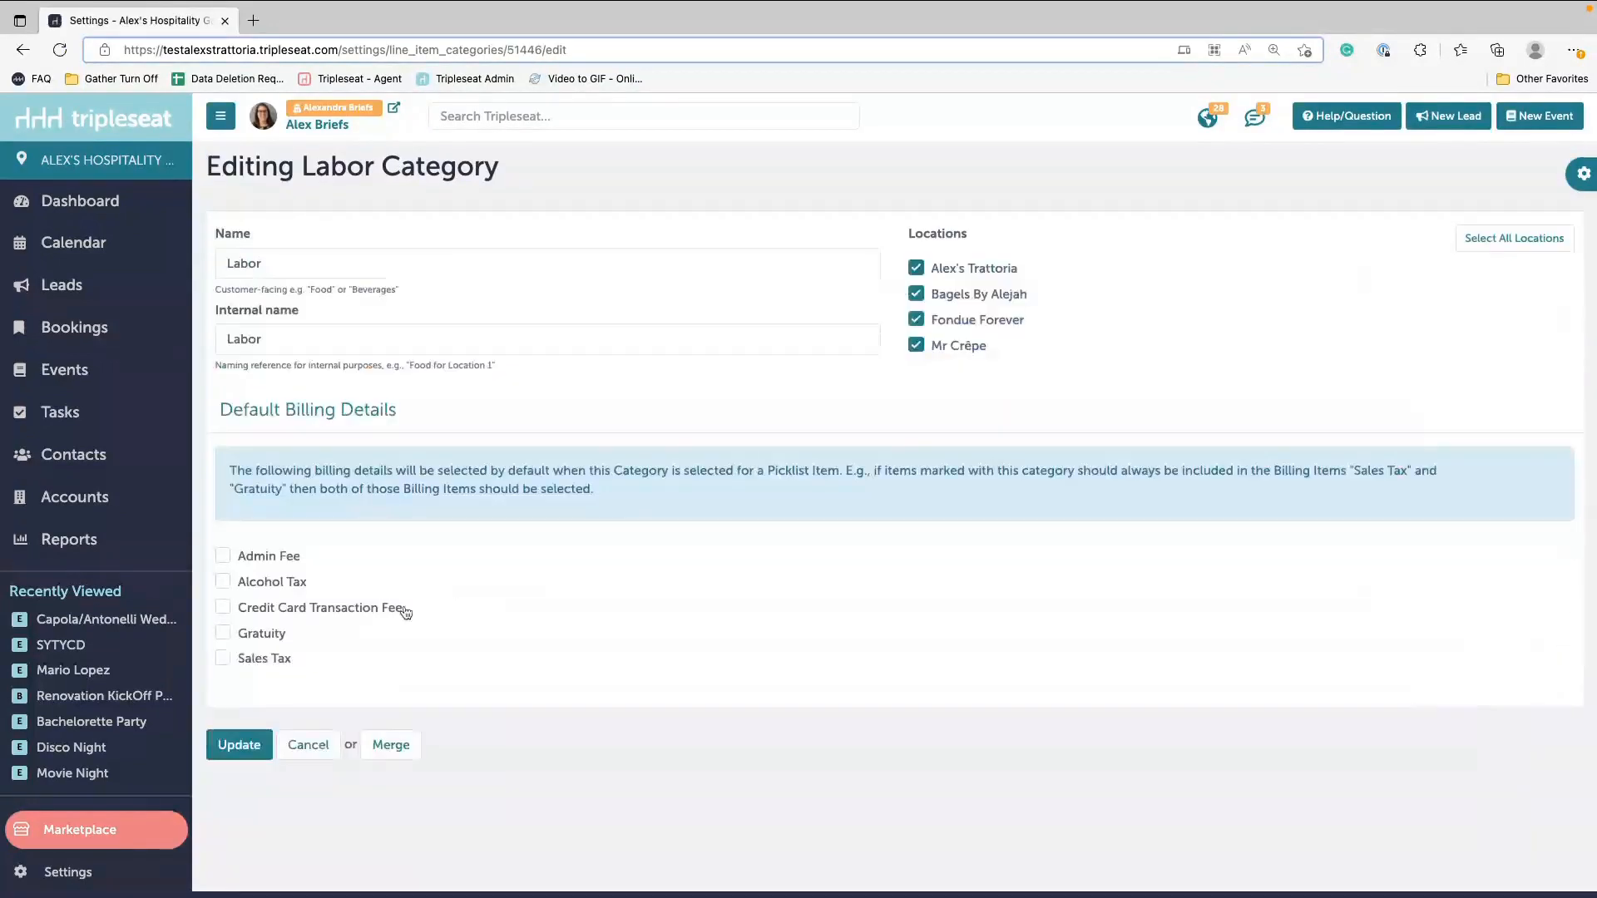
pyautogui.click(279, 609)
pyautogui.click(240, 746)
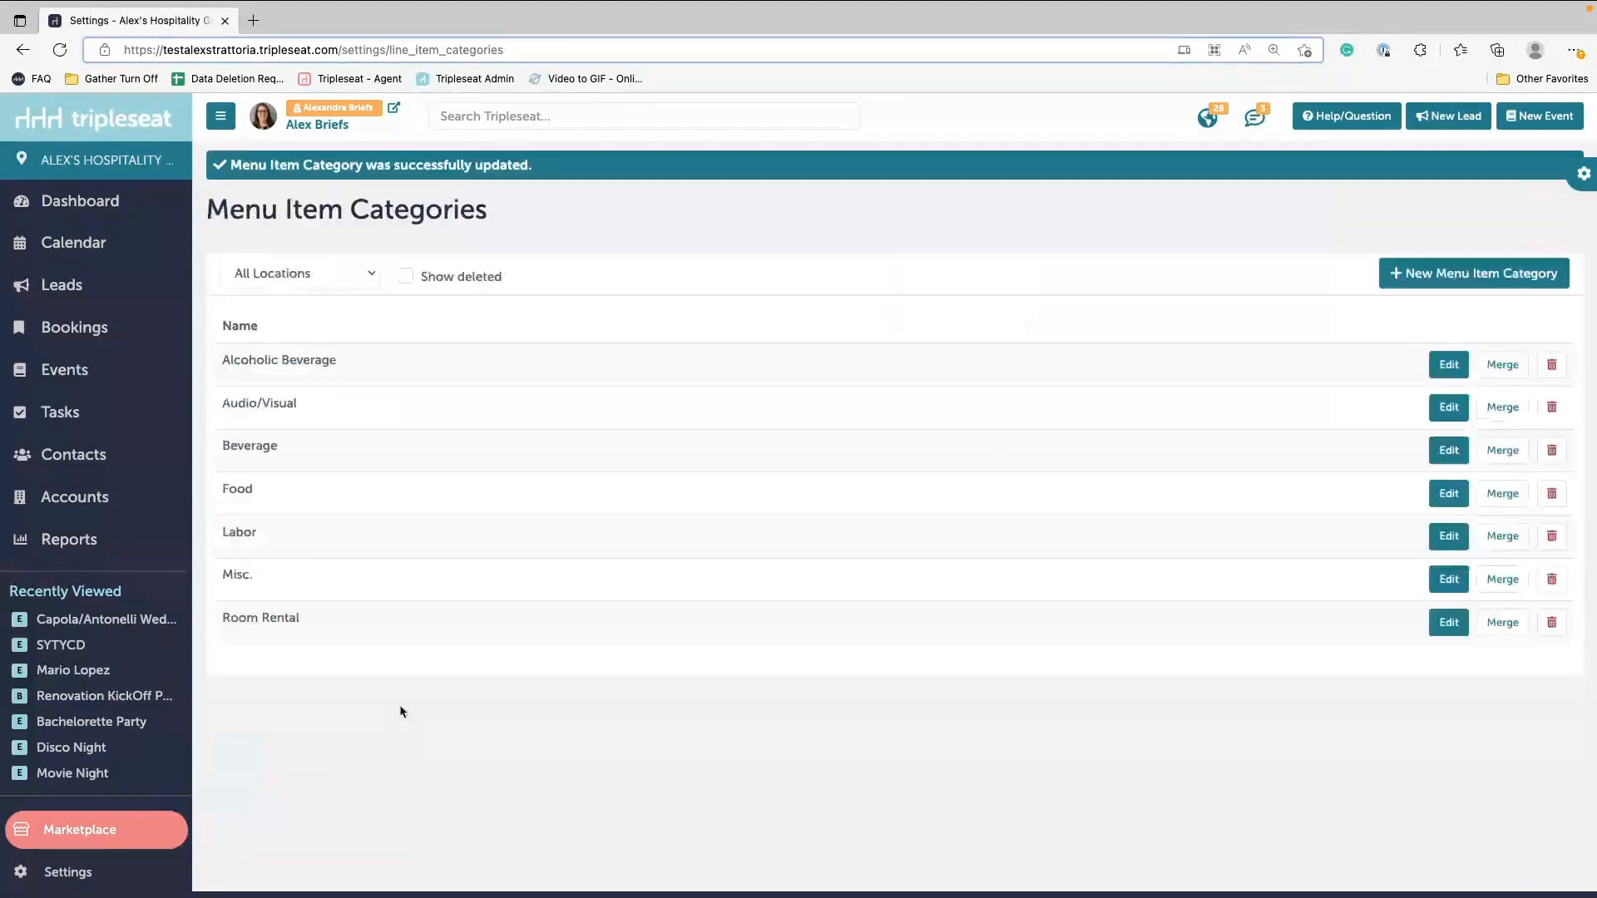
# Step: Add the Credit Card Transaction Fee to the Misc. and Room Rental menu item categories, saving each
pyautogui.click(285, 586)
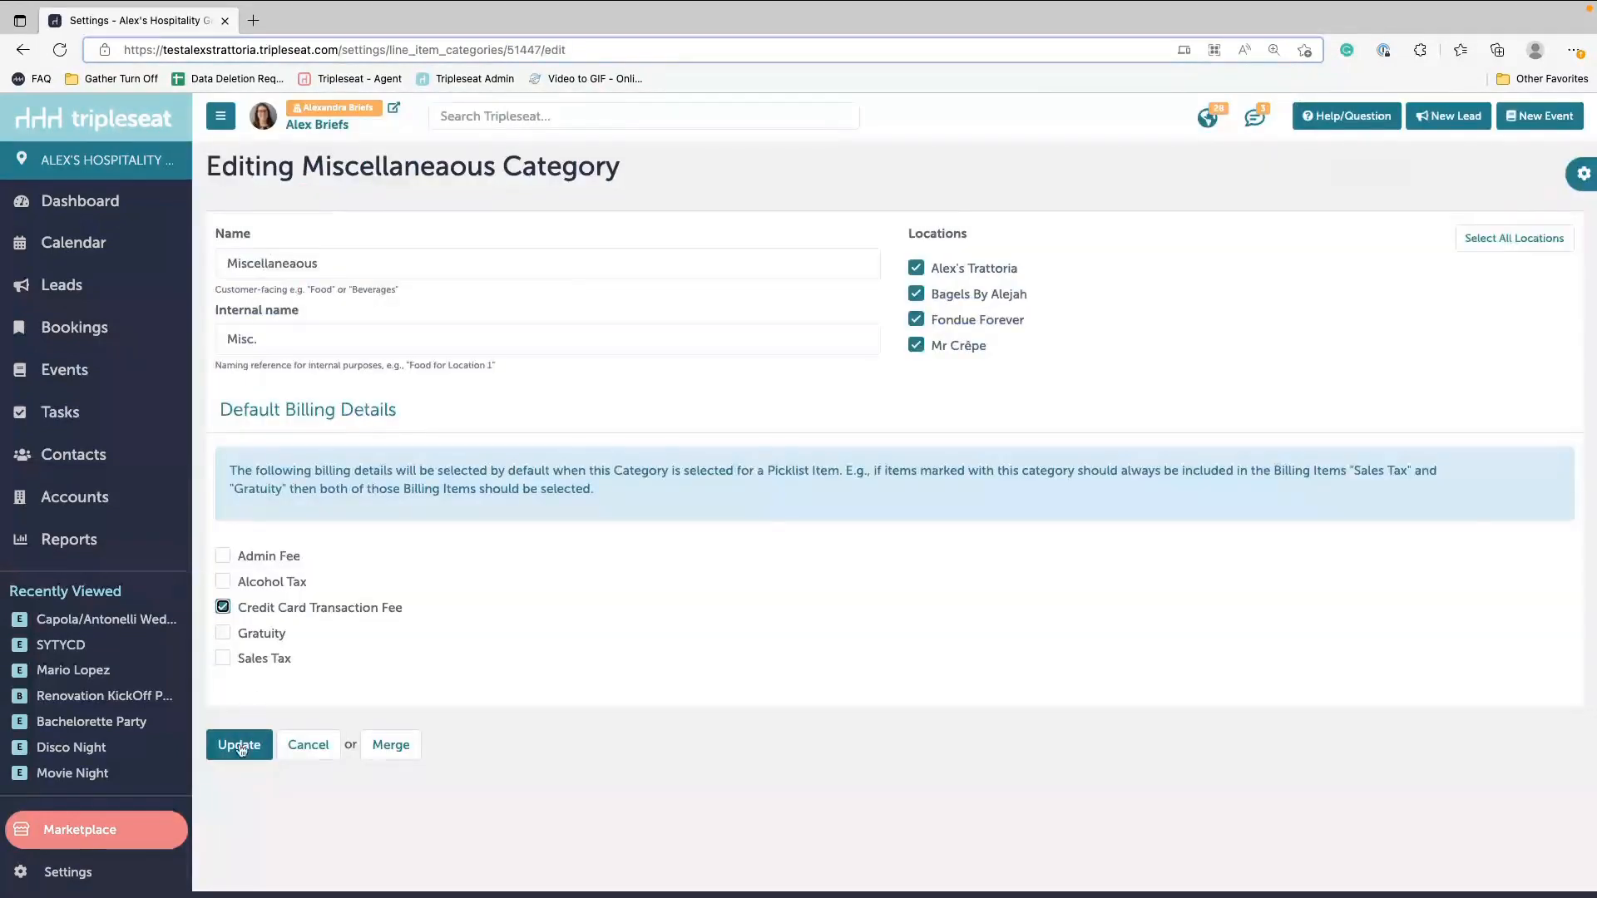
pyautogui.click(240, 746)
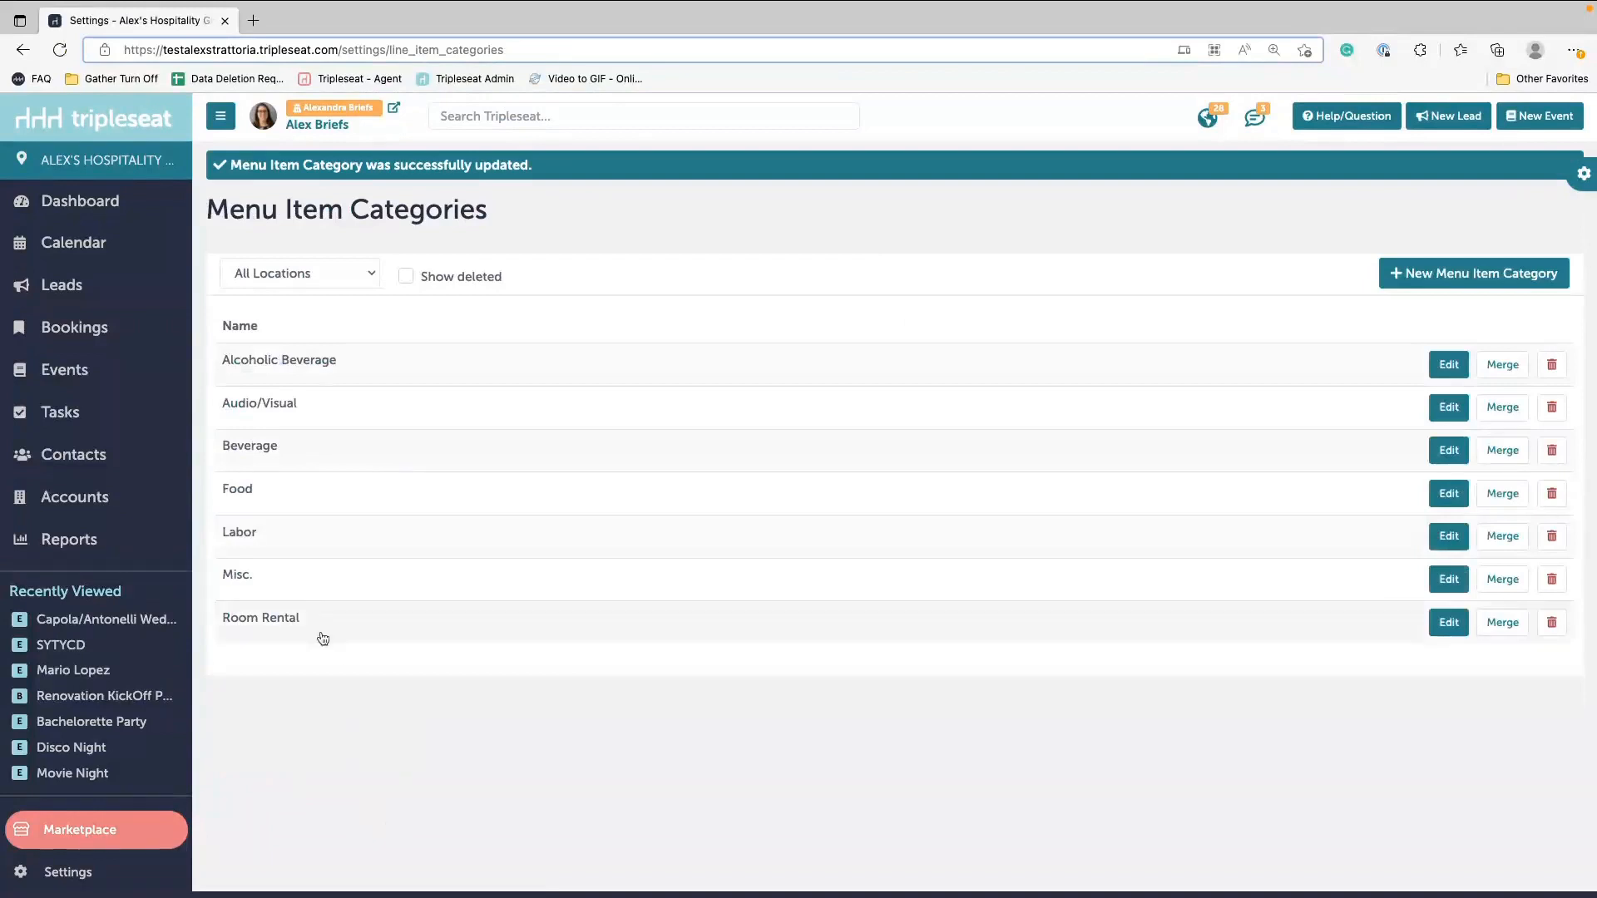
pyautogui.click(287, 619)
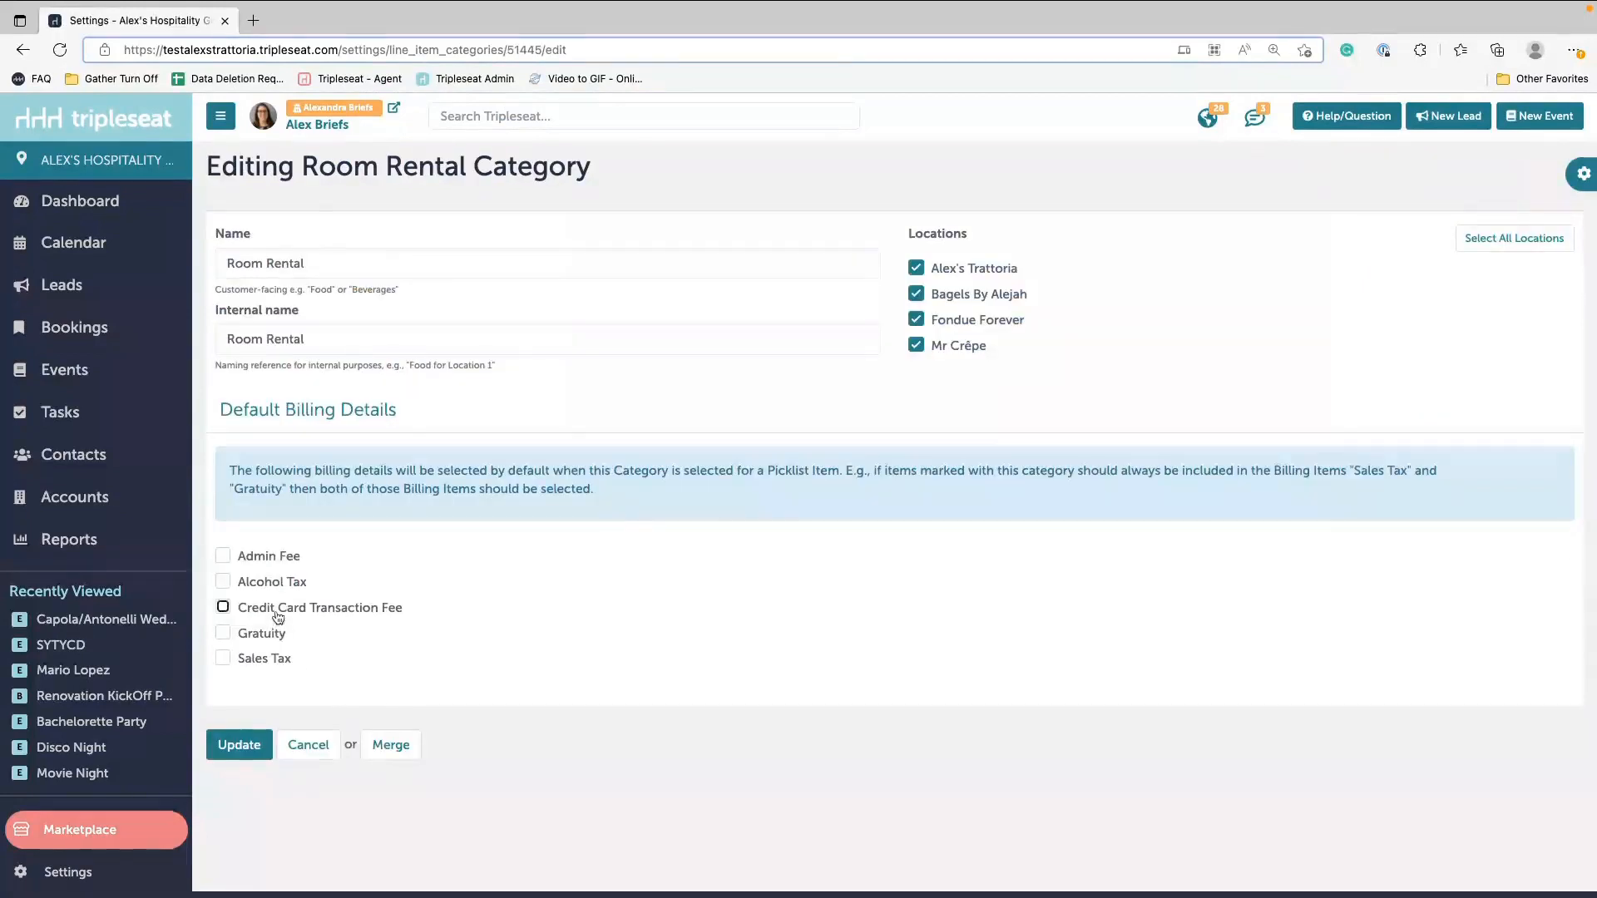
pyautogui.click(222, 608)
pyautogui.click(229, 746)
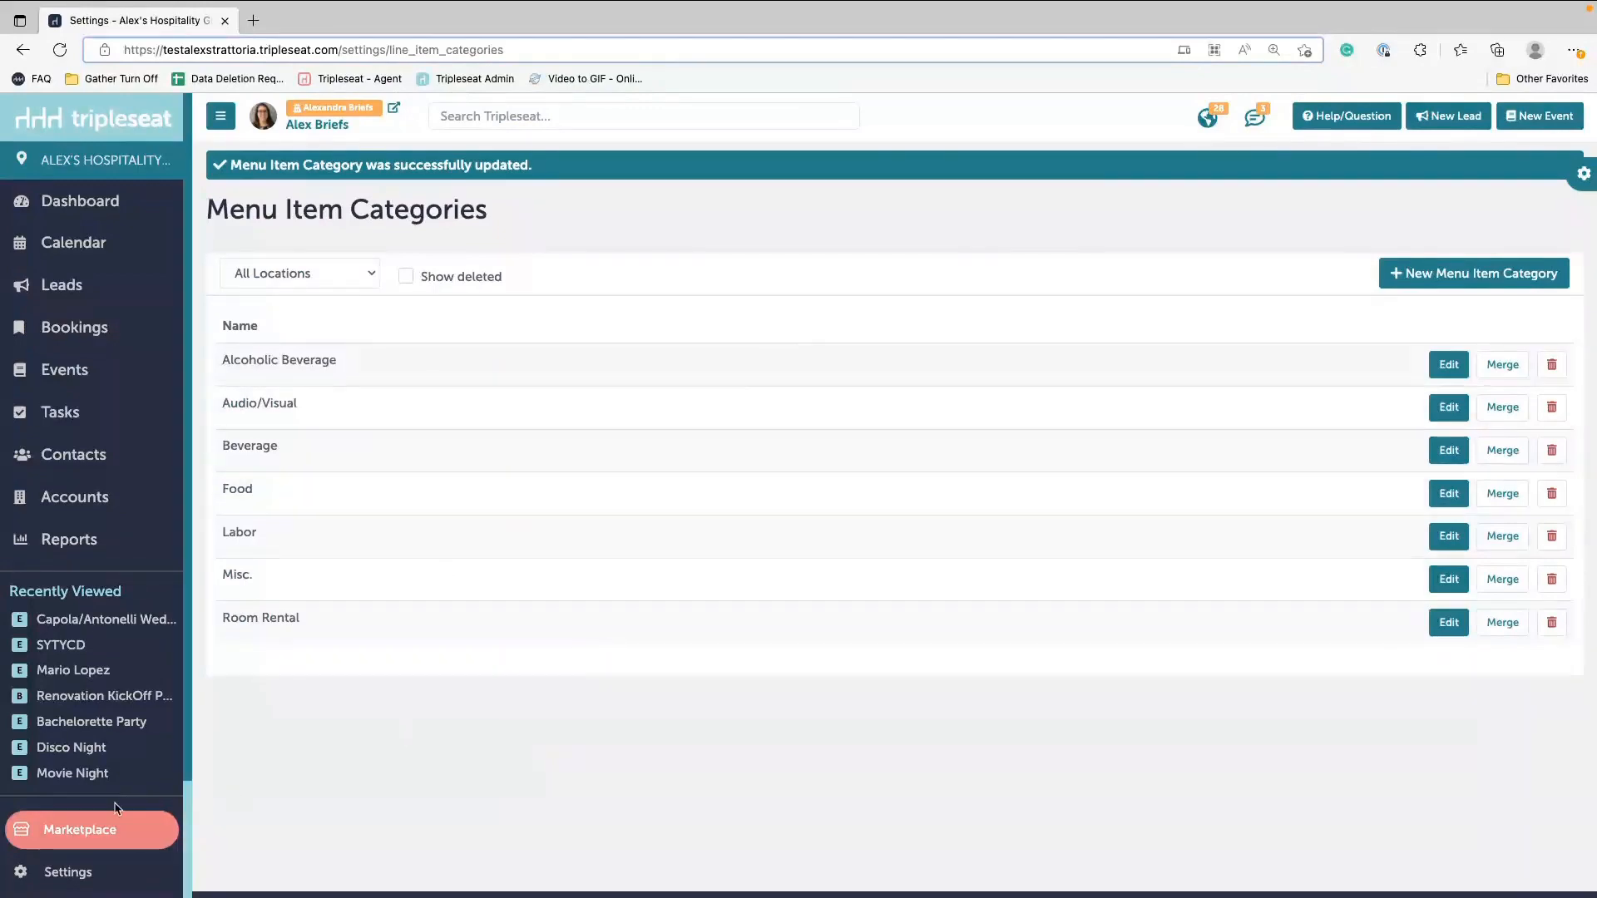
# Step: In the picklist settings, copy the A La Carte Dinner Menu picklist and place the copy directly below the original
pyautogui.click(97, 877)
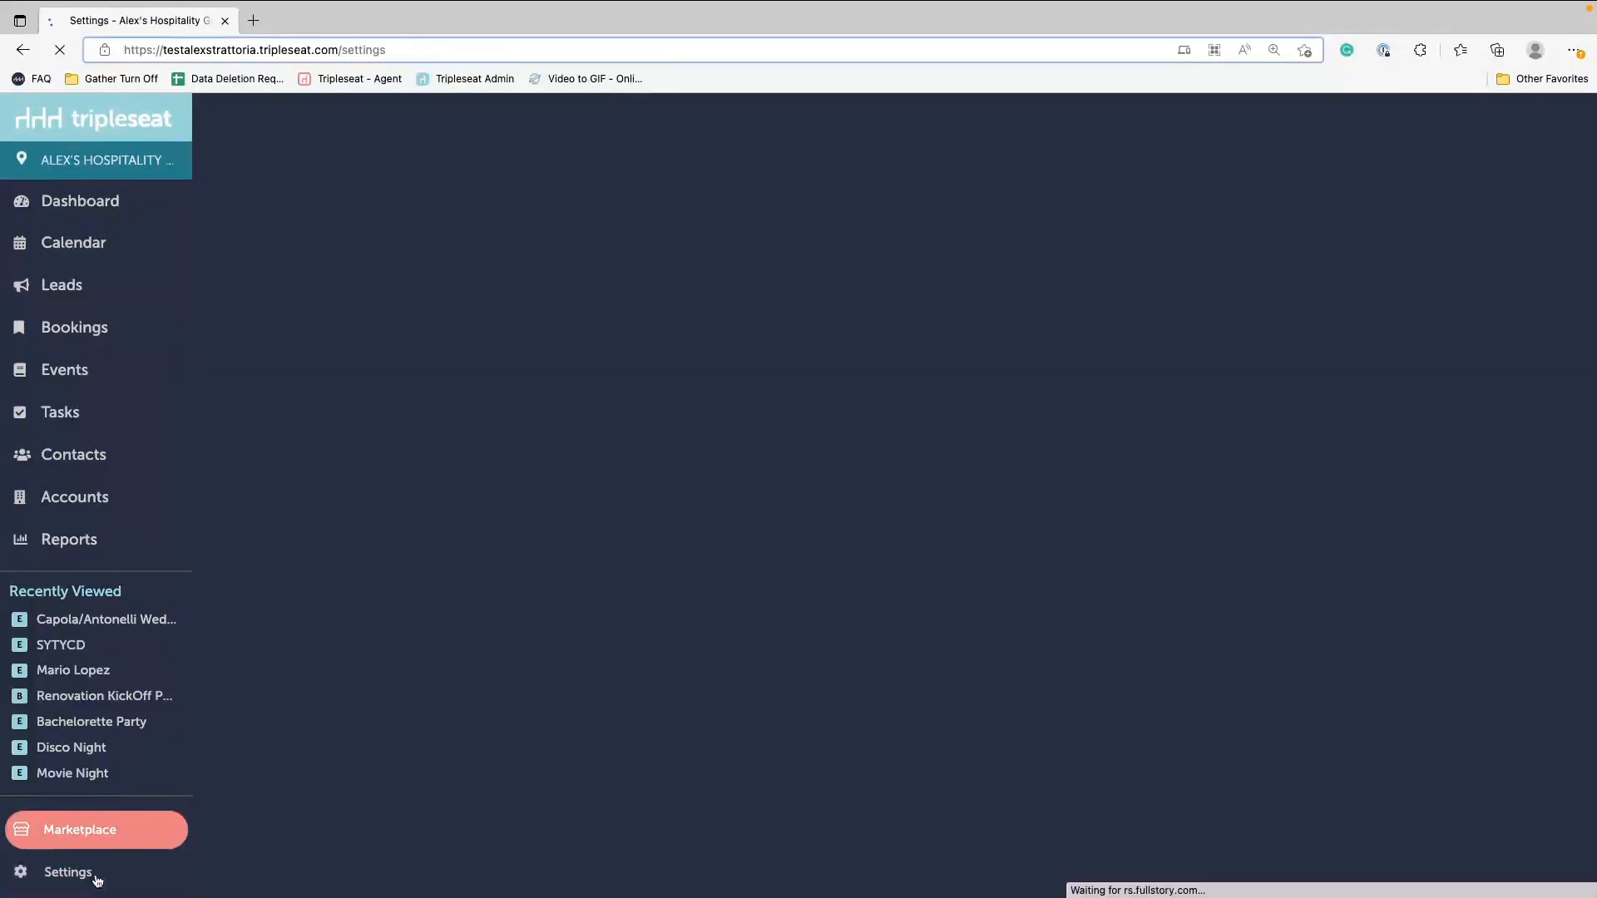
pyautogui.scroll(-3, 652, 722)
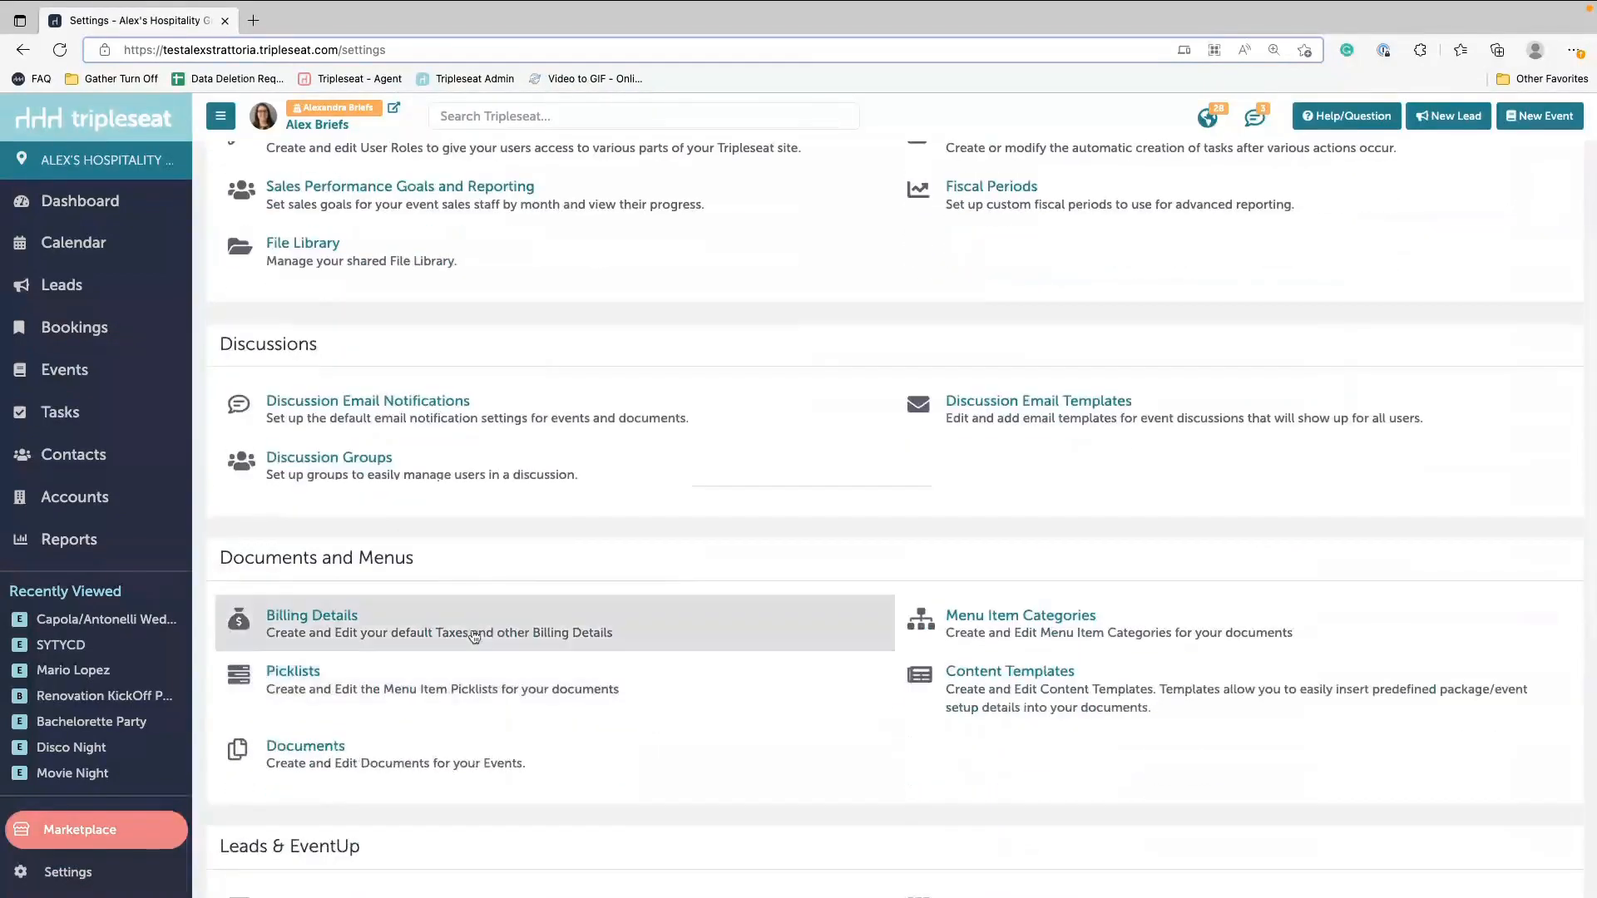
pyautogui.click(290, 677)
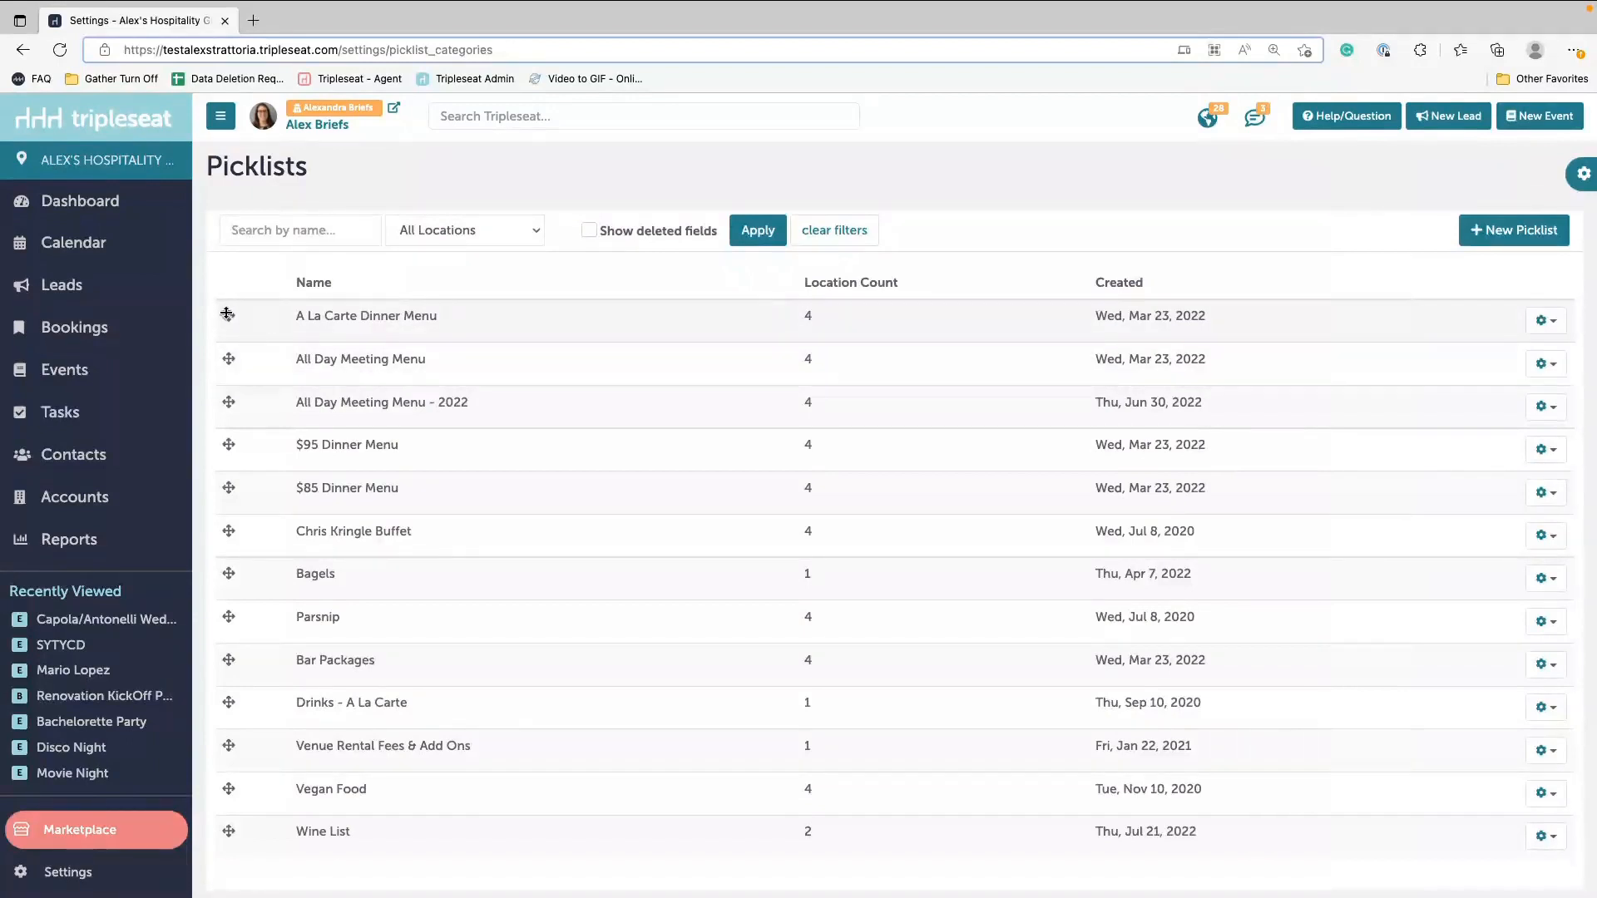
pyautogui.moveTo(230, 317)
pyautogui.mouseDown()
pyautogui.moveTo(228, 378)
pyautogui.moveTo(228, 317)
pyautogui.mouseUp()
pyautogui.click(1540, 320)
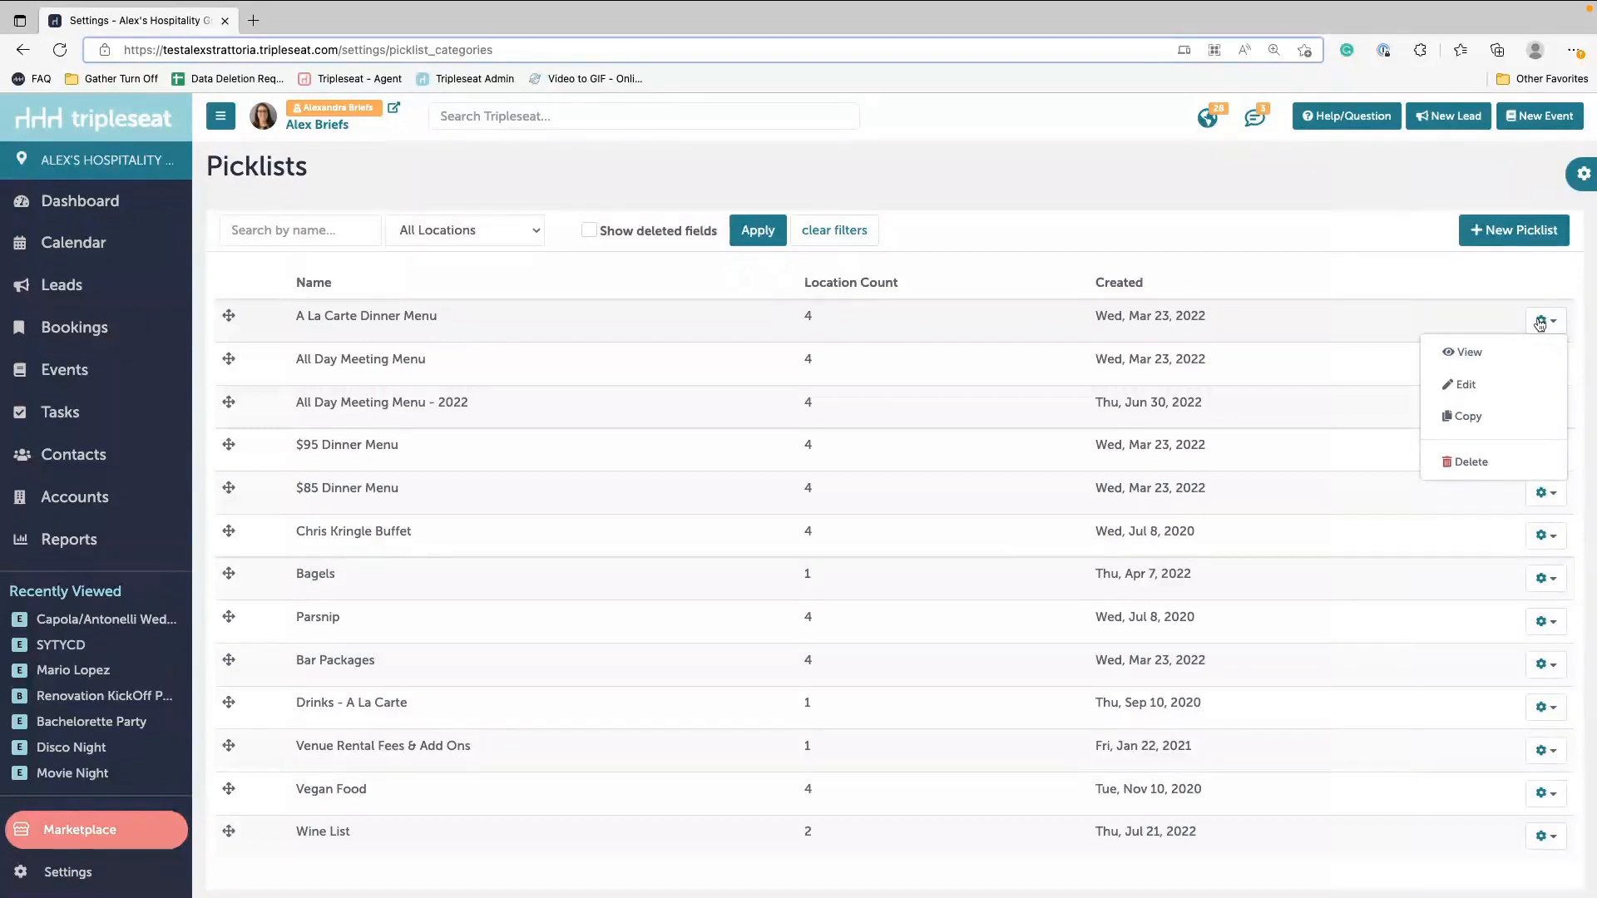
pyautogui.click(1540, 323)
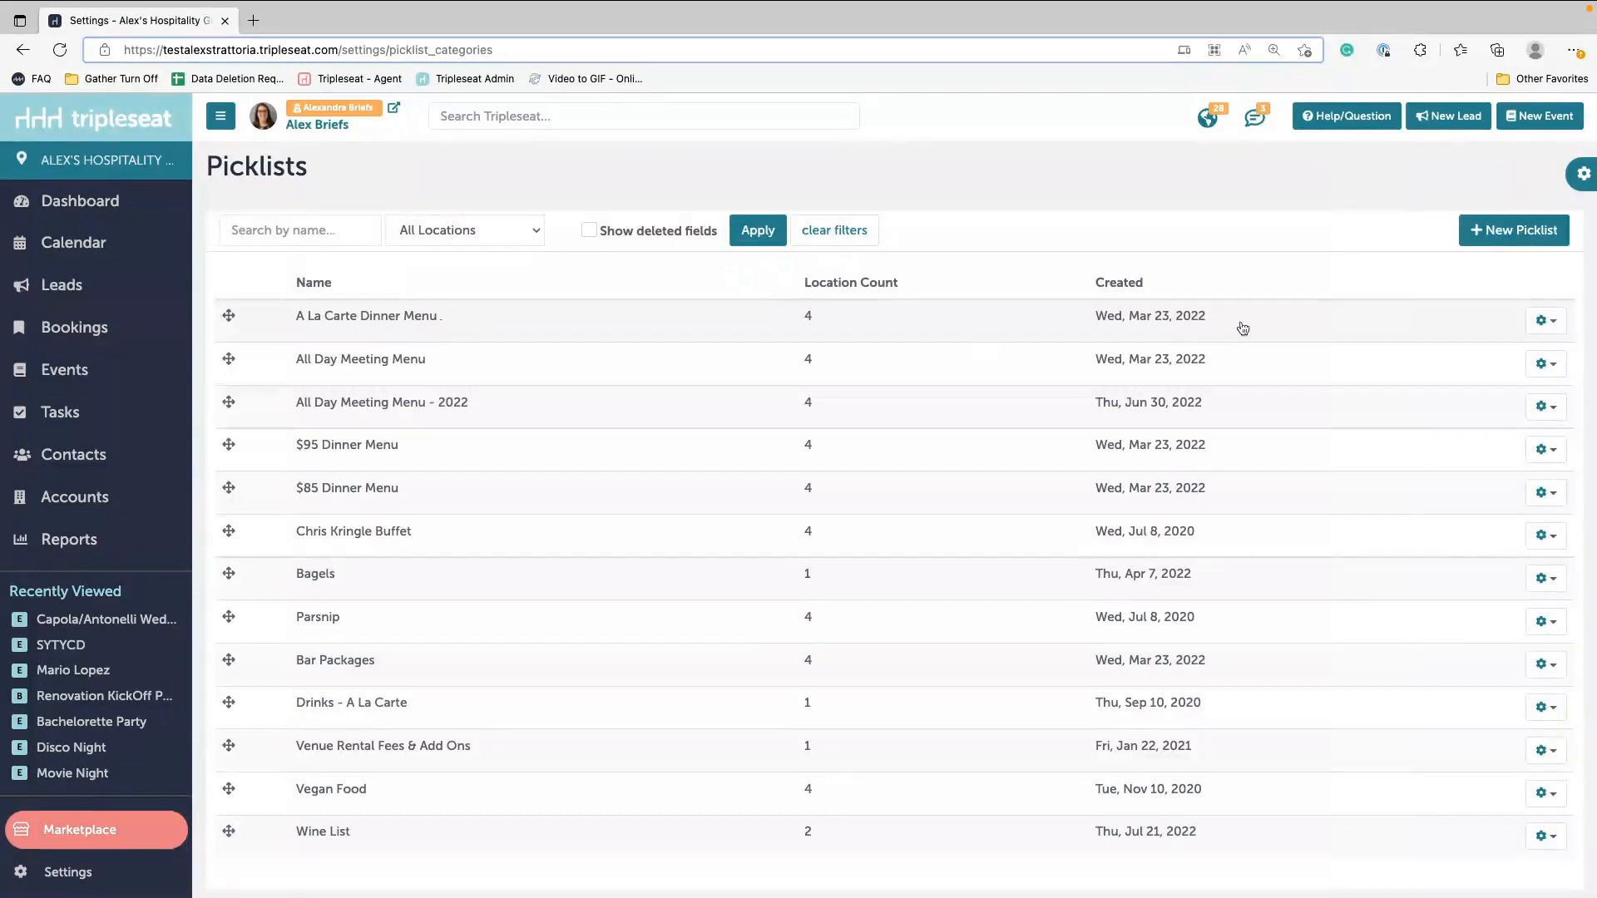
pyautogui.click(1542, 322)
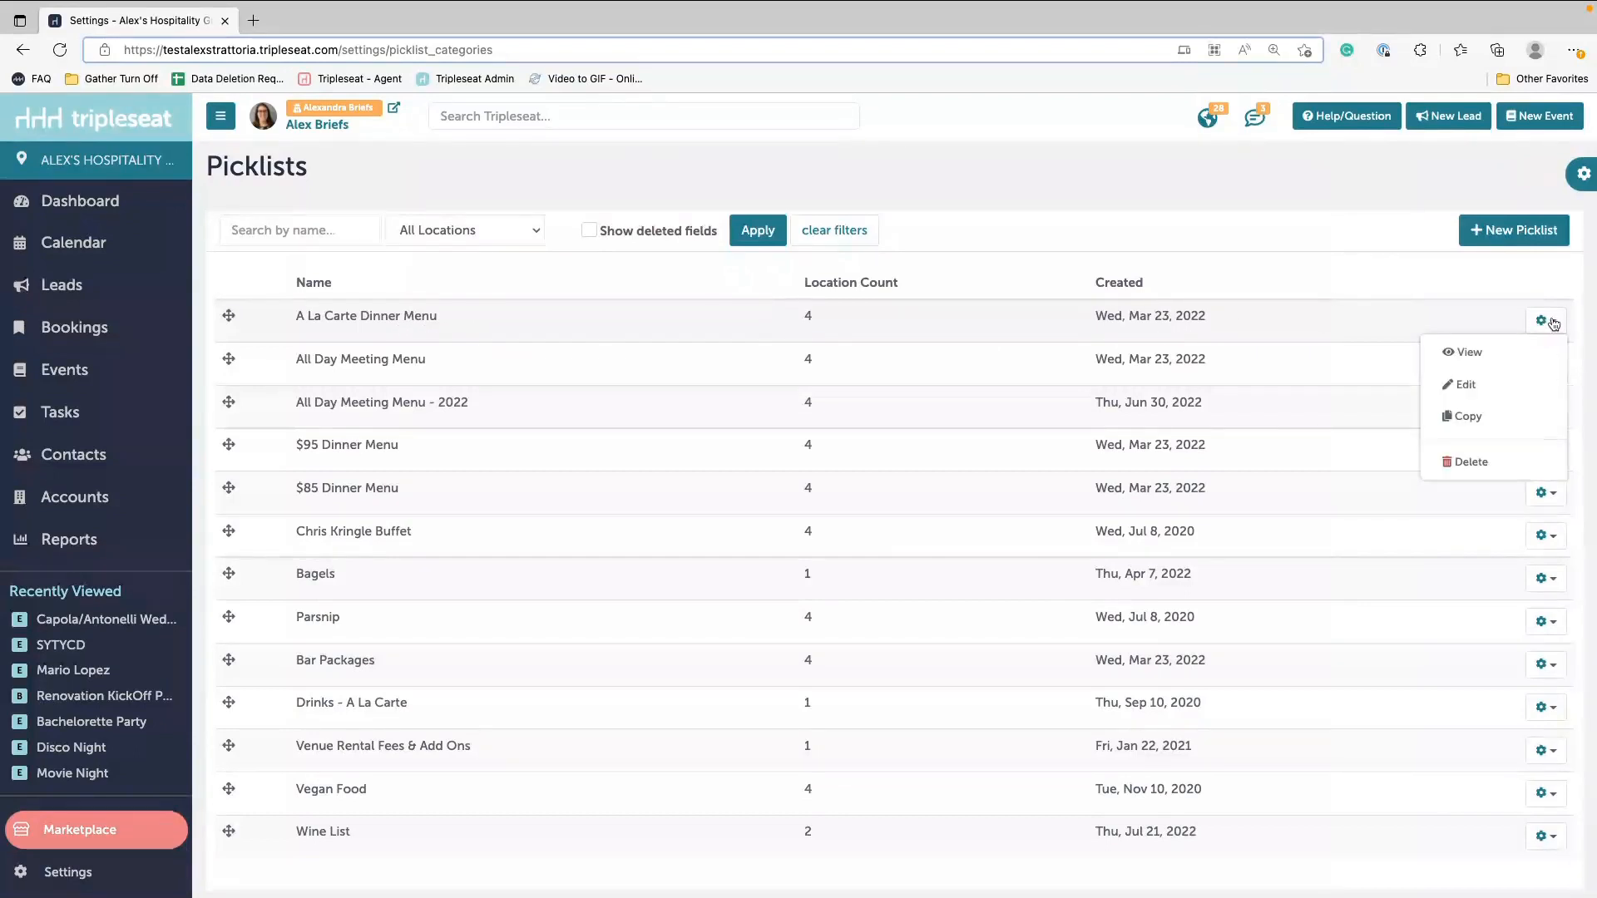
pyautogui.click(1469, 419)
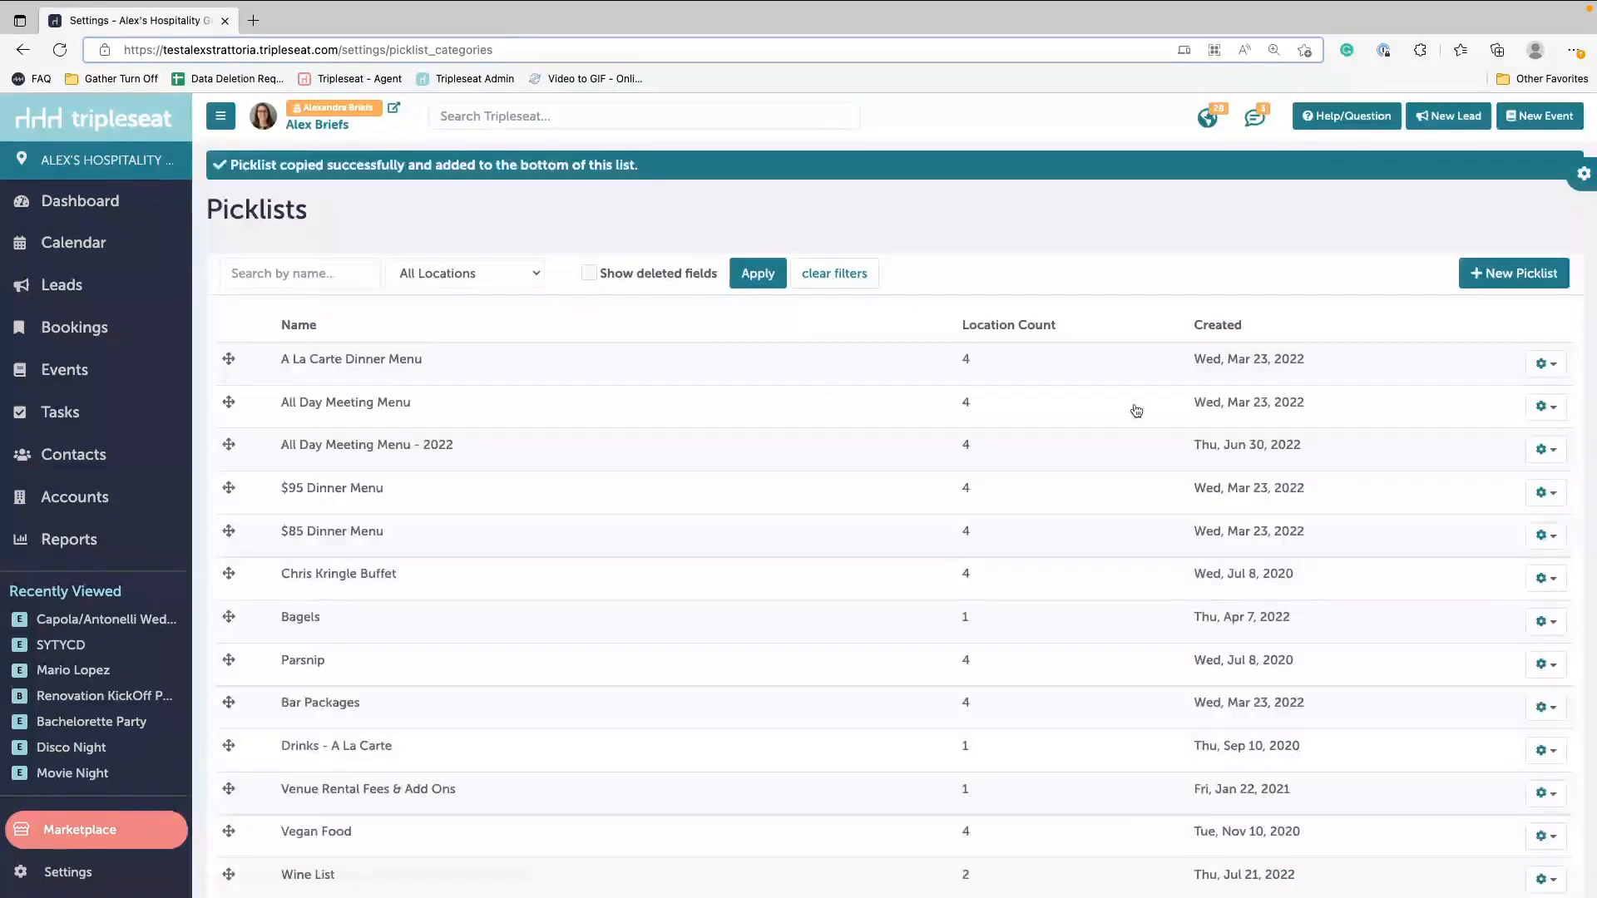
pyautogui.scroll(-2, 973, 486)
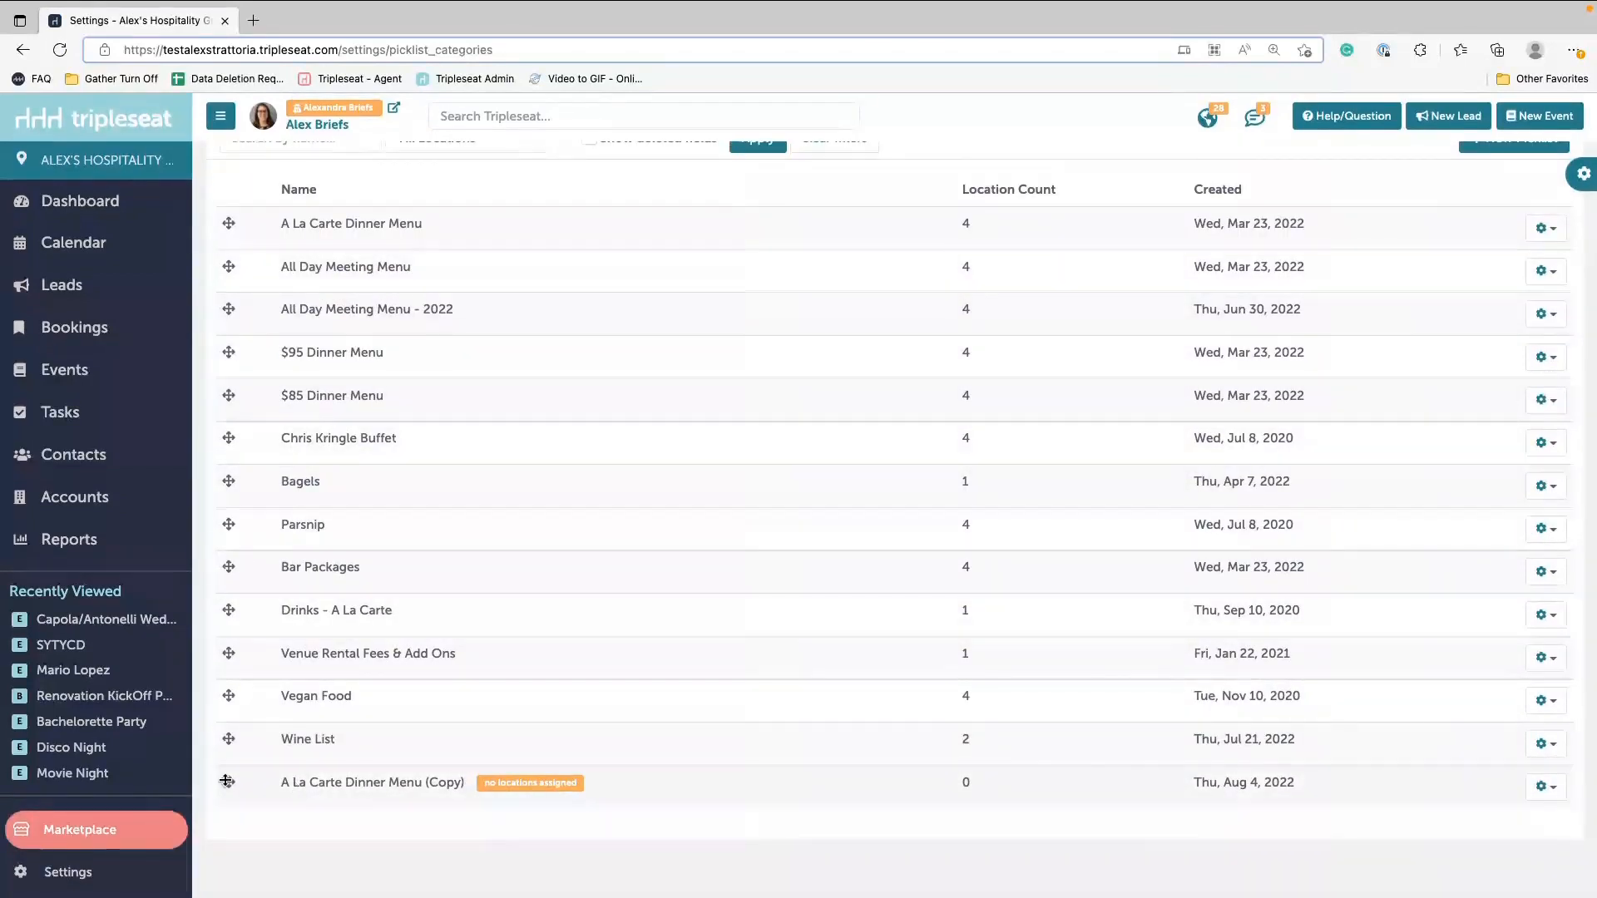
pyautogui.moveTo(224, 780); pyautogui.dragTo(233, 272)
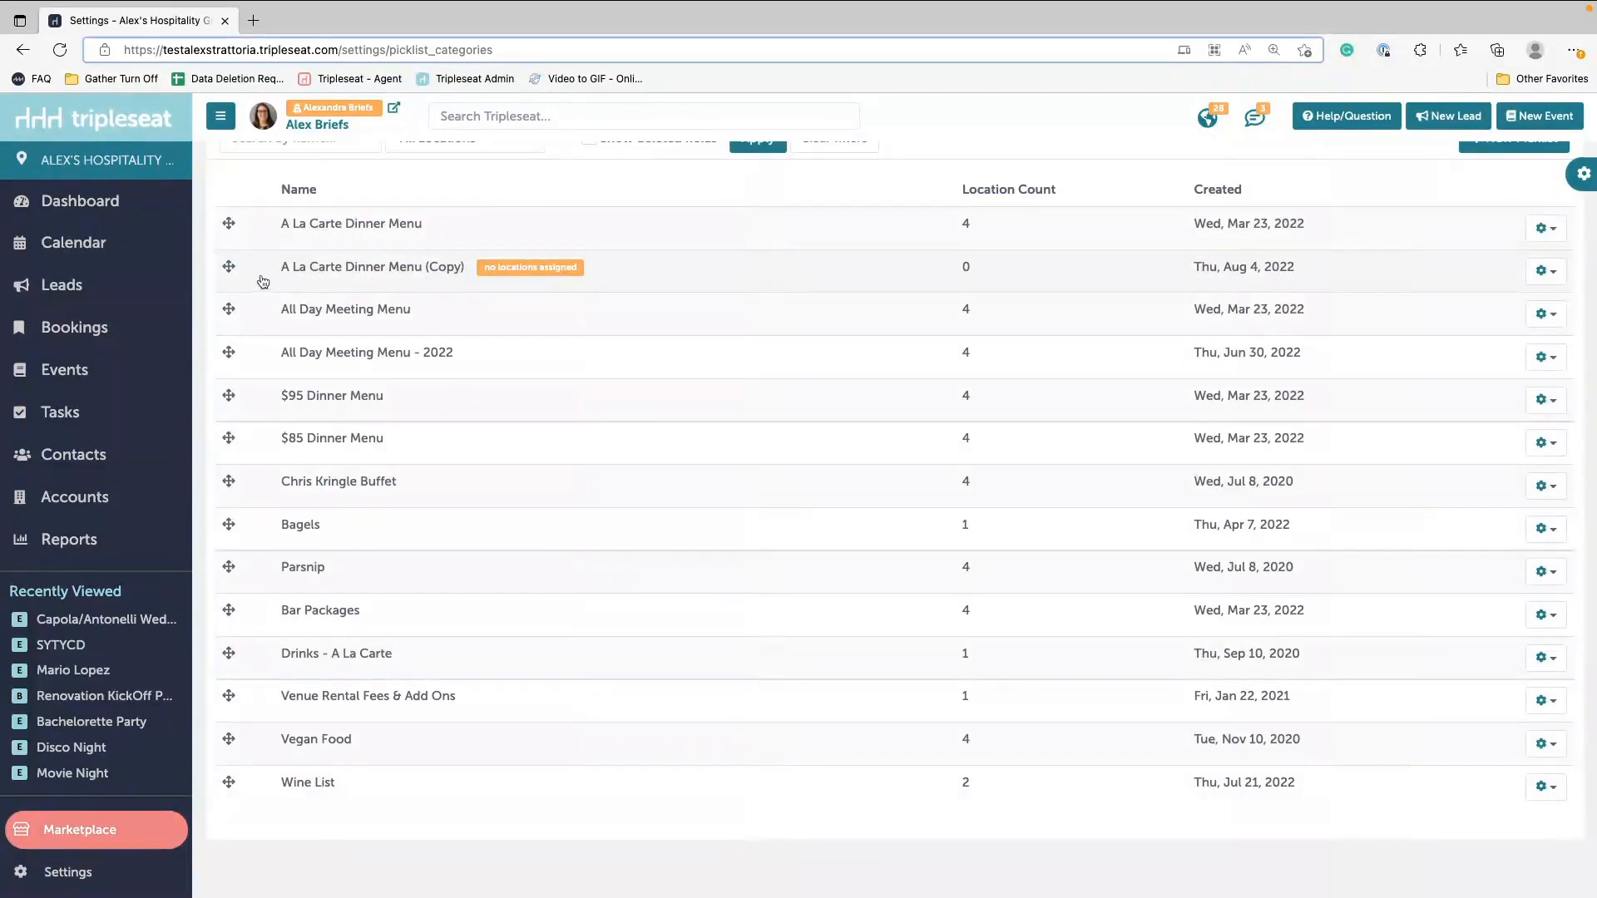
# Step: Rename the copied picklist "A La Carte Dinner Menu 2022" and assign it to the Alex's Trattoria location
pyautogui.click(1546, 269)
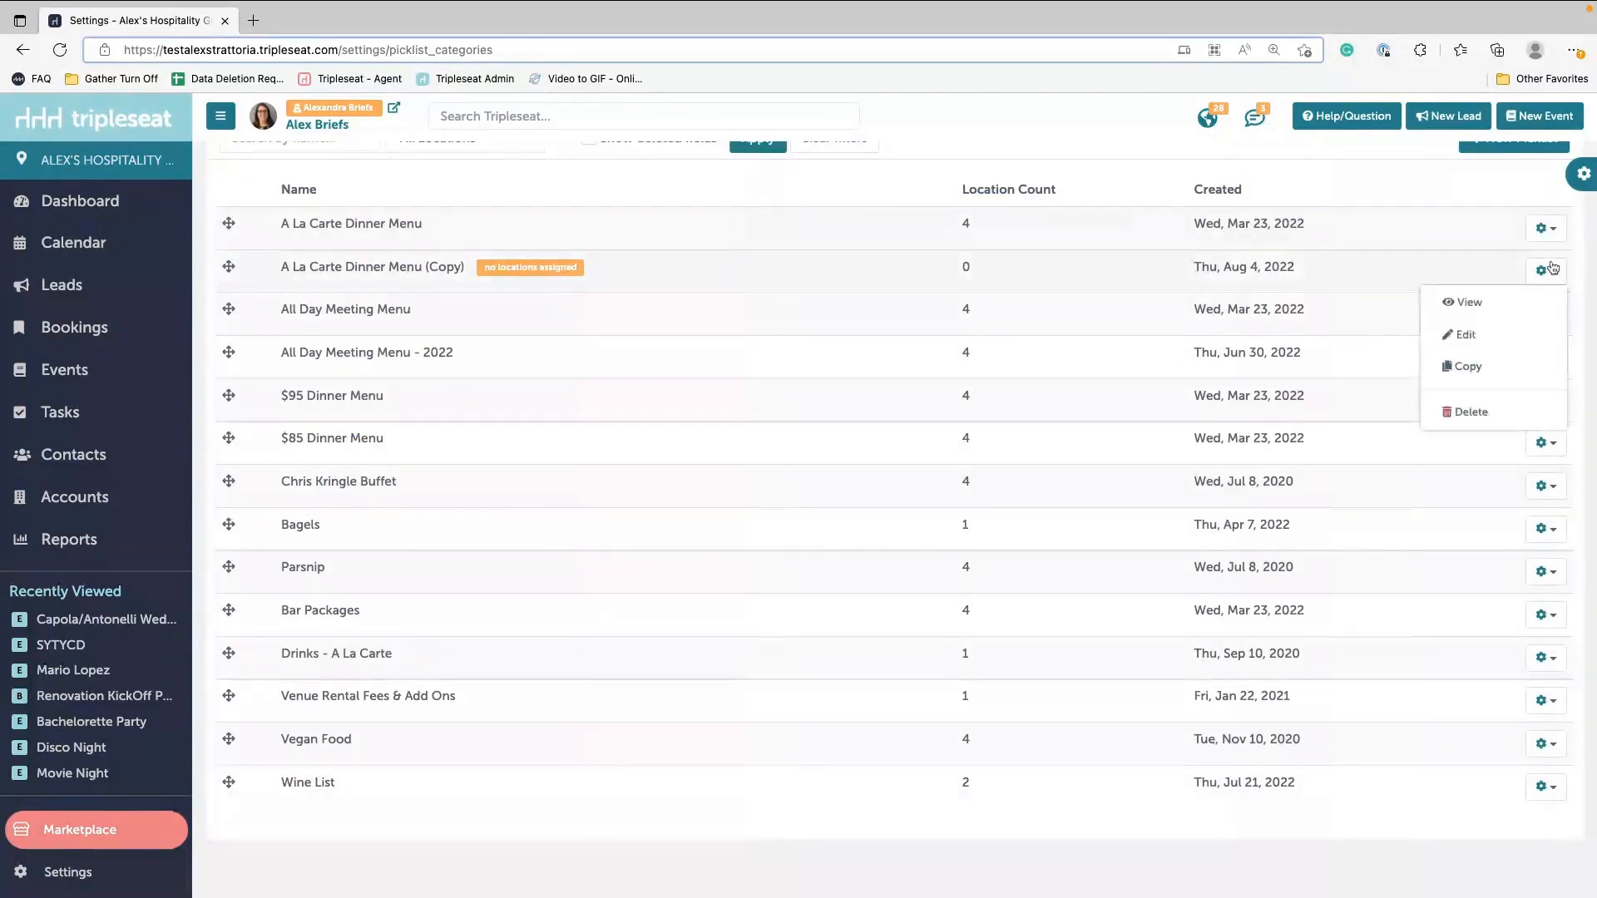
pyautogui.click(1460, 336)
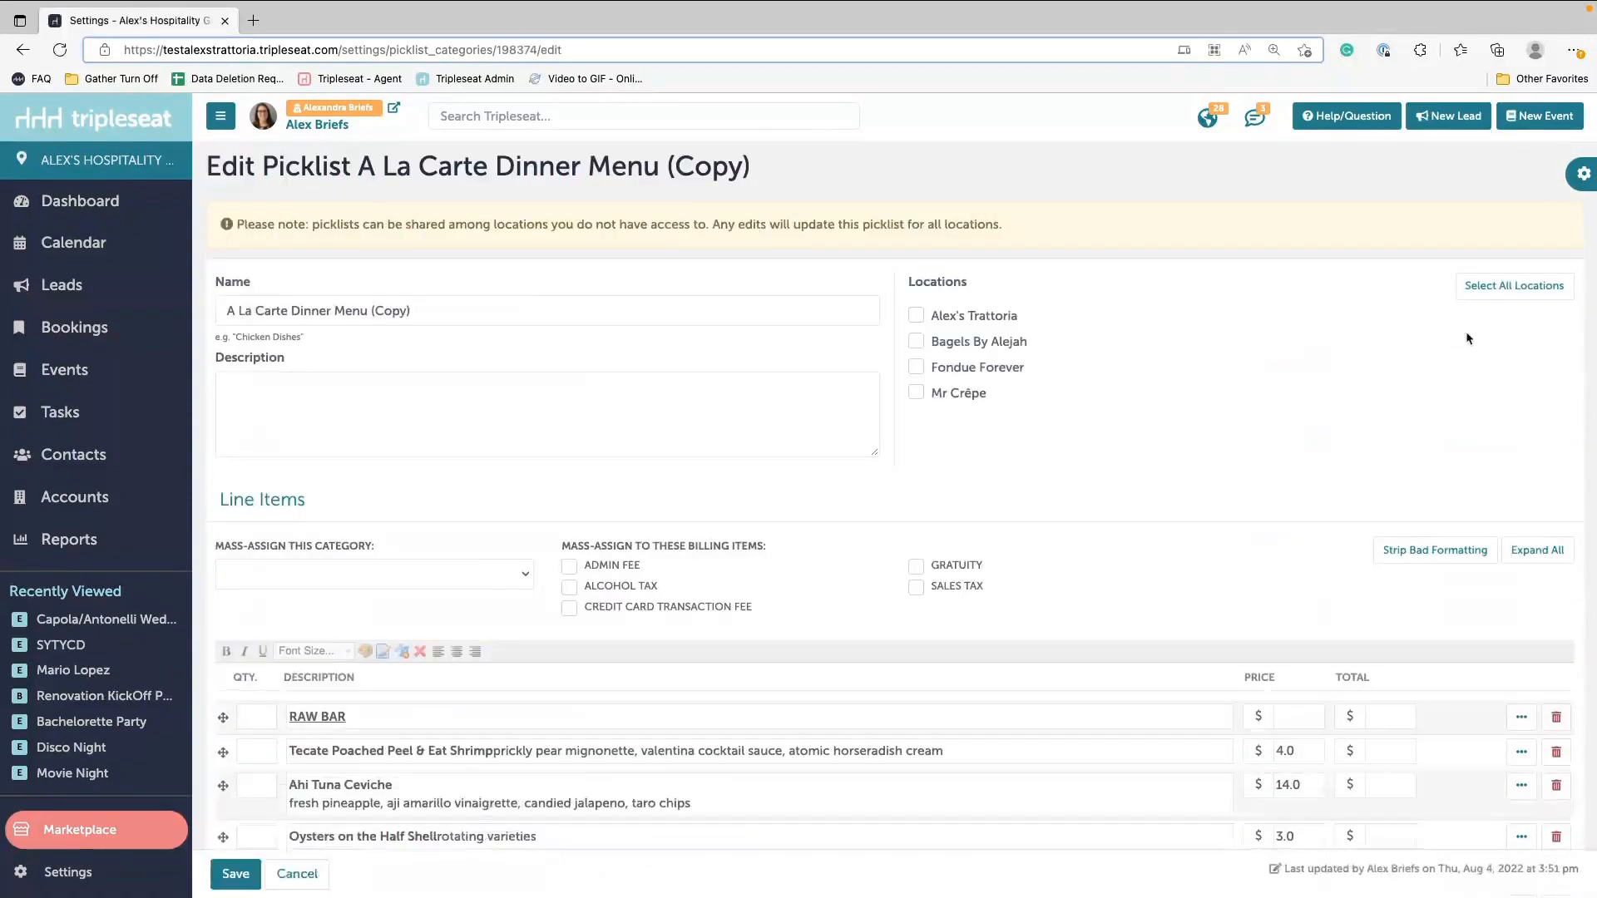
pyautogui.click(442, 315)
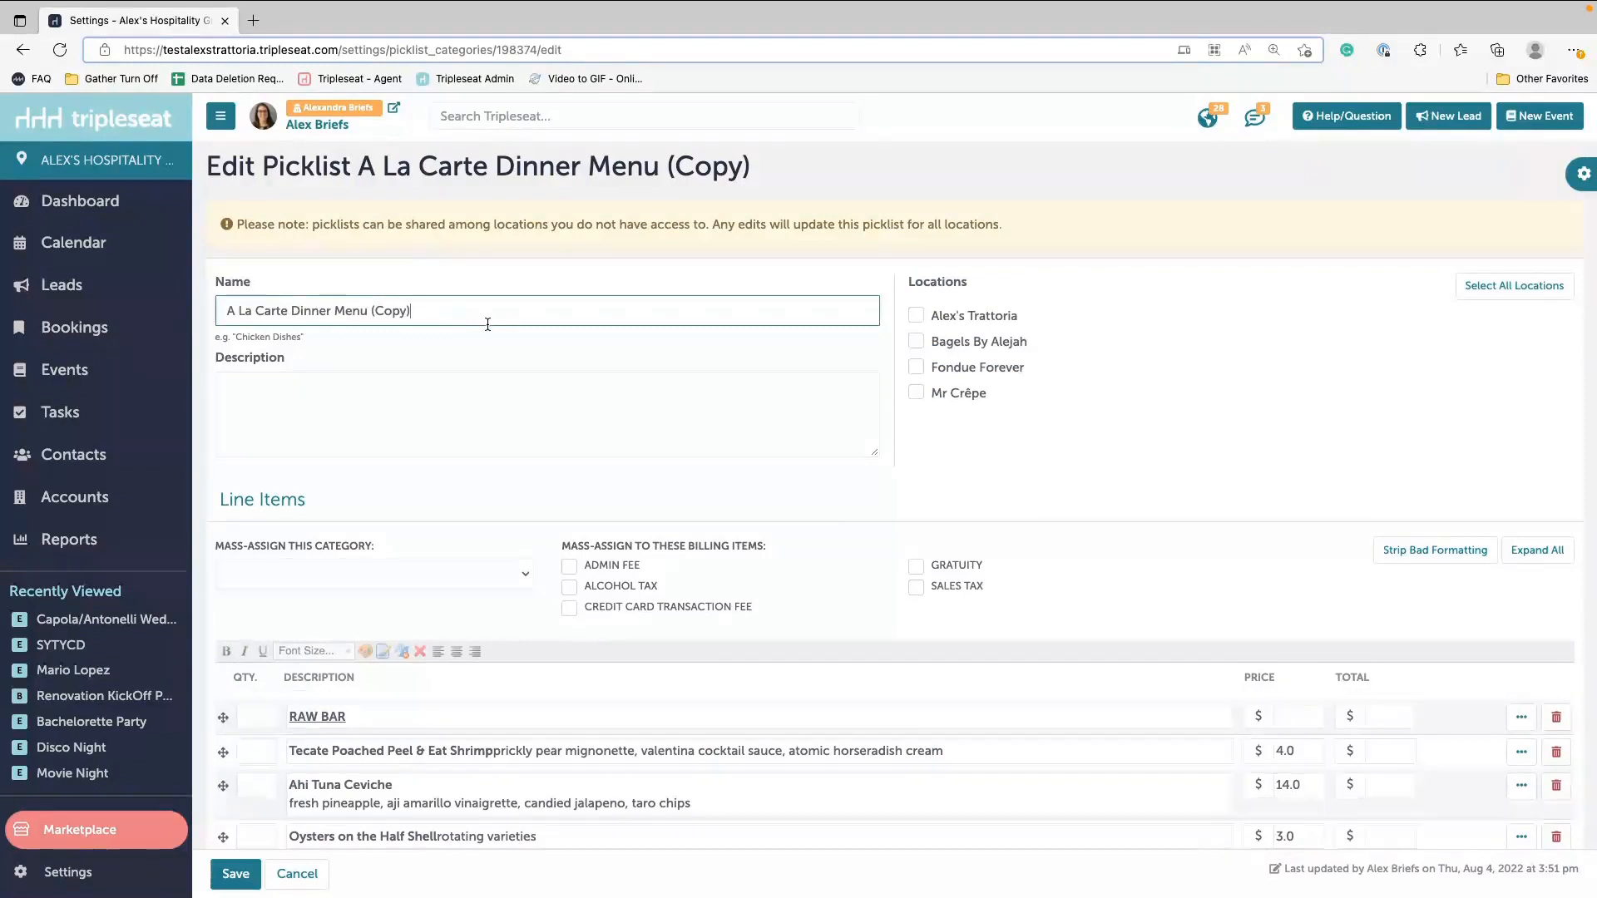
pyautogui.press('BackSpace')
pyautogui.press('BackSpace')
pyautogui.press('BackSpace')
pyautogui.press('BackSpace')
pyautogui.press('BackSpace')
pyautogui.write('2022')
pyautogui.click(962, 325)
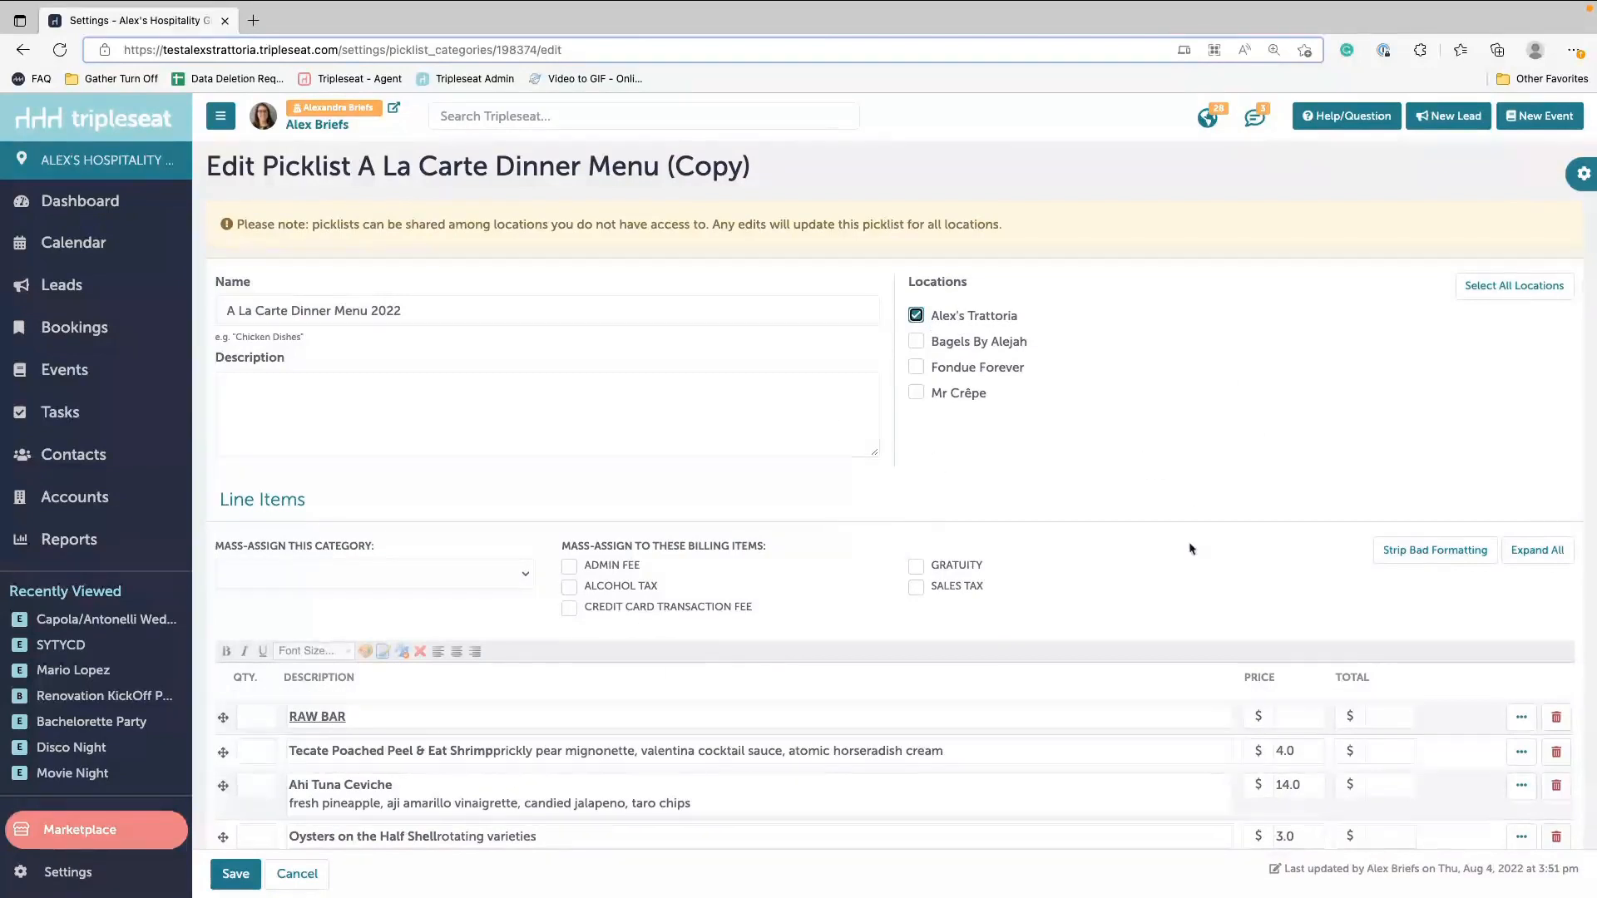
# Step: Set the price of the Tecate Poached Peel & Eat Shrimp line item to 5
pyautogui.scroll(-1, 1161, 556)
pyautogui.scroll(-5, 1162, 557)
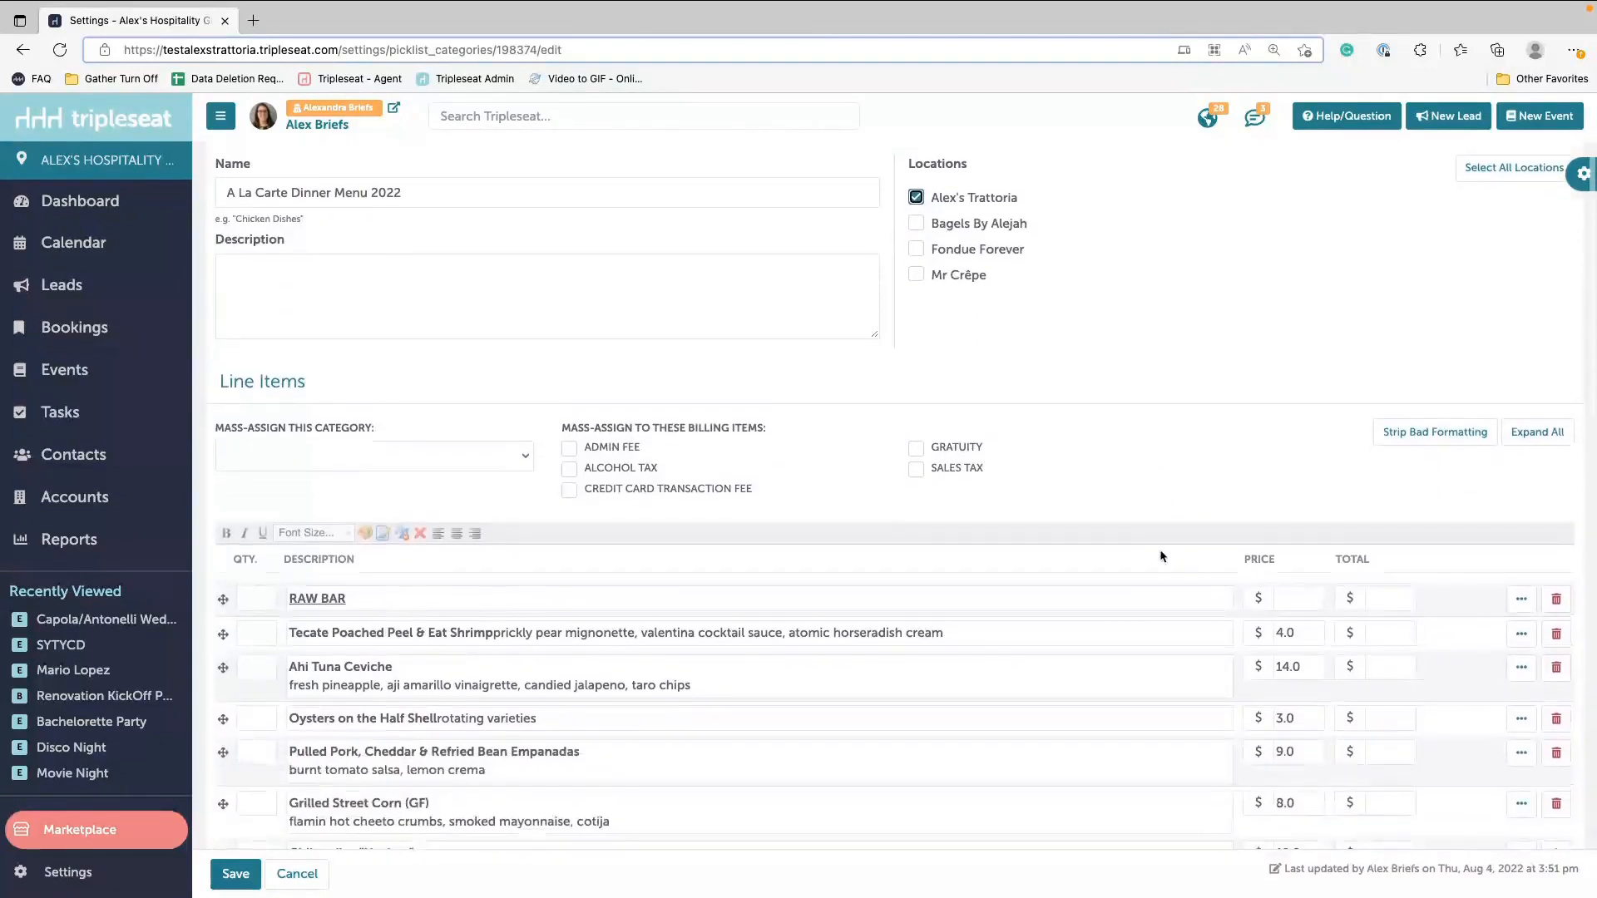
pyautogui.scroll(-2, 1161, 556)
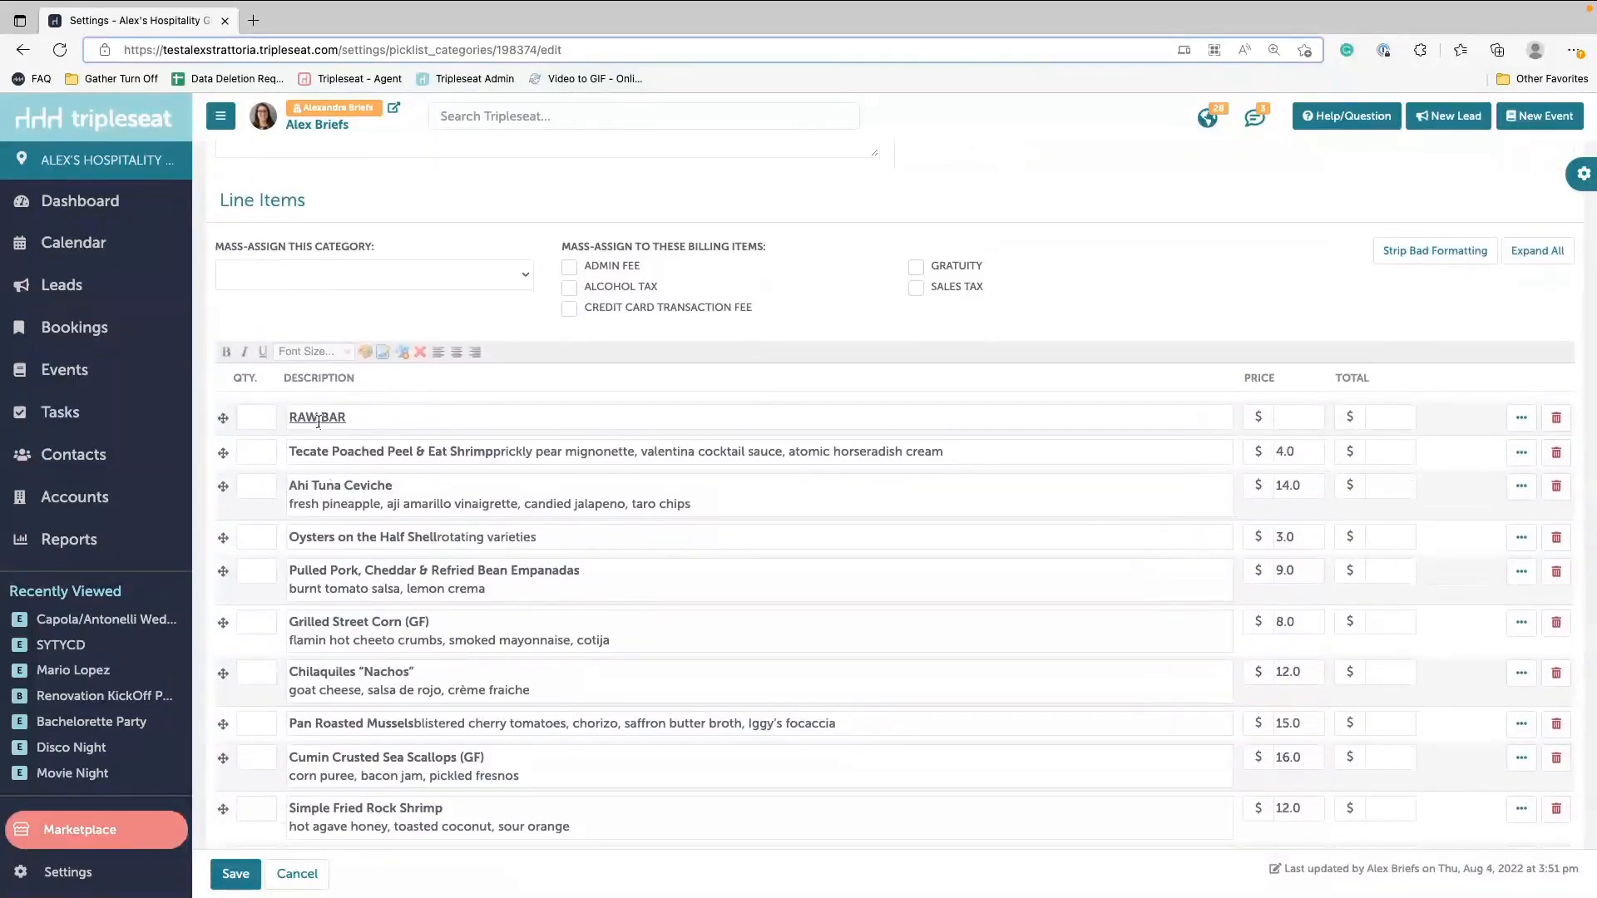
pyautogui.click(516, 420)
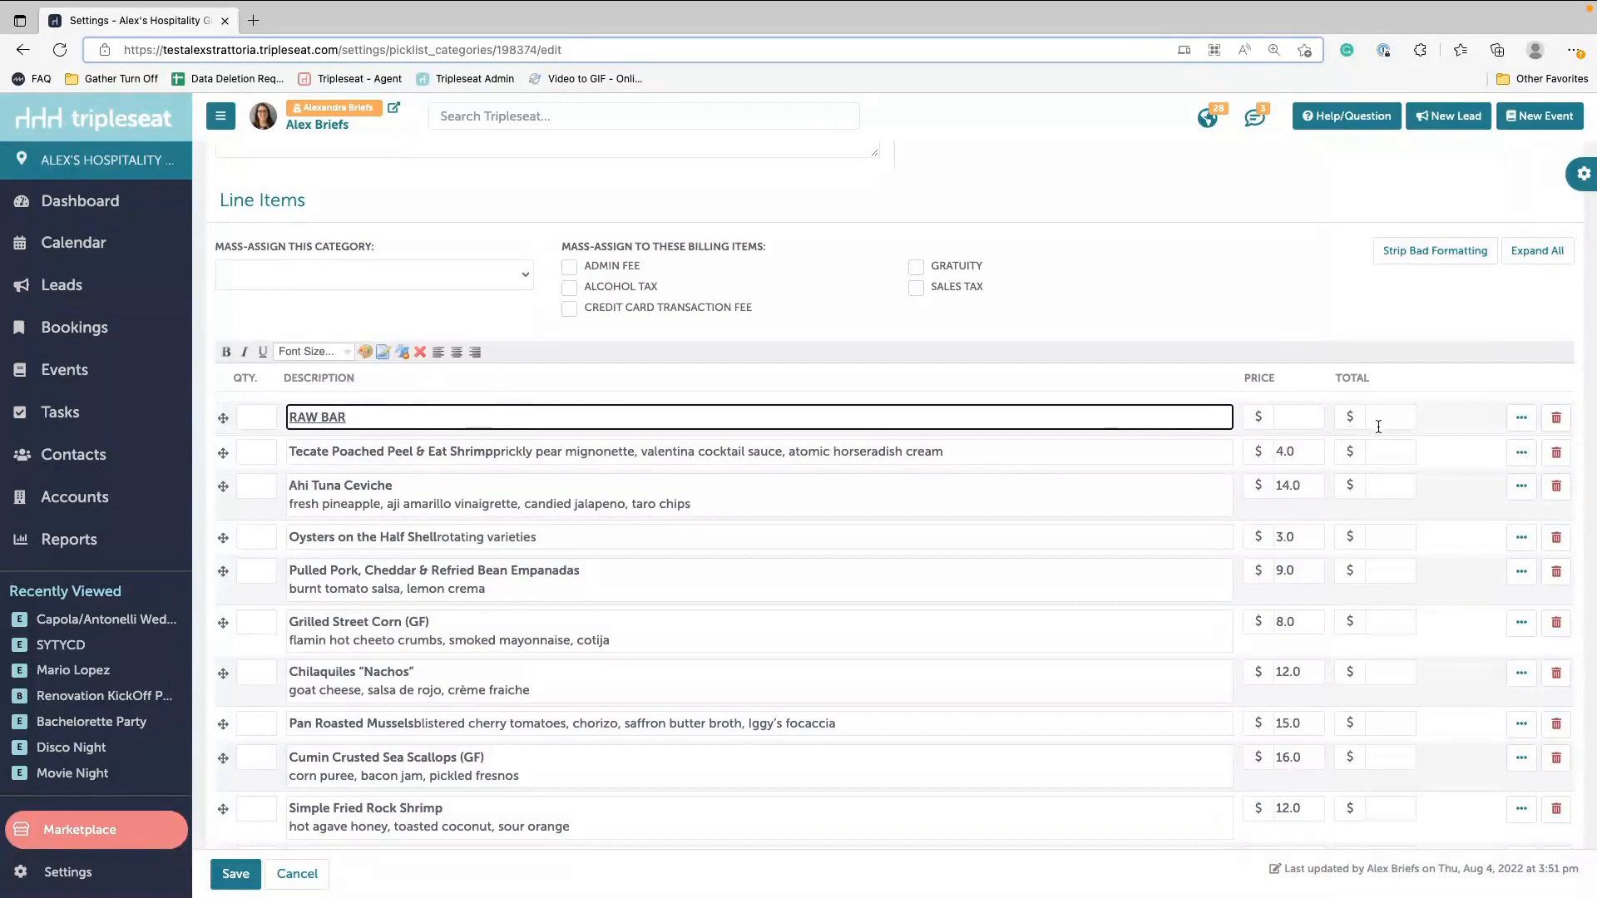
pyautogui.click(357, 451)
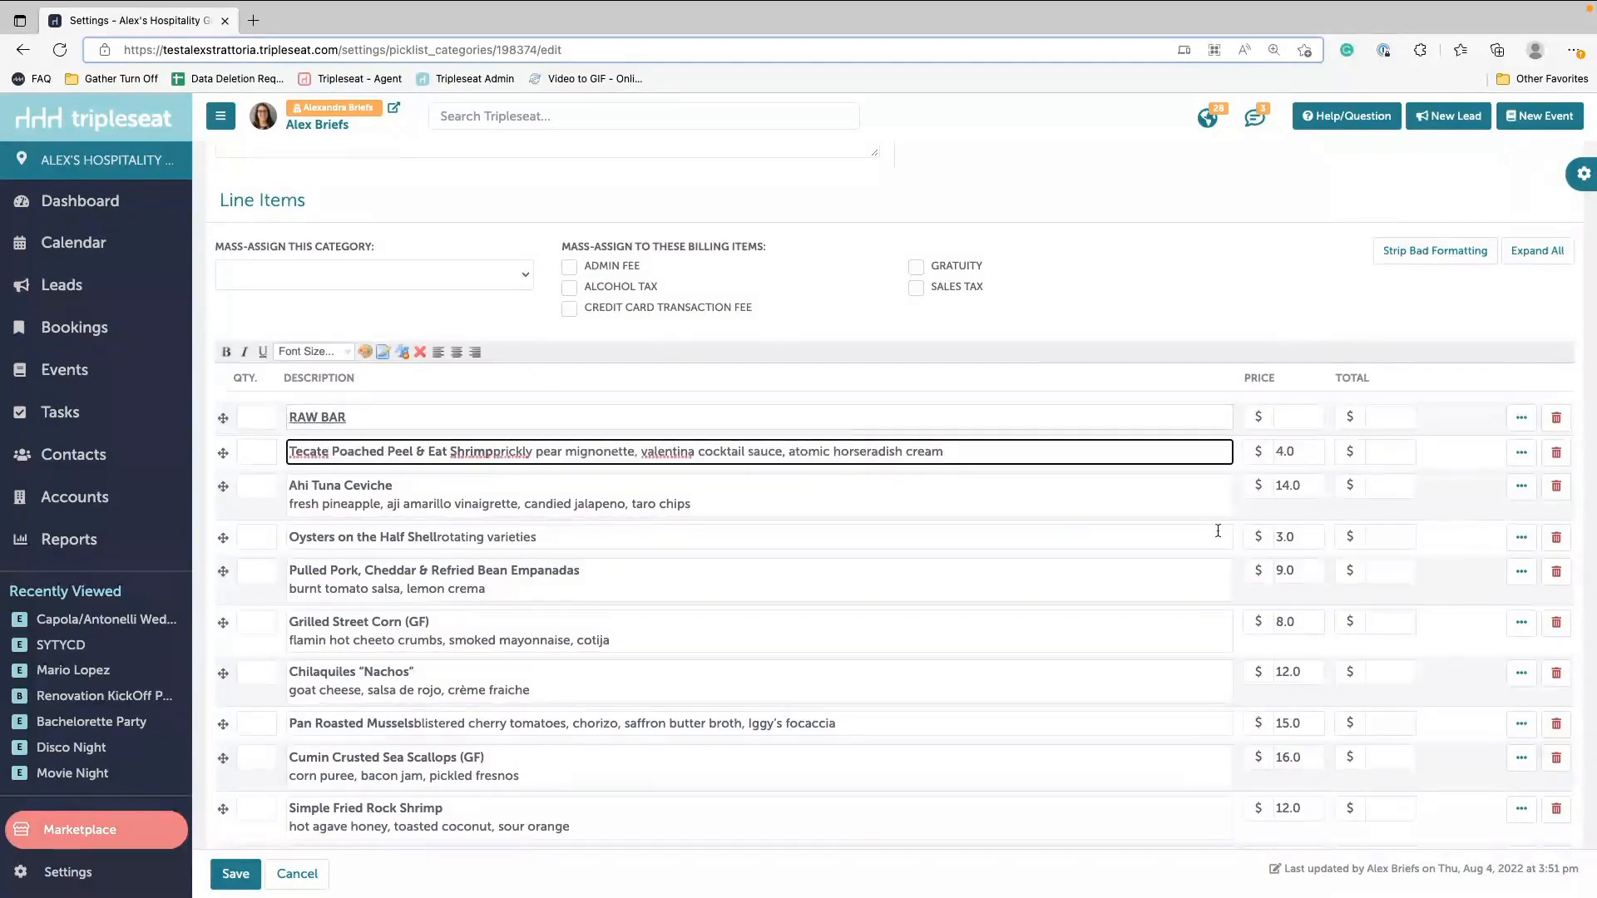
pyautogui.click(1310, 453)
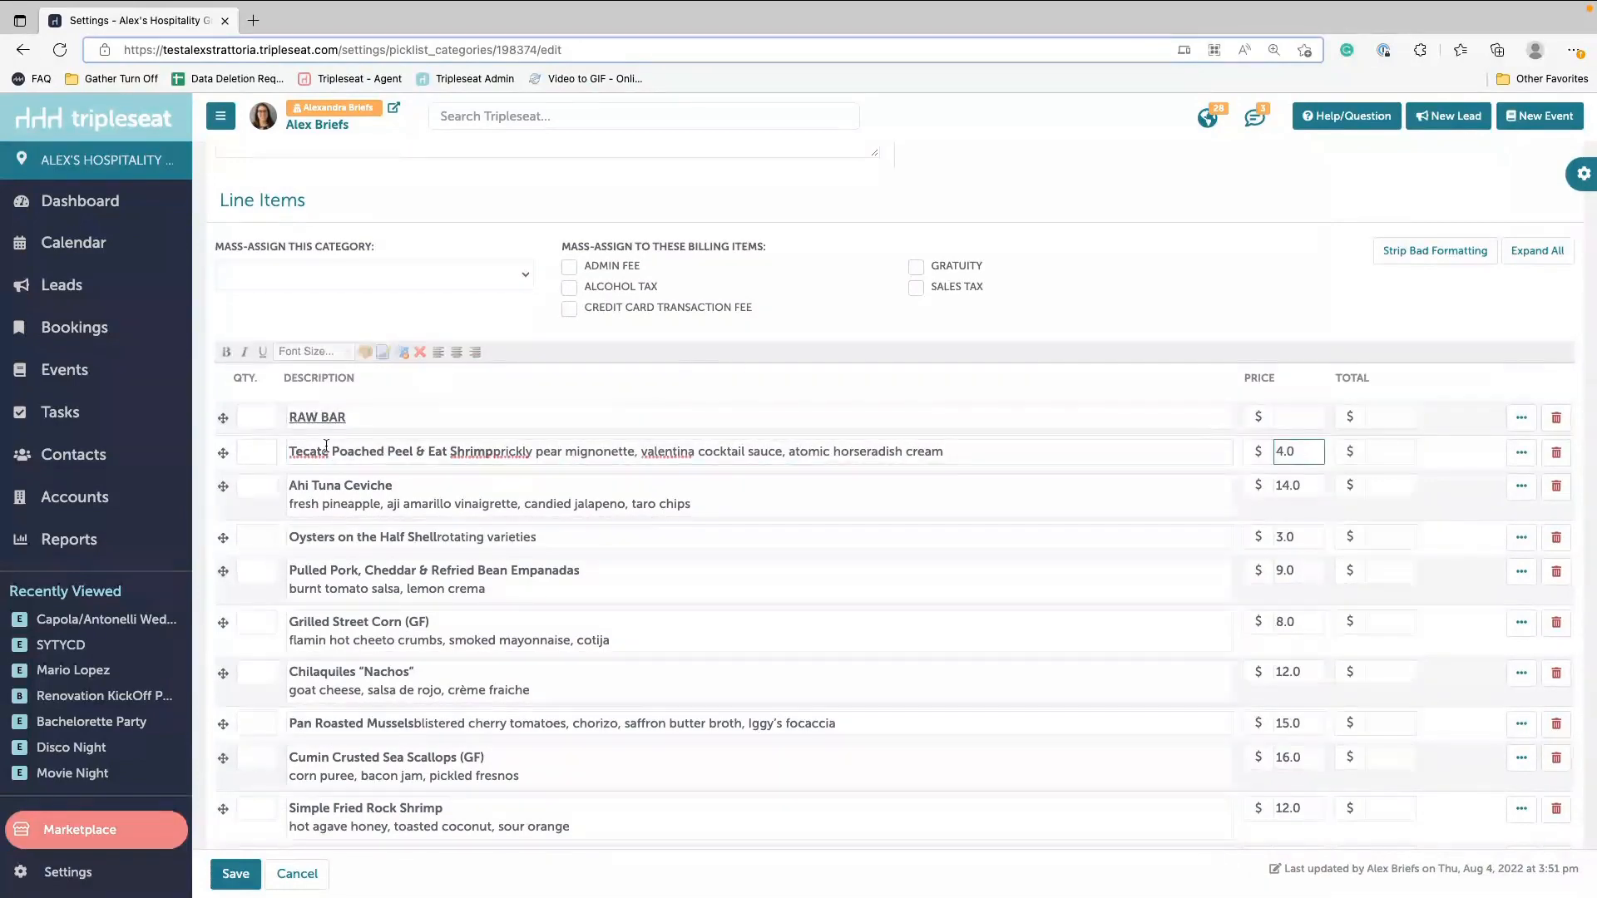
pyautogui.click(246, 455)
pyautogui.click(482, 460)
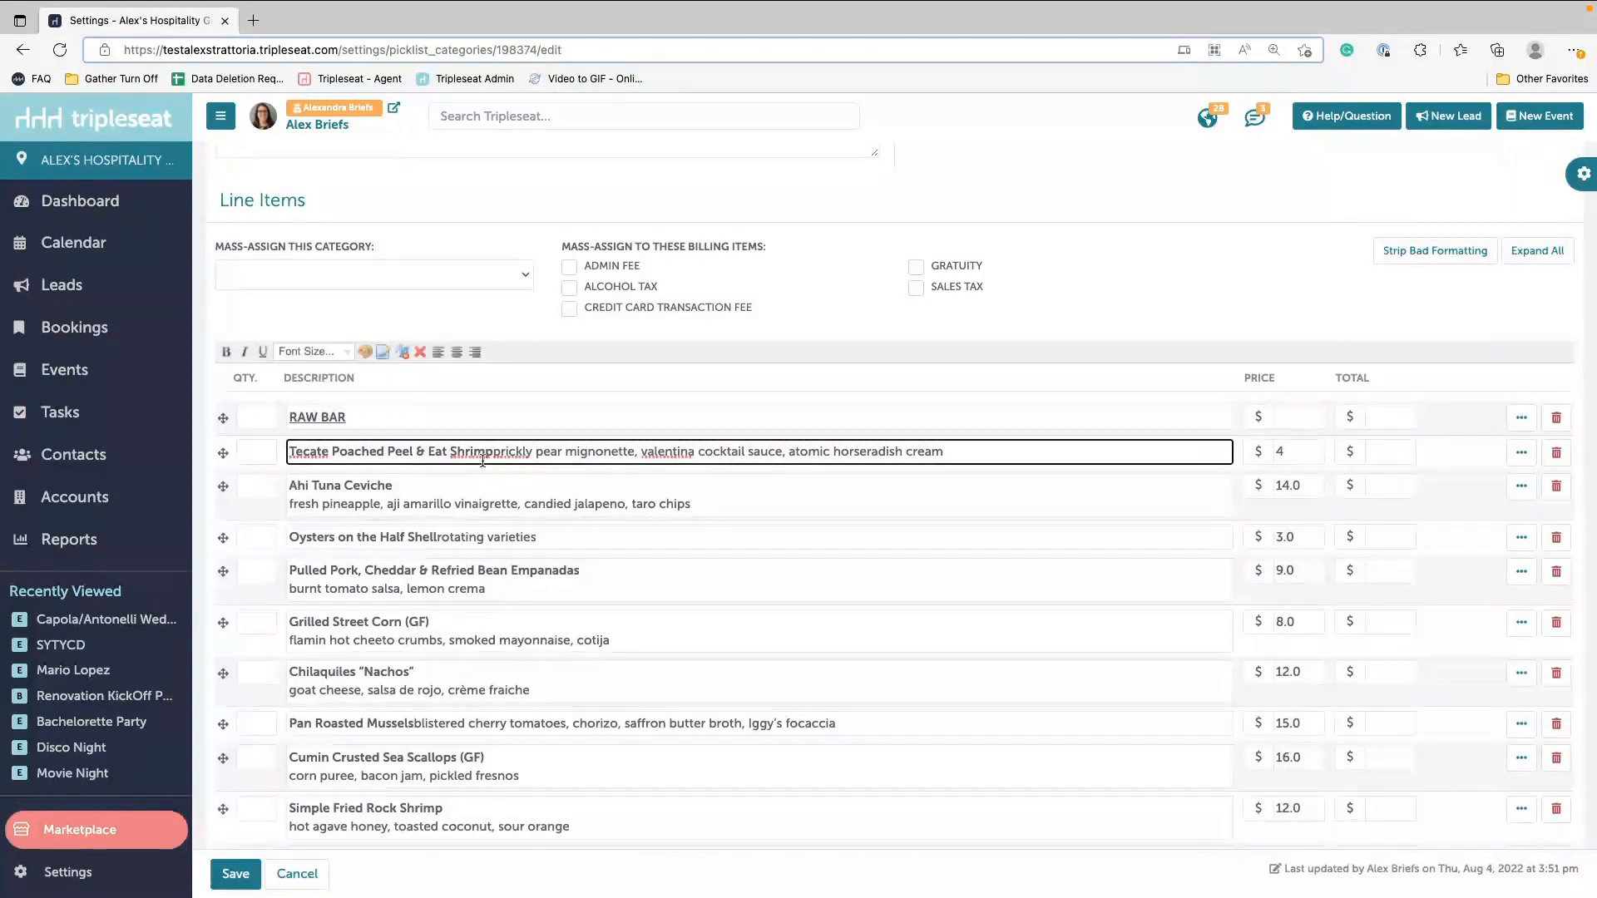
pyautogui.click(1302, 457)
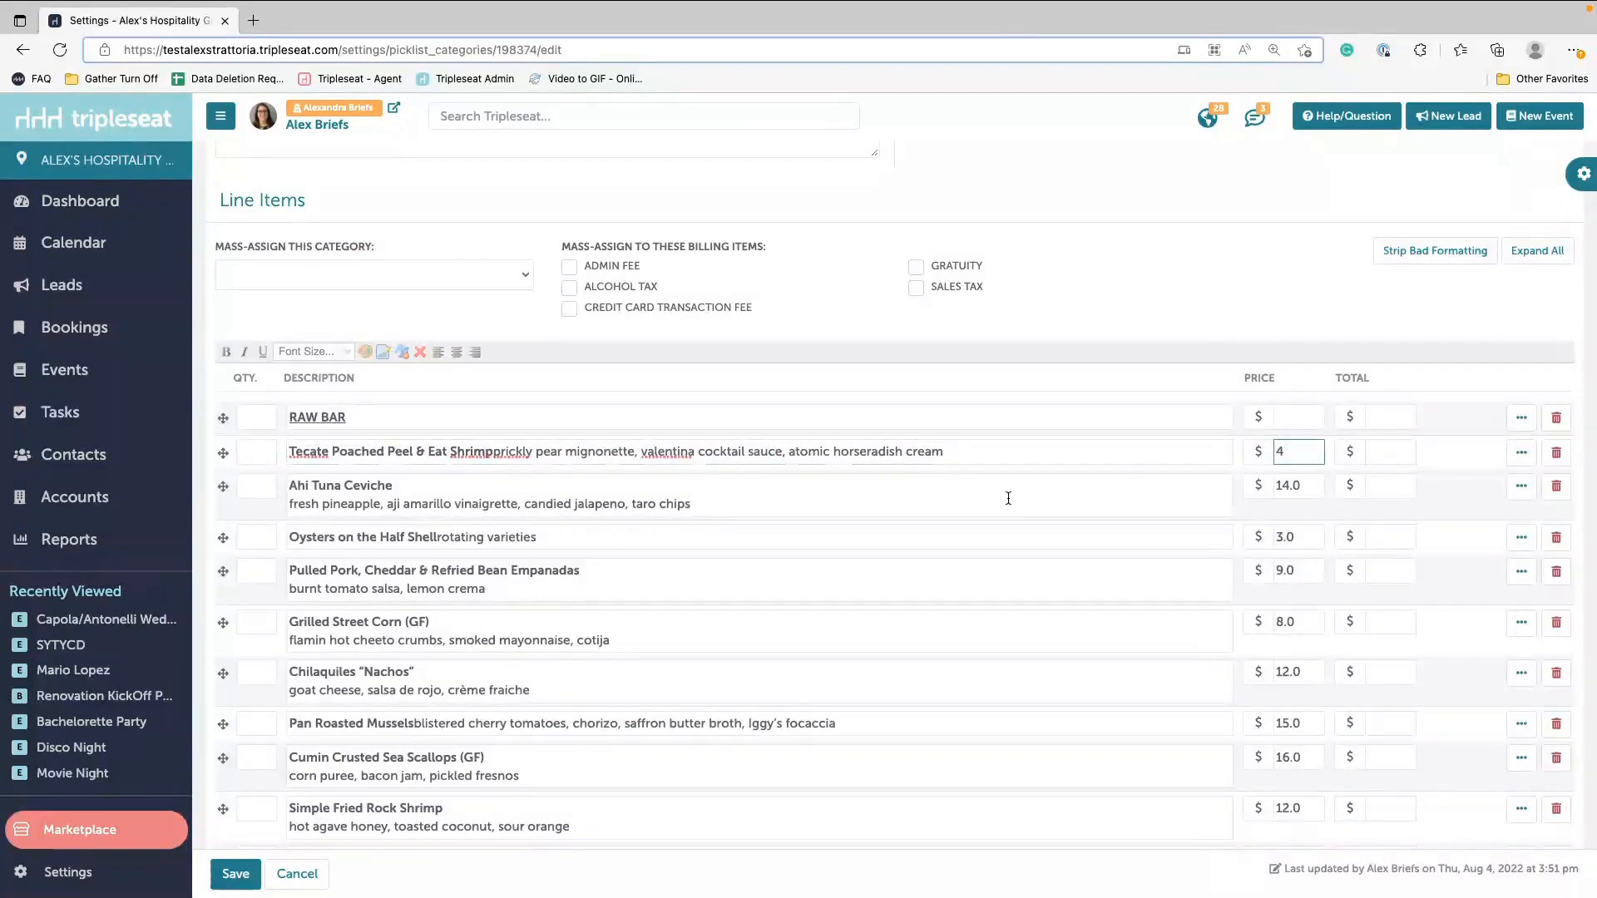
pyautogui.doubleClick(1305, 448)
pyautogui.write('5')
# Step: Set the prices of Ahi Tuna Ceviche to 18, Oysters on the Half Shell to 5, the Refried Bean Empanadas to 11 and Grilled Street Corn to 9
pyautogui.doubleClick(1316, 483)
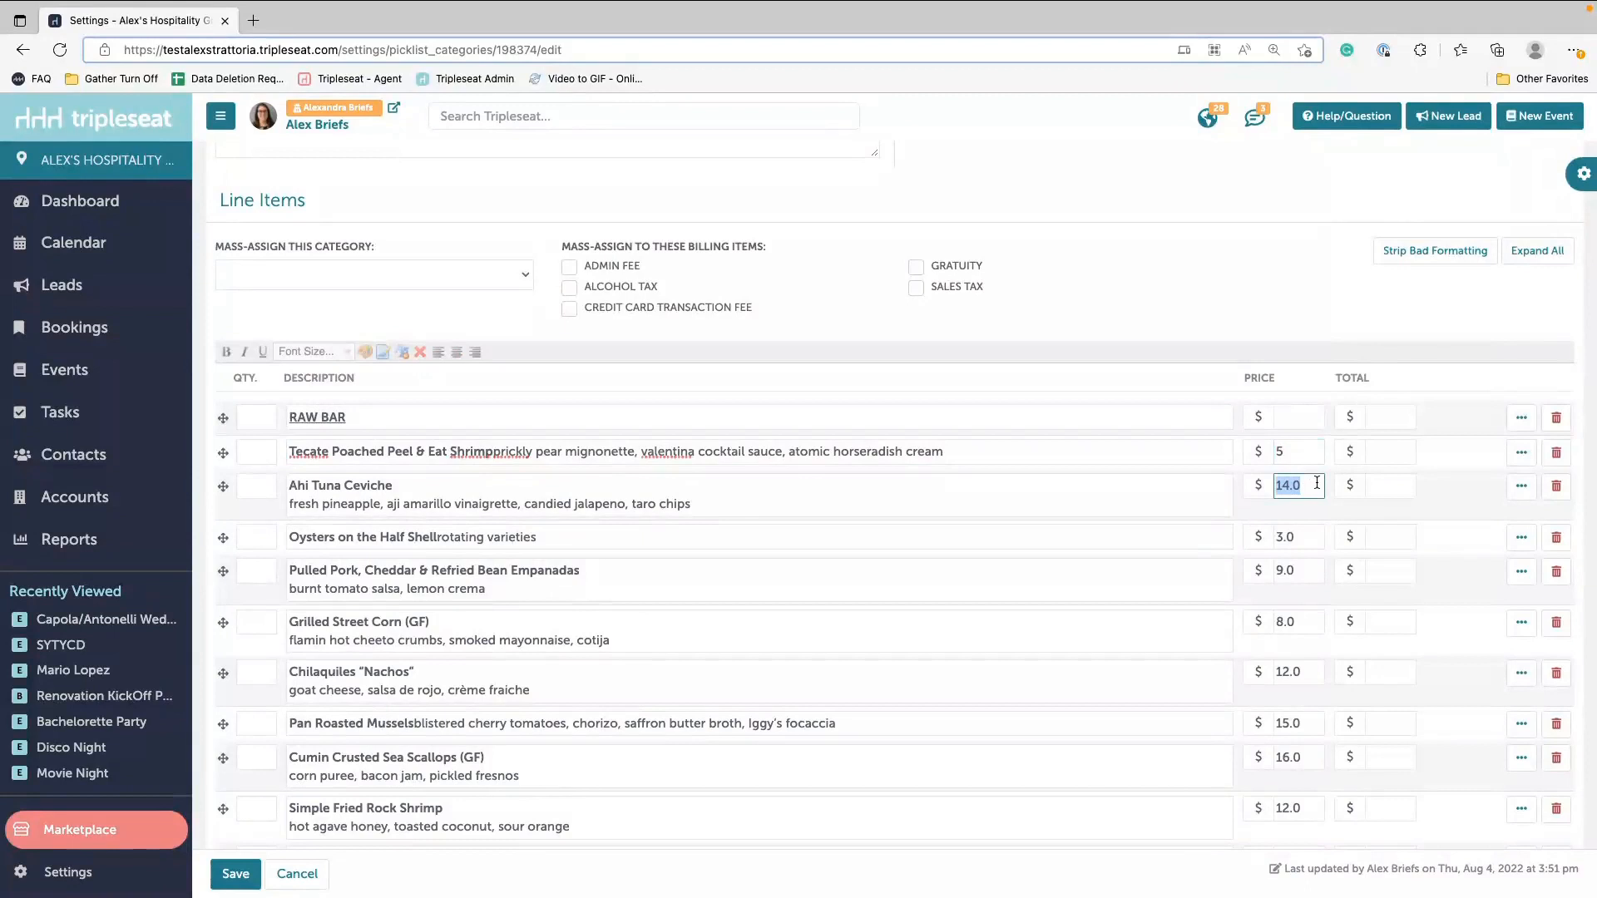
pyautogui.write('18')
pyautogui.doubleClick(1300, 536)
pyautogui.write('5')
pyautogui.doubleClick(1305, 567)
pyautogui.write('11')
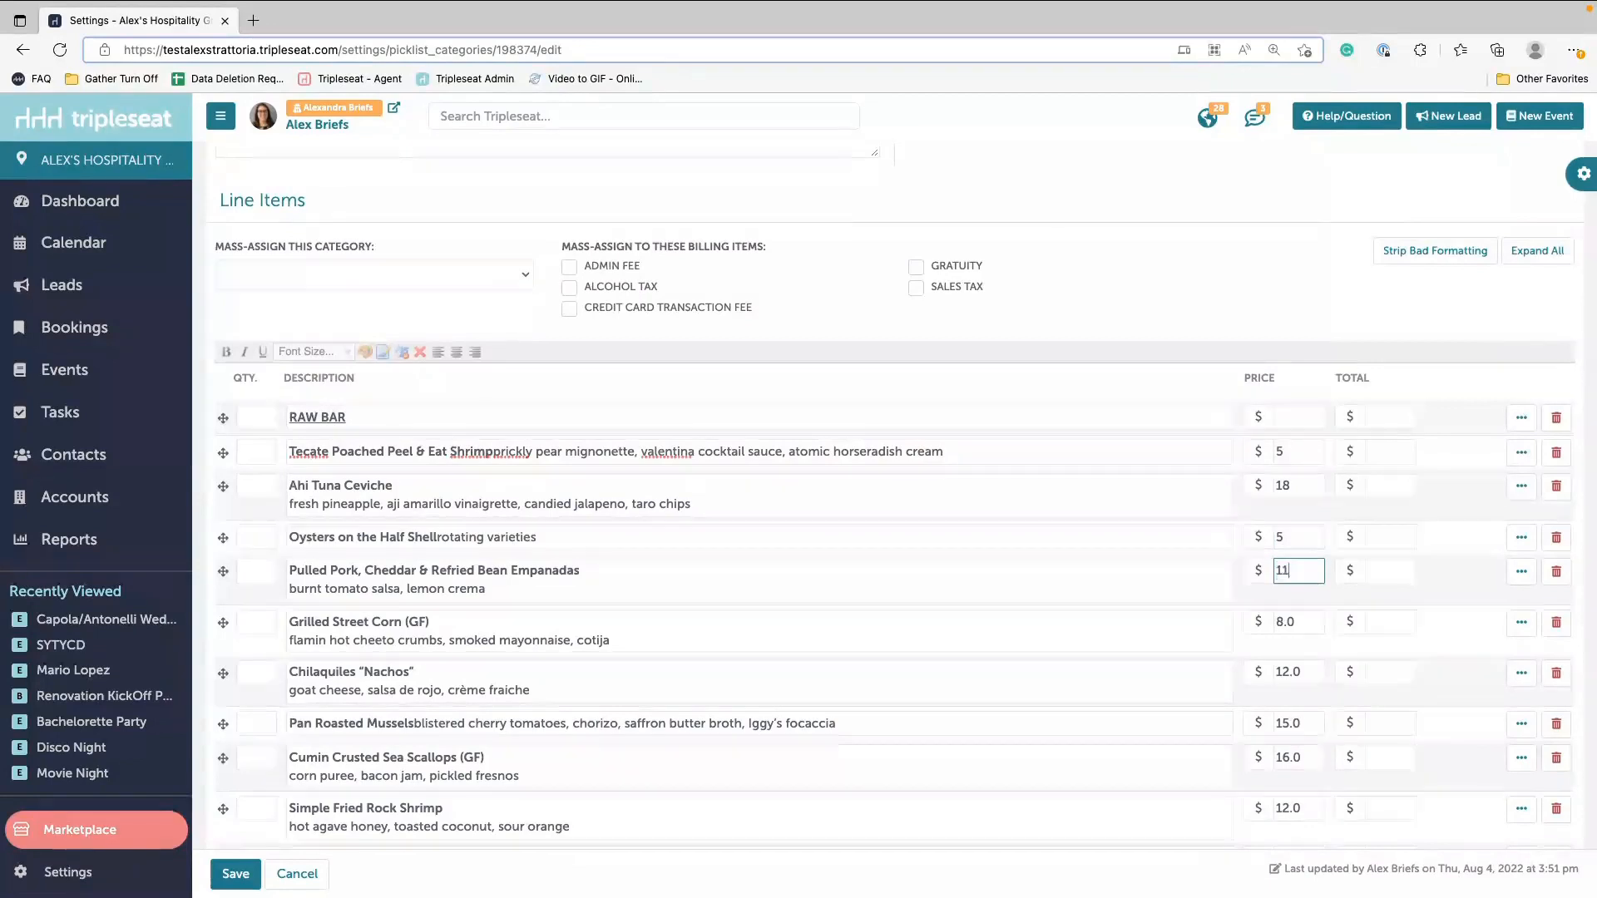
pyautogui.doubleClick(1307, 617)
pyautogui.write('9')
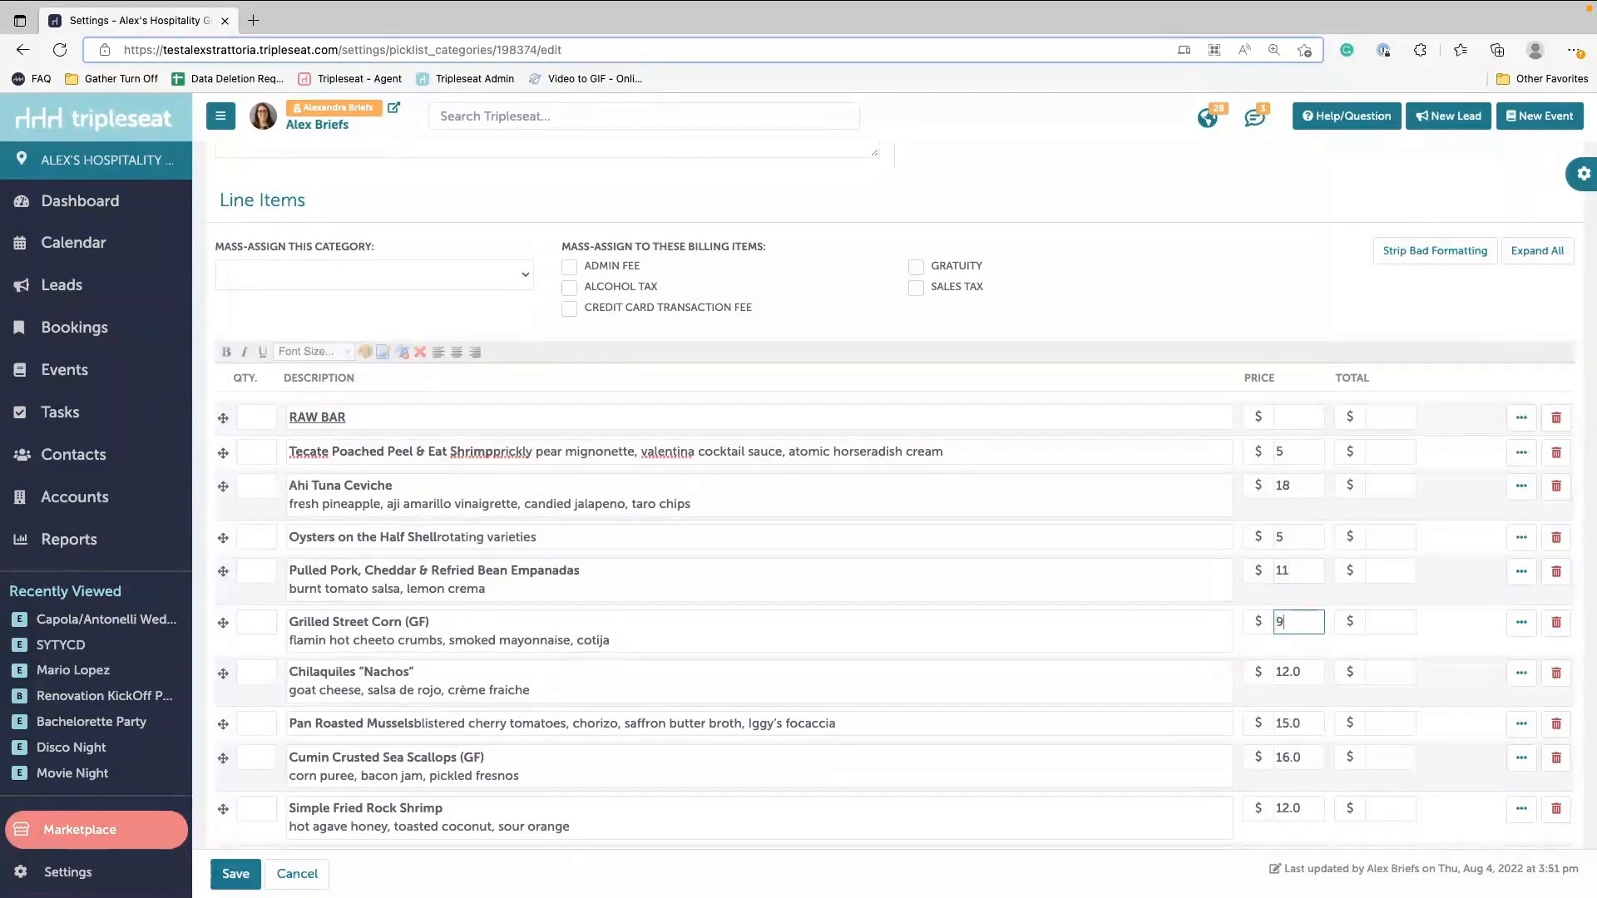
pyautogui.click(1285, 312)
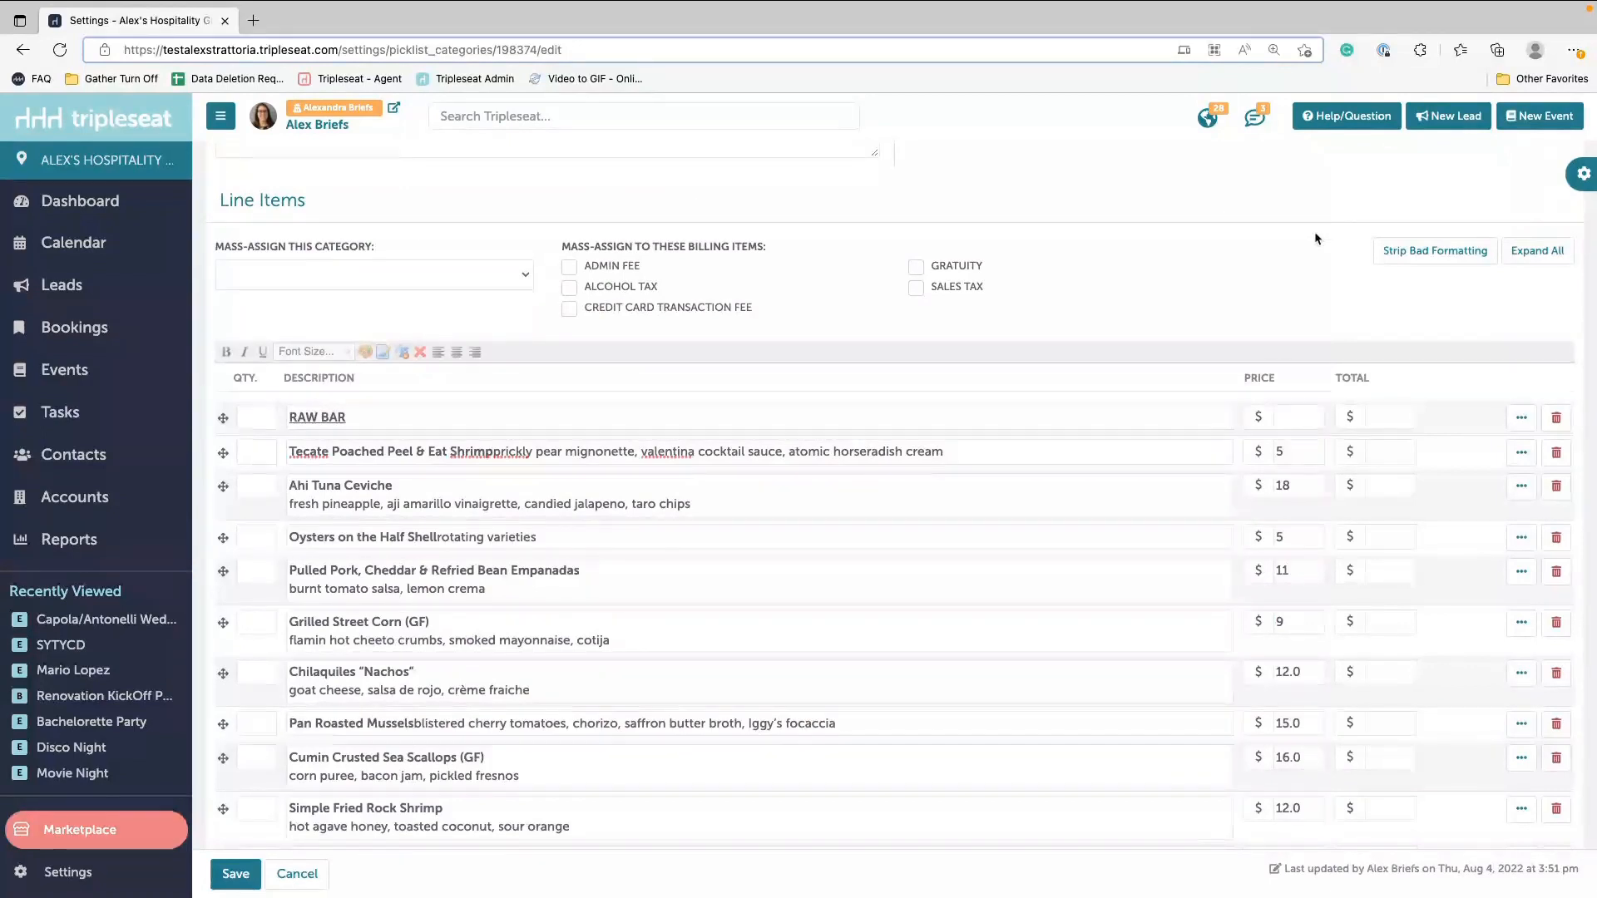
# Step: Expand all line items and insert the missing space between "Shrimp" and "prickly" in the Tecate Poached Peel & Eat Shrimp description
pyautogui.click(1540, 263)
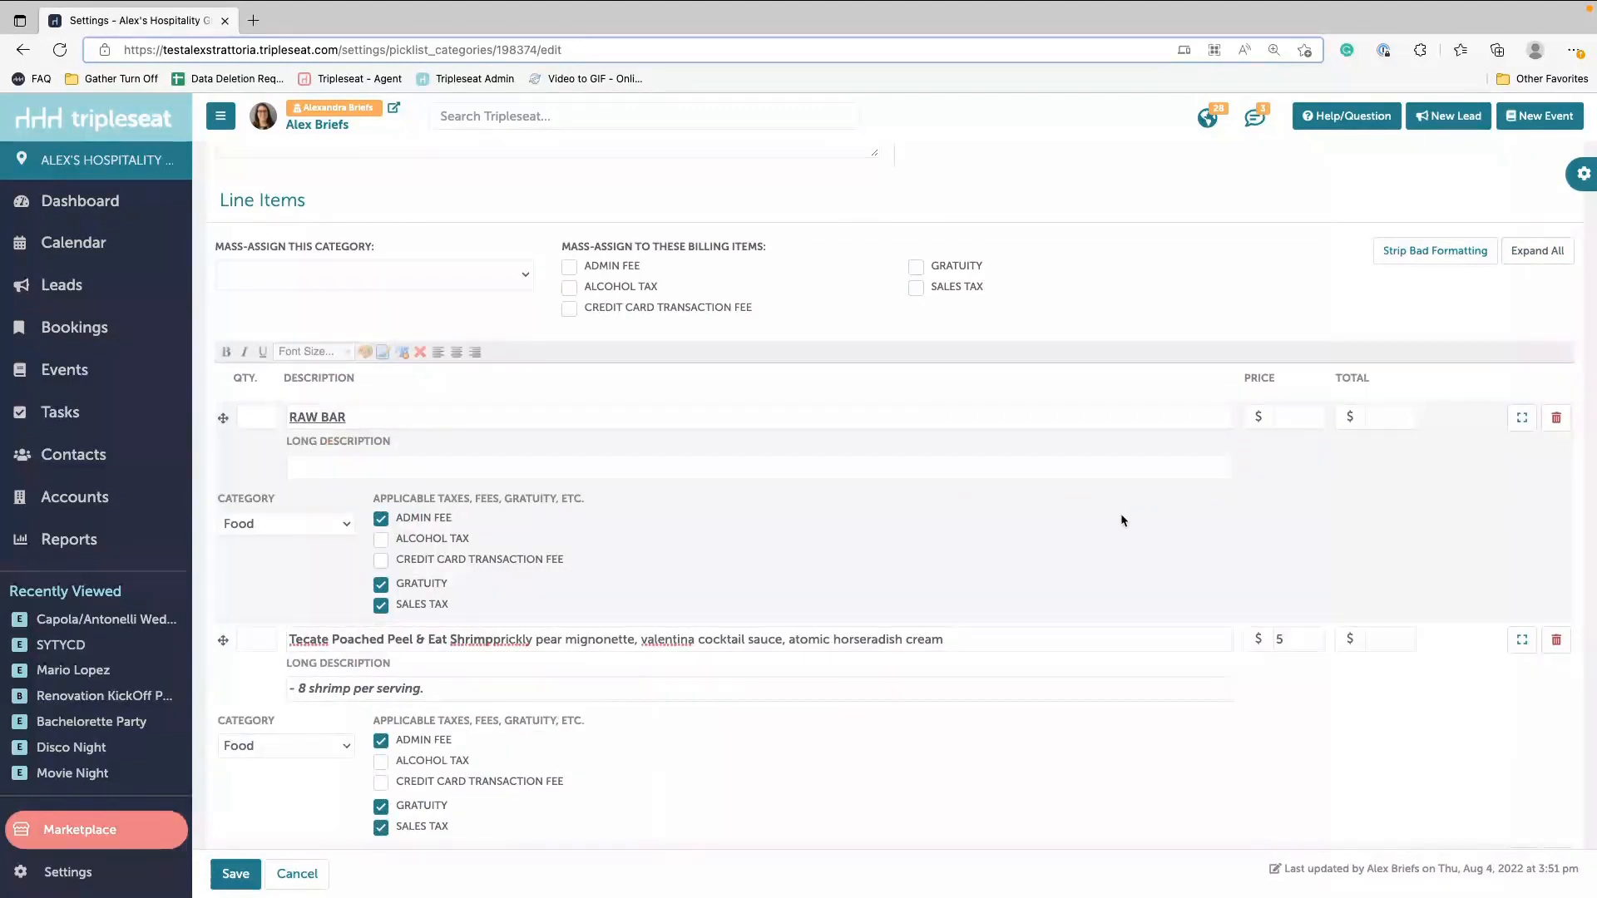
pyautogui.scroll(-1, 1120, 520)
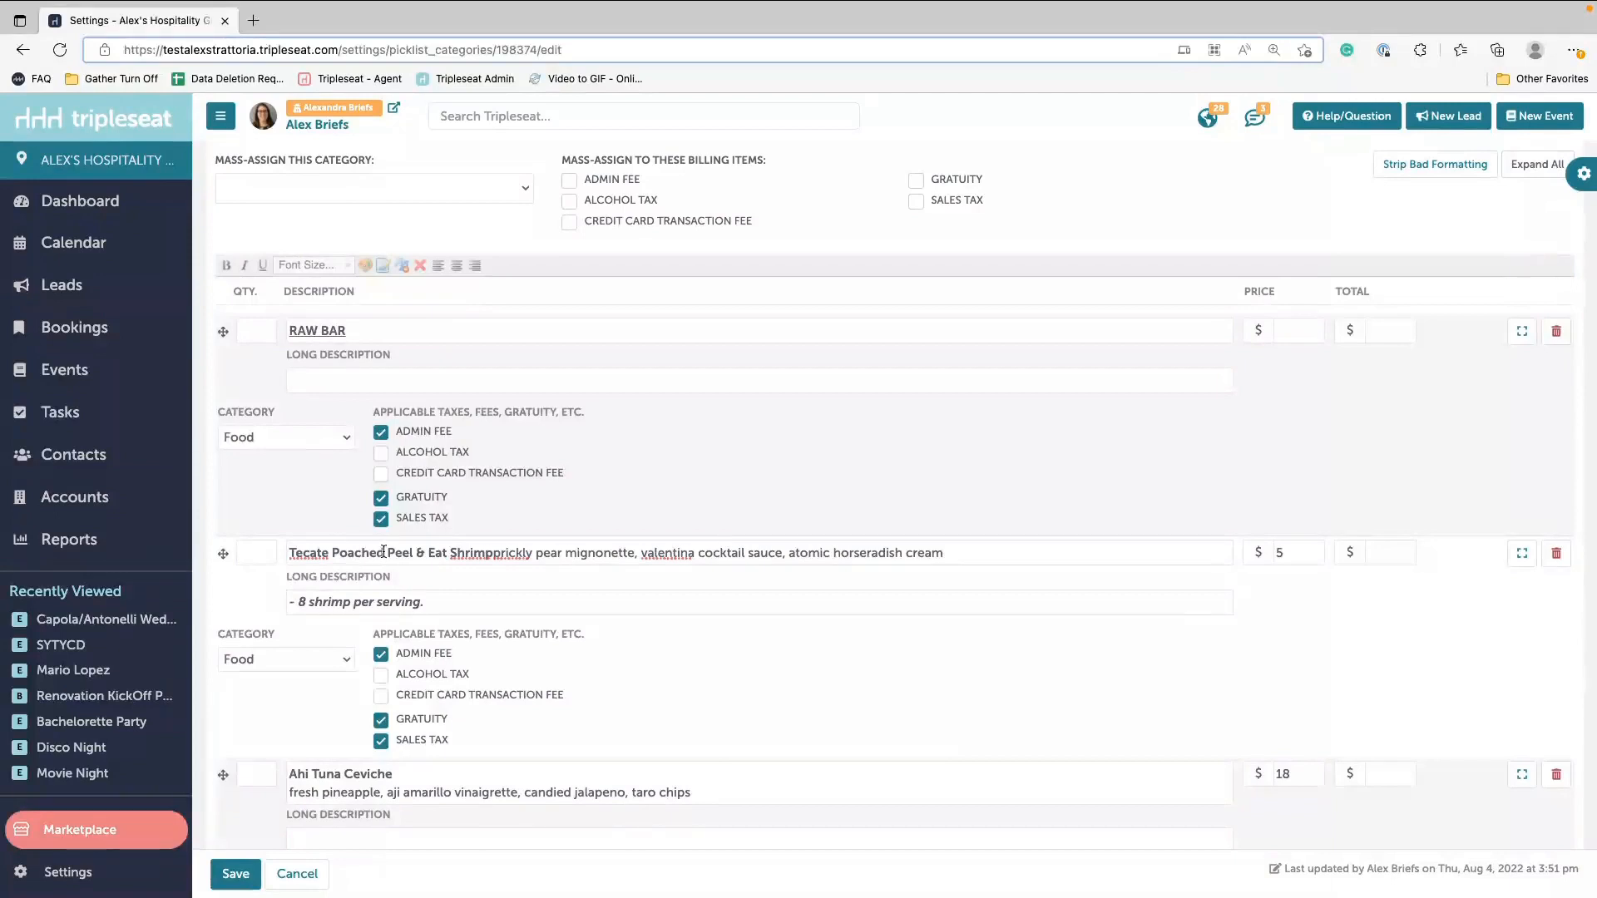
pyautogui.click(496, 552)
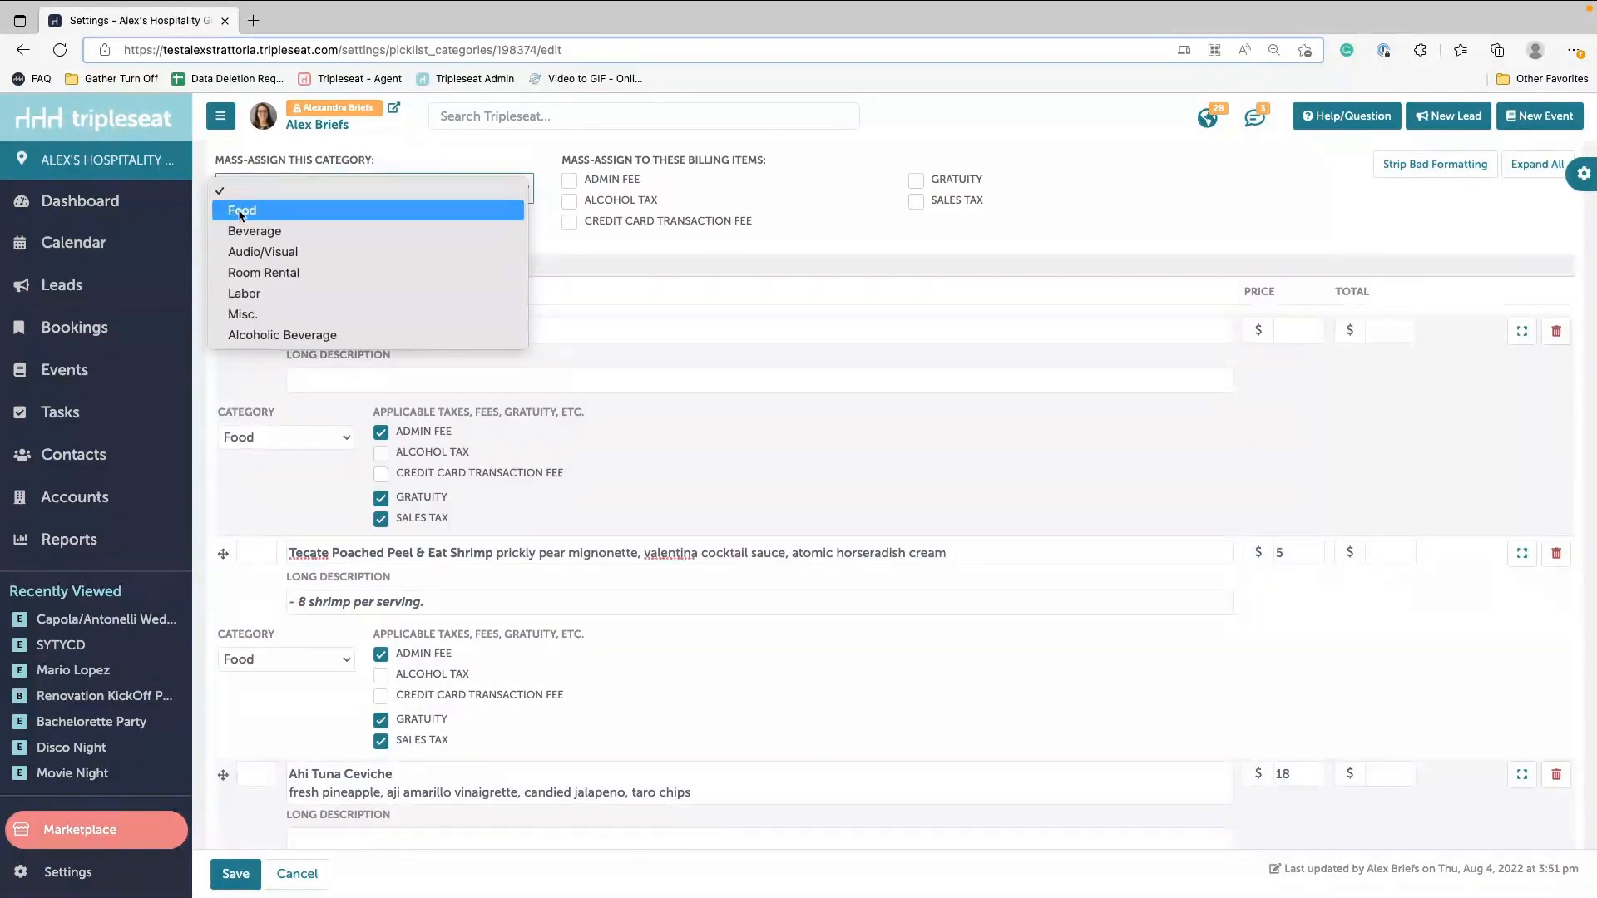
# Step: Mass-assign the Food category to all line items and check their applied taxes and fees
pyautogui.click(240, 213)
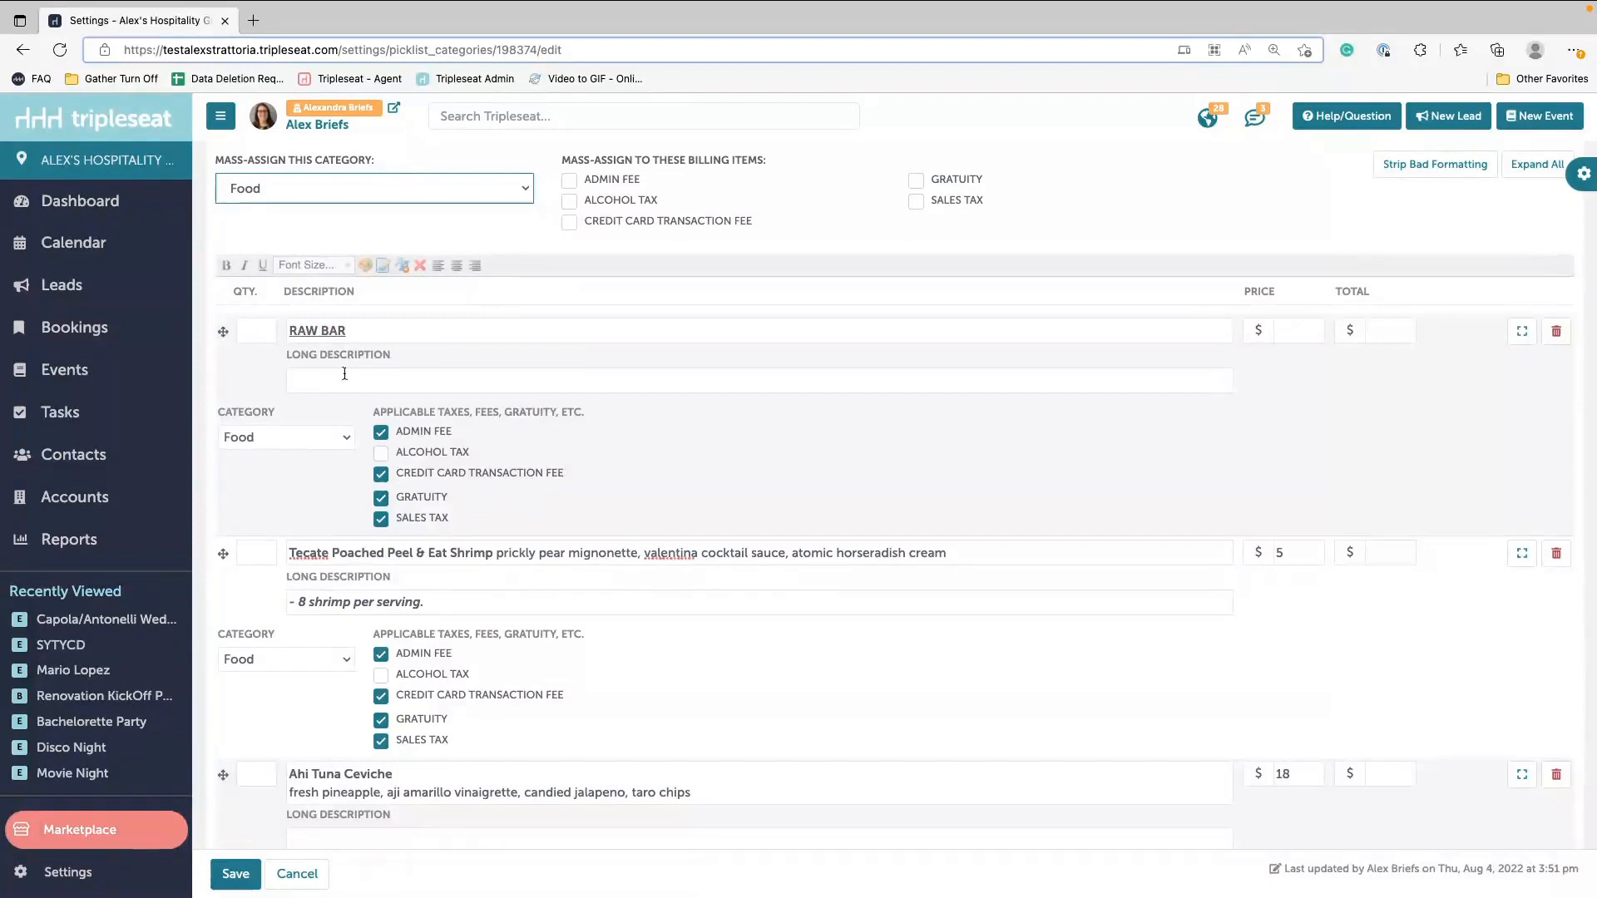
pyautogui.scroll(-3, 597, 497)
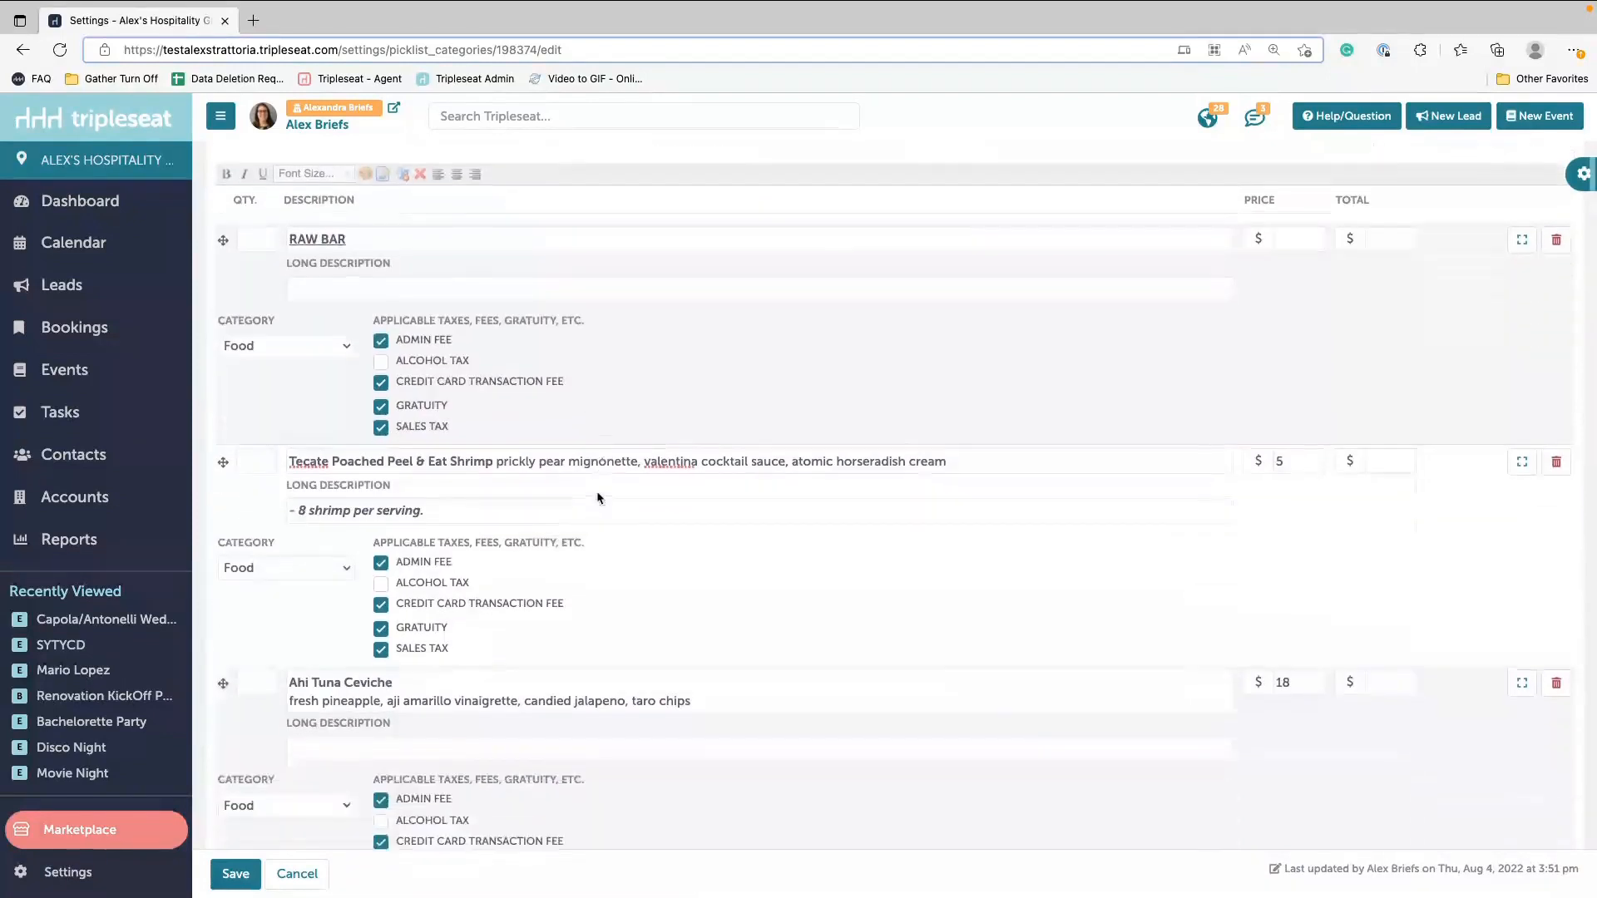
pyautogui.scroll(-1, 597, 498)
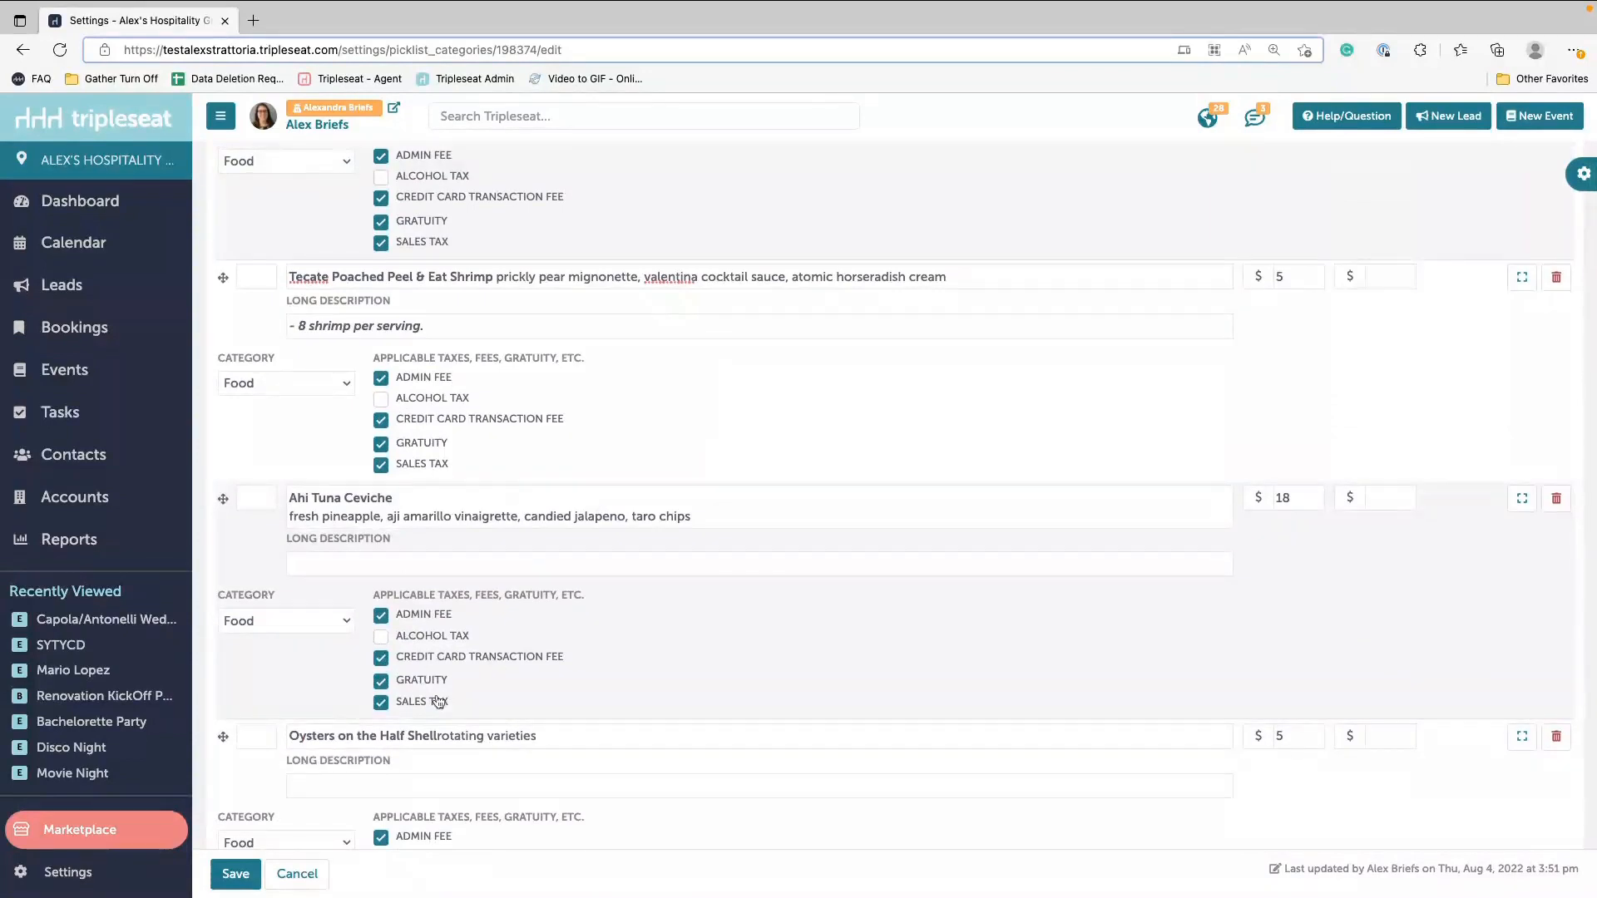
# Step: Try mass-assigning Alcohol Tax to all line items and remove it again
pyautogui.scroll(5, 505, 307)
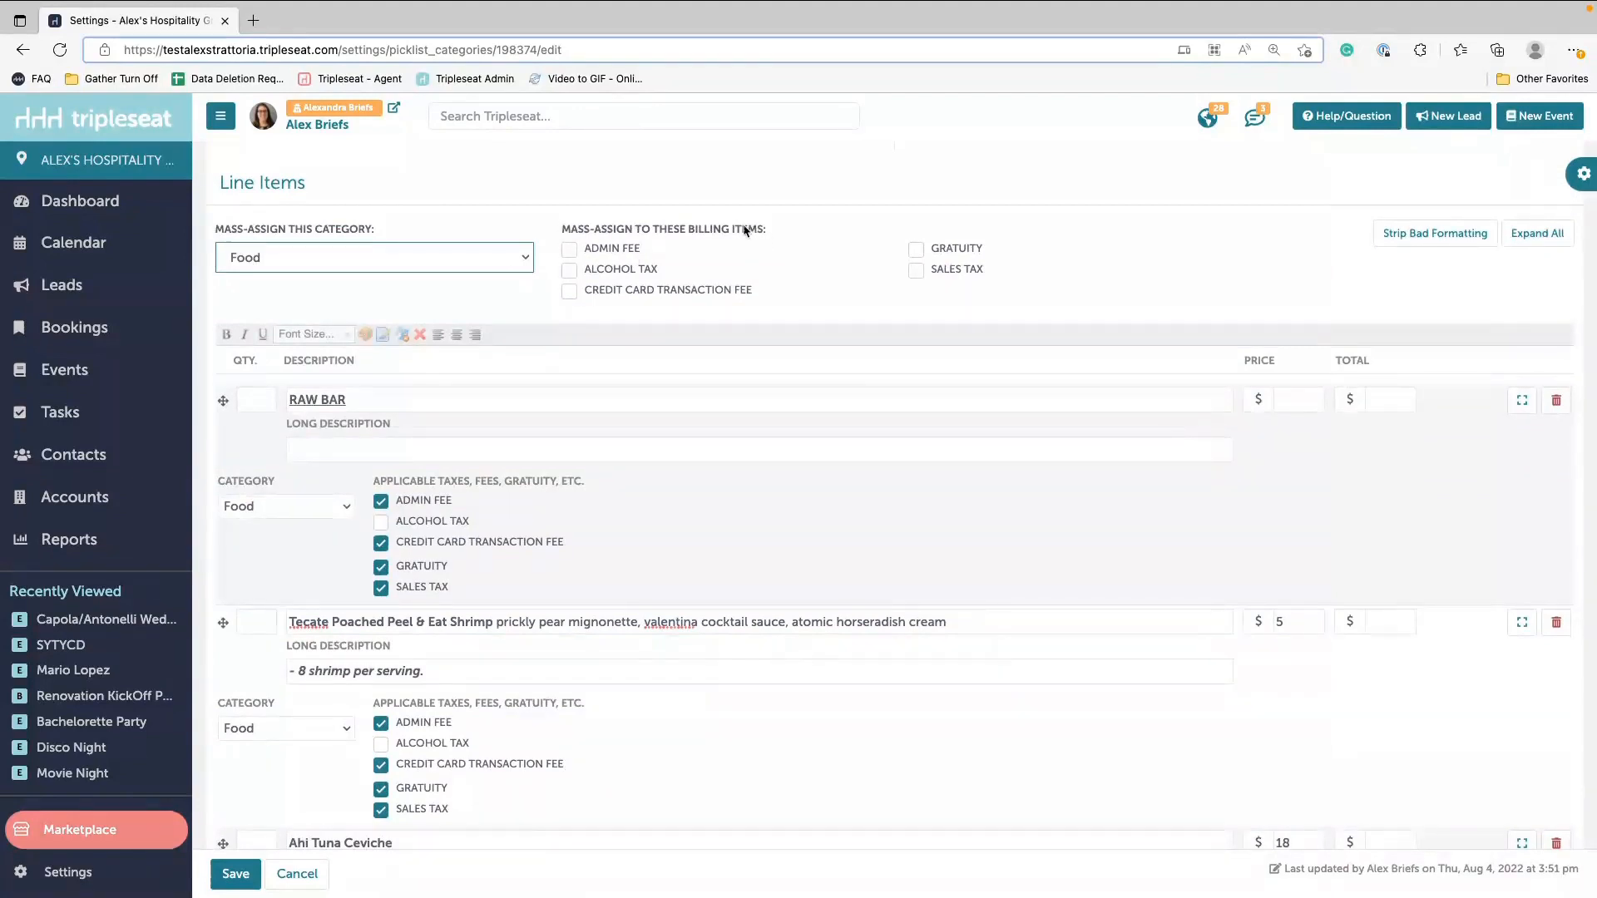
pyautogui.click(569, 270)
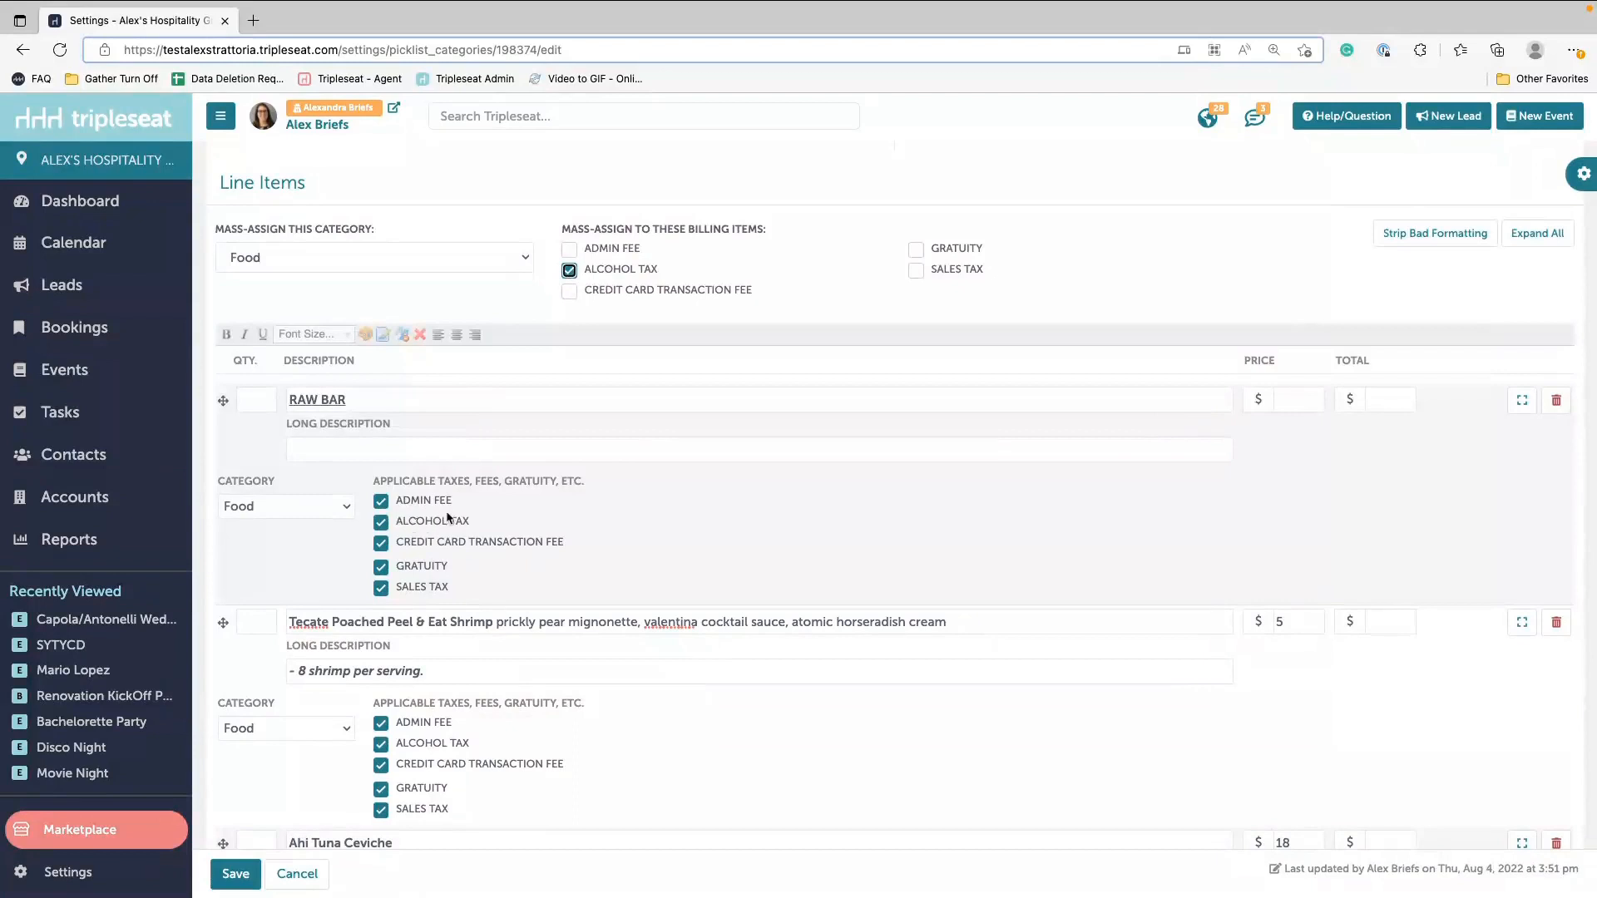
pyautogui.click(569, 271)
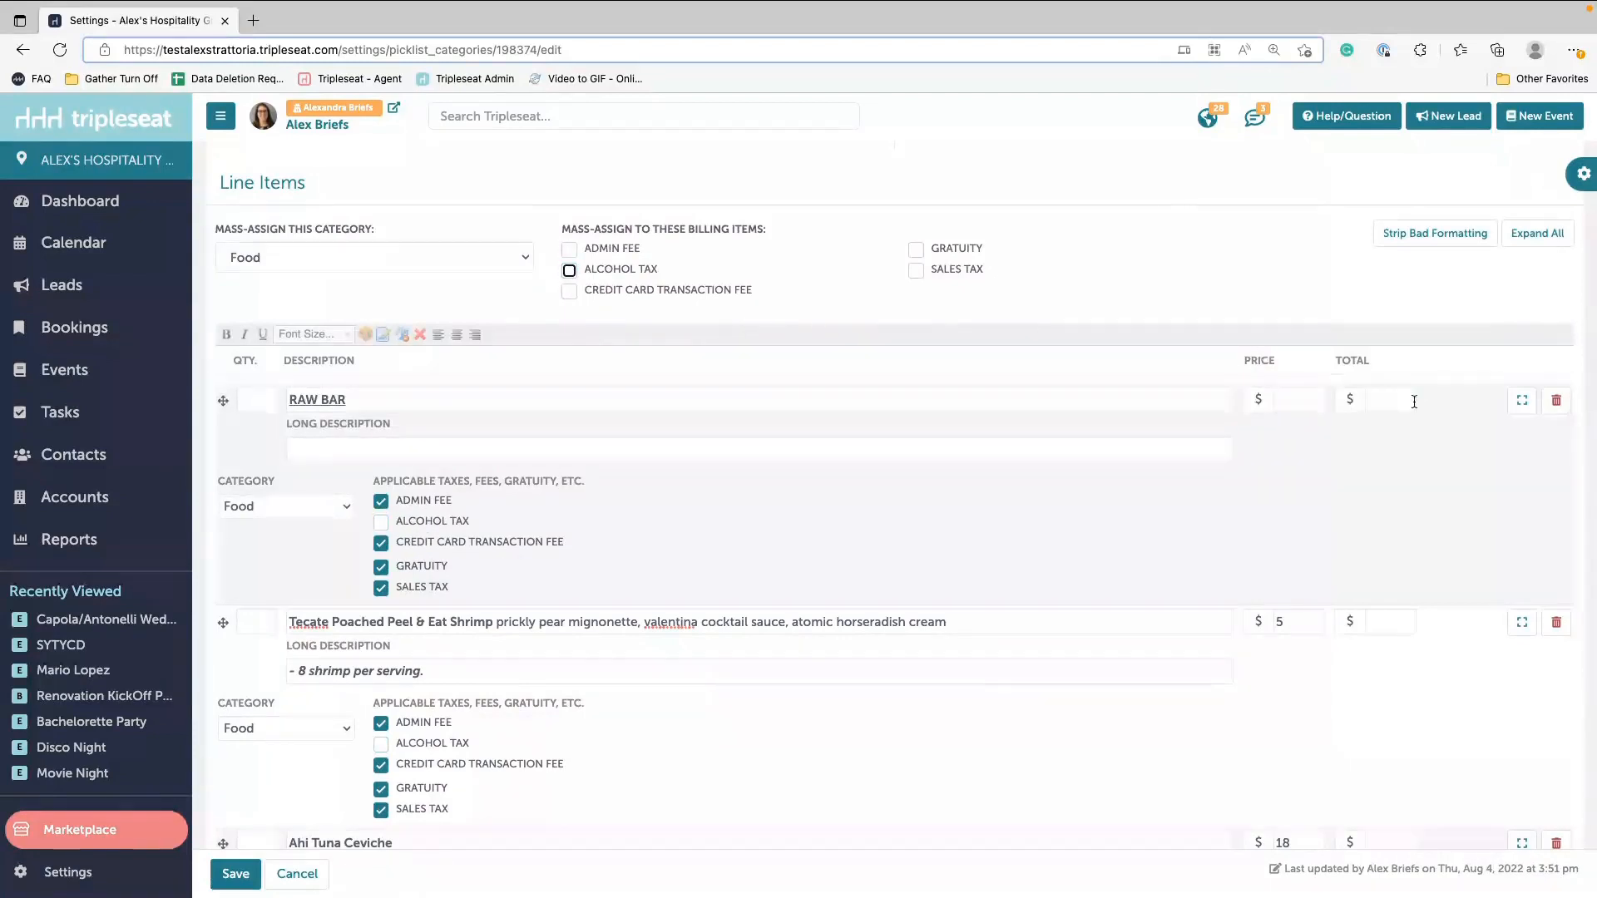
# Step: In the new line item below the last entry, enter "Italian Bakery Platter" as the description in bold
pyautogui.scroll(-20, 1478, 300)
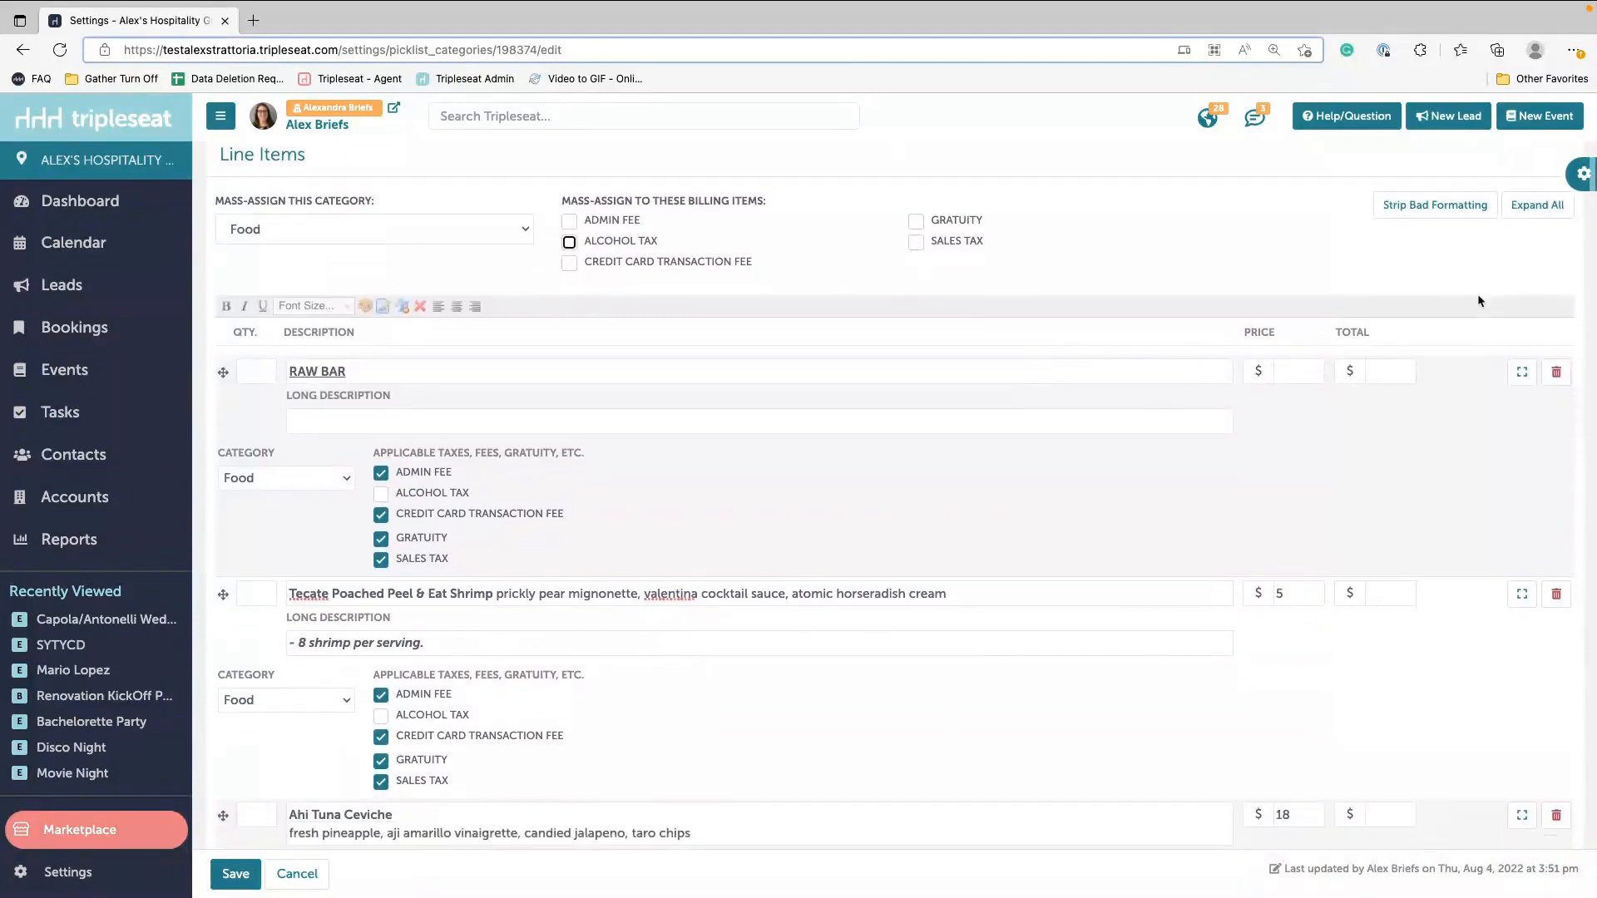
pyautogui.scroll(-20, 1478, 300)
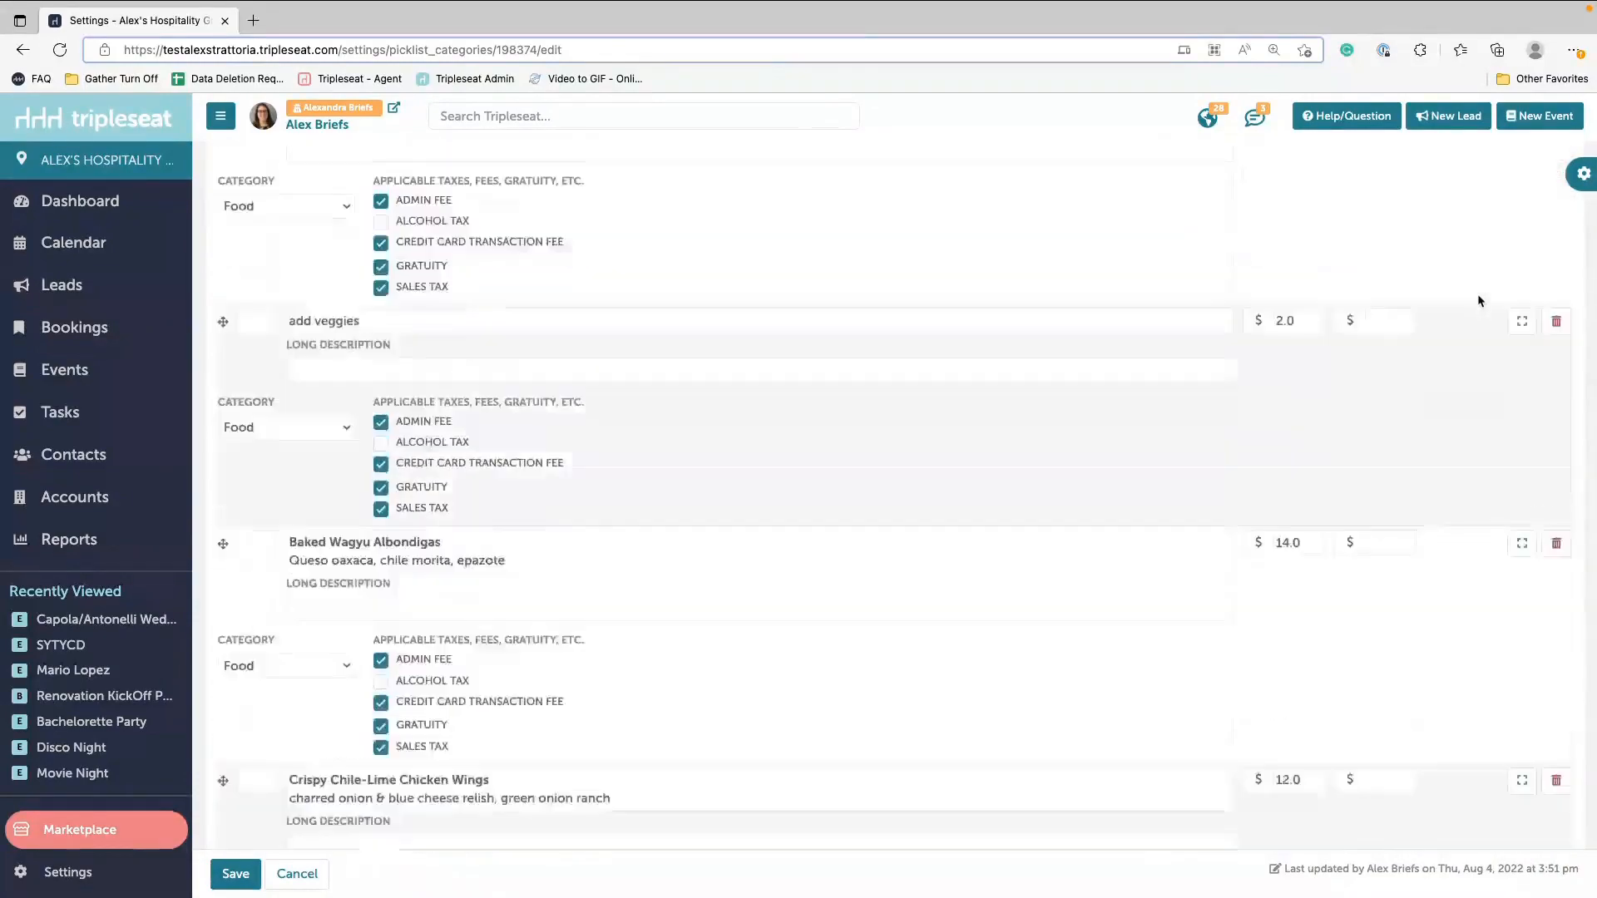
pyautogui.scroll(-10, 1478, 300)
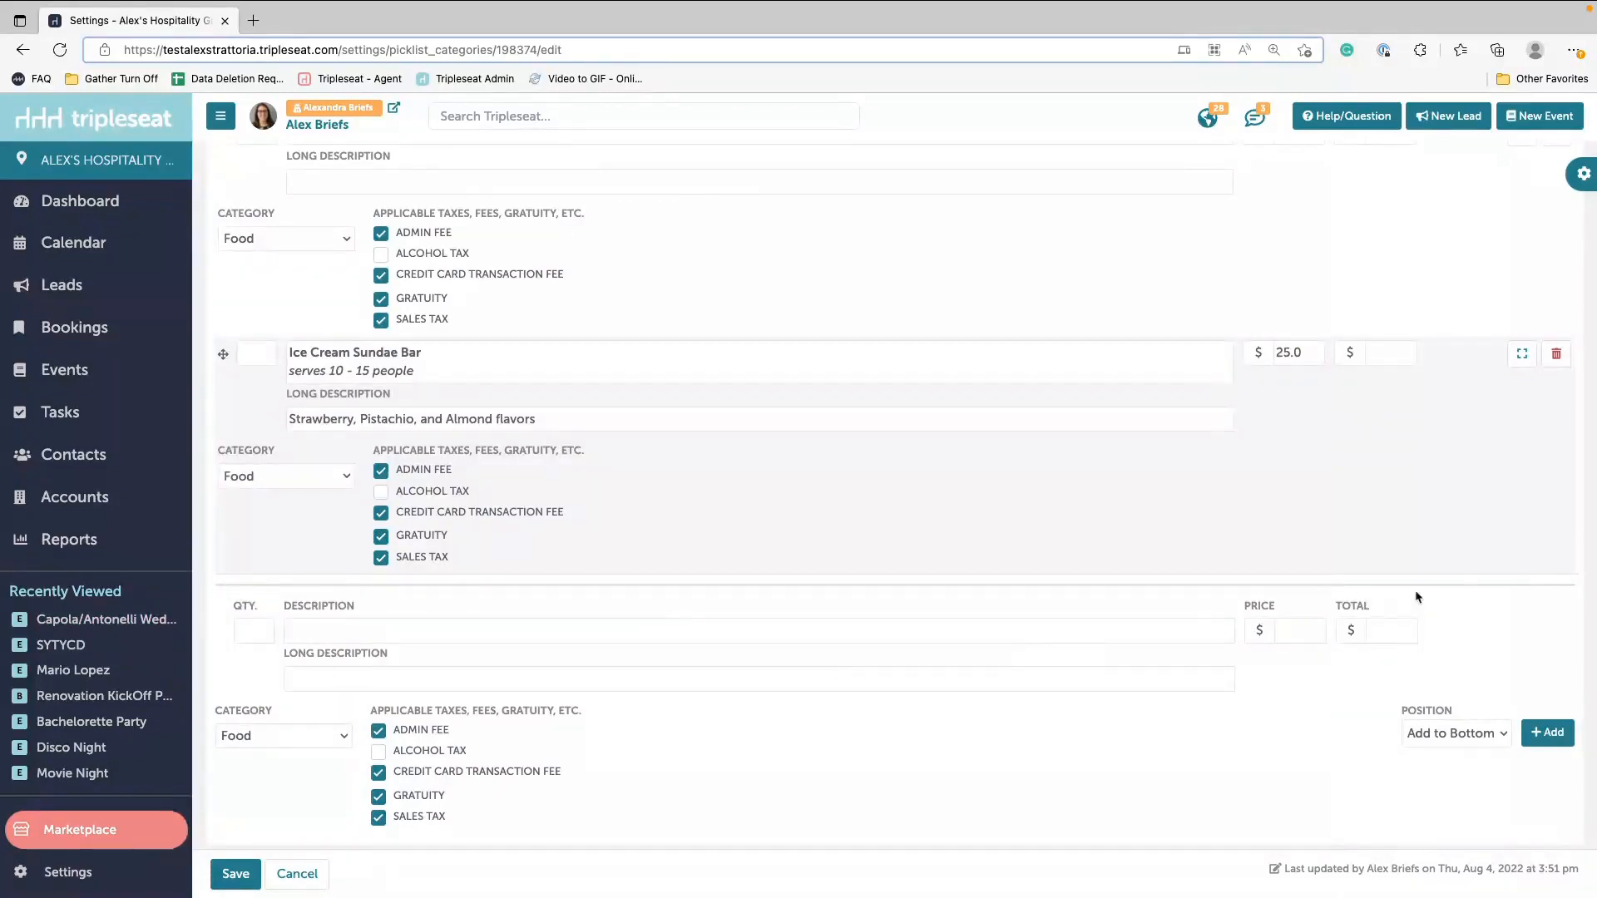
pyautogui.click(670, 618)
pyautogui.write('Itali')
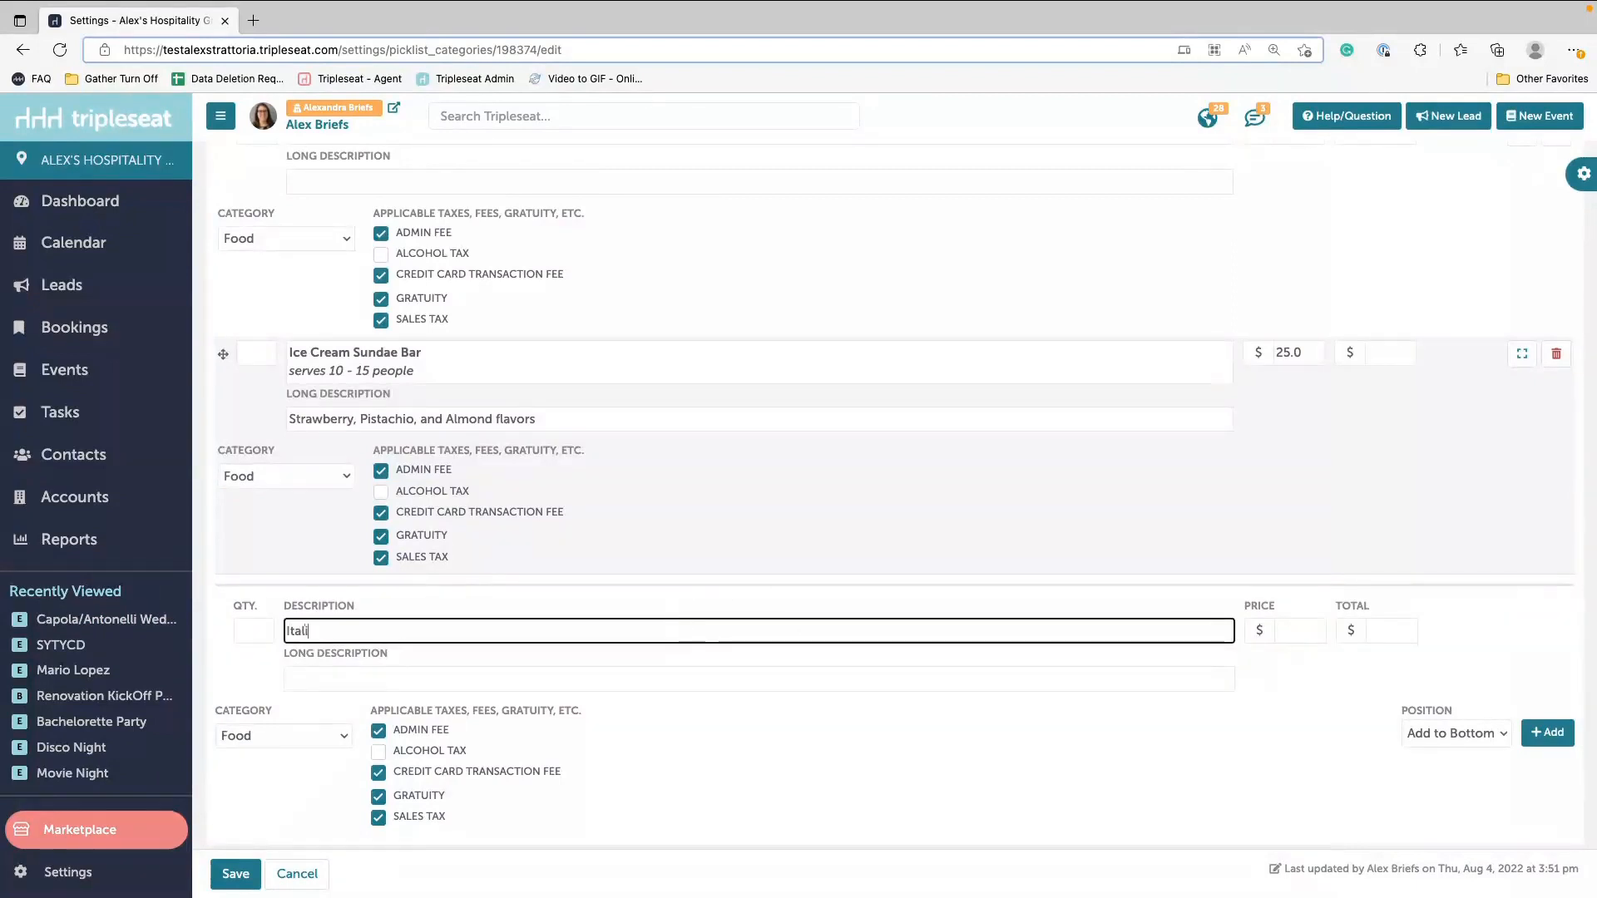
pyautogui.write('an Bakery Platter')
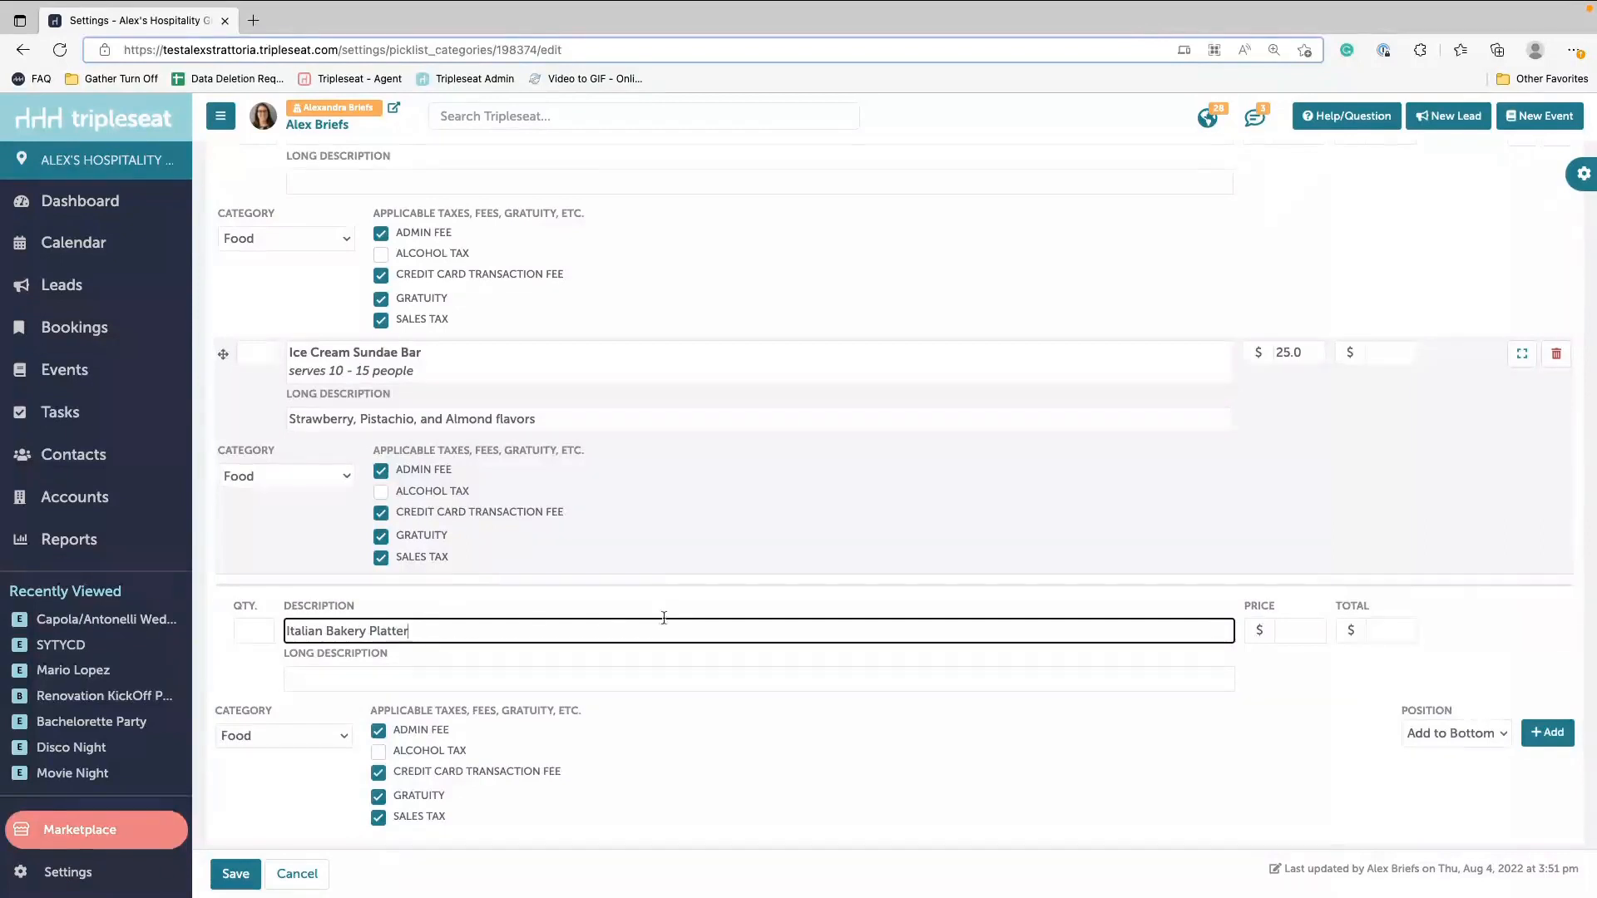
pyautogui.hotkey('ctrl', 'a')
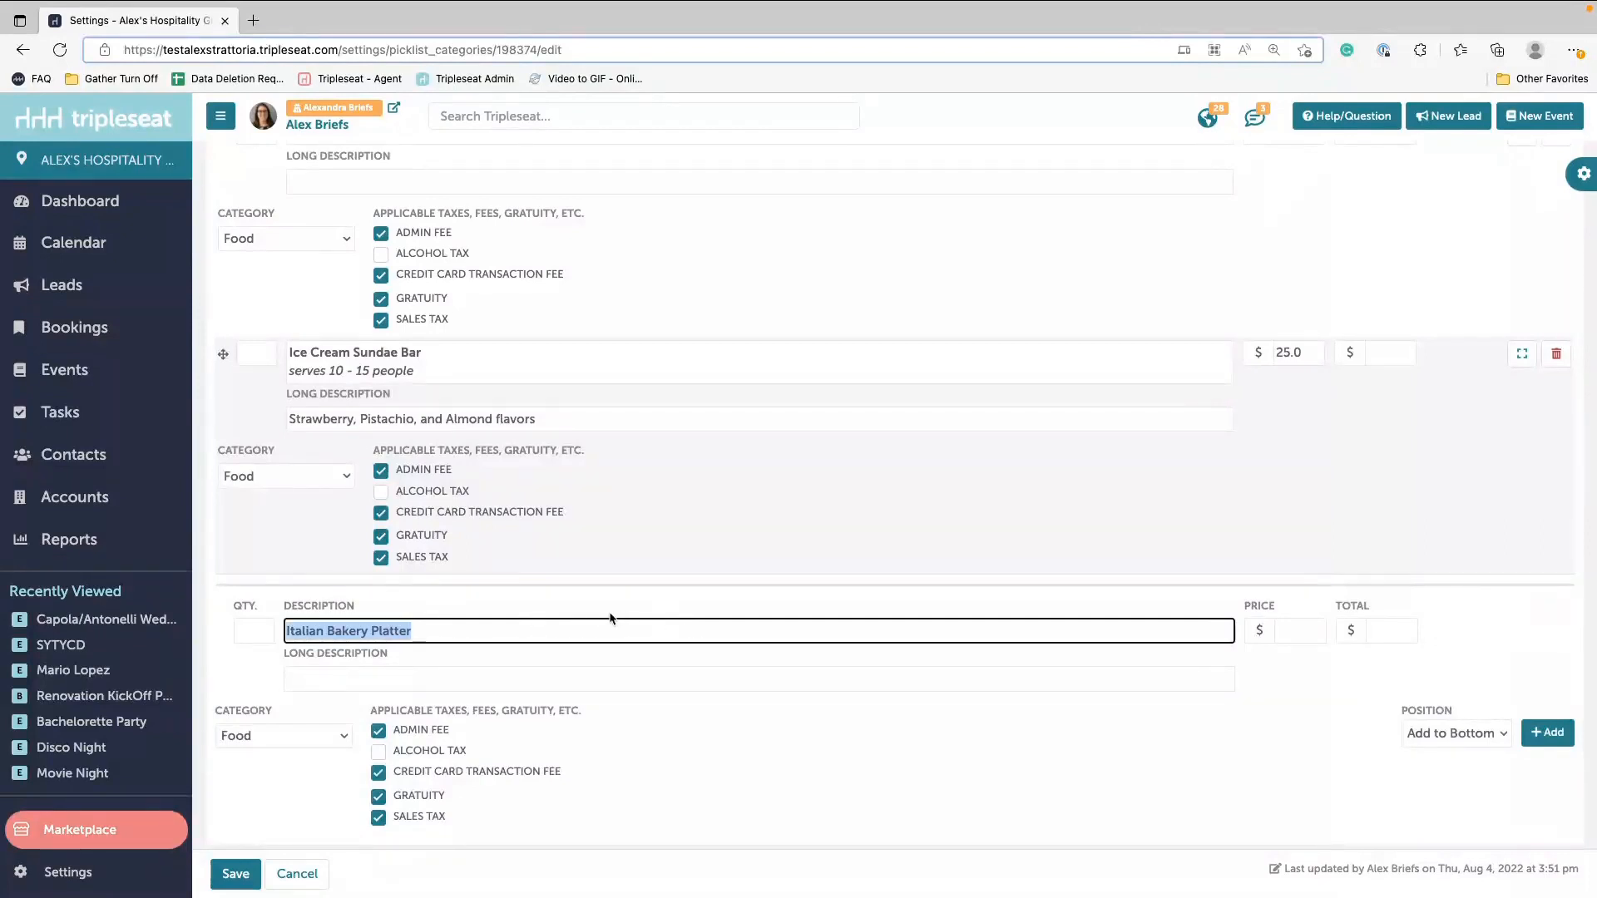
pyautogui.click(416, 630)
# Step: Add a second description line reading "cannoli, lobster tails, rainbow cookies" in italics without bold
pyautogui.press('Return')
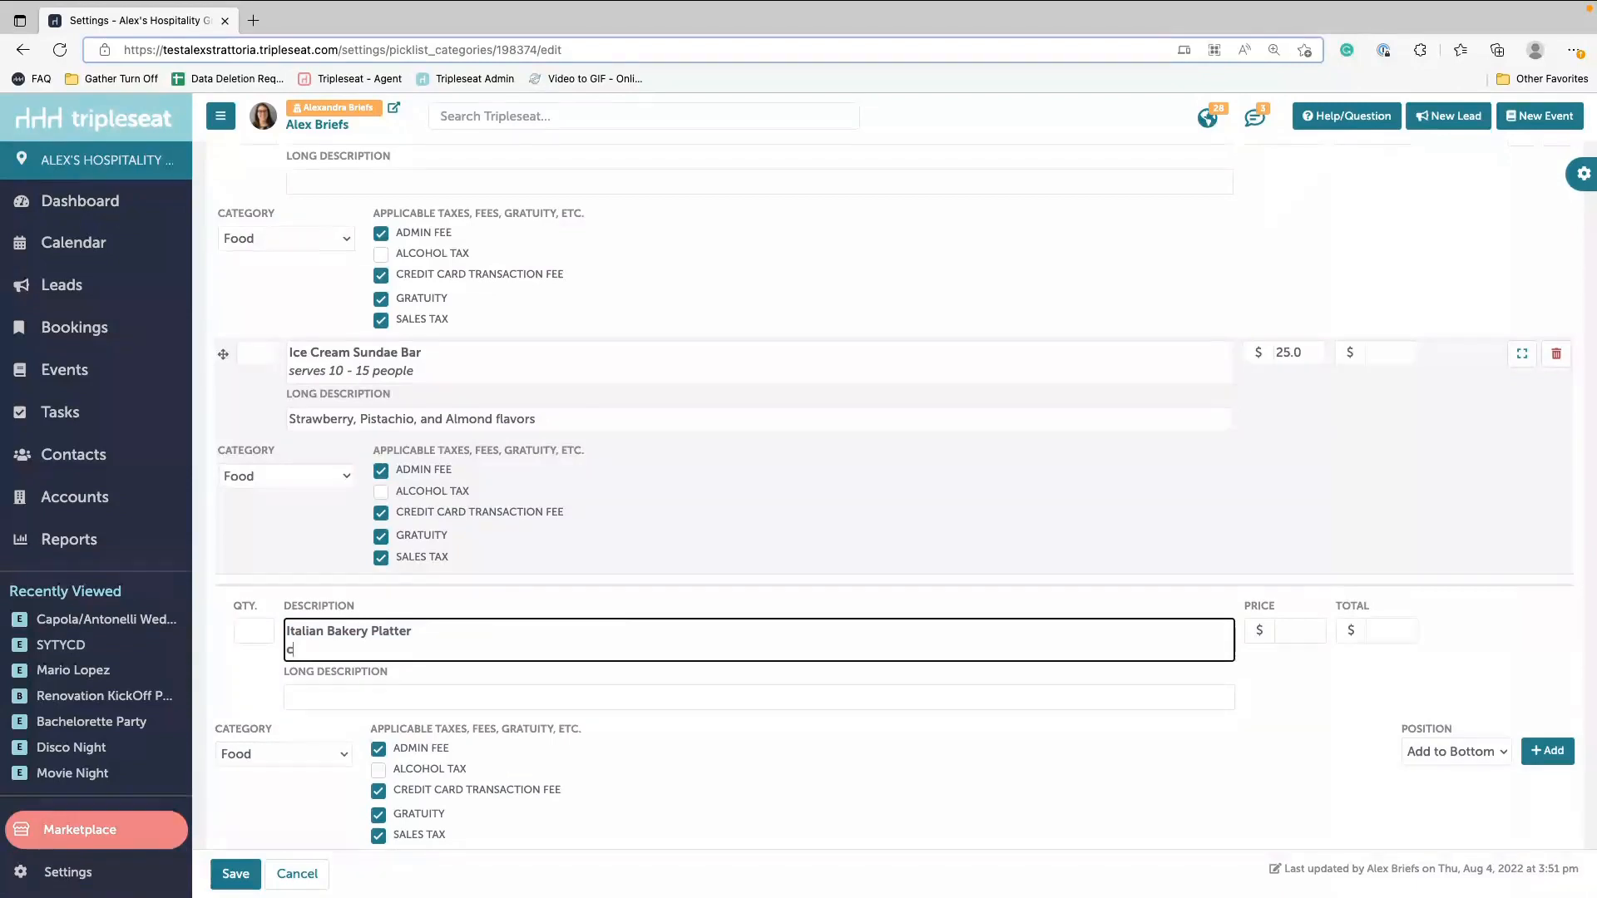
pyautogui.write('cannoli, lobster tails, rainbow')
pyautogui.write('cookies')
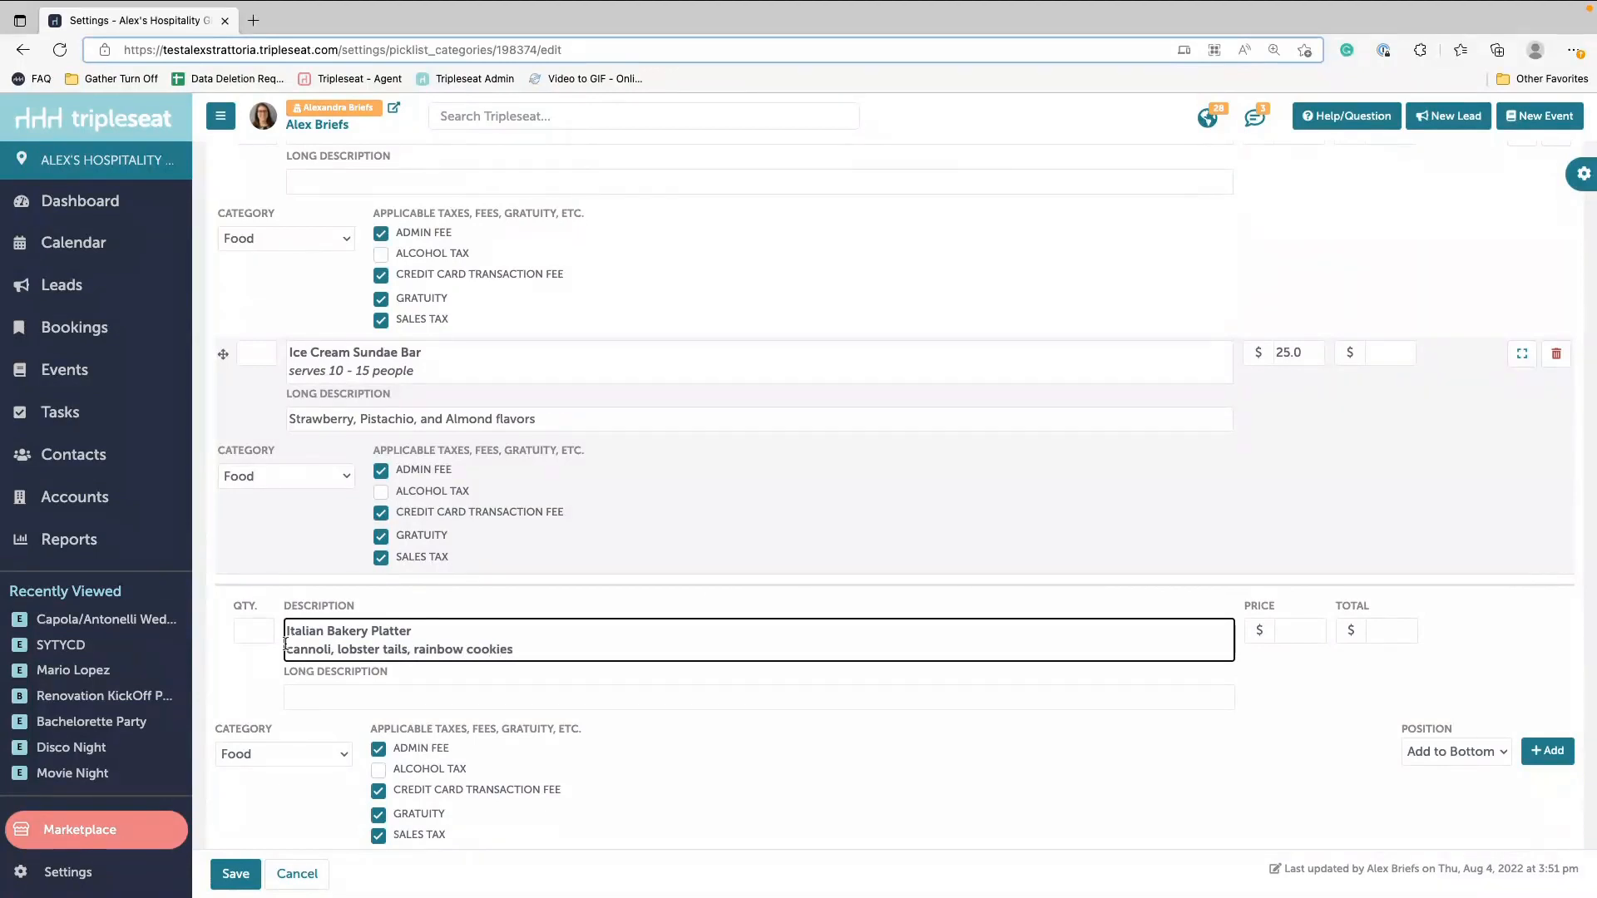
pyautogui.moveTo(285, 645); pyautogui.dragTo(571, 699)
pyautogui.hotkey('ctrl', 'i')
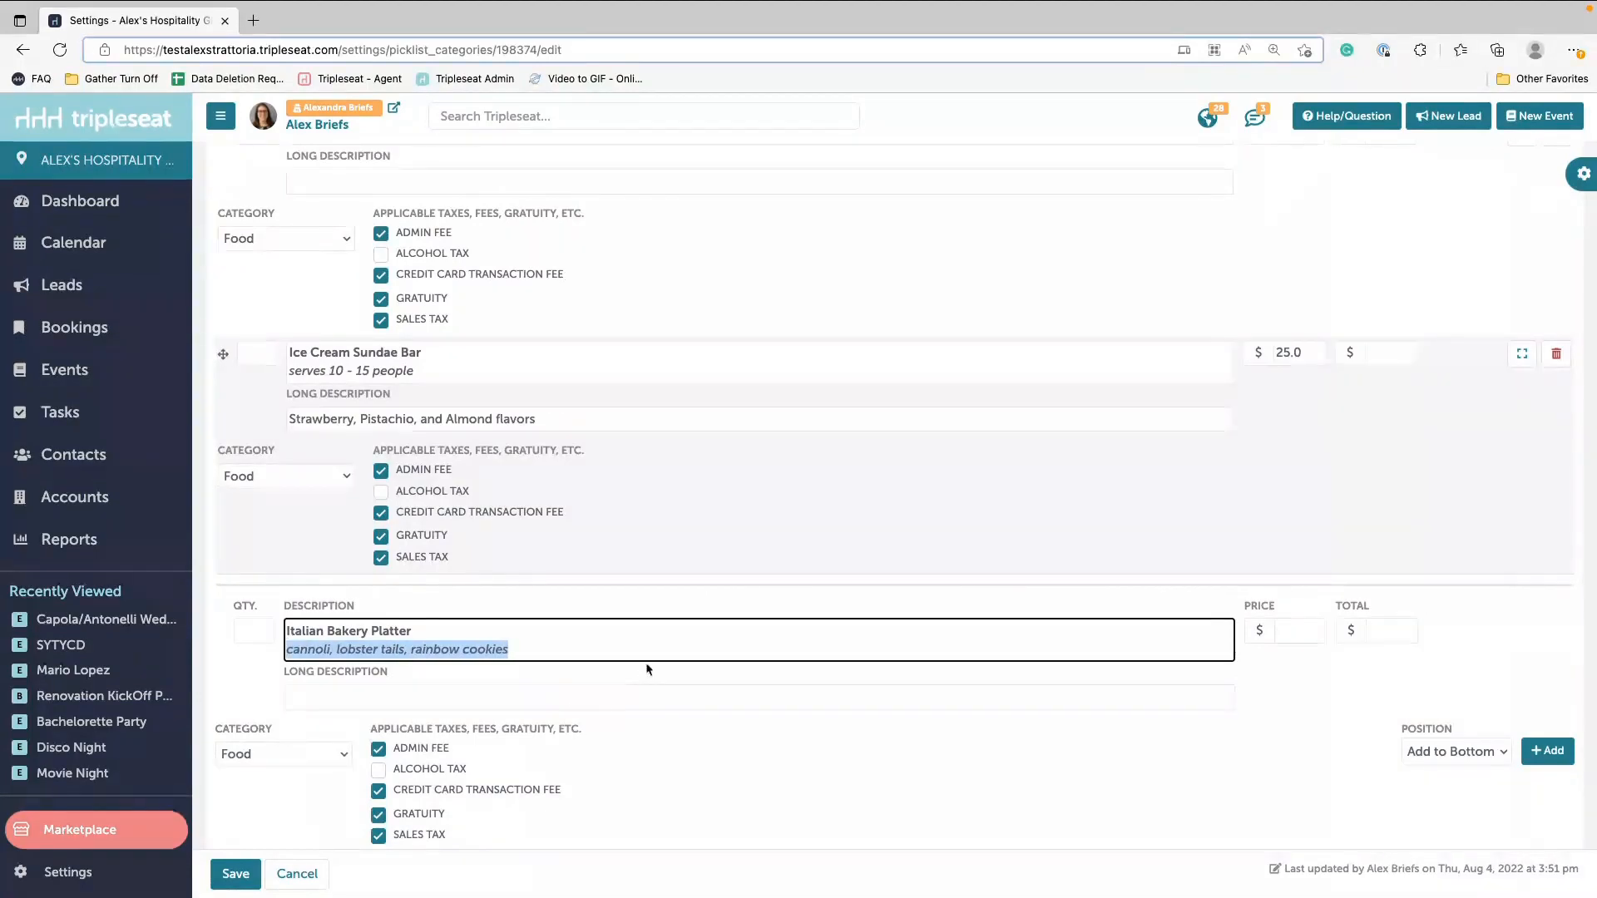
pyautogui.press('Right')
# Step: Set the Italian Bakery Platter's price to 27 and add it to the bottom of the picklist
pyautogui.click(1295, 626)
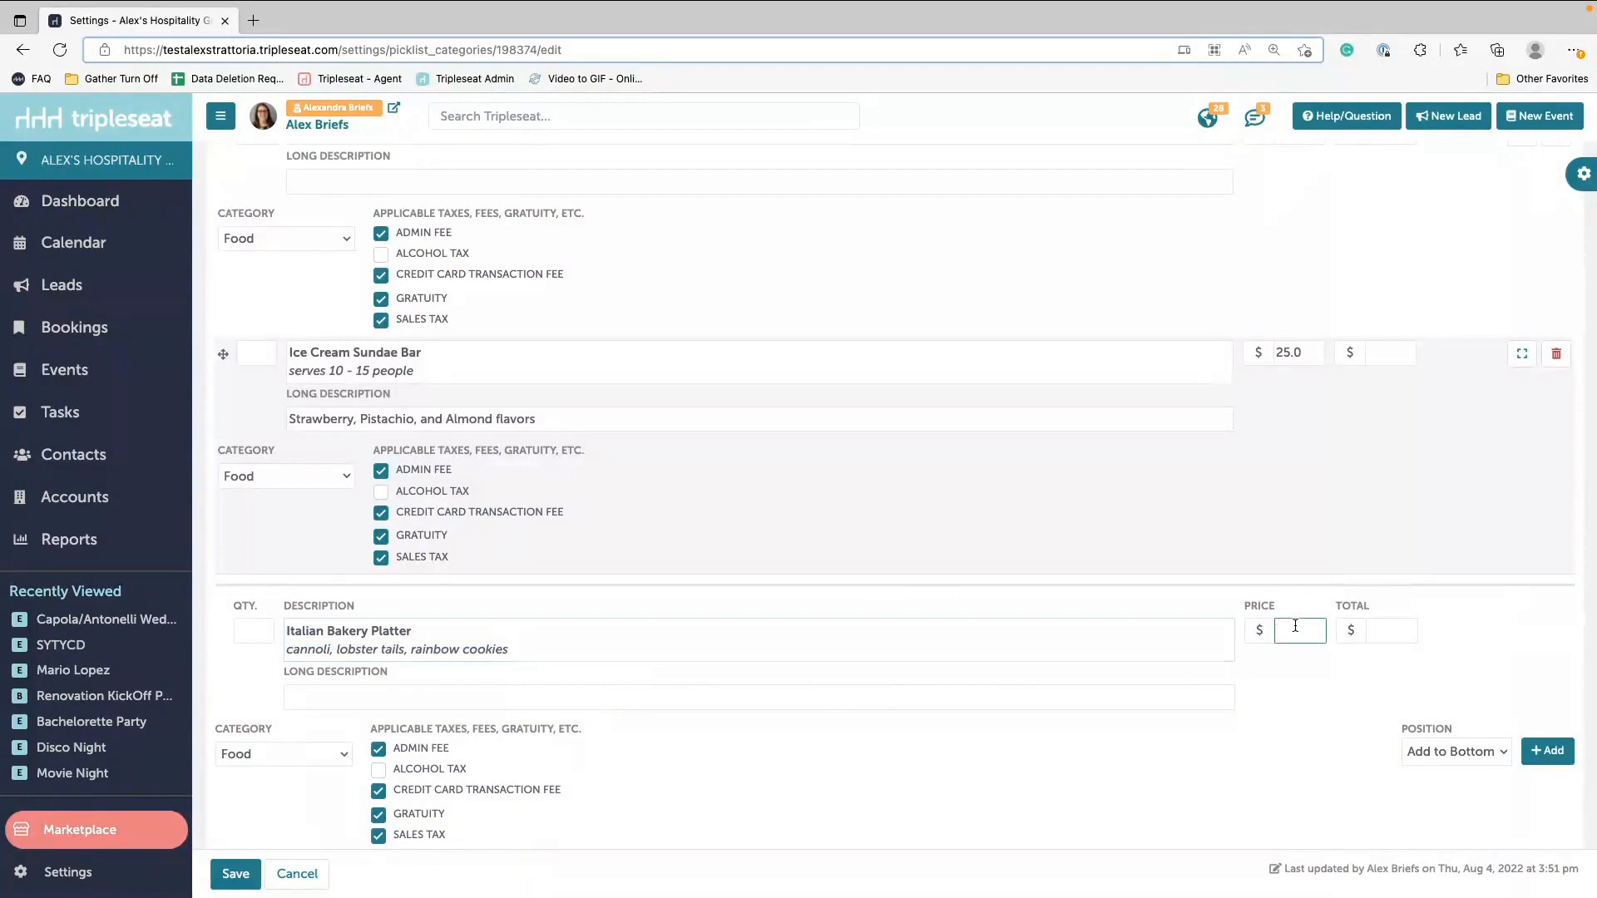
pyautogui.write('6')
pyautogui.write('27')
pyautogui.scroll(-1, 889, 653)
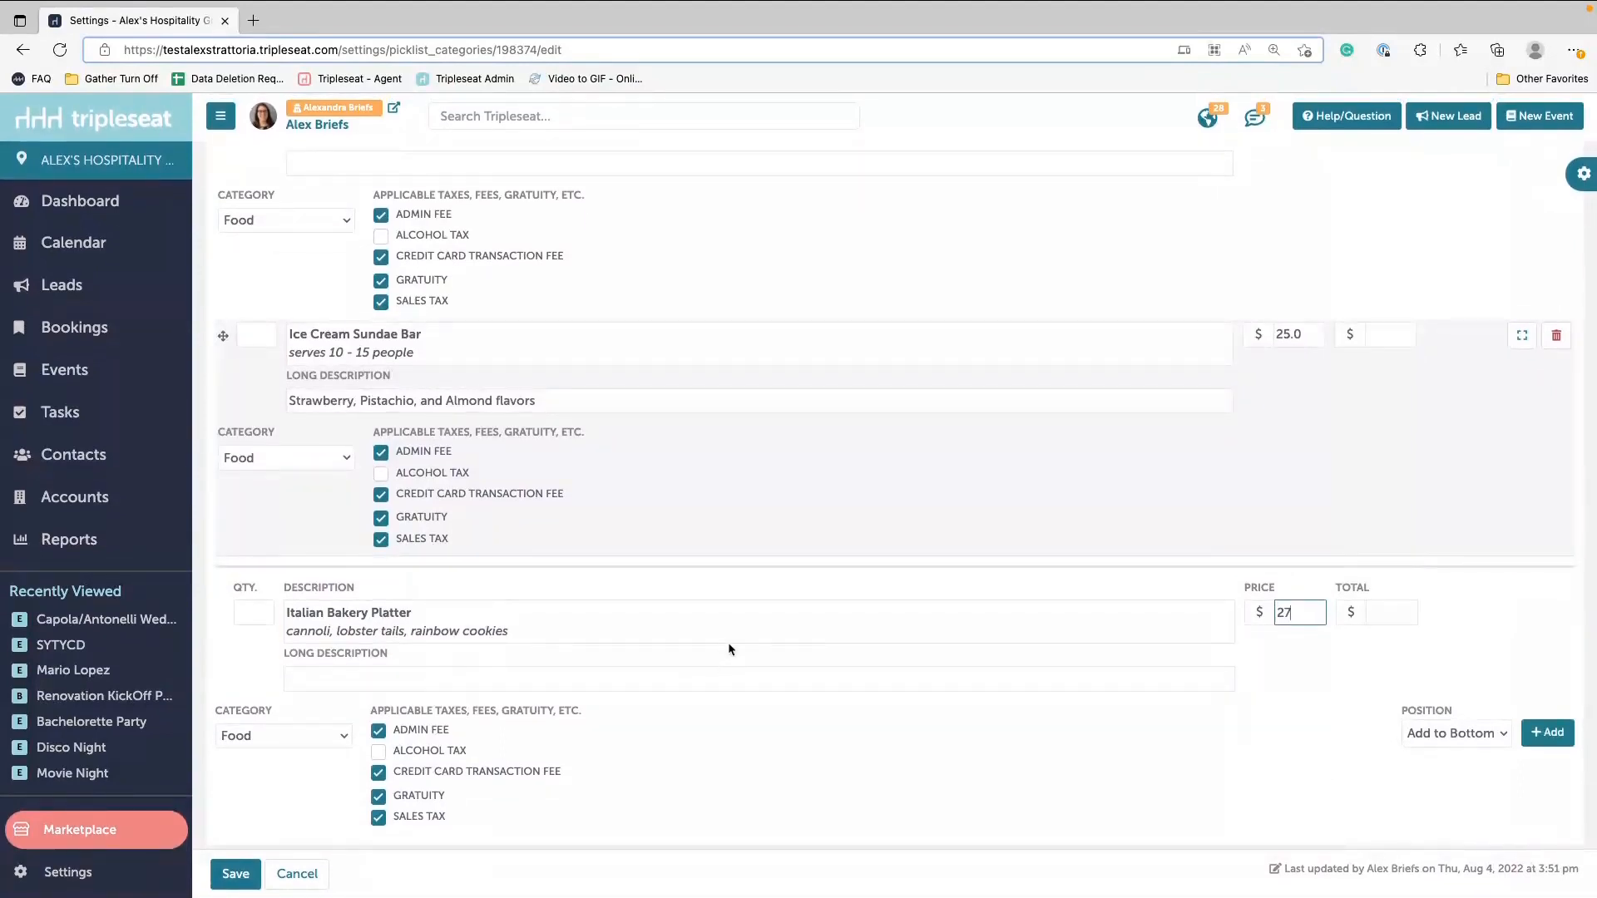
pyautogui.click(1549, 734)
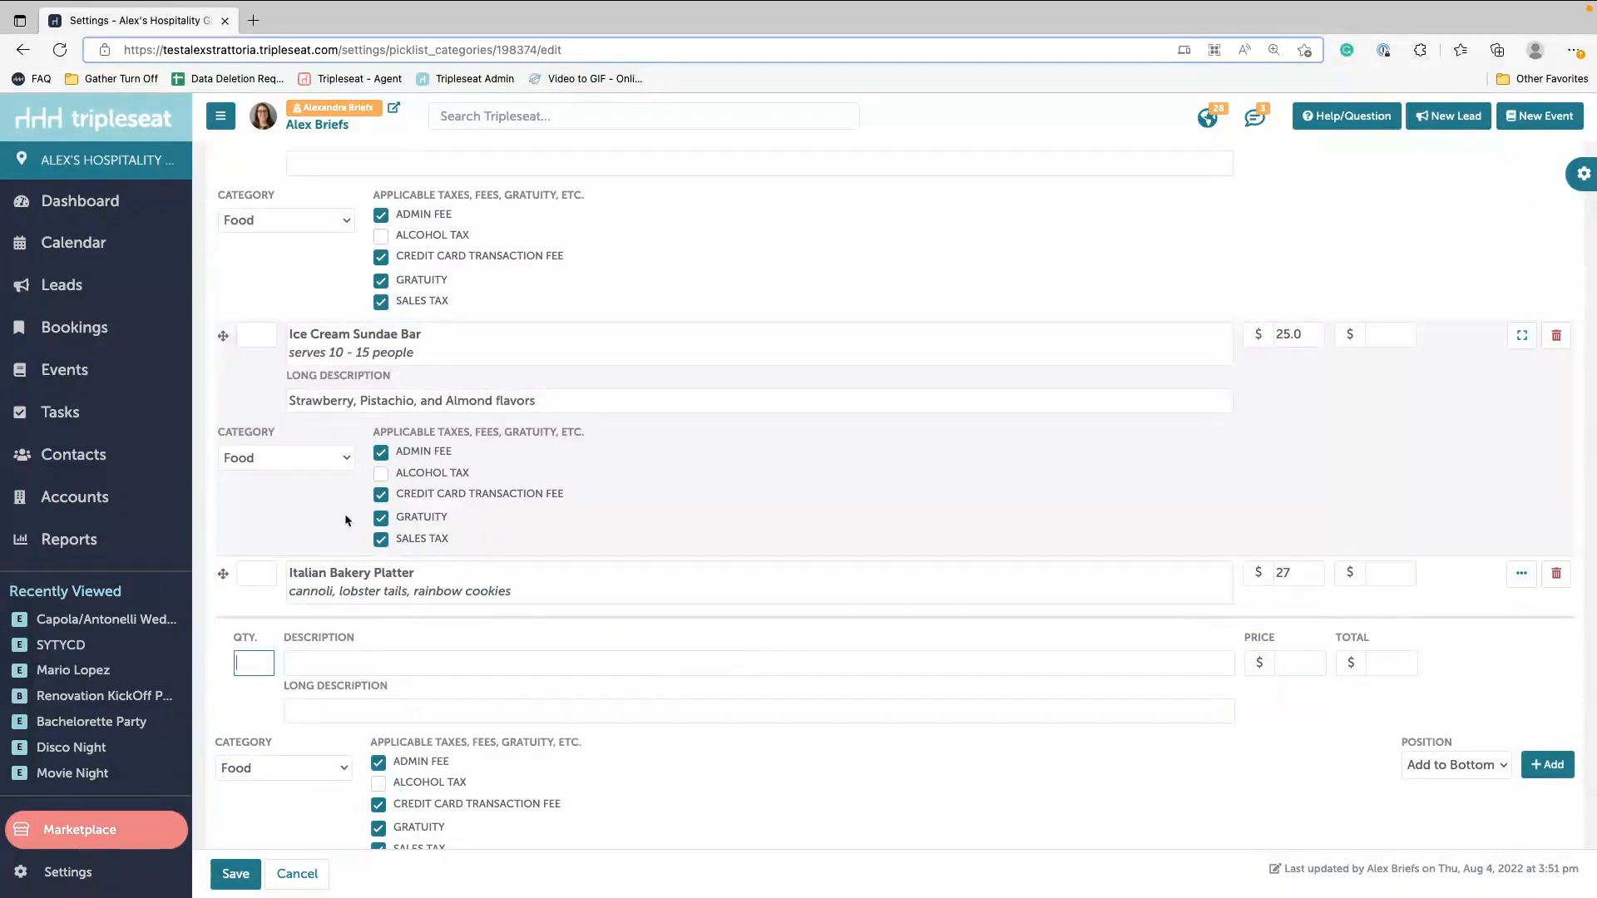
# Step: Add another line item described as "New Item" to the bottom of the picklist
pyautogui.click(328, 665)
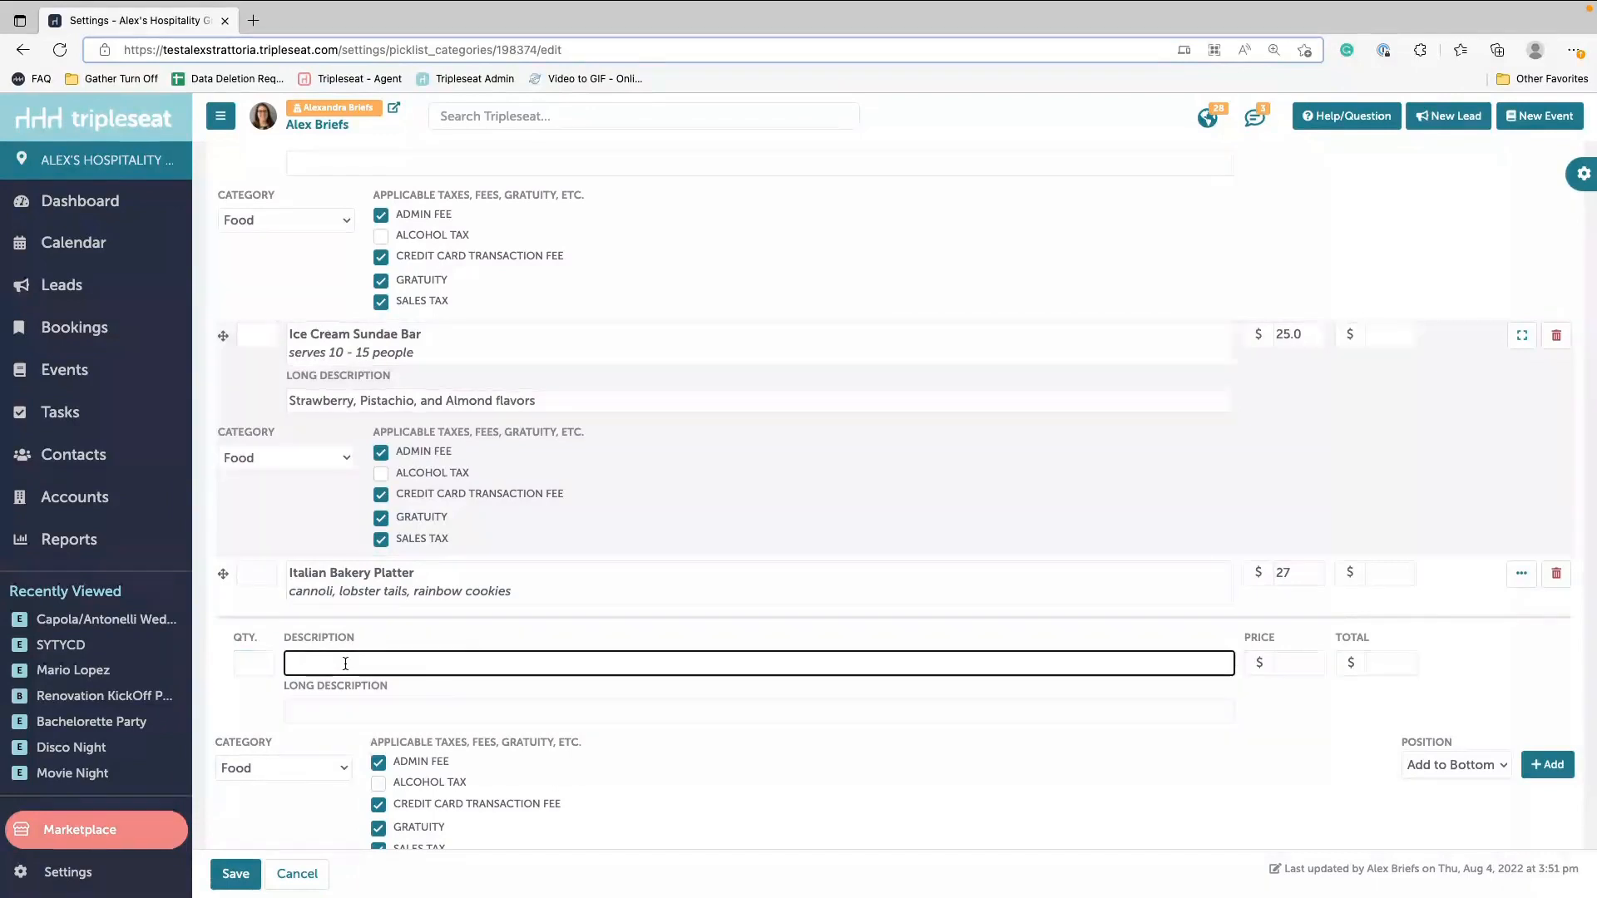
pyautogui.write('New Item')
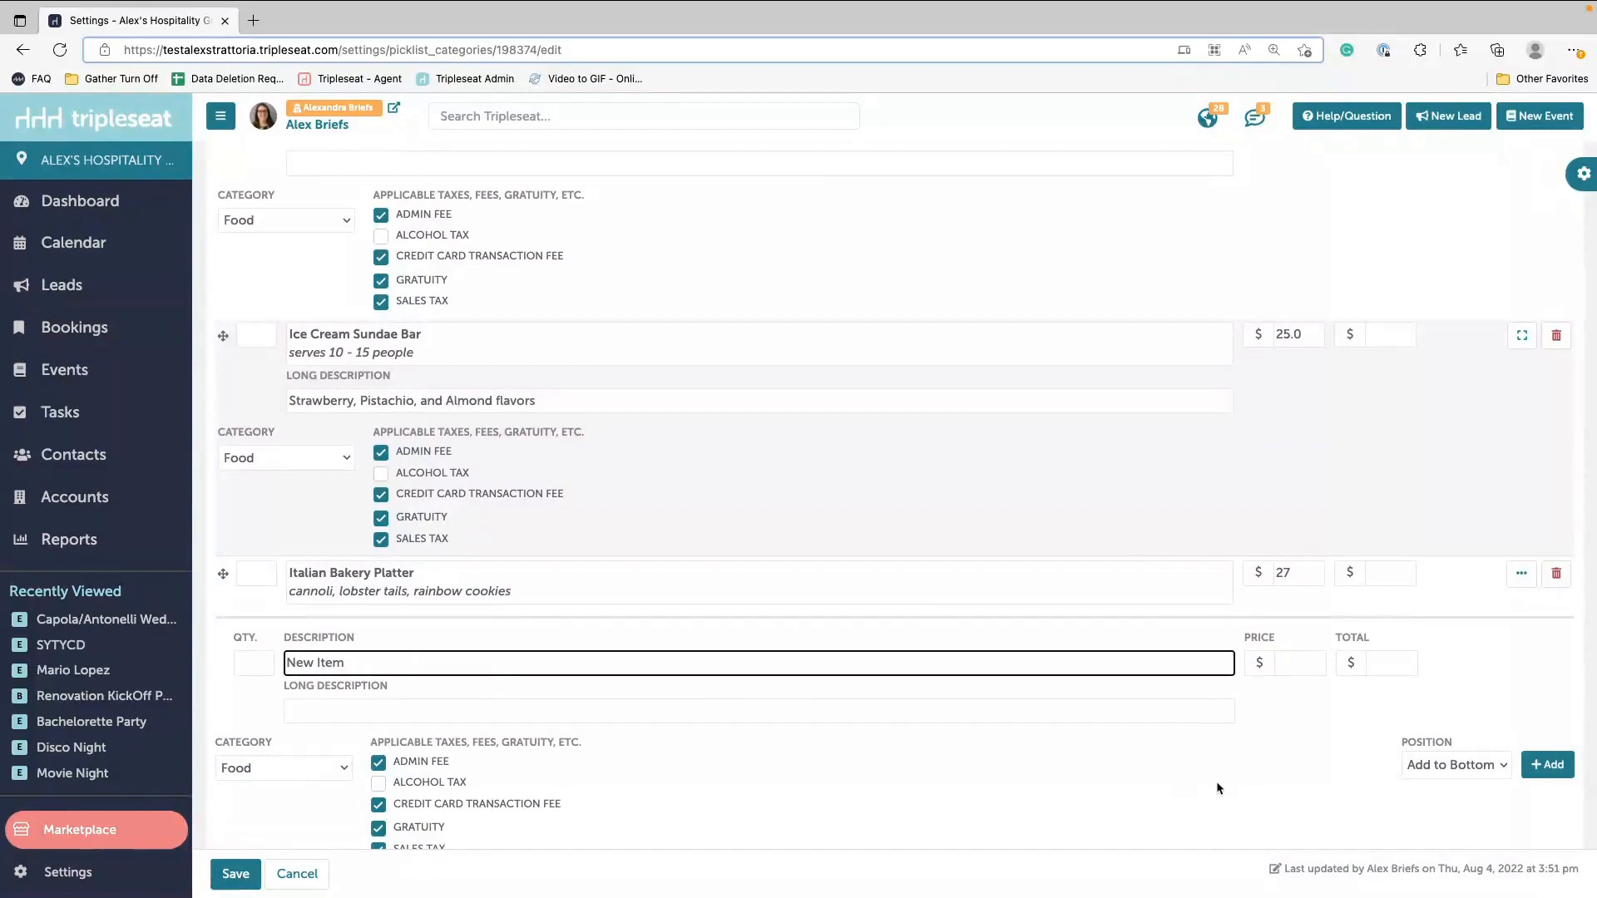
pyautogui.click(1547, 765)
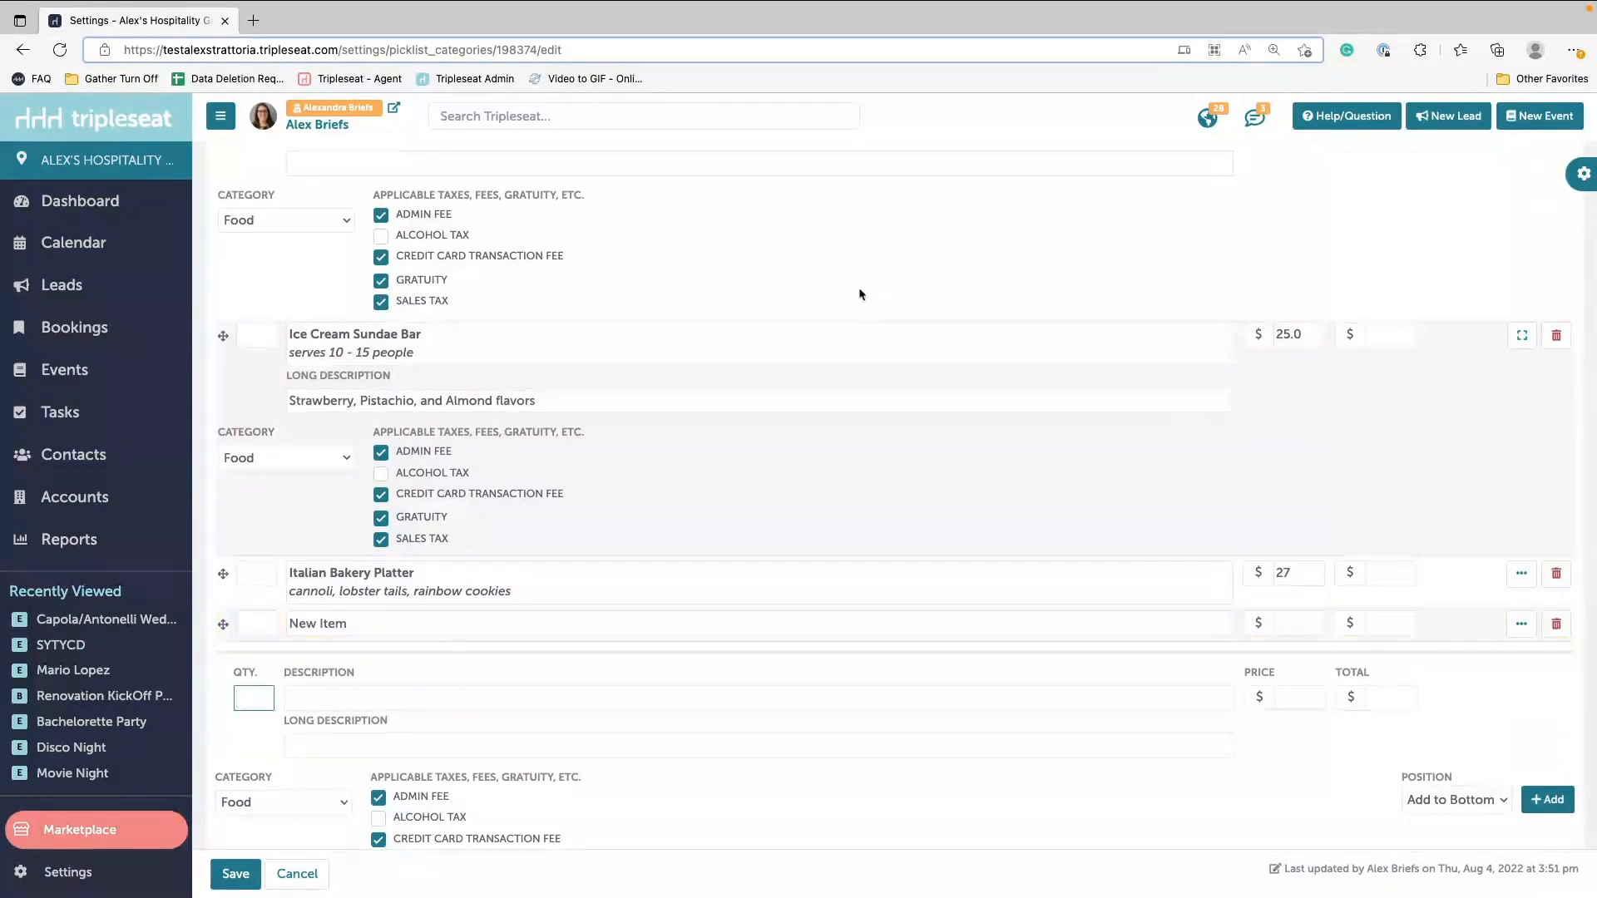
# Step: Delete the "New Item" line and move the Italian Bakery Platter up between Soft Serve Sorbet of The Day and Dole Whip
pyautogui.click(1556, 625)
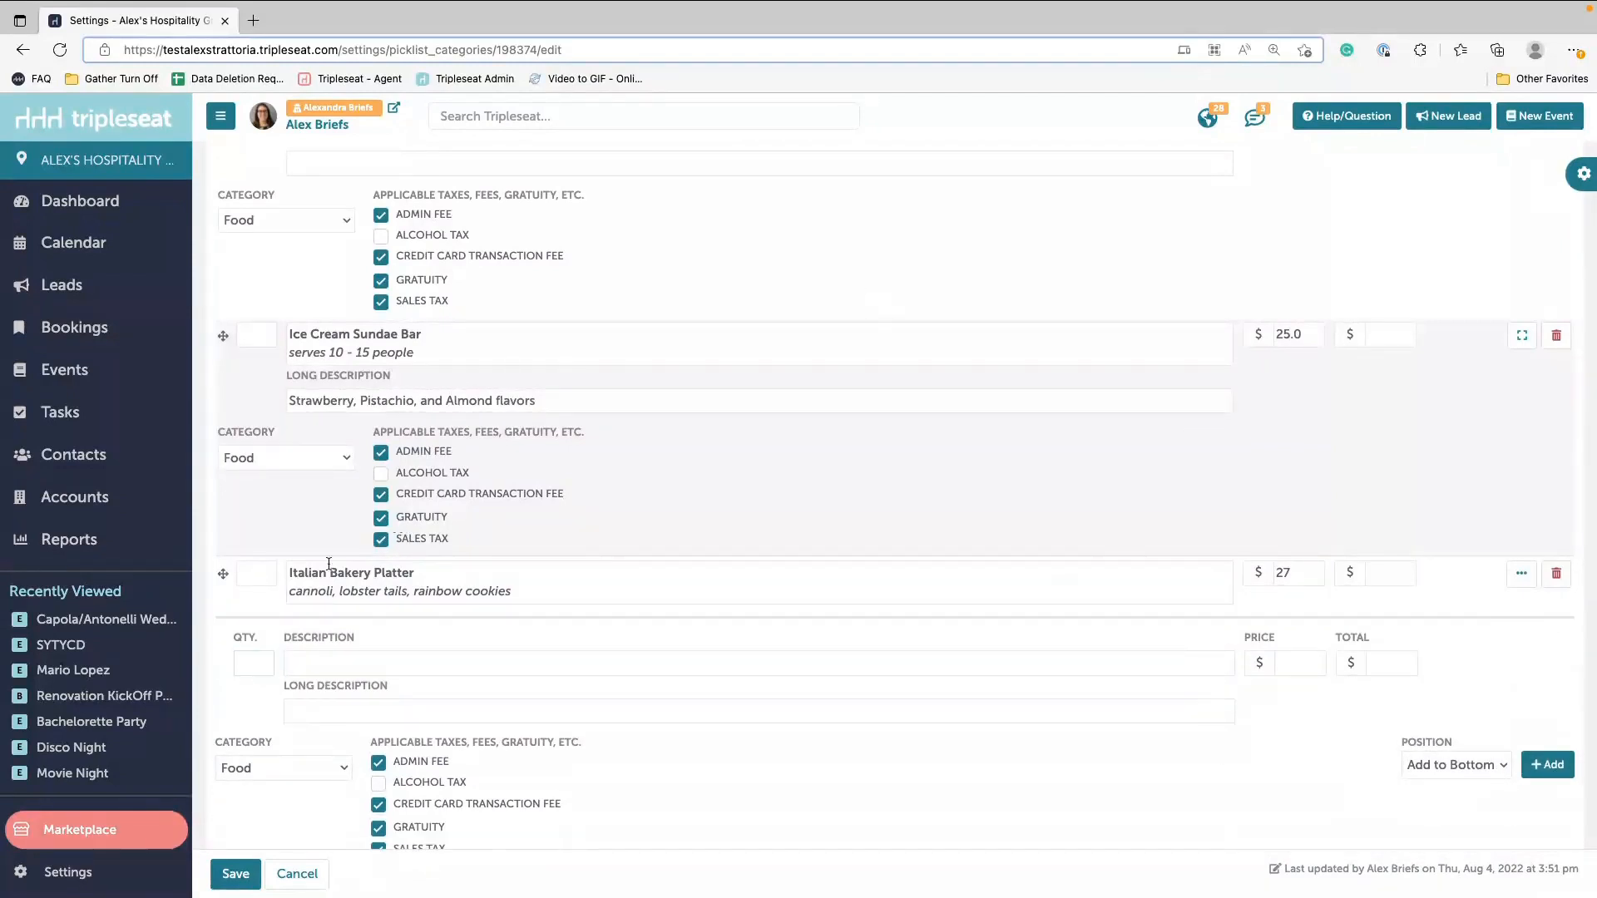
pyautogui.moveTo(220, 573); pyautogui.dragTo(224, 318)
pyautogui.scroll(2, 225, 318)
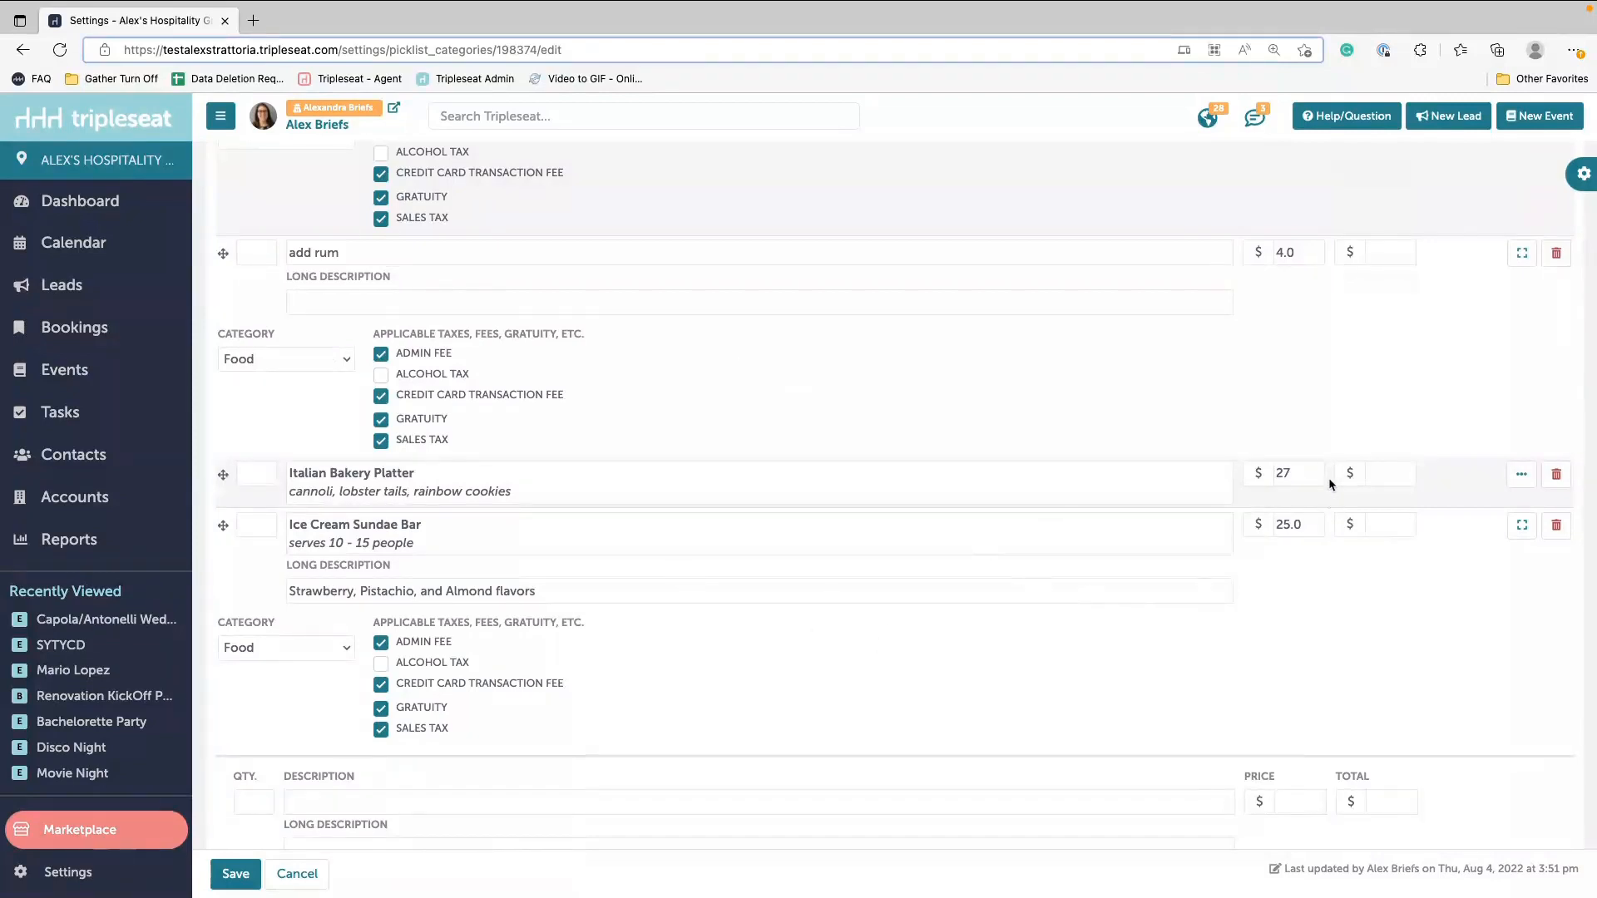
pyautogui.scroll(2, 1332, 484)
pyautogui.moveTo(223, 603); pyautogui.dragTo(223, 413)
pyautogui.scroll(3, 246, 348)
pyautogui.moveTo(223, 625); pyautogui.dragTo(225, 358)
pyautogui.scroll(3, 225, 358)
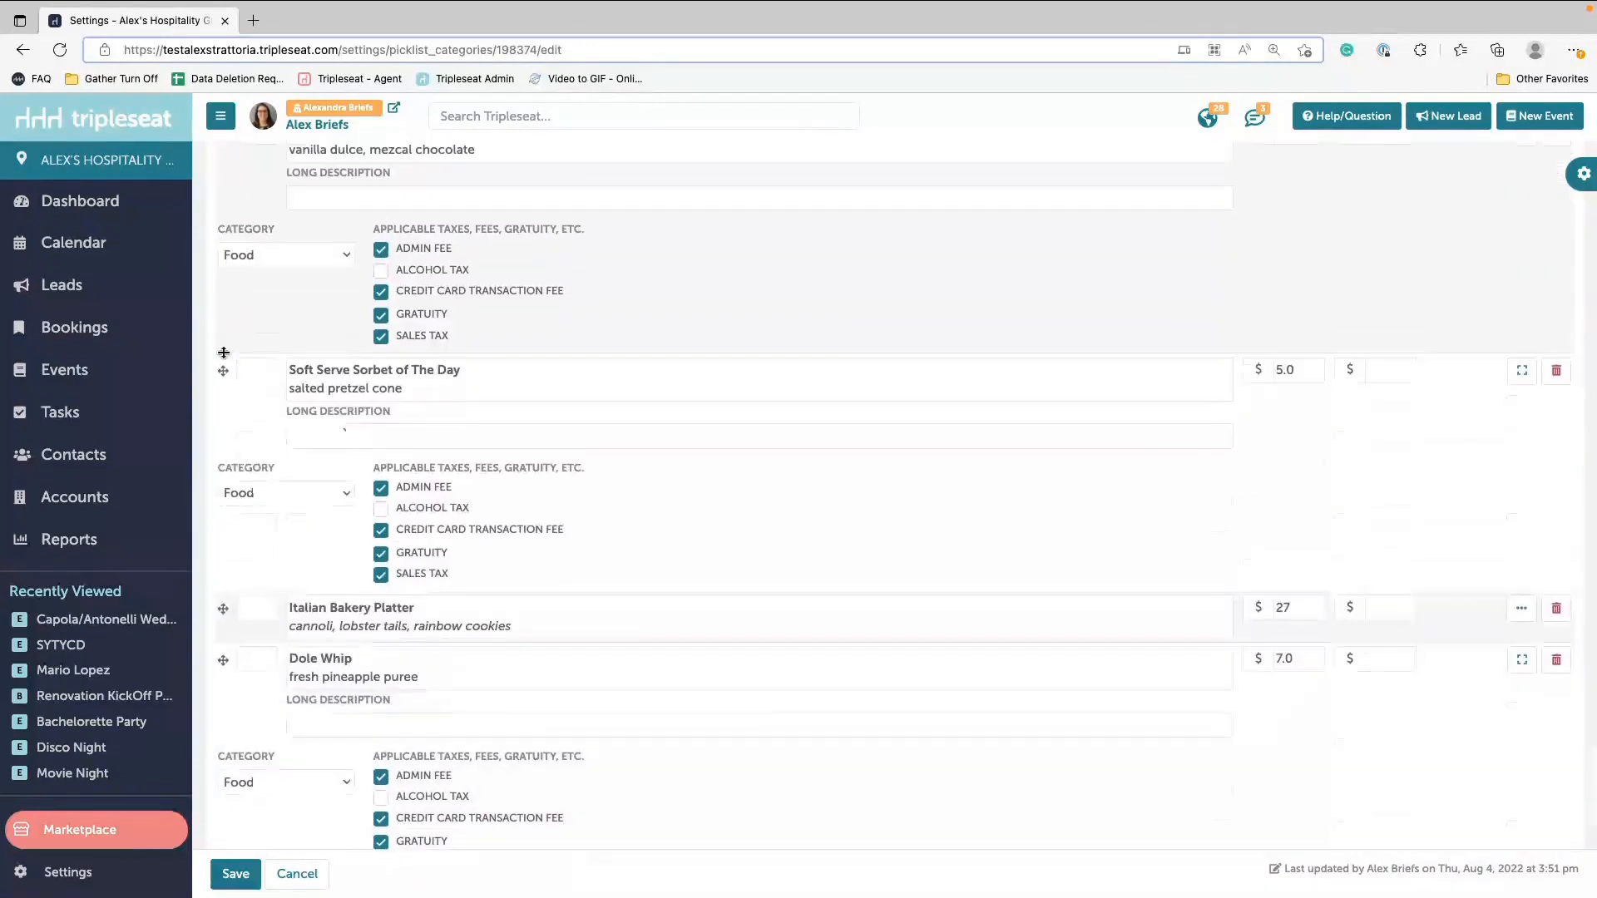
# Step: Collapse the details of all line items in the A La Carte Dinner Menu 2022 picklist and save it
pyautogui.scroll(10, 687, 391)
pyautogui.scroll(15, 687, 391)
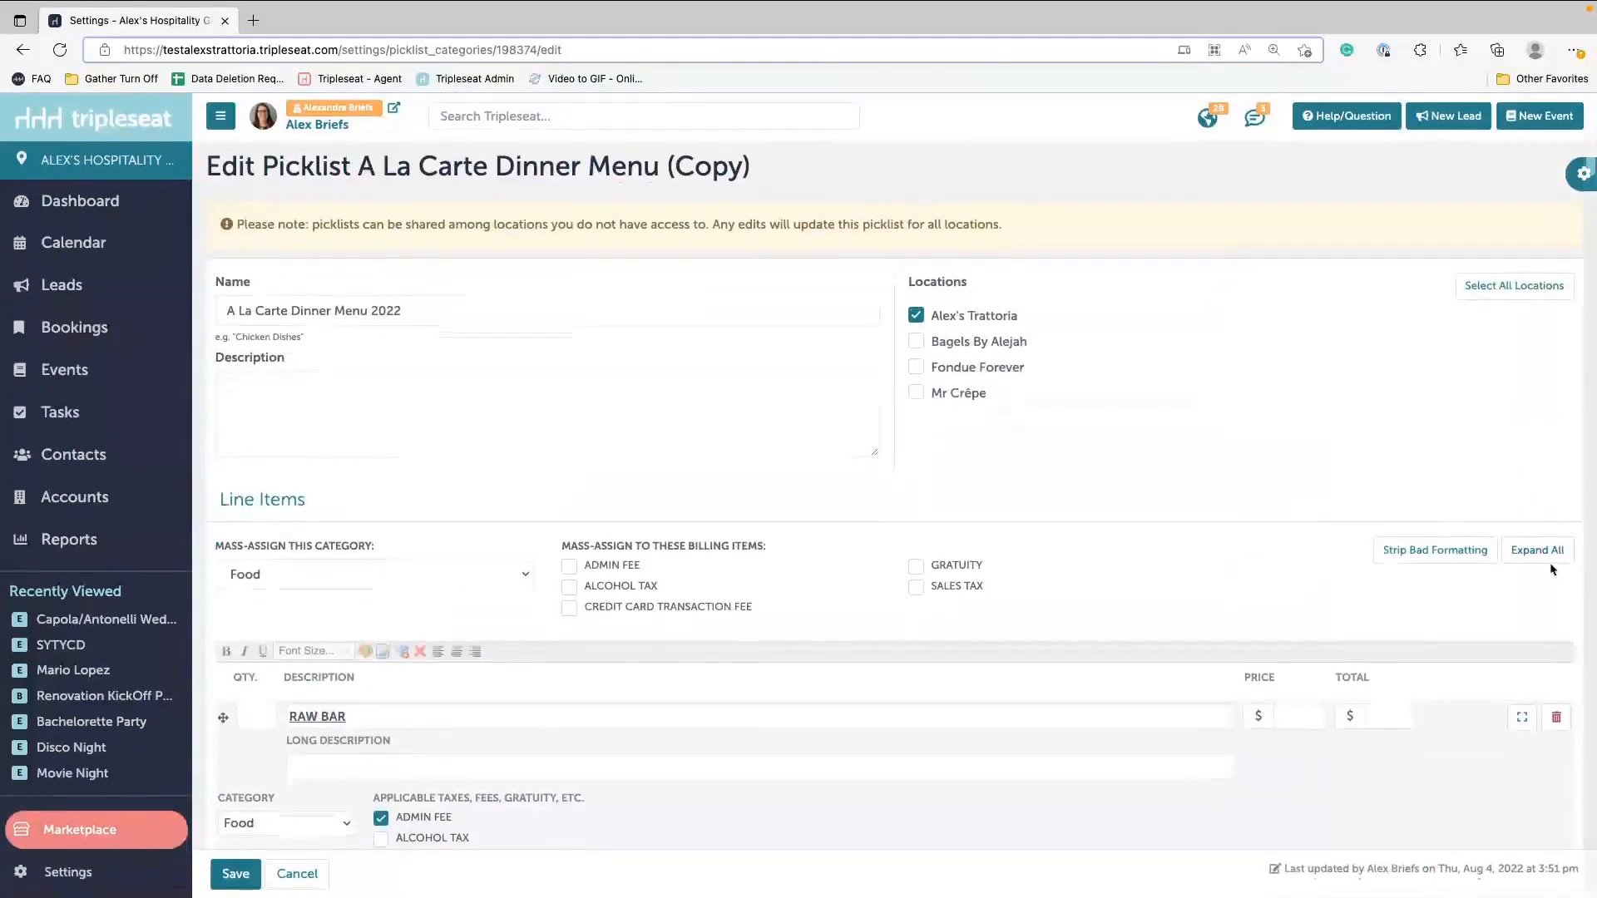
pyautogui.click(1545, 554)
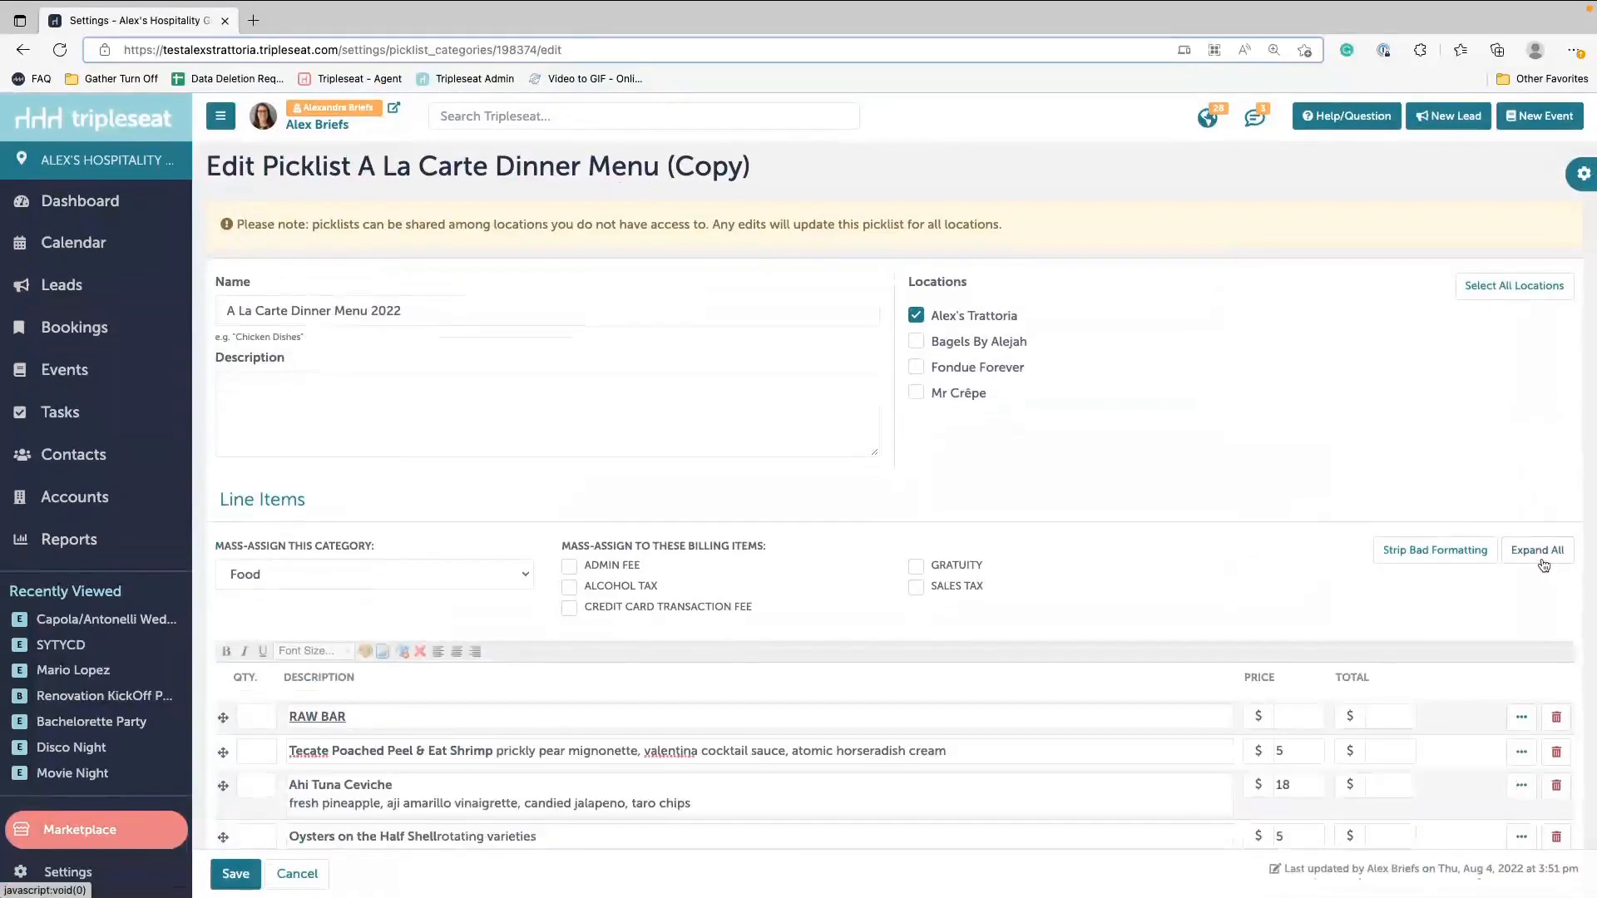
pyautogui.scroll(-5, 1380, 595)
pyautogui.scroll(2, 1379, 594)
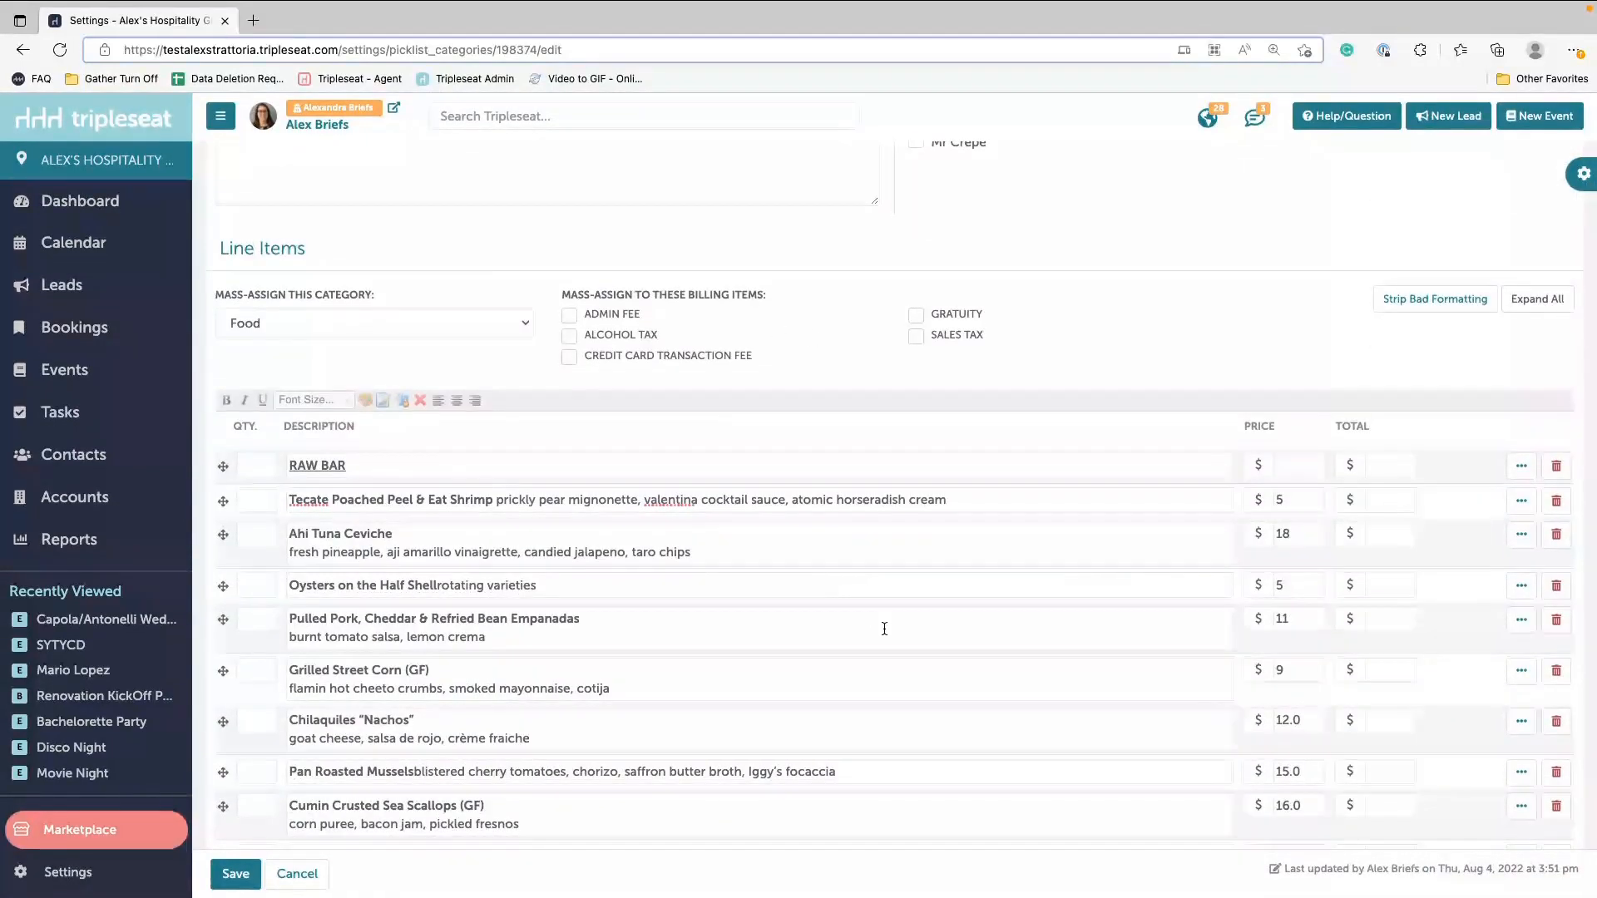
pyautogui.click(236, 873)
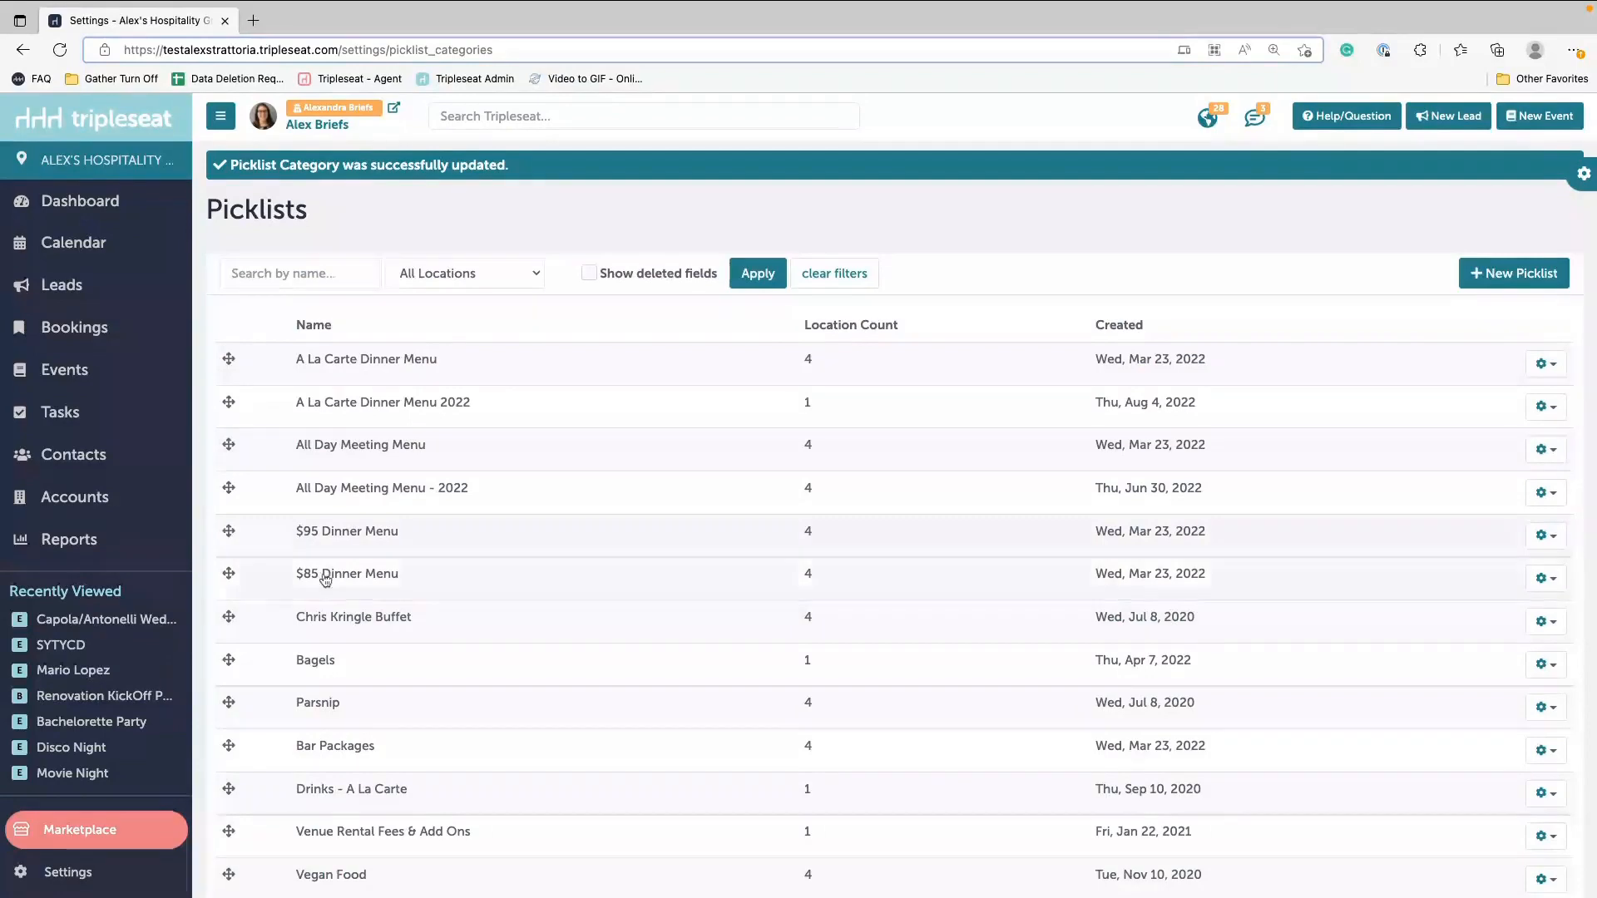
# Step: Open the Contract & Event Order document template for editing from the Documents settings
pyautogui.scroll(-2, 433, 626)
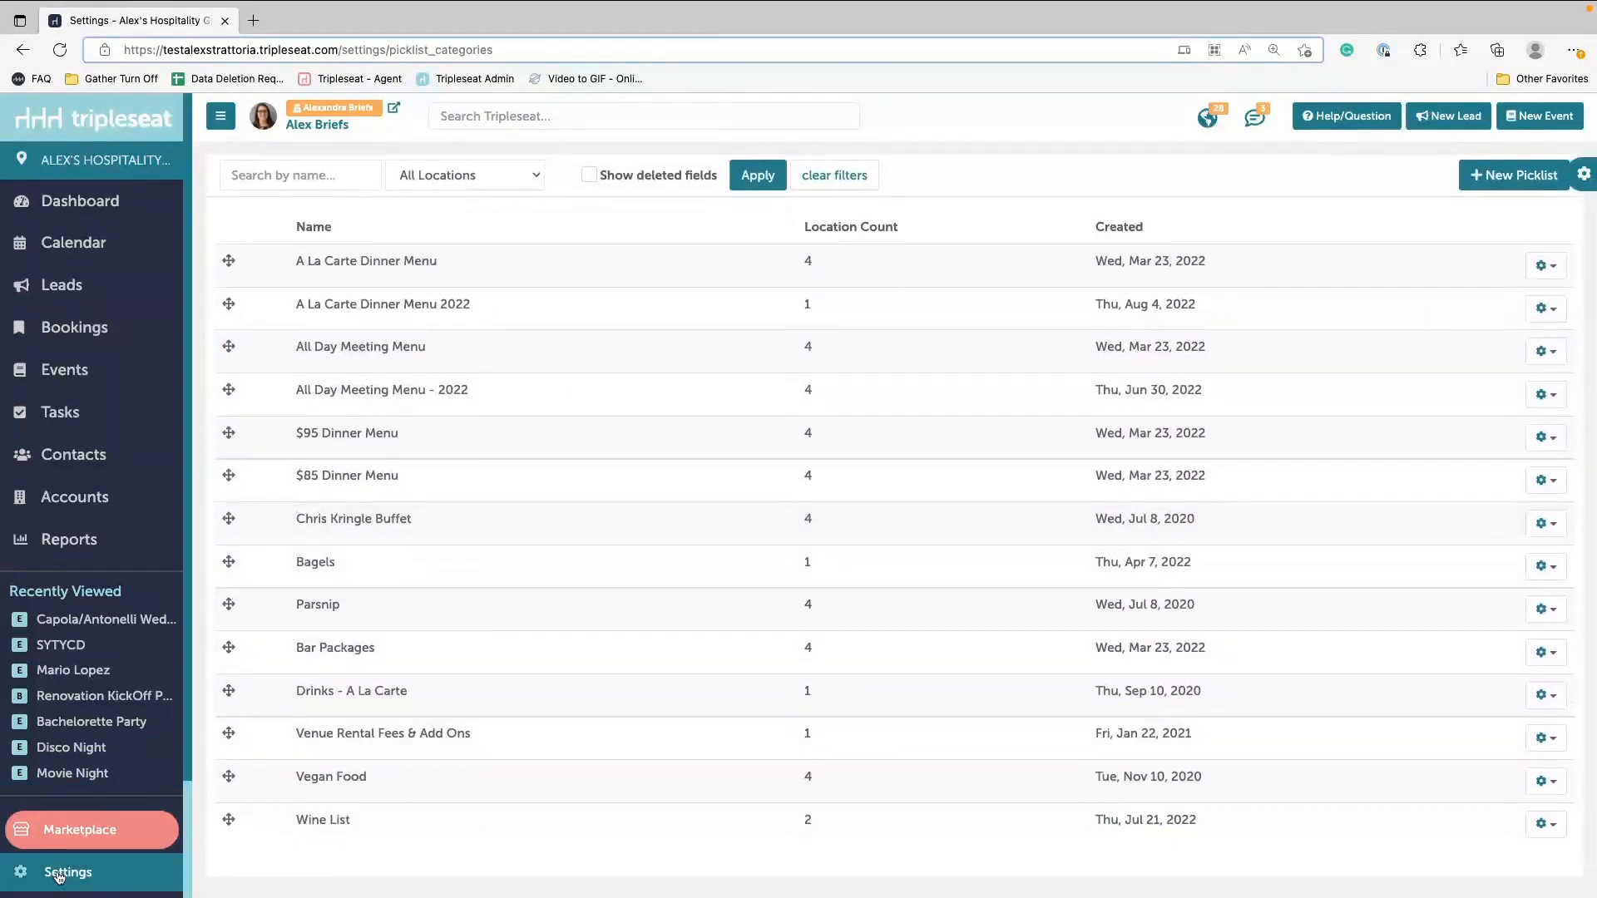
pyautogui.click(58, 874)
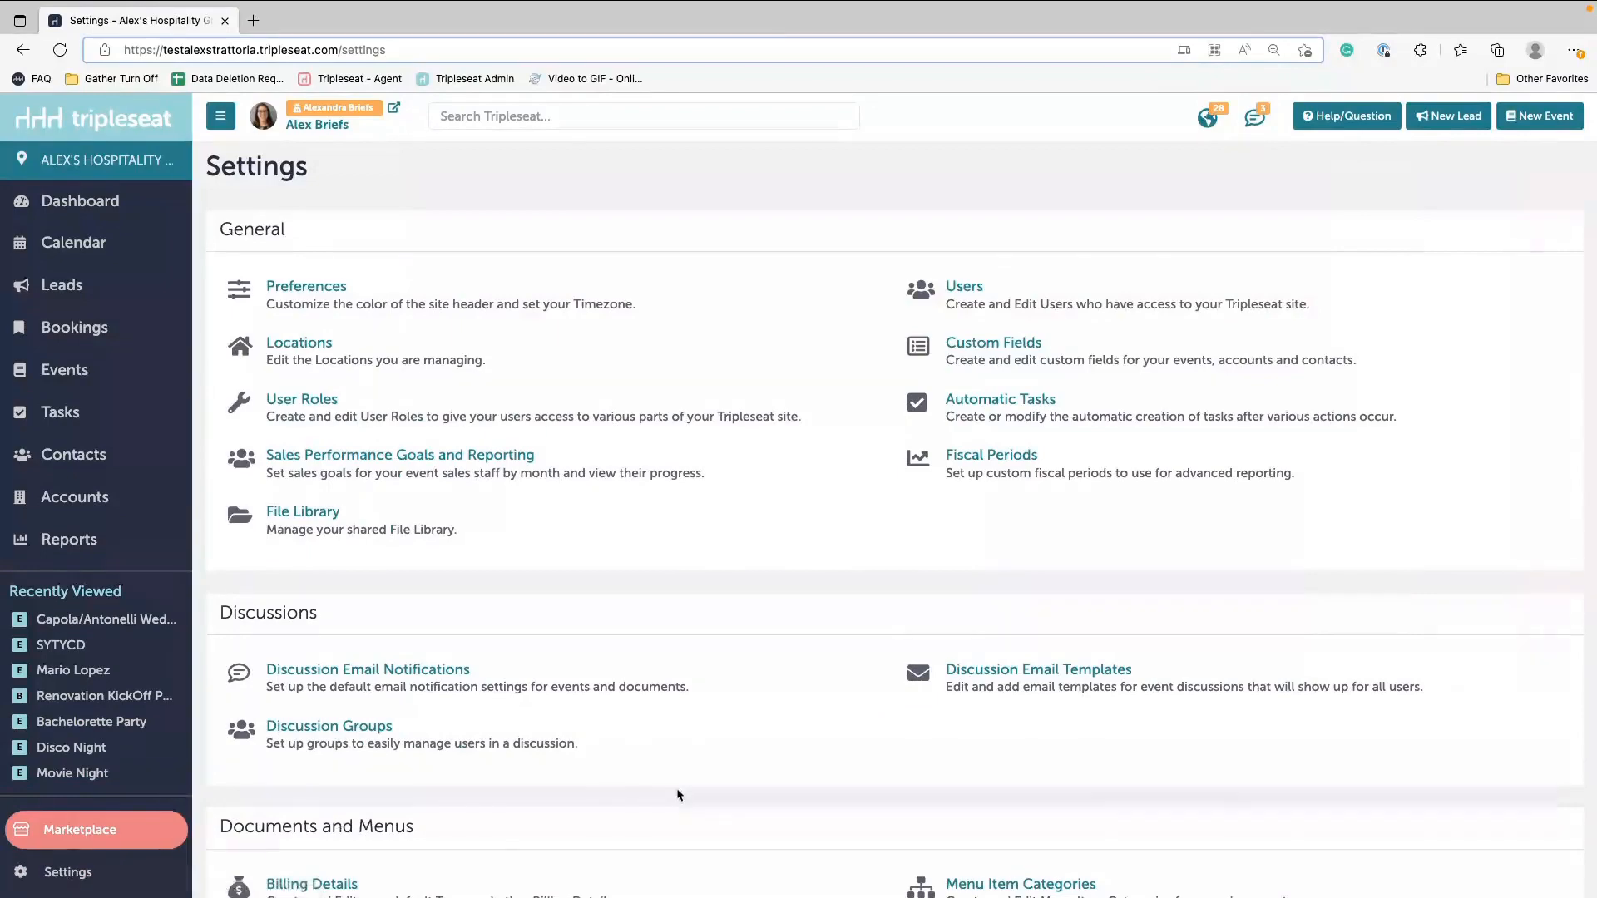
pyautogui.scroll(-3, 676, 787)
pyautogui.scroll(-3, 676, 788)
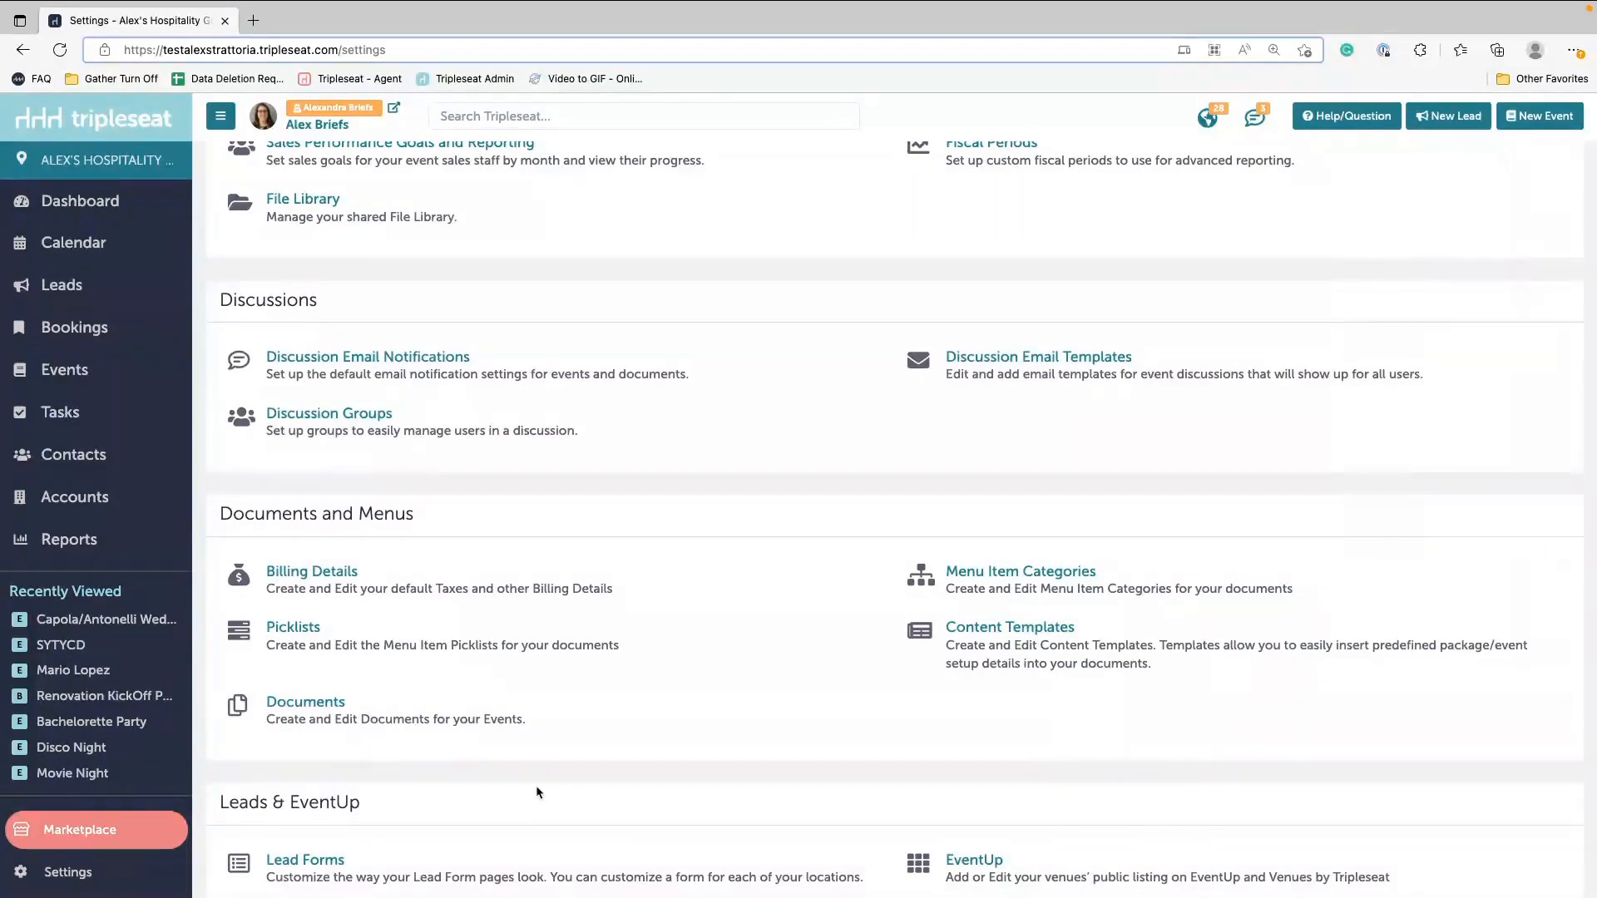
pyautogui.moveTo(426, 18)
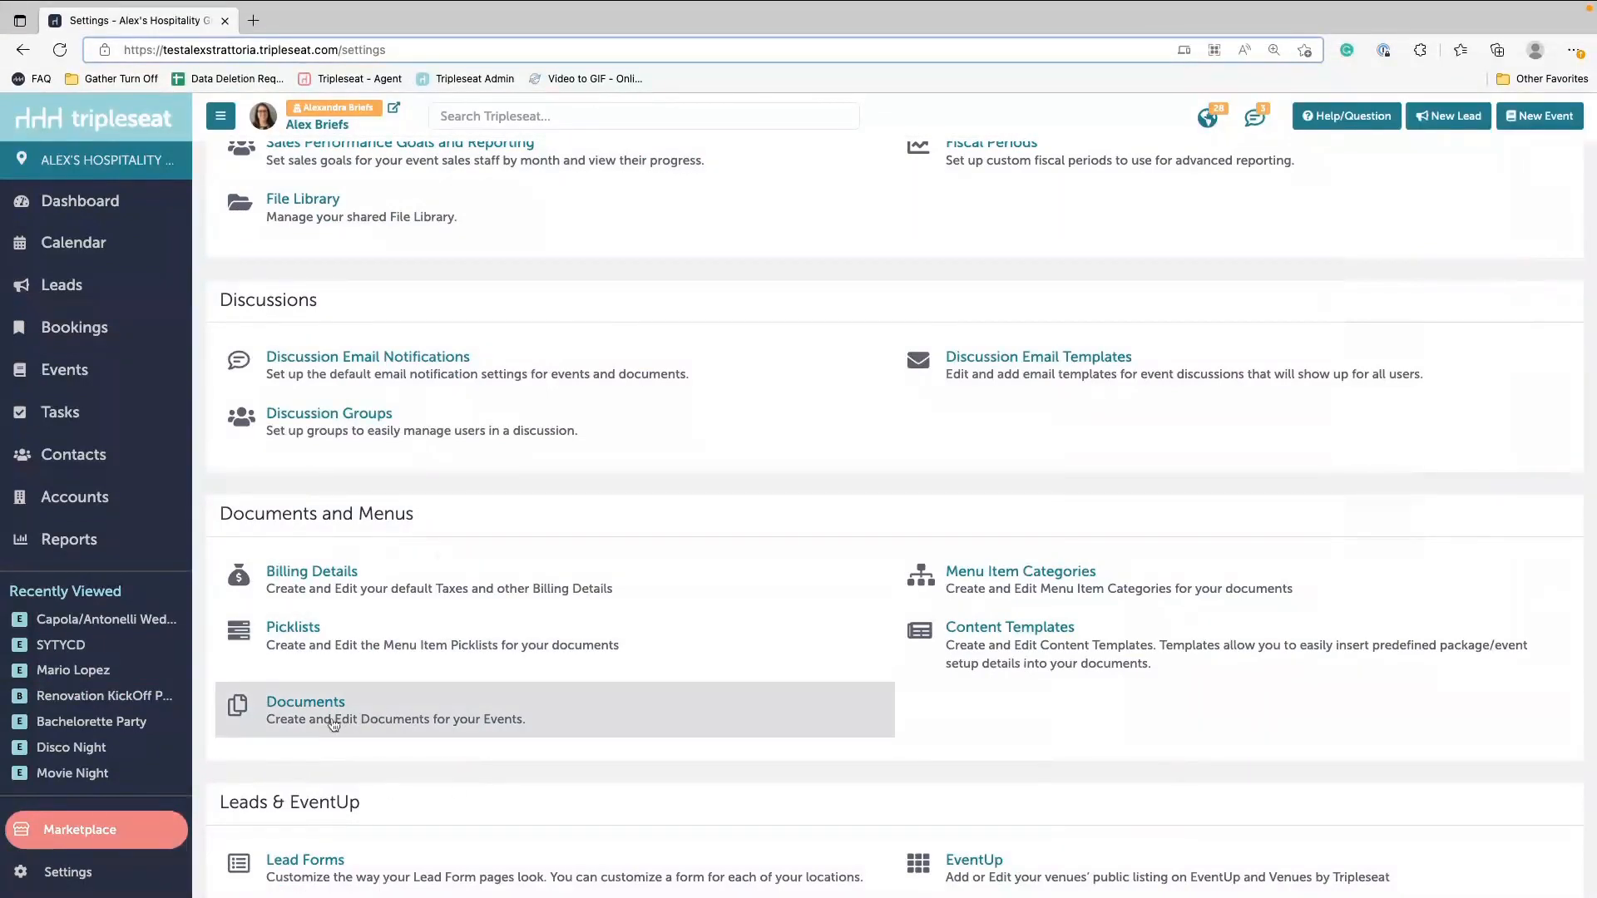
pyautogui.click(307, 707)
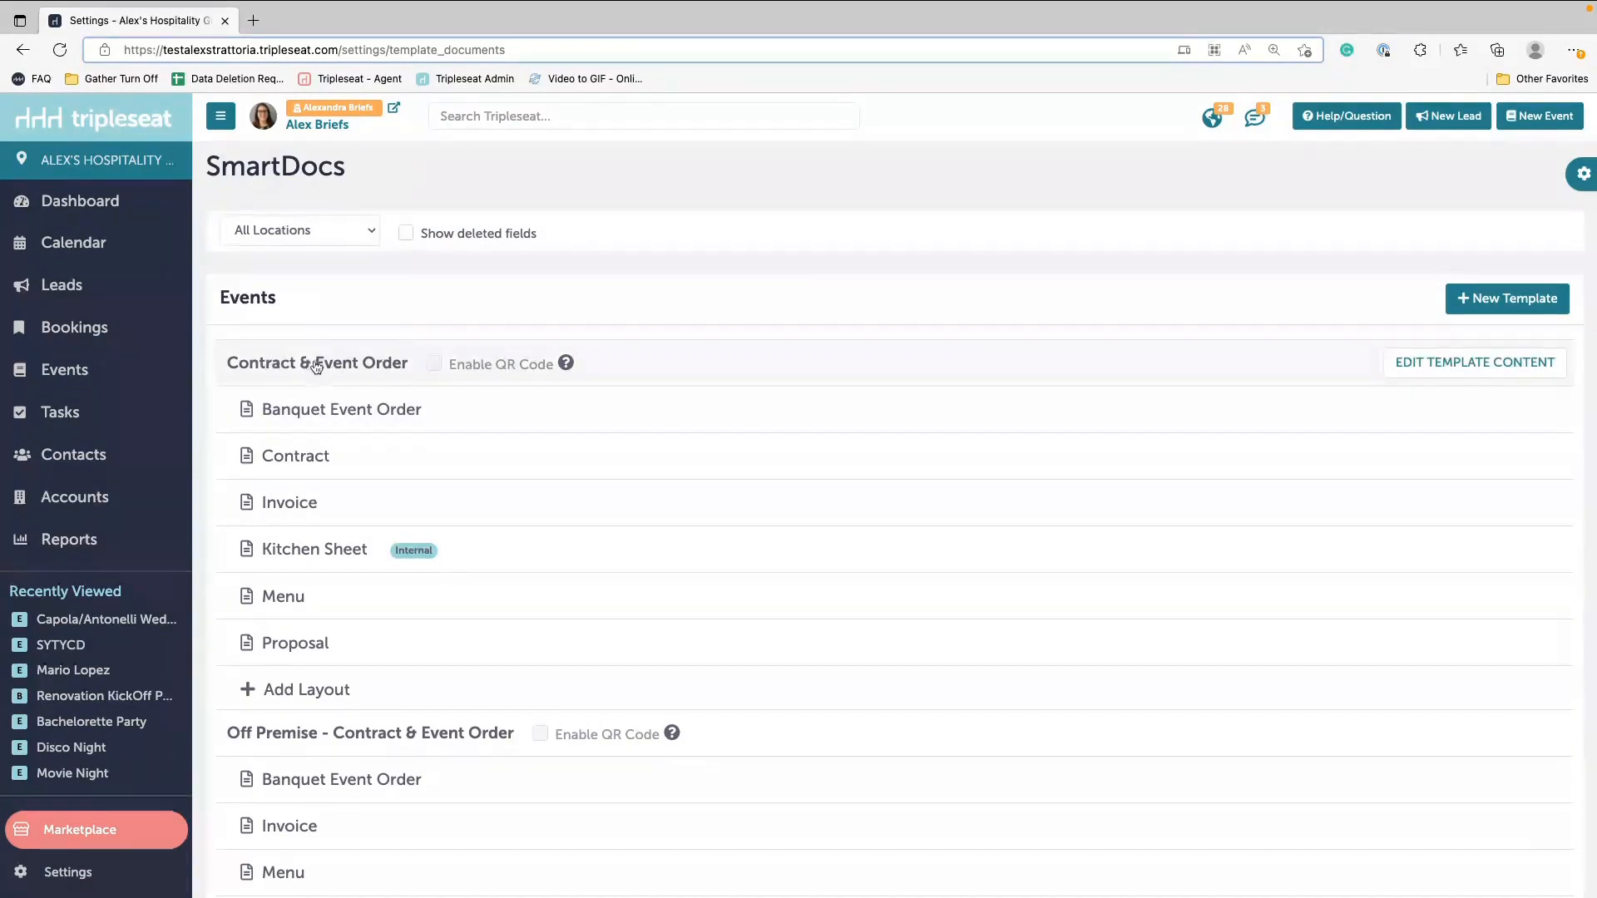
pyautogui.click(400, 366)
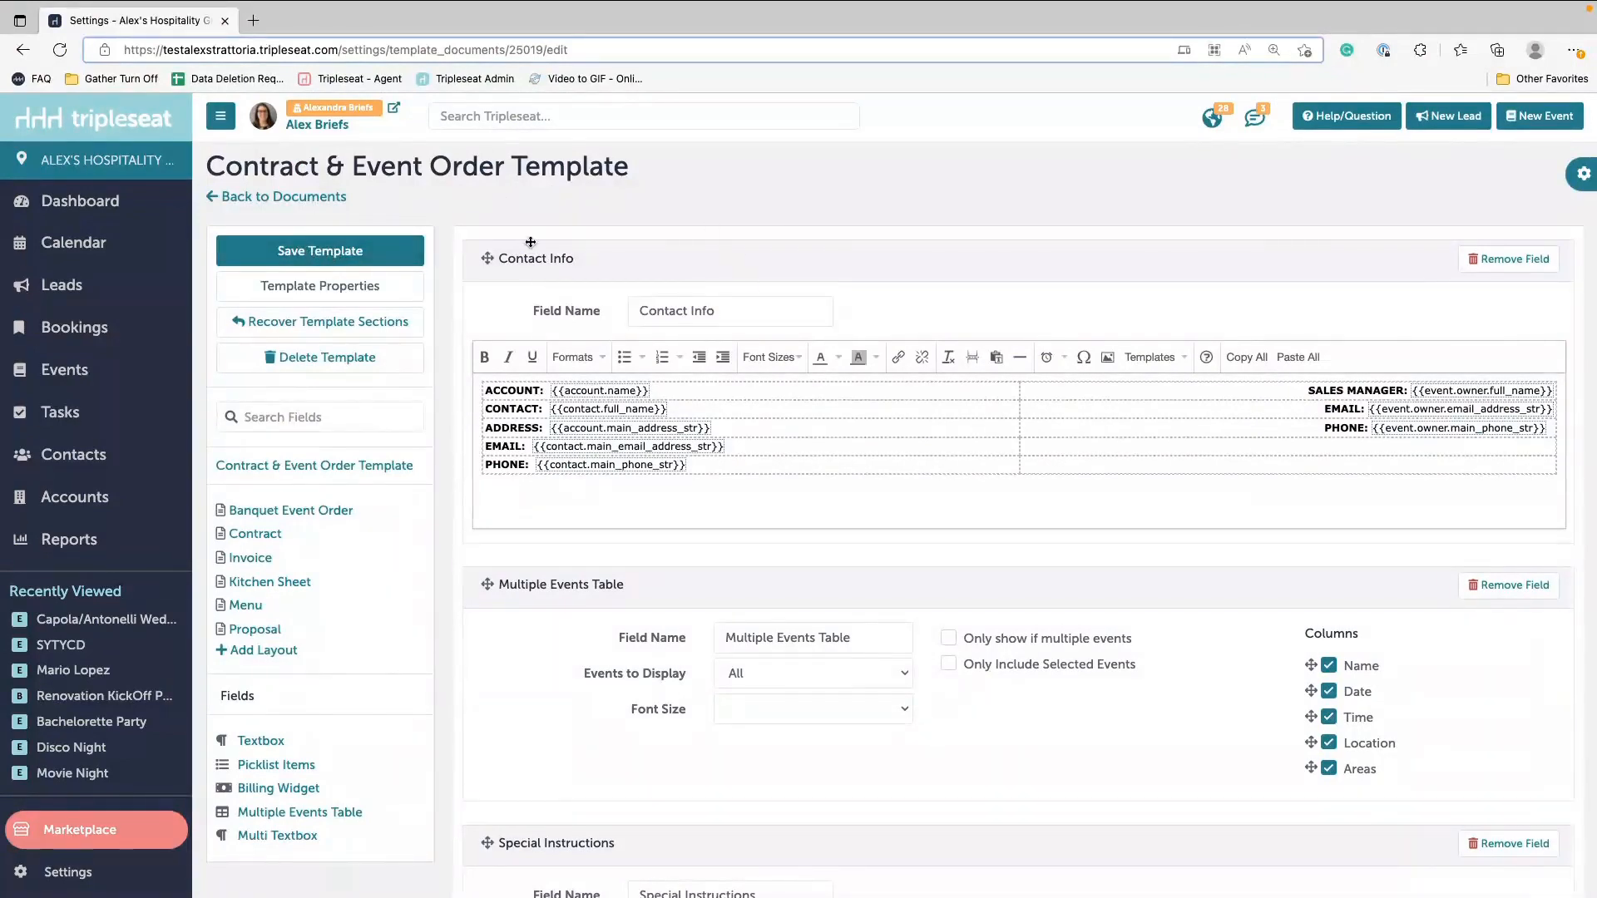
# Step: Examine the Contact Info section's field name and its account and contact merge fields
pyautogui.scroll(-2, 639, 310)
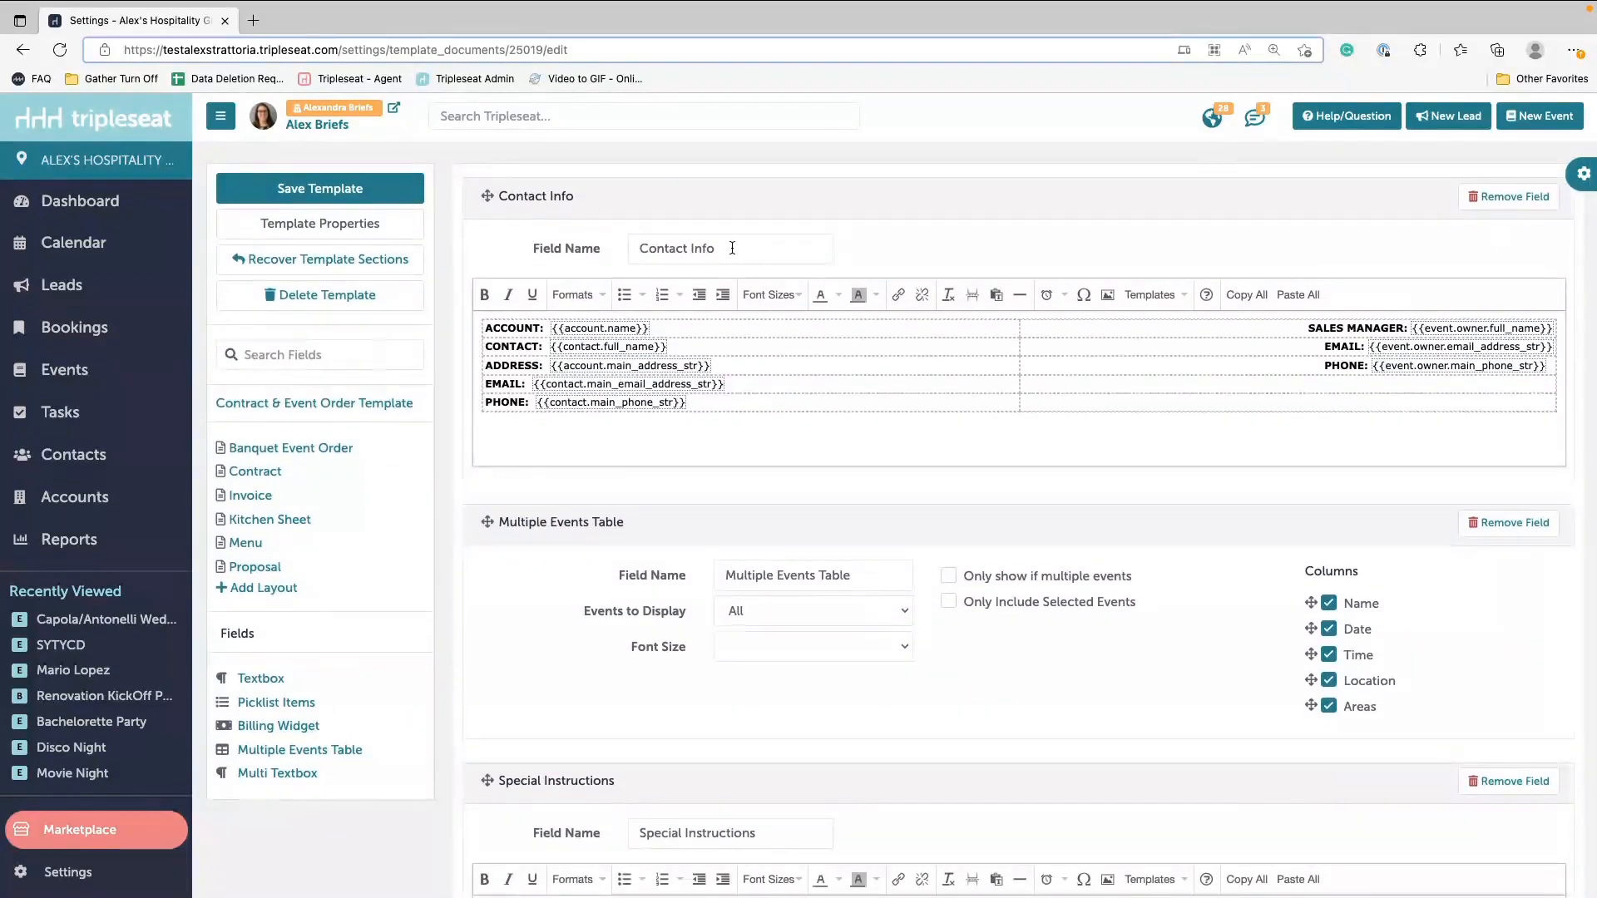
pyautogui.click(633, 249)
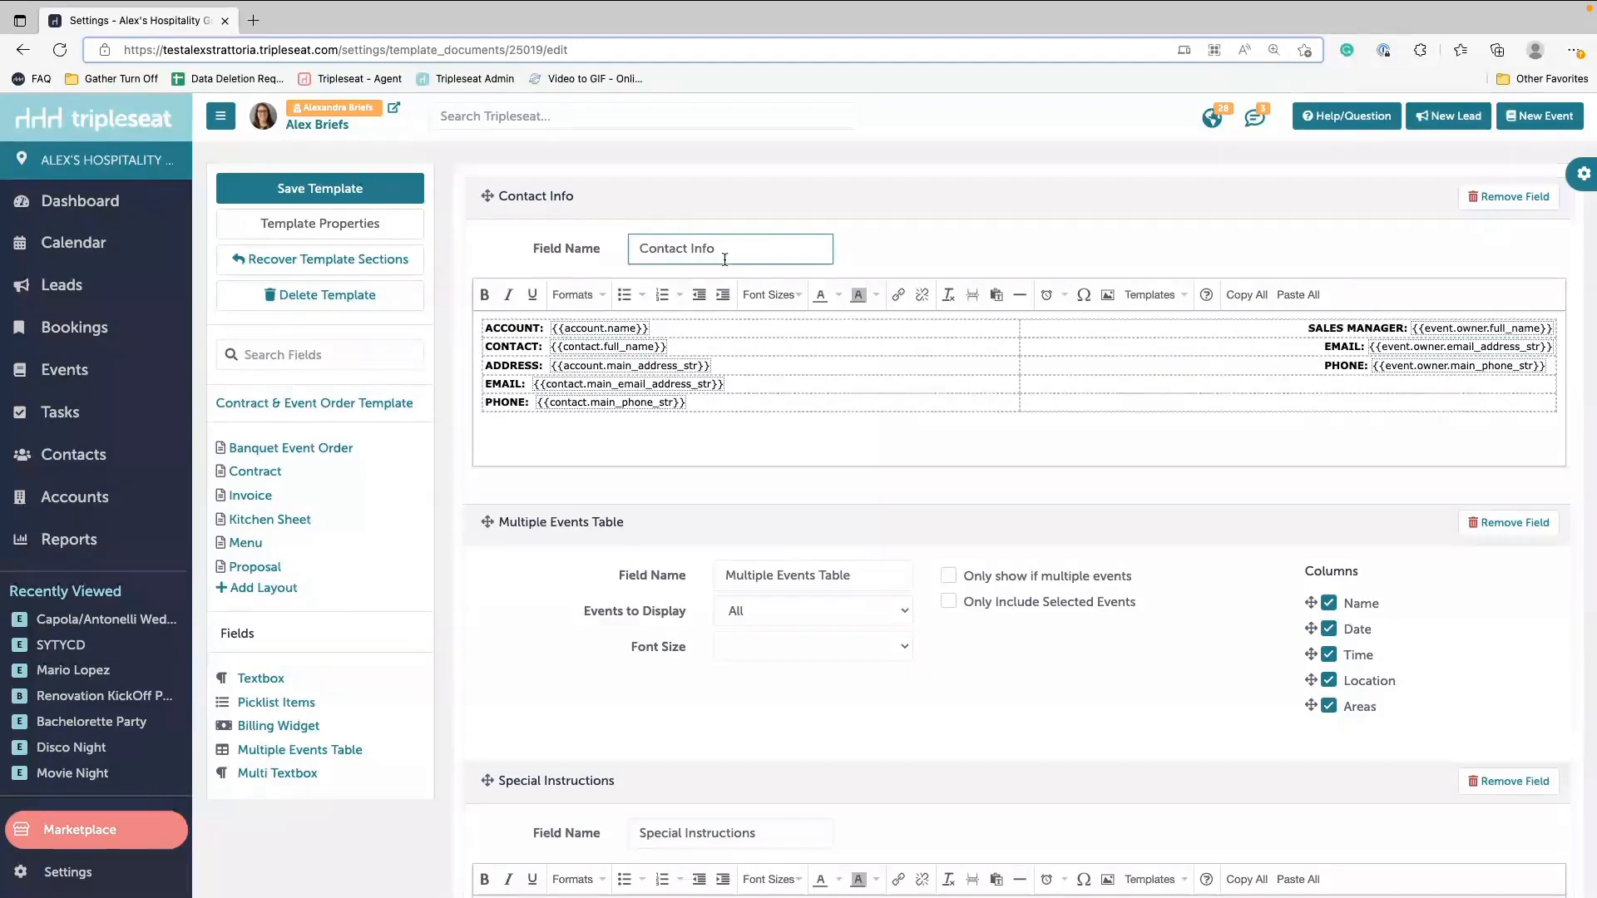
pyautogui.click(556, 330)
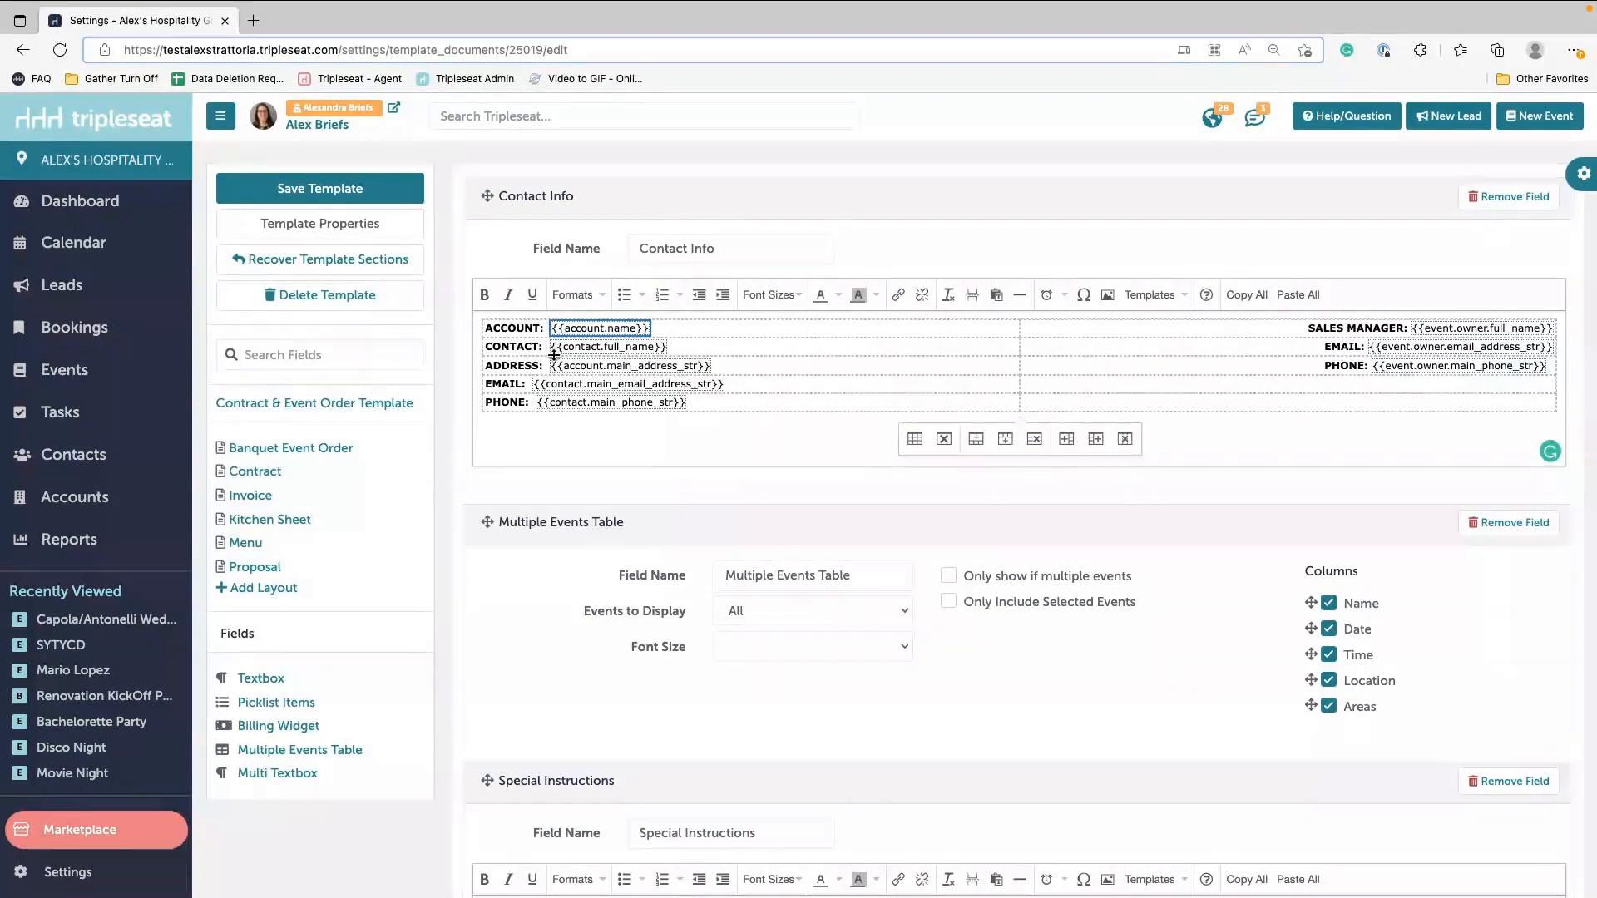
pyautogui.click(650, 352)
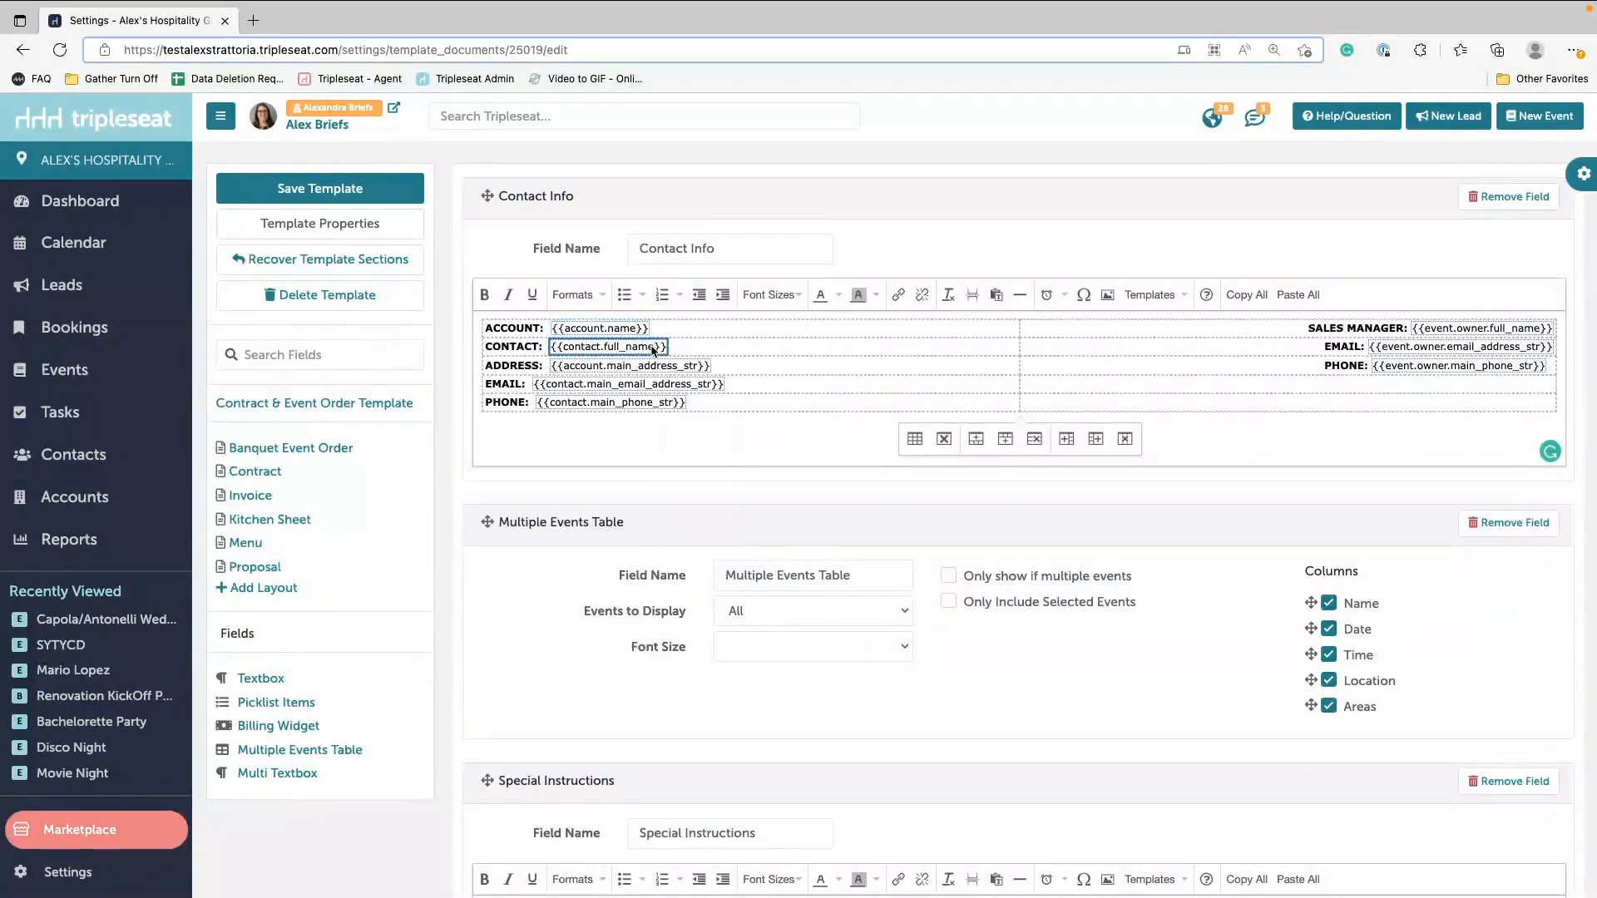
pyautogui.click(614, 381)
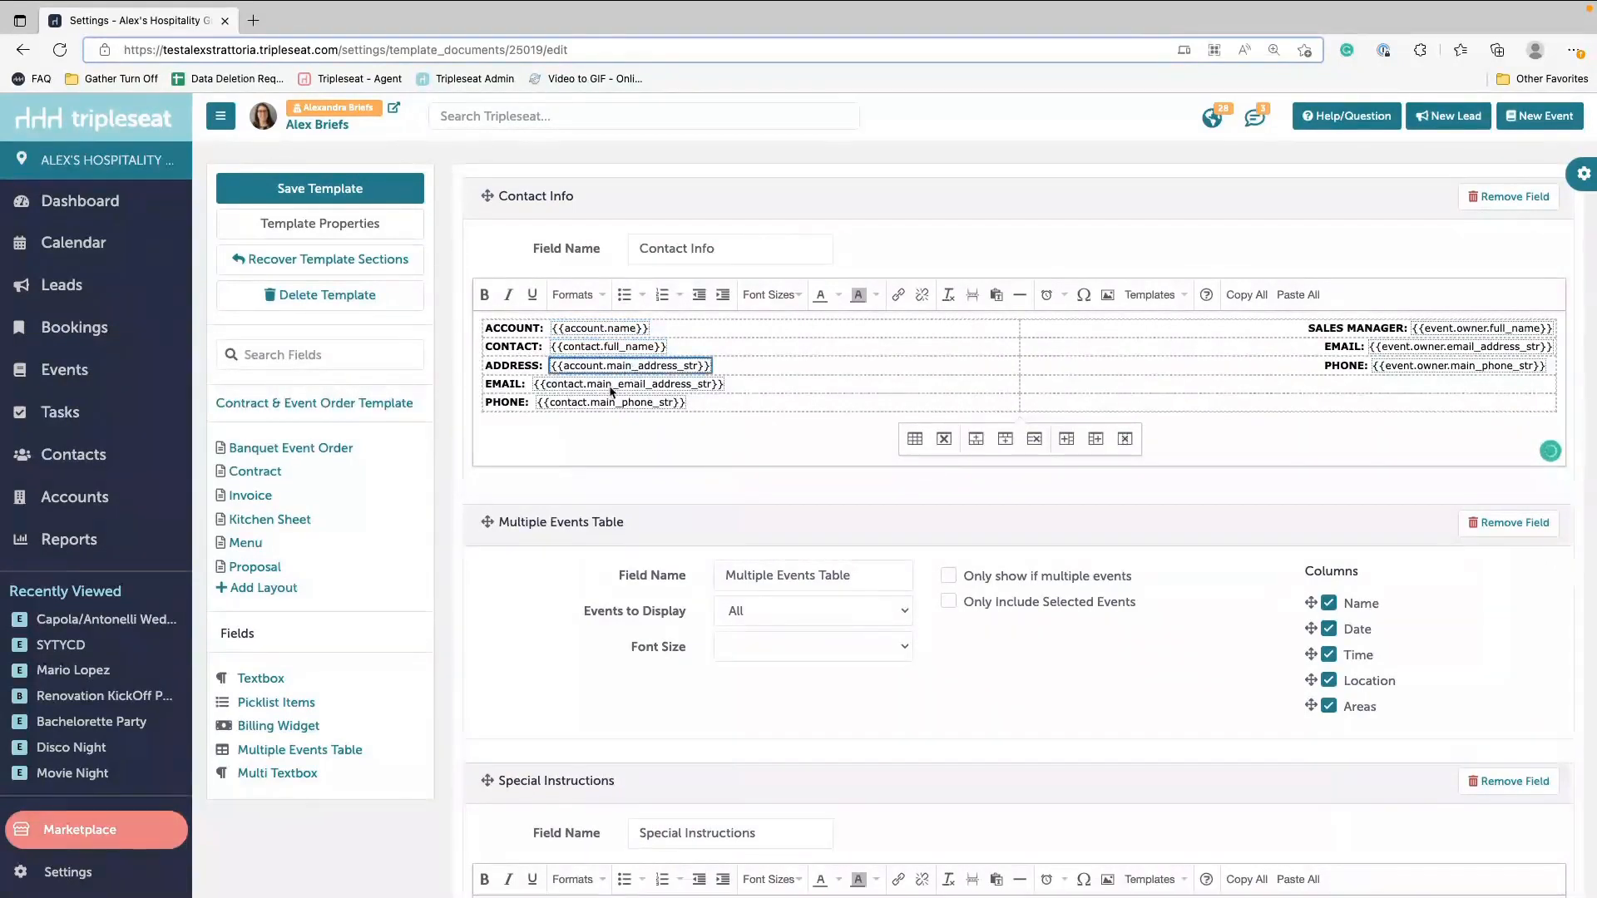
pyautogui.click(609, 389)
pyautogui.click(609, 404)
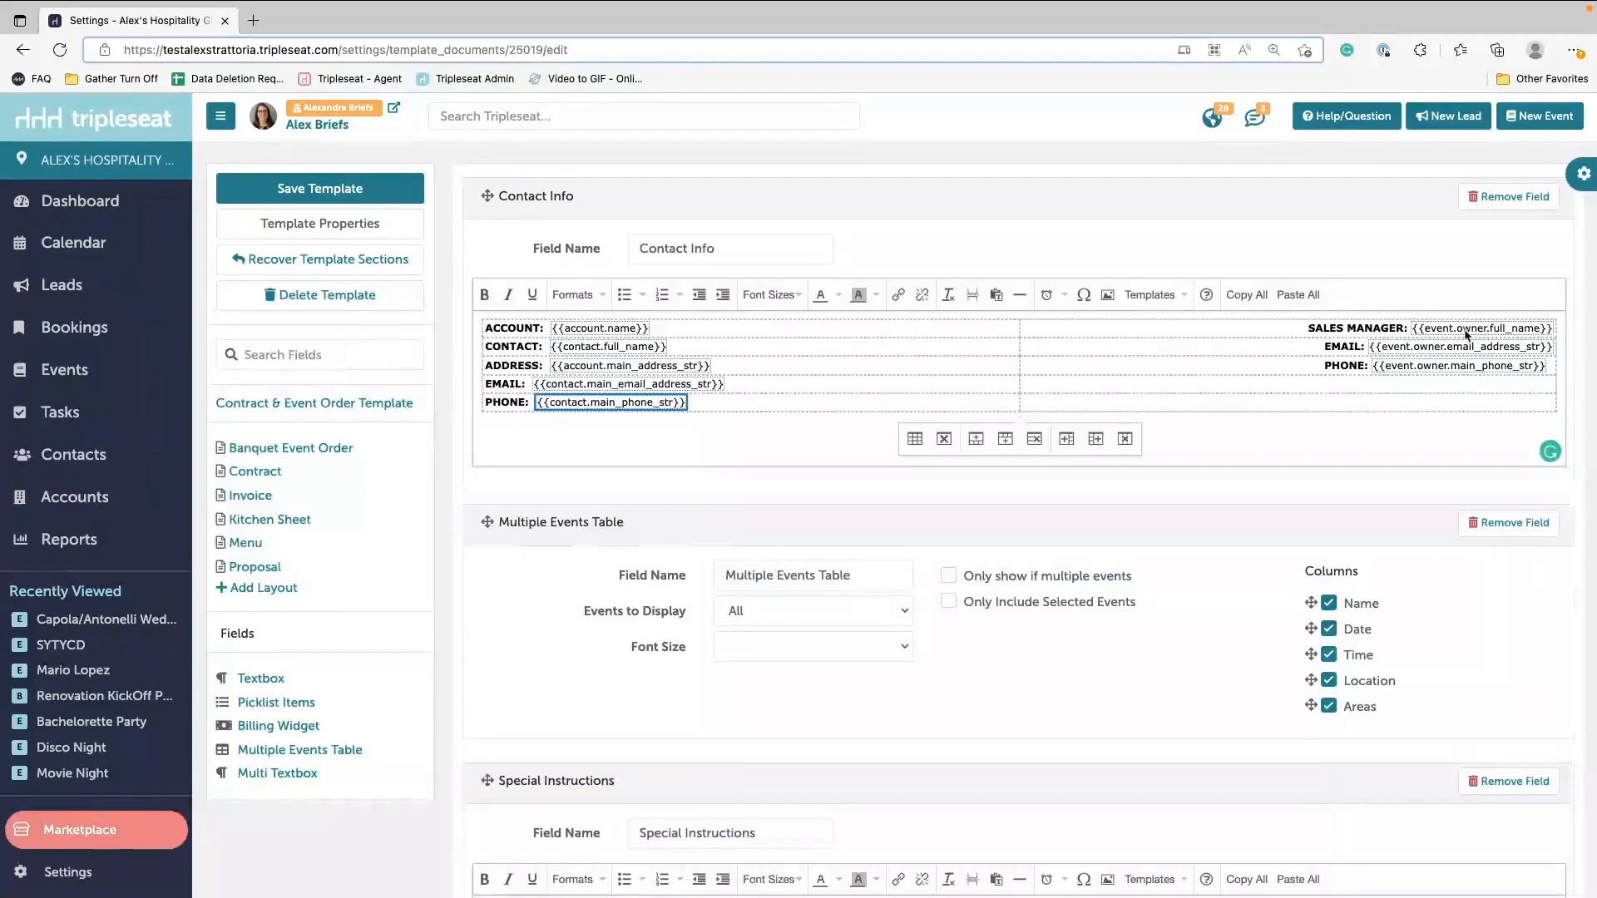
# Step: Replace the sales manager's phone merge field in Contact Info with the Location Phone field
pyautogui.click(1412, 370)
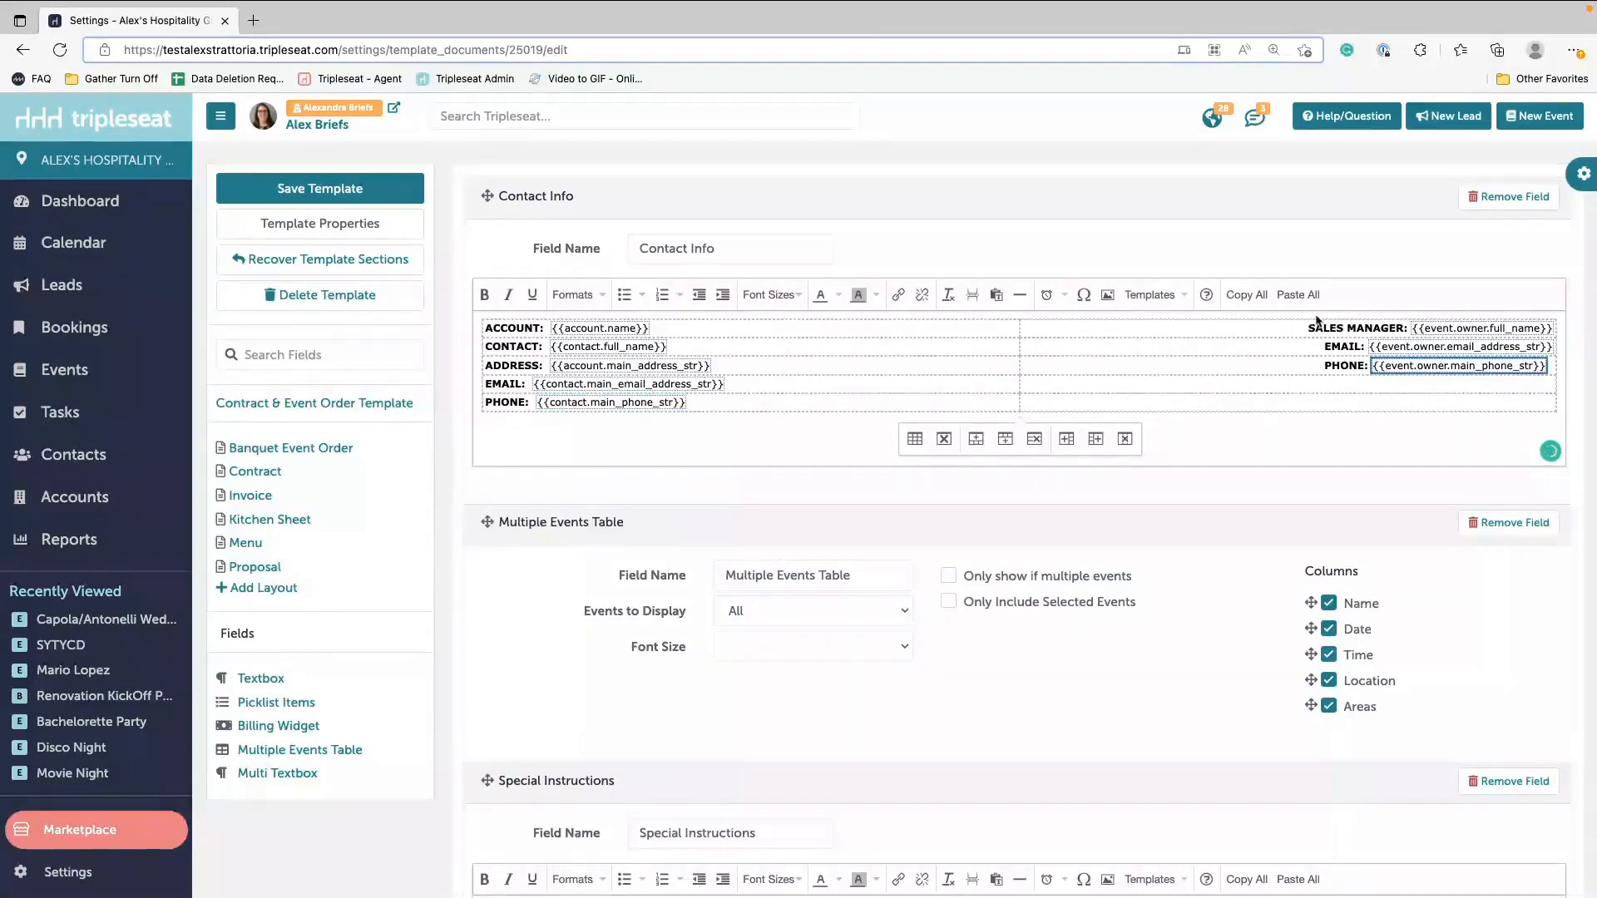
pyautogui.press('Delete')
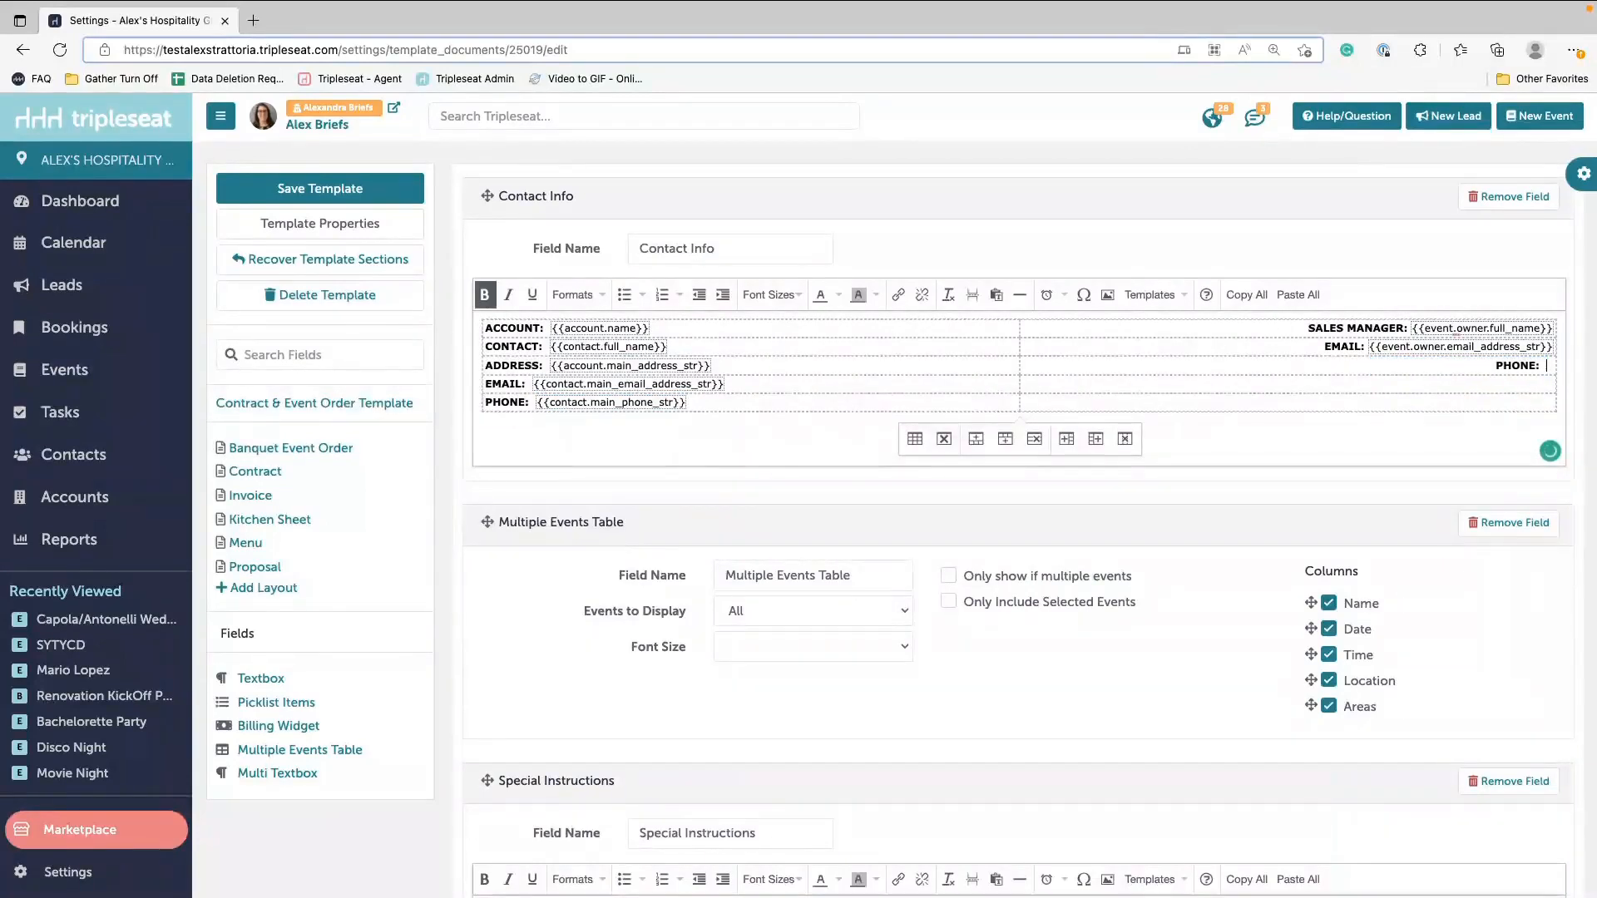
pyautogui.rightClick(1545, 366)
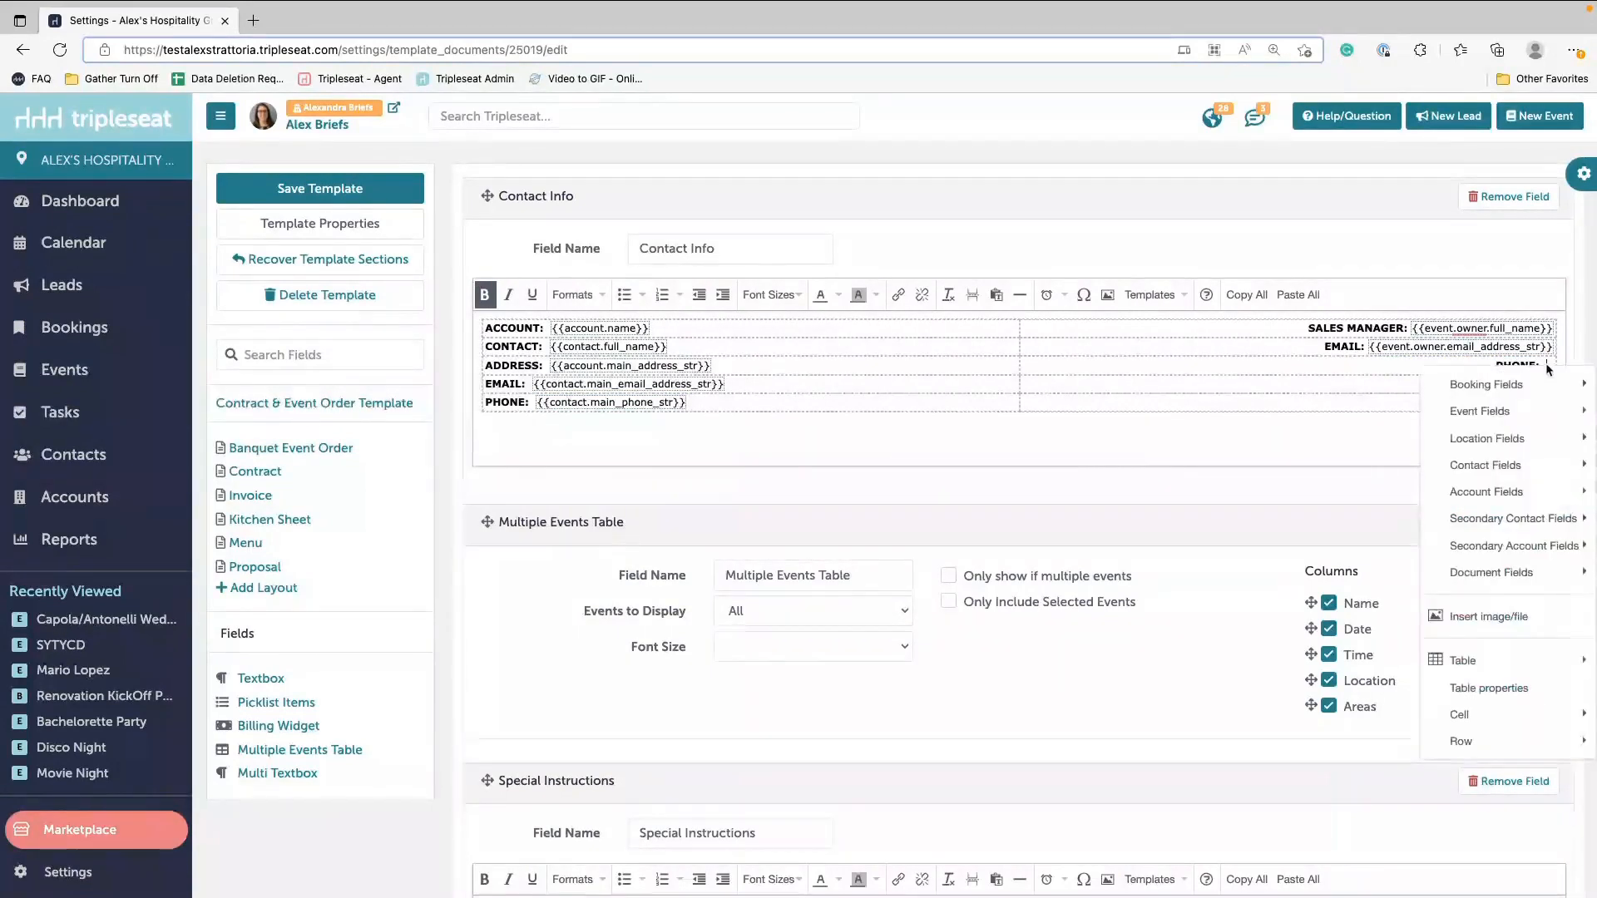
pyautogui.moveTo(1547, 376)
pyautogui.moveTo(1545, 440)
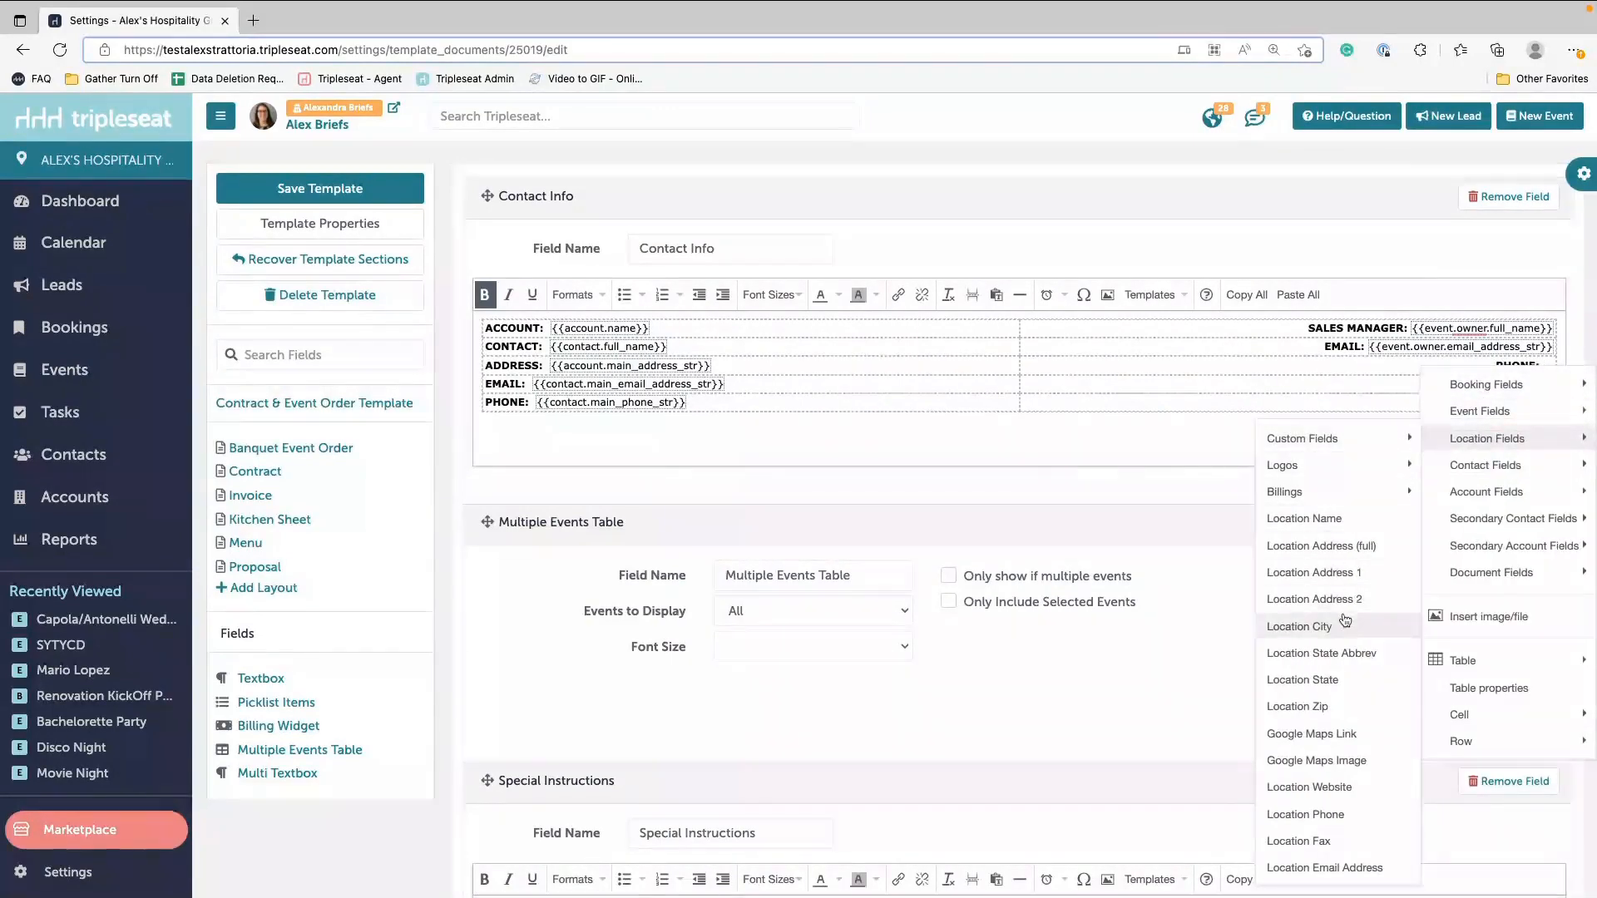
pyautogui.click(1305, 817)
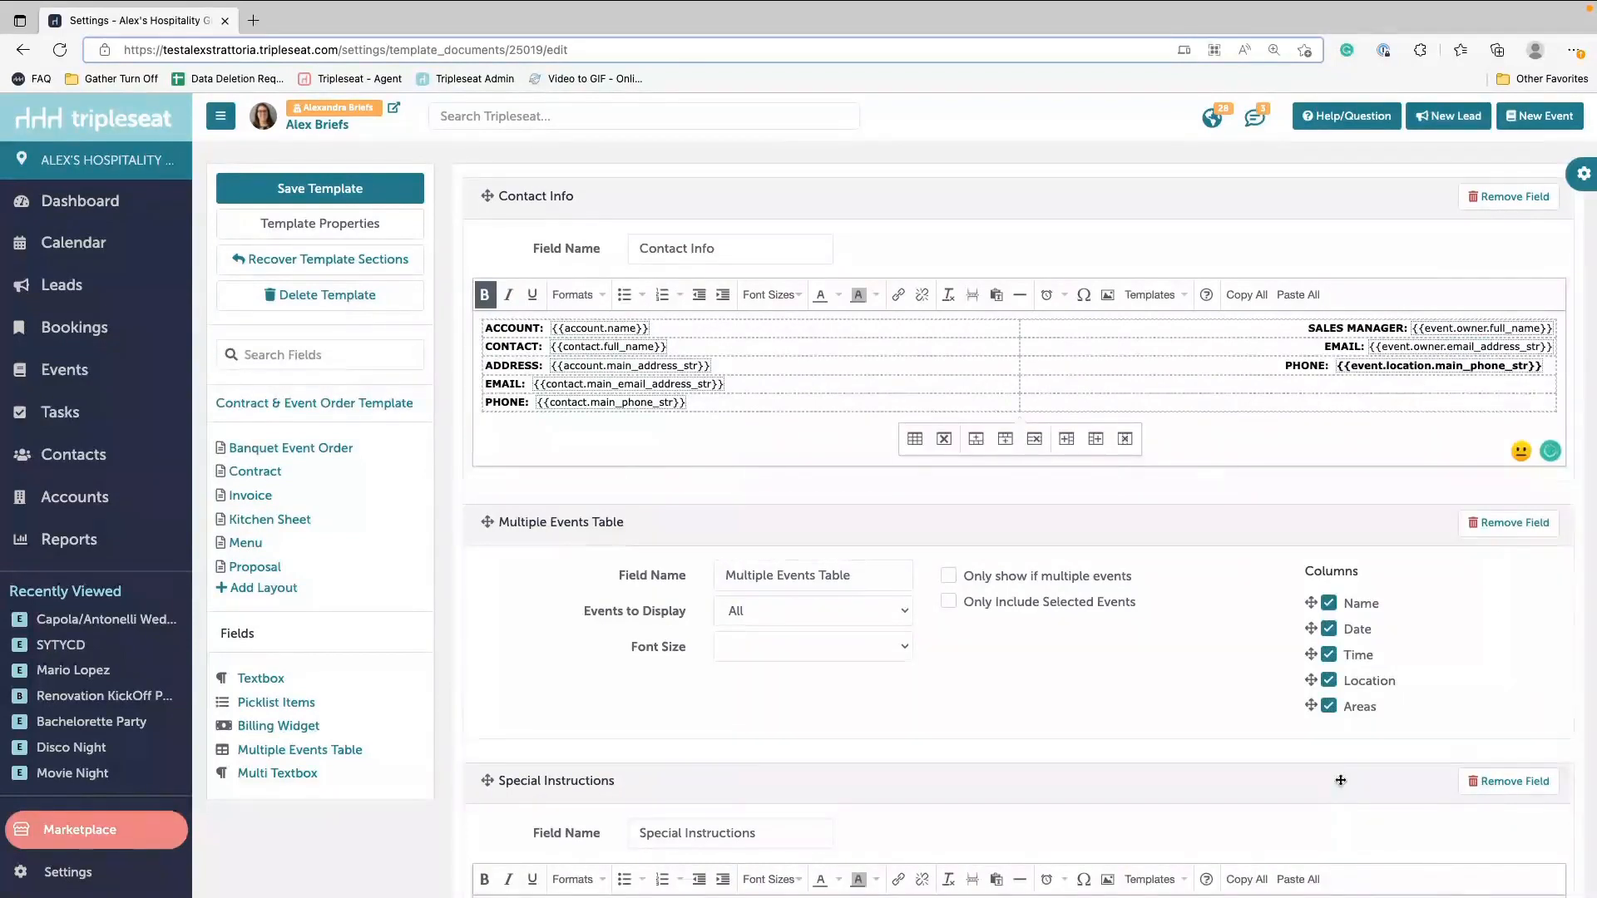
pyautogui.press('Right')
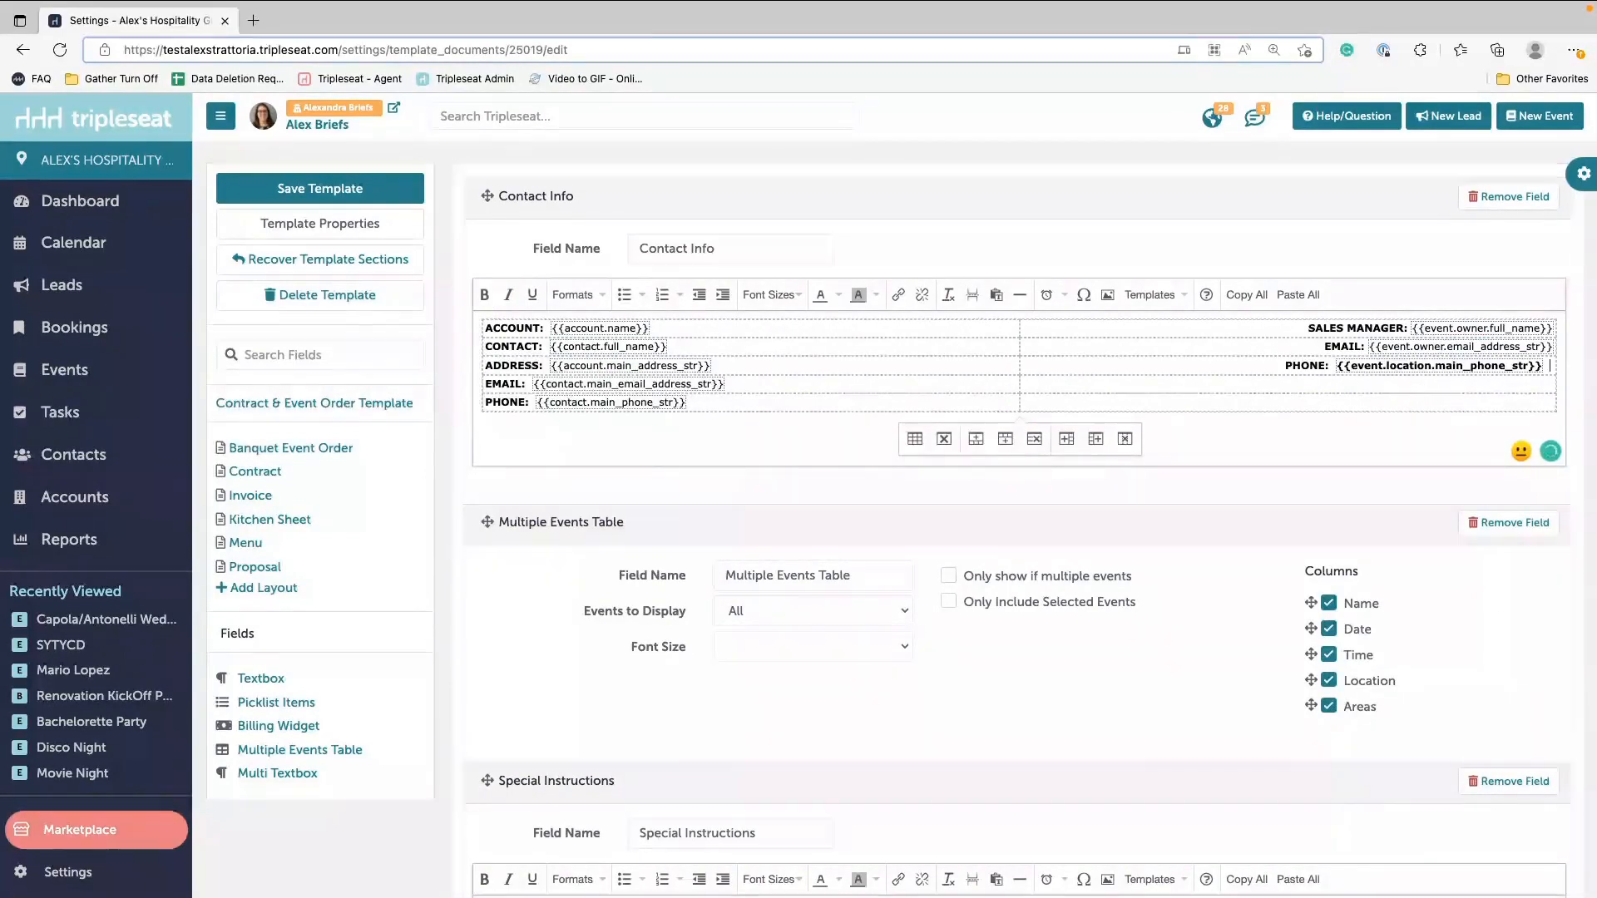
pyautogui.hotkey('shift', 'Left')
pyautogui.hotkey('shift', 'Left')
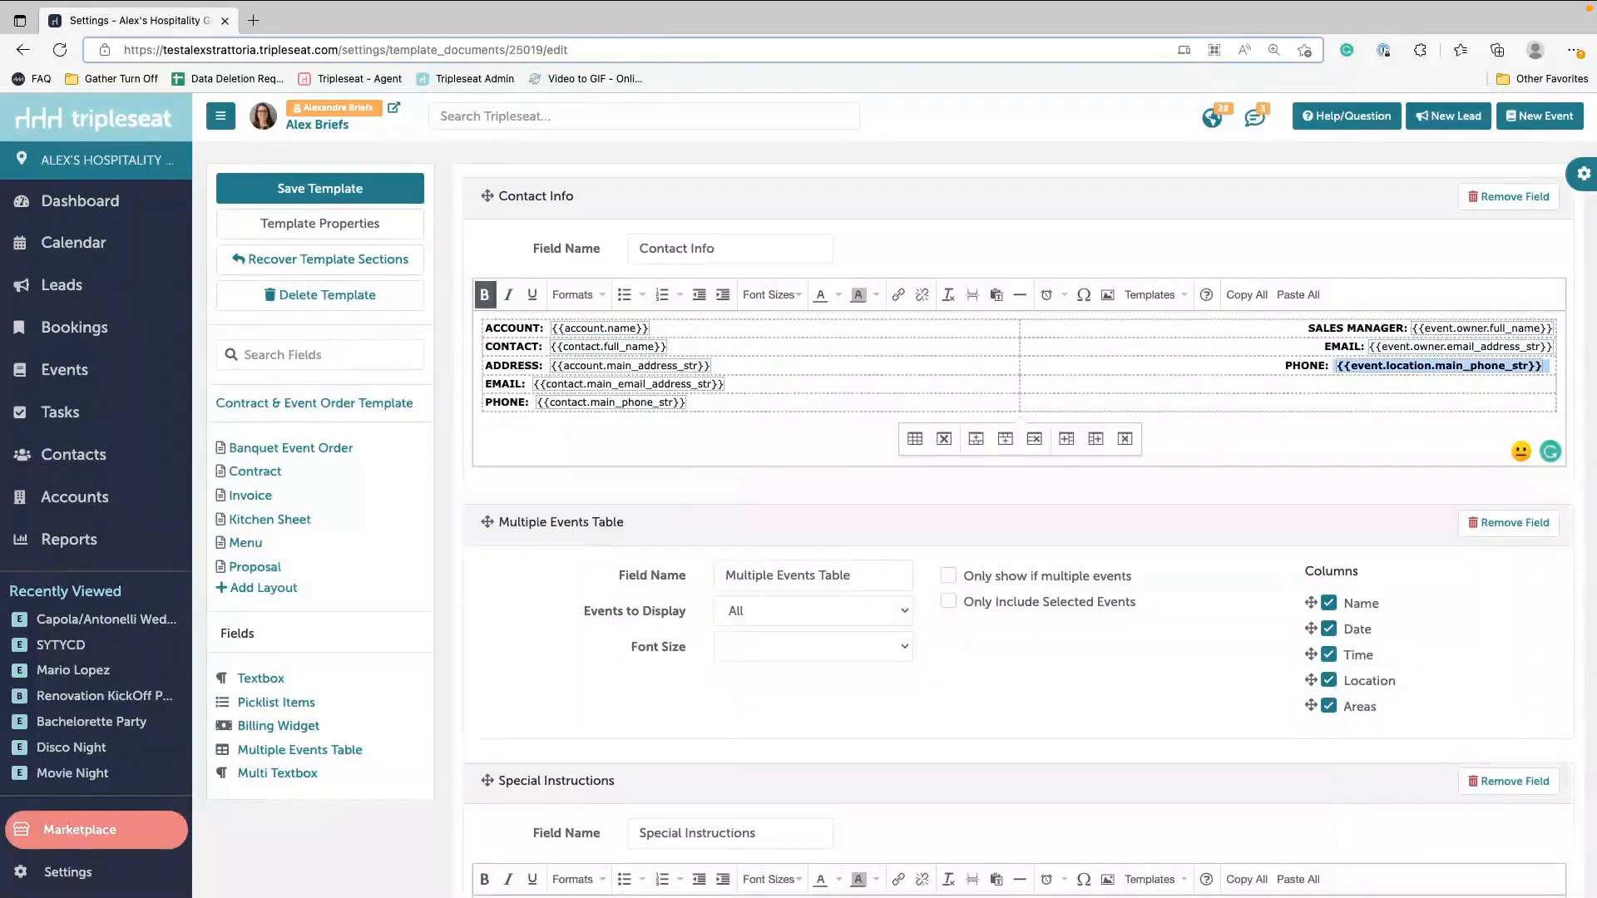
pyautogui.hotkey('ctrl', 'b')
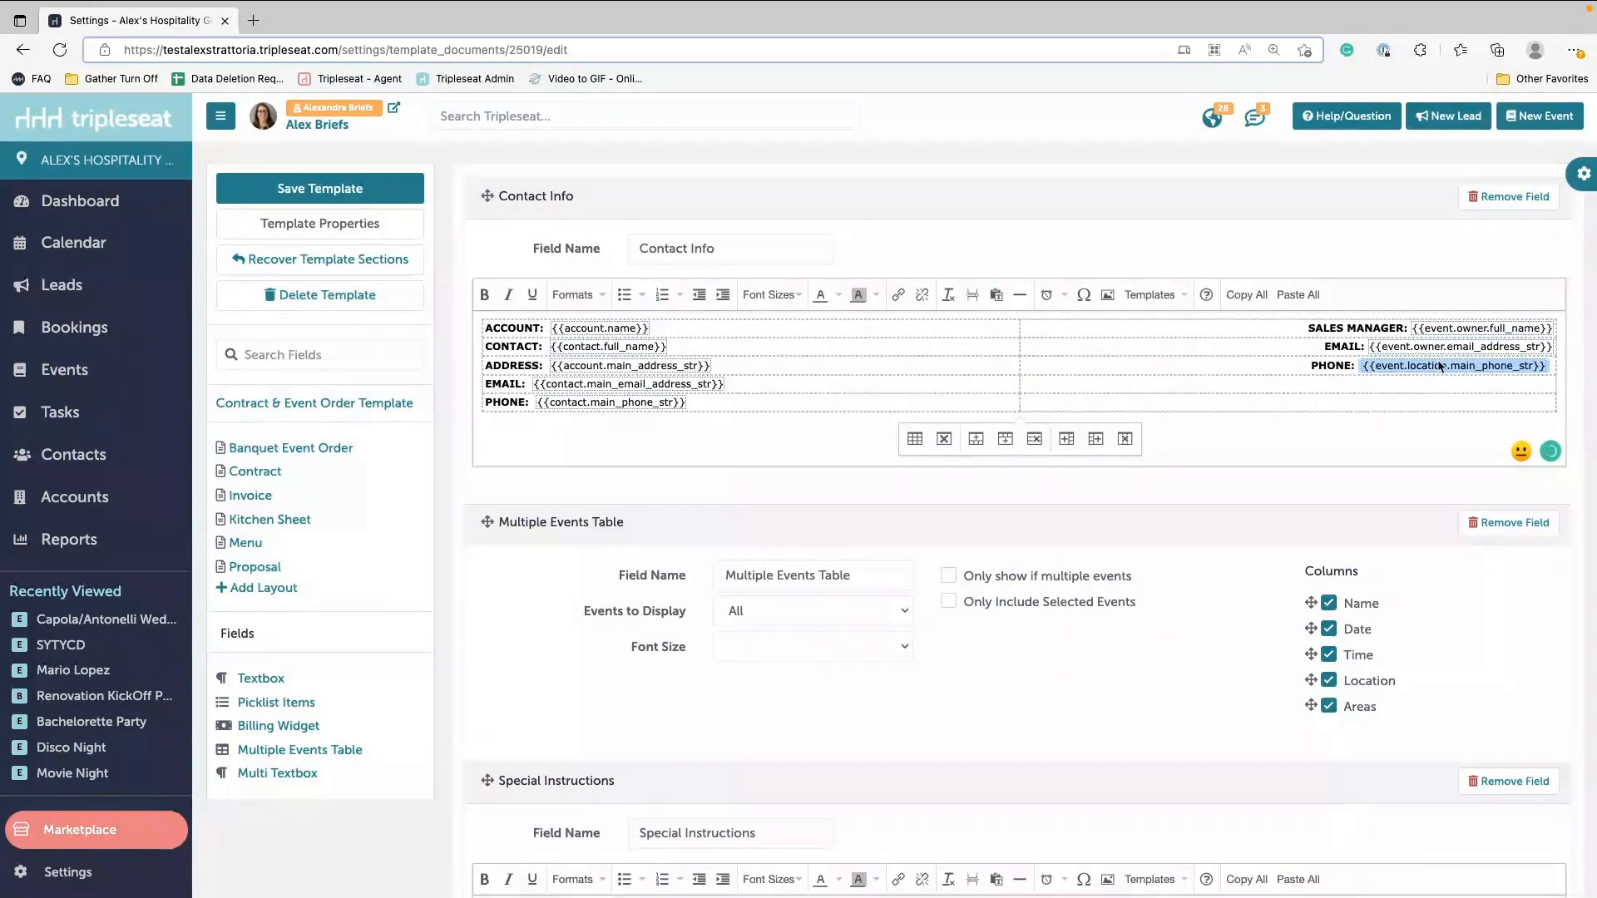
pyautogui.hotkey('ctrl', 'b')
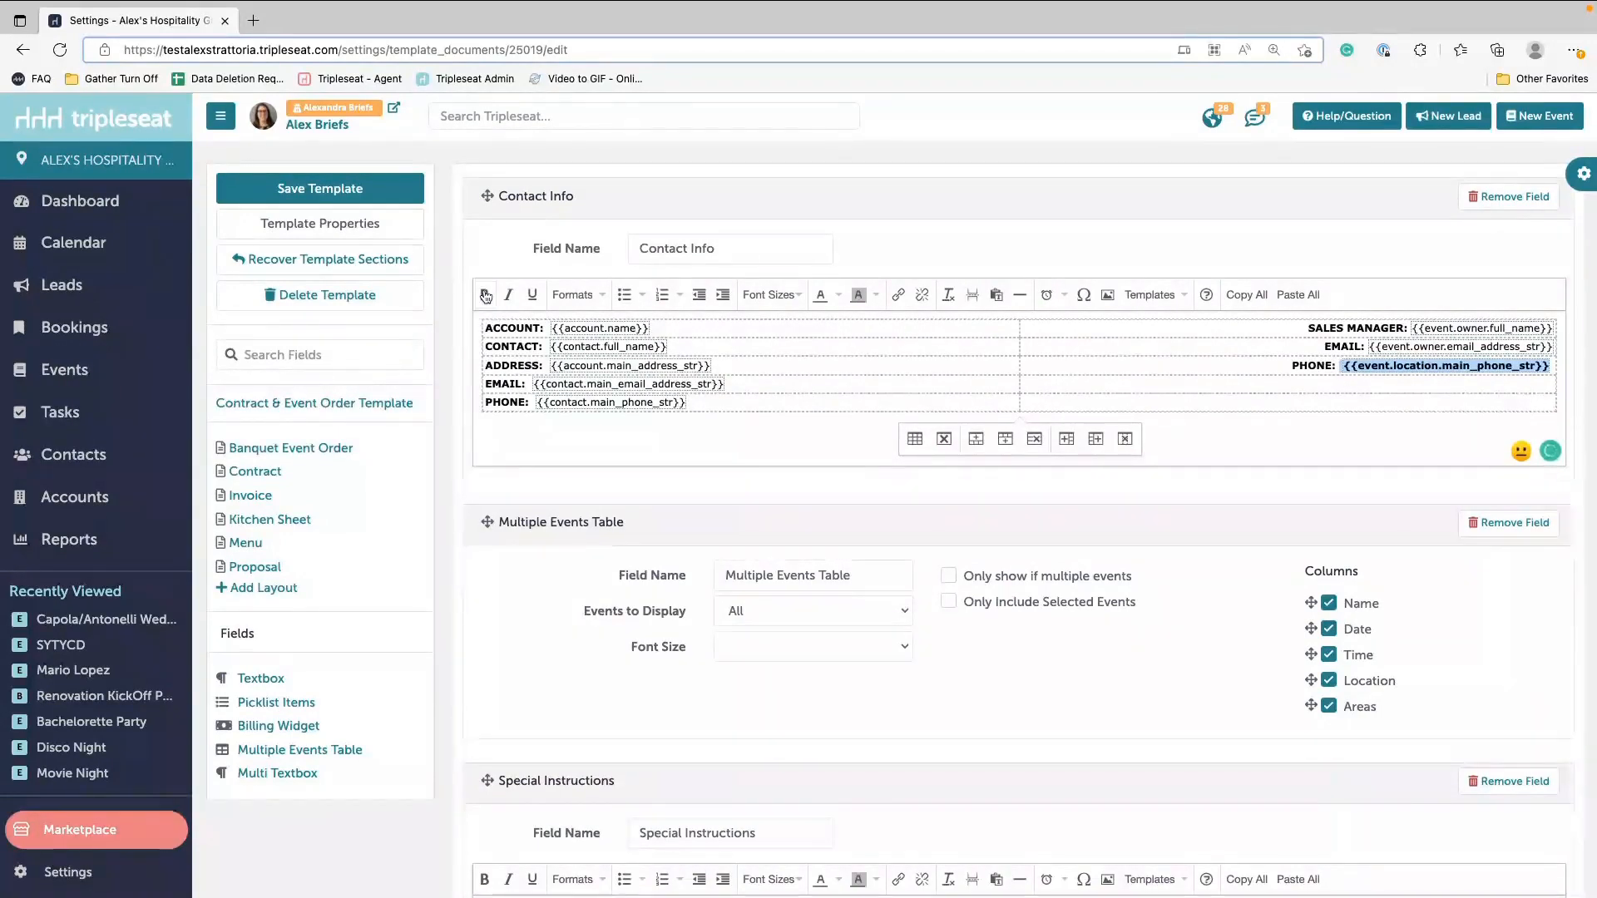
# Step: Remove the bold formatting from the whole location phone cell below the sales manager's email
pyautogui.click(1346, 370)
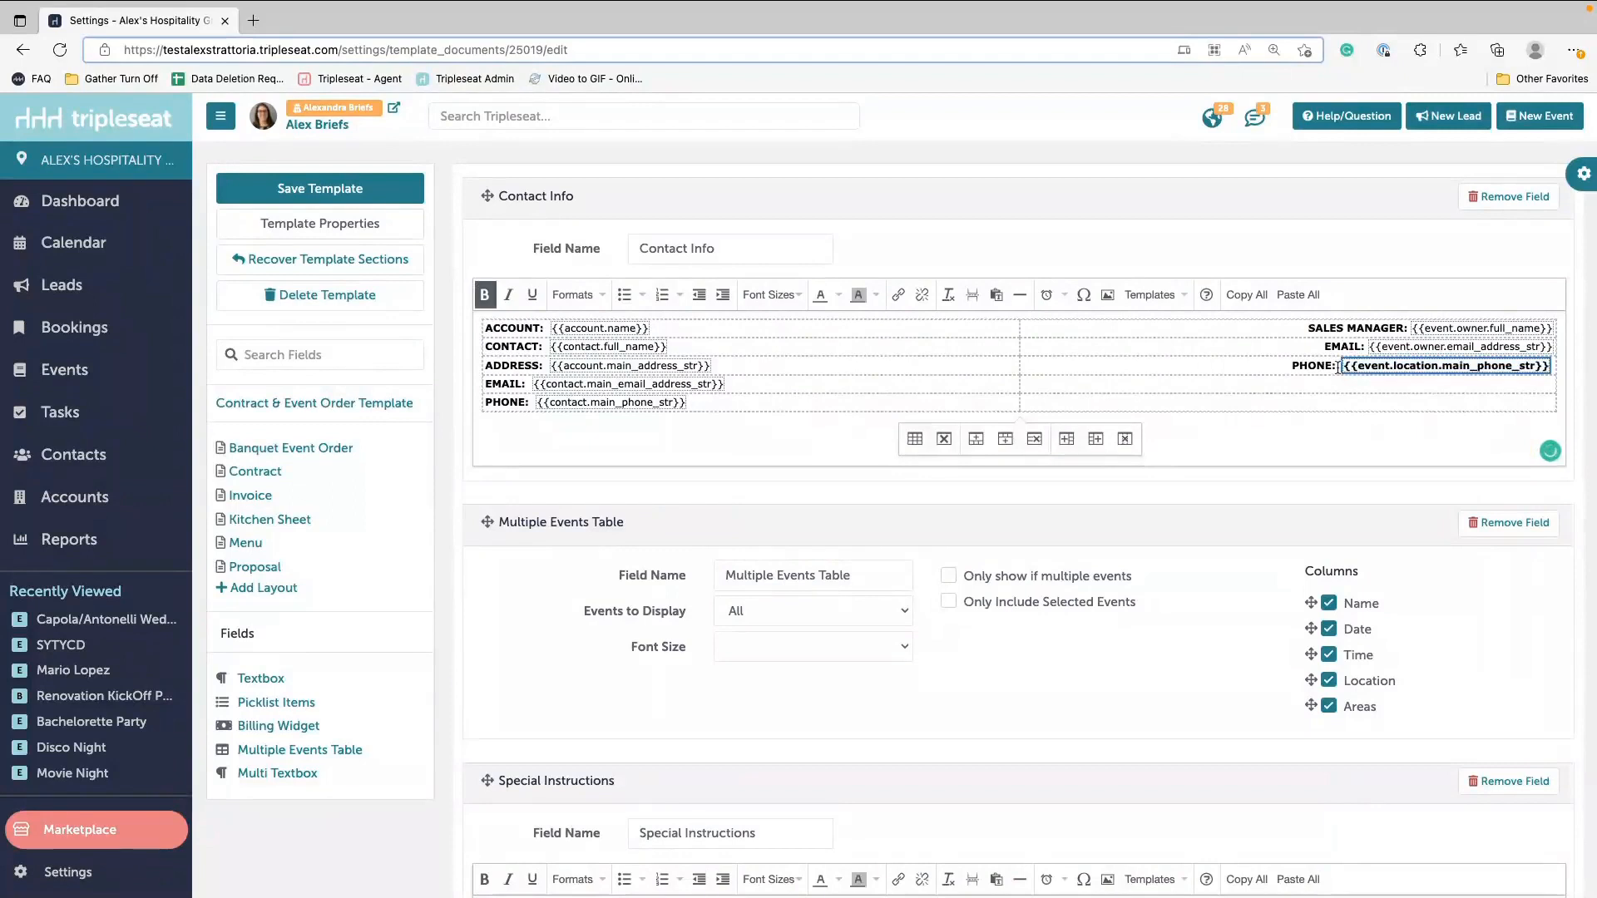
pyautogui.click(1339, 368)
pyautogui.moveTo(1338, 367); pyautogui.dragTo(1549, 369)
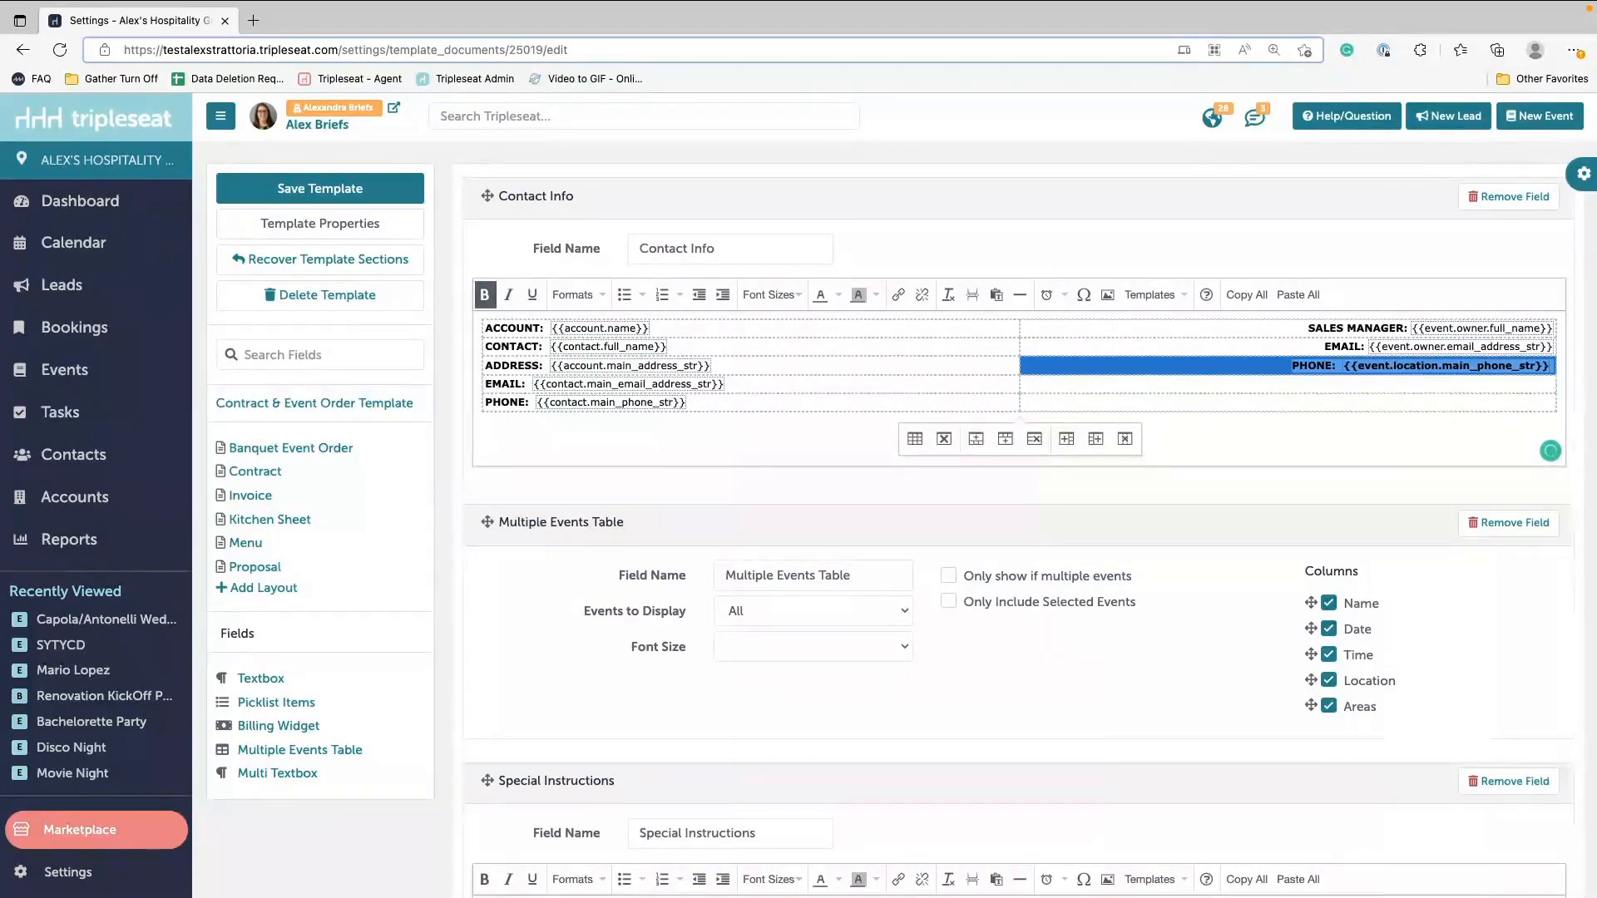
pyautogui.click(1325, 361)
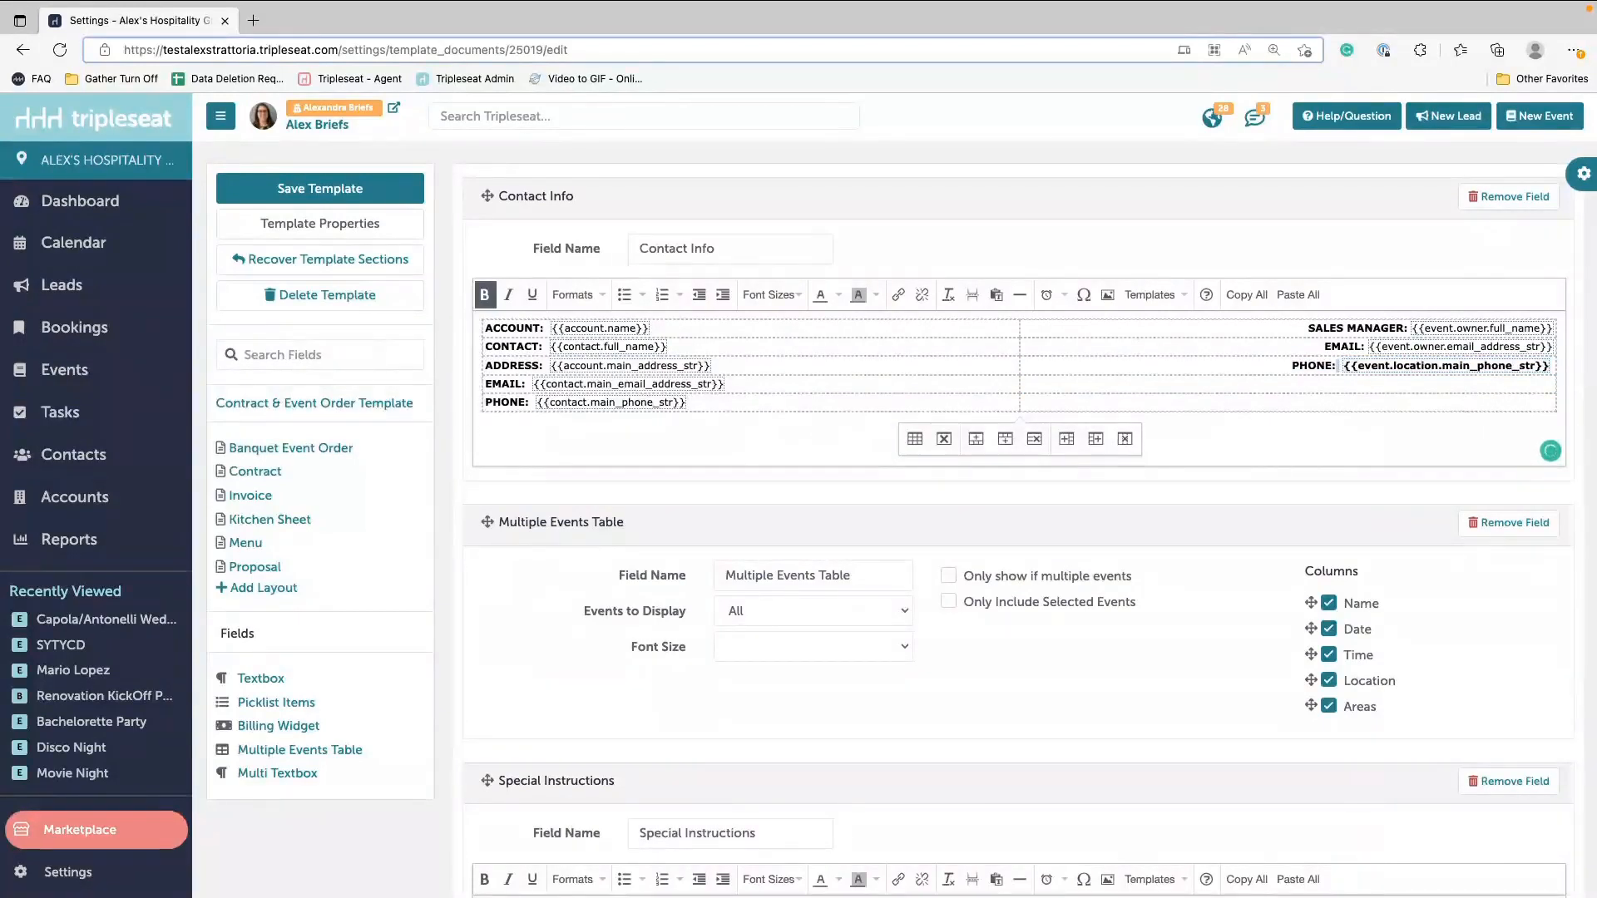
pyautogui.hotkey('shift', 'Right')
pyautogui.hotkey('shift', 'Right')
pyautogui.hotkey('shift', 'Right')
pyautogui.hotkey('shift', 'Left')
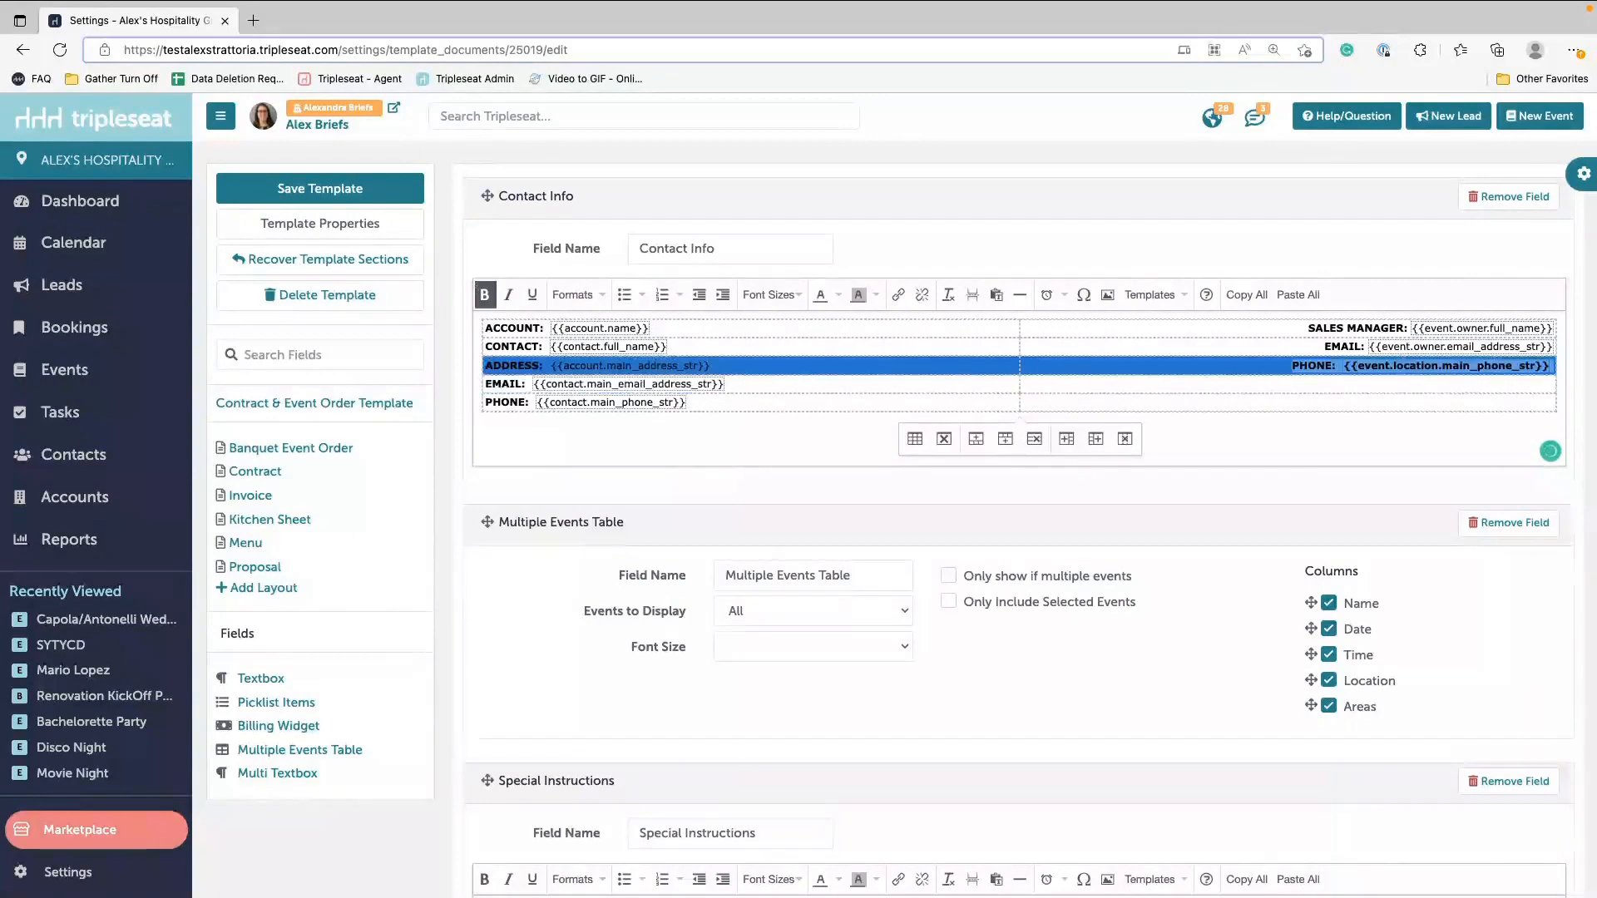
pyautogui.hotkey('shift', 'Left')
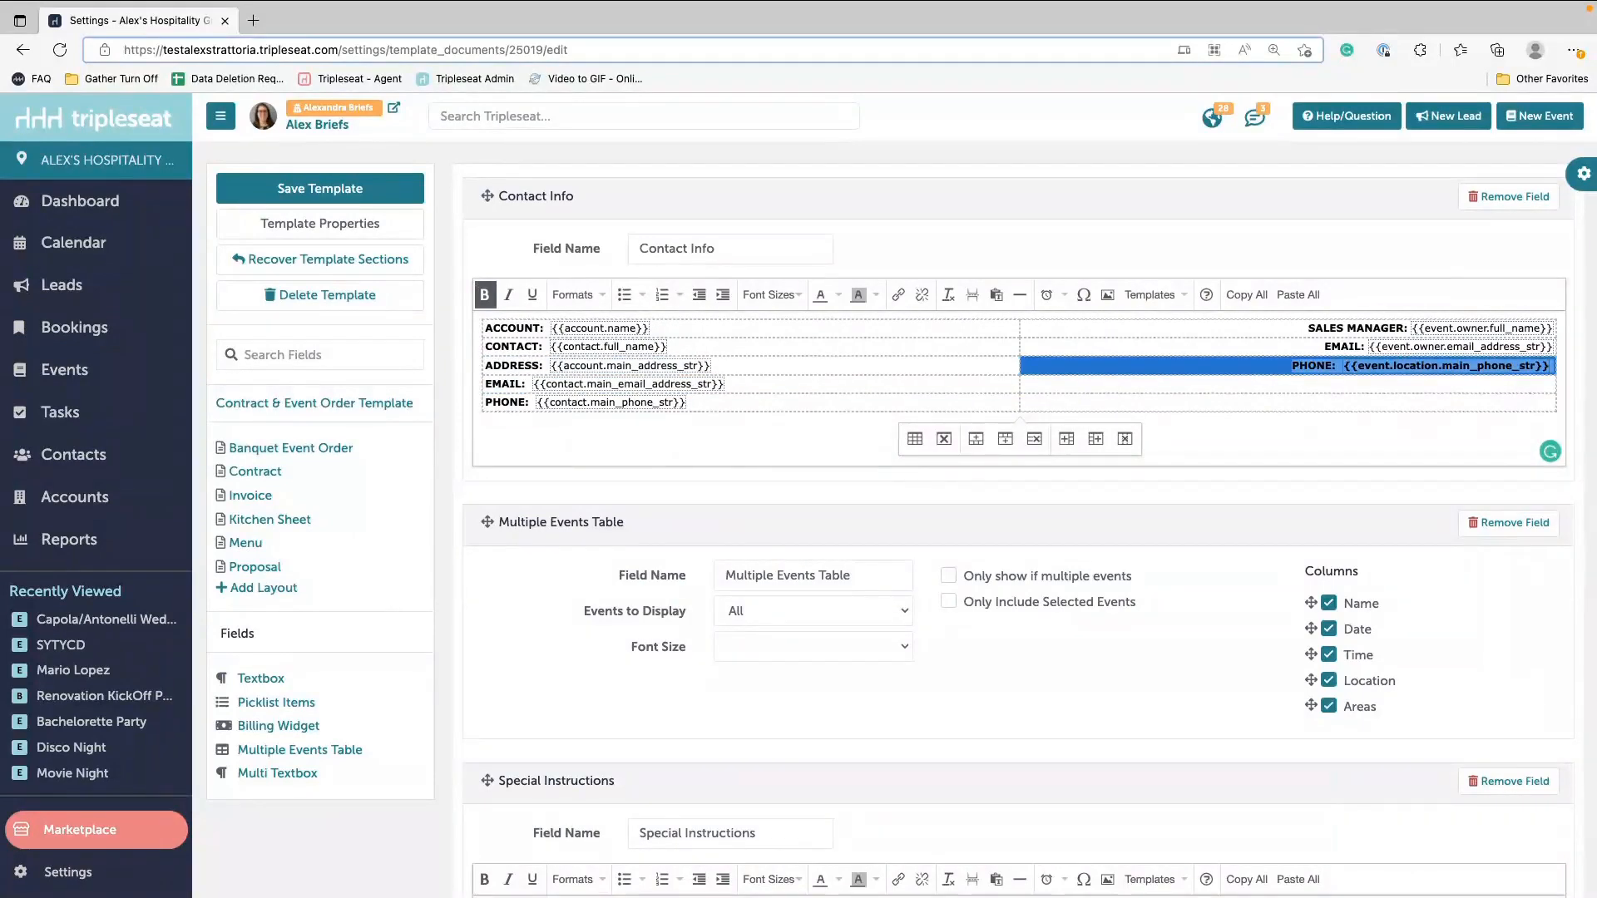
pyautogui.hotkey('ctrl', 'b')
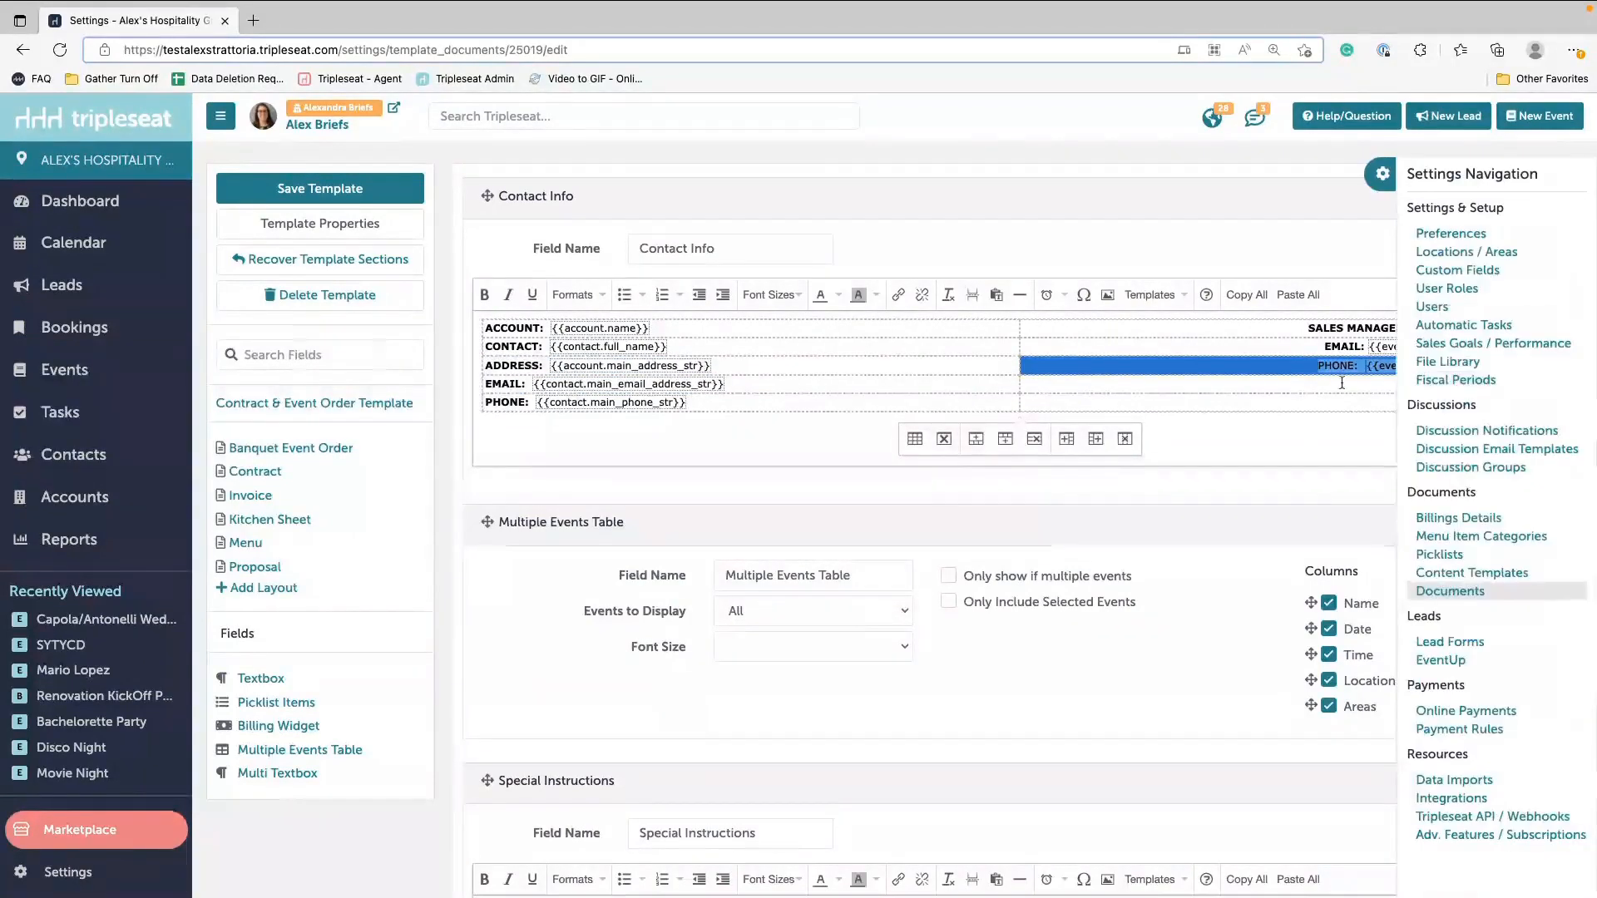
# Step: Bold only the PHONE: label before the location phone field in Contact Info, and save the template
pyautogui.click(1355, 365)
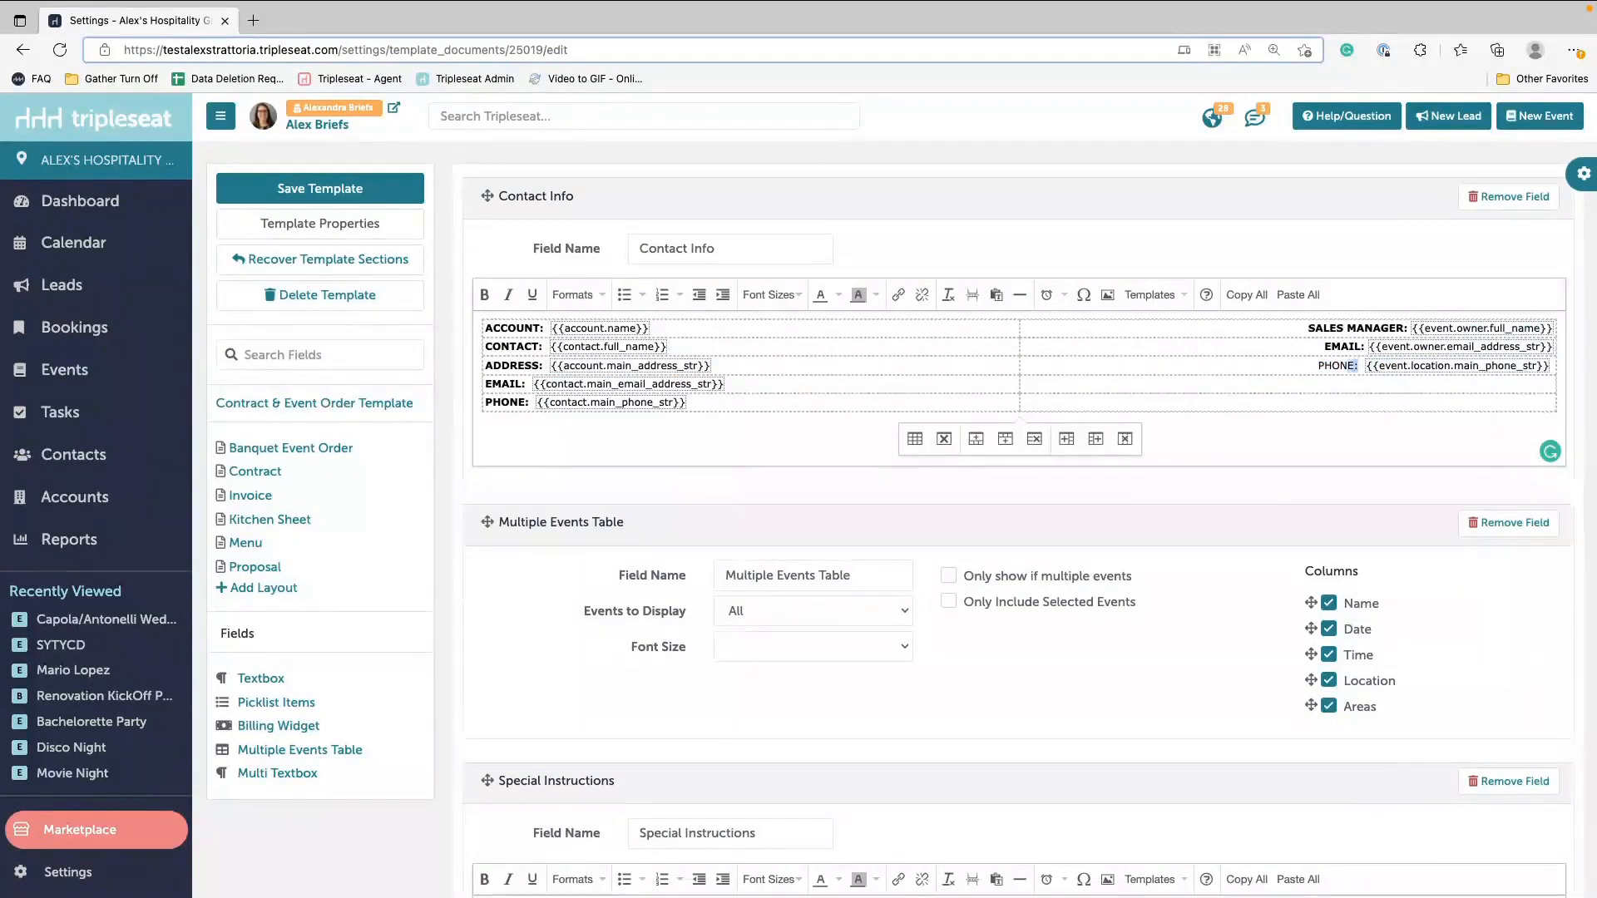
pyautogui.hotkey('shift', 'Left')
pyautogui.hotkey('shift', 'Left')
pyautogui.hotkey('shift', 'Left')
pyautogui.hotkey('shift', 'Left')
pyautogui.hotkey('ctrl', 'b')
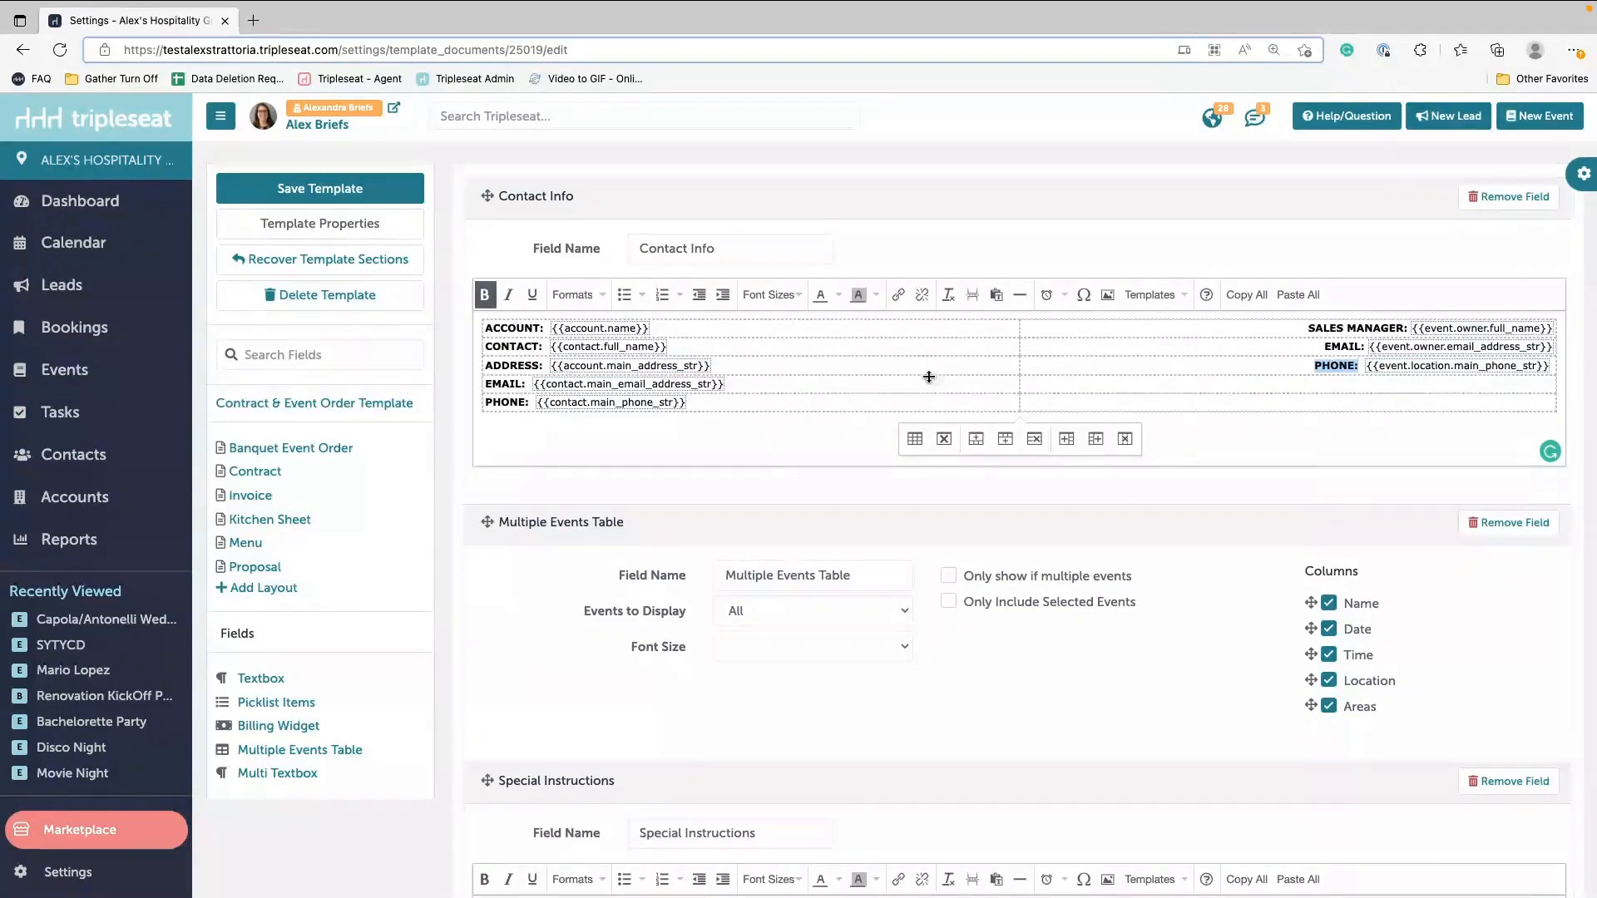
pyautogui.click(348, 191)
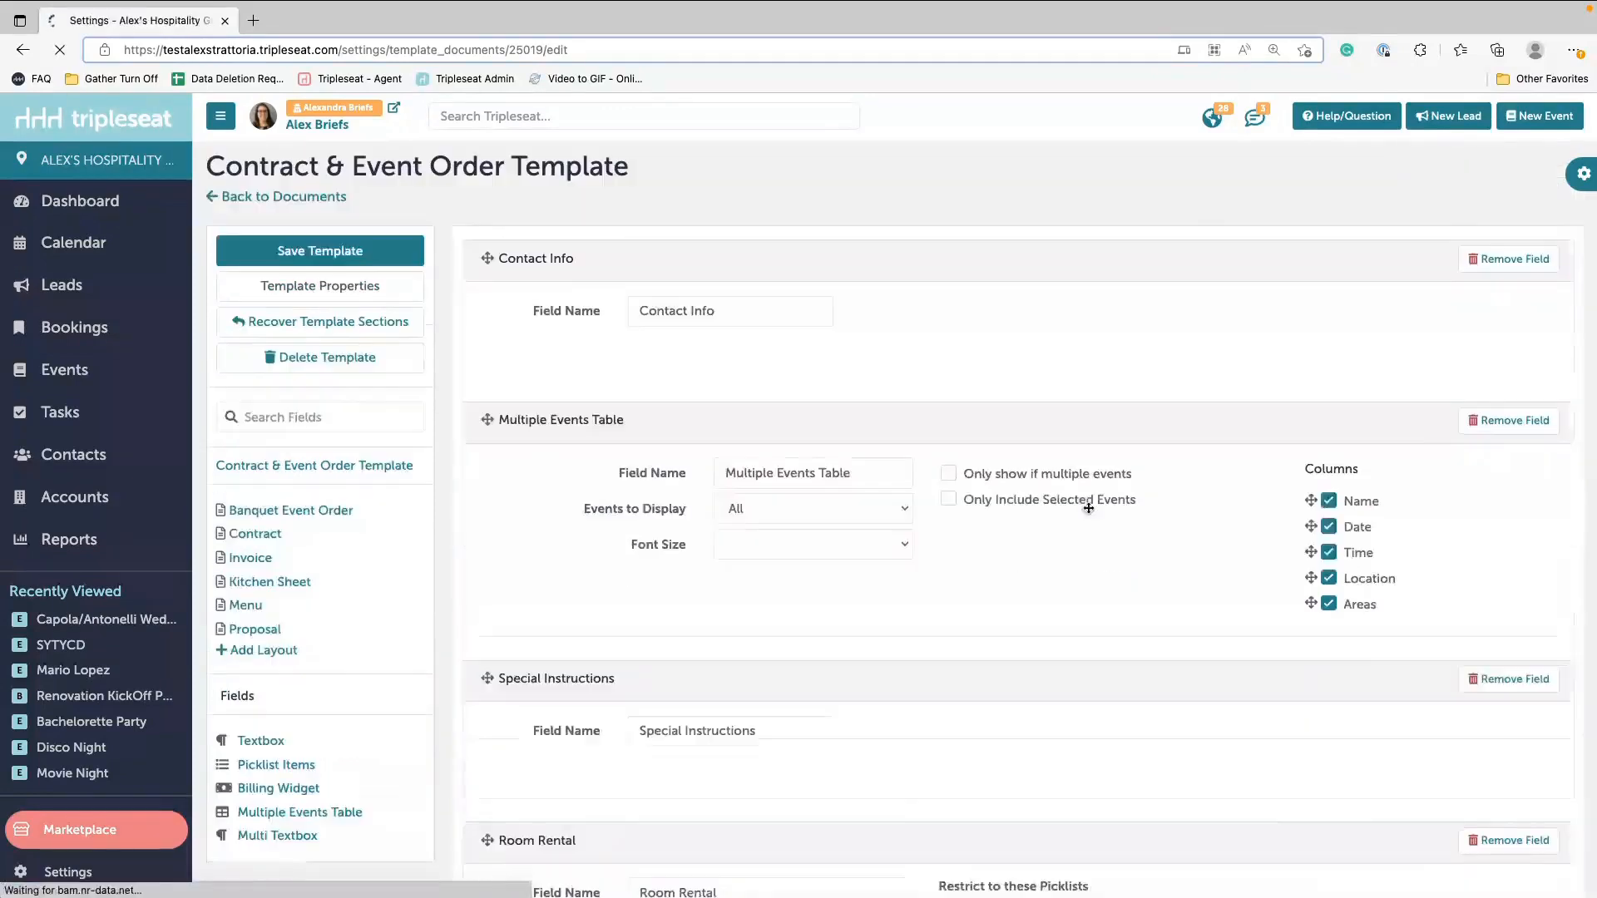
# Step: Examine the Special Instructions, Room Rental and Food sections, including which picklists each item section is restricted to
pyautogui.scroll(-2, 1088, 508)
pyautogui.scroll(-5, 1088, 508)
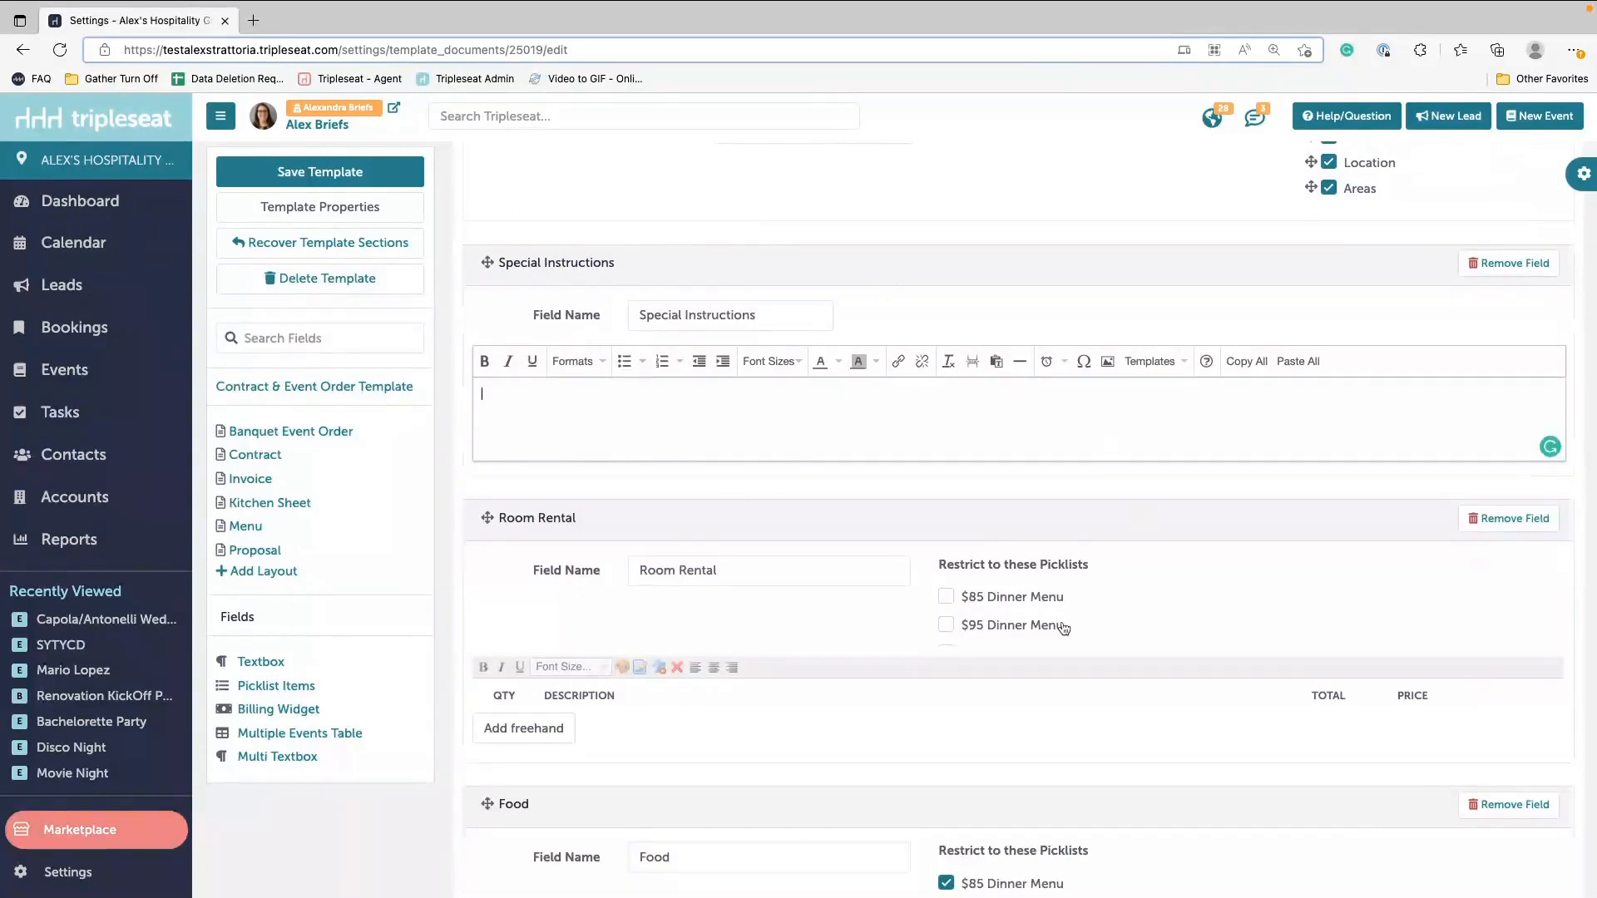
pyautogui.scroll(3, 1065, 627)
pyautogui.scroll(-3, 1084, 768)
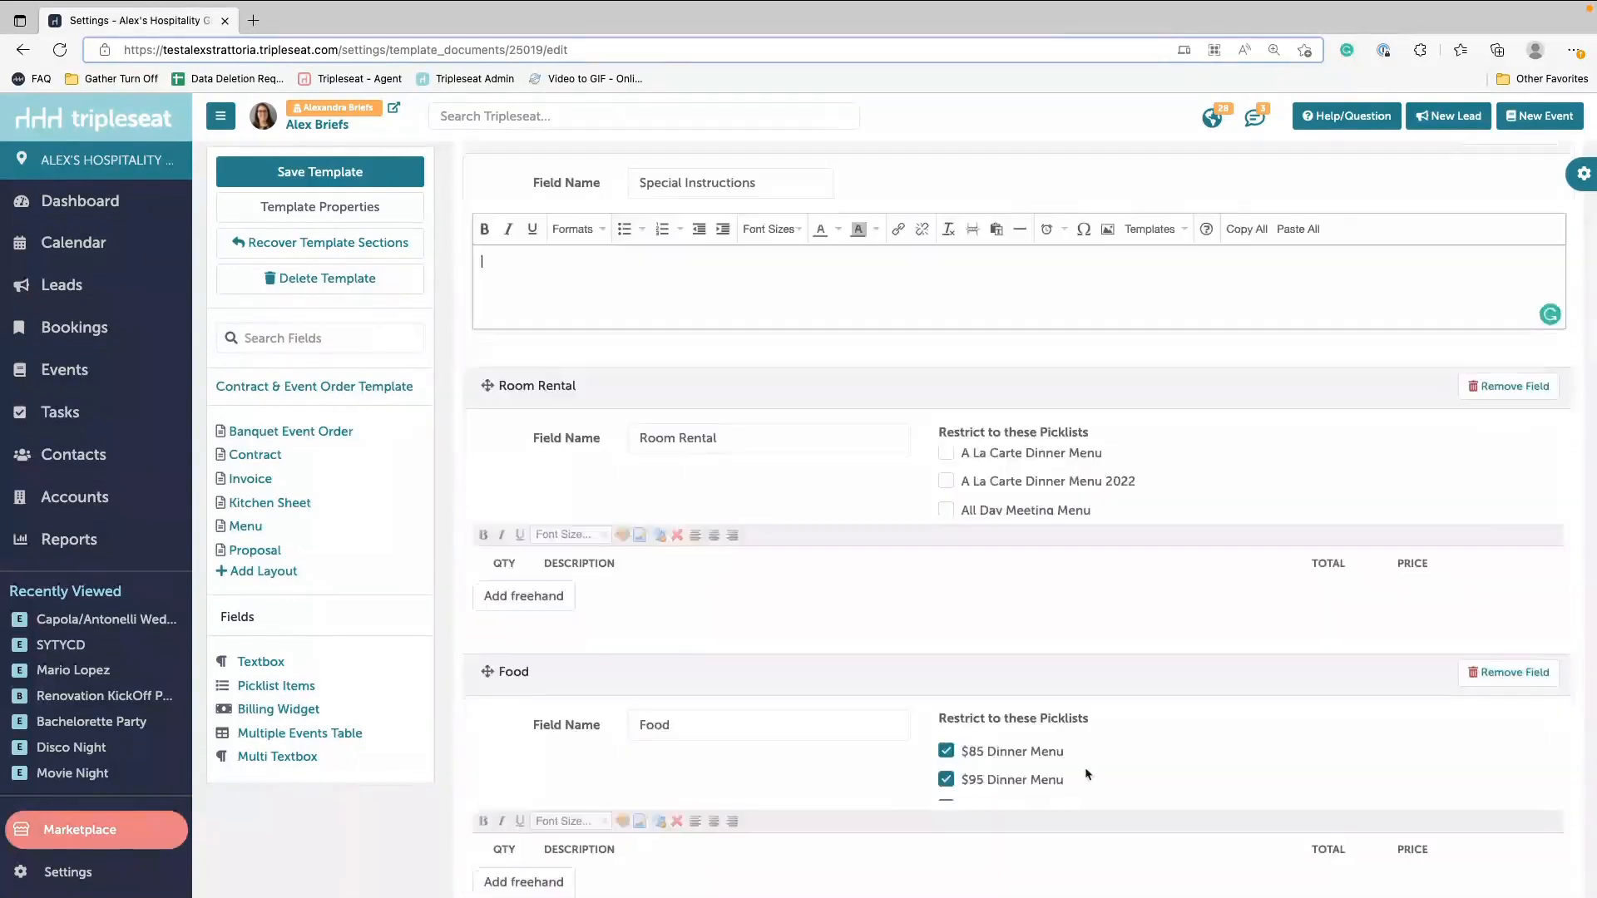
pyautogui.scroll(2, 1085, 773)
pyautogui.scroll(-2, 1084, 773)
pyautogui.scroll(-3, 833, 649)
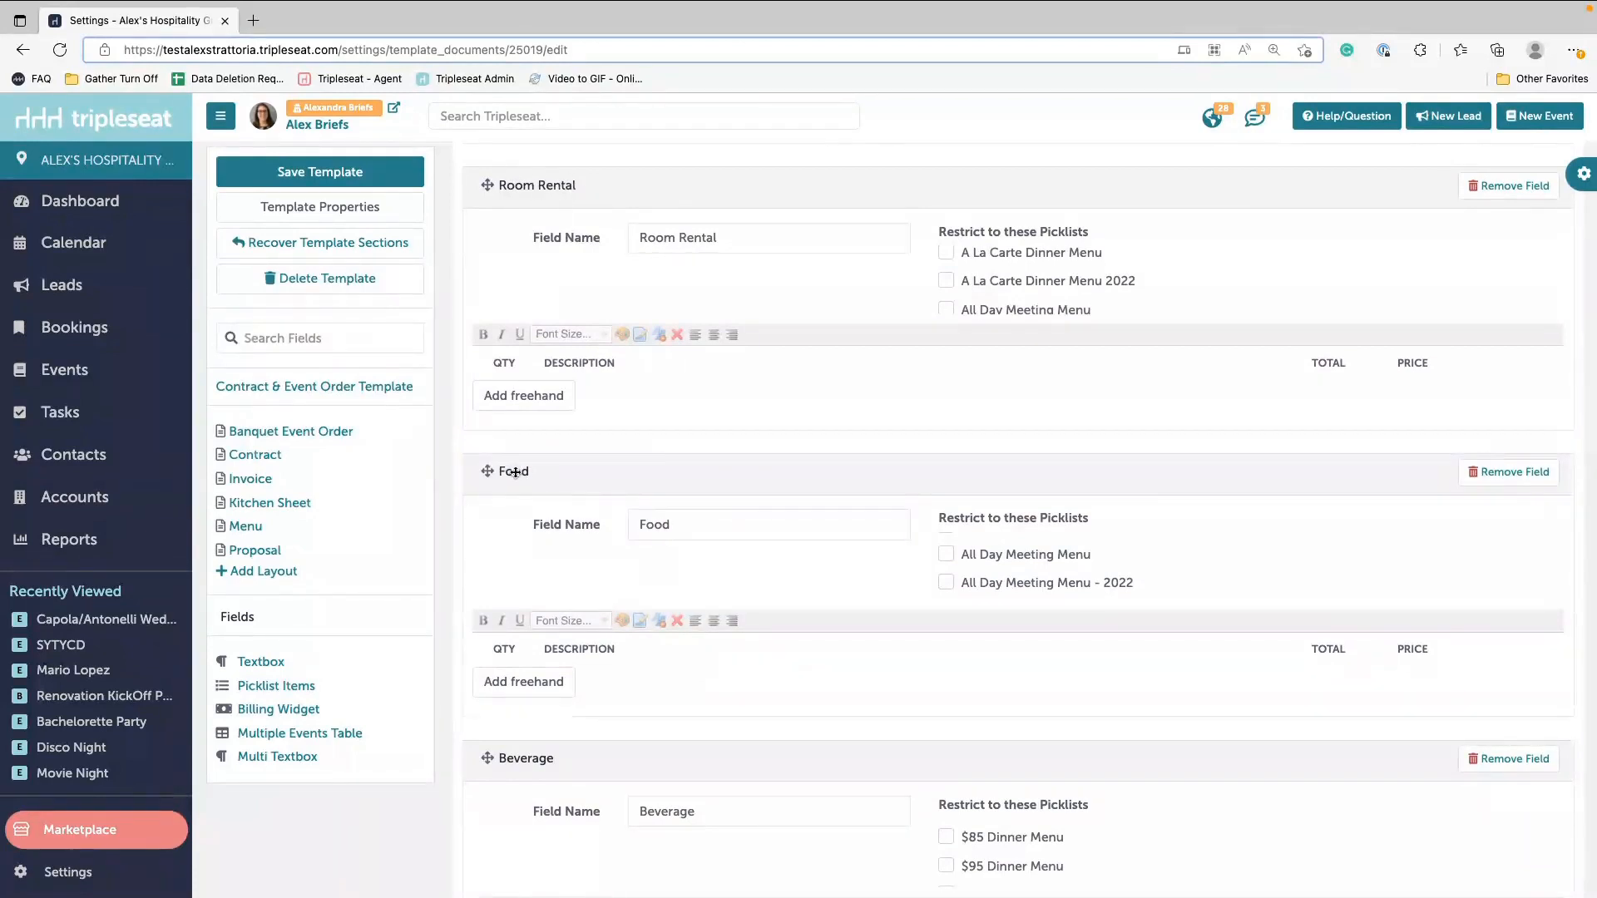
pyautogui.scroll(-3, 515, 482)
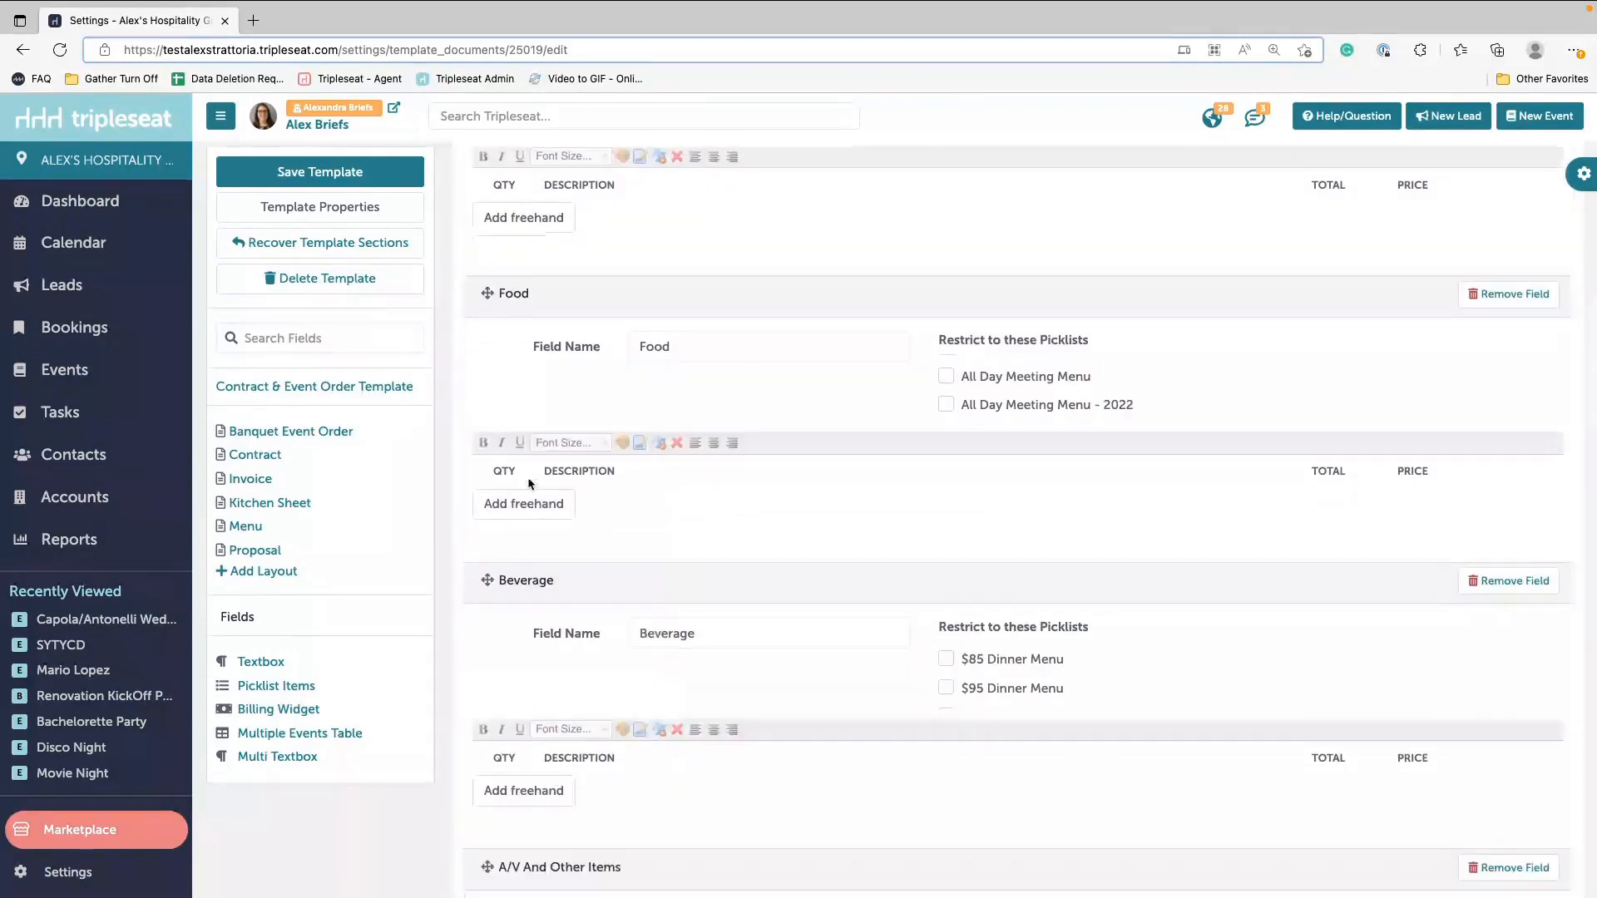
pyautogui.scroll(-1, 528, 483)
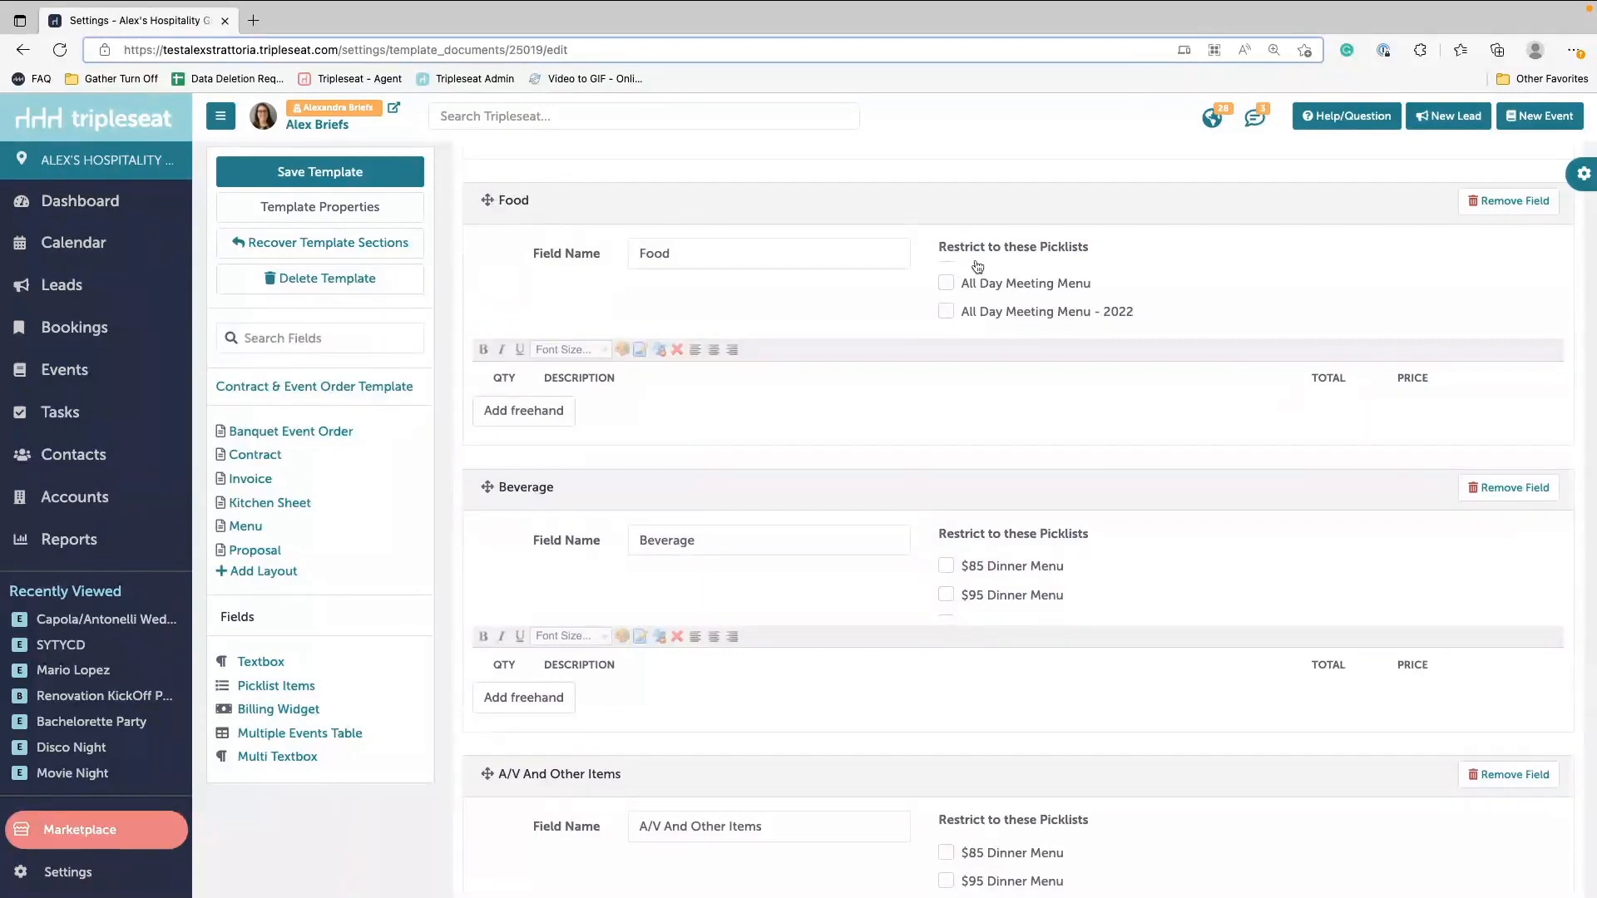
# Step: Add A La Carte Dinner Menu 2022, All Day Meeting Menu and All Day Meeting Menu - 2022 to Food's allowed picklists, and save the template
pyautogui.scroll(1, 954, 271)
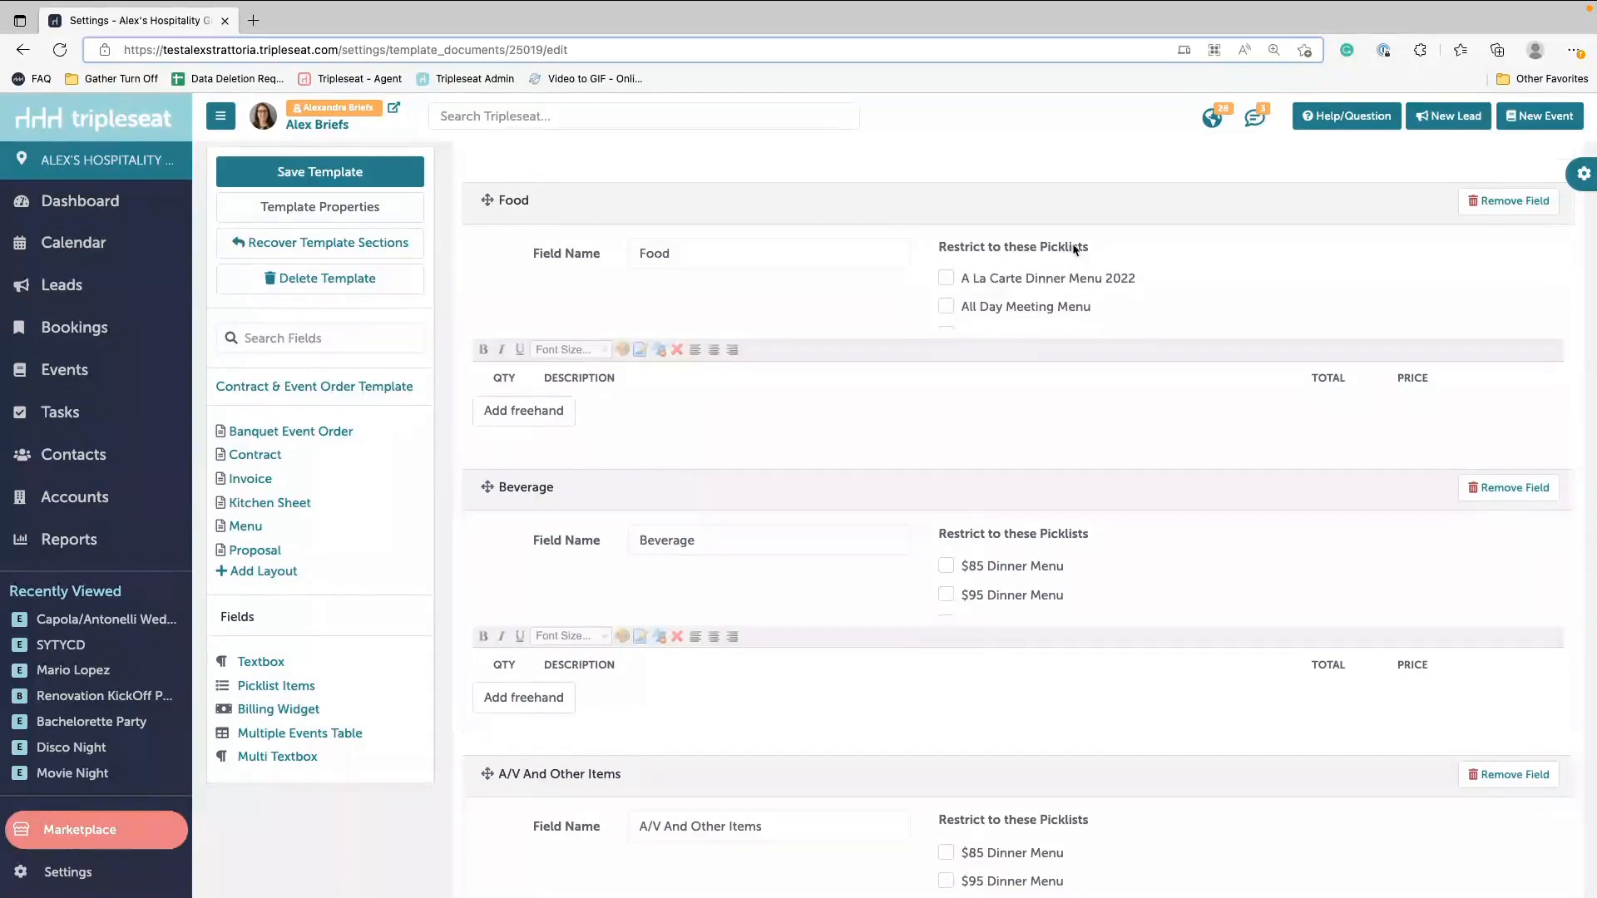
pyautogui.click(946, 277)
pyautogui.click(946, 306)
pyautogui.scroll(-3, 948, 310)
pyautogui.scroll(-10, 947, 311)
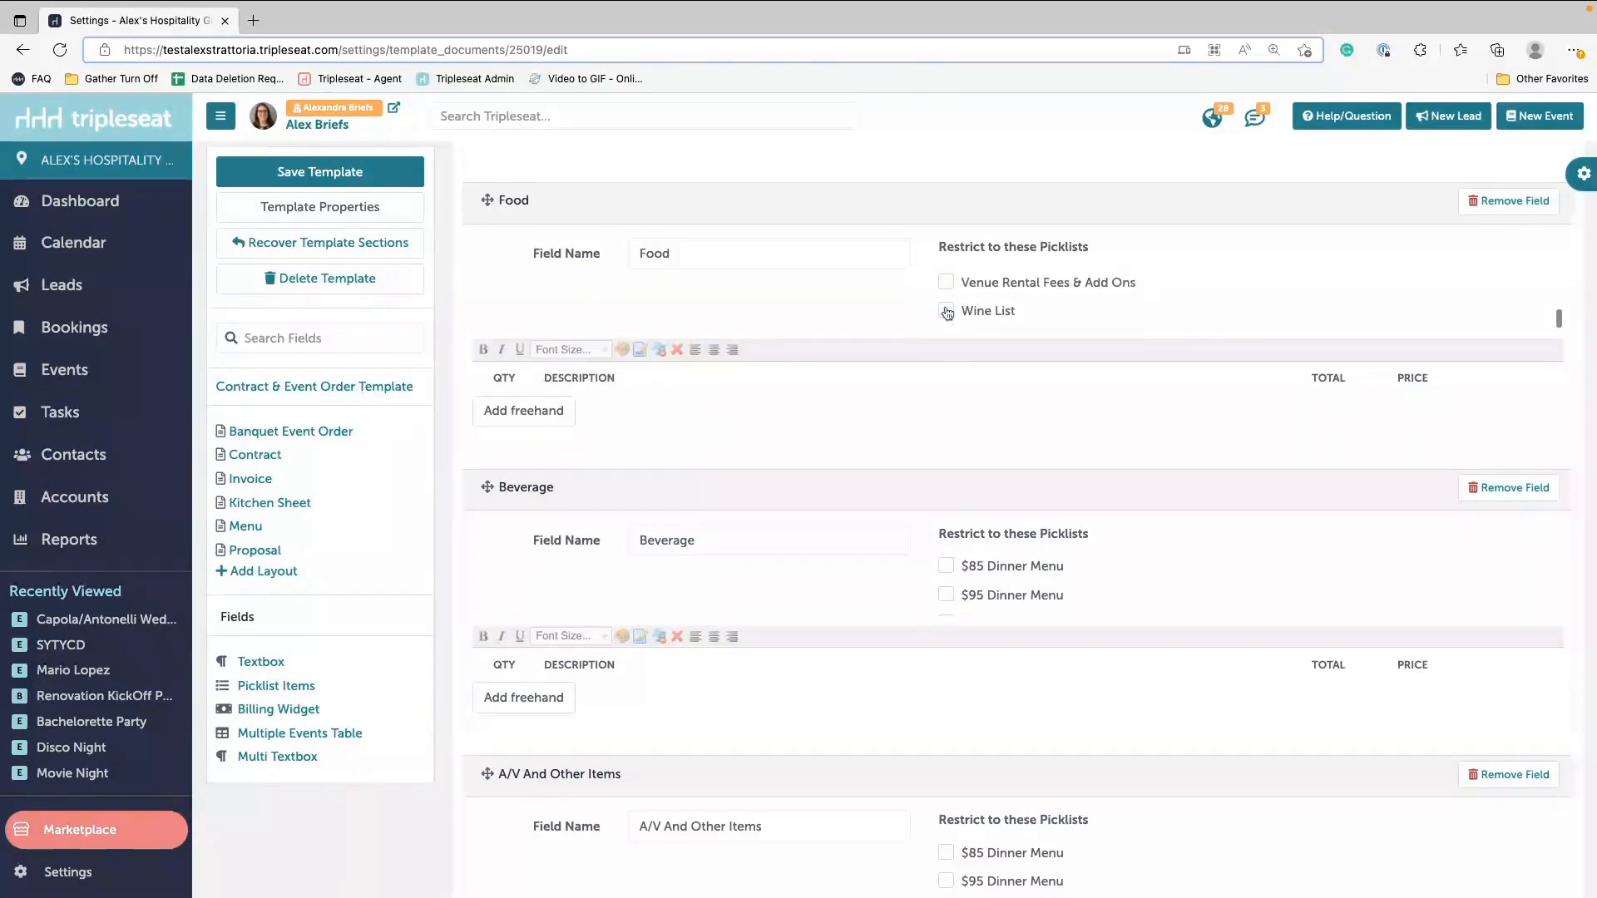
pyautogui.scroll(5, 947, 312)
pyautogui.scroll(3, 948, 313)
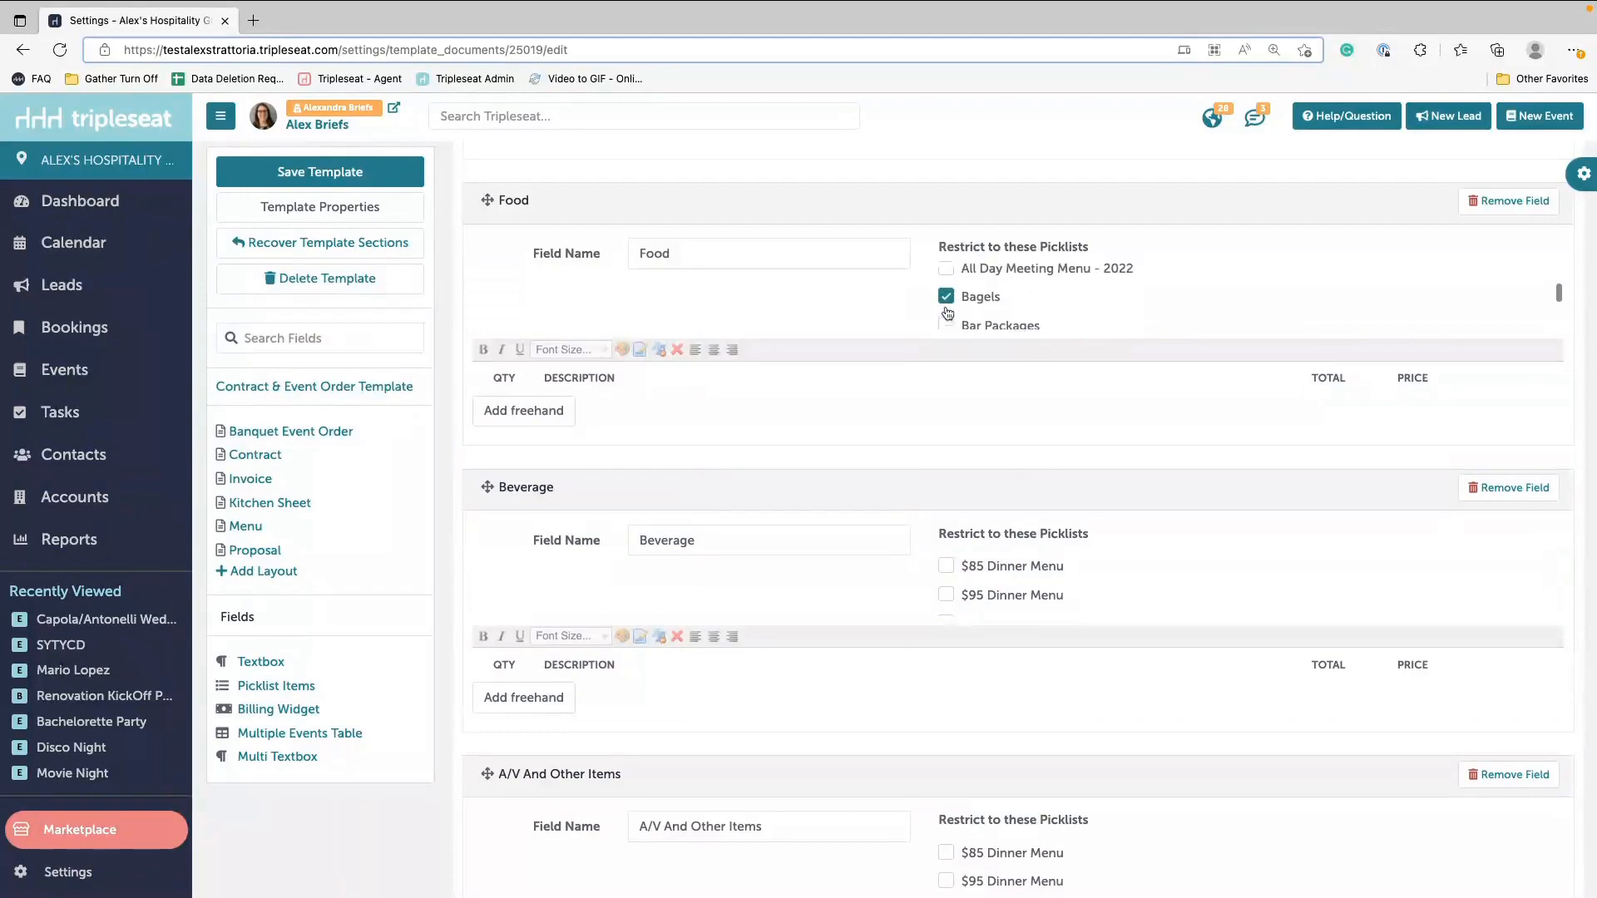
pyautogui.click(946, 314)
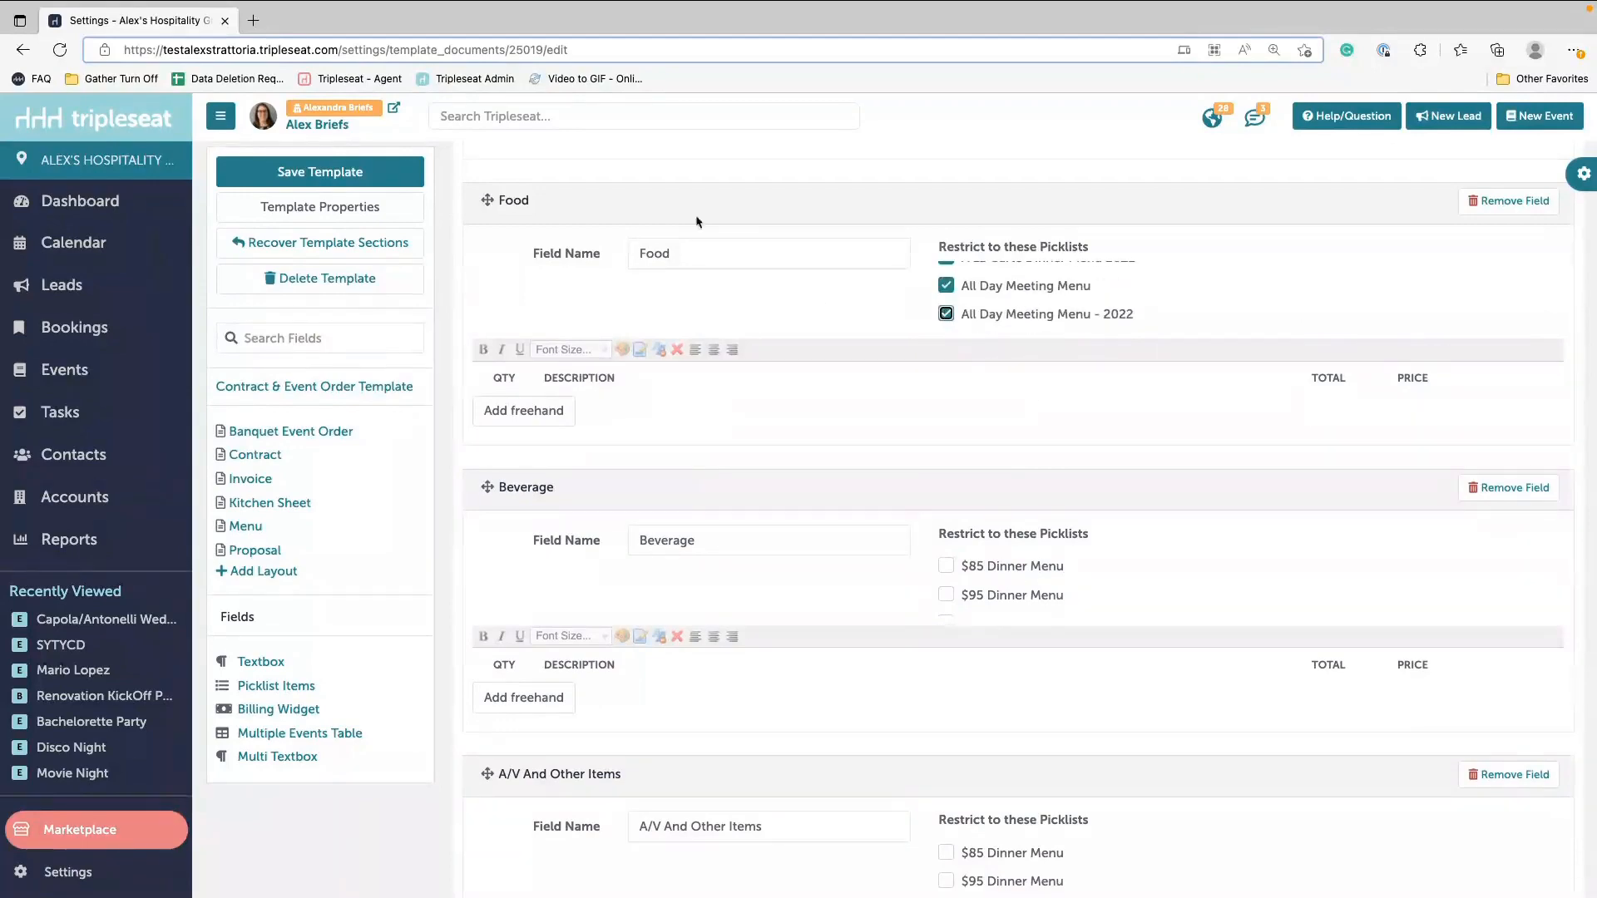
pyautogui.click(318, 169)
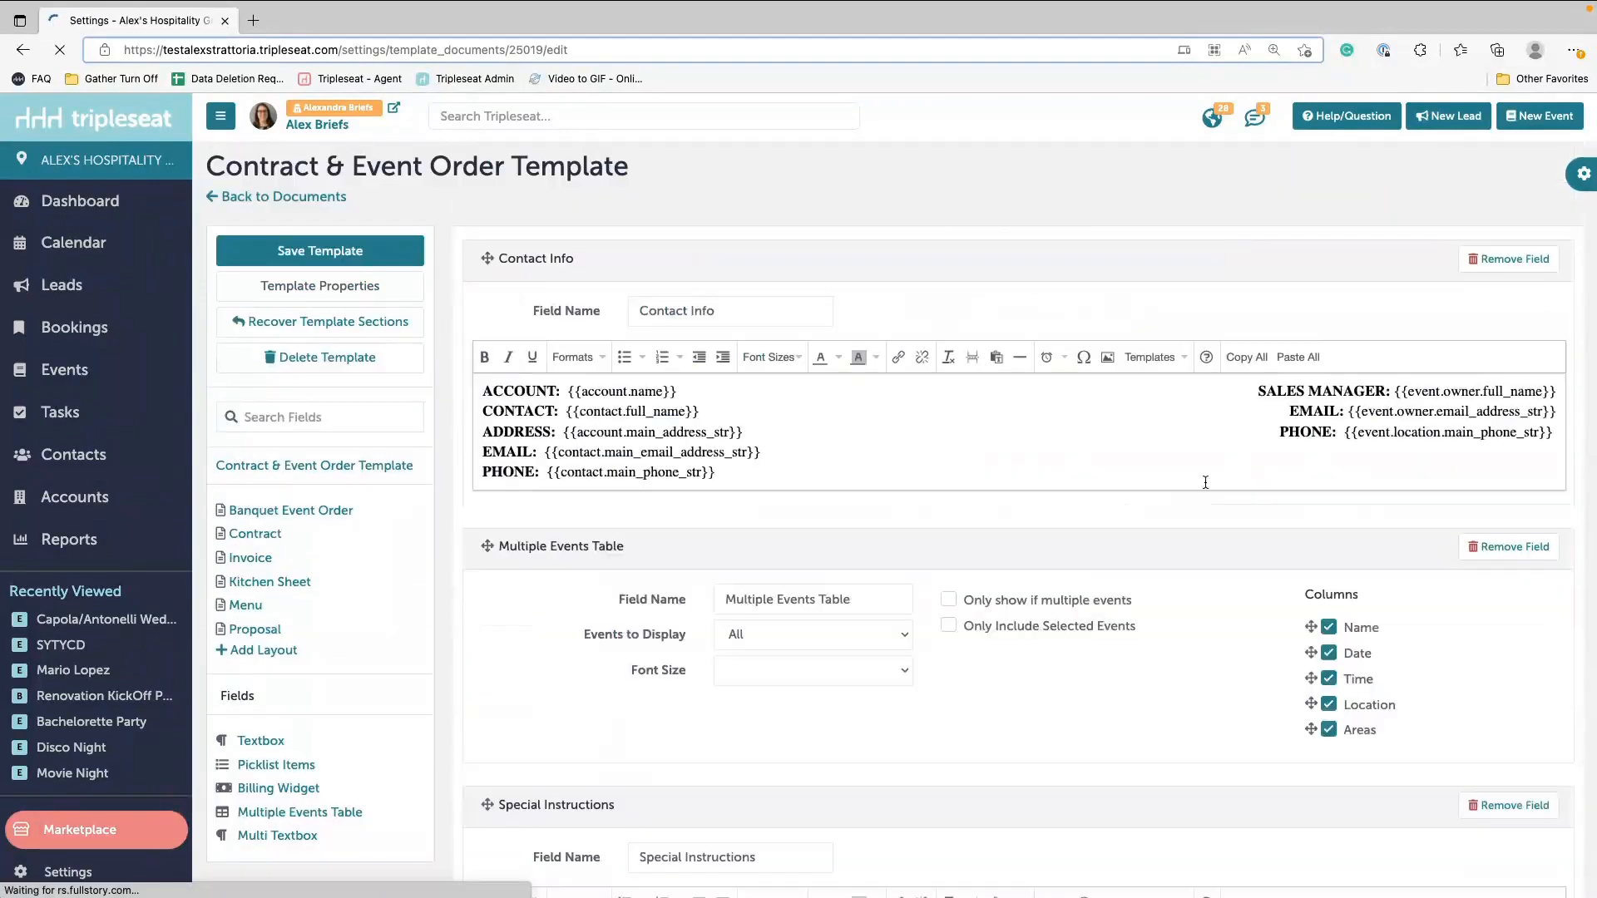
# Step: Review the Food section's selected picklists, the Beverage section, and the preset line items under A/V And Other Items
pyautogui.scroll(-10, 1162, 483)
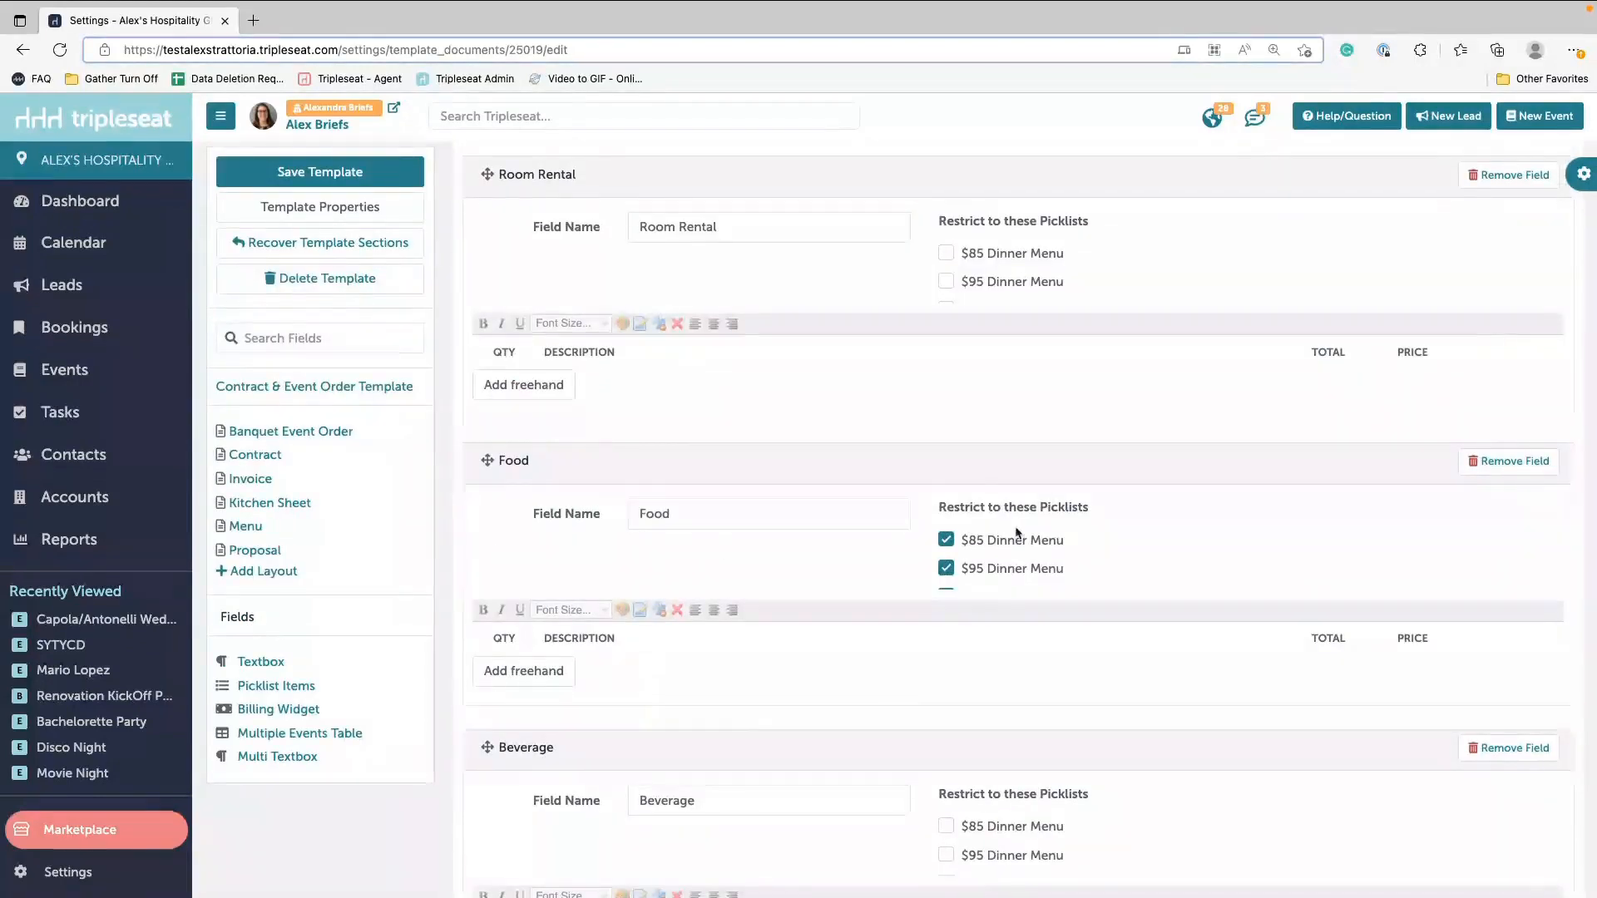
pyautogui.scroll(-1, 1025, 558)
pyautogui.scroll(-1, 1024, 558)
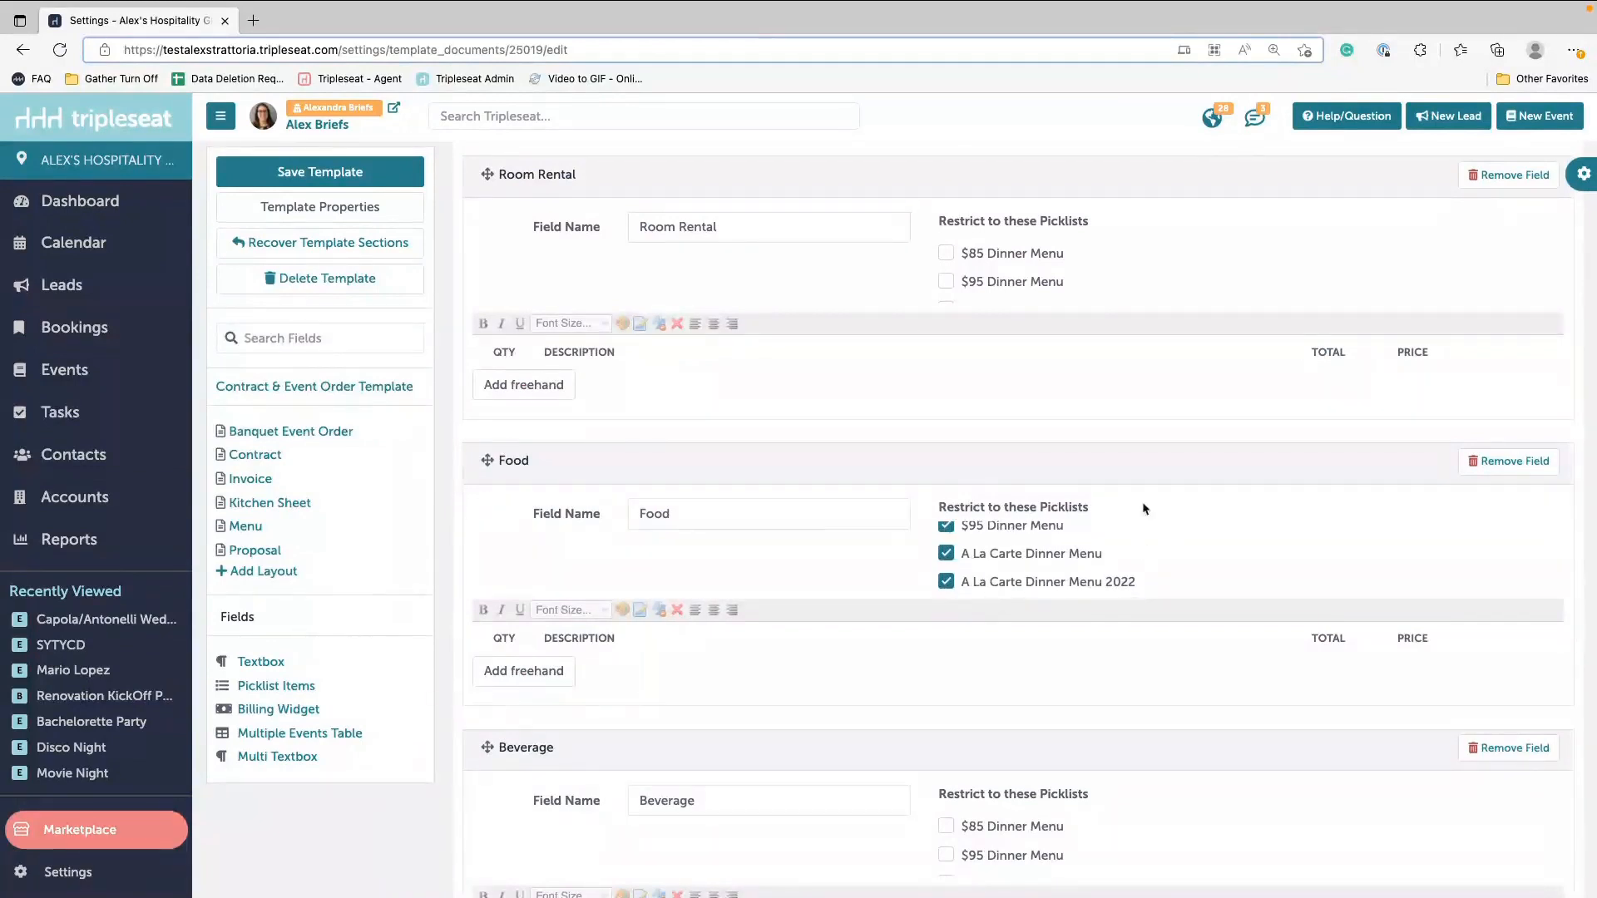
pyautogui.scroll(-5, 1024, 566)
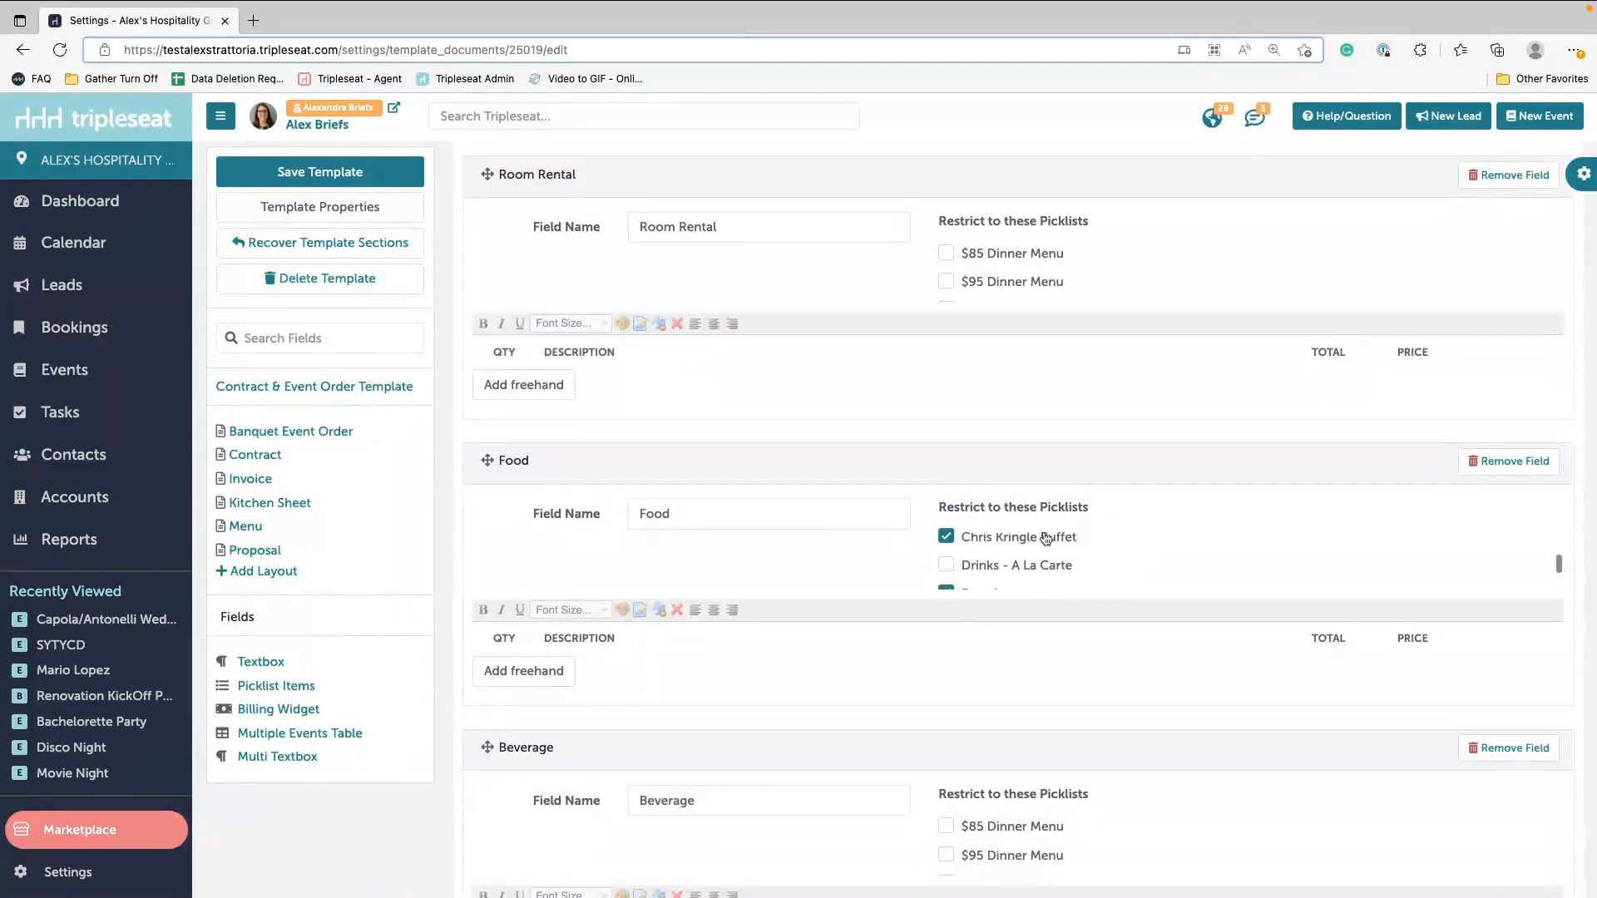
pyautogui.scroll(-2, 1027, 651)
pyautogui.scroll(-1, 1024, 645)
pyautogui.scroll(-4, 1029, 735)
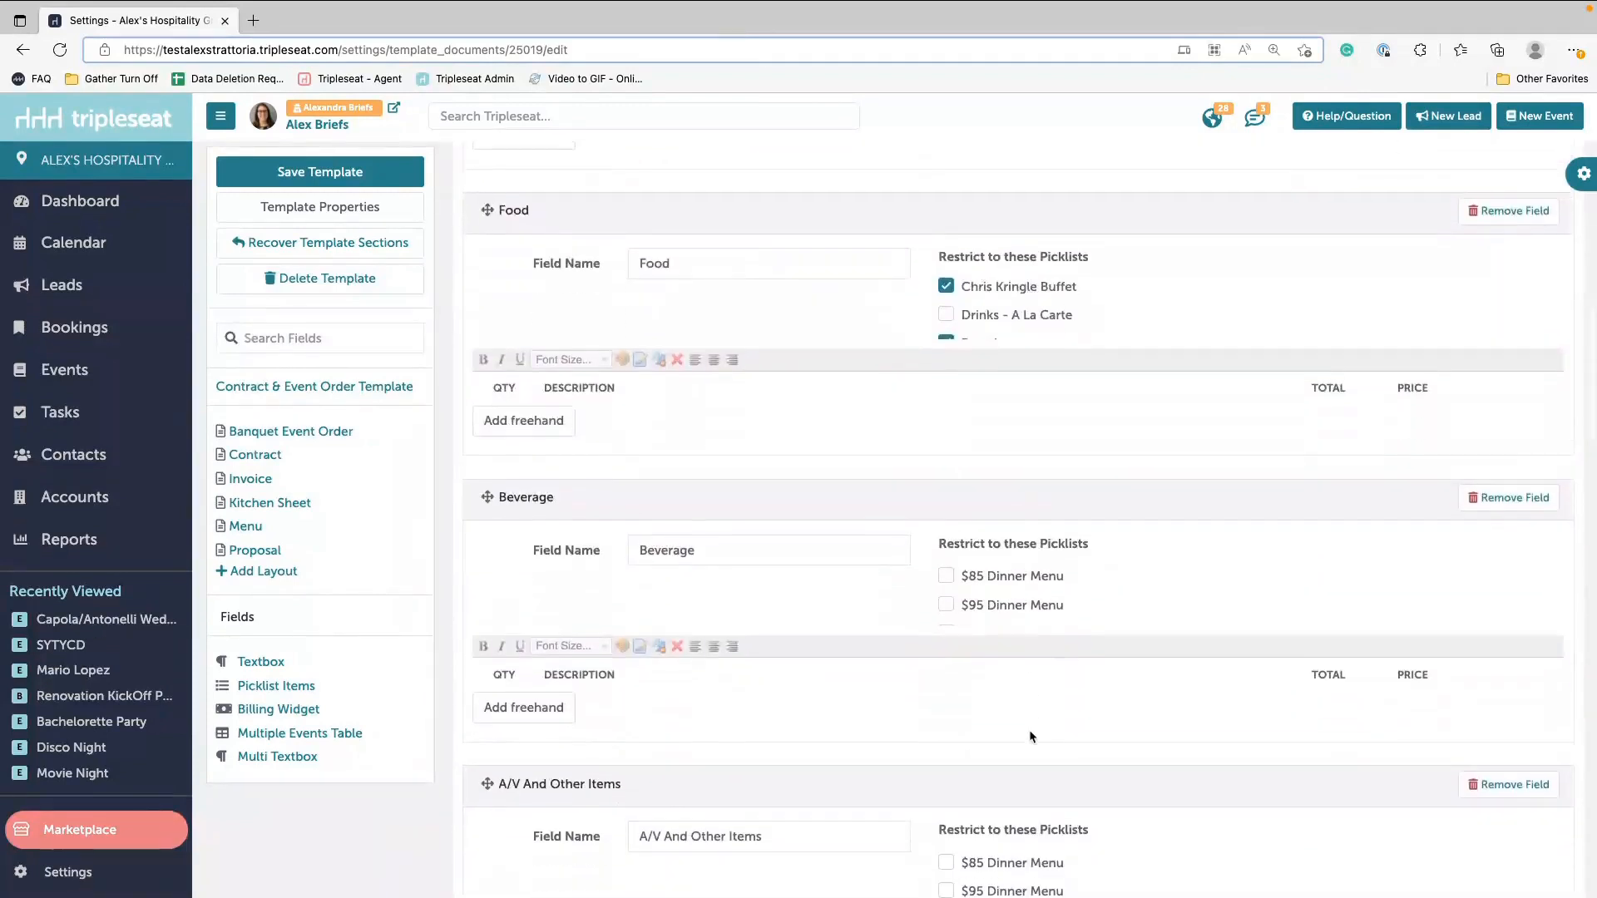
pyautogui.scroll(-2, 1031, 735)
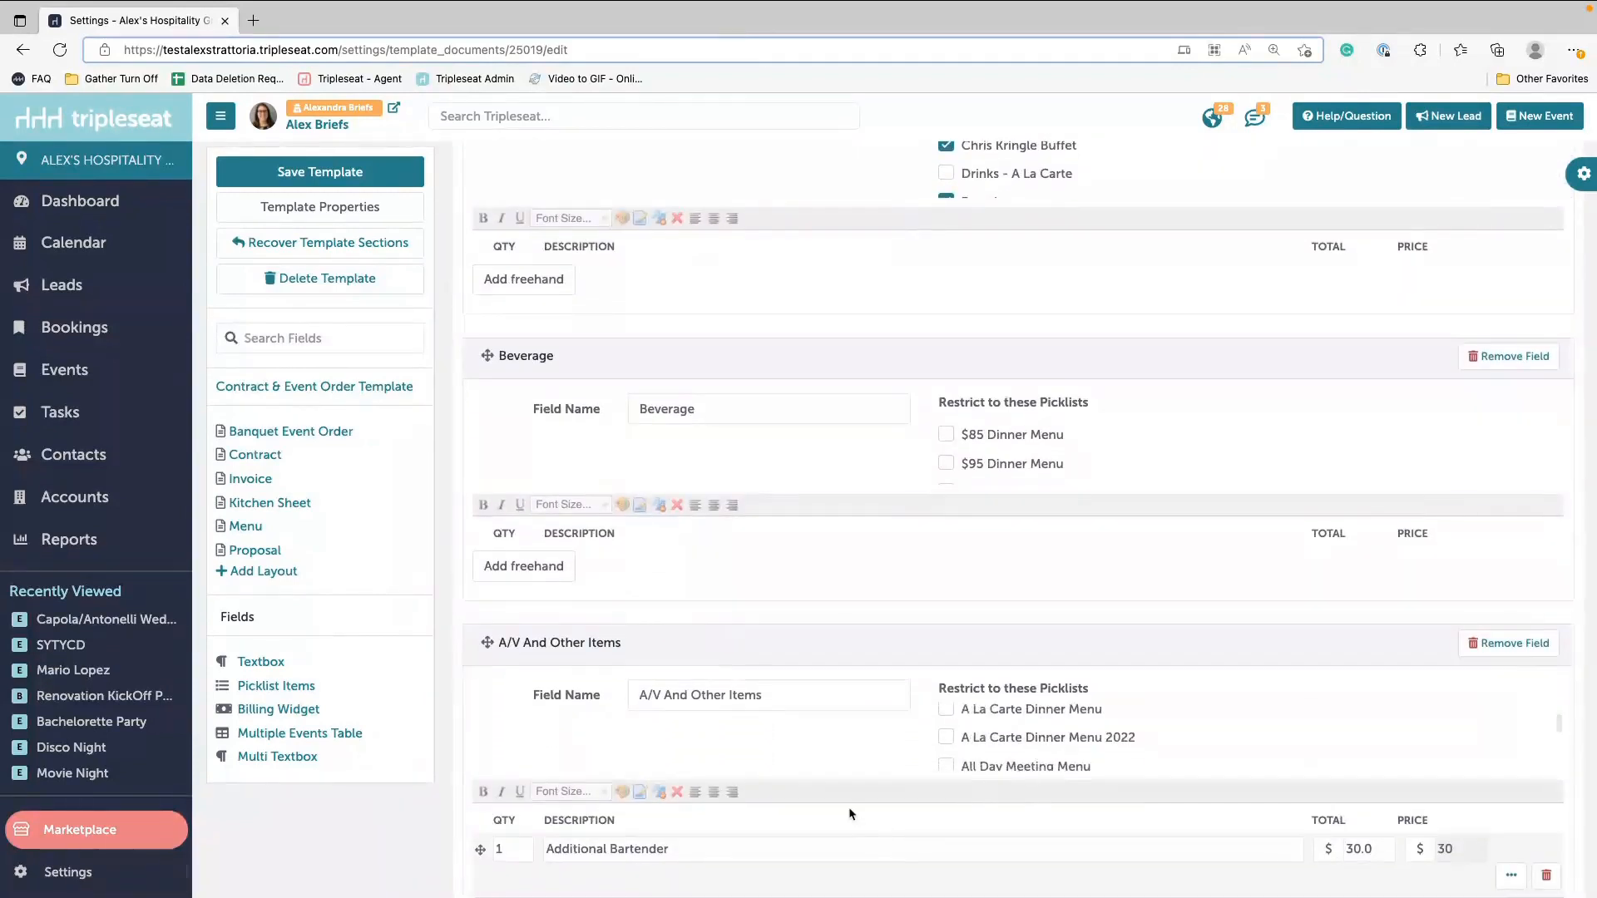
pyautogui.scroll(-3, 850, 814)
pyautogui.scroll(-2, 849, 811)
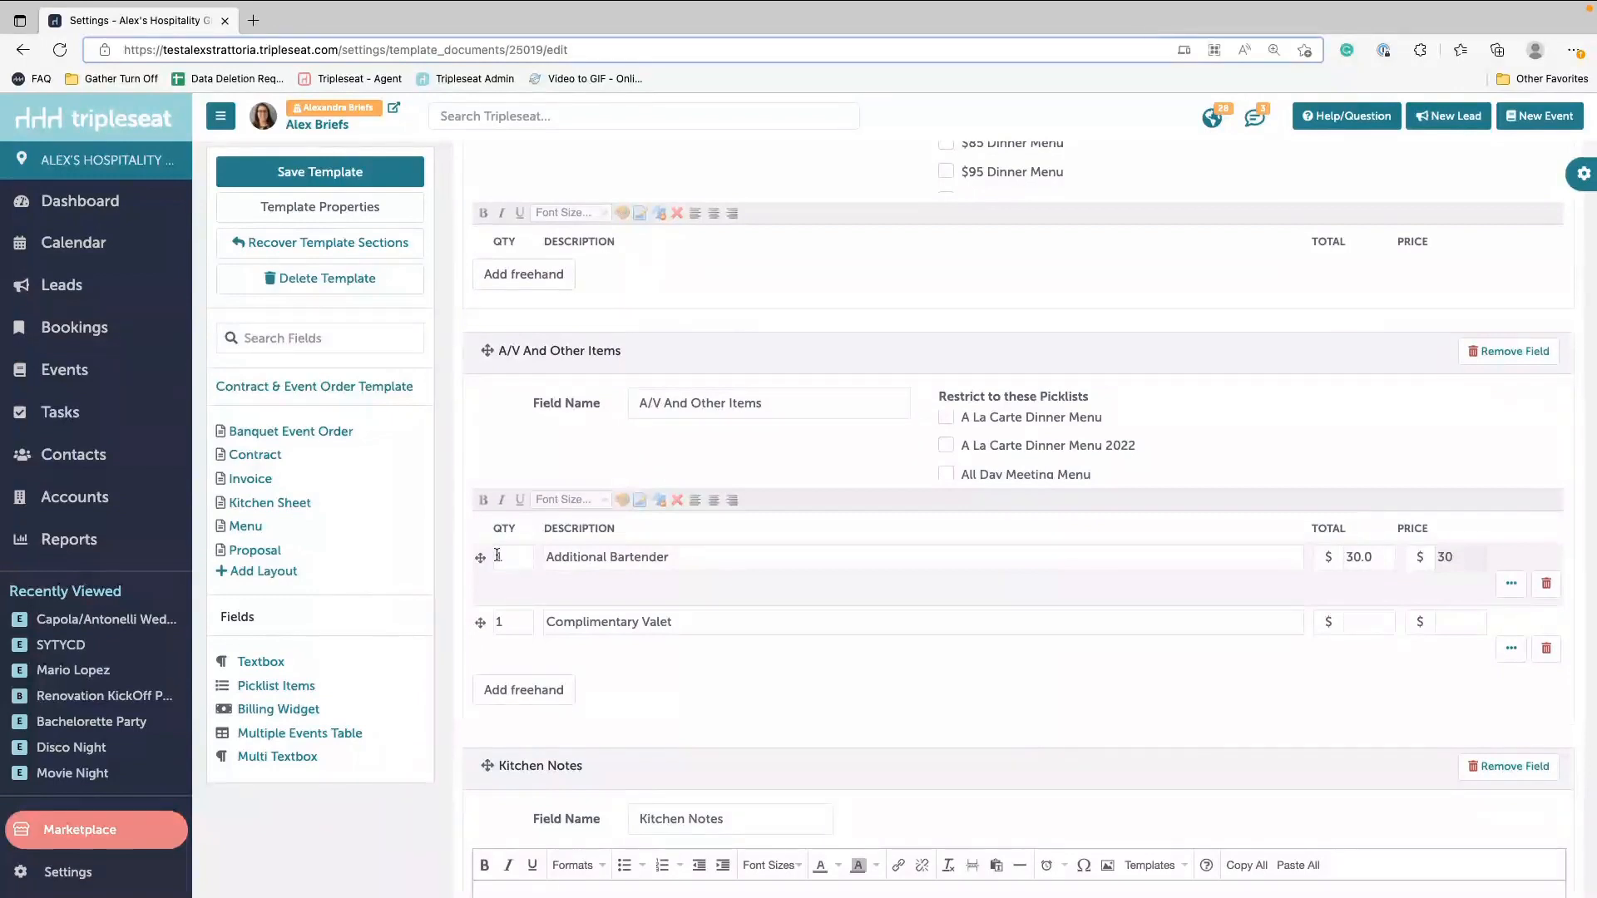
# Step: Start a new freehand item in the A/V And Other Items section with the description "Complimentary Coat Check"
pyautogui.click(565, 556)
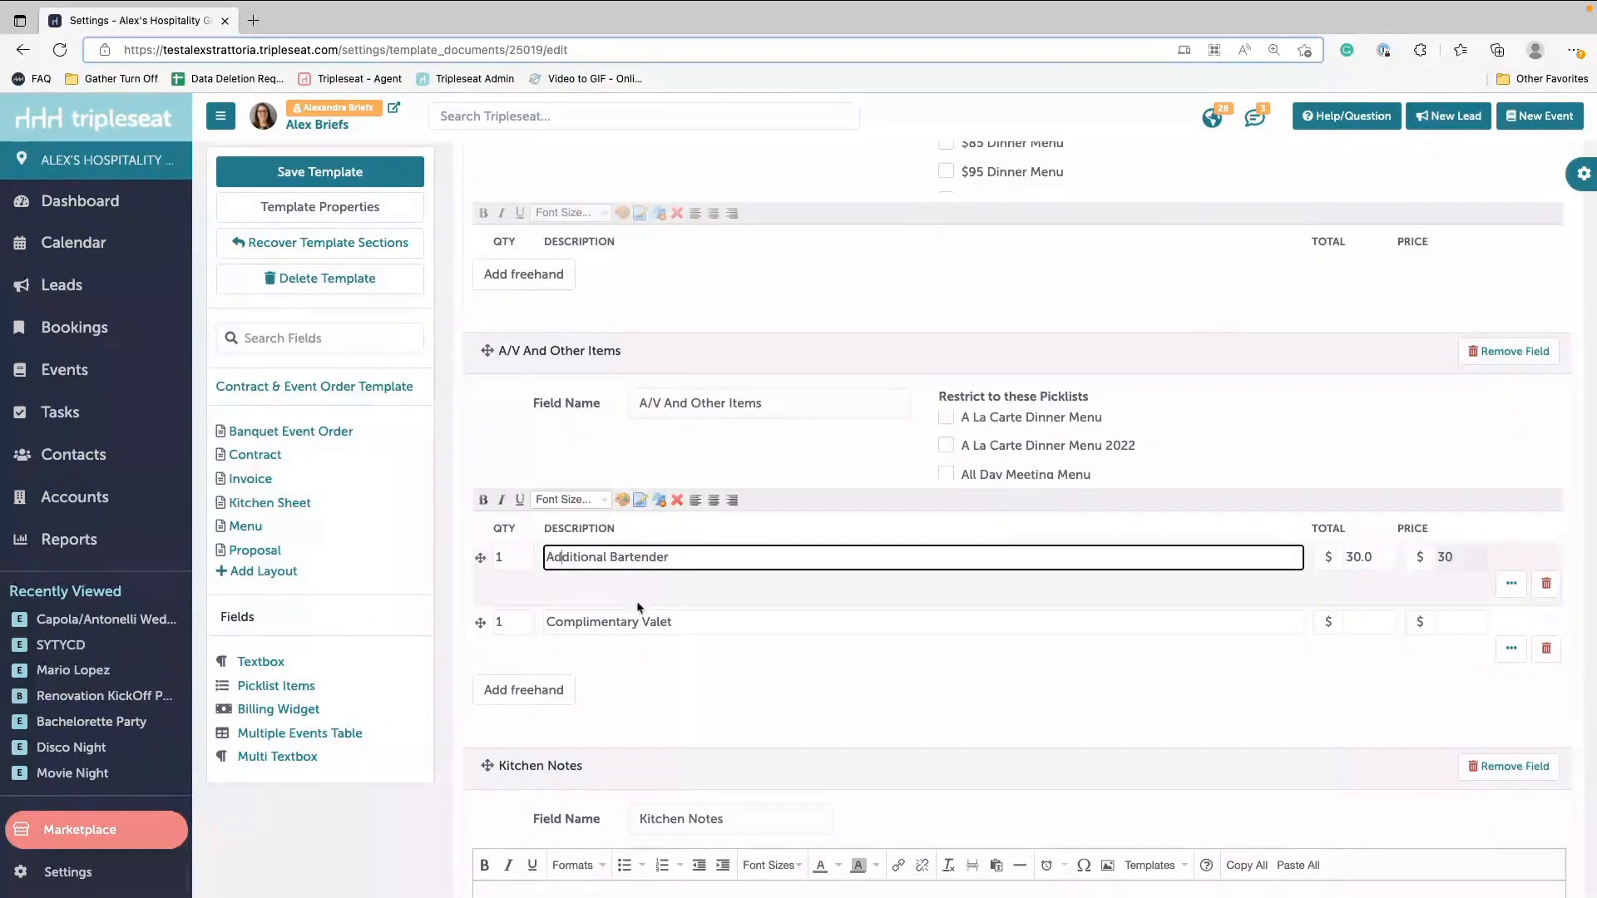
pyautogui.scroll(-1, 676, 630)
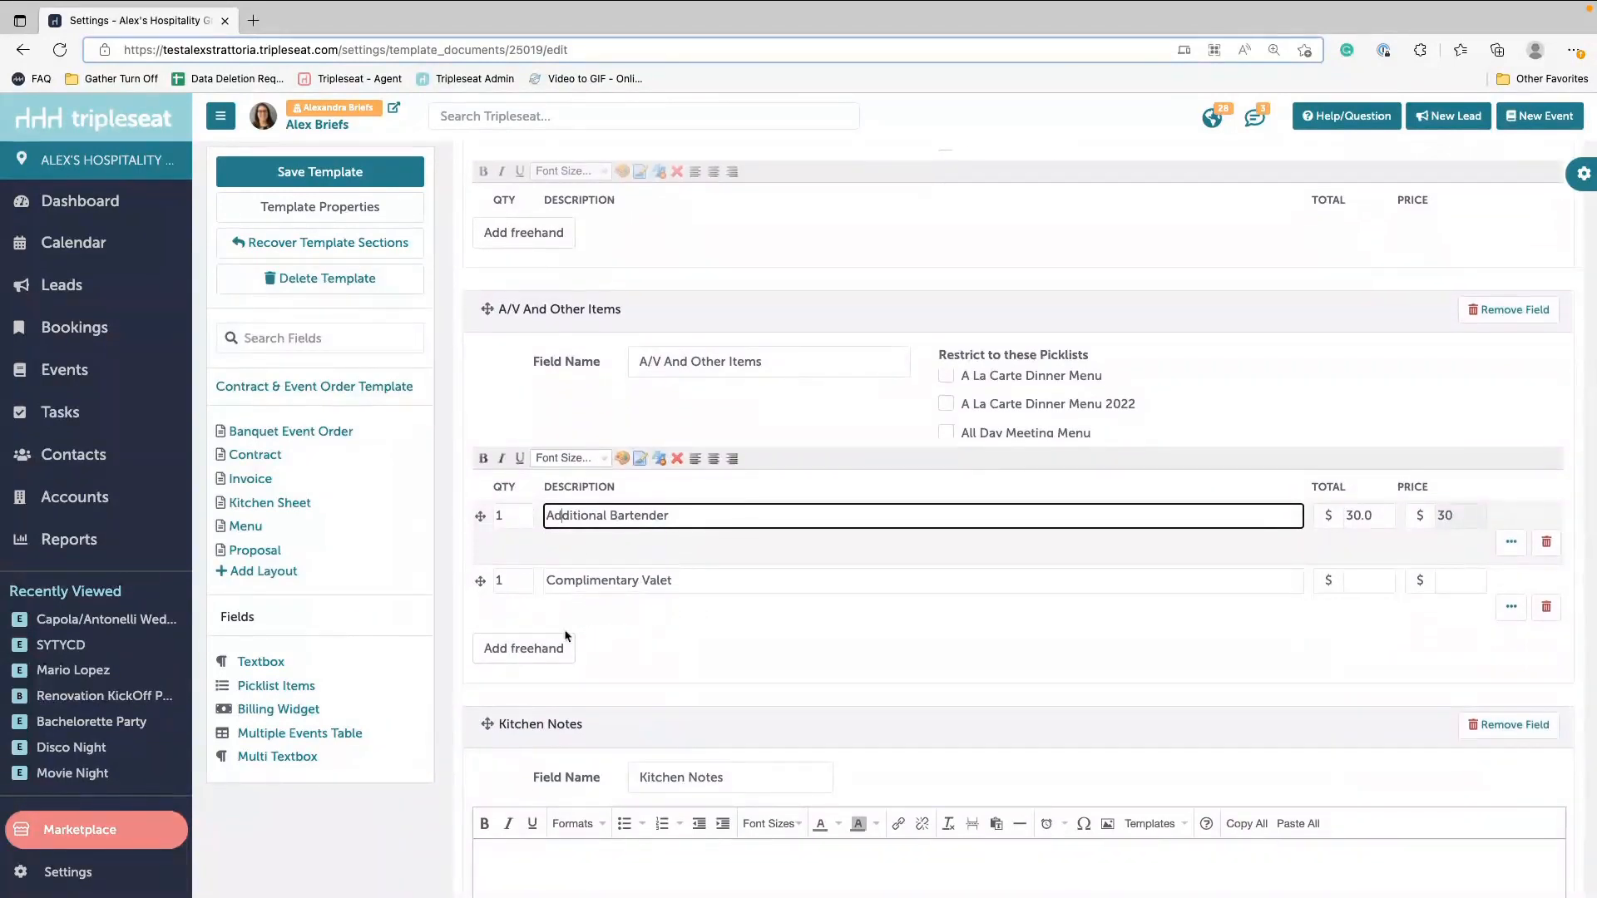
pyautogui.click(536, 656)
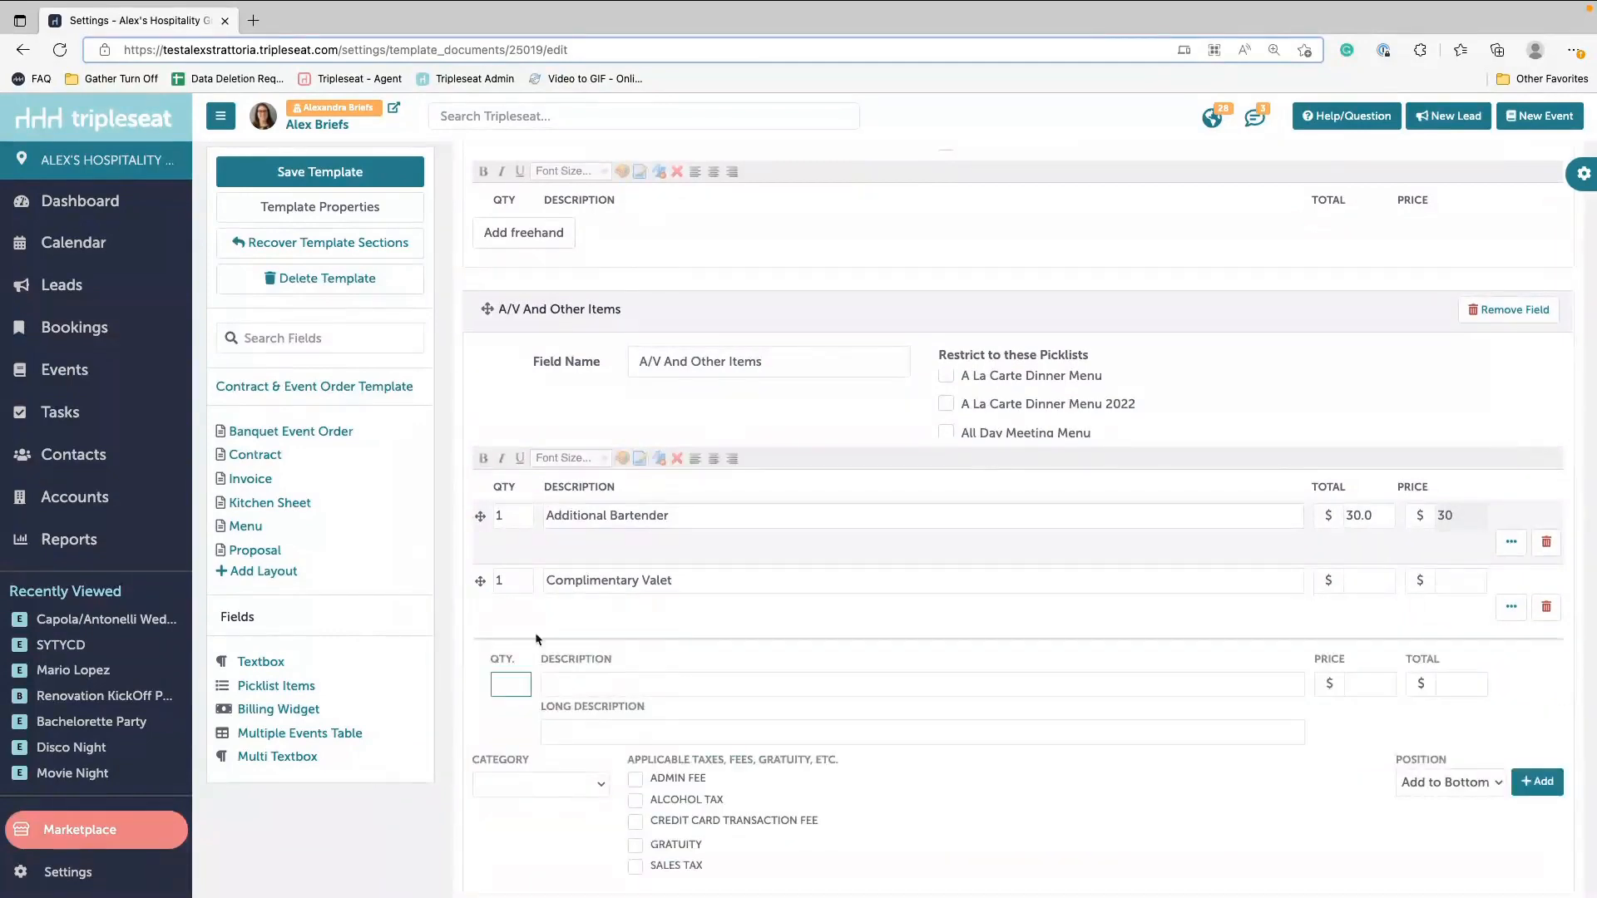
pyautogui.click(621, 681)
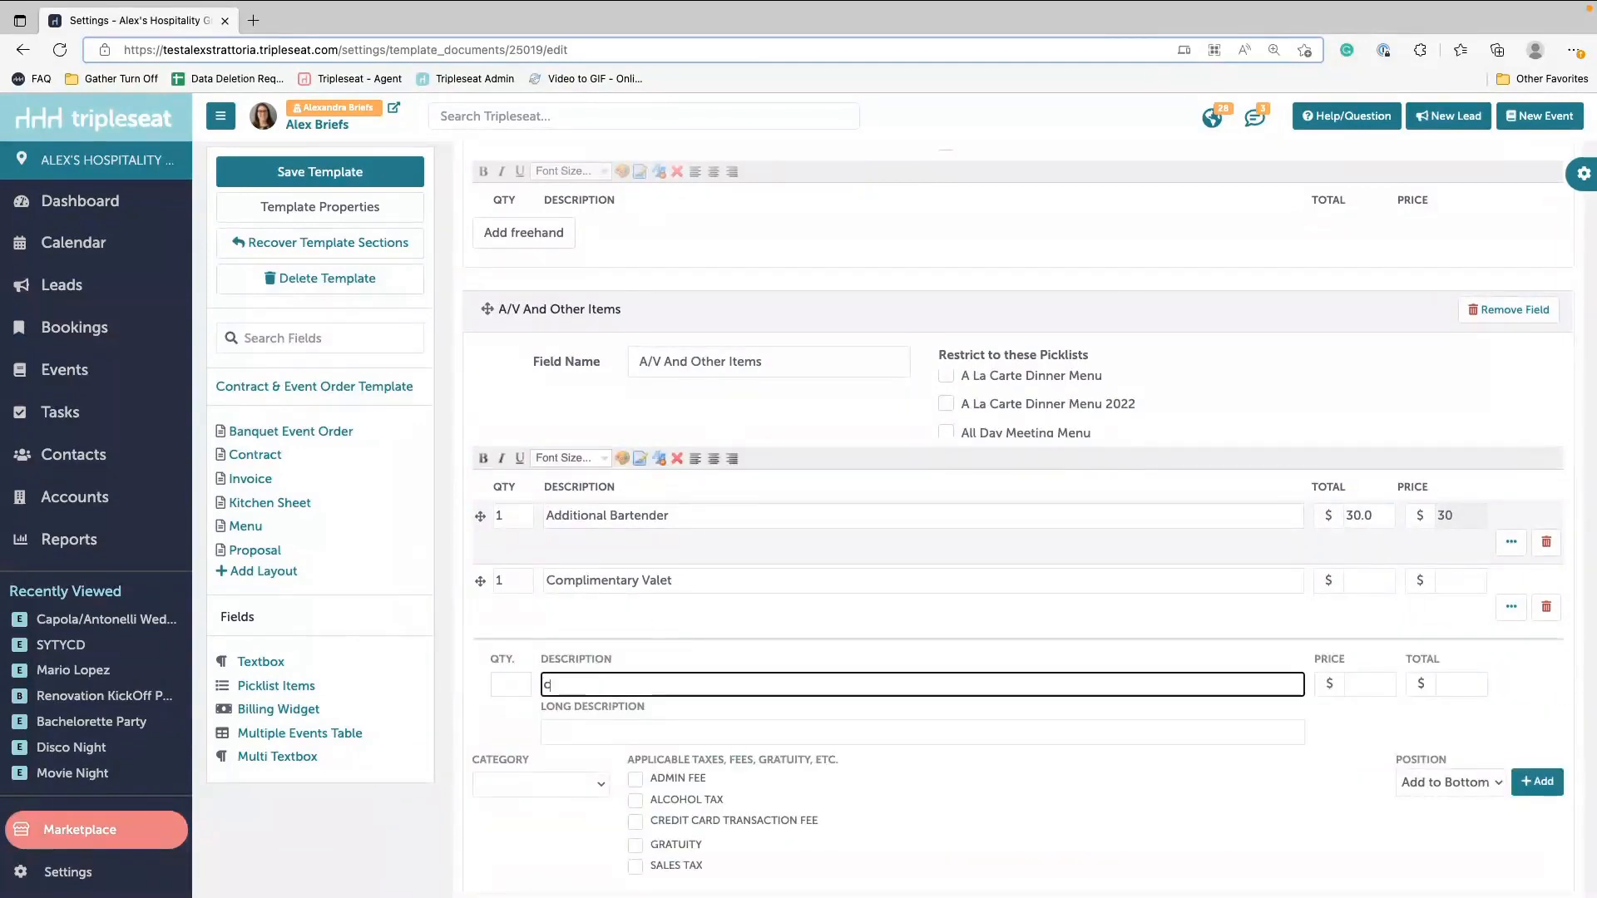
pyautogui.write('complim')
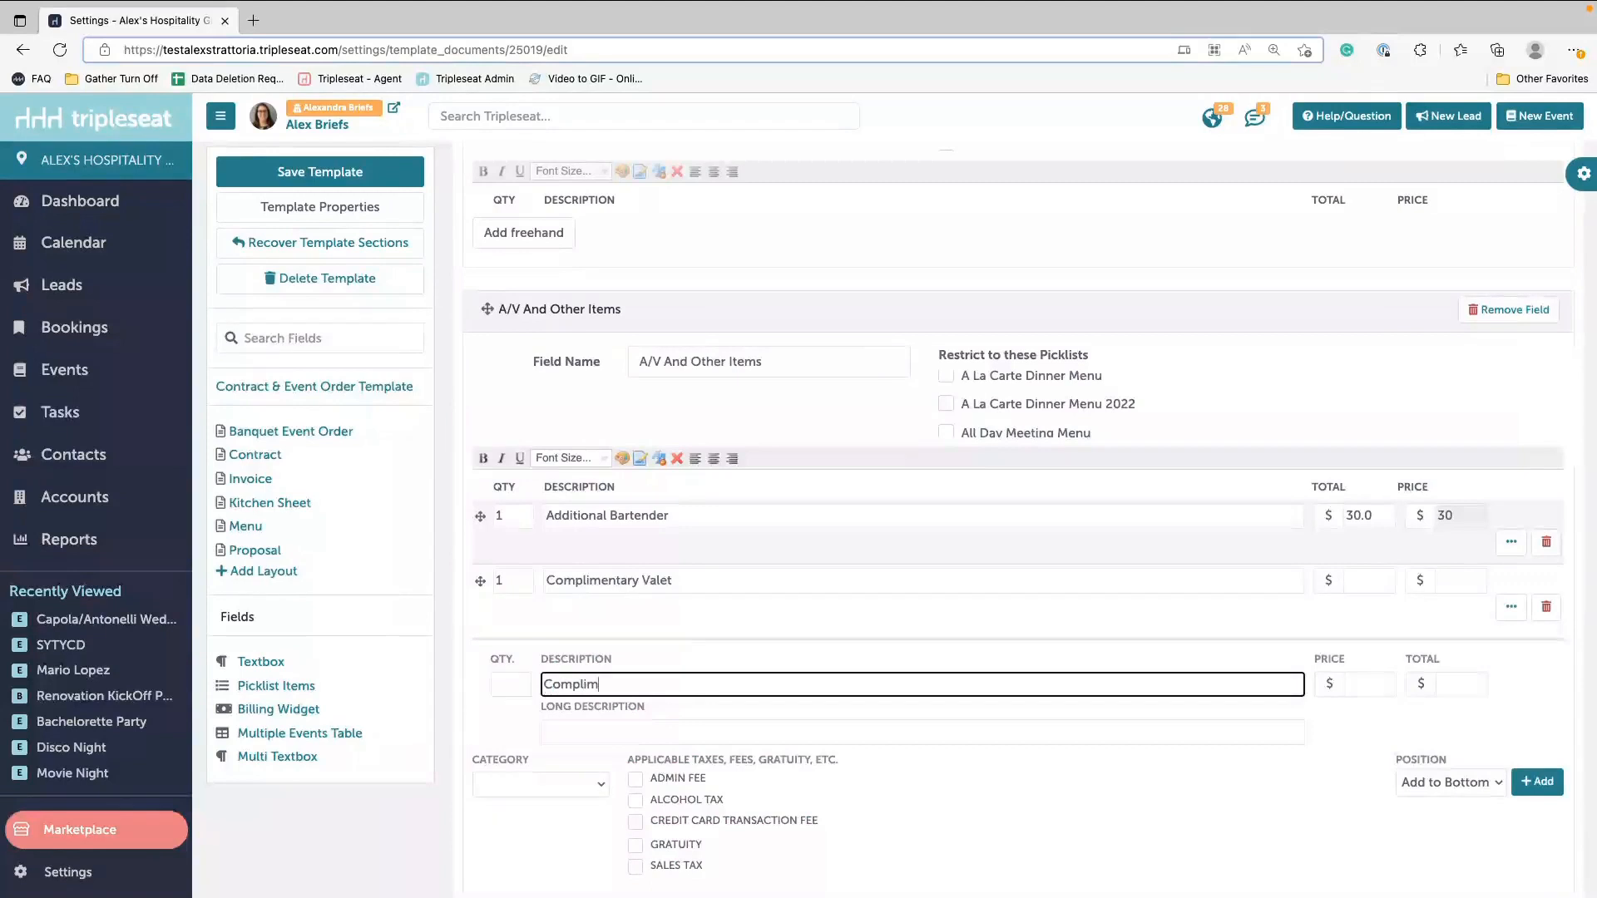
pyautogui.write('enta')
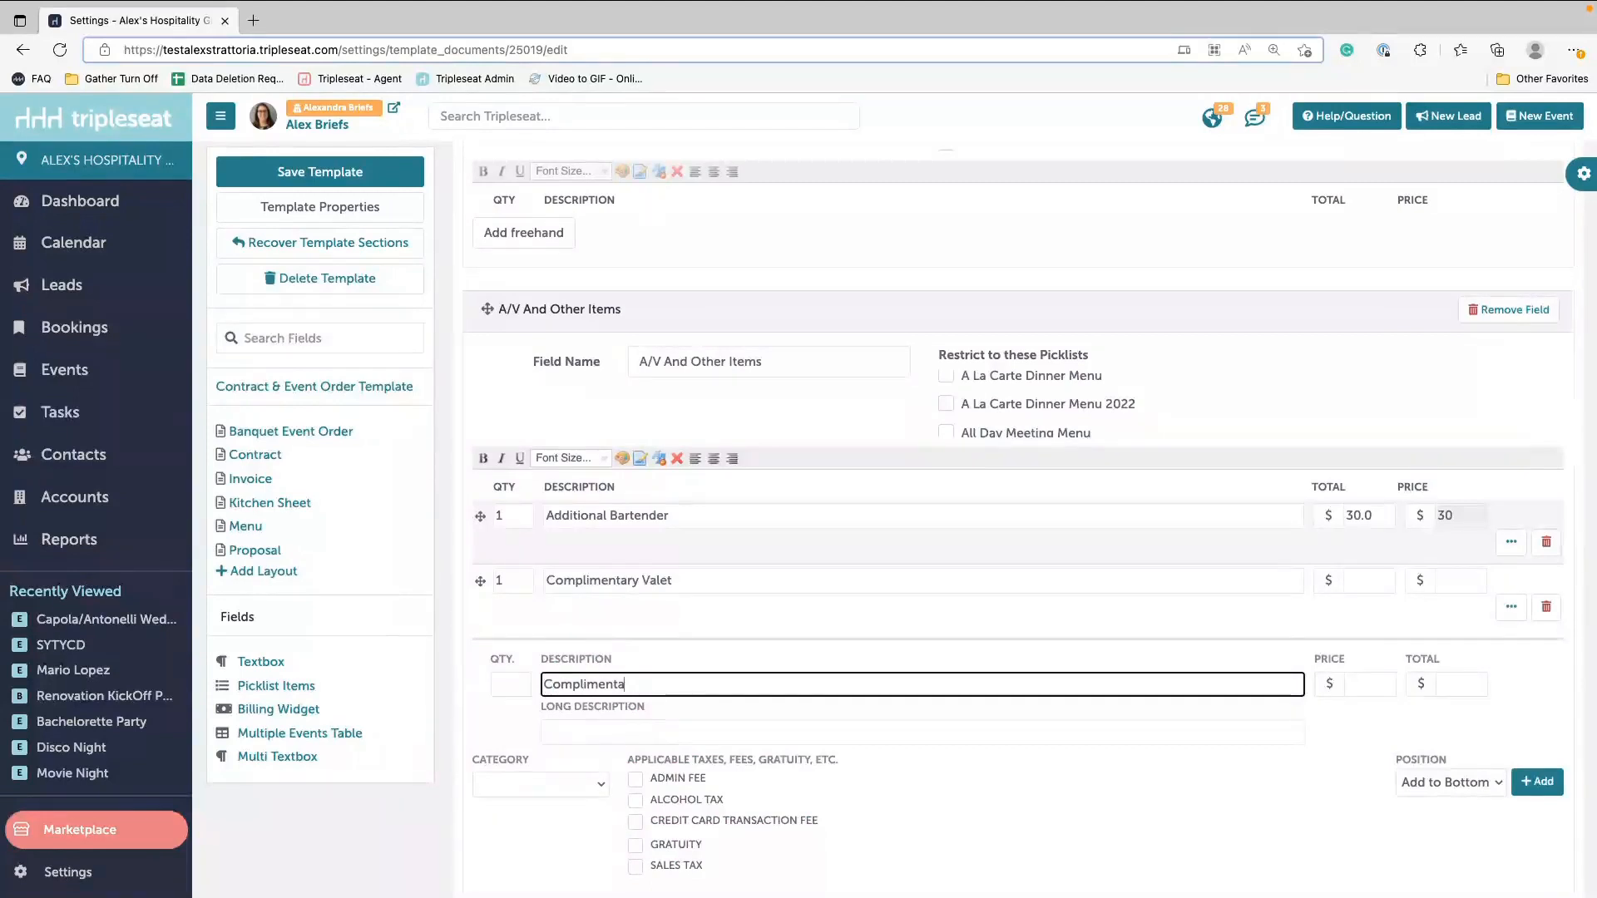
pyautogui.write('ry Coatcheck')
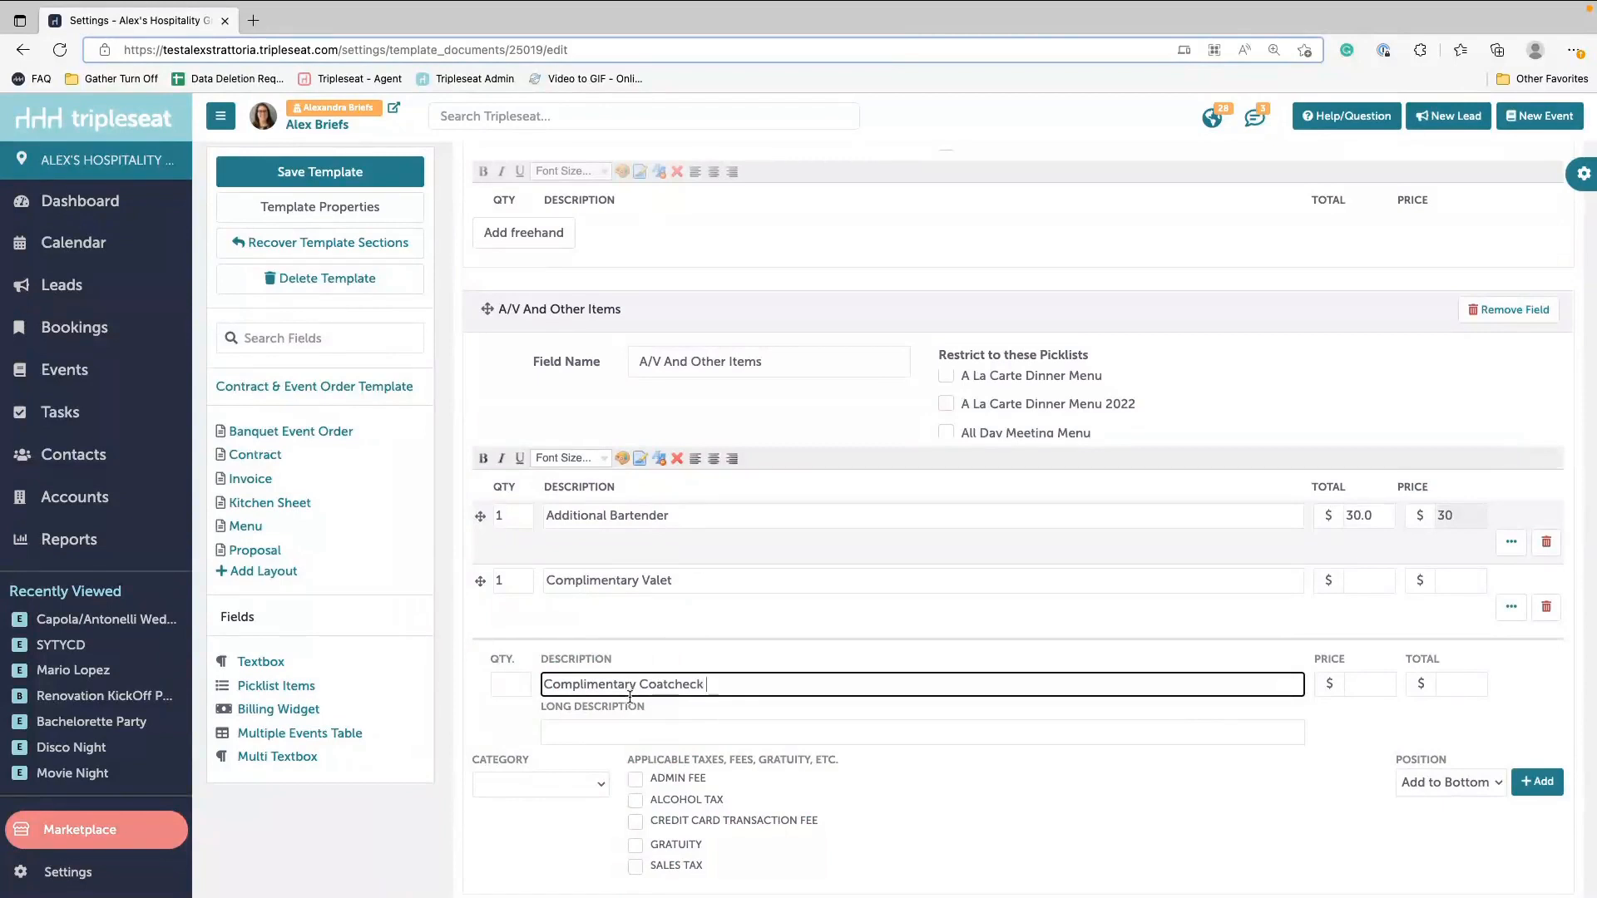
pyautogui.click(674, 684)
pyautogui.press('BackSpace')
pyautogui.write('C')
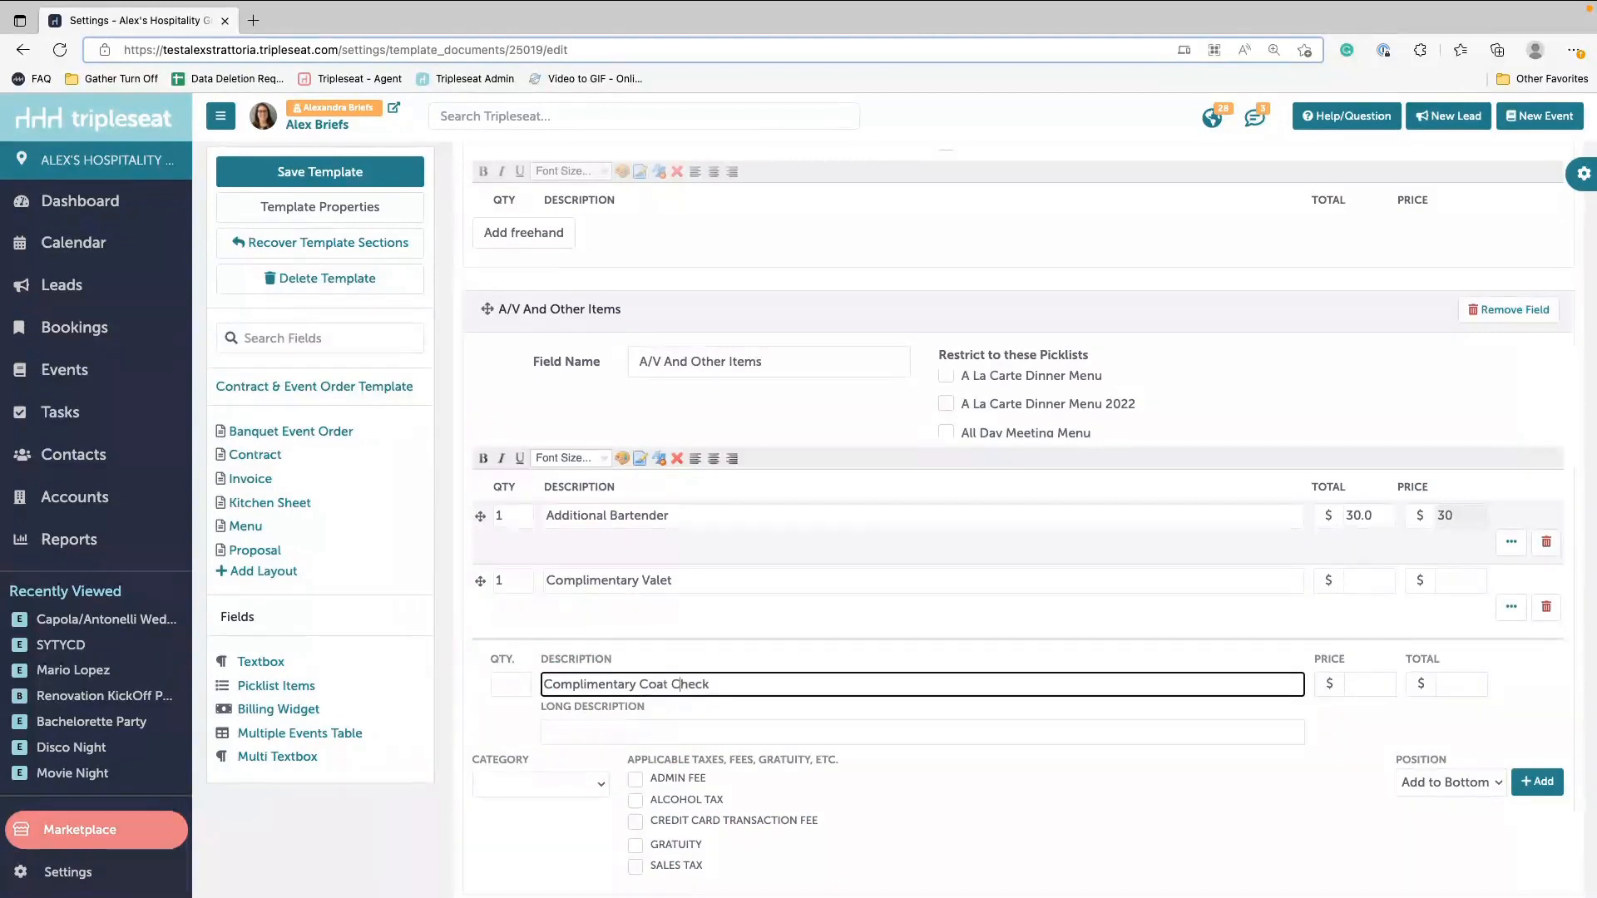
# Step: Assign the coat check item to the Misc. category and apply the credit card transaction fee
pyautogui.scroll(-1, 524, 775)
pyautogui.click(524, 677)
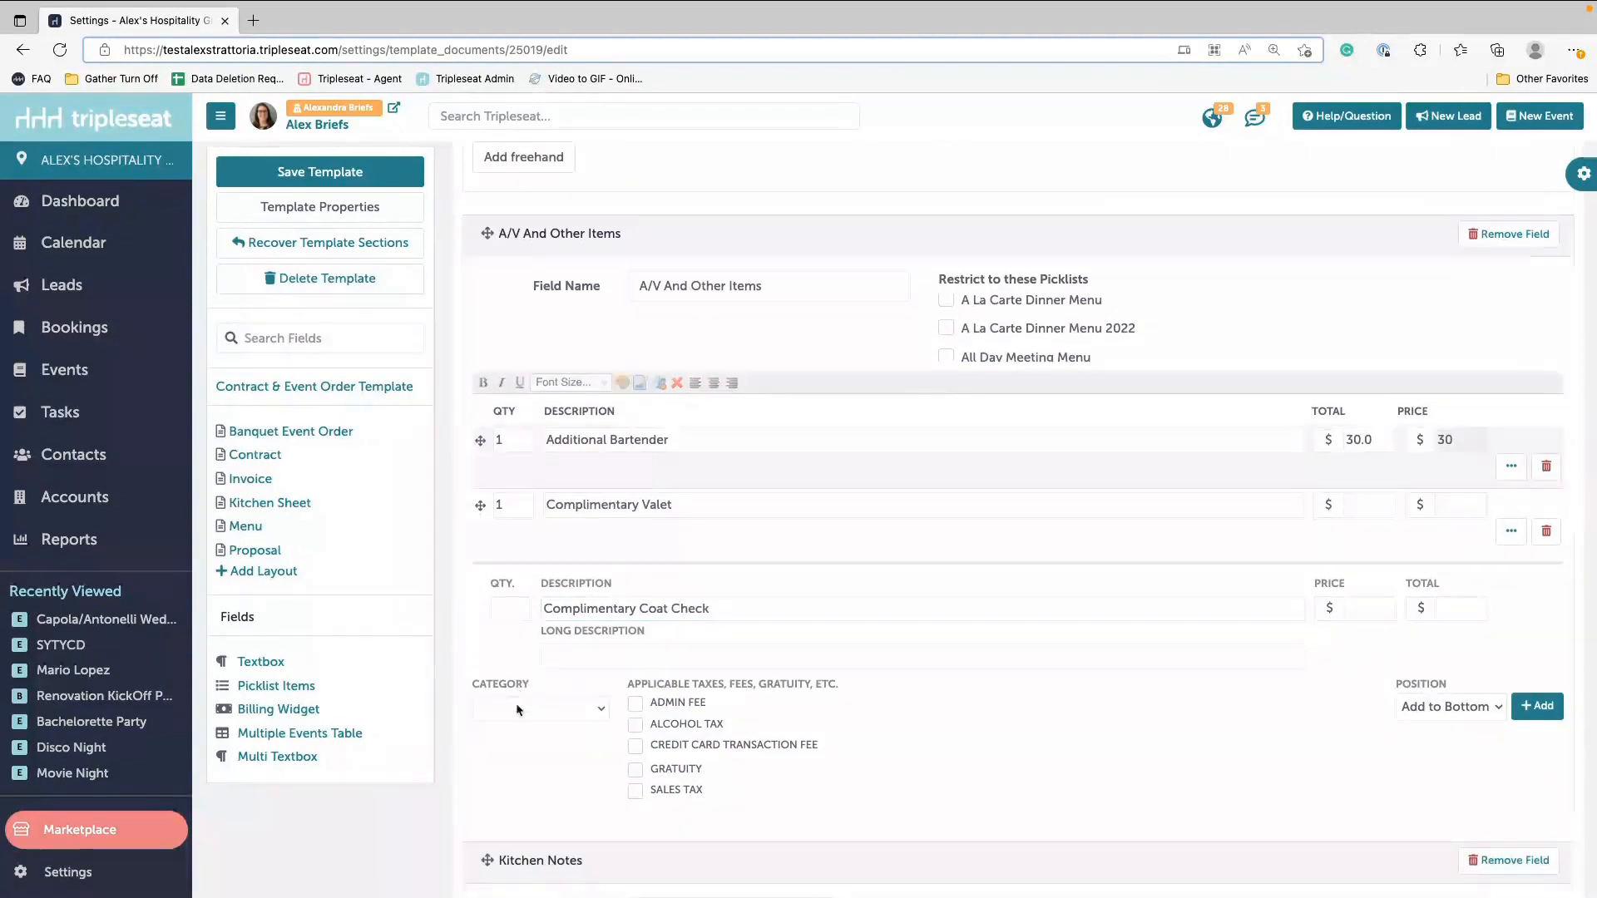
pyautogui.click(508, 715)
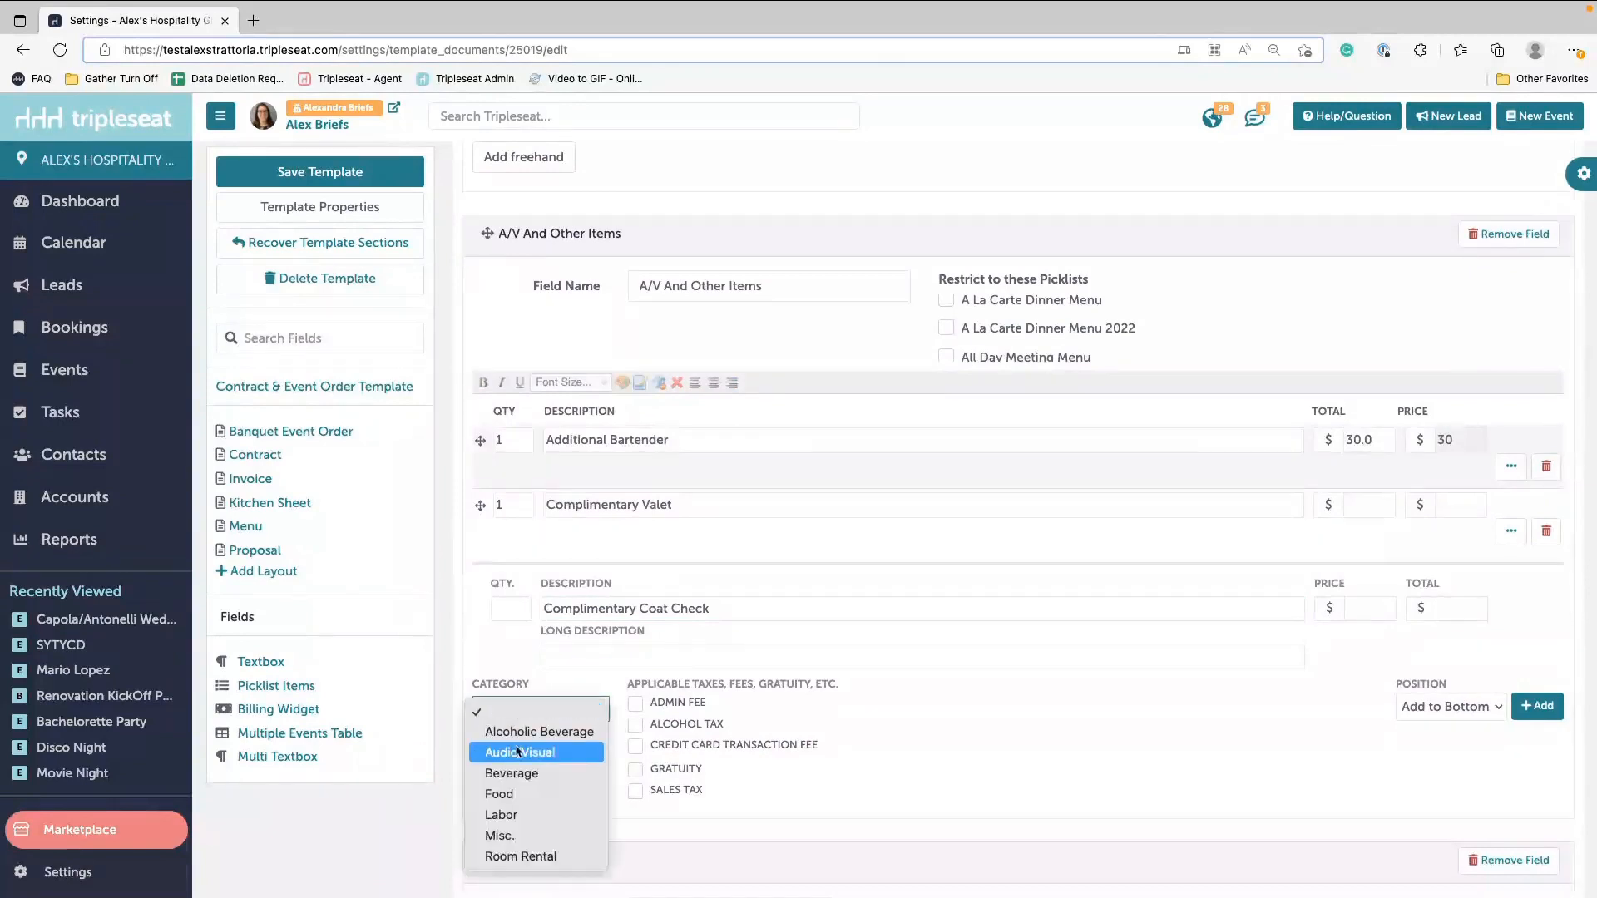
pyautogui.click(524, 834)
pyautogui.click(635, 745)
pyautogui.click(1371, 612)
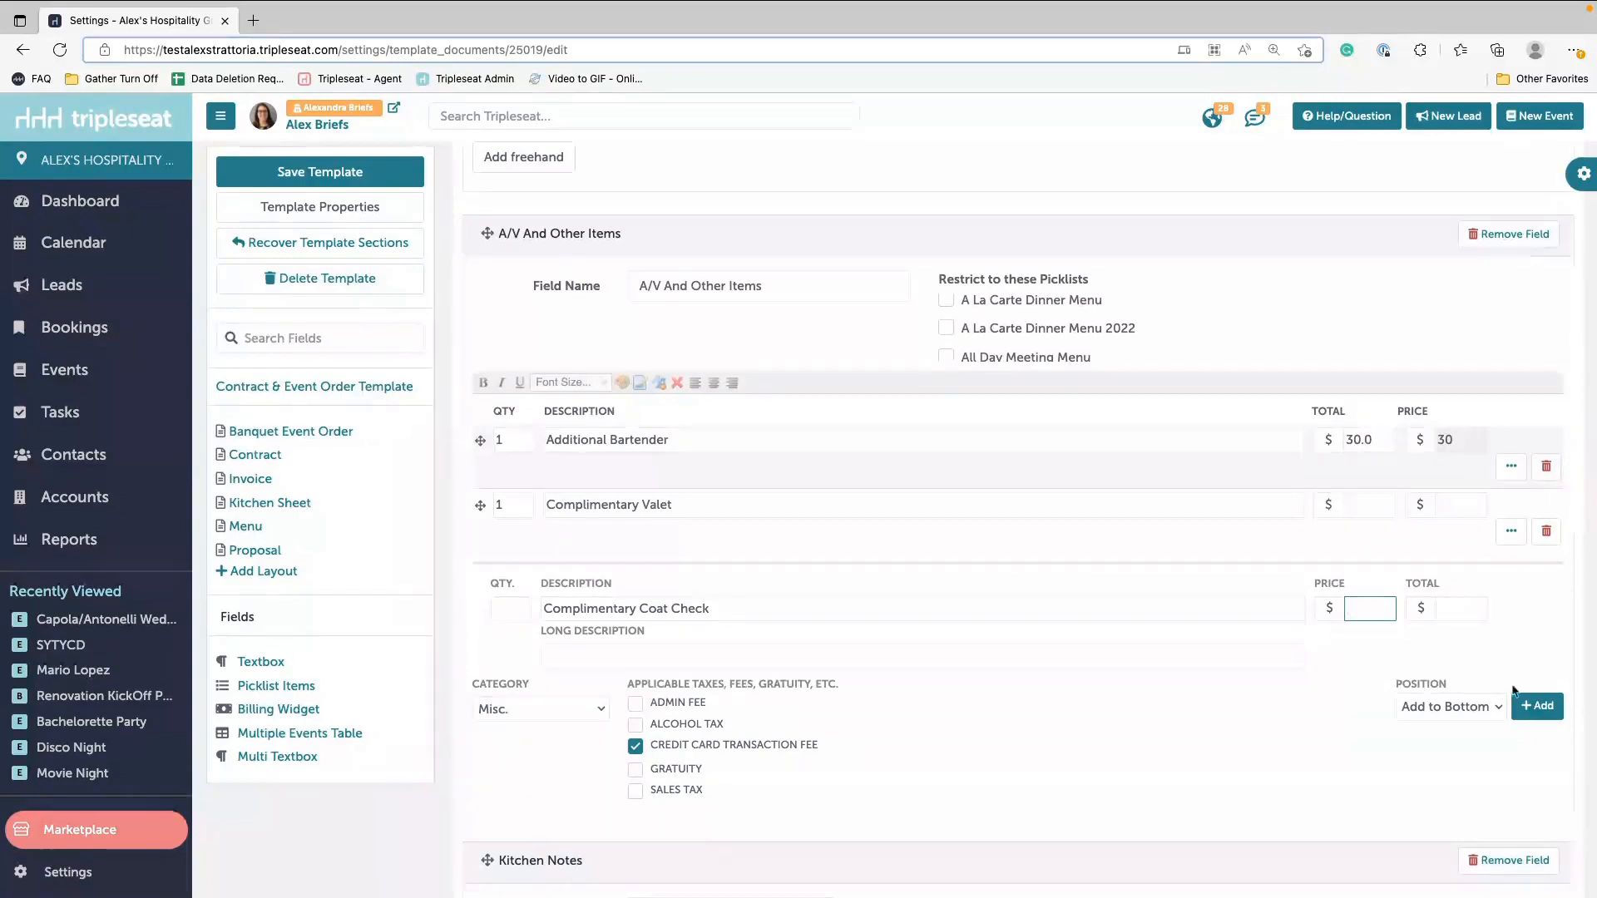
# Step: Add the coat check item to the bottom of the A/V list and set its quantity to 1
pyautogui.click(1541, 706)
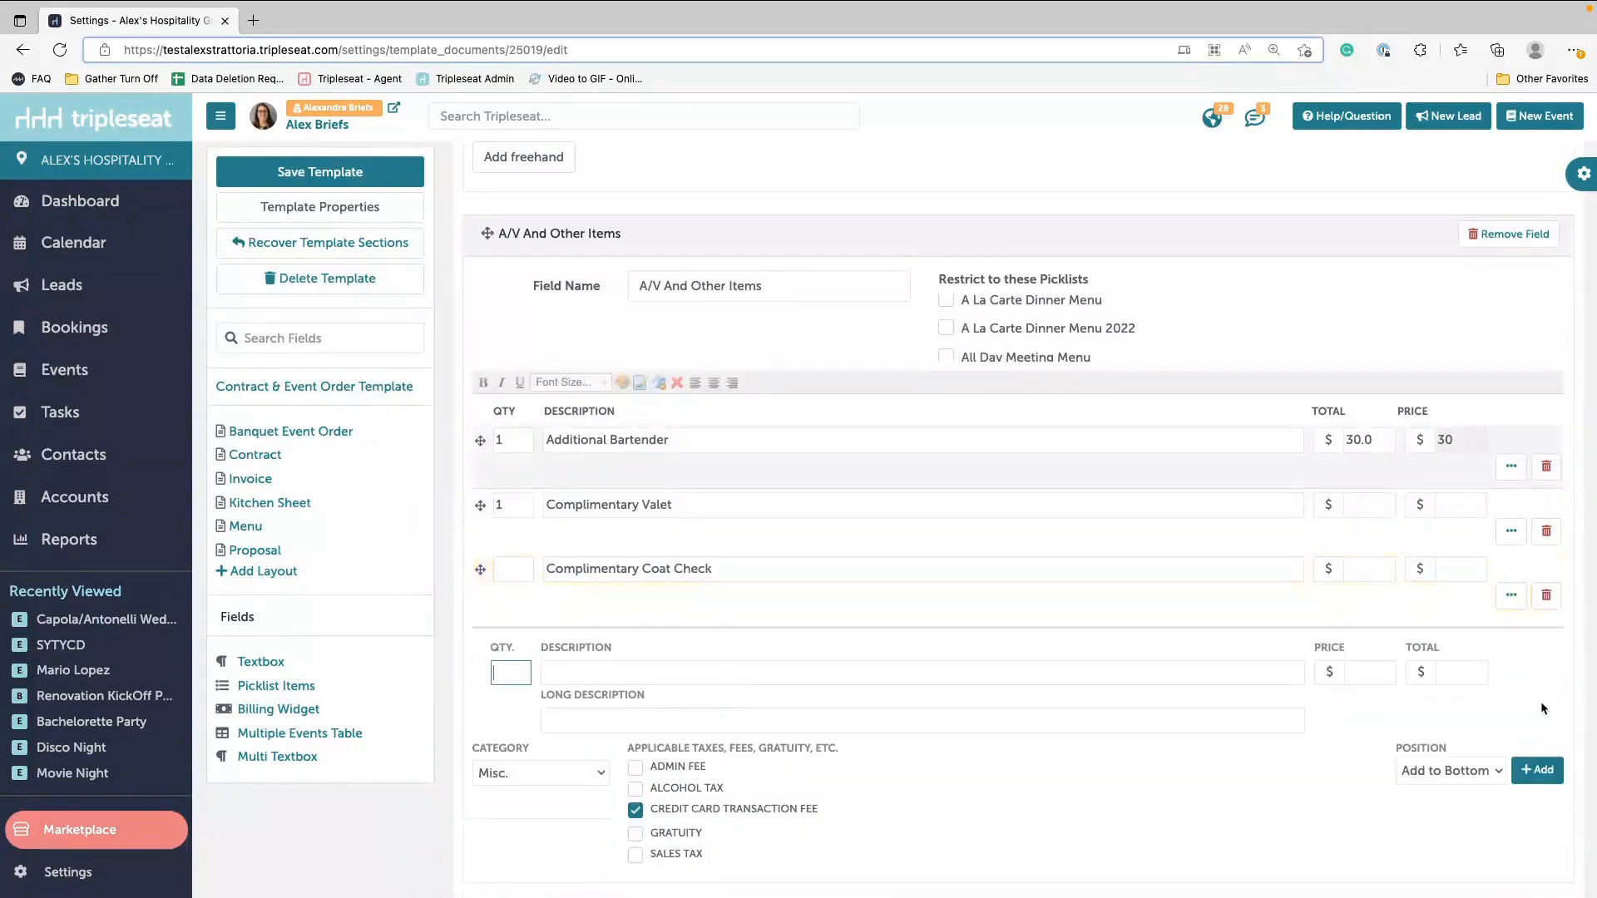
pyautogui.click(513, 568)
pyautogui.write('1')
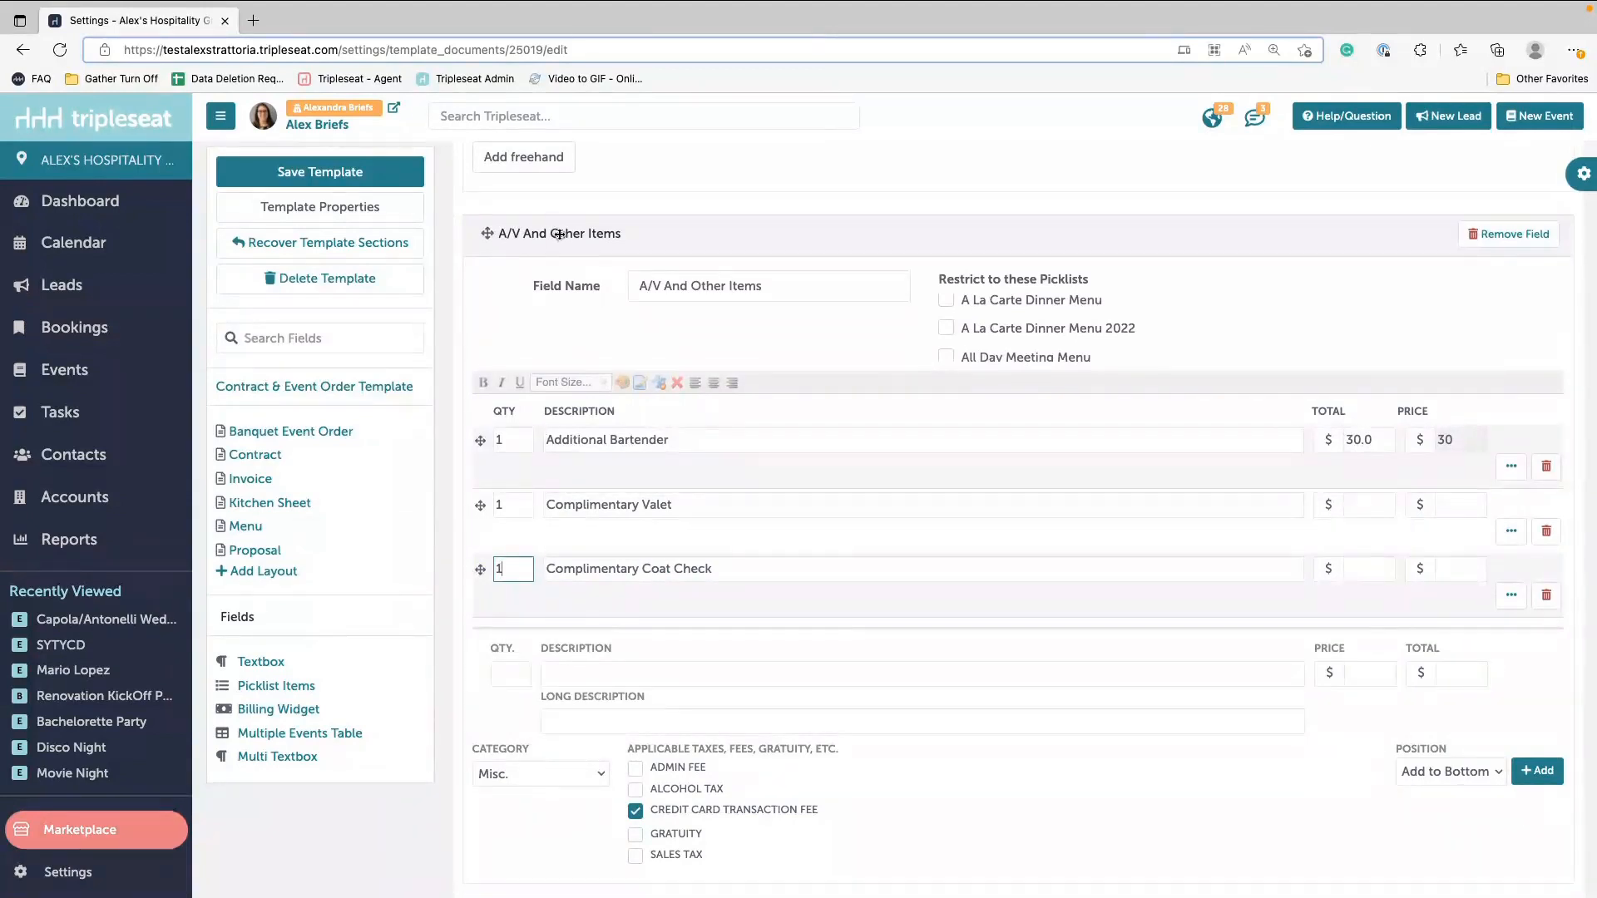
# Step: Insert a textbox field between Kitchen Notes and Setup and name it "Timeline"
pyautogui.scroll(-5, 767, 562)
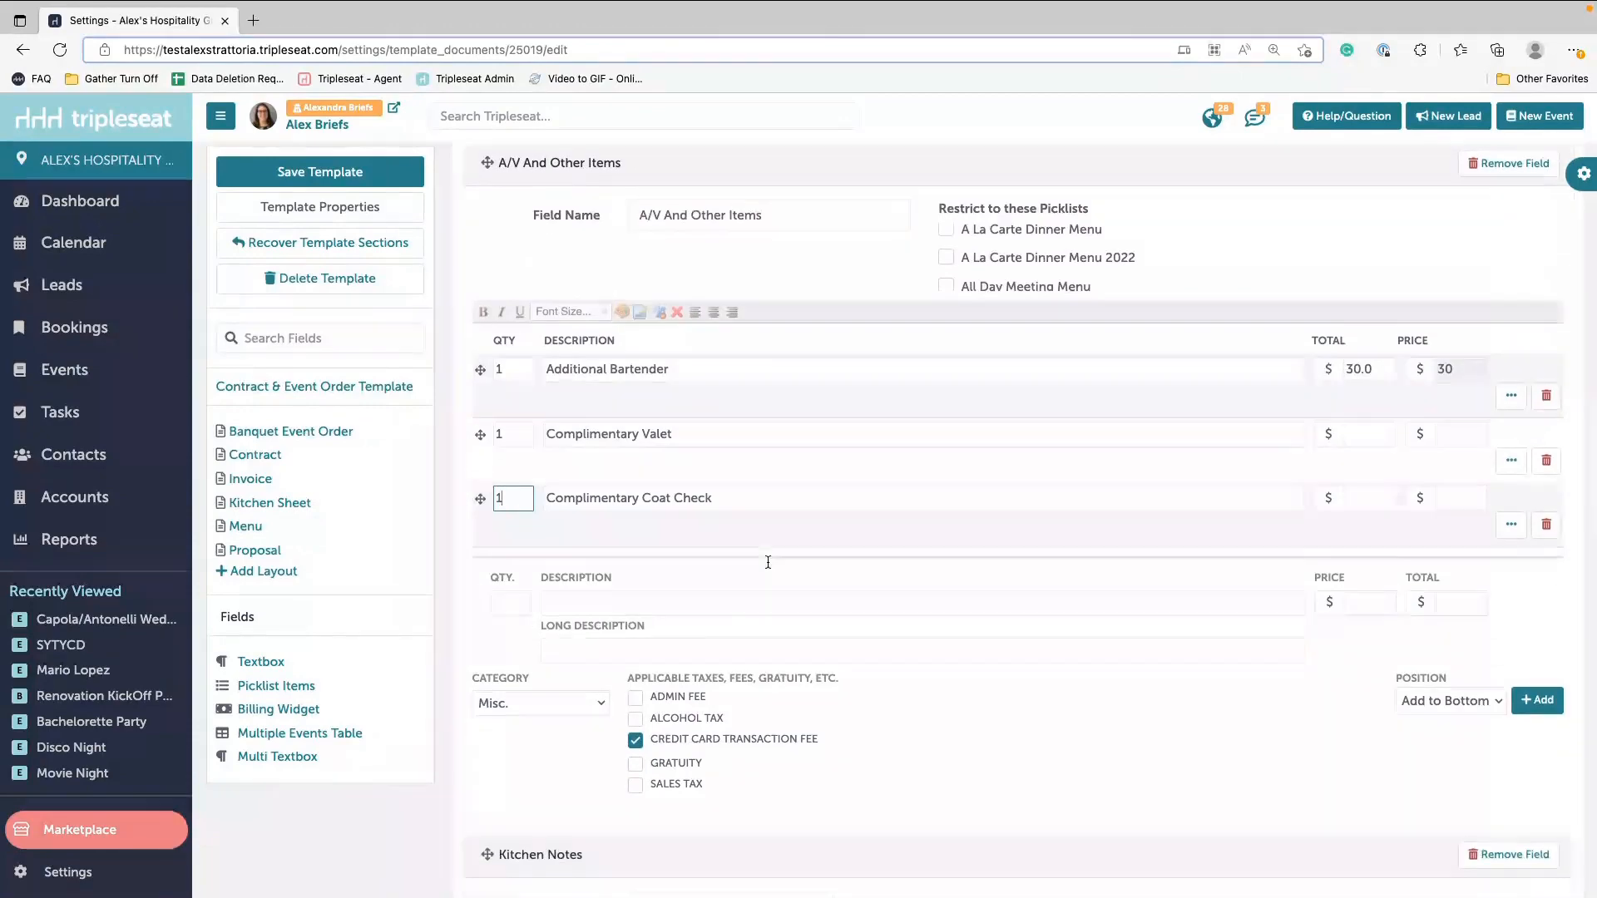
pyautogui.scroll(-4, 768, 563)
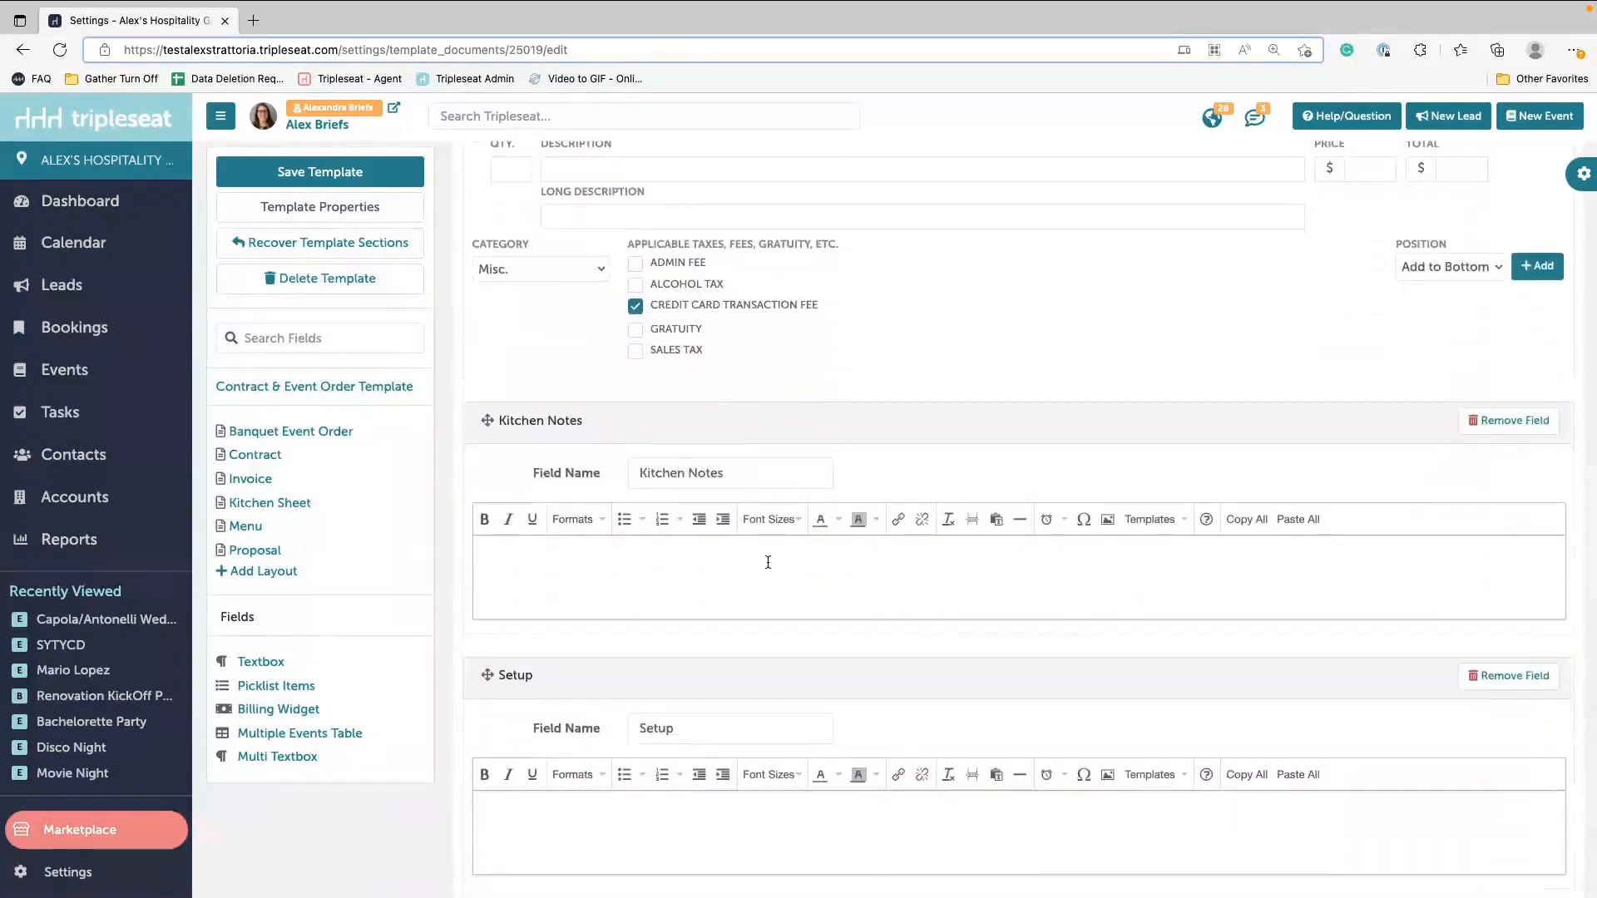
pyautogui.scroll(-1, 768, 562)
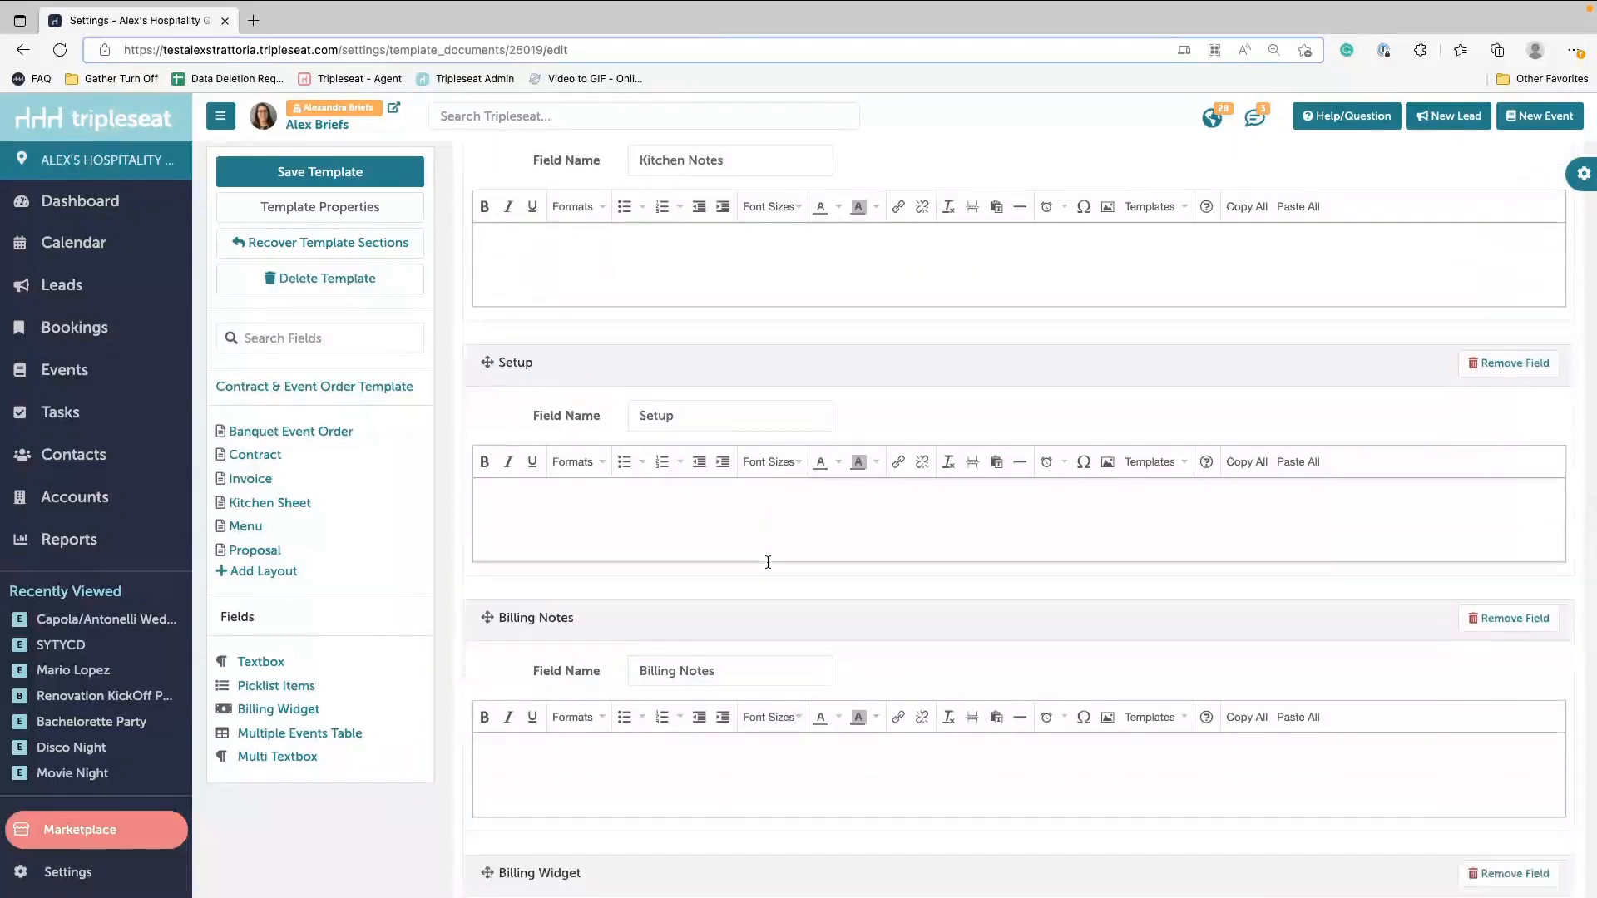
pyautogui.scroll(2, 768, 563)
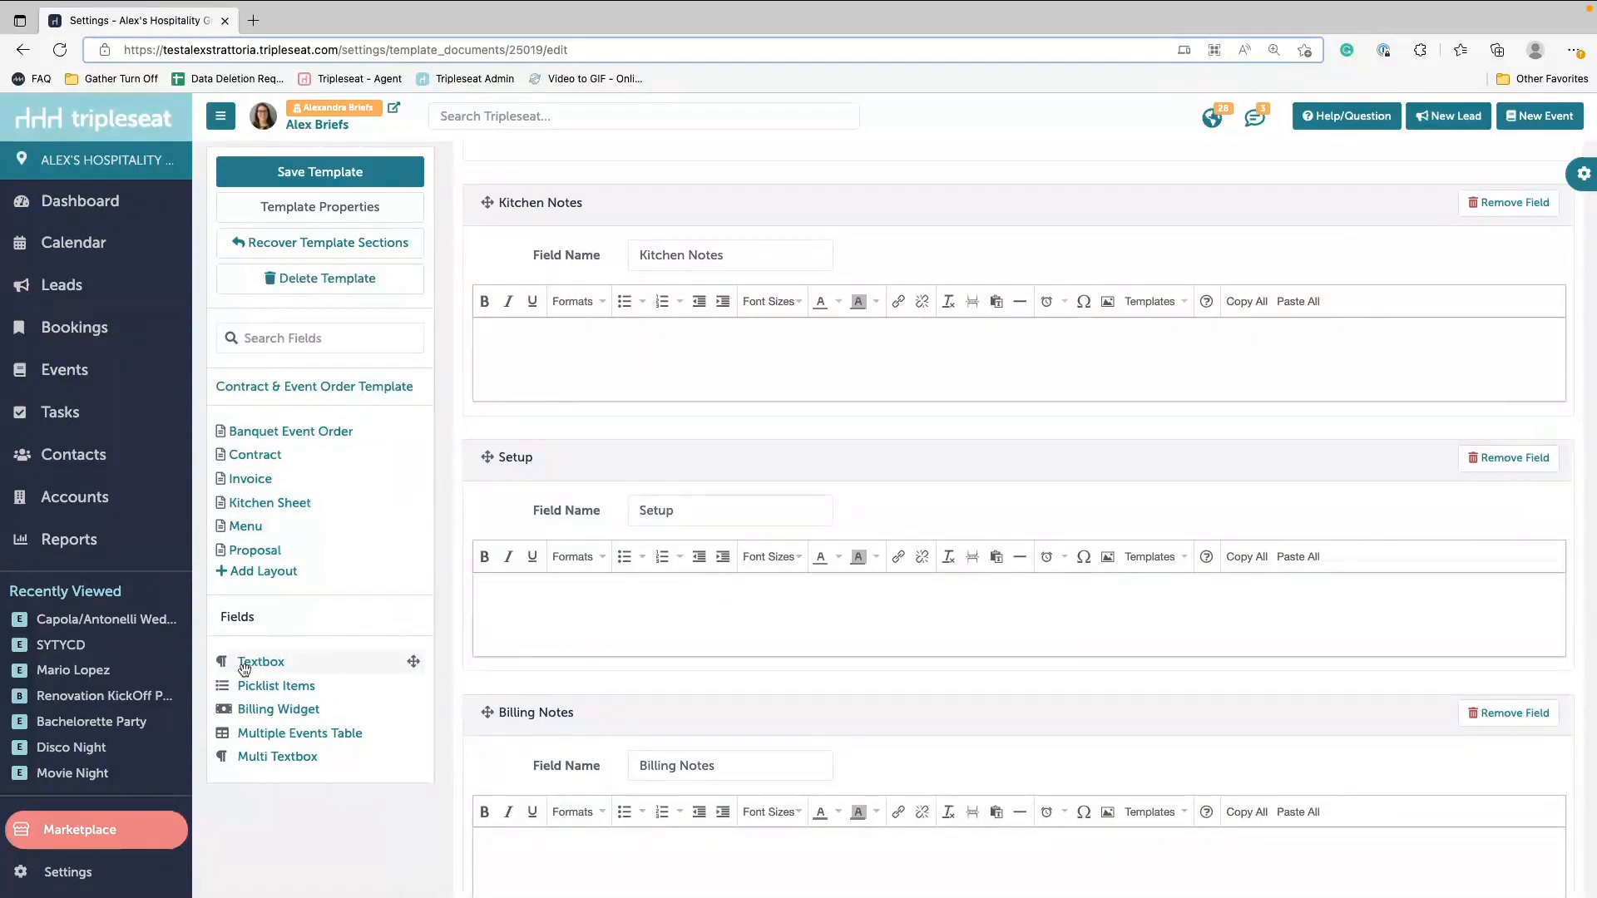
pyautogui.moveTo(245, 669); pyautogui.dragTo(556, 436)
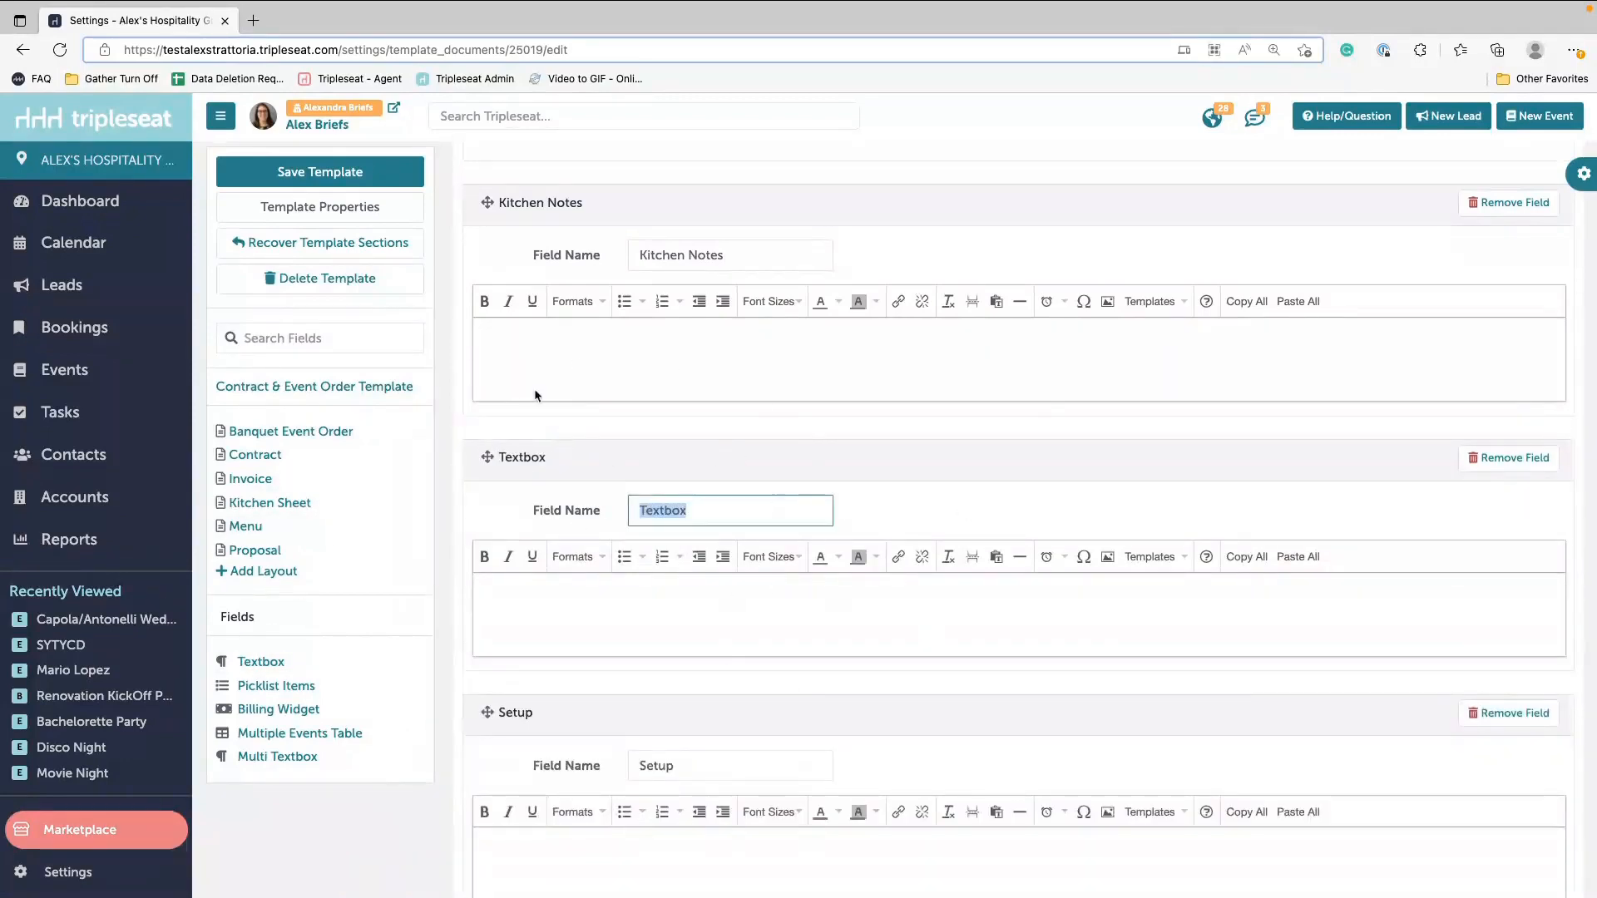
pyautogui.write('Time')
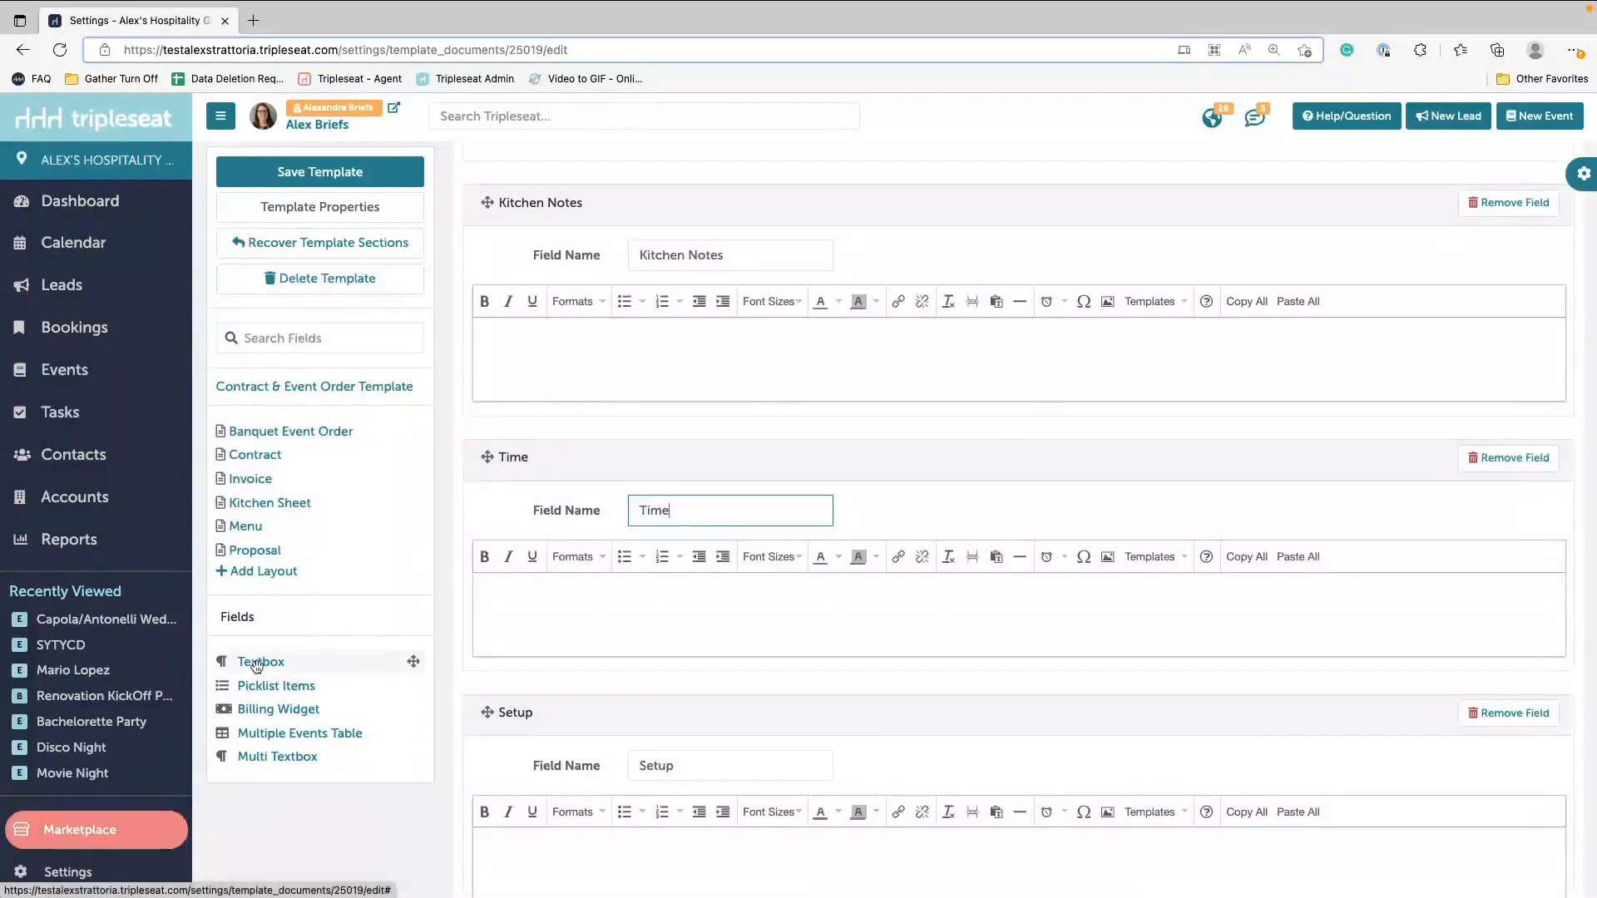
pyautogui.doubleClick(790, 510)
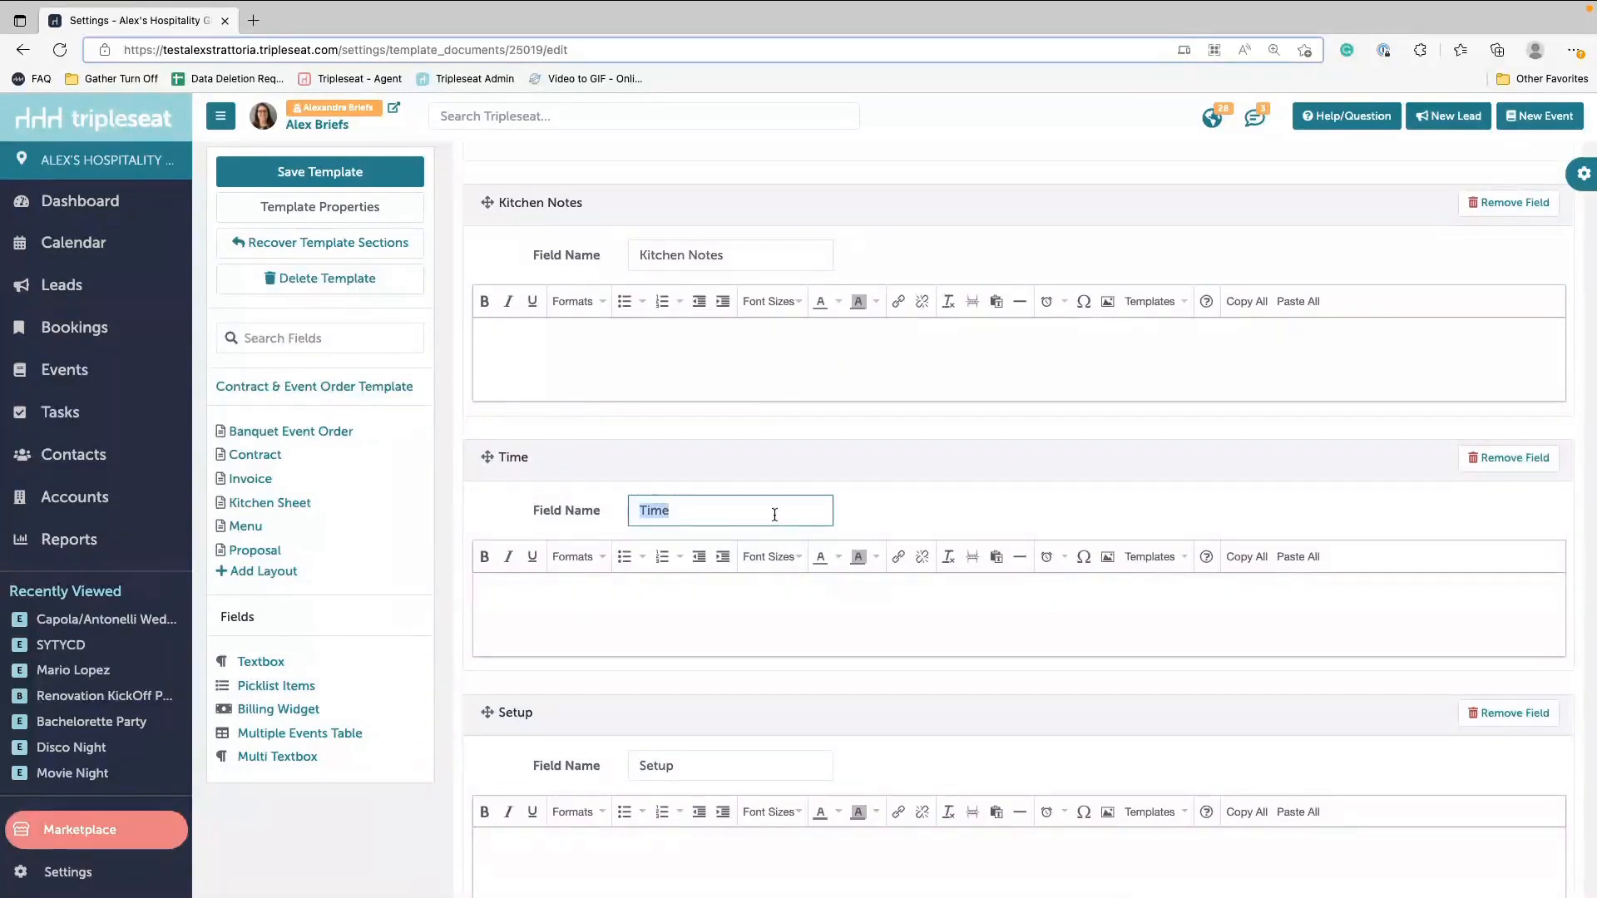
pyautogui.write('line')
pyautogui.write('Timeline')
# Step: Insert a table with two columns and five rows into the Timeline textbox
pyautogui.click(683, 619)
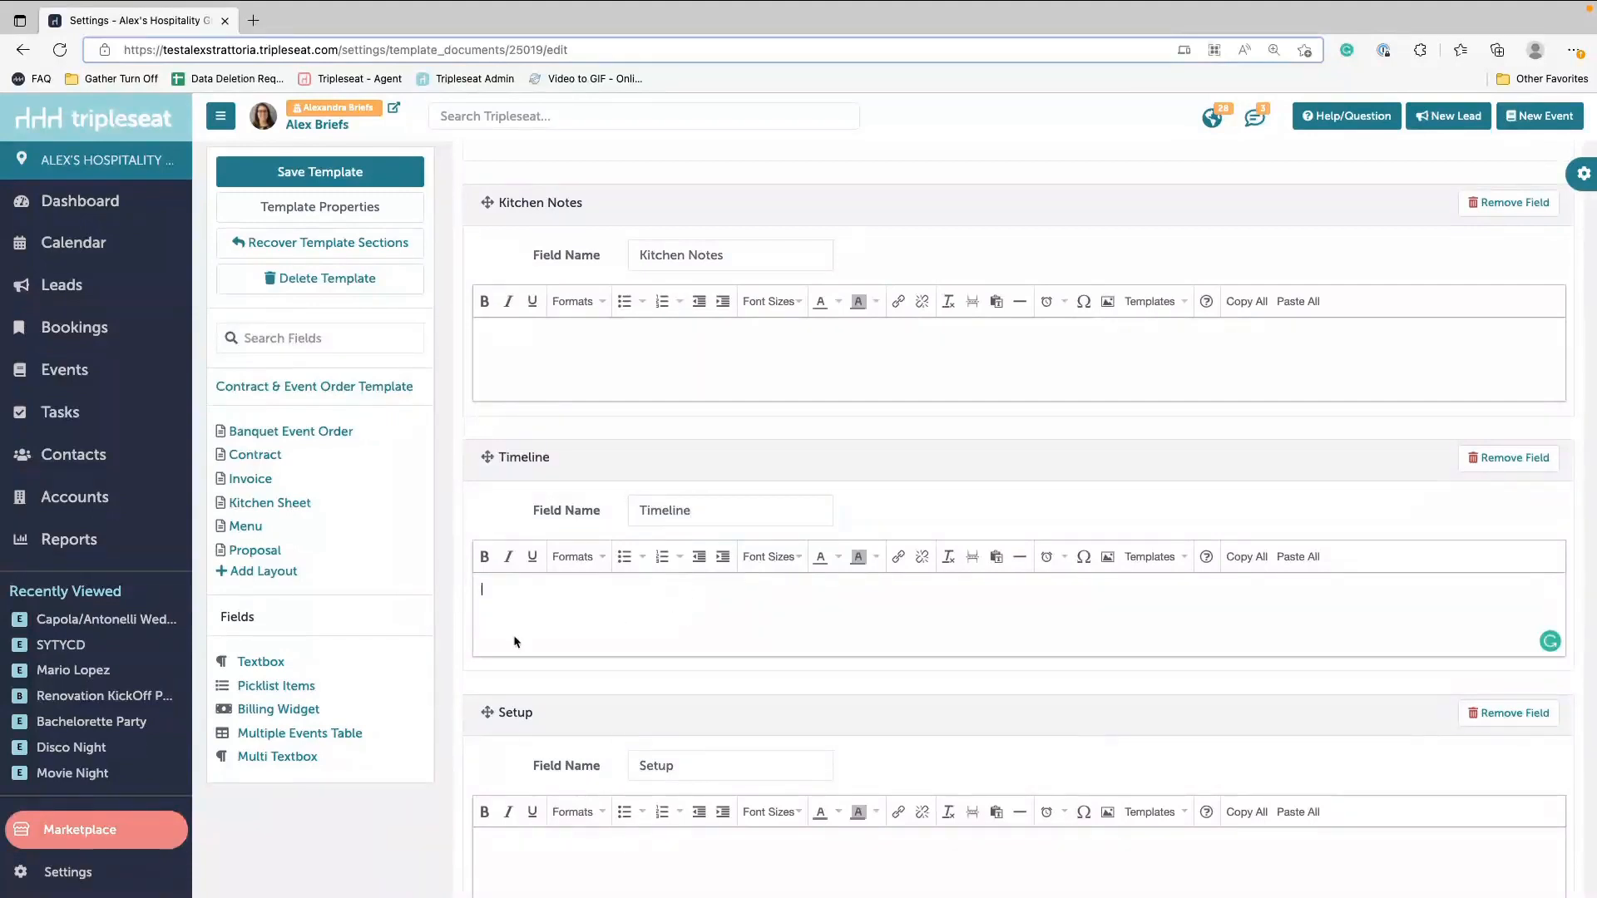
pyautogui.rightClick(621, 599)
pyautogui.moveTo(625, 603)
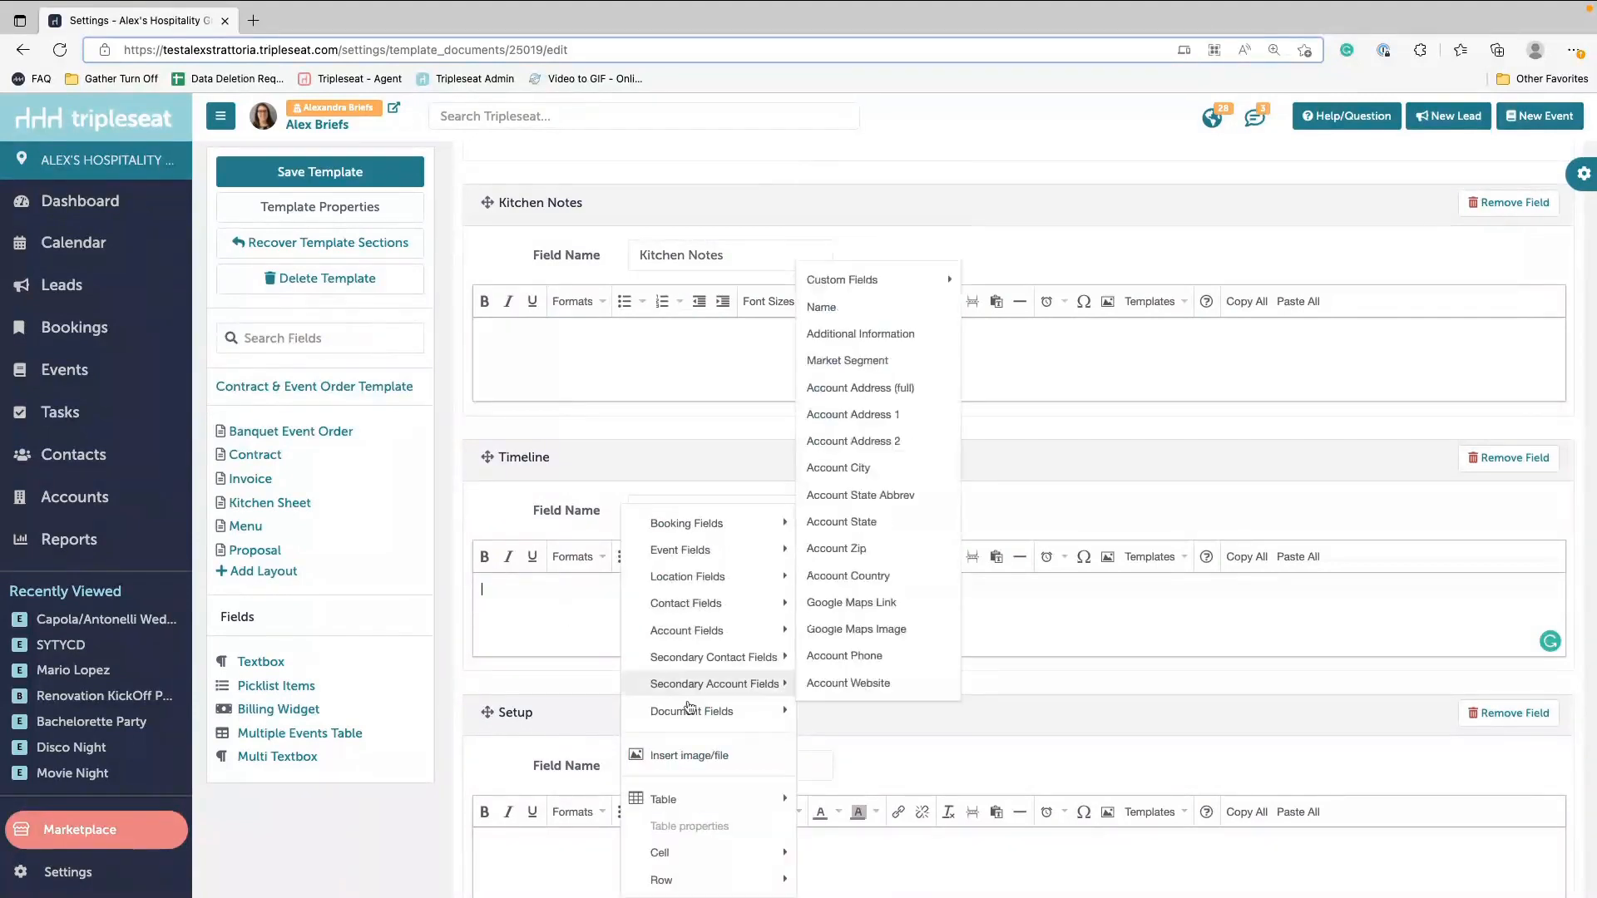
pyautogui.moveTo(668, 804)
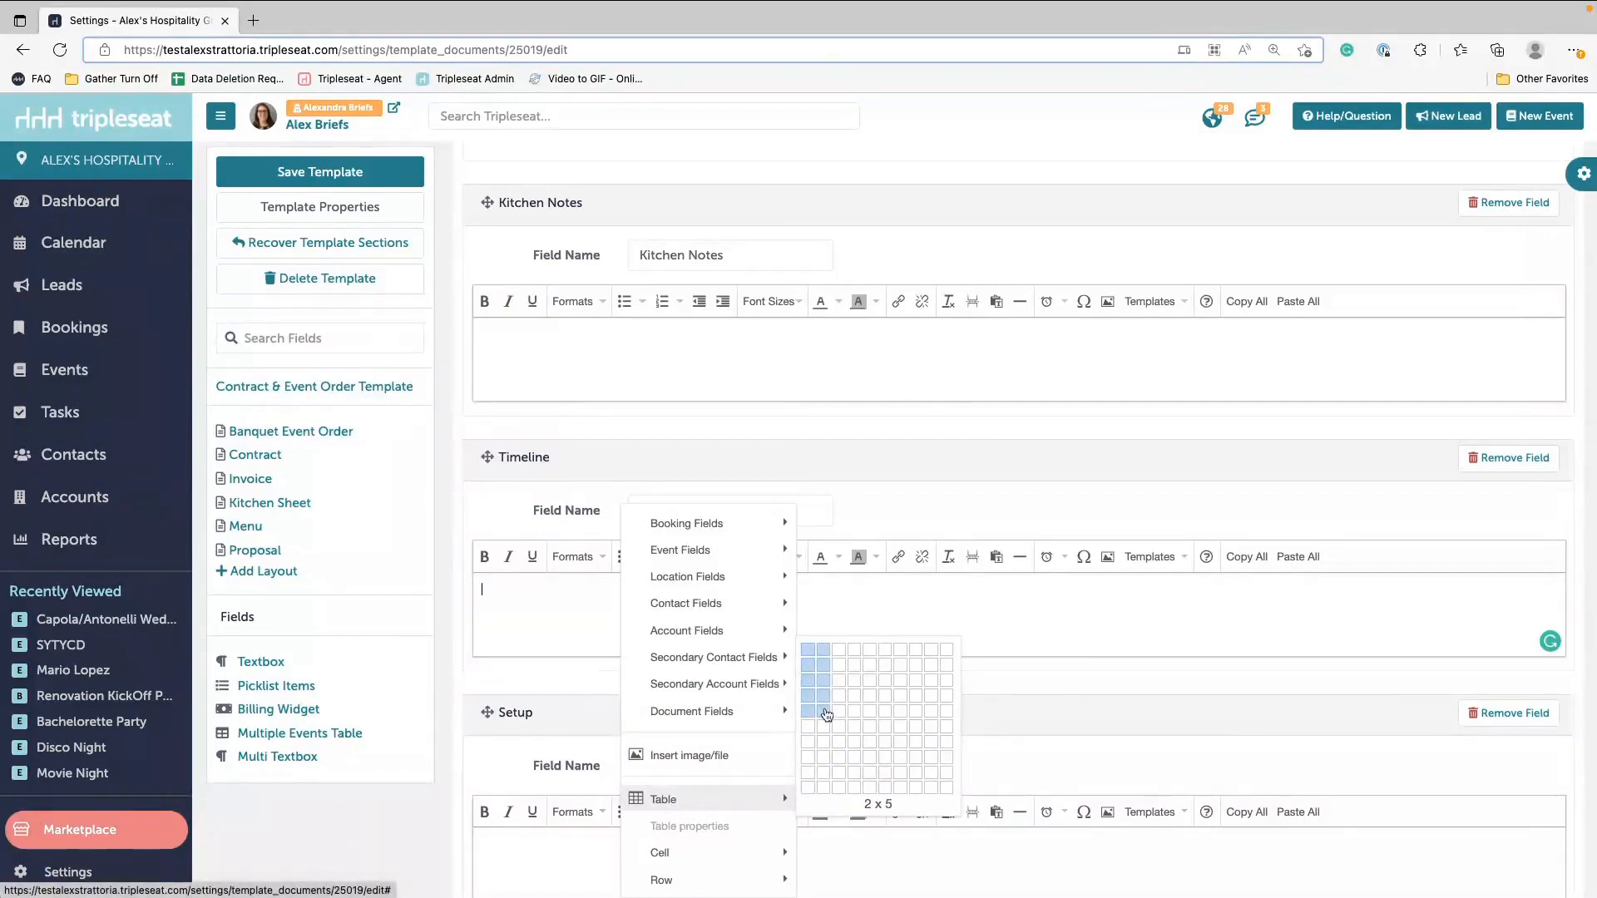
pyautogui.click(826, 714)
# Step: Enter the column headers "Time" and "Task" in the table's first row and make them bold
pyautogui.write('Ti')
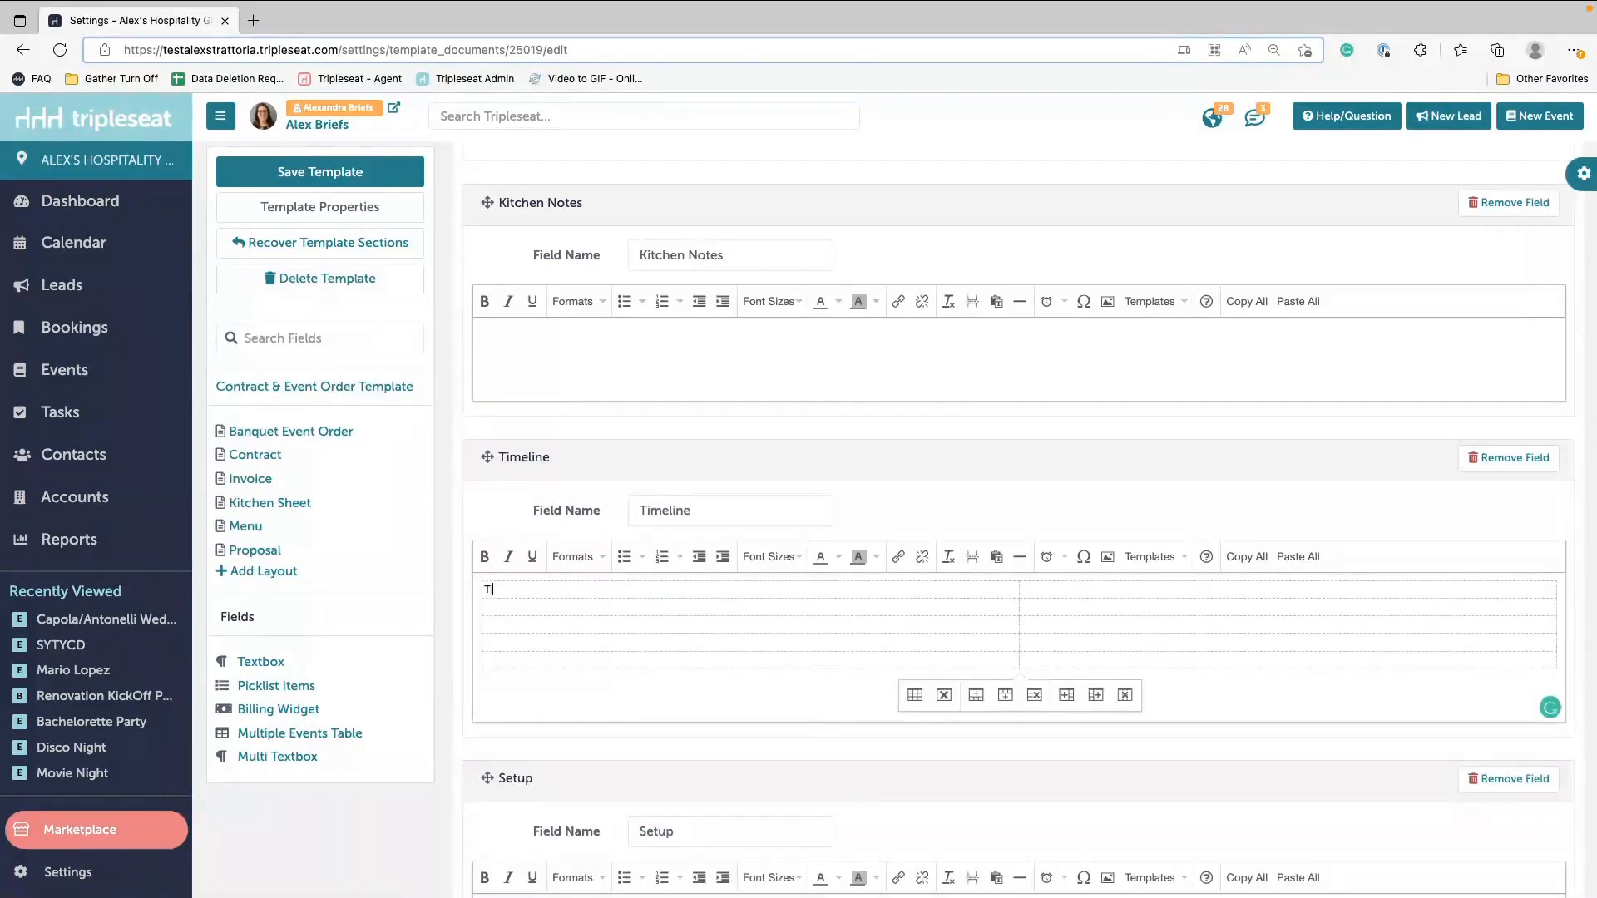
pyautogui.write('me Task')
pyautogui.moveTo(1033, 588); pyautogui.dragTo(491, 589)
pyautogui.press('super+b')
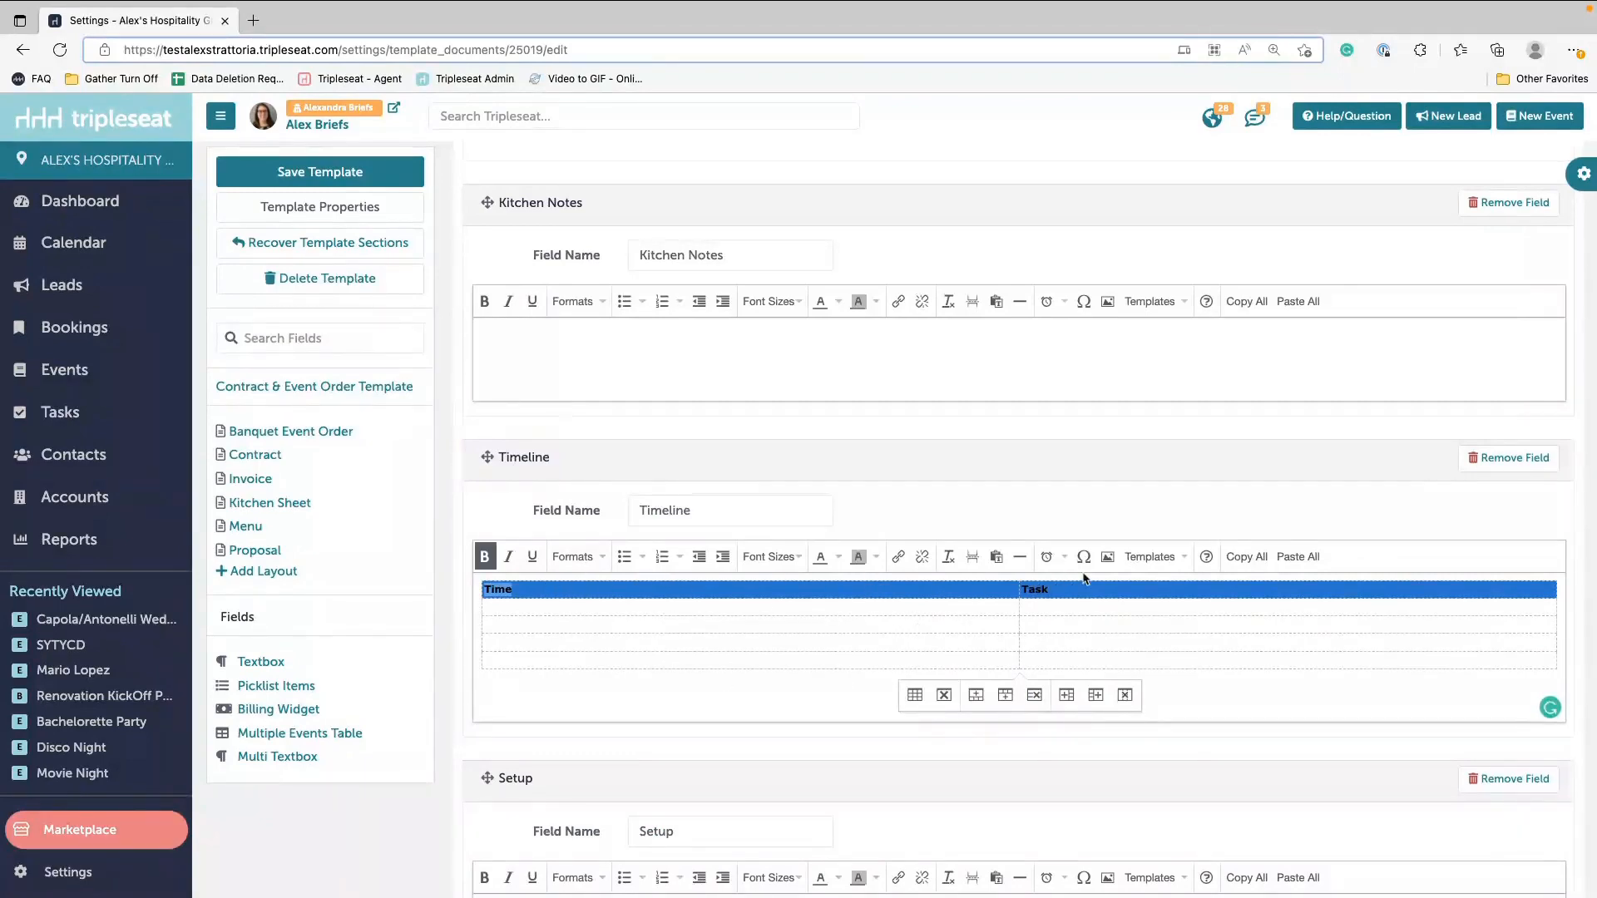
# Step: Set the background color of the table's header cells to light gray, #dfdfdfdf
pyautogui.rightClick(1131, 592)
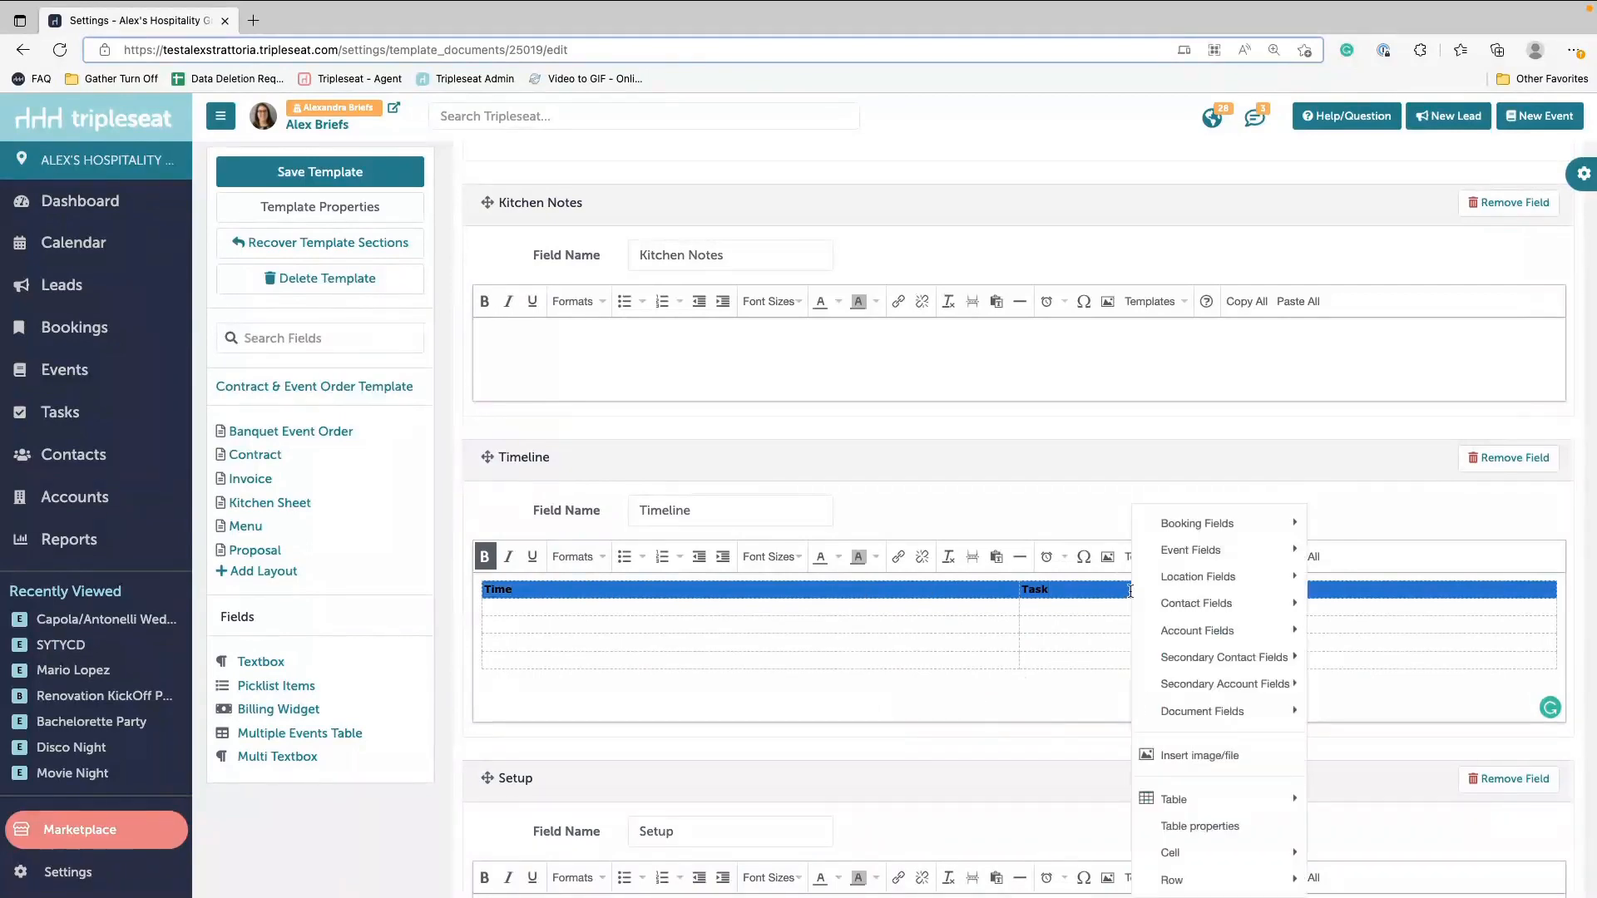
pyautogui.moveTo(1196, 848)
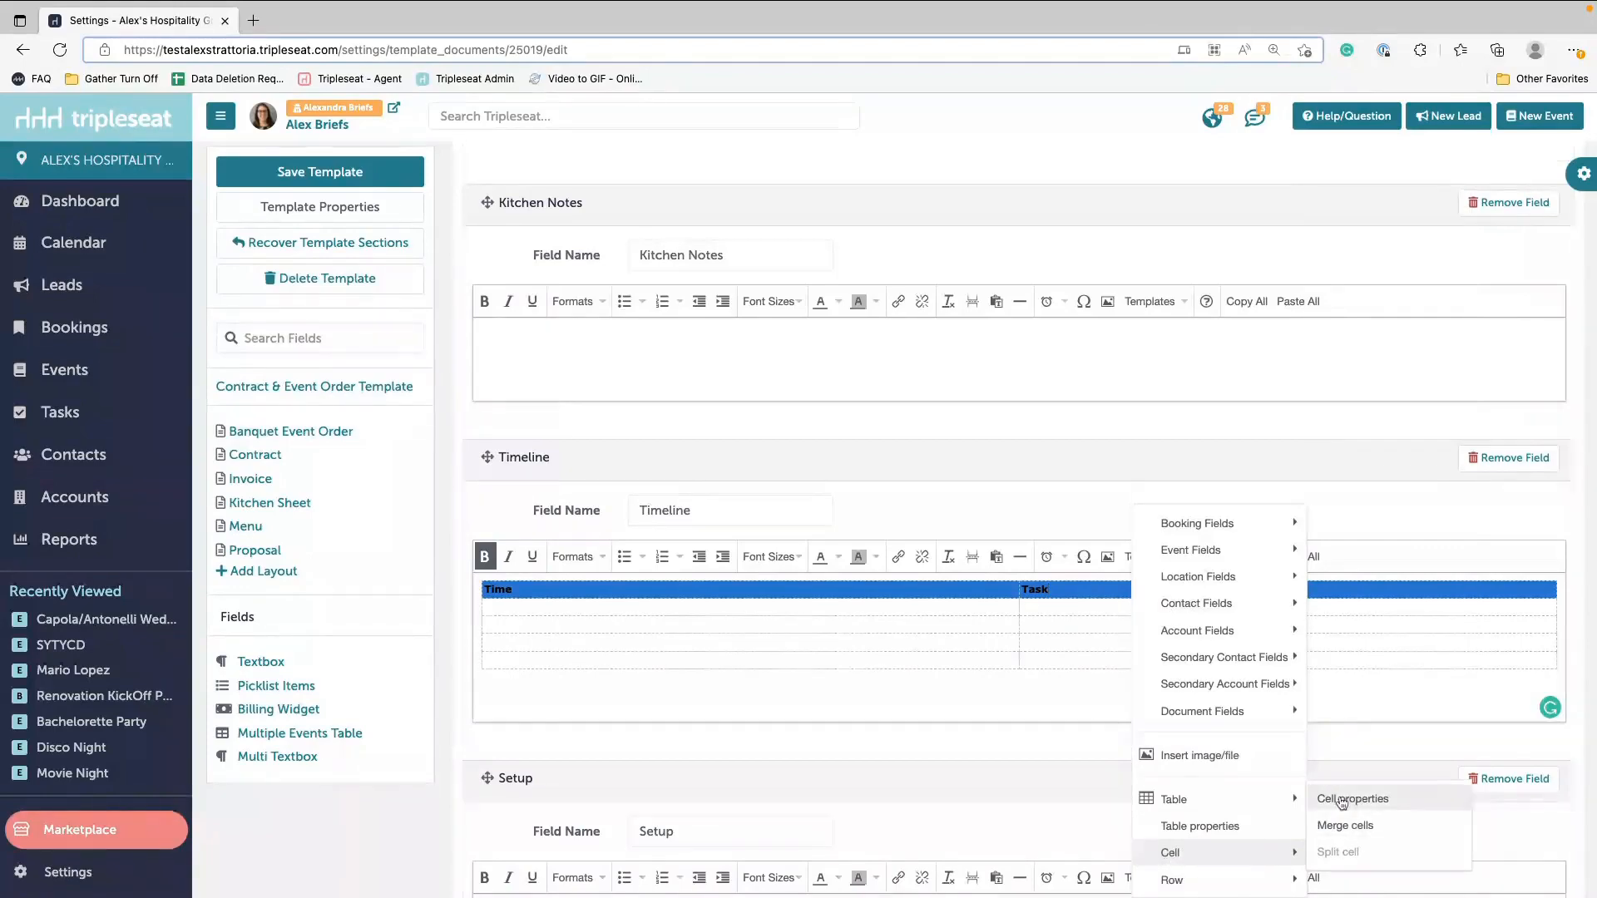
pyautogui.click(1344, 800)
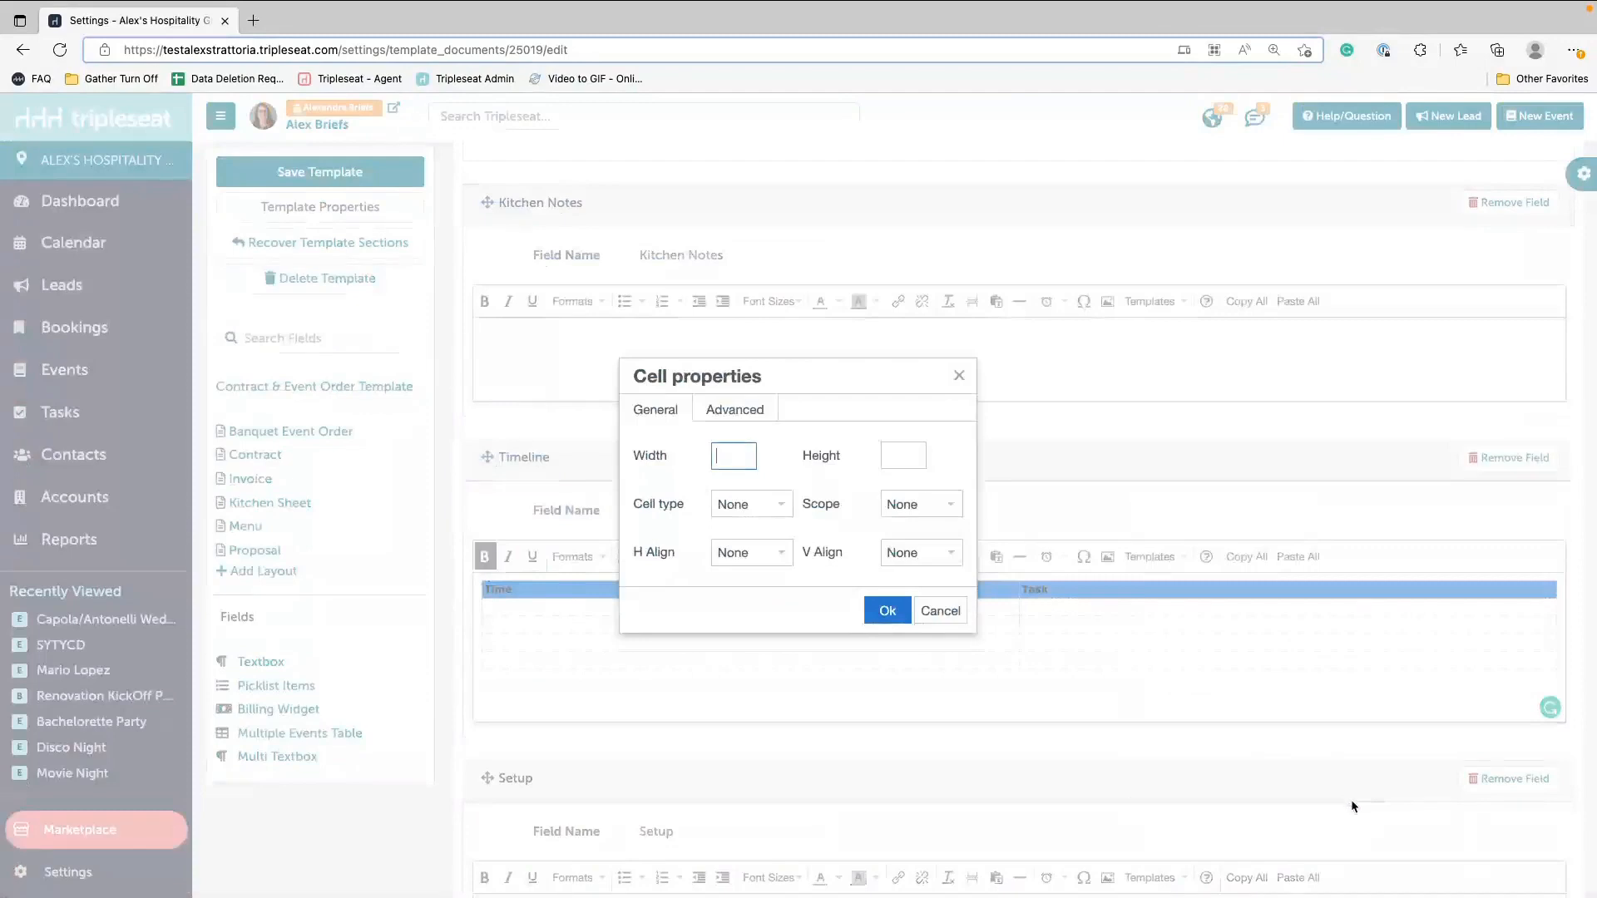
pyautogui.click(749, 408)
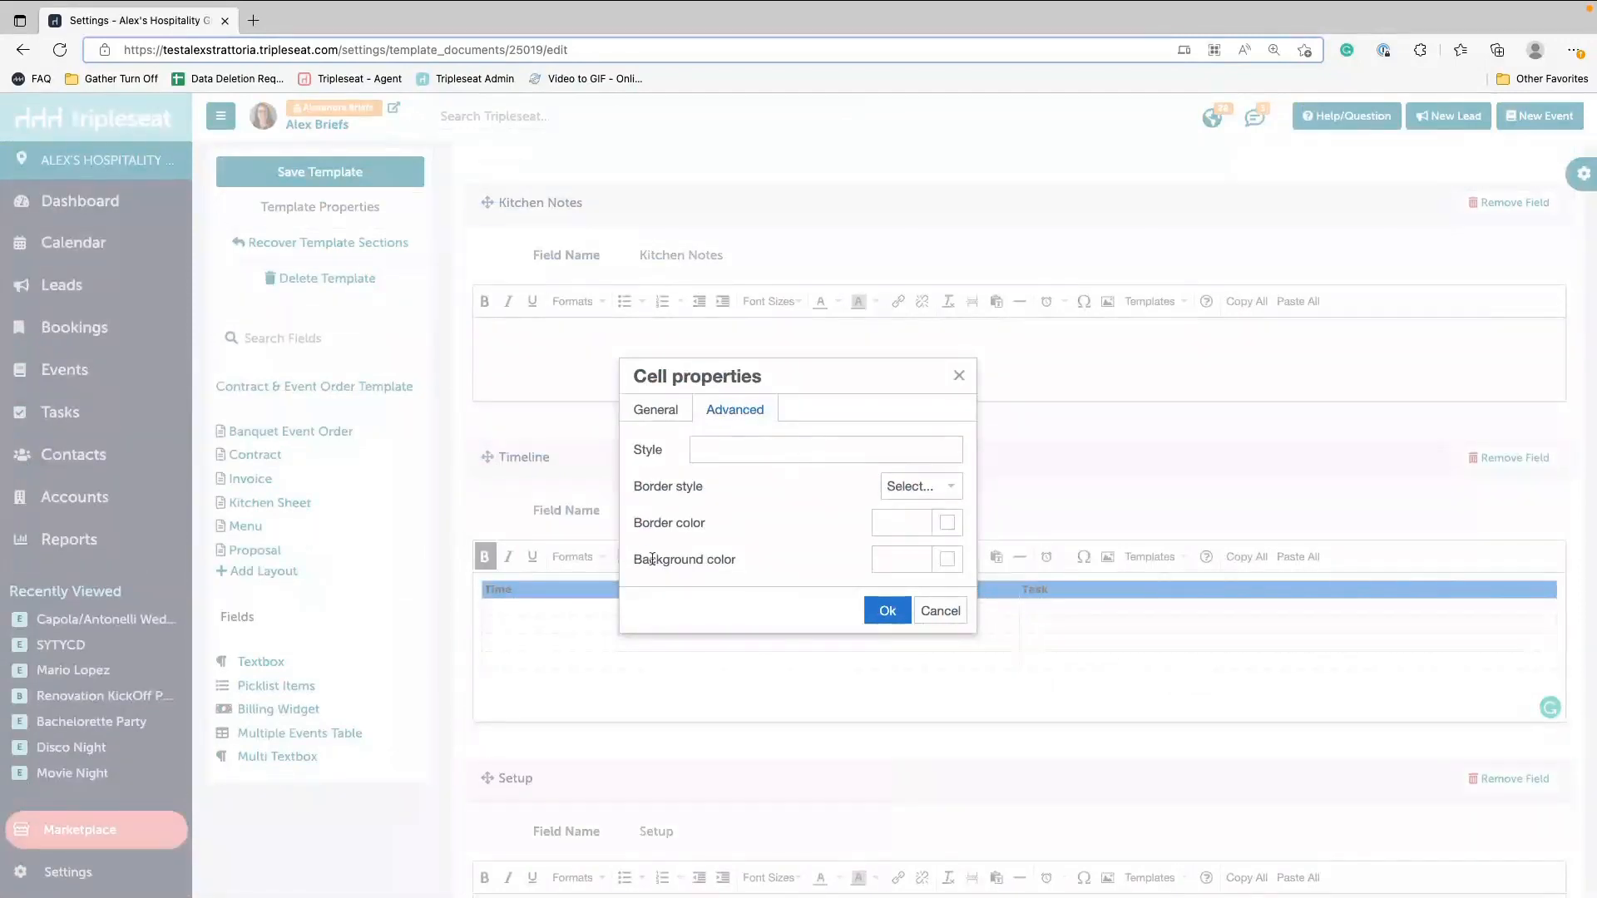
pyautogui.click(886, 558)
pyautogui.click(947, 559)
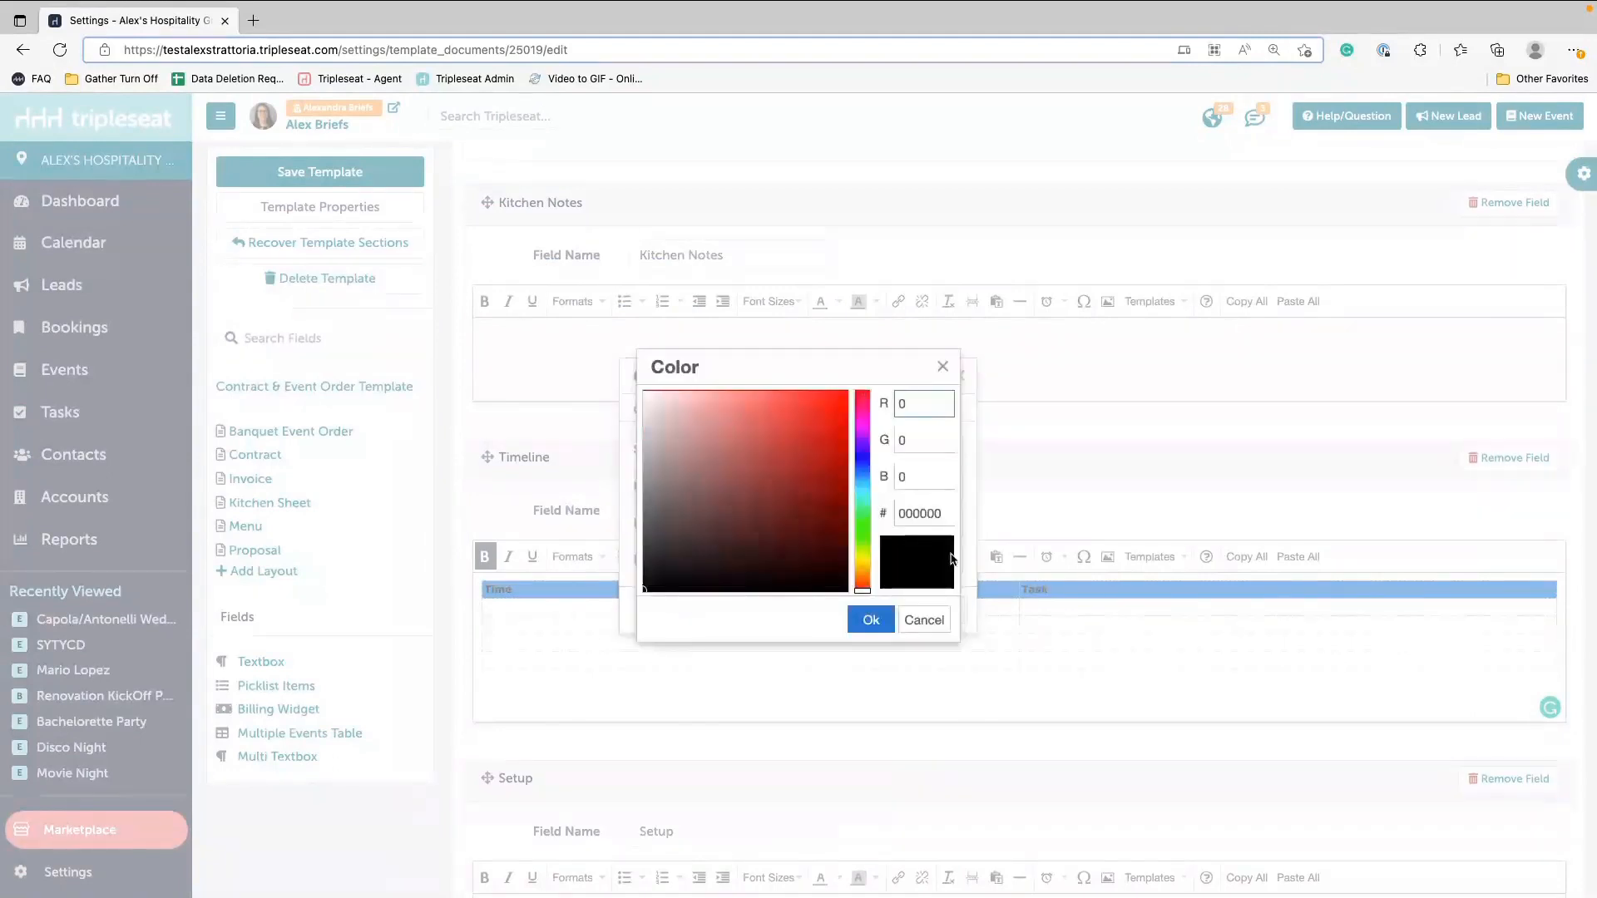
pyautogui.click(943, 367)
pyautogui.click(913, 566)
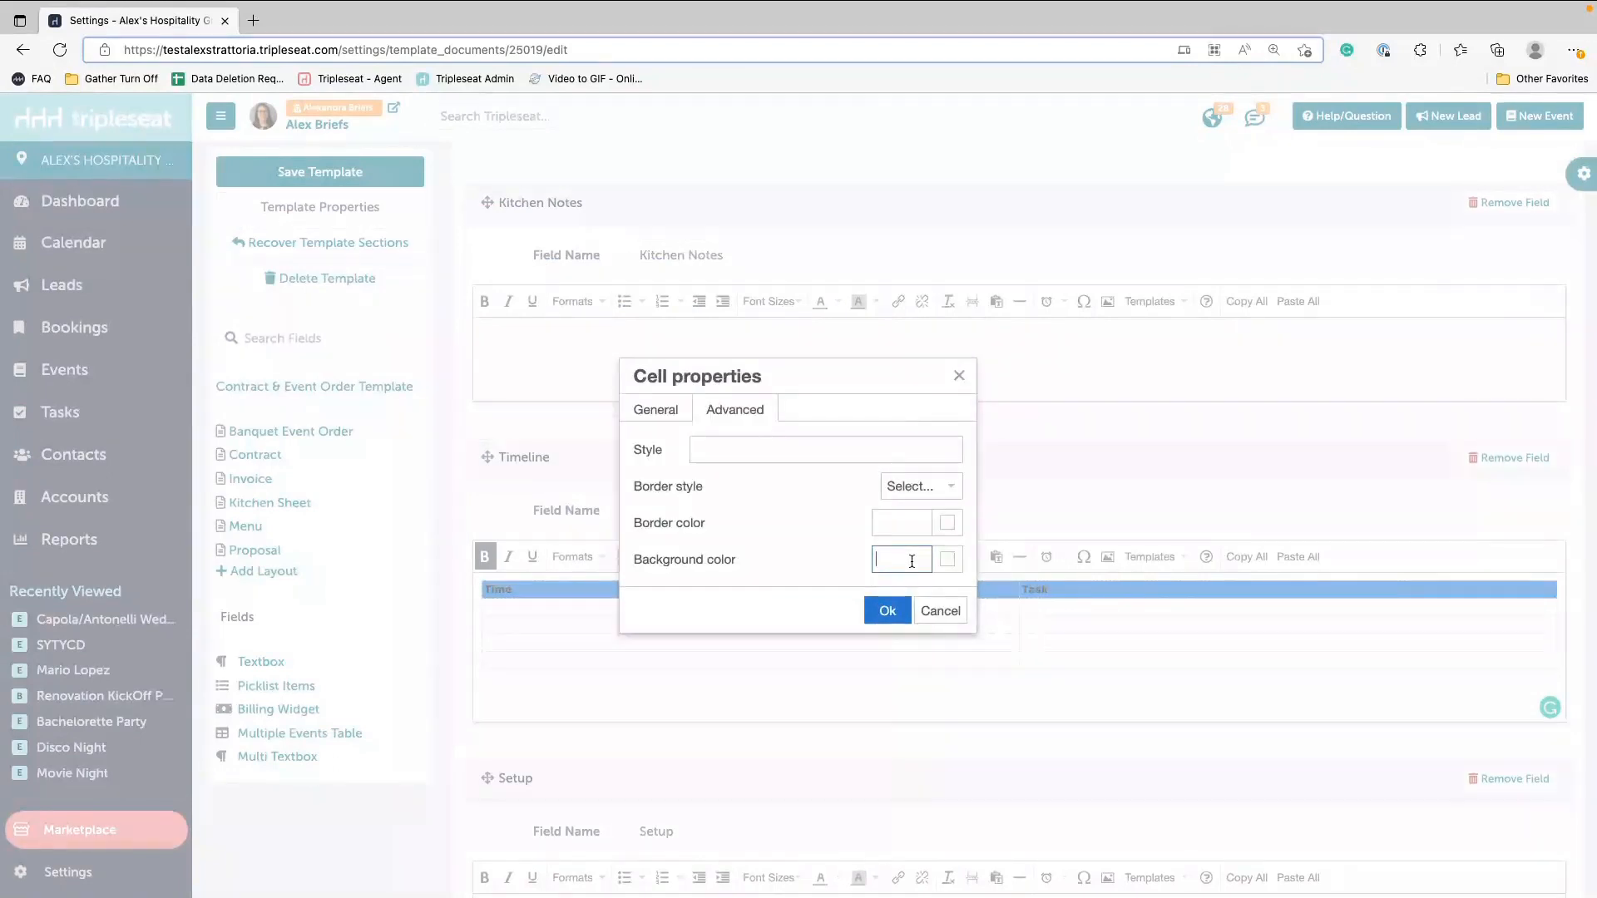
pyautogui.write('#dfdfdfdf')
pyautogui.click(883, 612)
pyautogui.click(945, 699)
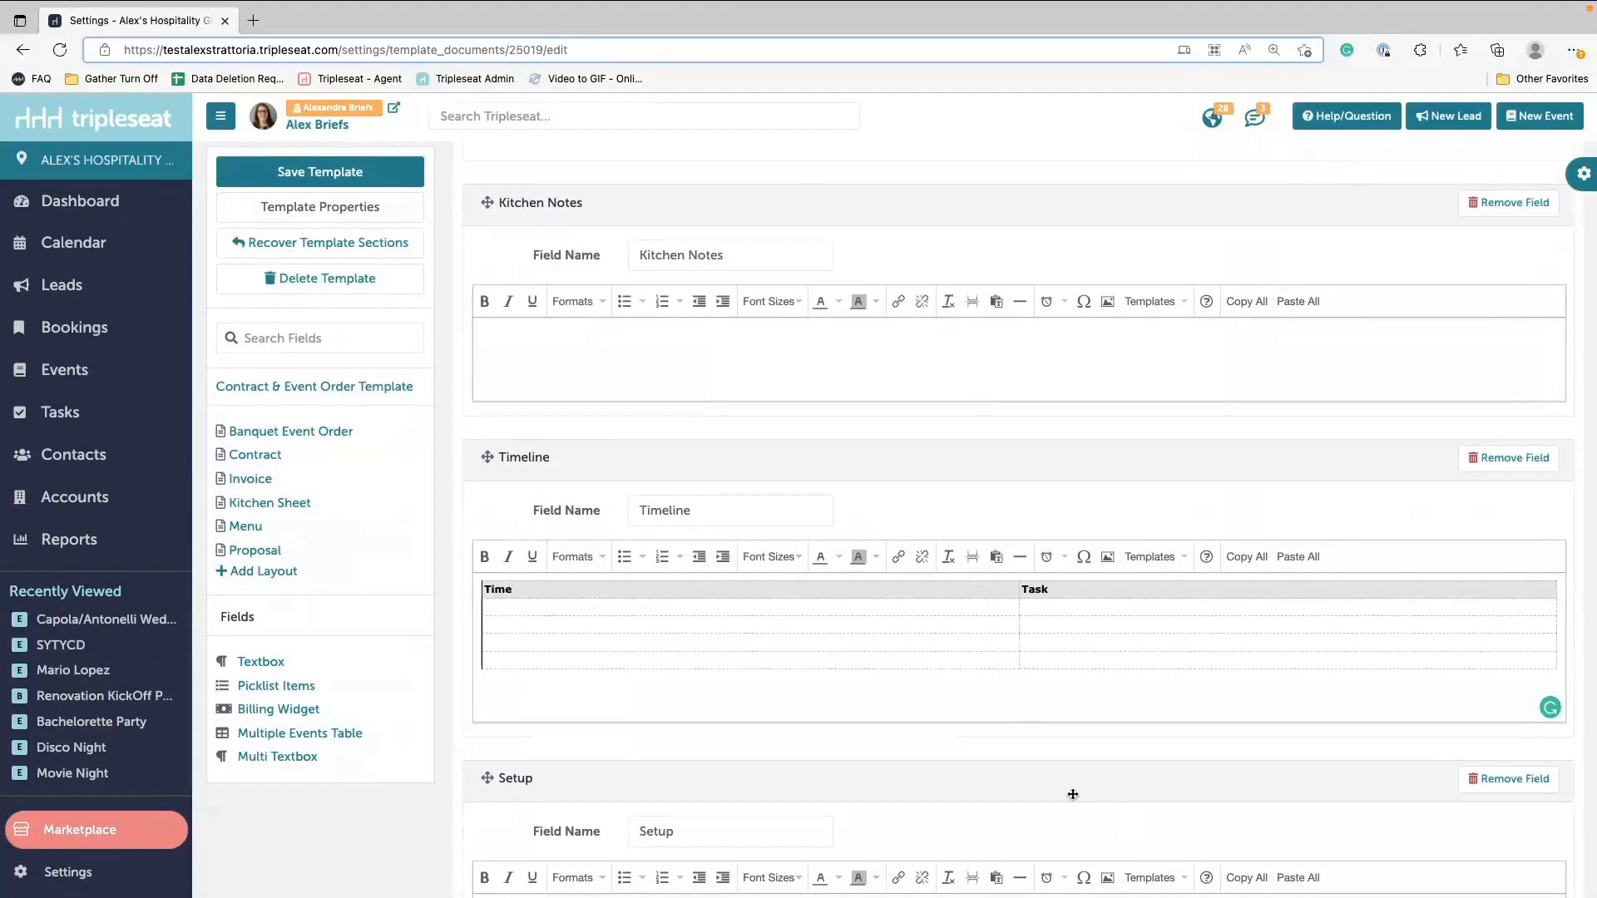
# Step: Center the "Time" and "Task" headers in the first row of the Timeline table
pyautogui.click(718, 584)
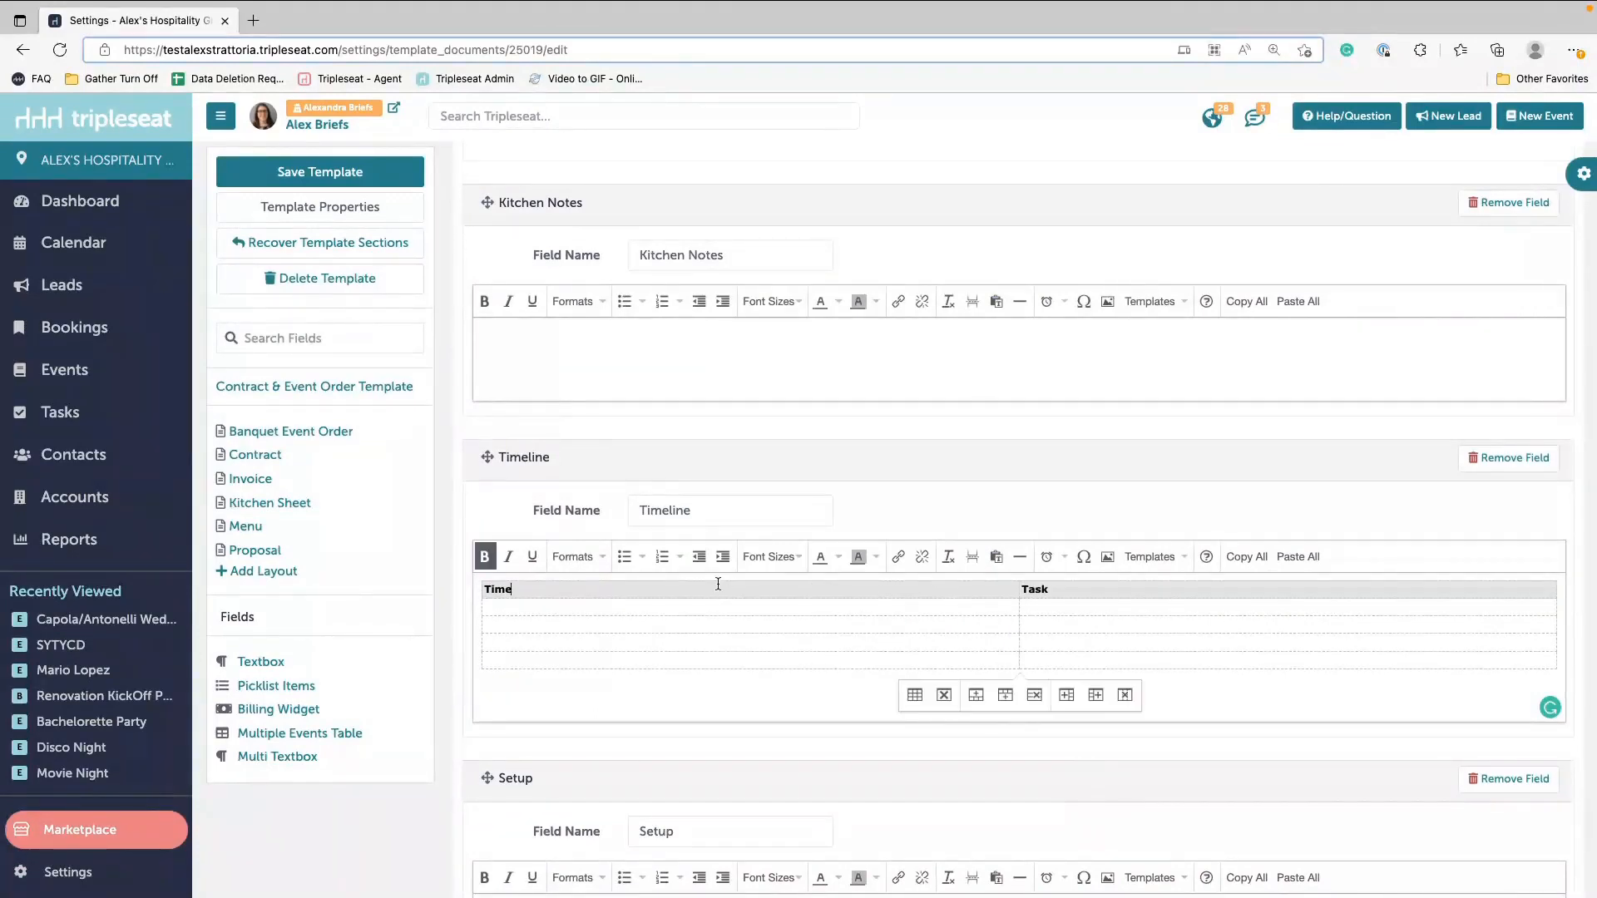
pyautogui.tripleClick(718, 584)
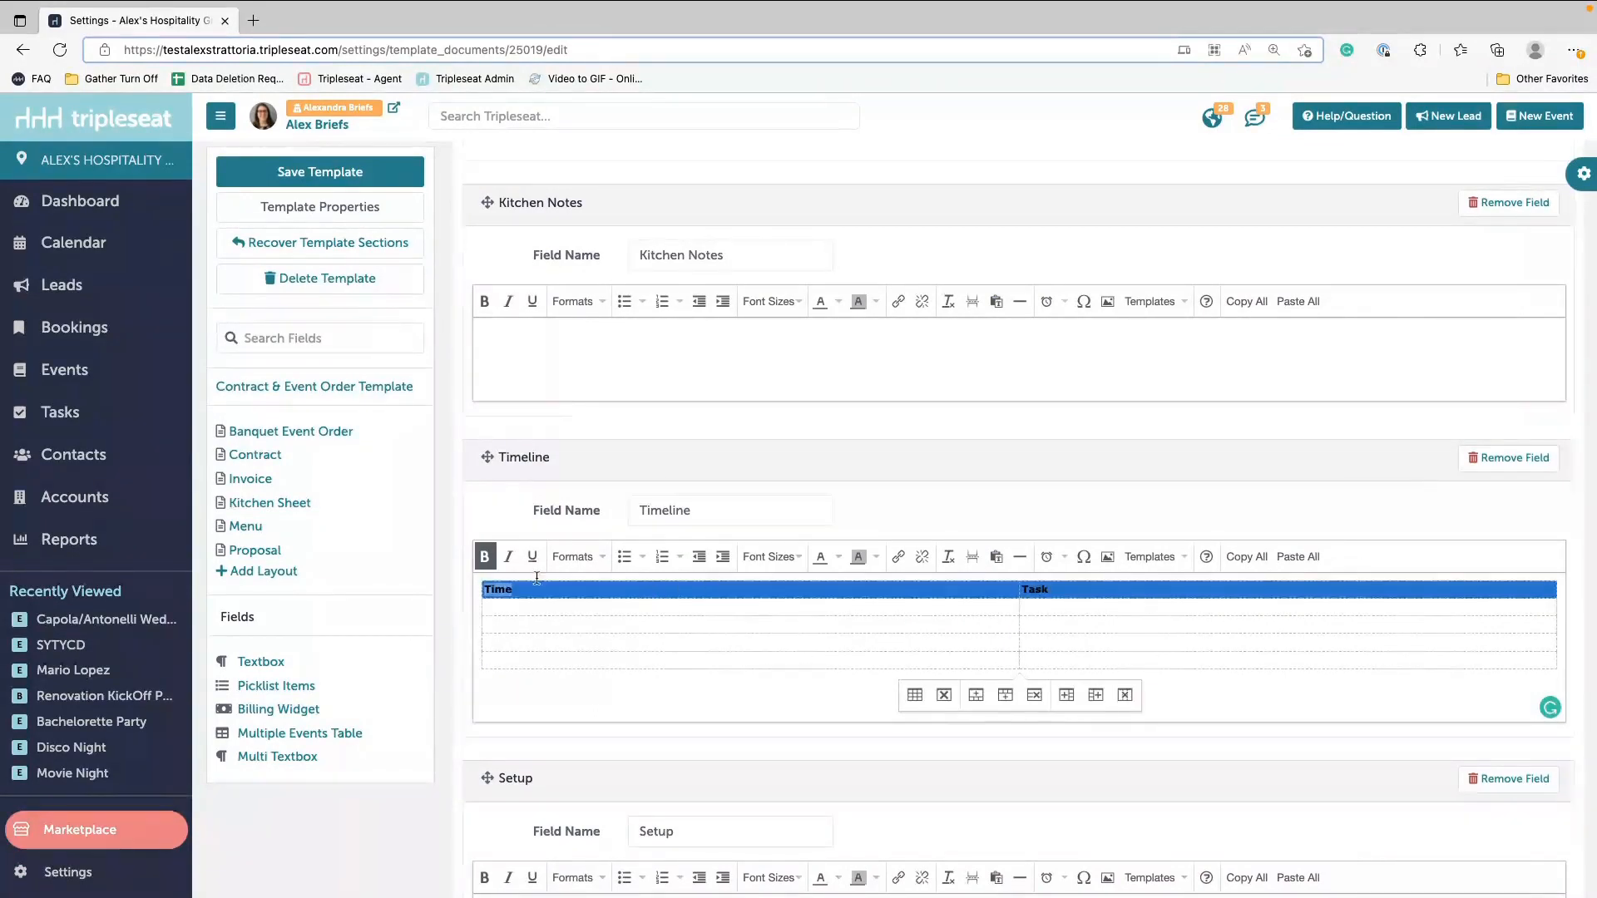
pyautogui.click(600, 557)
pyautogui.moveTo(586, 642)
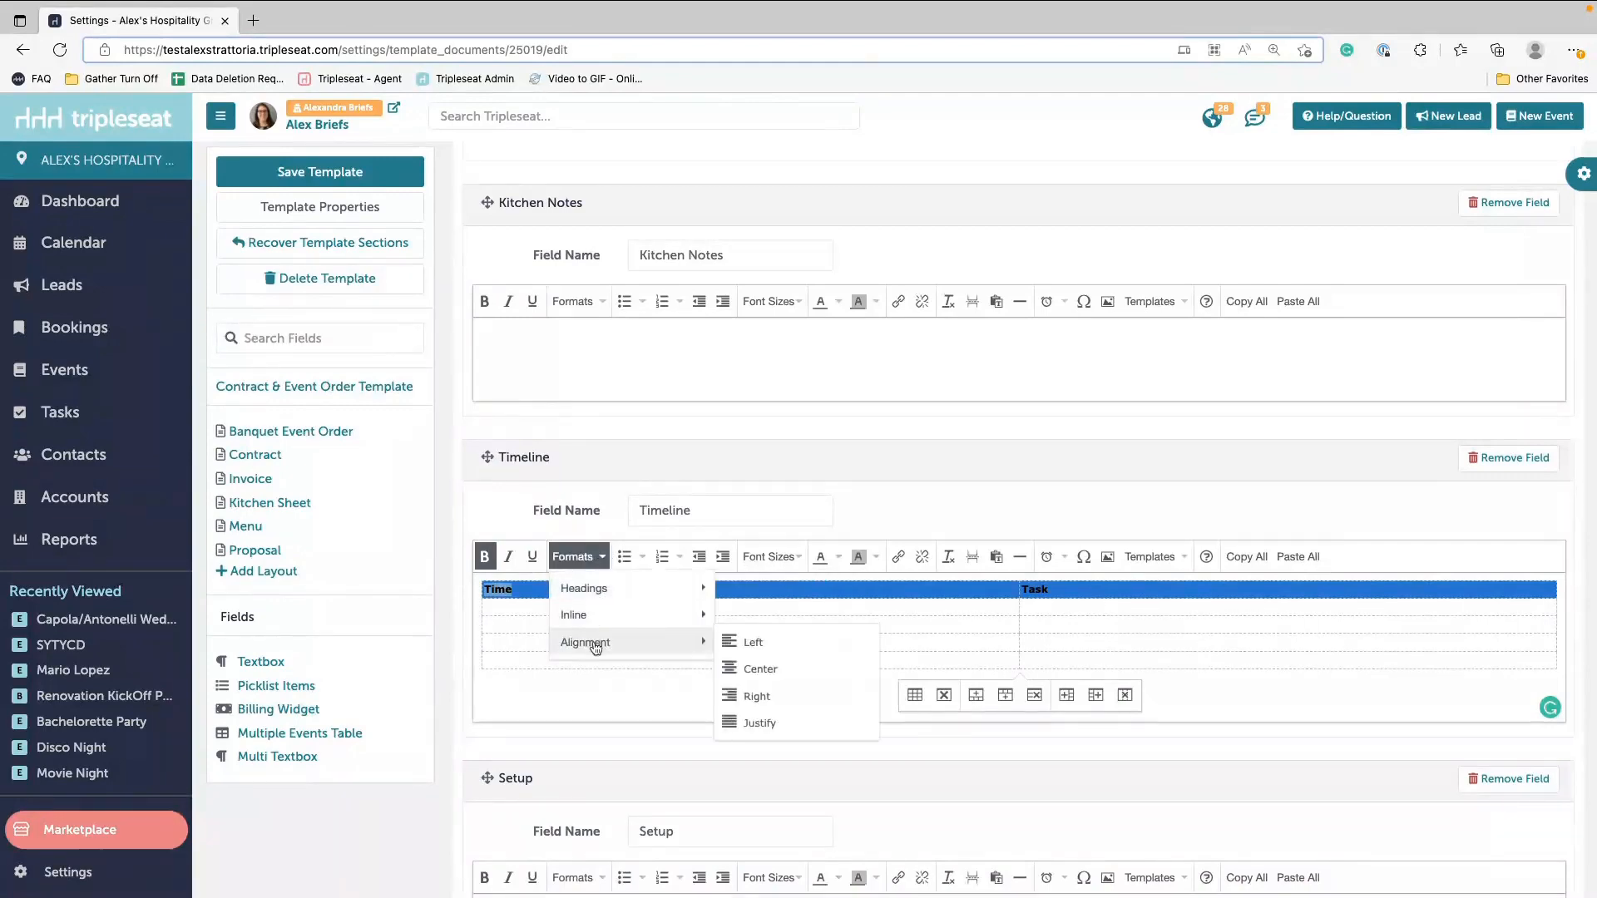
pyautogui.click(774, 672)
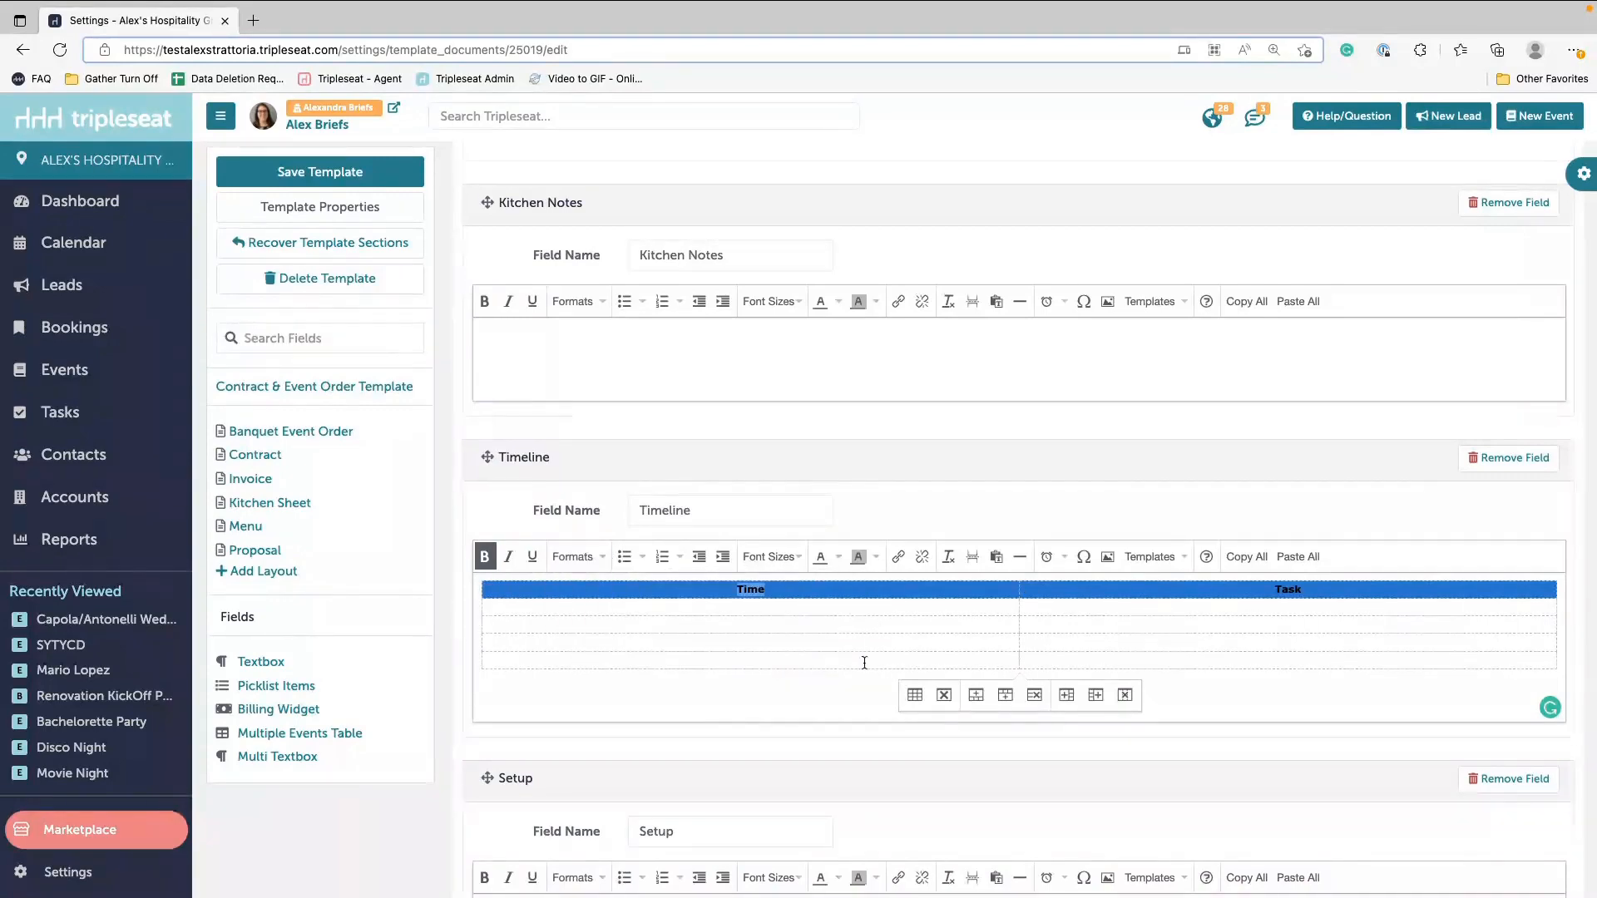
# Step: Select all rows of the Timeline table and add a border in its table properties
pyautogui.click(859, 591)
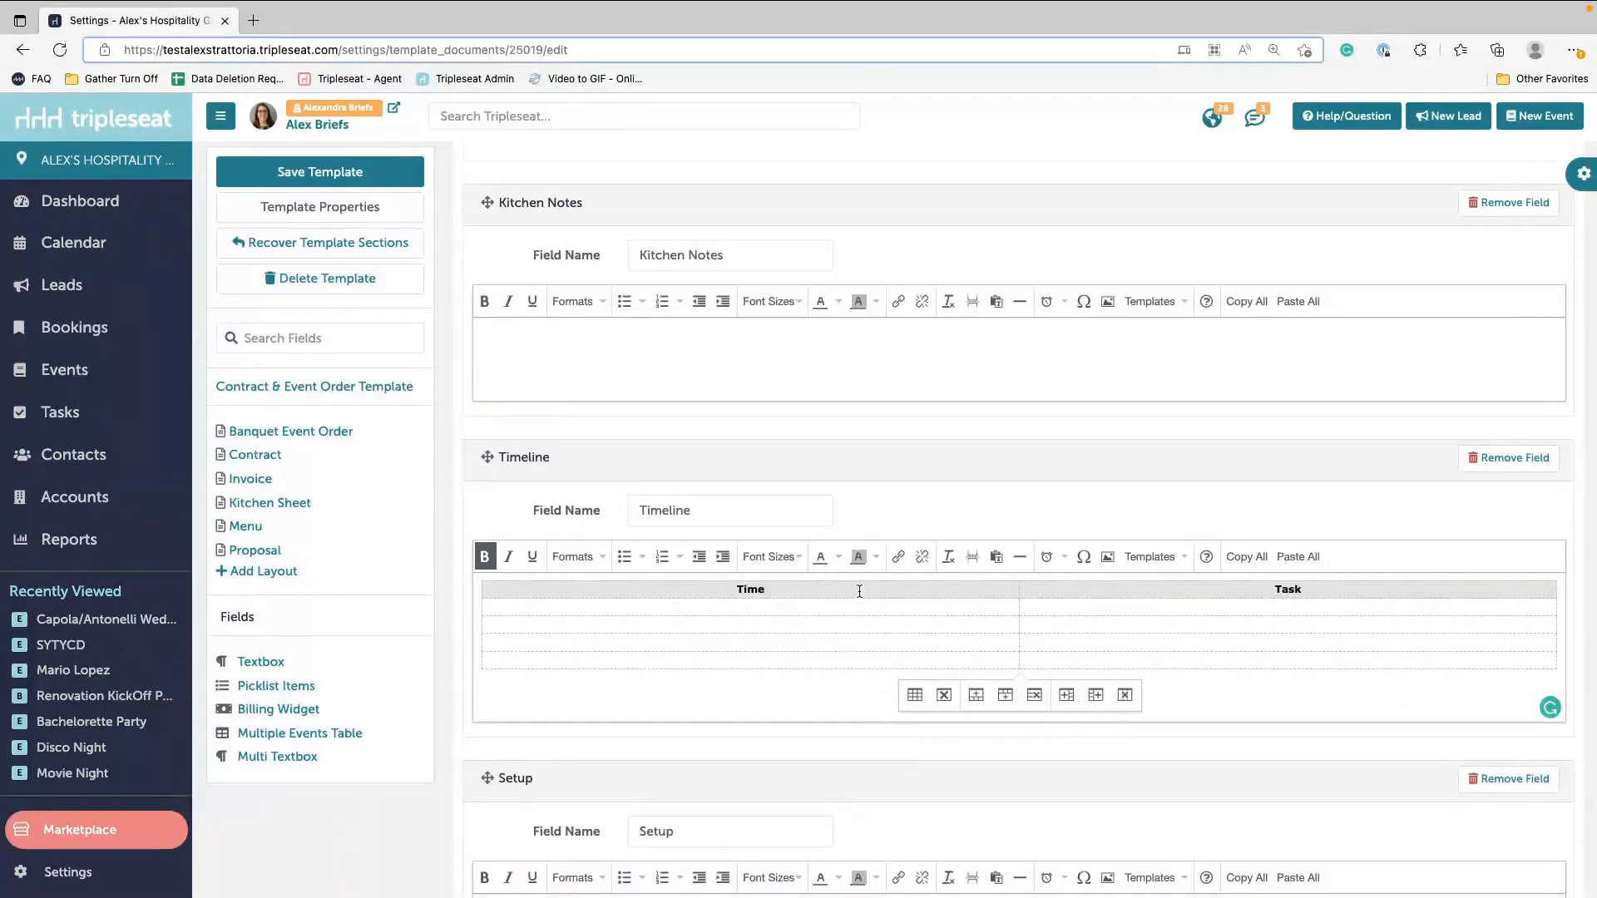
pyautogui.moveTo(859, 590); pyautogui.dragTo(1123, 662)
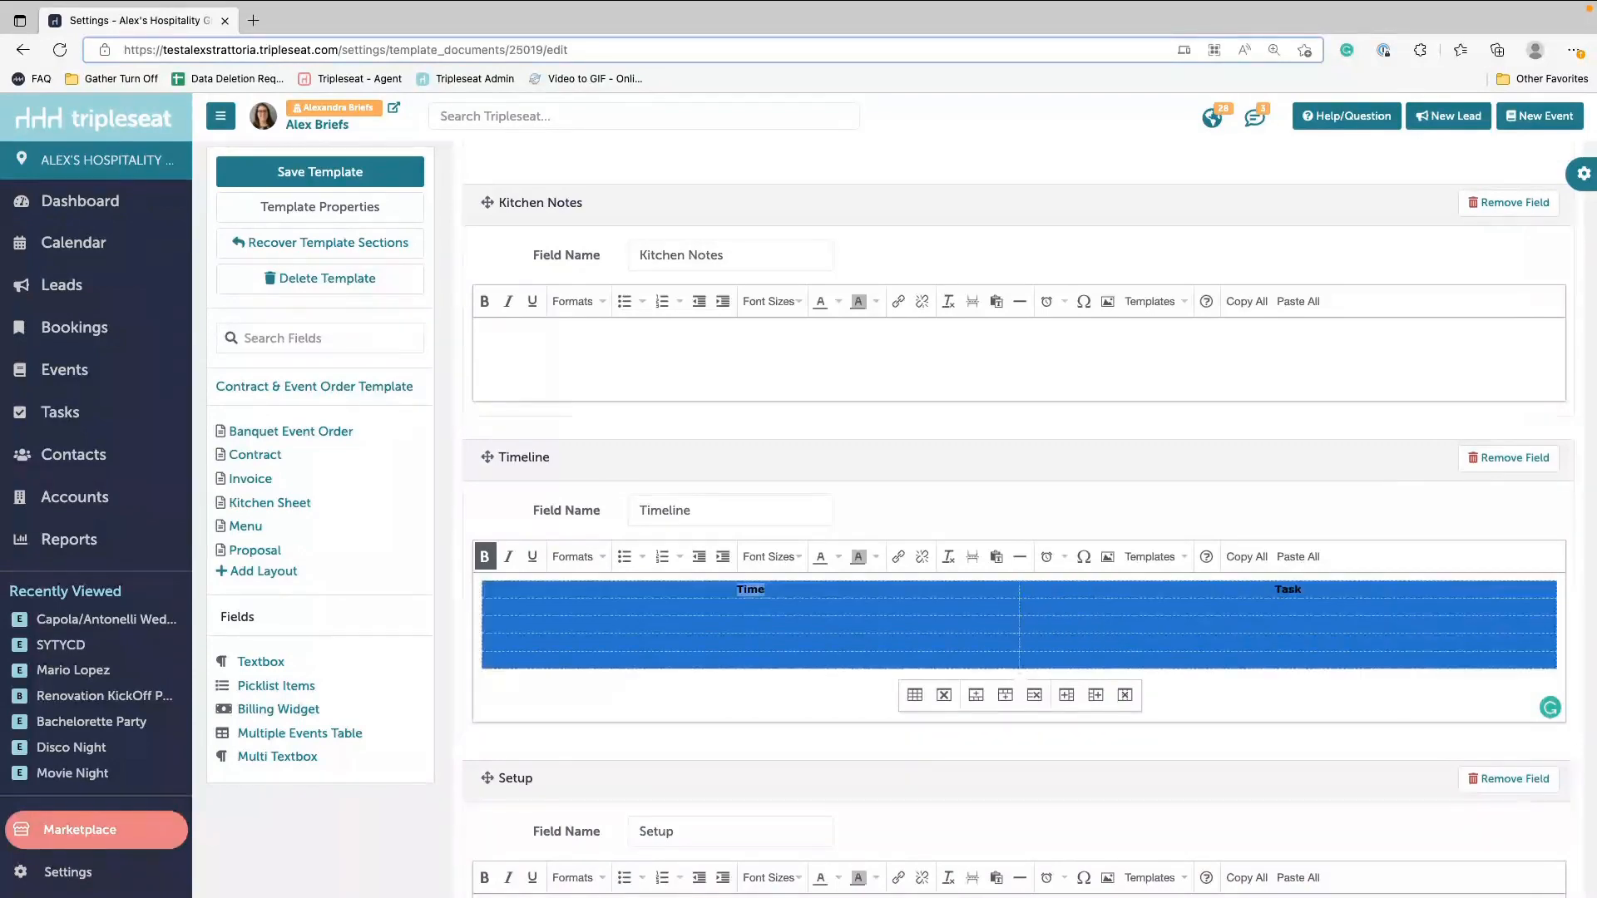
pyautogui.rightClick(925, 626)
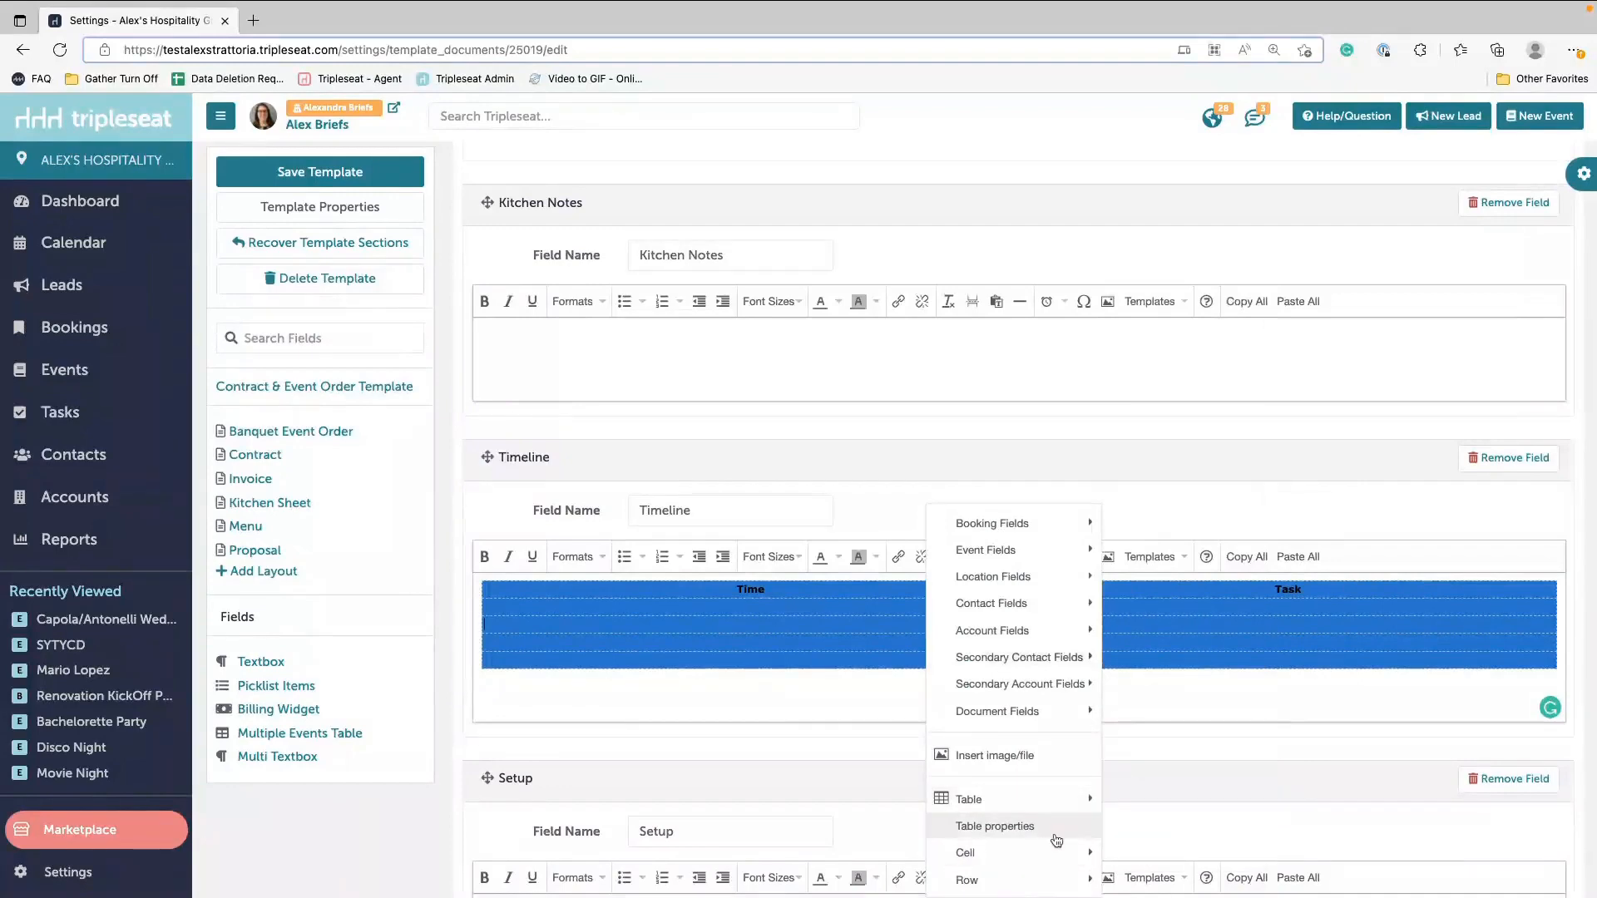
pyautogui.click(1054, 831)
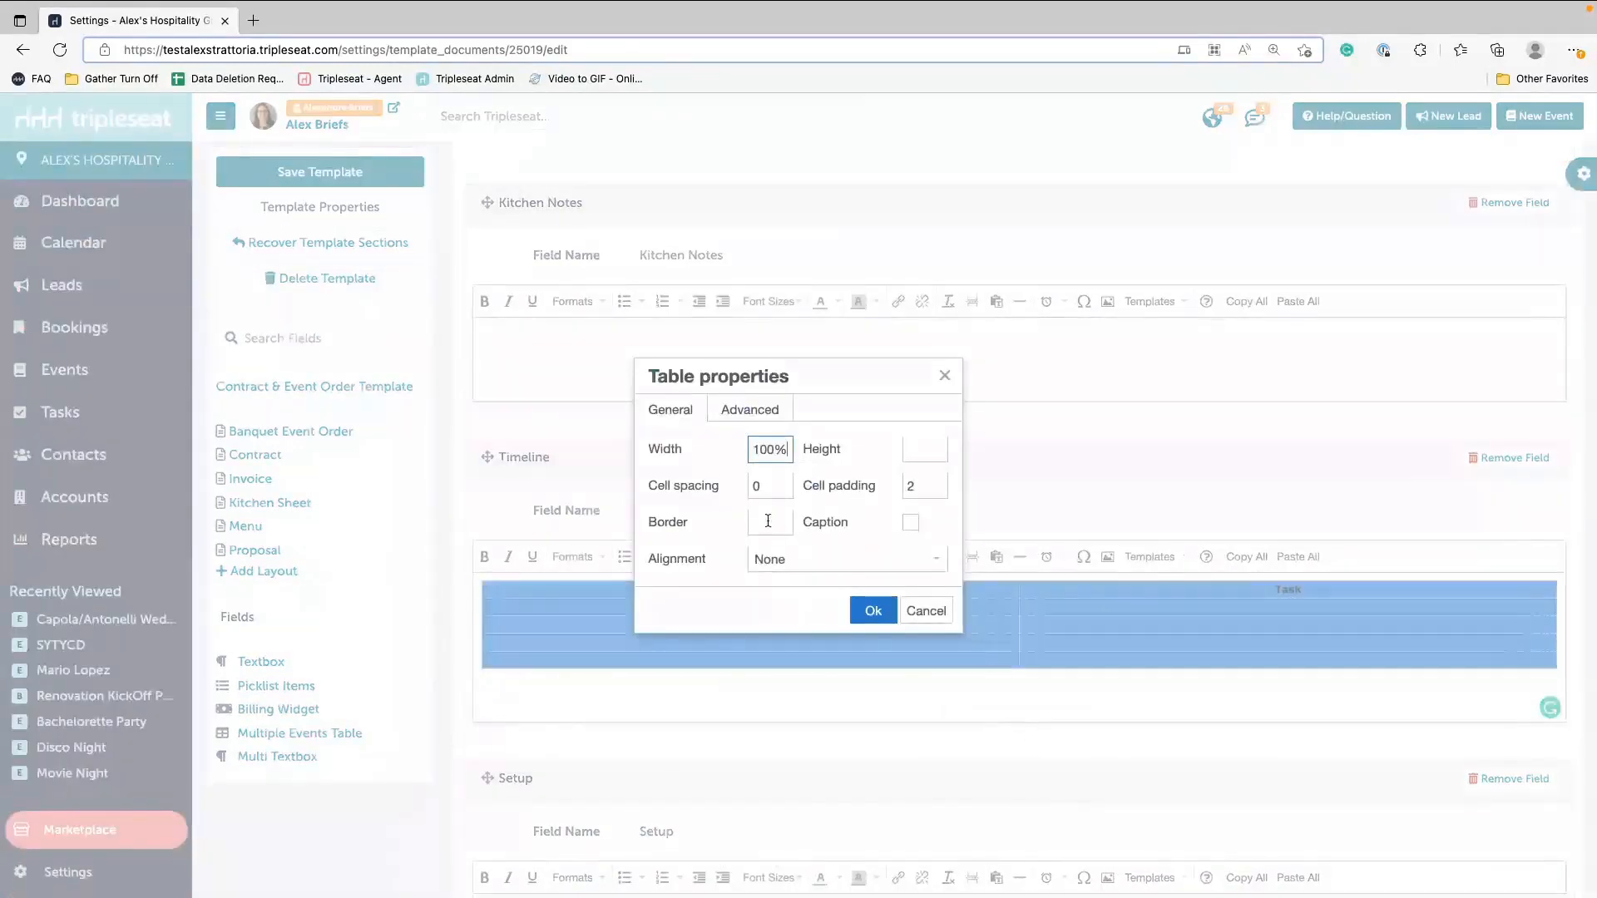
pyautogui.click(764, 522)
pyautogui.click(873, 612)
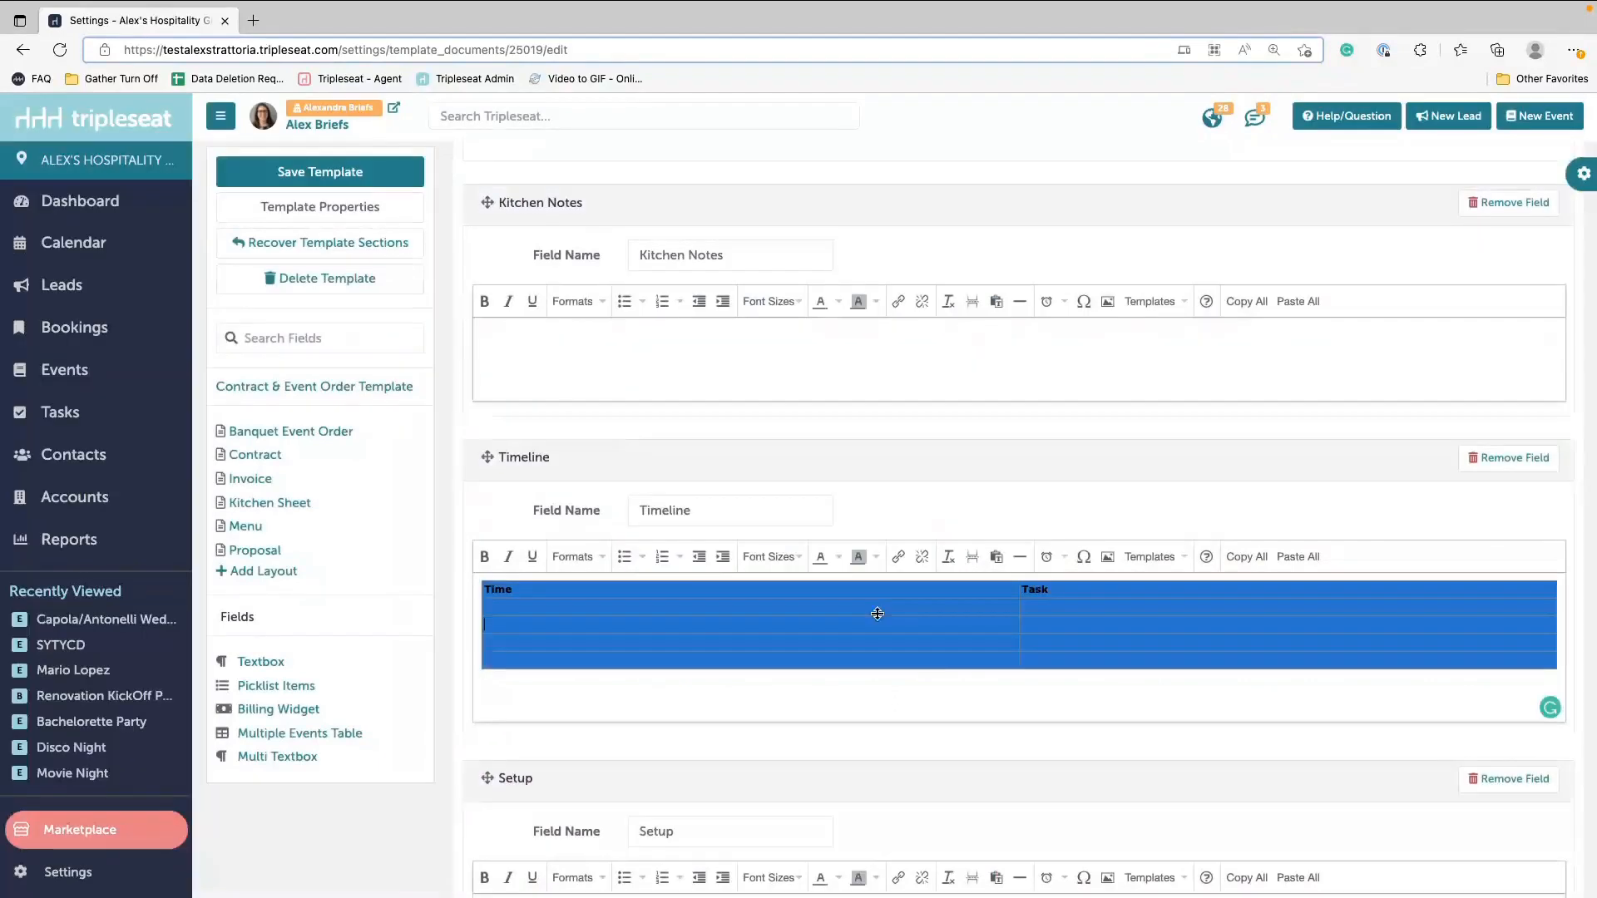
# Step: Center-align the bordered Timeline table's header row again
pyautogui.click(841, 592)
pyautogui.moveTo(841, 591); pyautogui.dragTo(1098, 592)
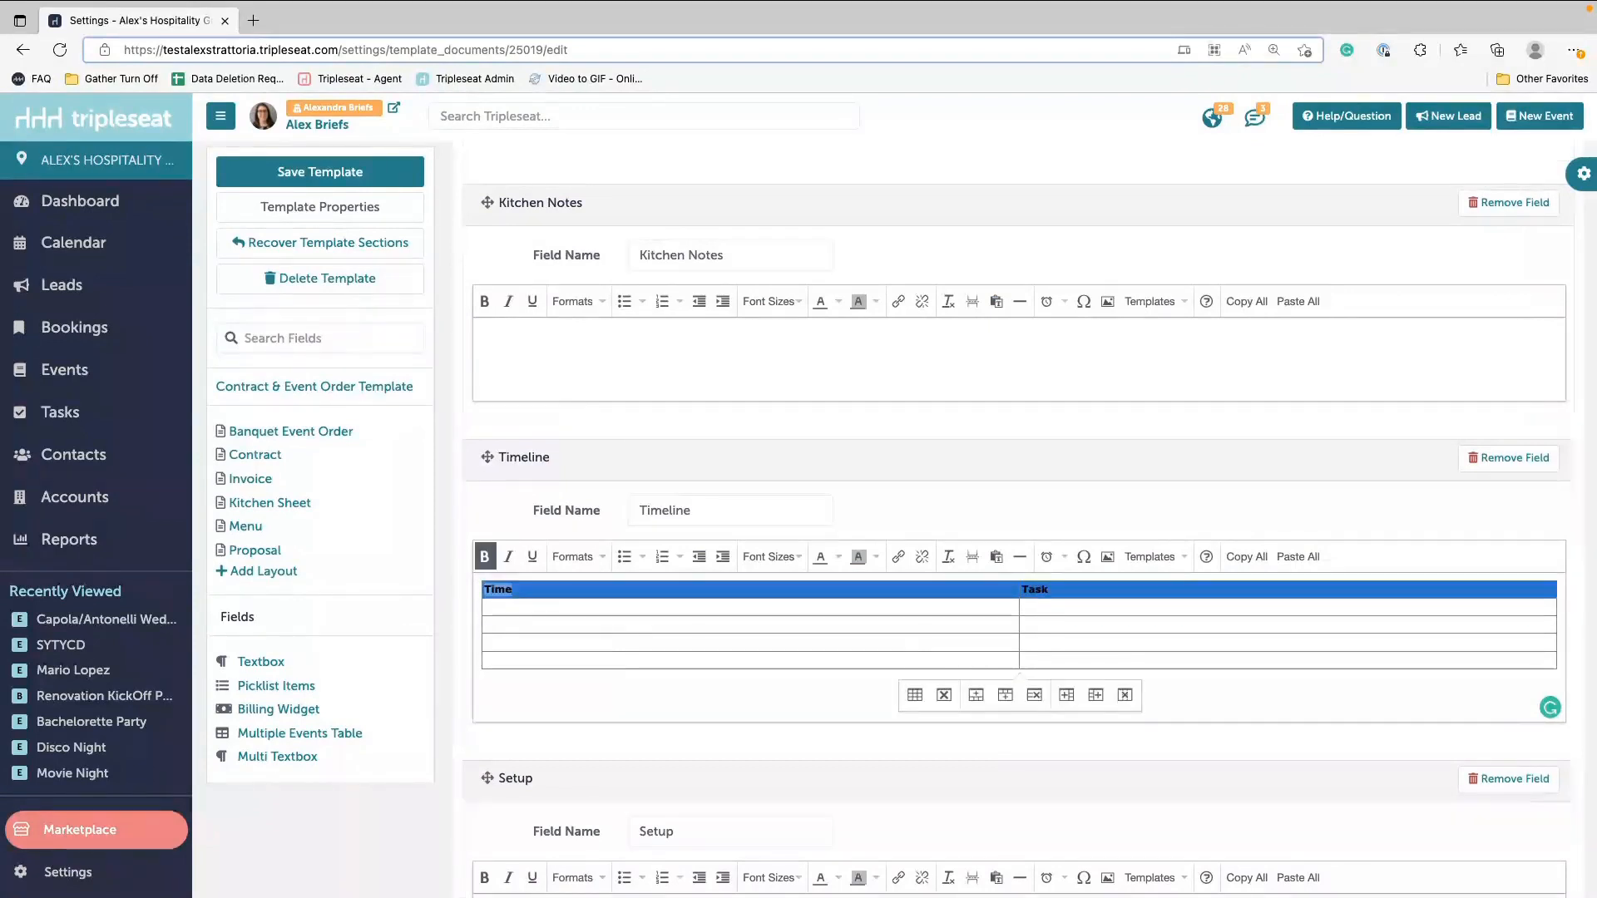
pyautogui.click(573, 556)
pyautogui.moveTo(612, 642)
pyautogui.click(778, 665)
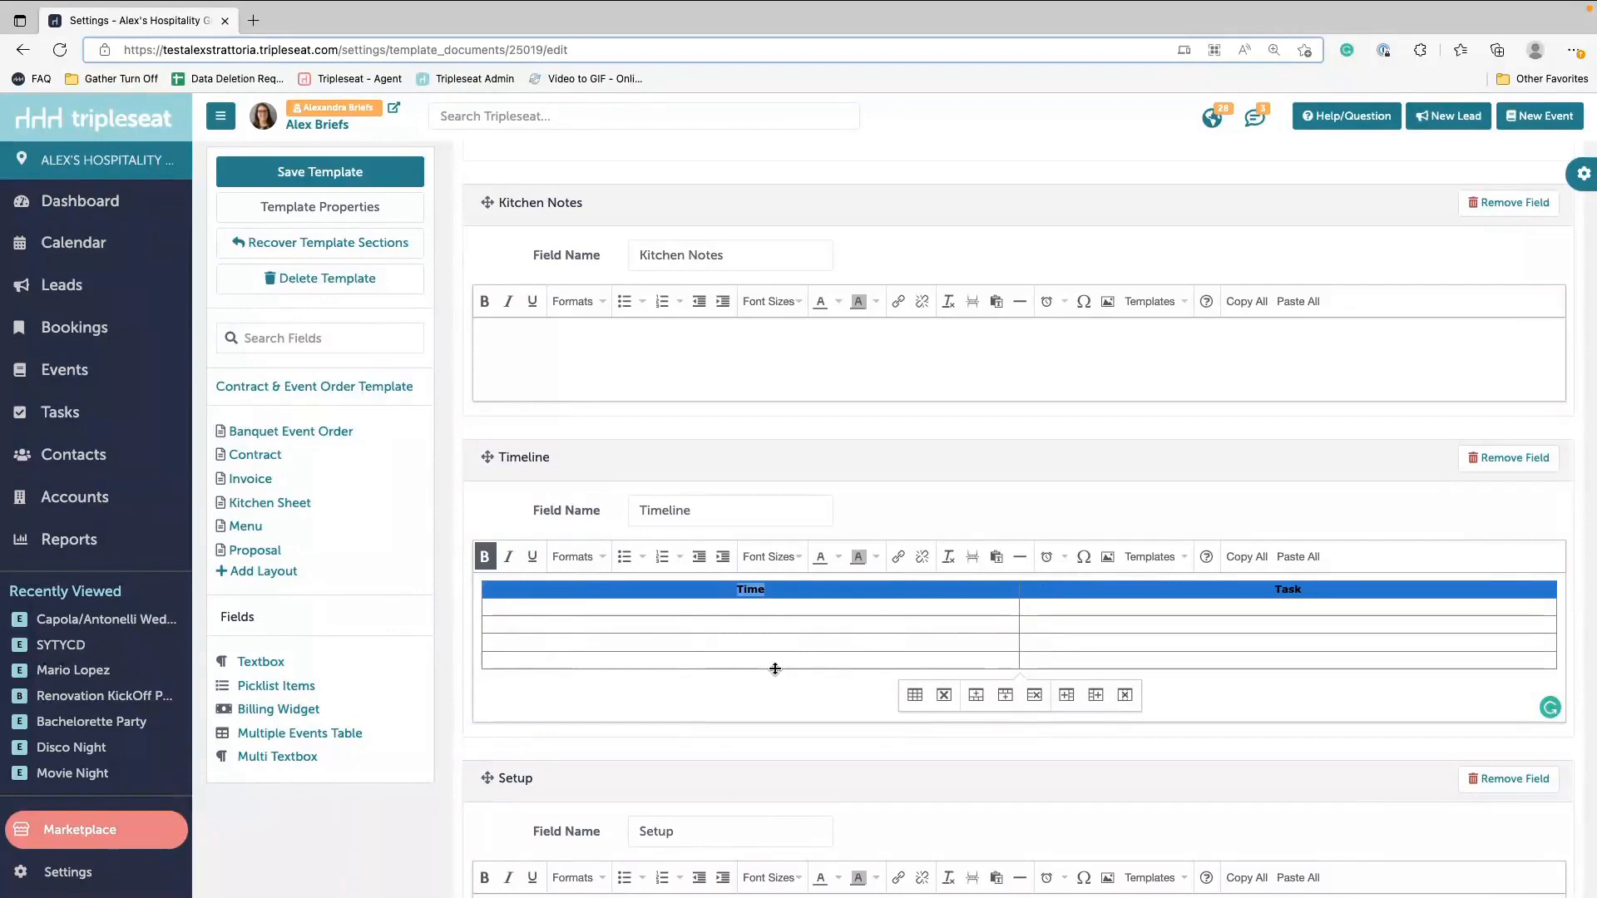
pyautogui.click(816, 657)
# Step: Add a billing item row named "Credit Card Transaction Fee" with an amount of 1% to the Billing Widget
pyautogui.scroll(-1, 777, 720)
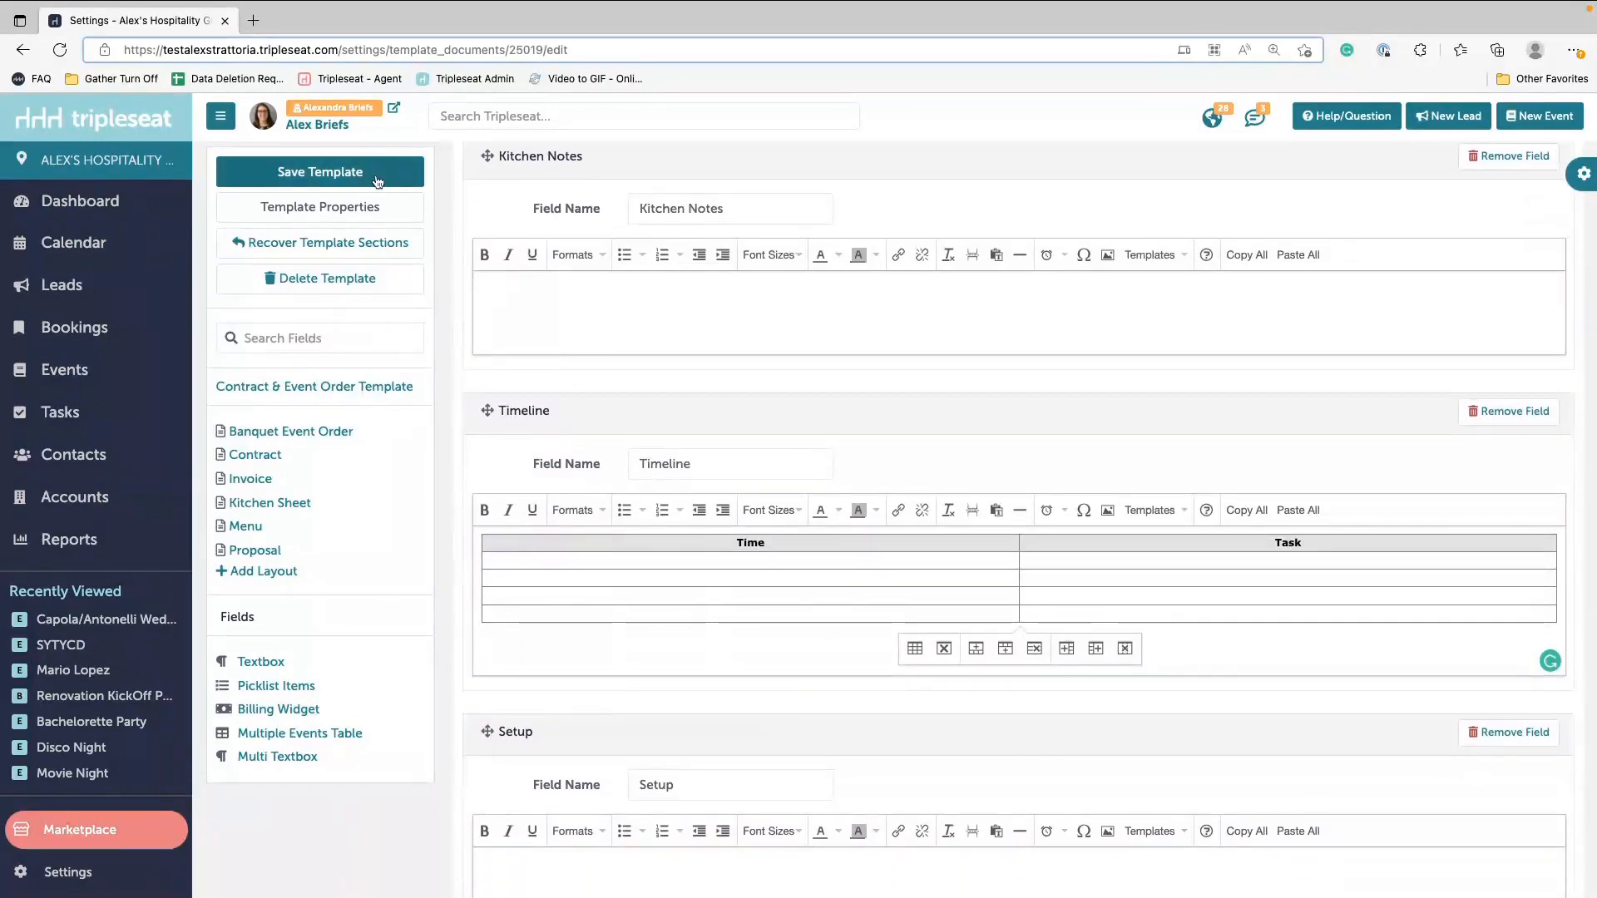
pyautogui.scroll(-3, 771, 488)
pyautogui.scroll(-10, 770, 488)
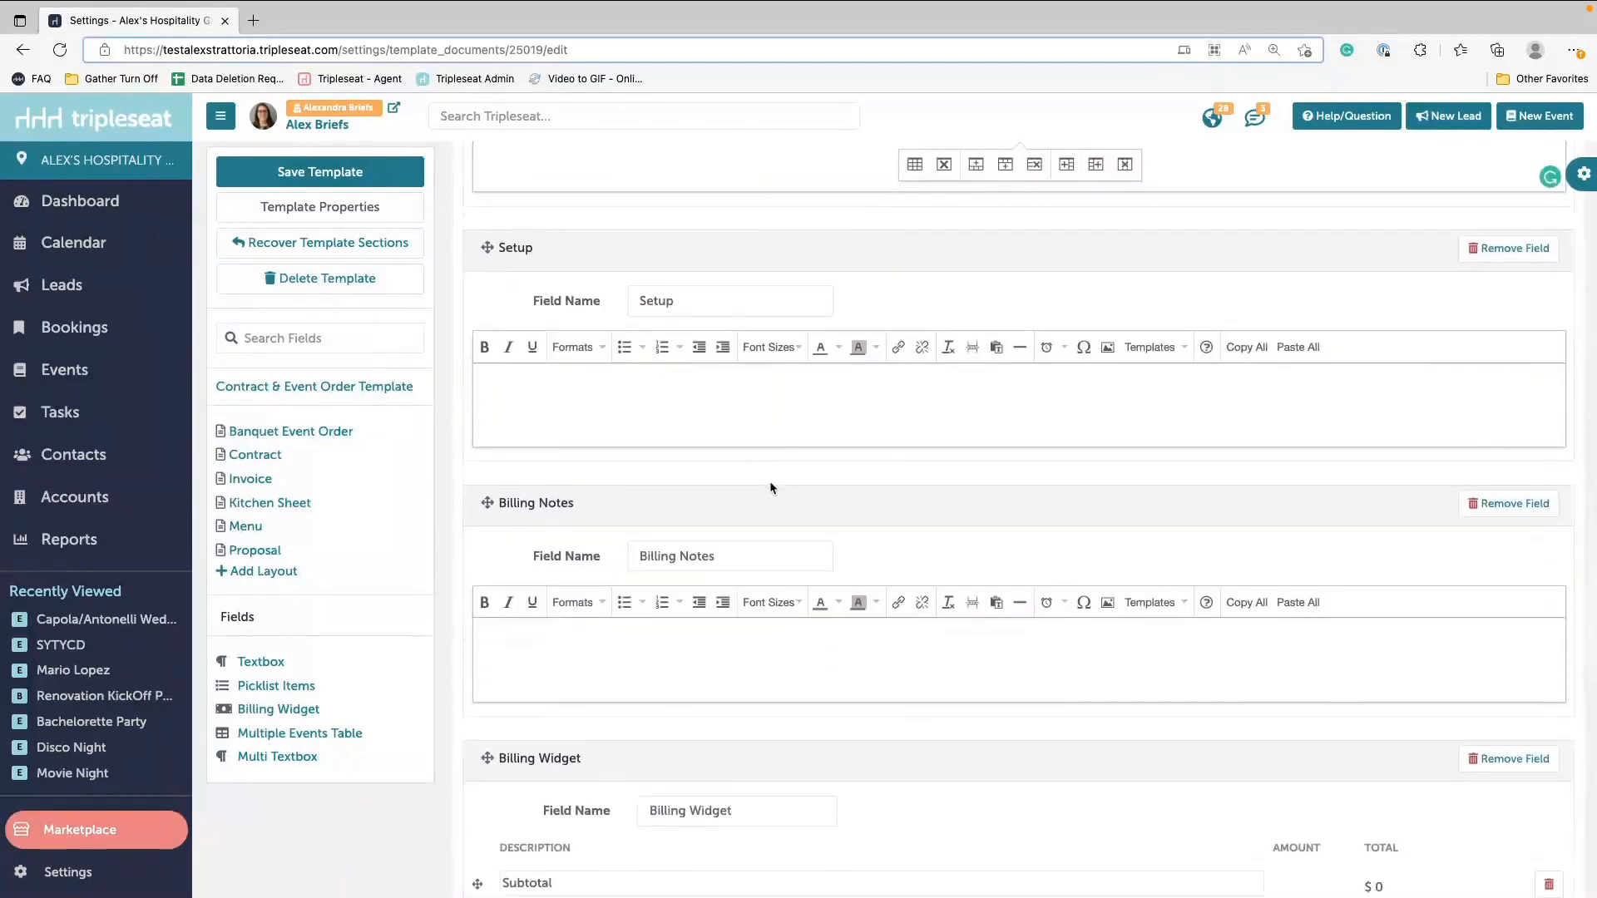
pyautogui.scroll(-4, 770, 483)
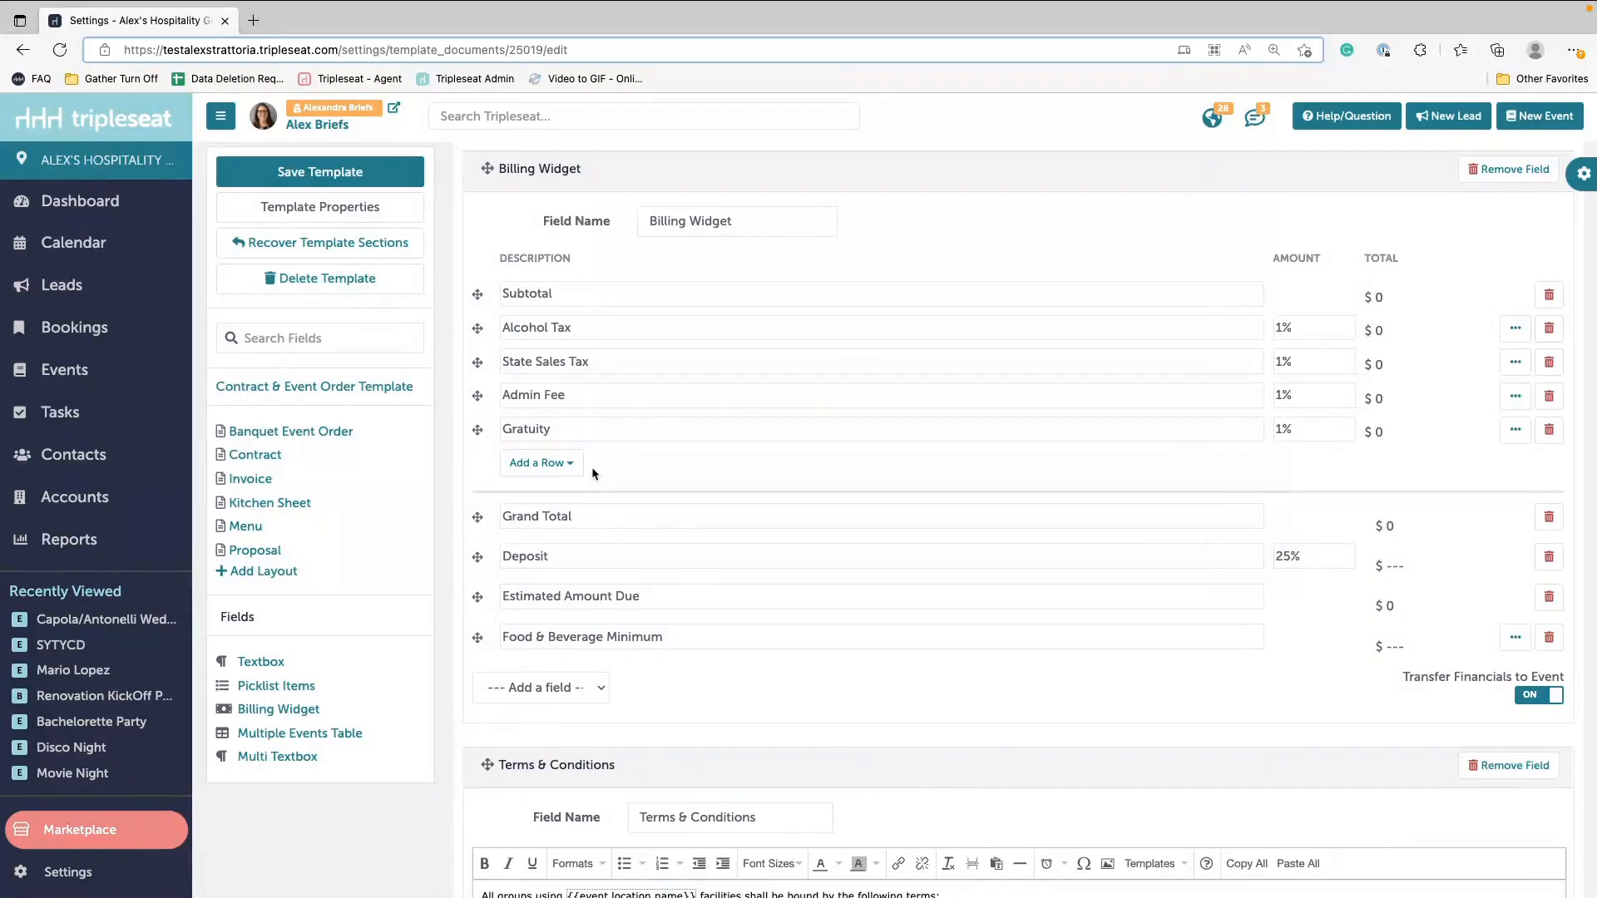
pyautogui.click(559, 462)
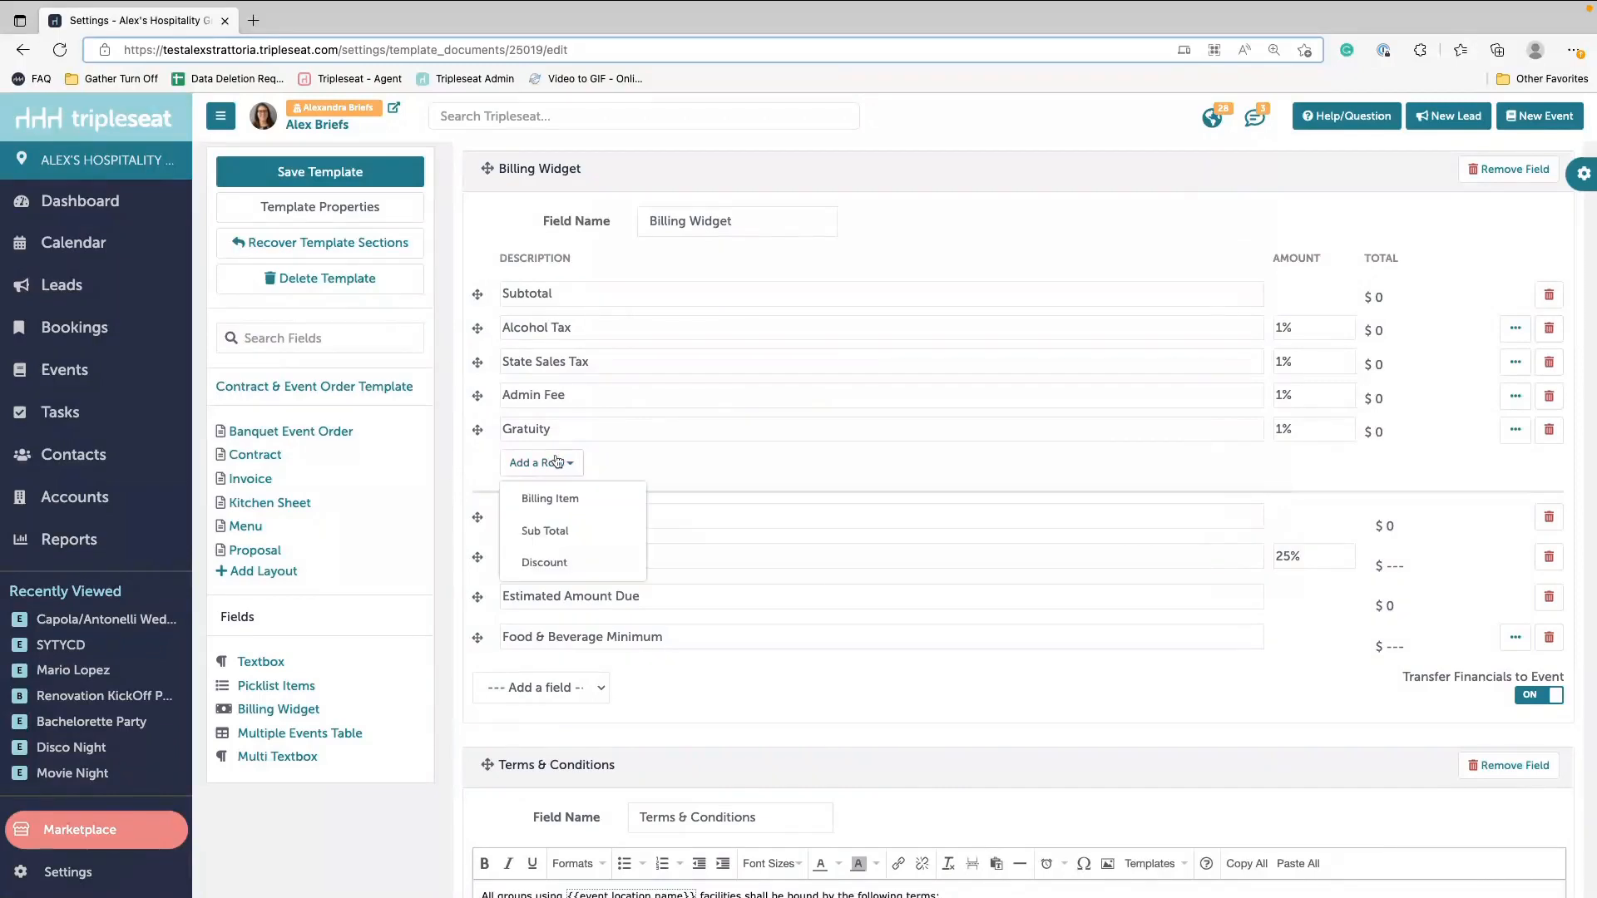
pyautogui.click(548, 499)
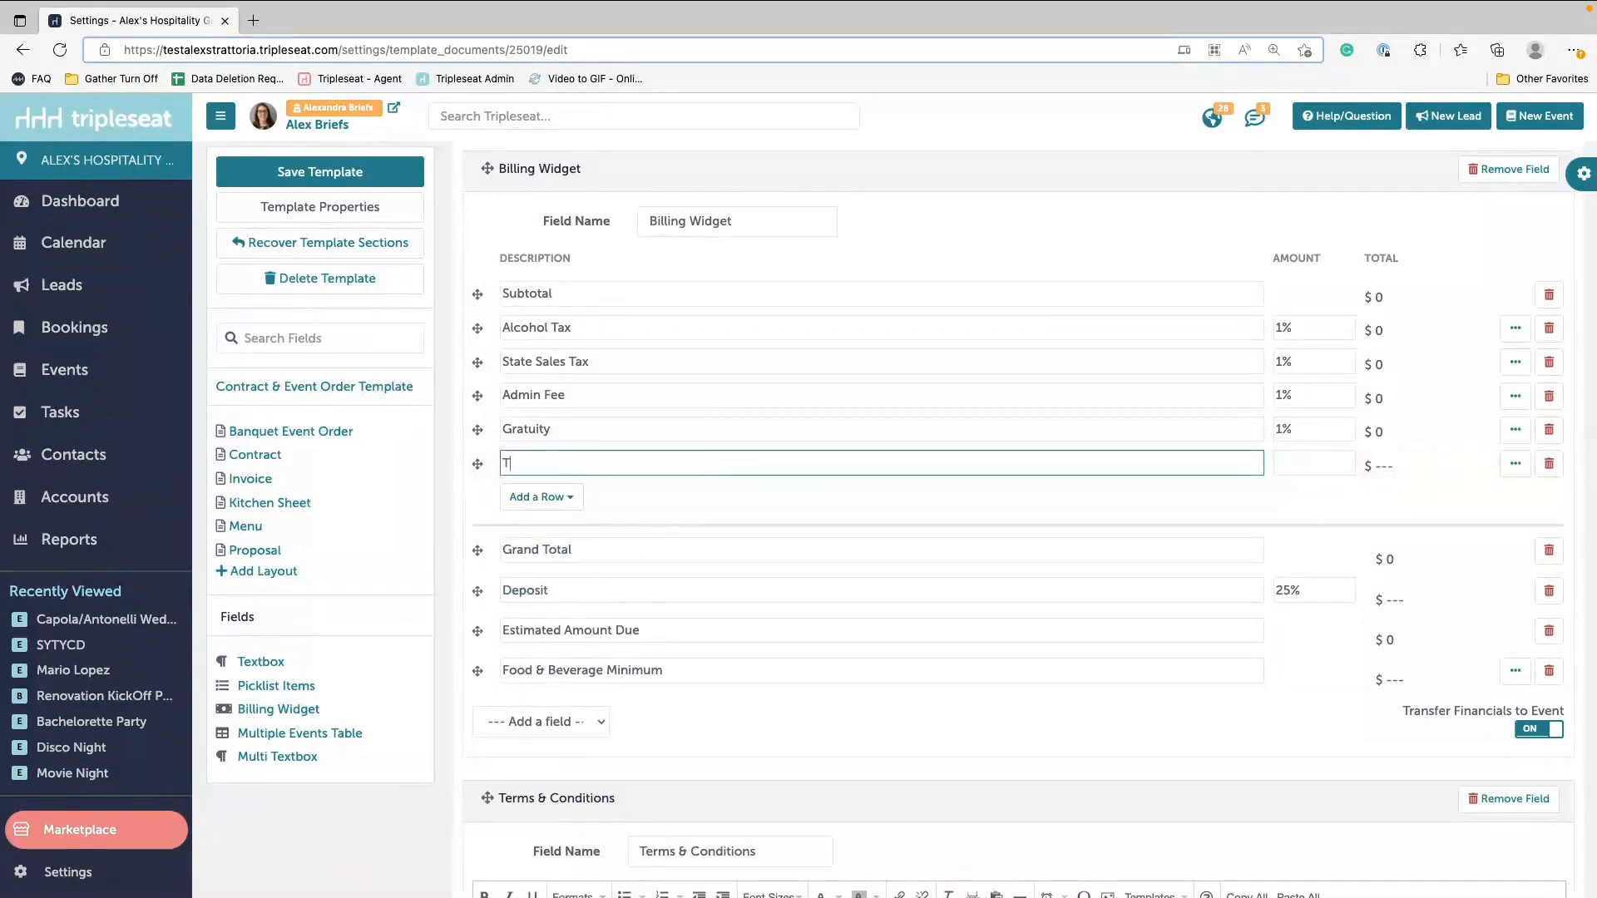
pyautogui.write('Credit Ca')
pyautogui.write('rd ')
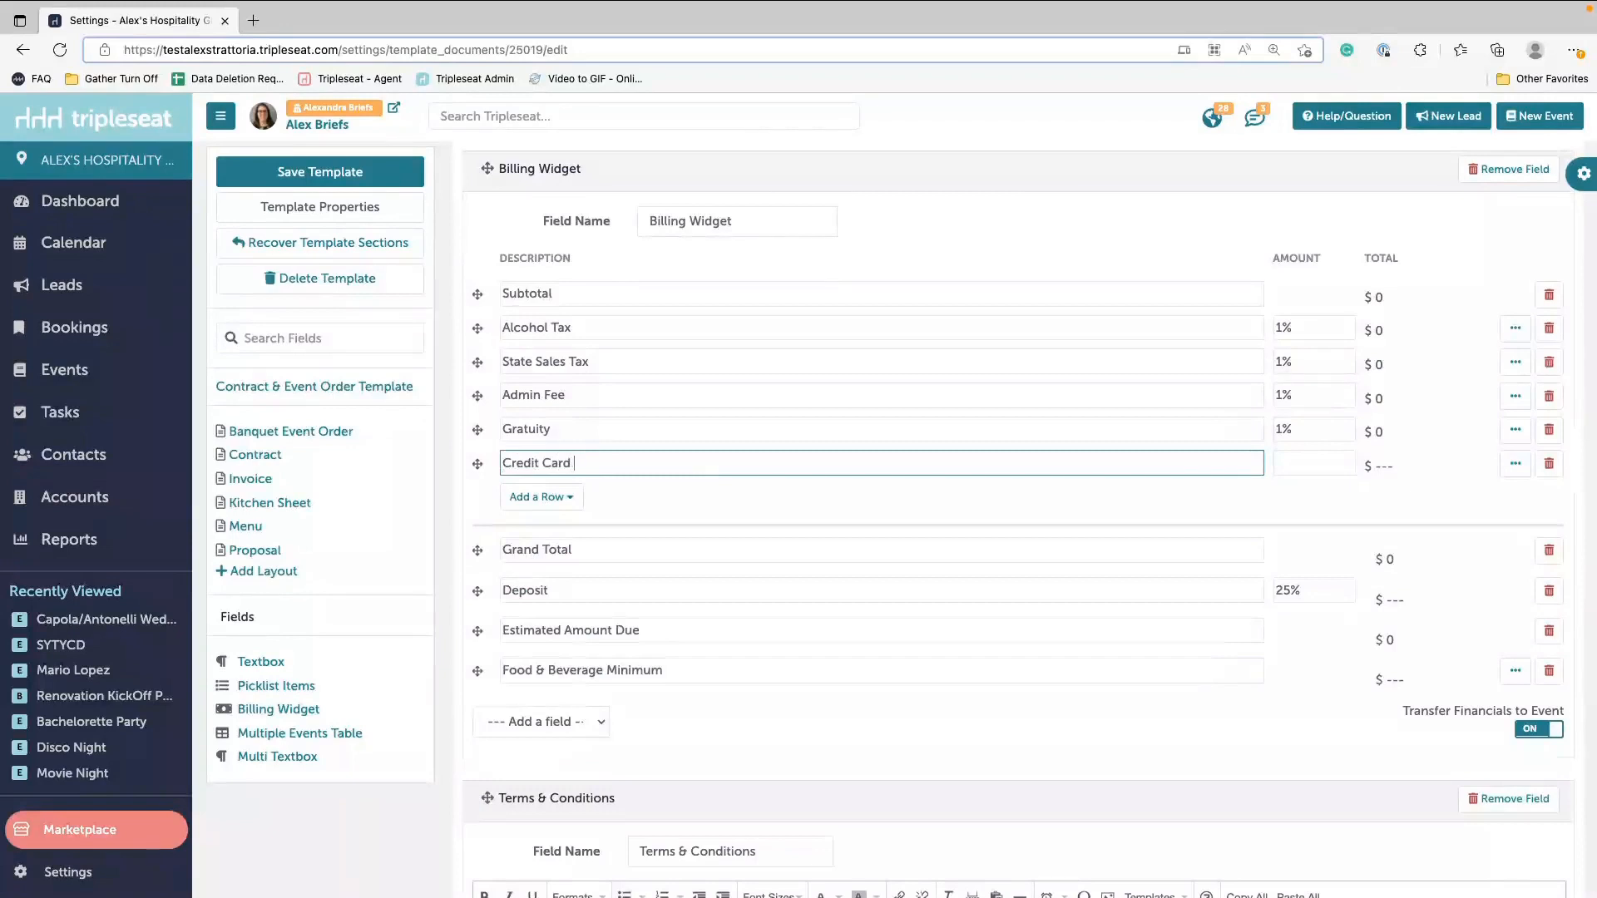
pyautogui.write('Transaction Fee')
pyautogui.click(1318, 460)
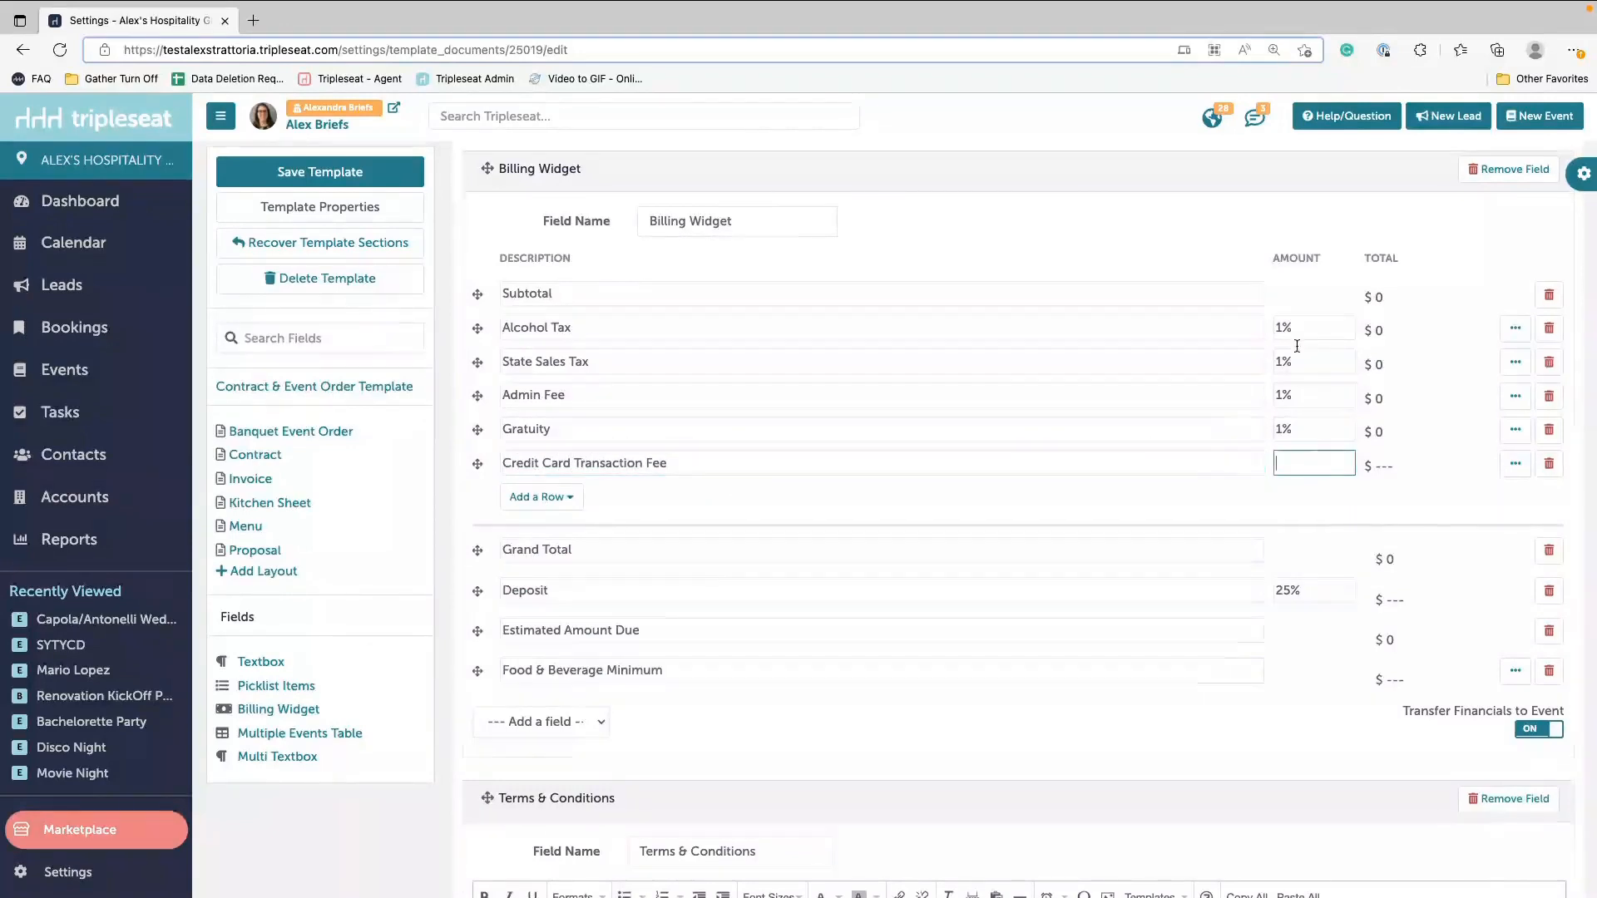
pyautogui.write('1%')
# Step: Apply the new fee row to the Credit Card Transaction Fee billing detail, including totals from Admin Fee, Alcohol Tax, Gratuity and Sales Tax
pyautogui.click(1510, 464)
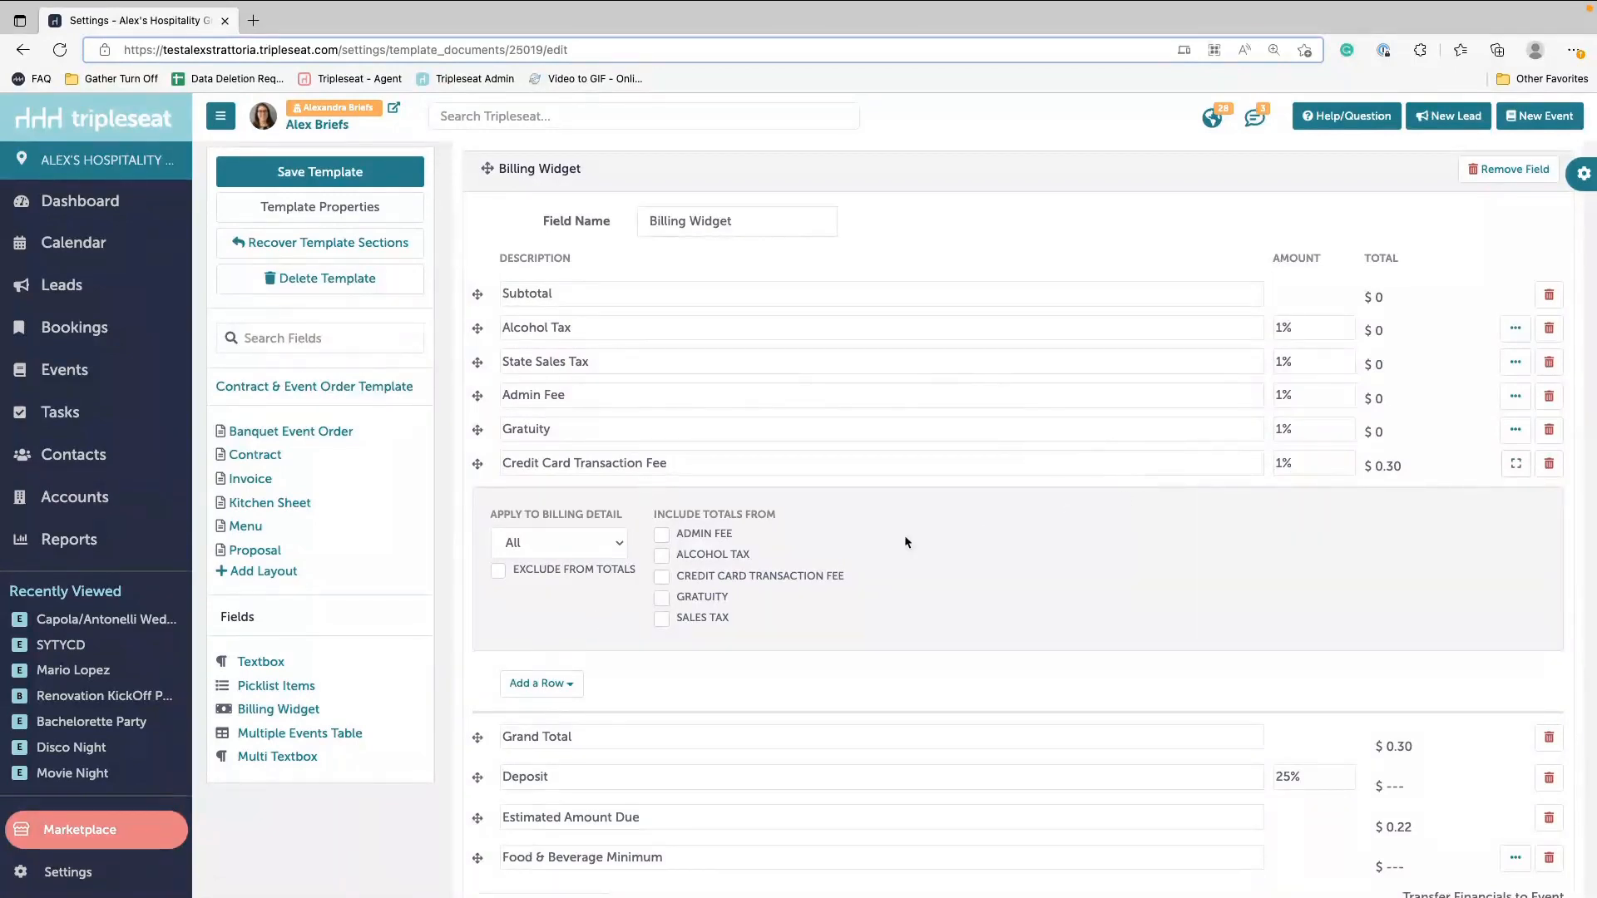
pyautogui.click(1507, 469)
pyautogui.click(1507, 470)
pyautogui.moveTo(487, 514); pyautogui.dragTo(622, 515)
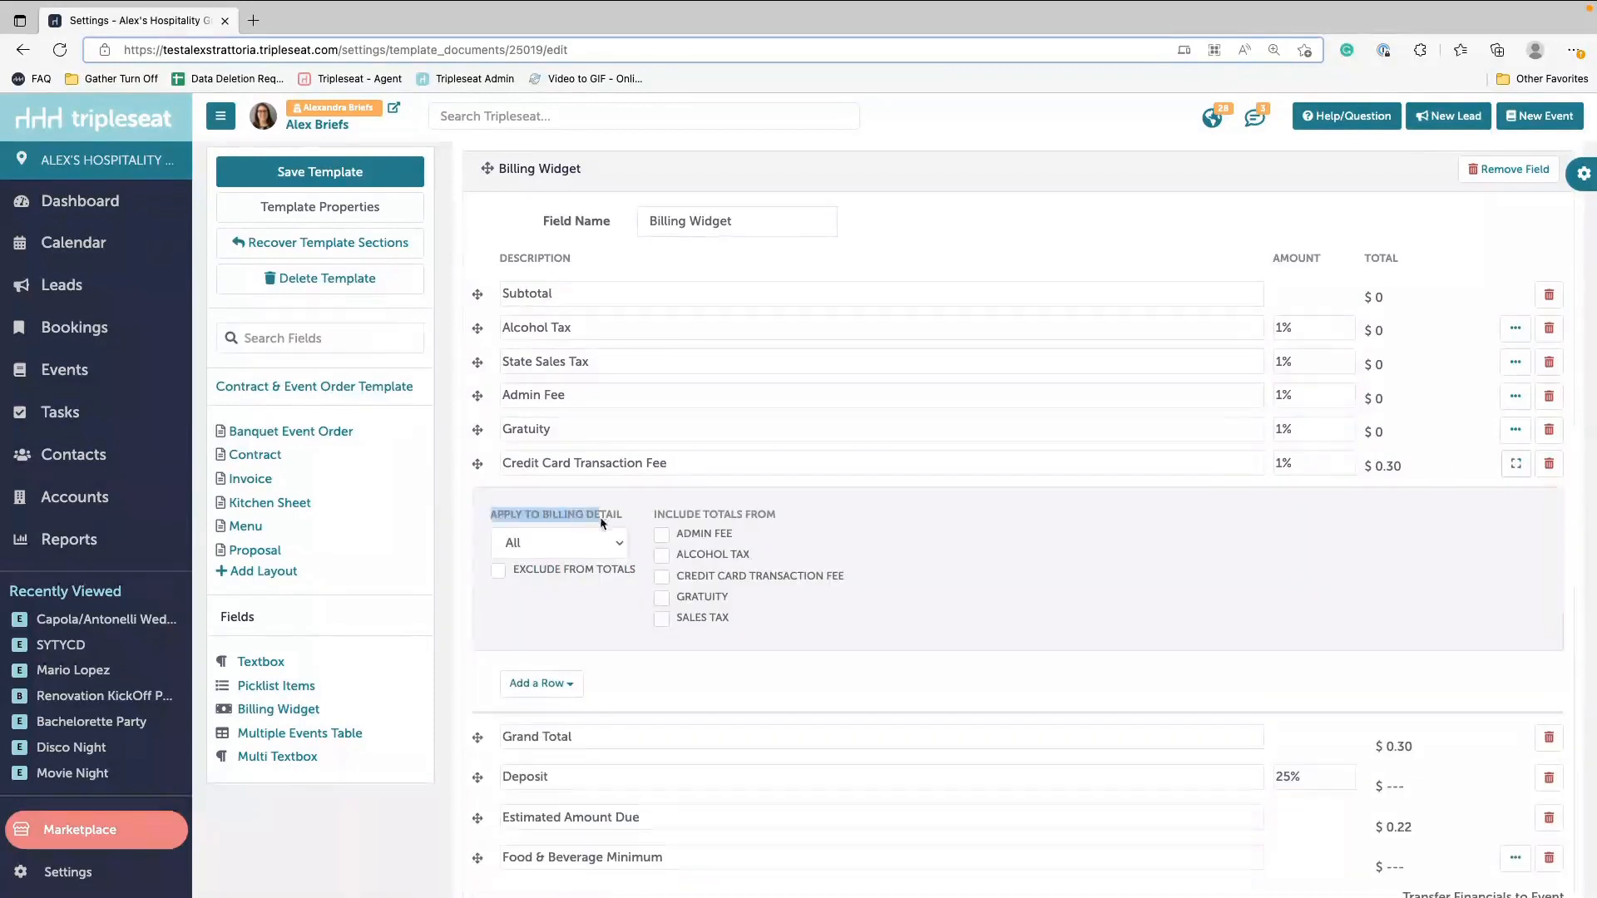
pyautogui.click(572, 552)
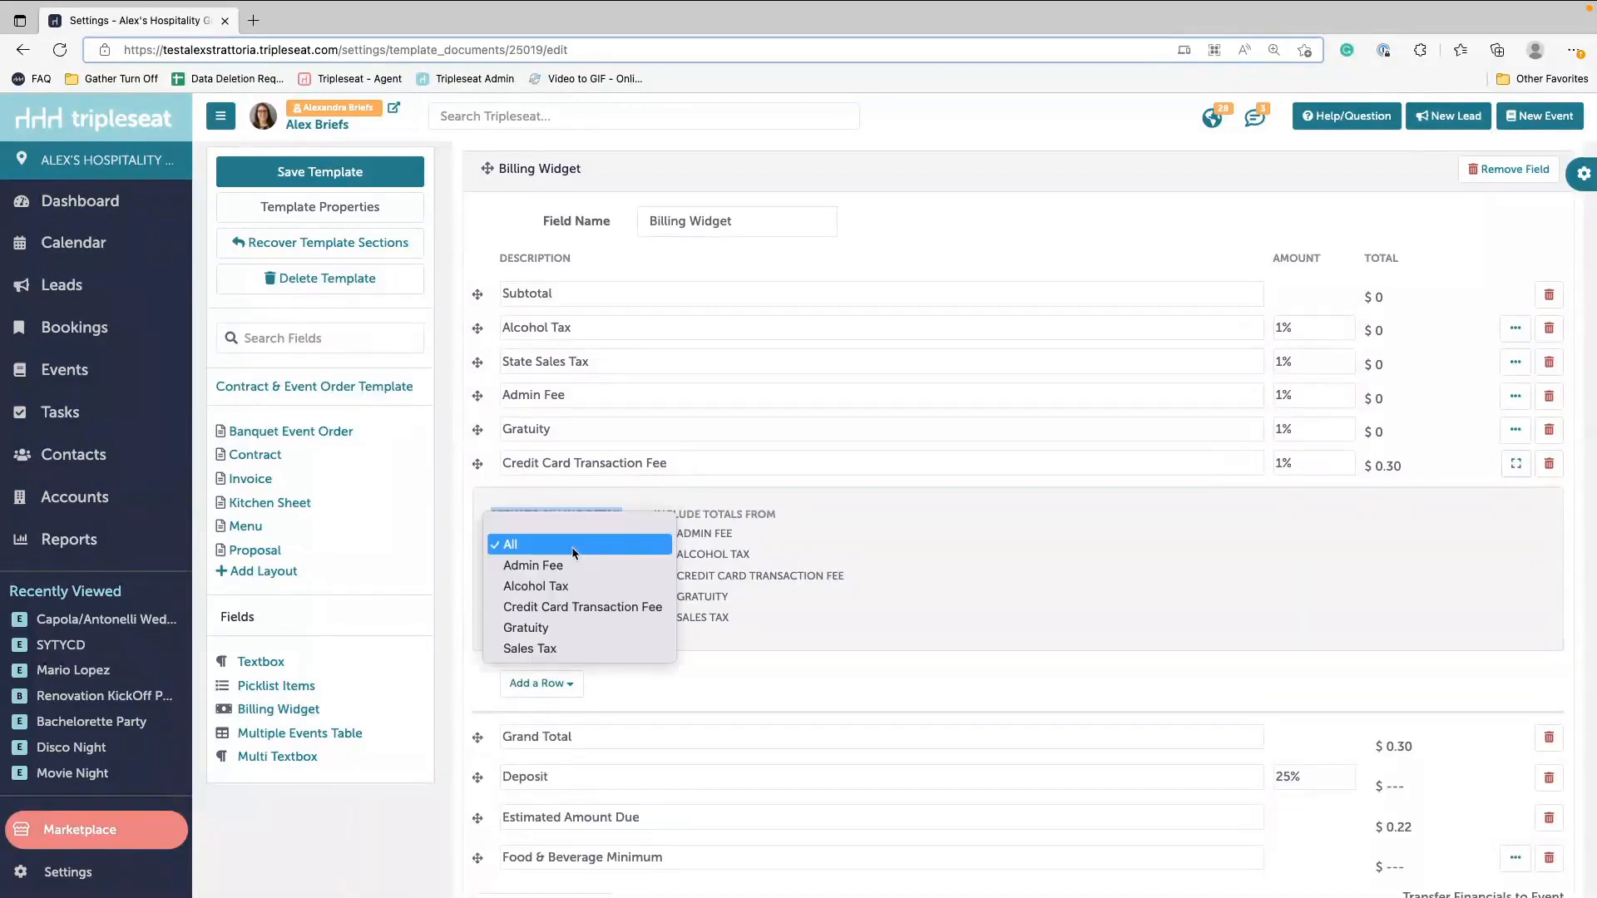
pyautogui.click(547, 608)
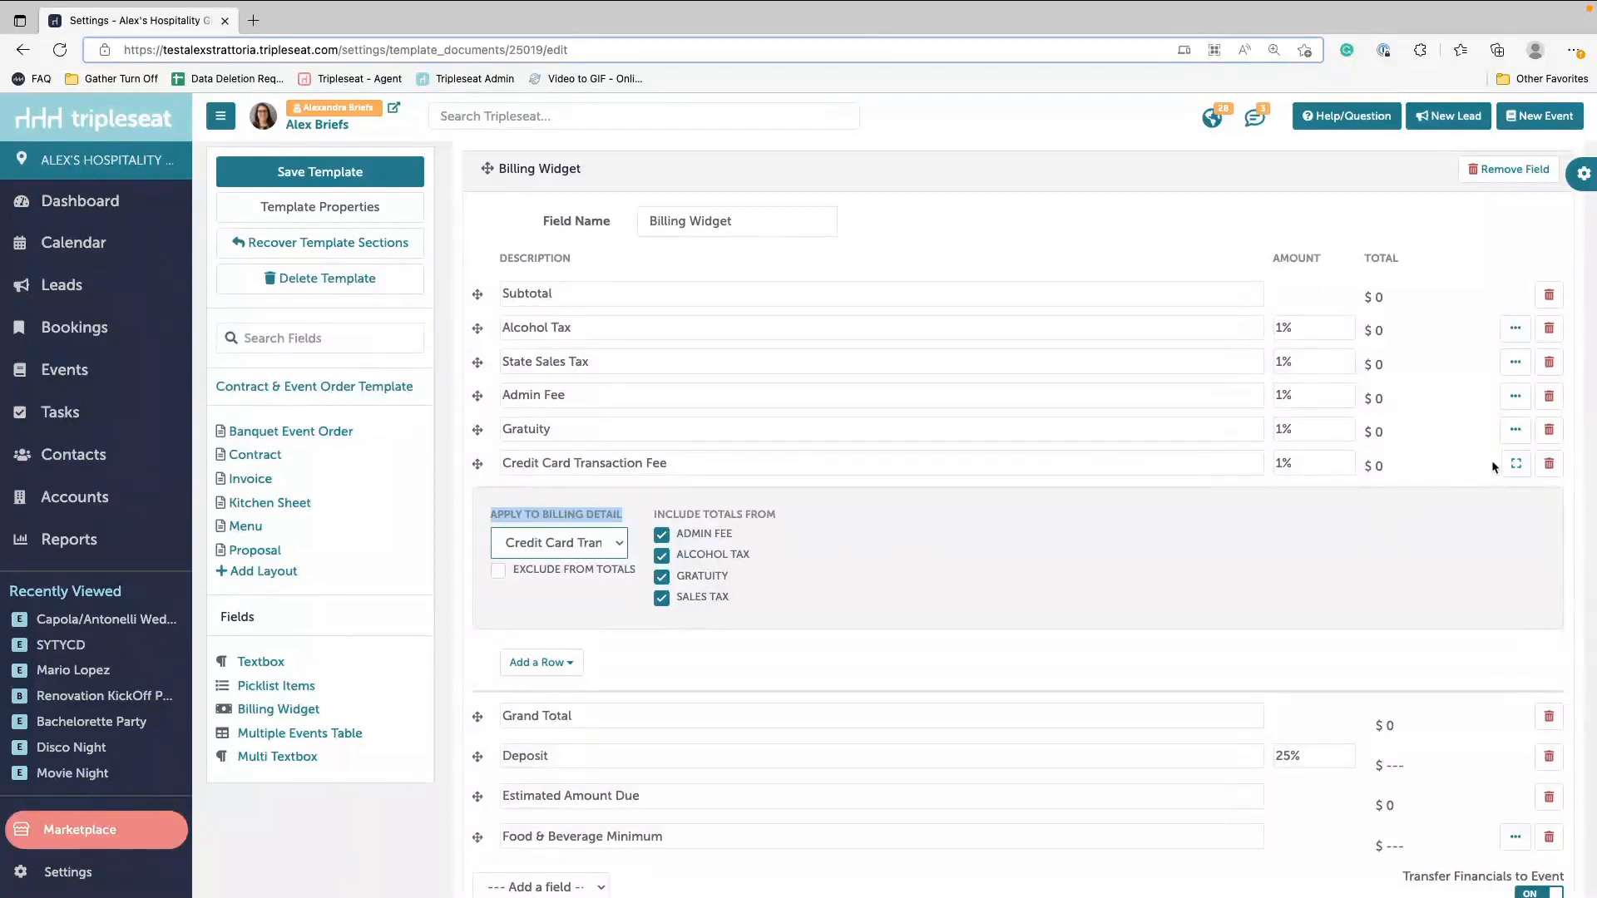
pyautogui.click(1516, 463)
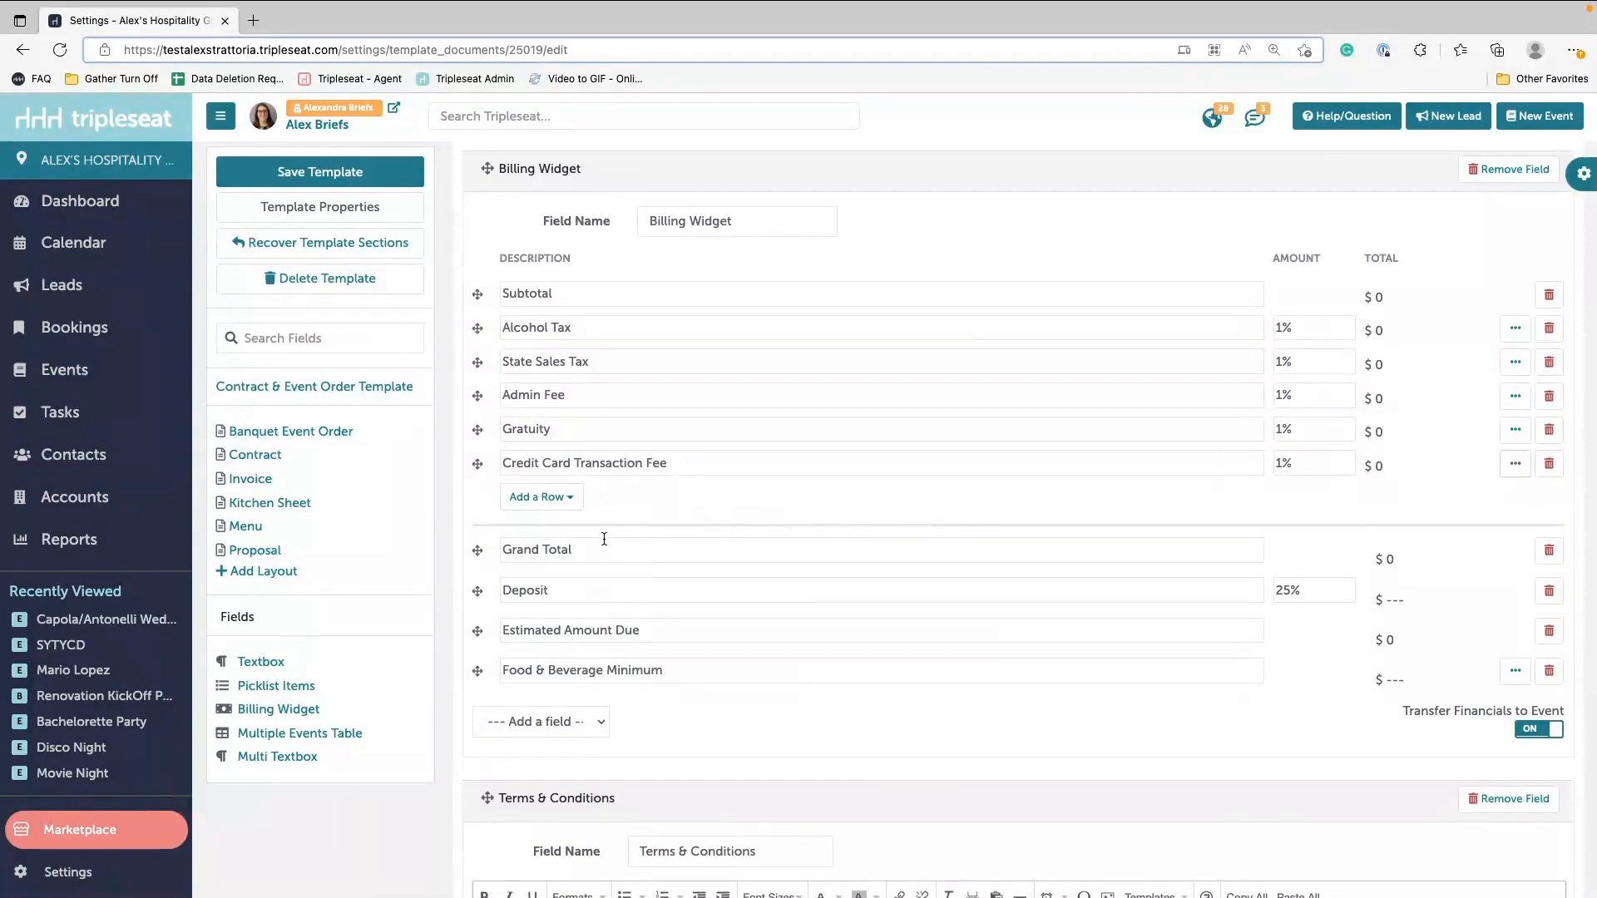
# Step: Add the Room Rental base field below Food & Beverage Minimum in the Billing Widget
pyautogui.scroll(-1, 604, 539)
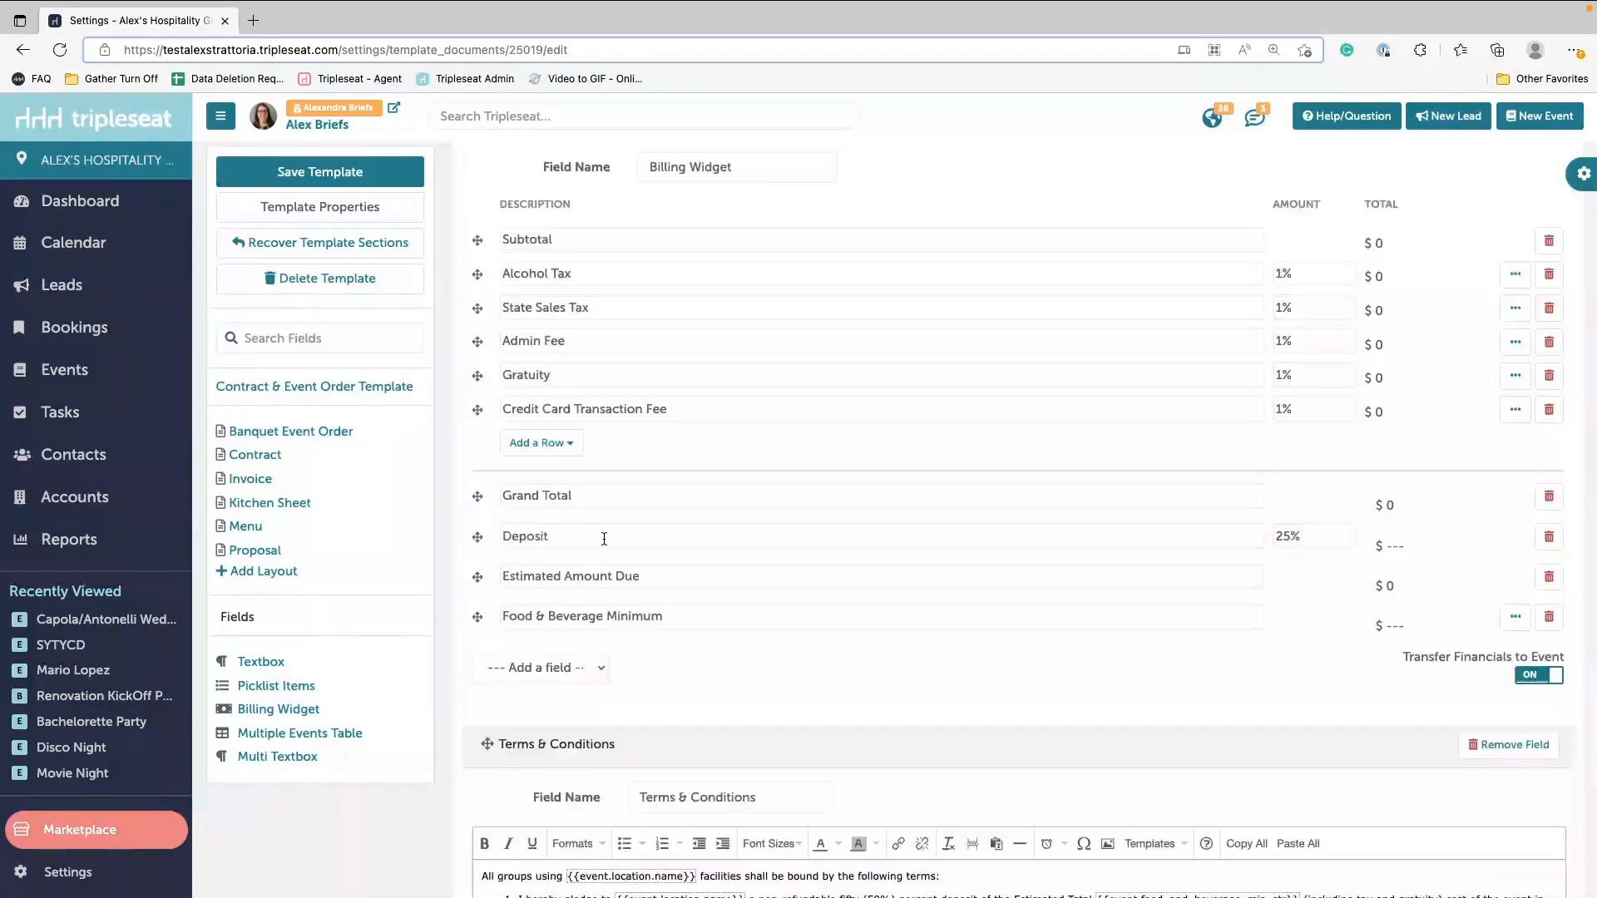
pyautogui.scroll(-1, 604, 539)
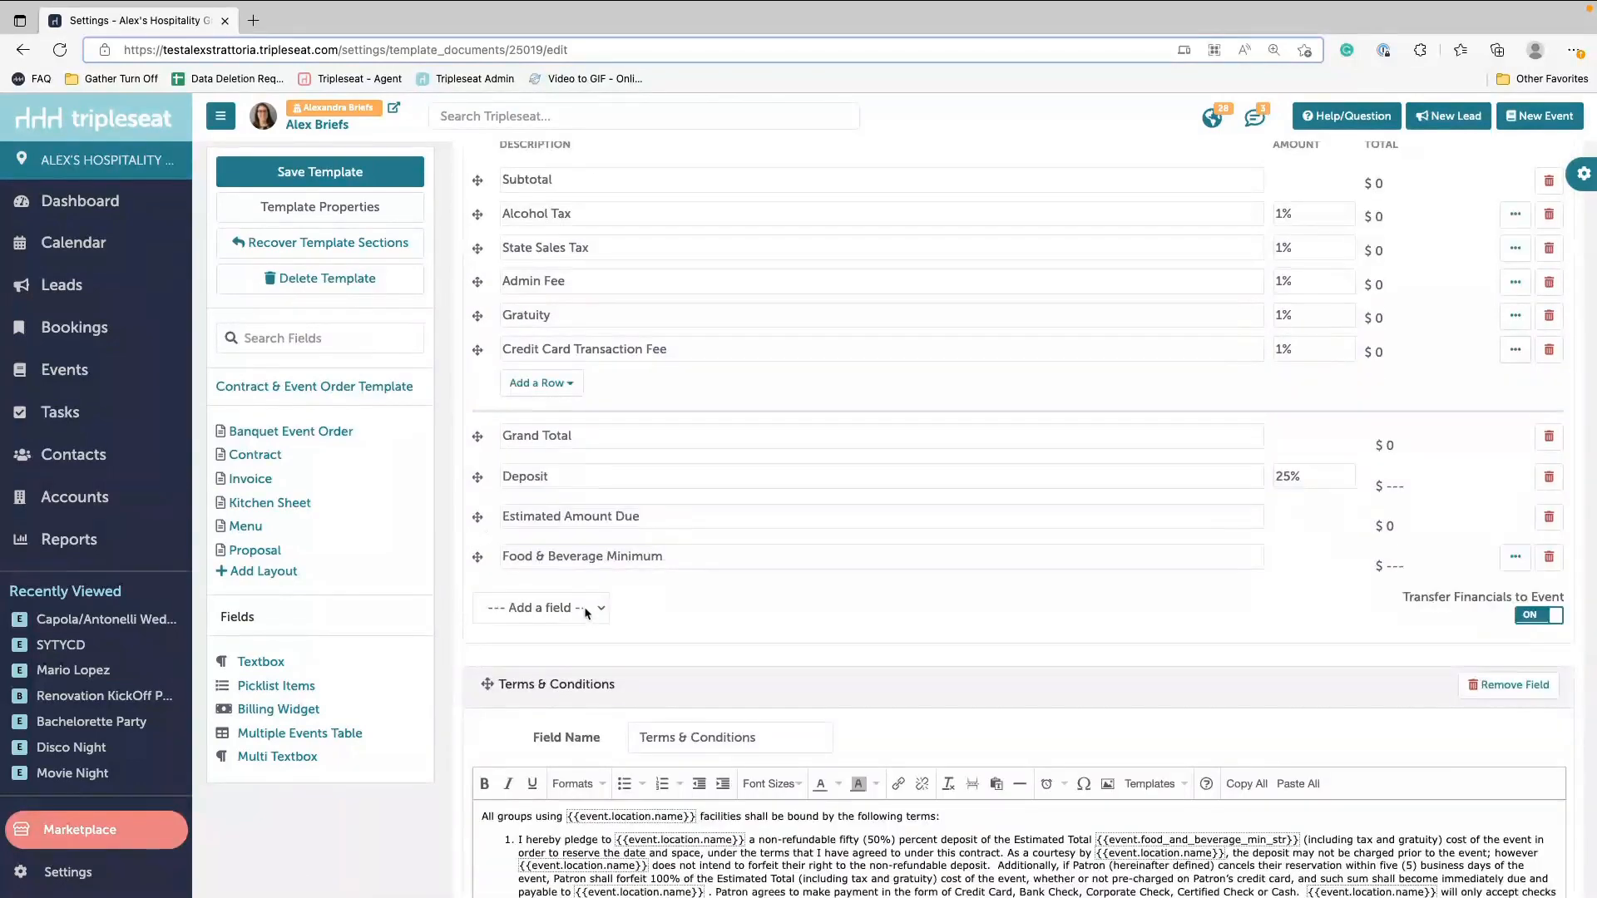
pyautogui.scroll(2, 522, 615)
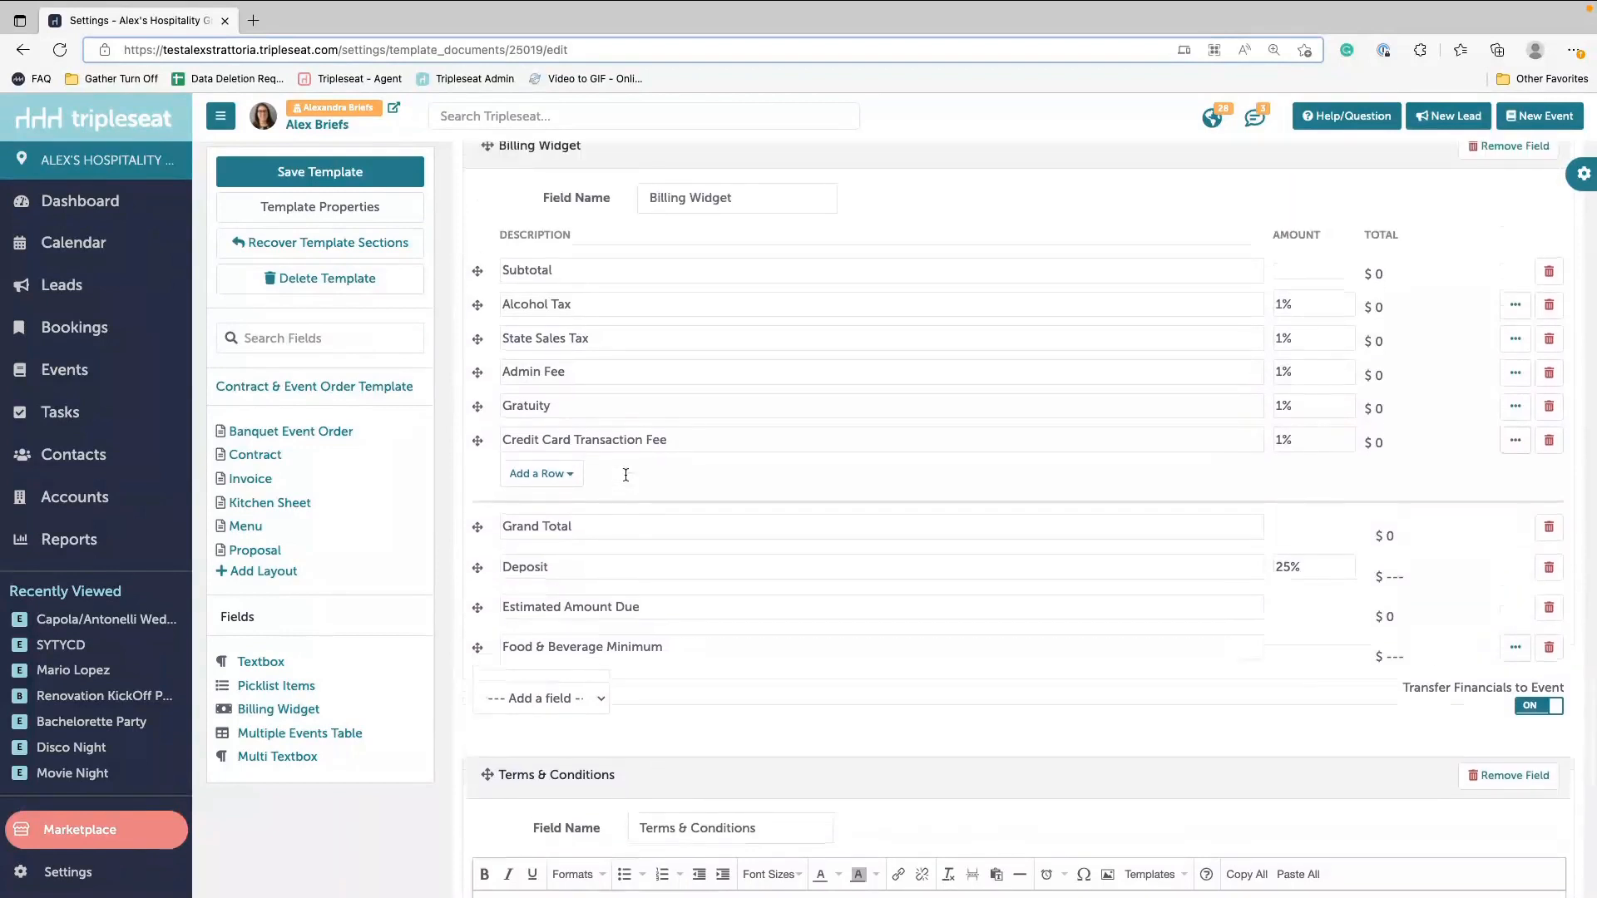
pyautogui.click(545, 699)
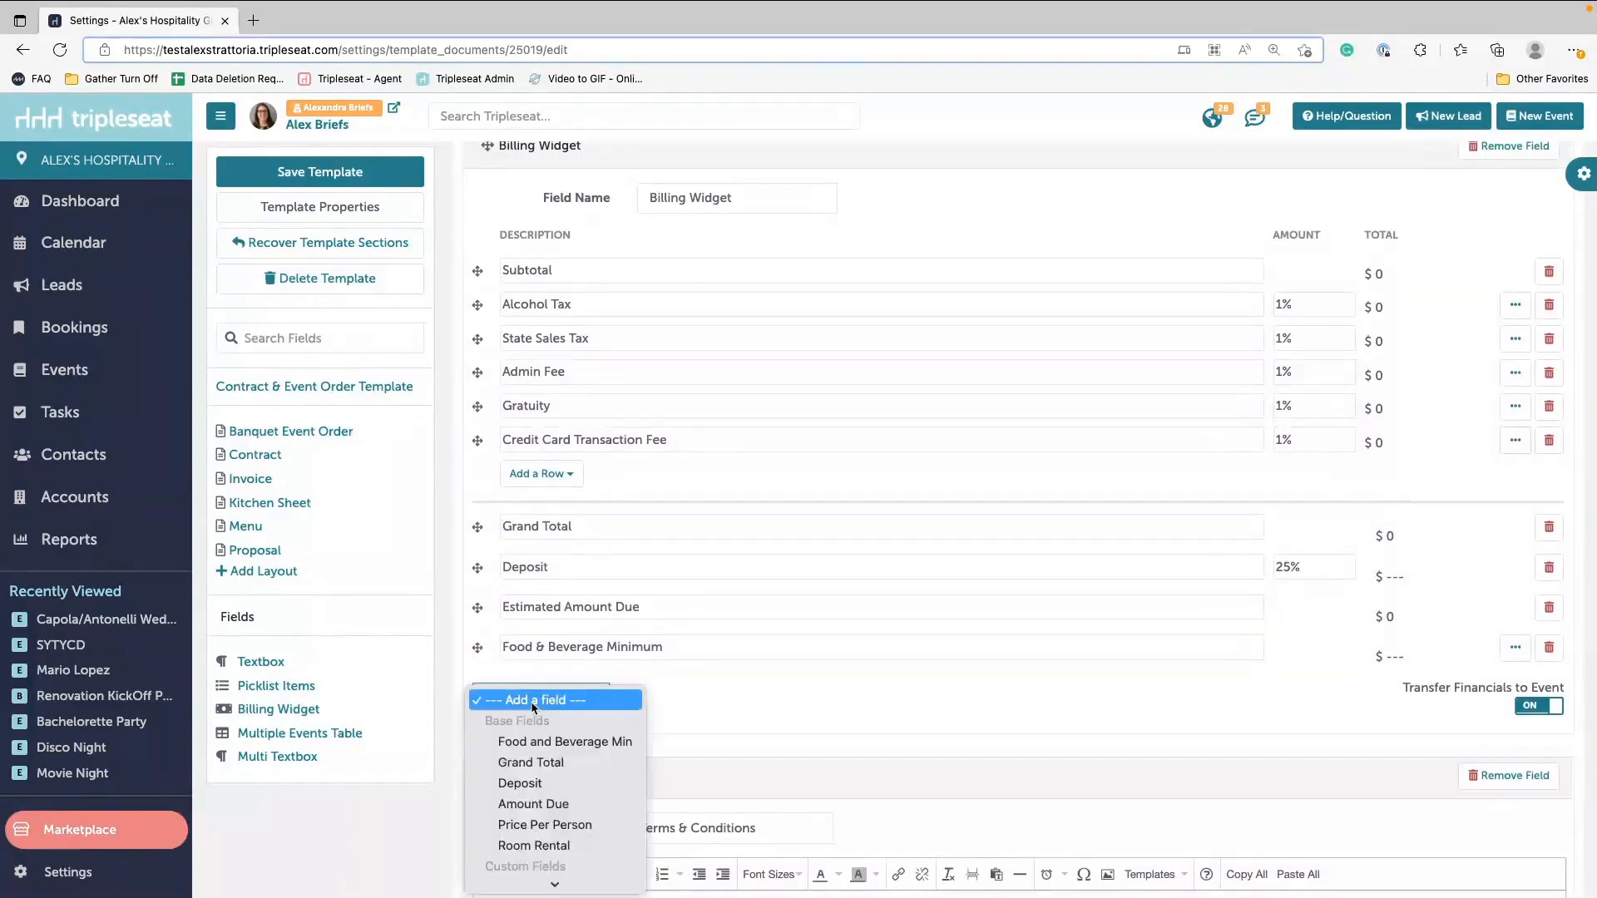
pyautogui.click(531, 846)
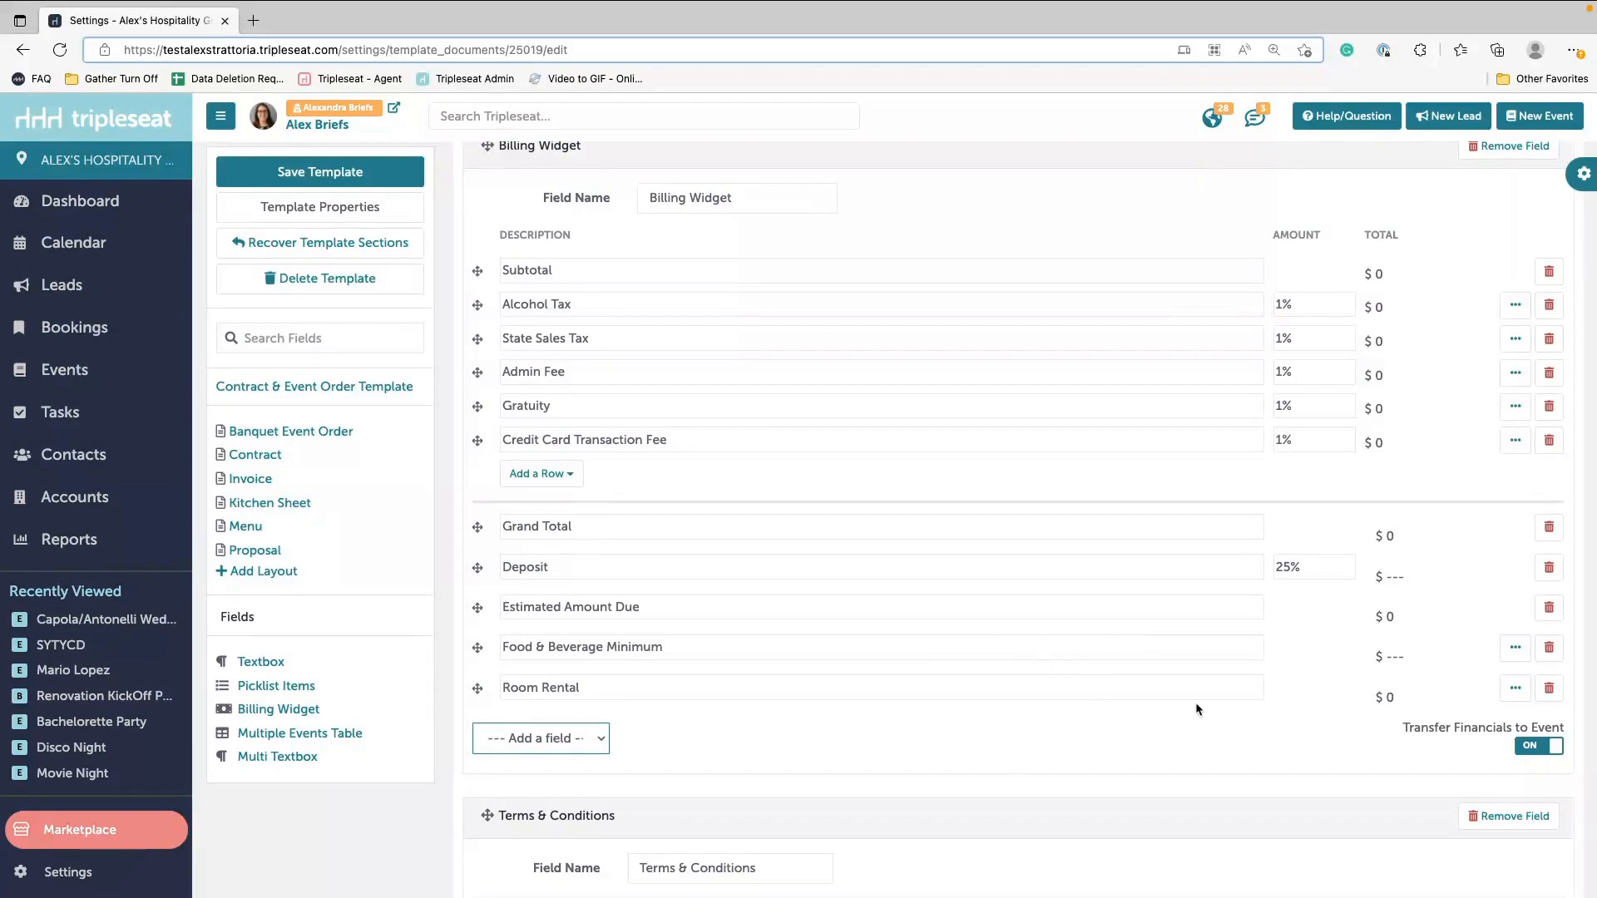
pyautogui.click(506, 689)
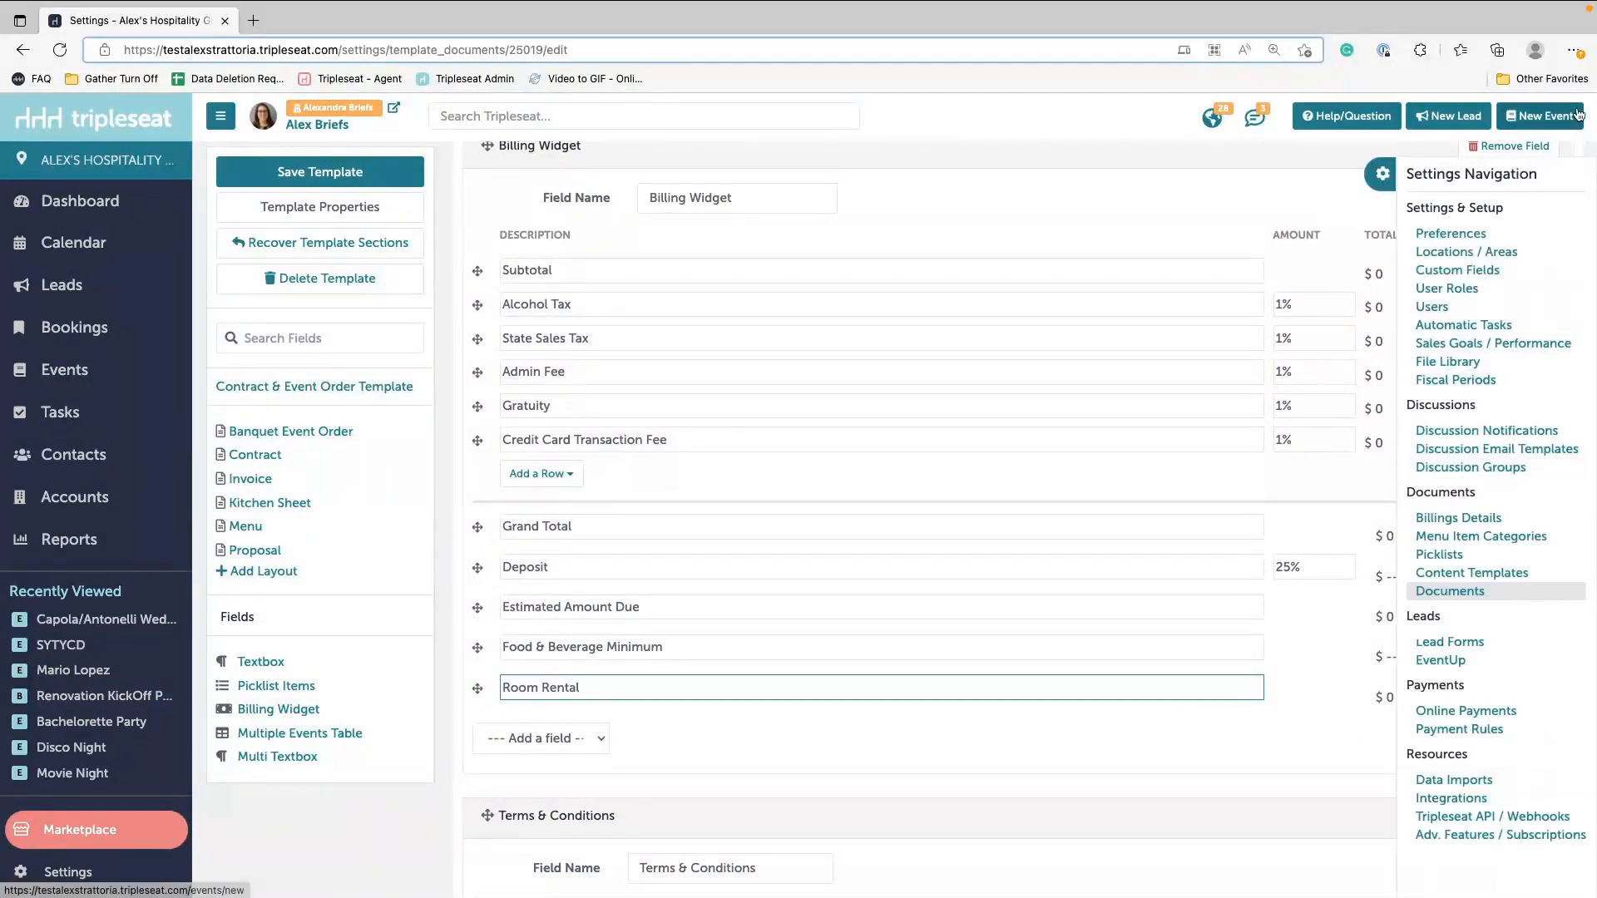
# Step: Open a new event form in a separate browser tab and go to its Financials section
pyautogui.middleClick(1542, 116)
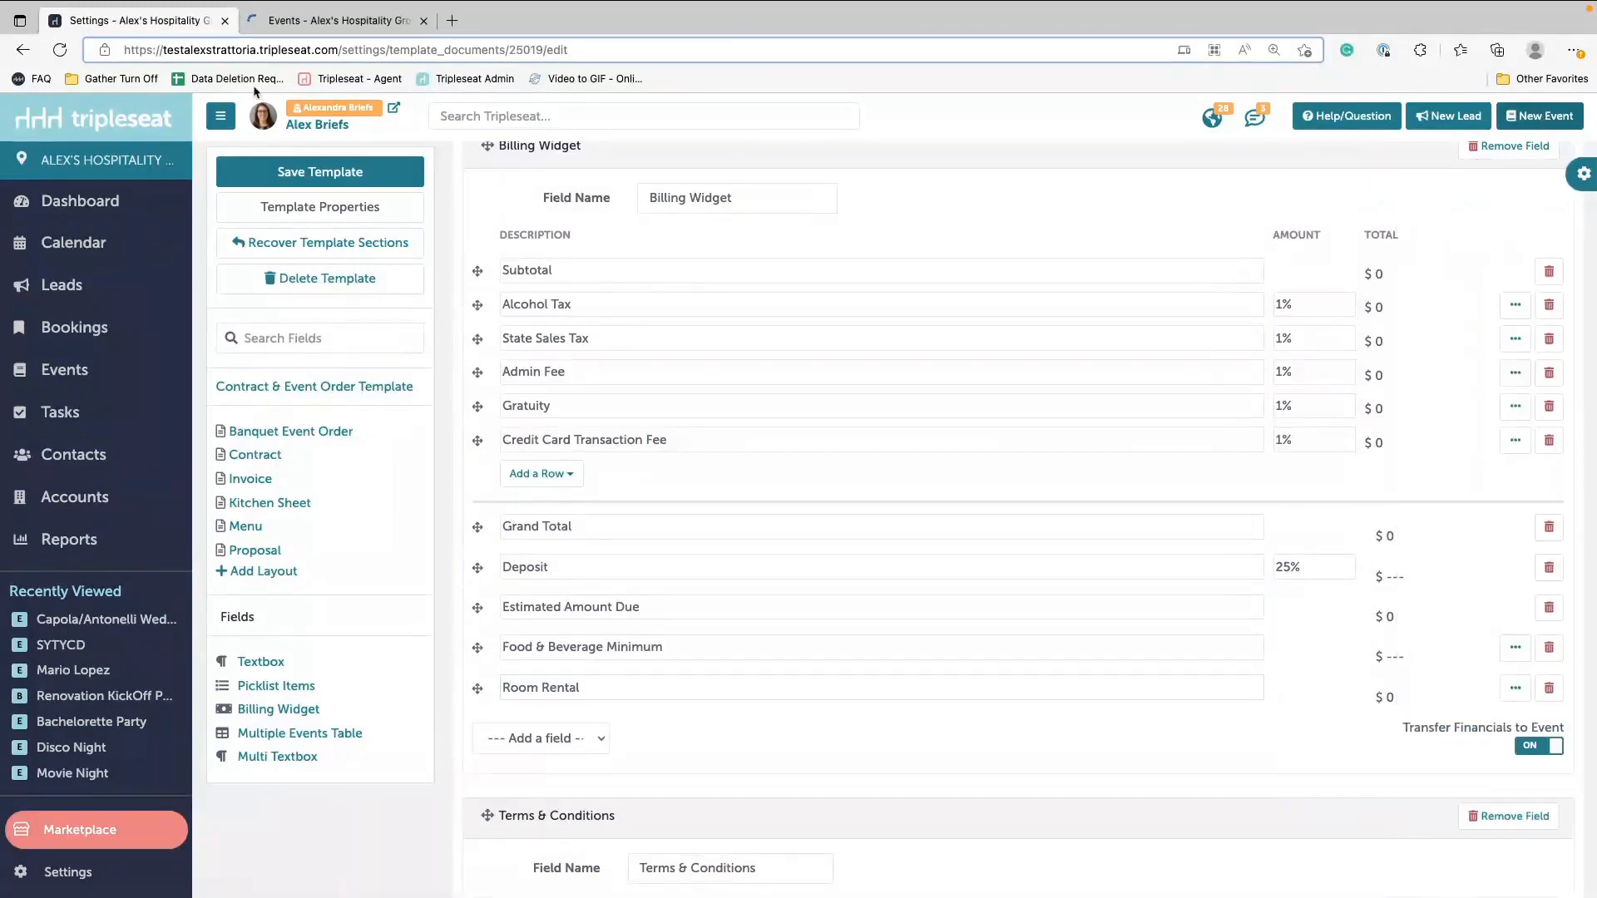
pyautogui.click(295, 23)
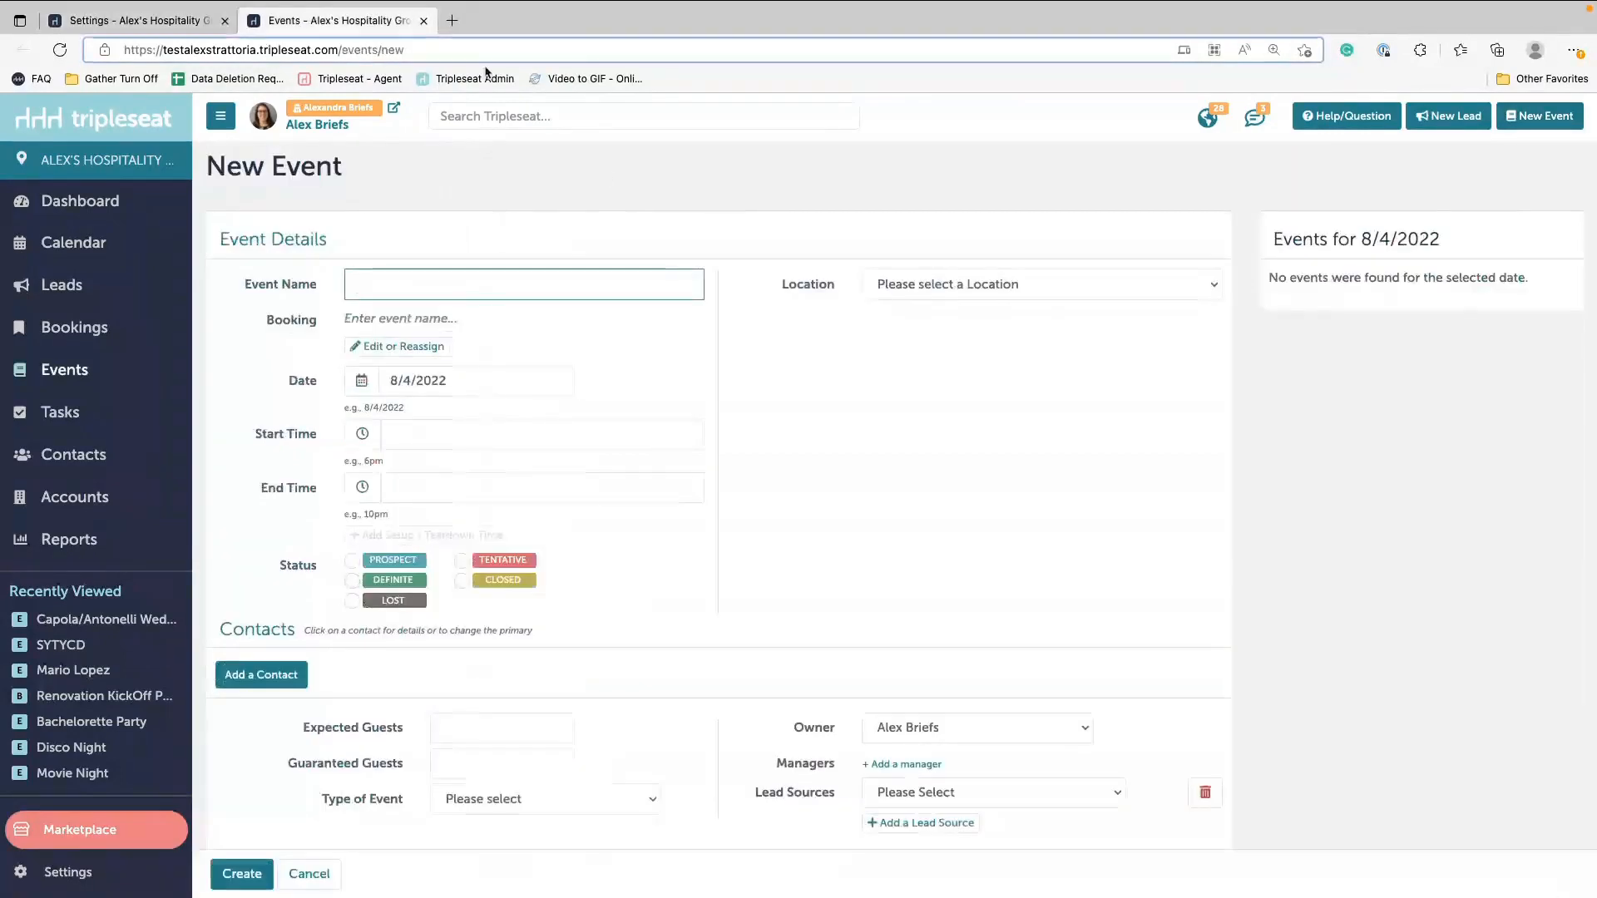
pyautogui.scroll(-2, 511, 469)
pyautogui.scroll(-2, 512, 474)
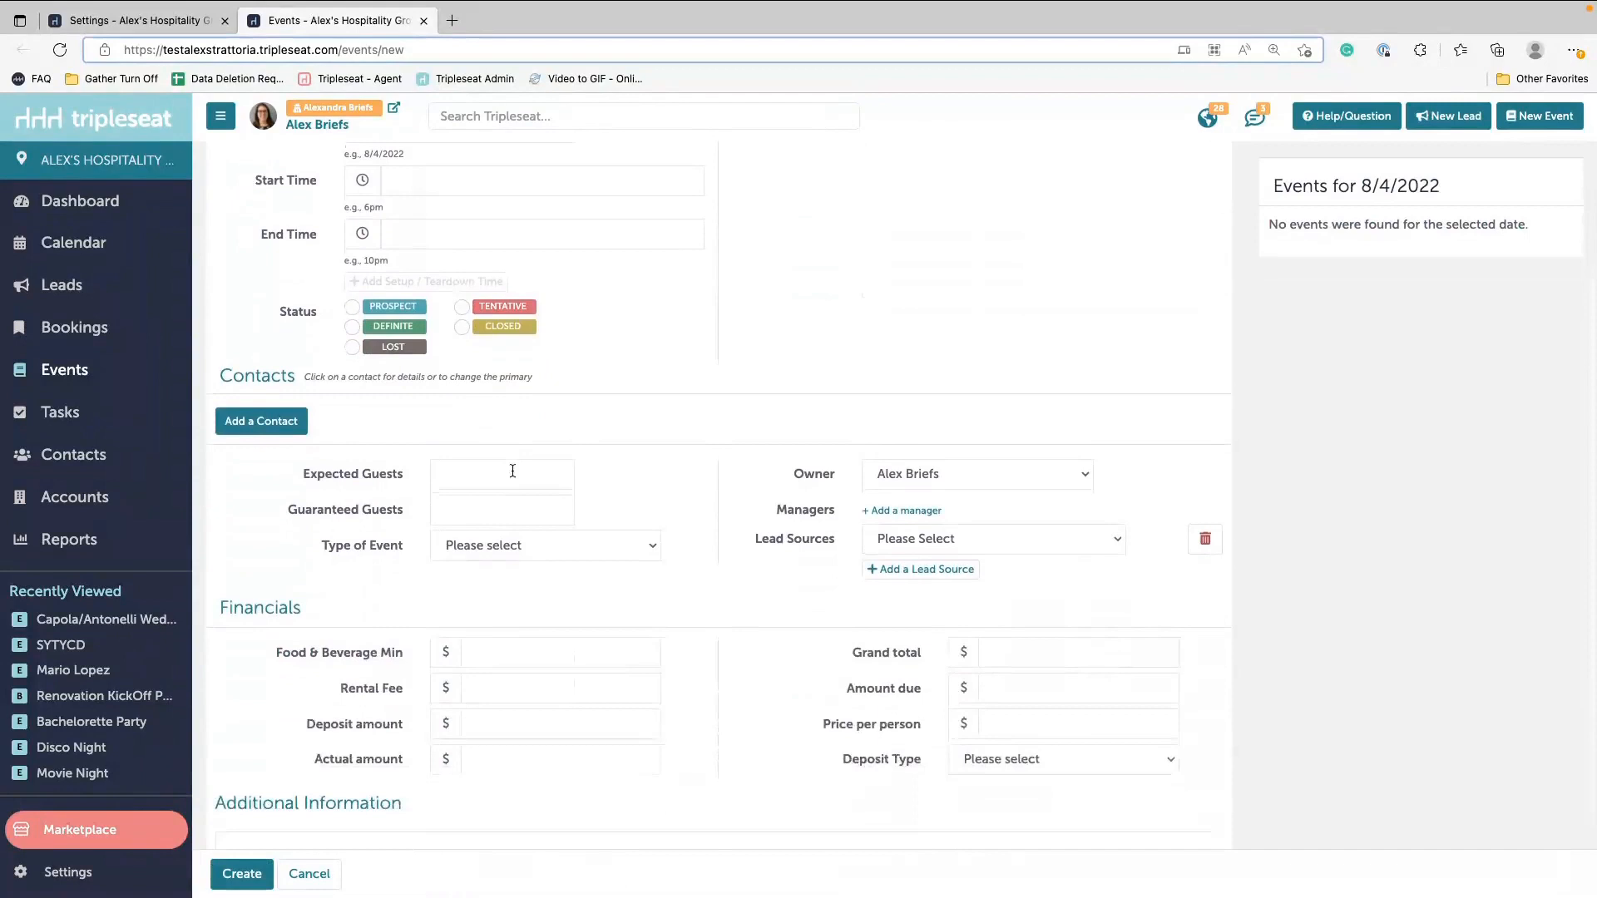
# Step: Enter 500 as the new event's Rental Fee and return to the template settings in the other tab
pyautogui.moveTo(350, 690); pyautogui.dragTo(403, 692)
pyautogui.click(513, 695)
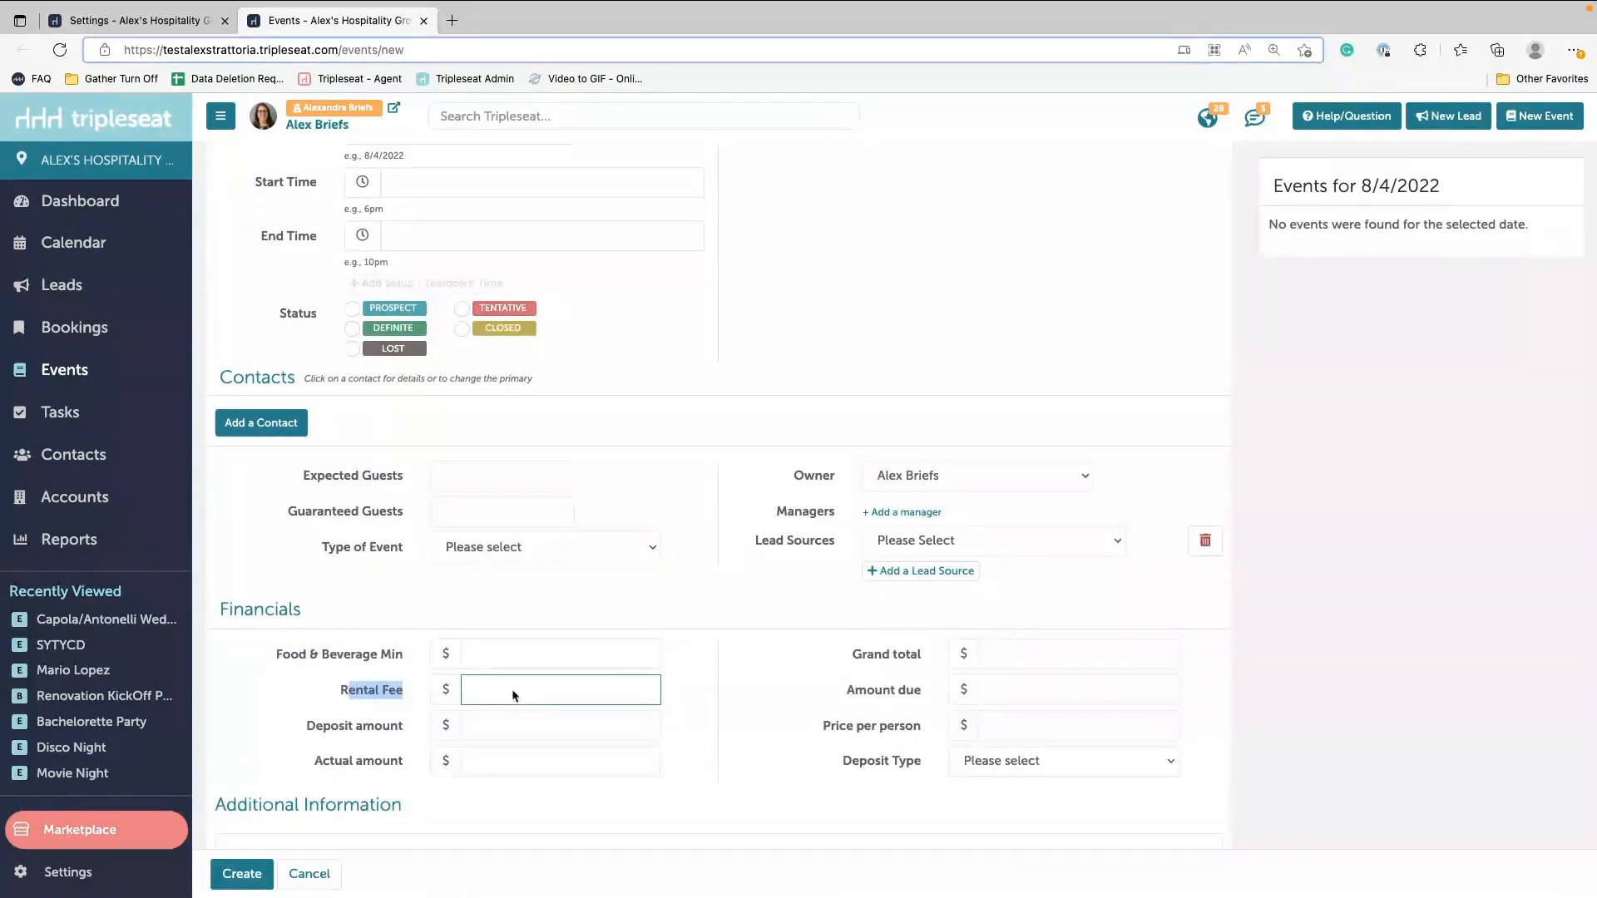
pyautogui.write('500')
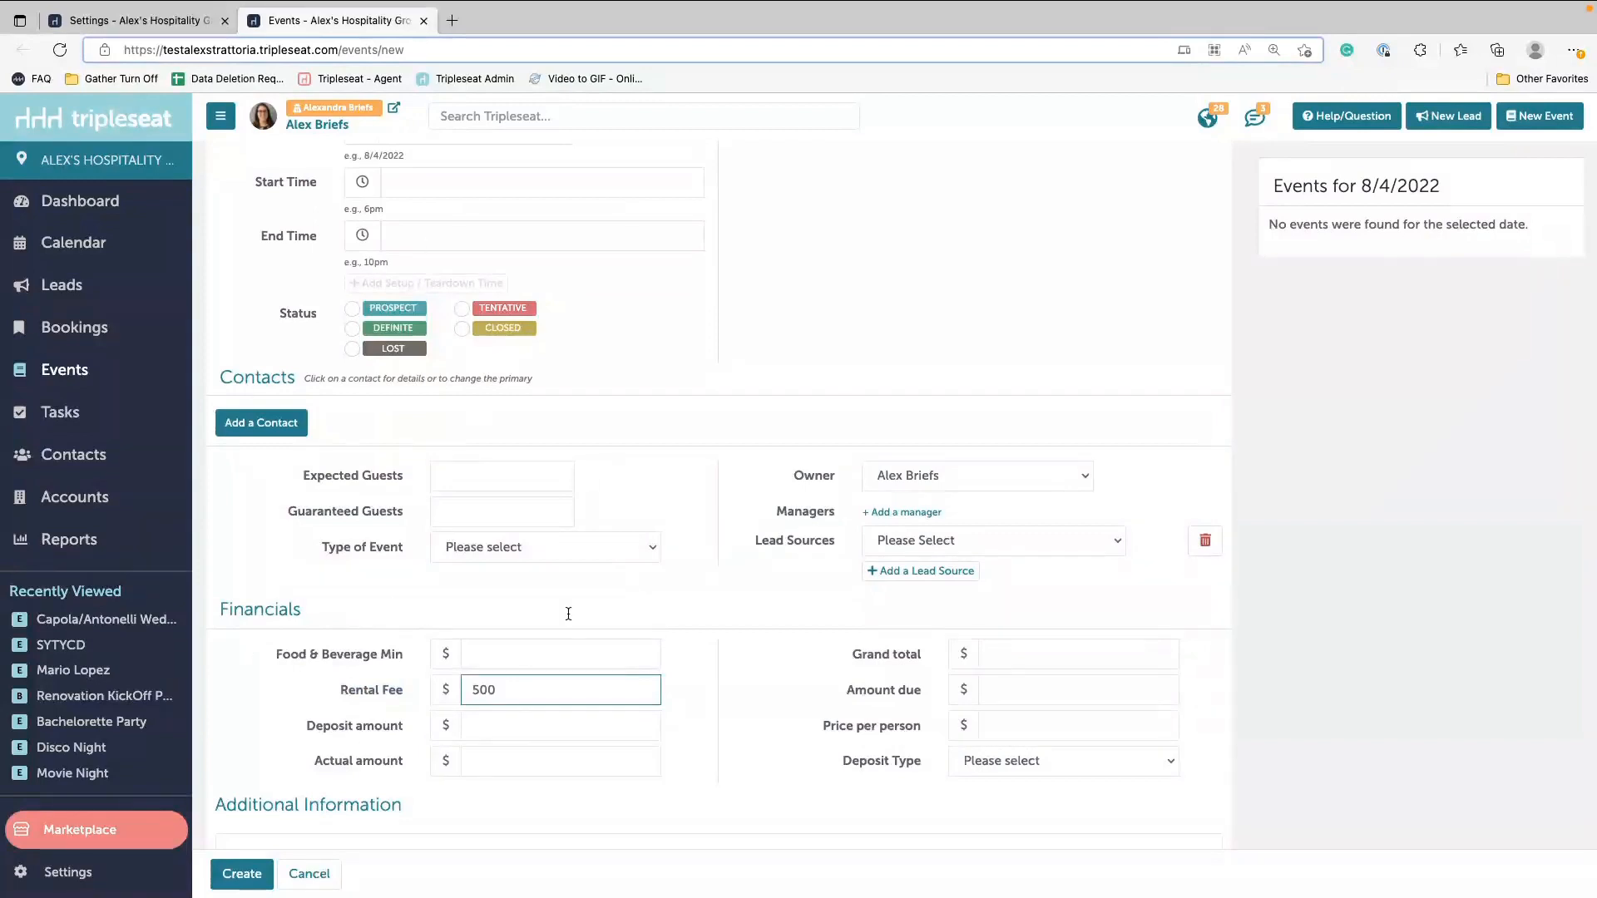
pyautogui.click(113, 23)
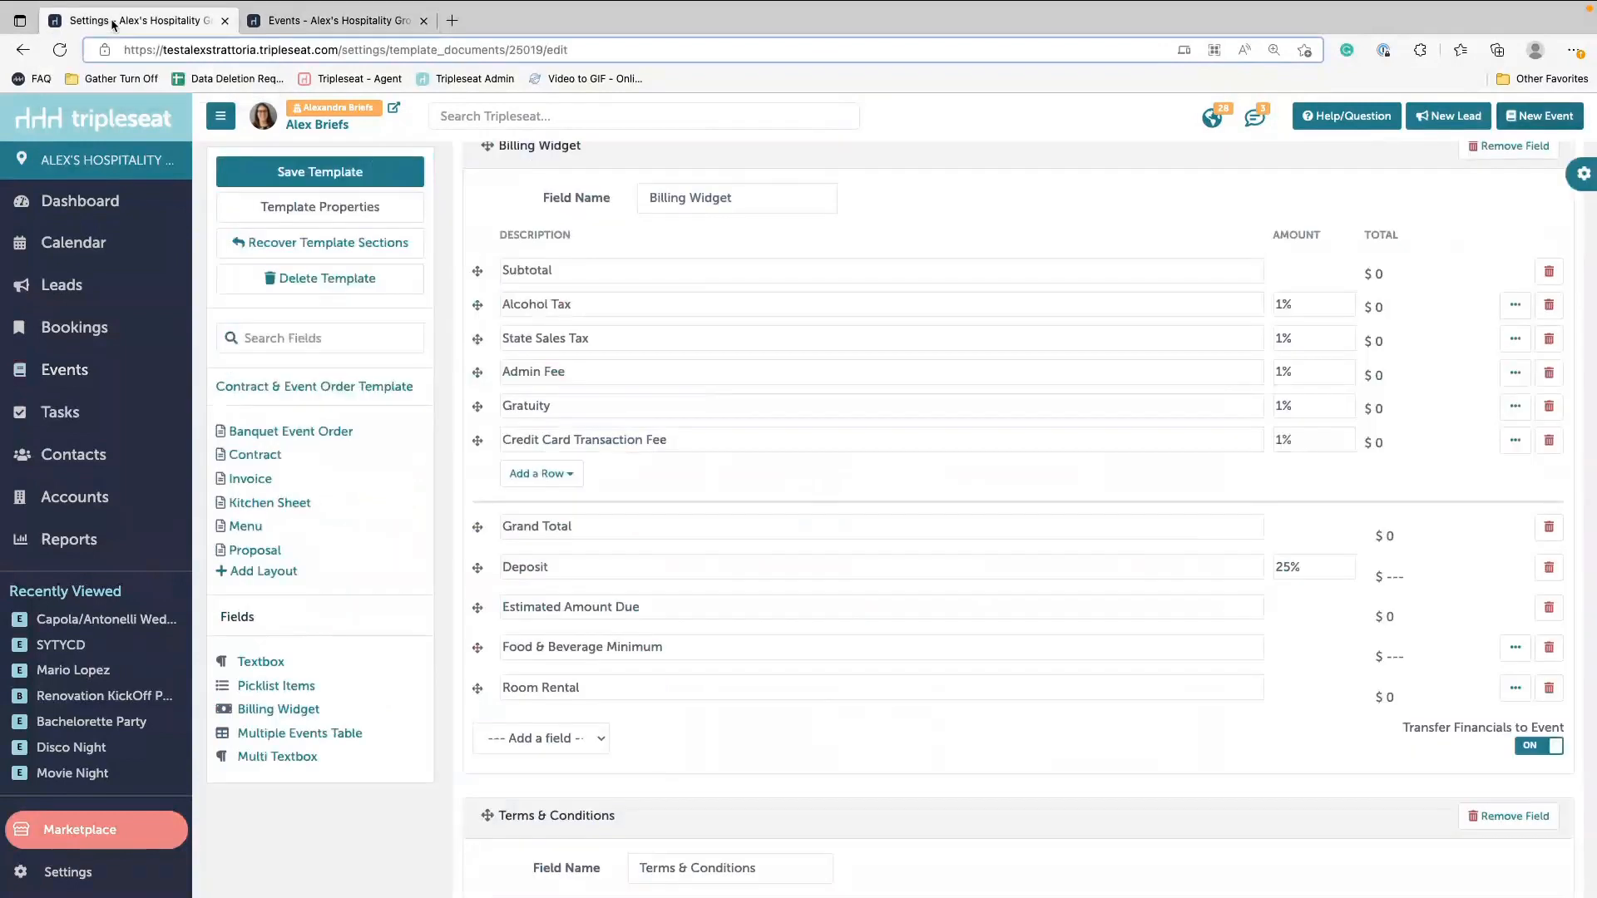
# Step: Apply the Sales Tax and Credit Card Transaction Fee to the Room Rental row in the Billing Widget
pyautogui.click(1514, 689)
pyautogui.scroll(-1, 1194, 641)
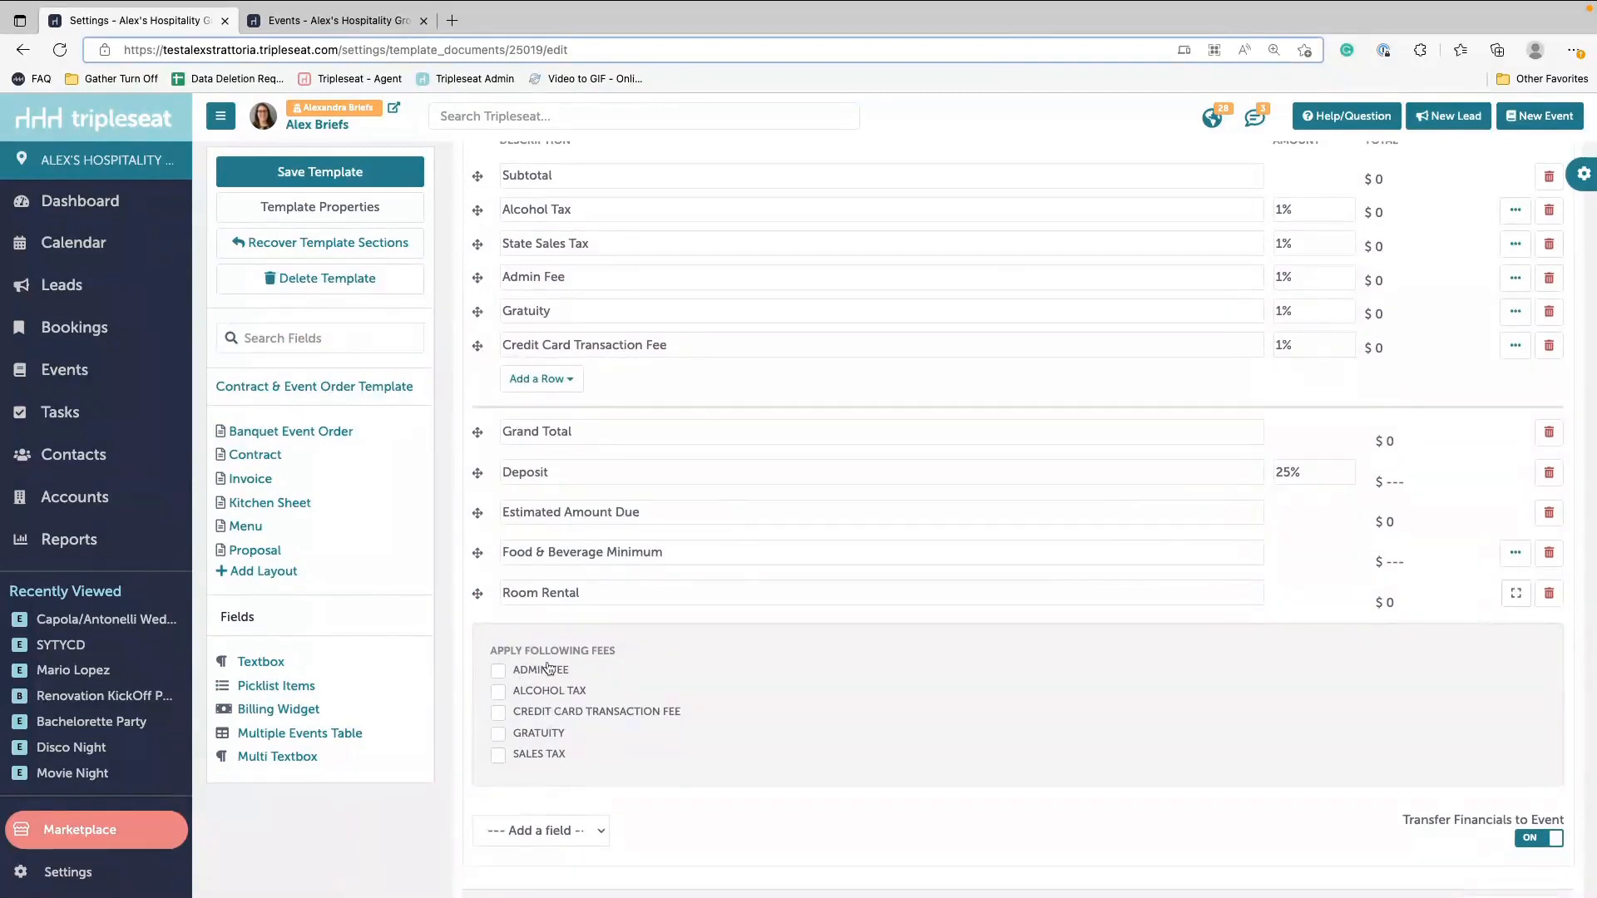
pyautogui.click(498, 755)
pyautogui.click(517, 714)
pyautogui.click(1504, 596)
# Step: Add a sixth numbered item to the Terms & Conditions text: "All last-minute cancellations are subject to a $50 penalty fee."
pyautogui.scroll(-2, 1085, 658)
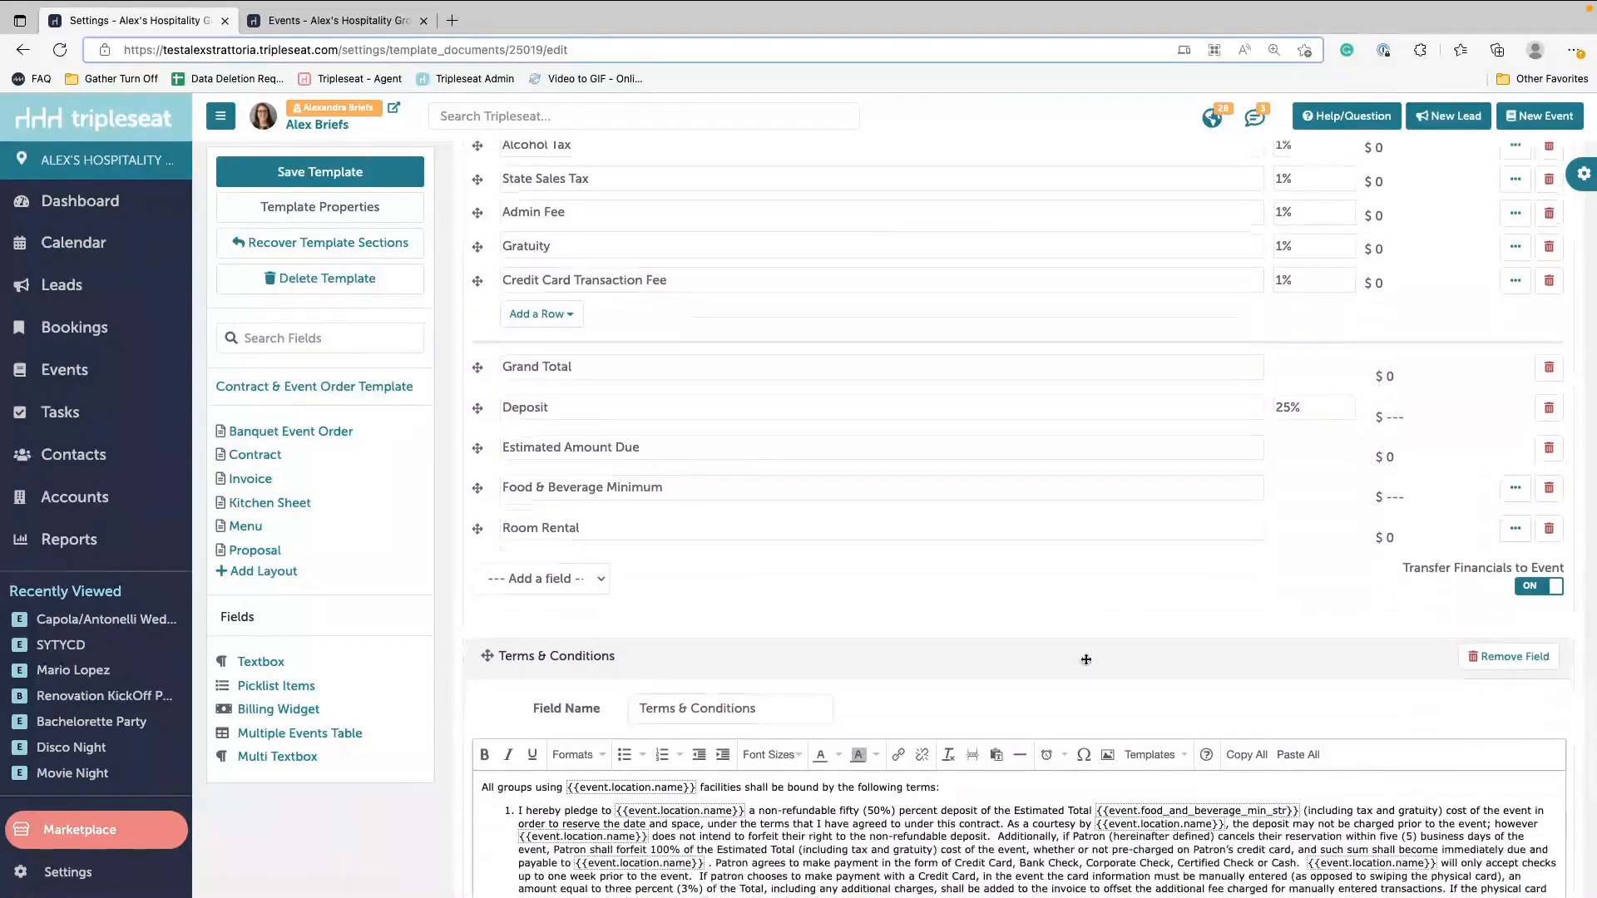
pyautogui.scroll(-4, 1085, 658)
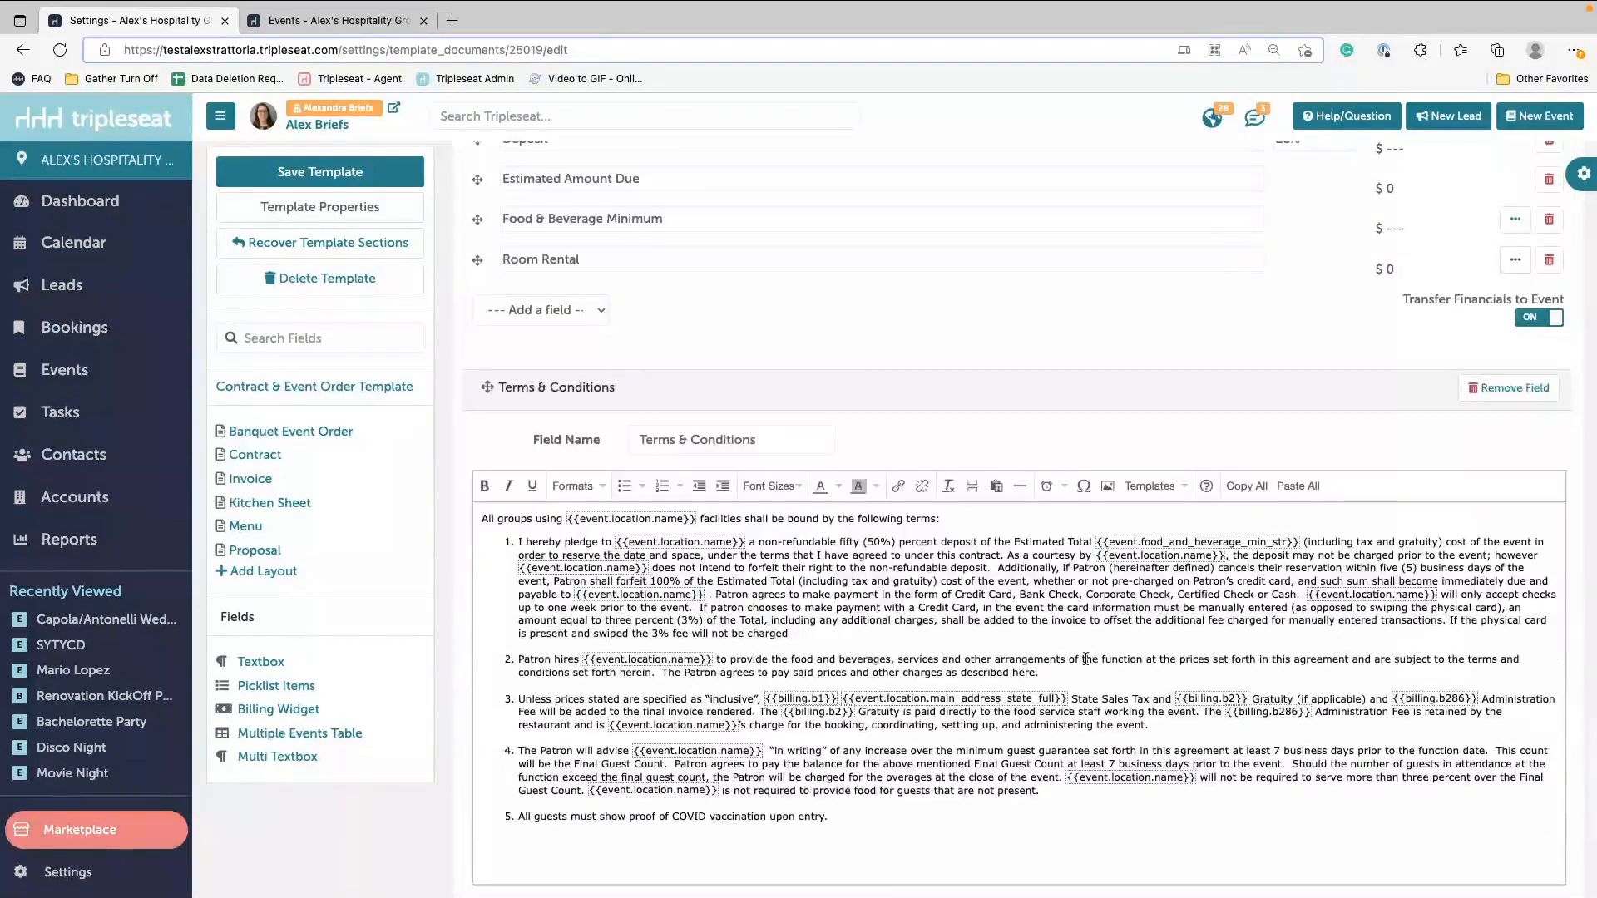
pyautogui.scroll(-1, 1086, 659)
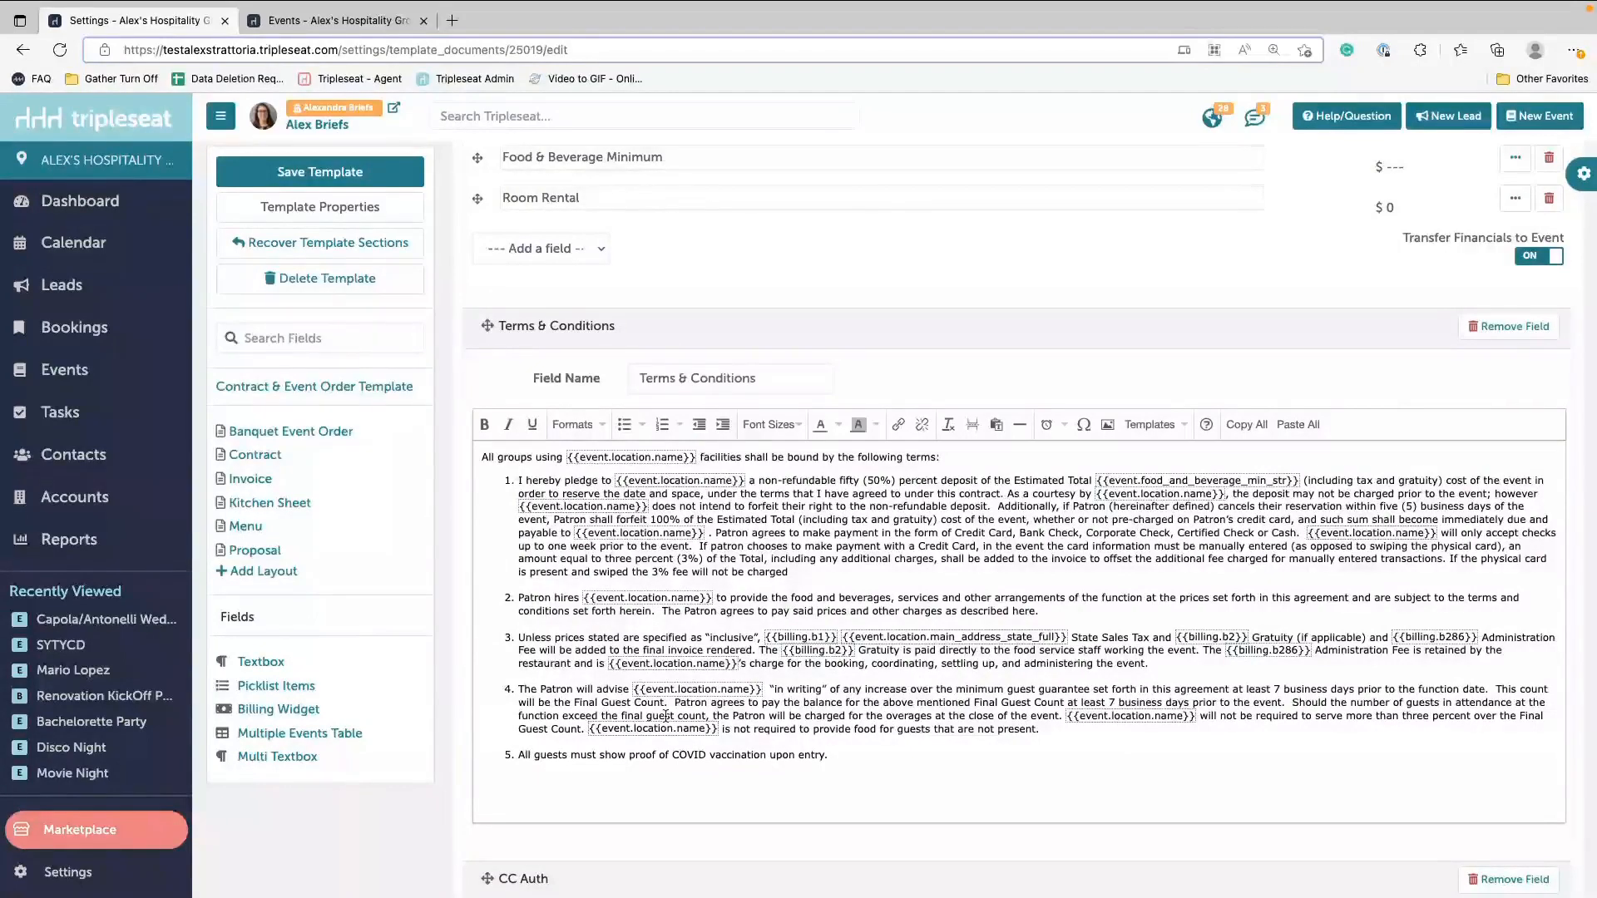
pyautogui.scroll(-1, 613, 335)
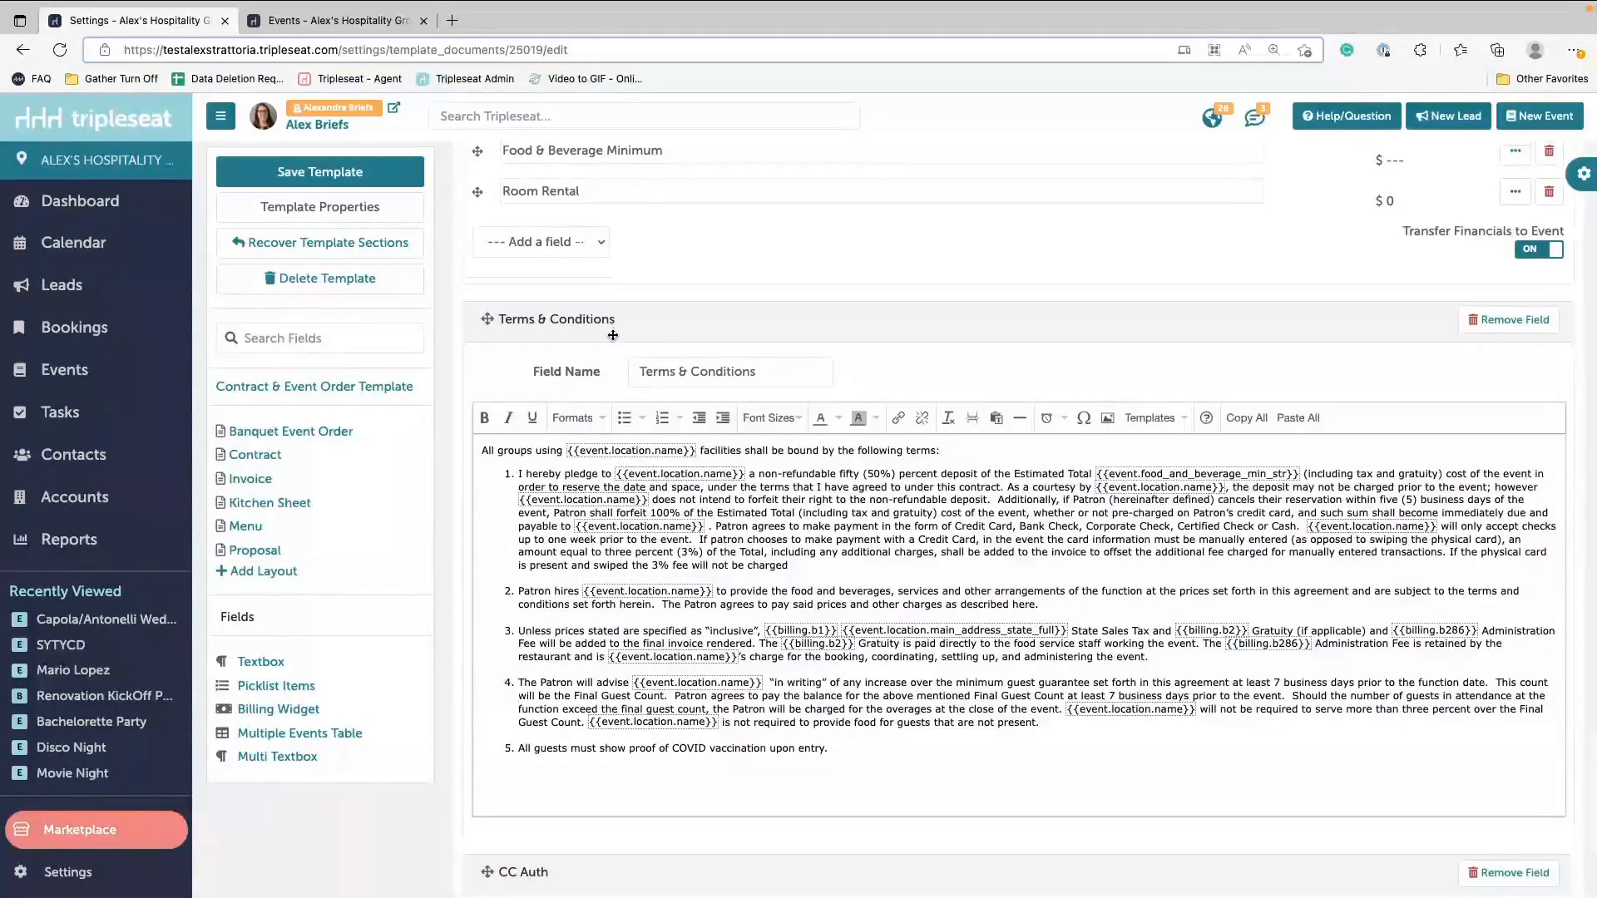
pyautogui.scroll(-2, 613, 335)
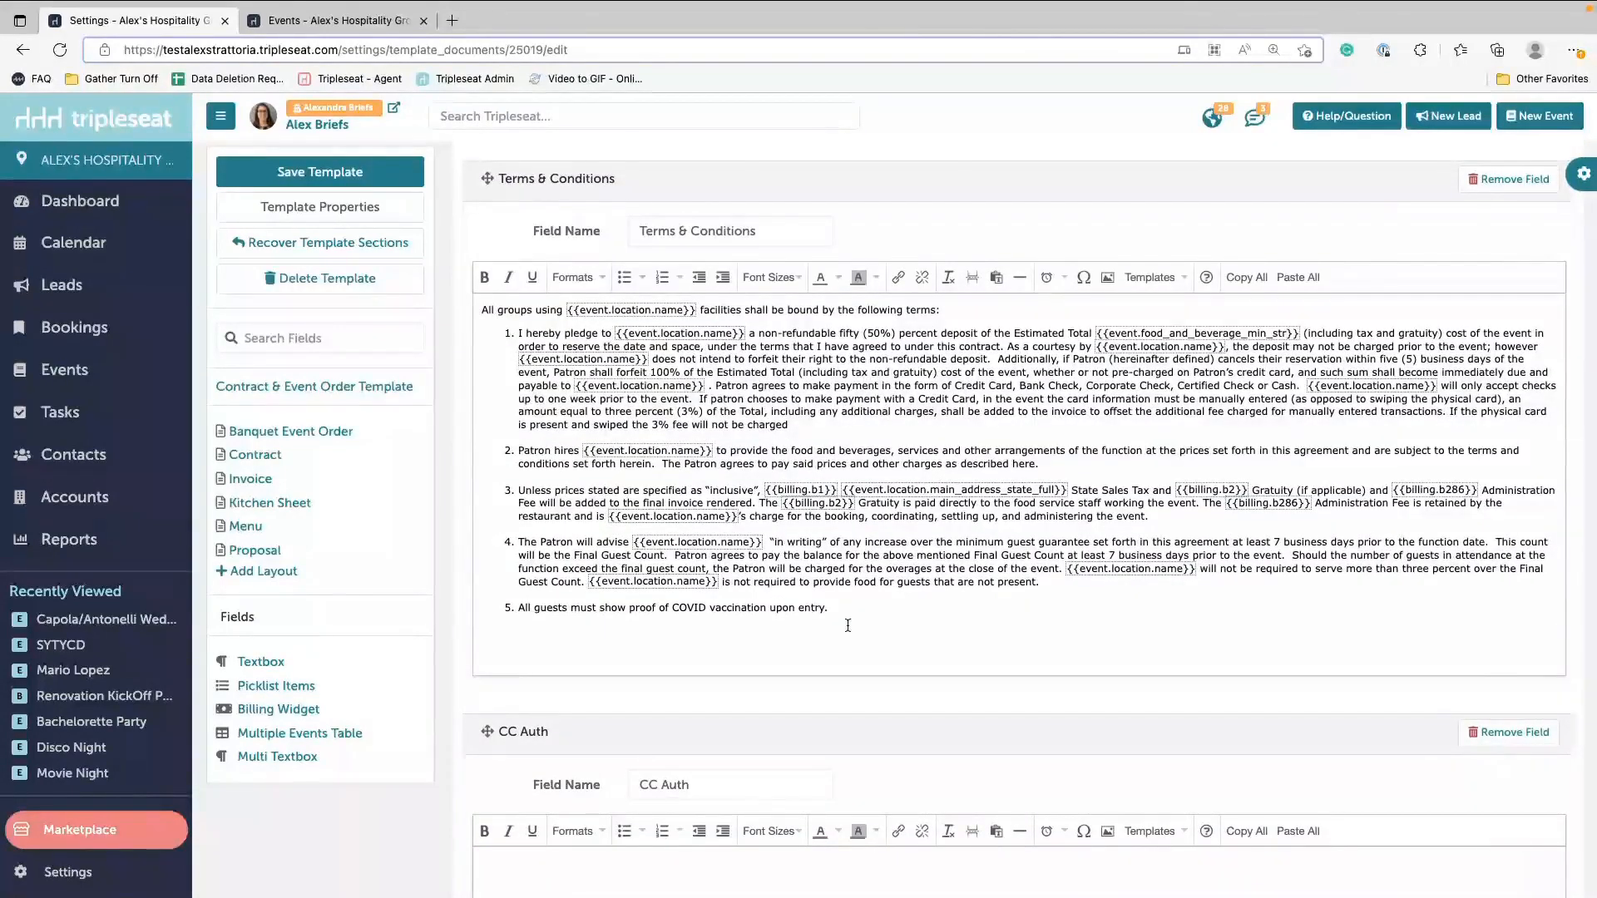
pyautogui.click(524, 613)
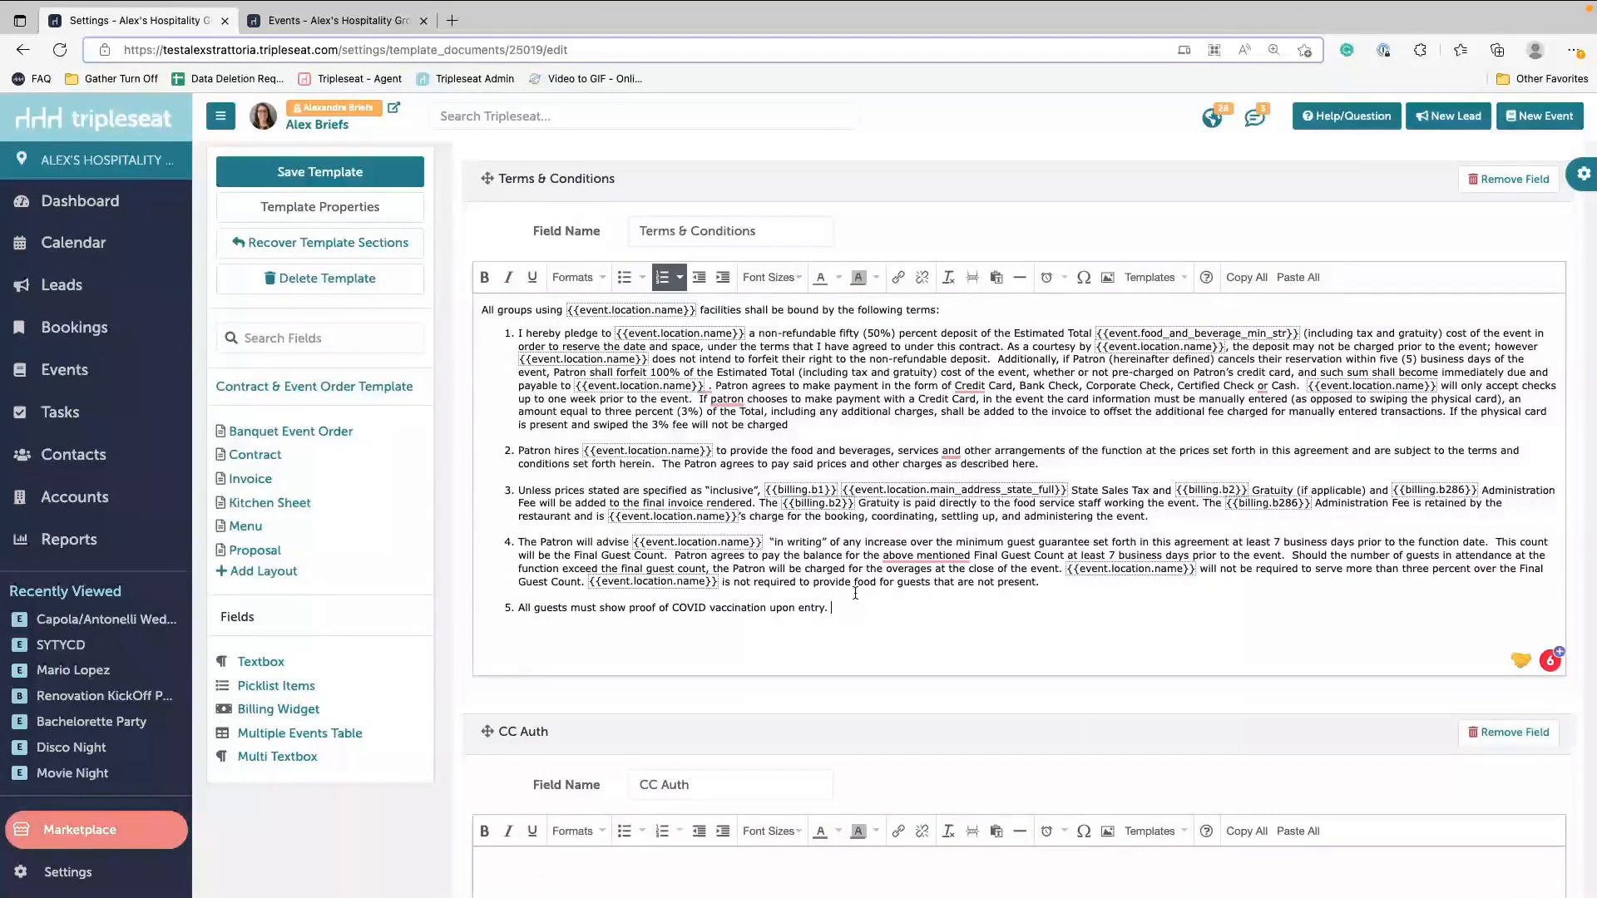
pyautogui.press('Return')
pyautogui.write('All')
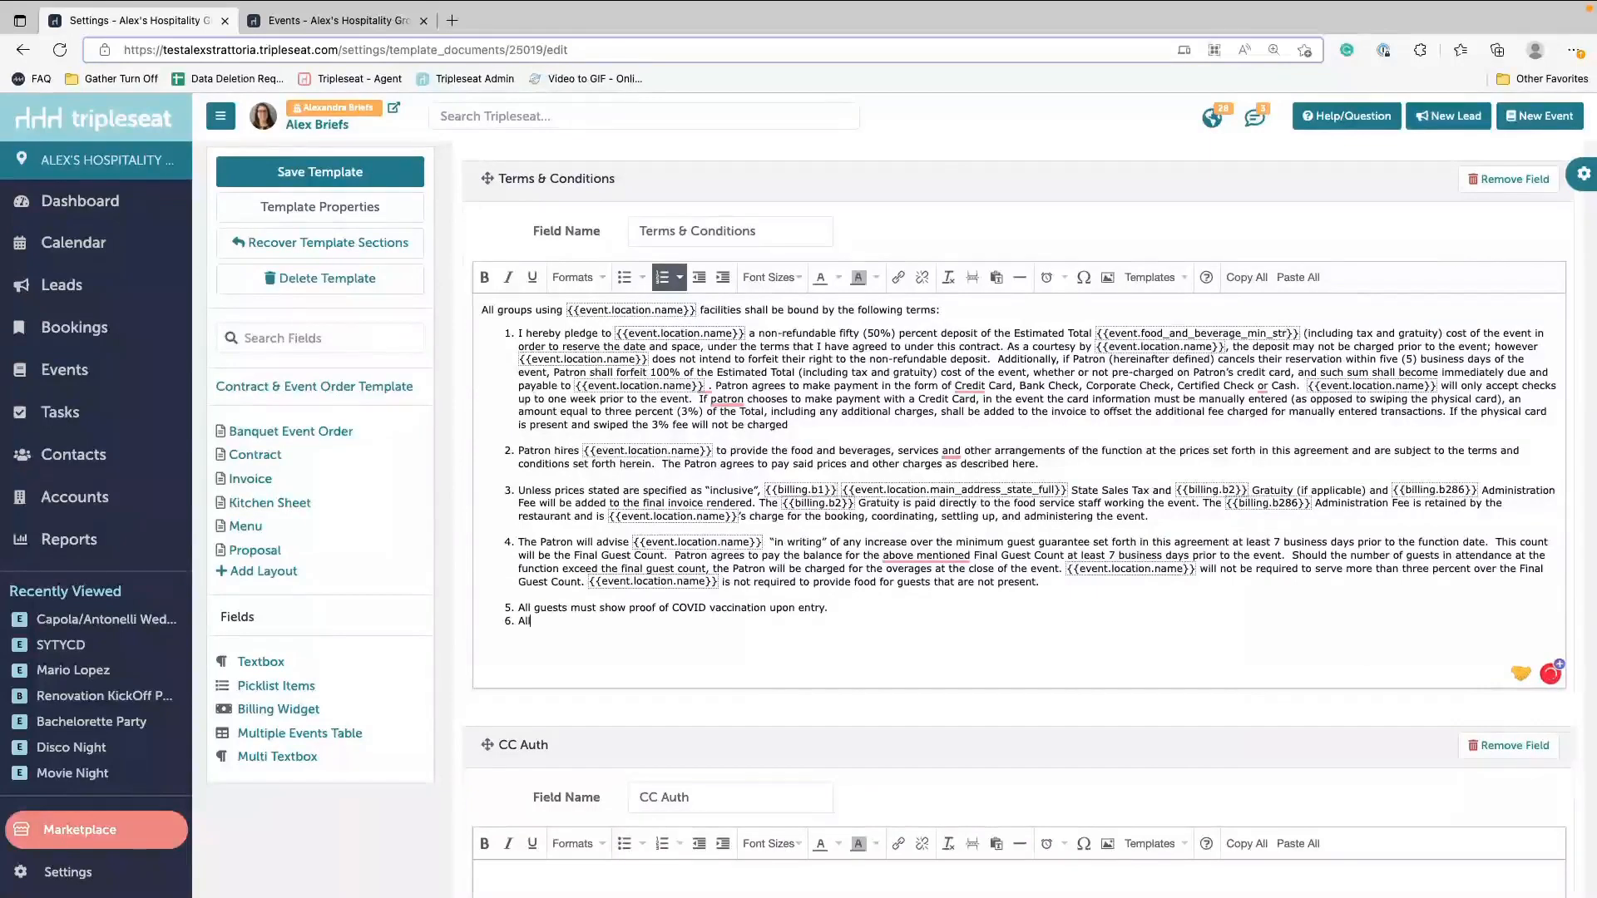
pyautogui.write(' last minute cane')
pyautogui.press('BackSpace')
pyautogui.write('cellations are subject to')
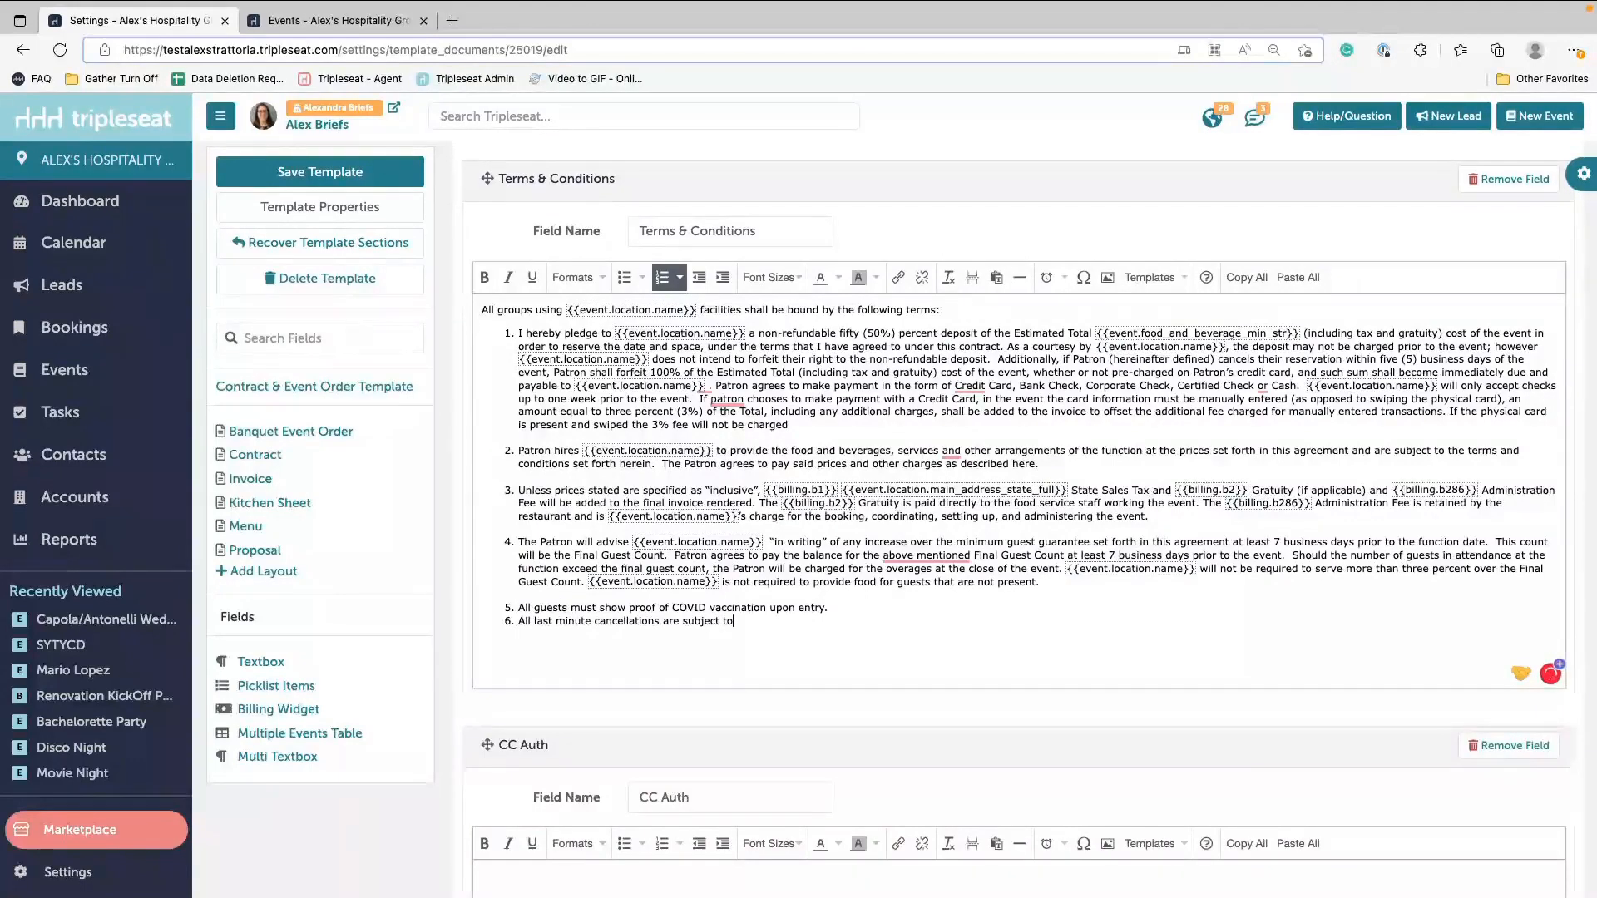
pyautogui.write(' a $50 penalty fee.')
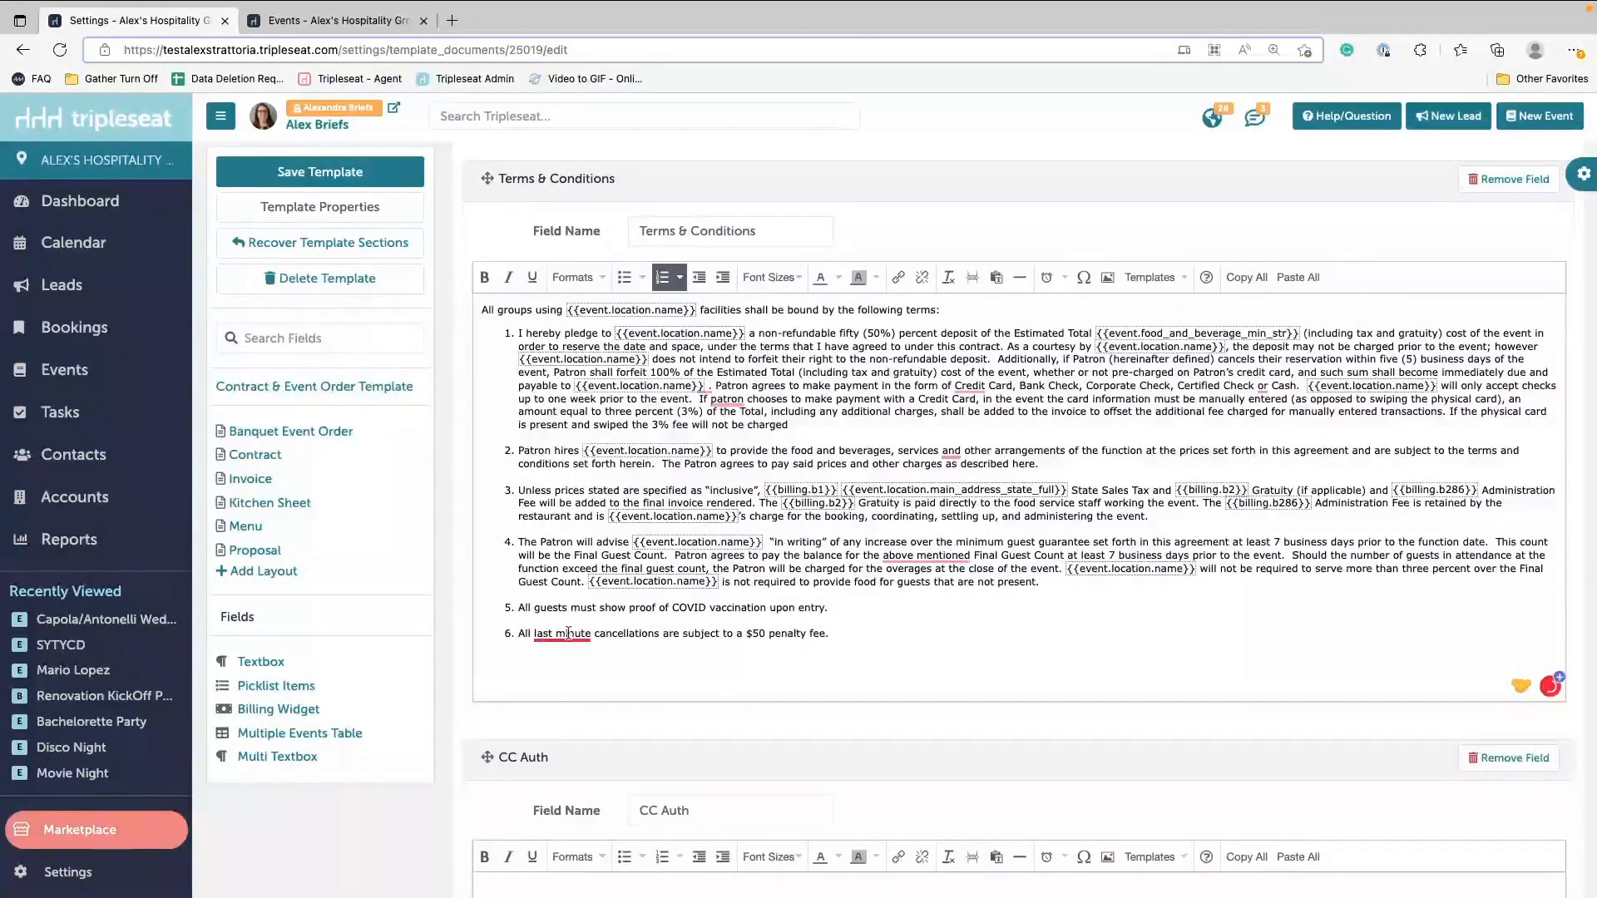
pyautogui.click(567, 633)
pyautogui.click(580, 670)
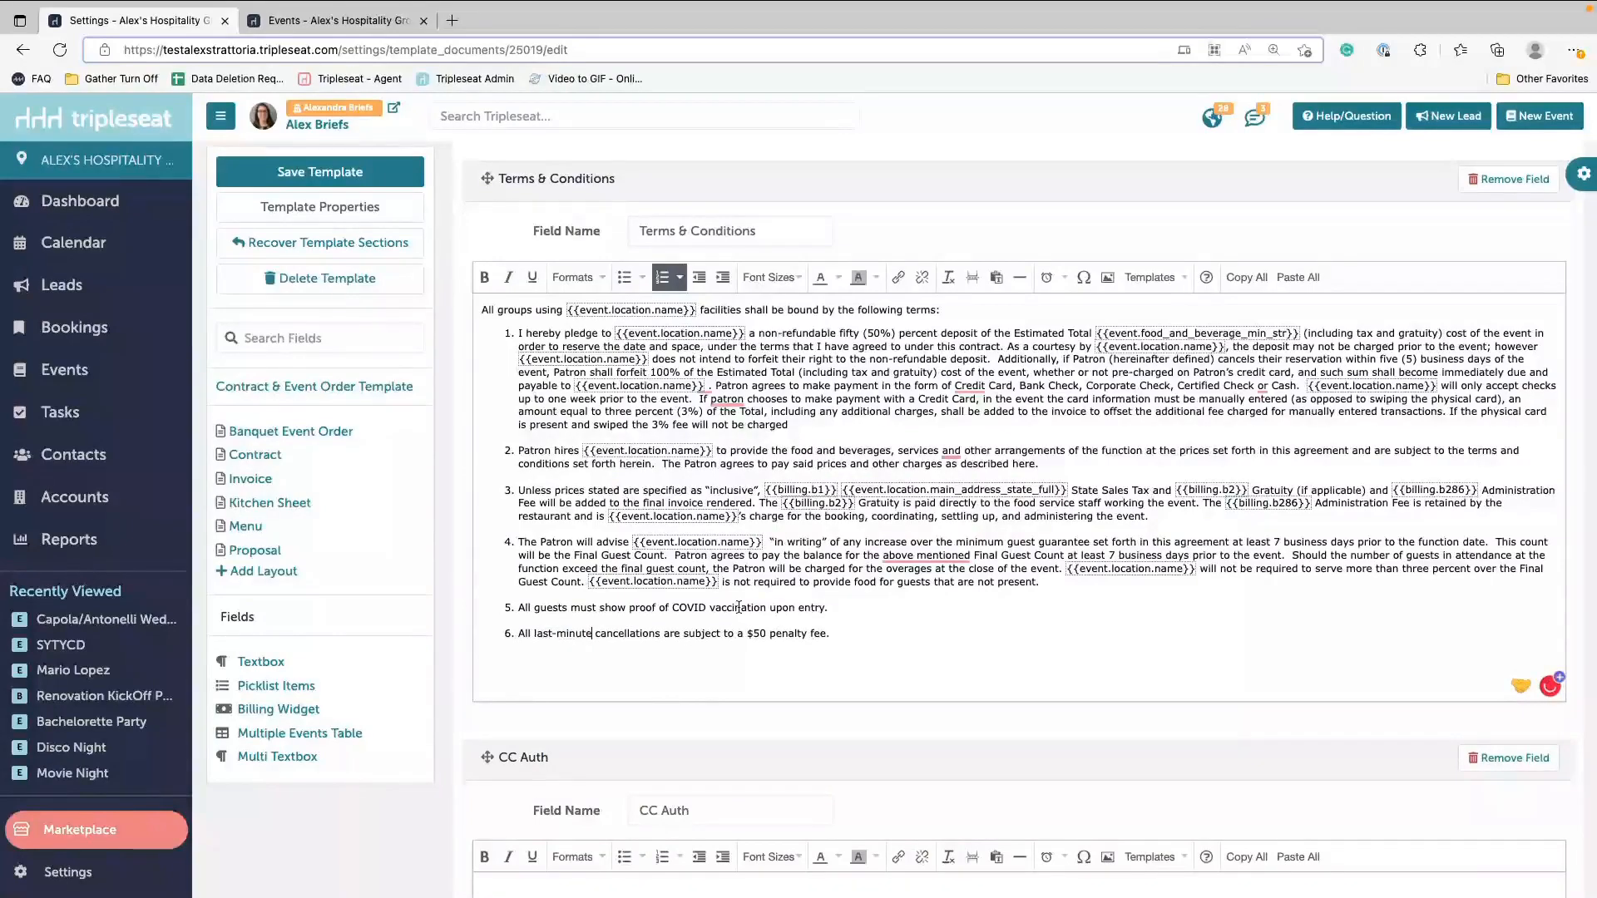
# Step: Save the Contract & Event Order template
pyautogui.scroll(-2, 766, 488)
pyautogui.scroll(2, 769, 488)
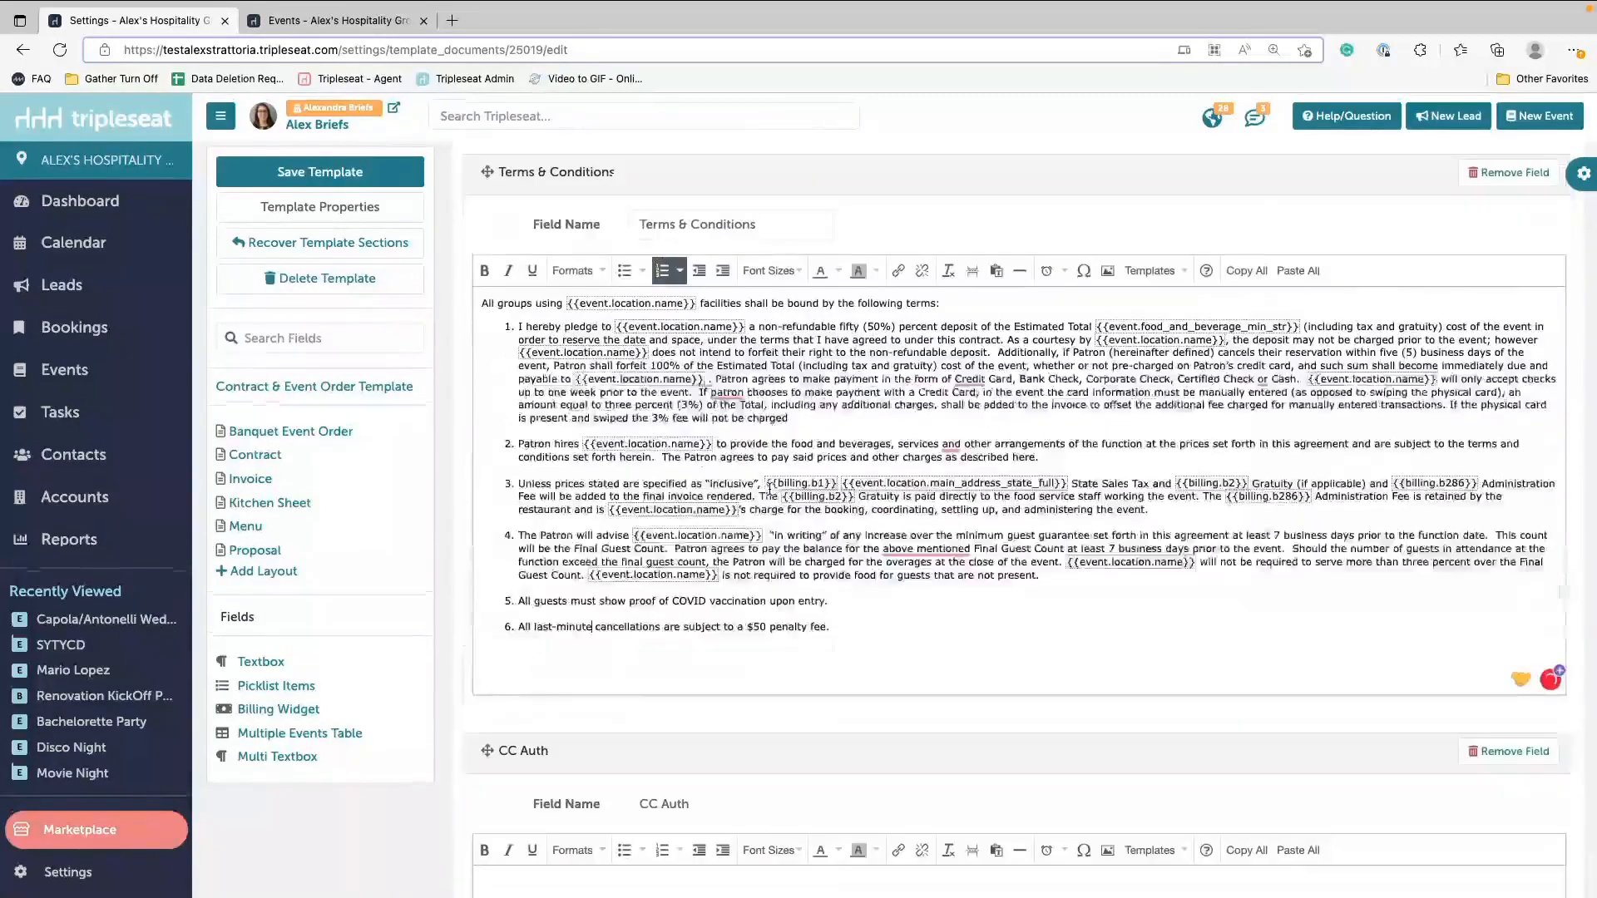
pyautogui.scroll(1, 769, 491)
pyautogui.scroll(2, 770, 489)
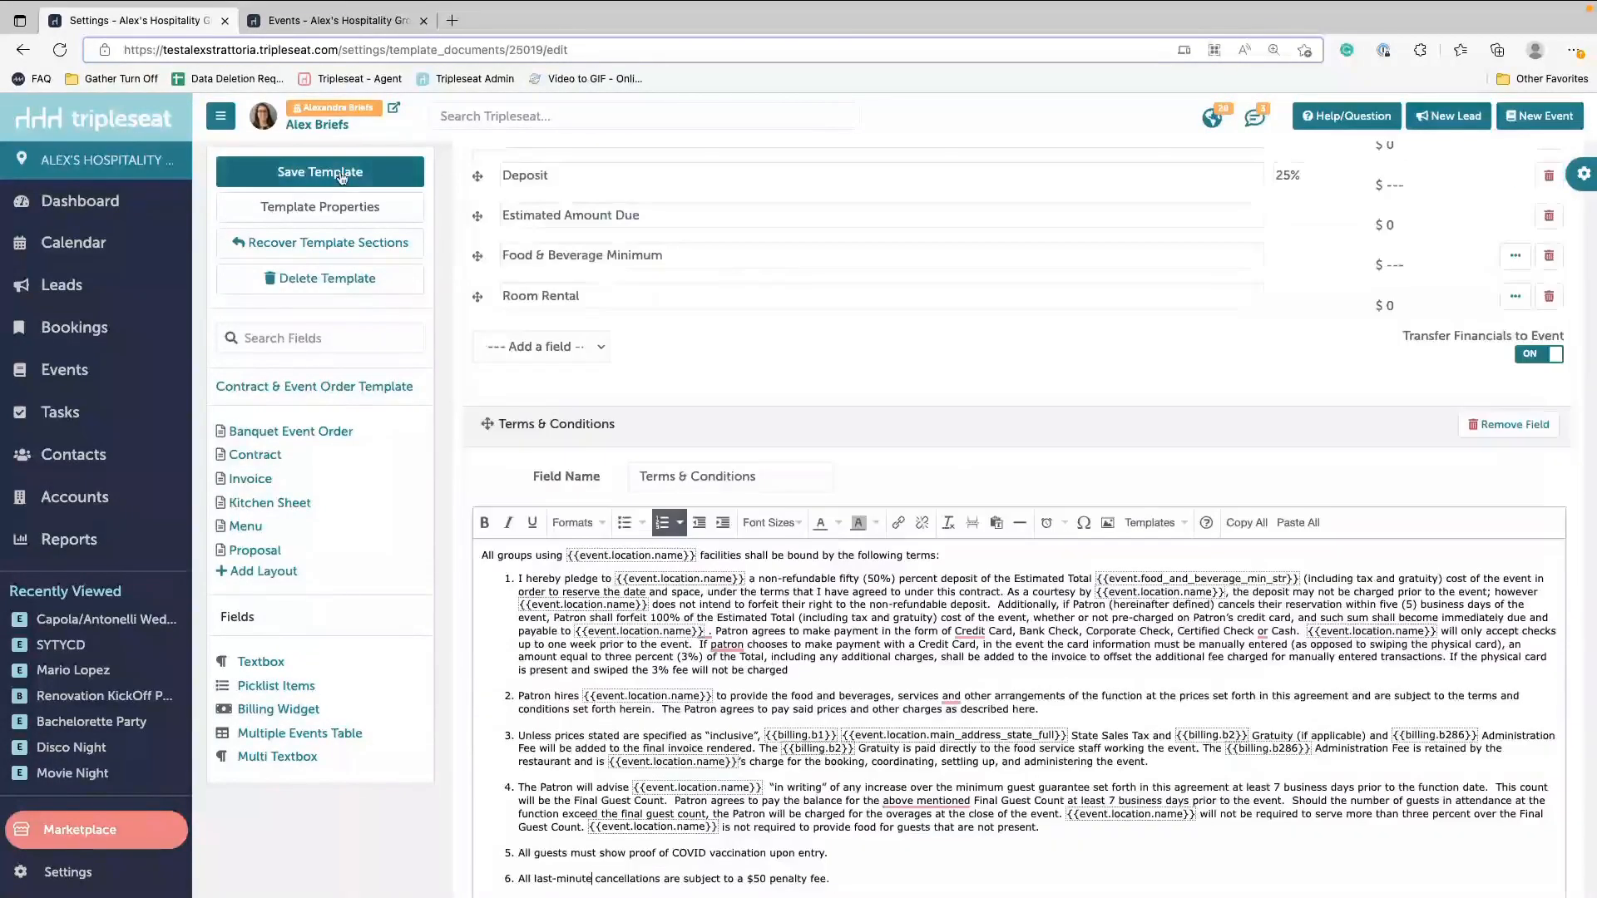
pyautogui.click(320, 171)
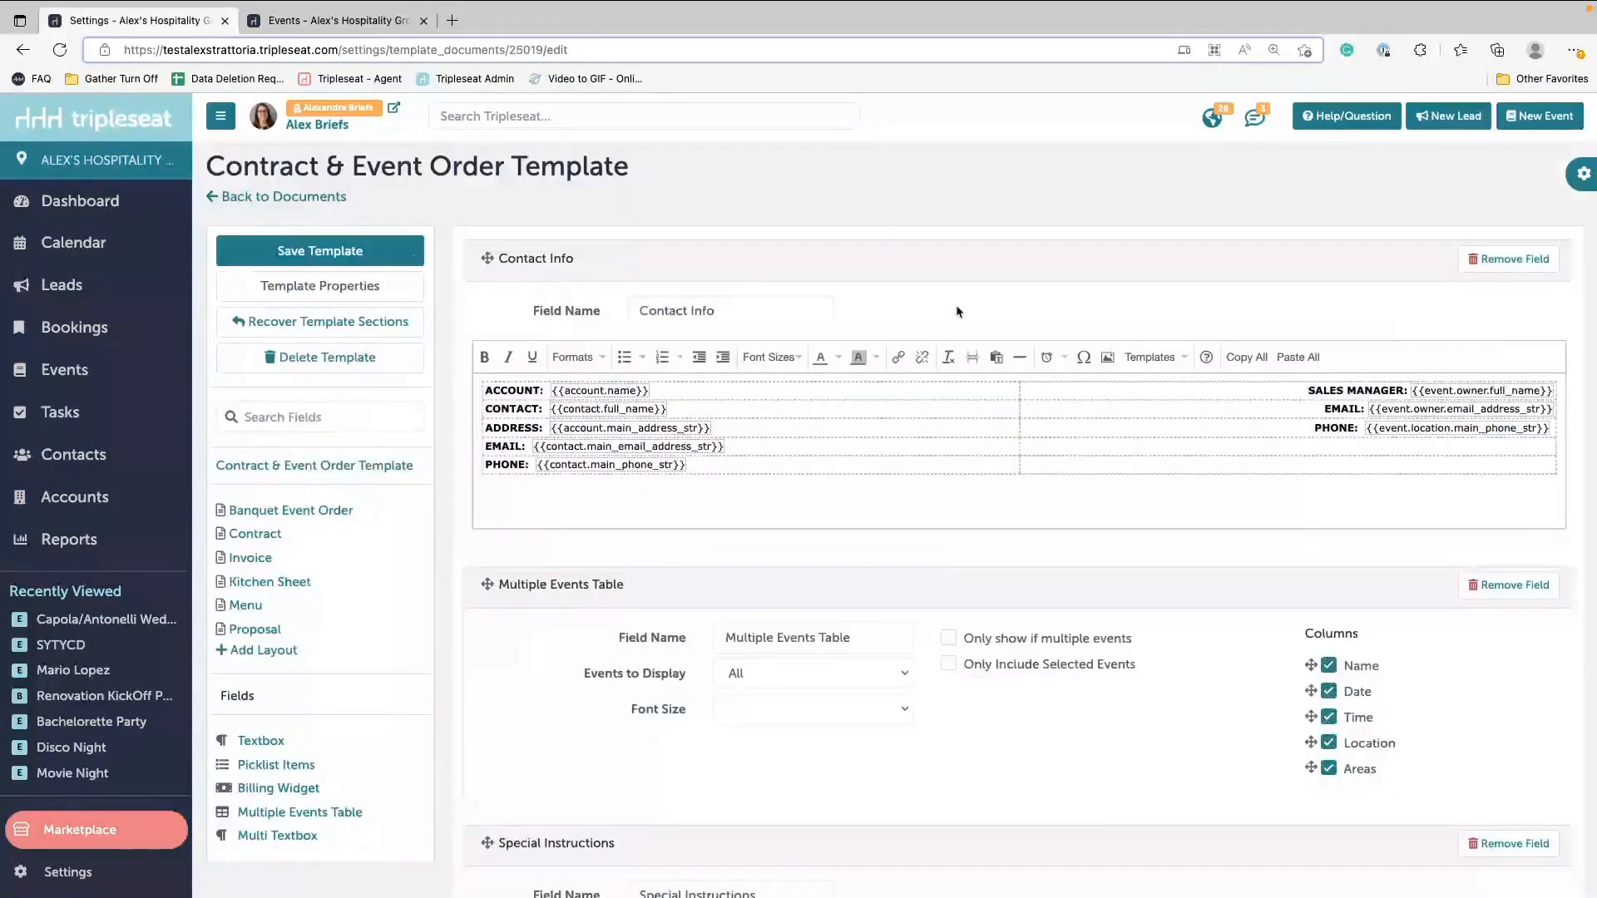
# Step: Open the Banquet Event Order layout of the Contract & Event Order template for editing
pyautogui.scroll(-3, 956, 306)
pyautogui.scroll(-7, 957, 307)
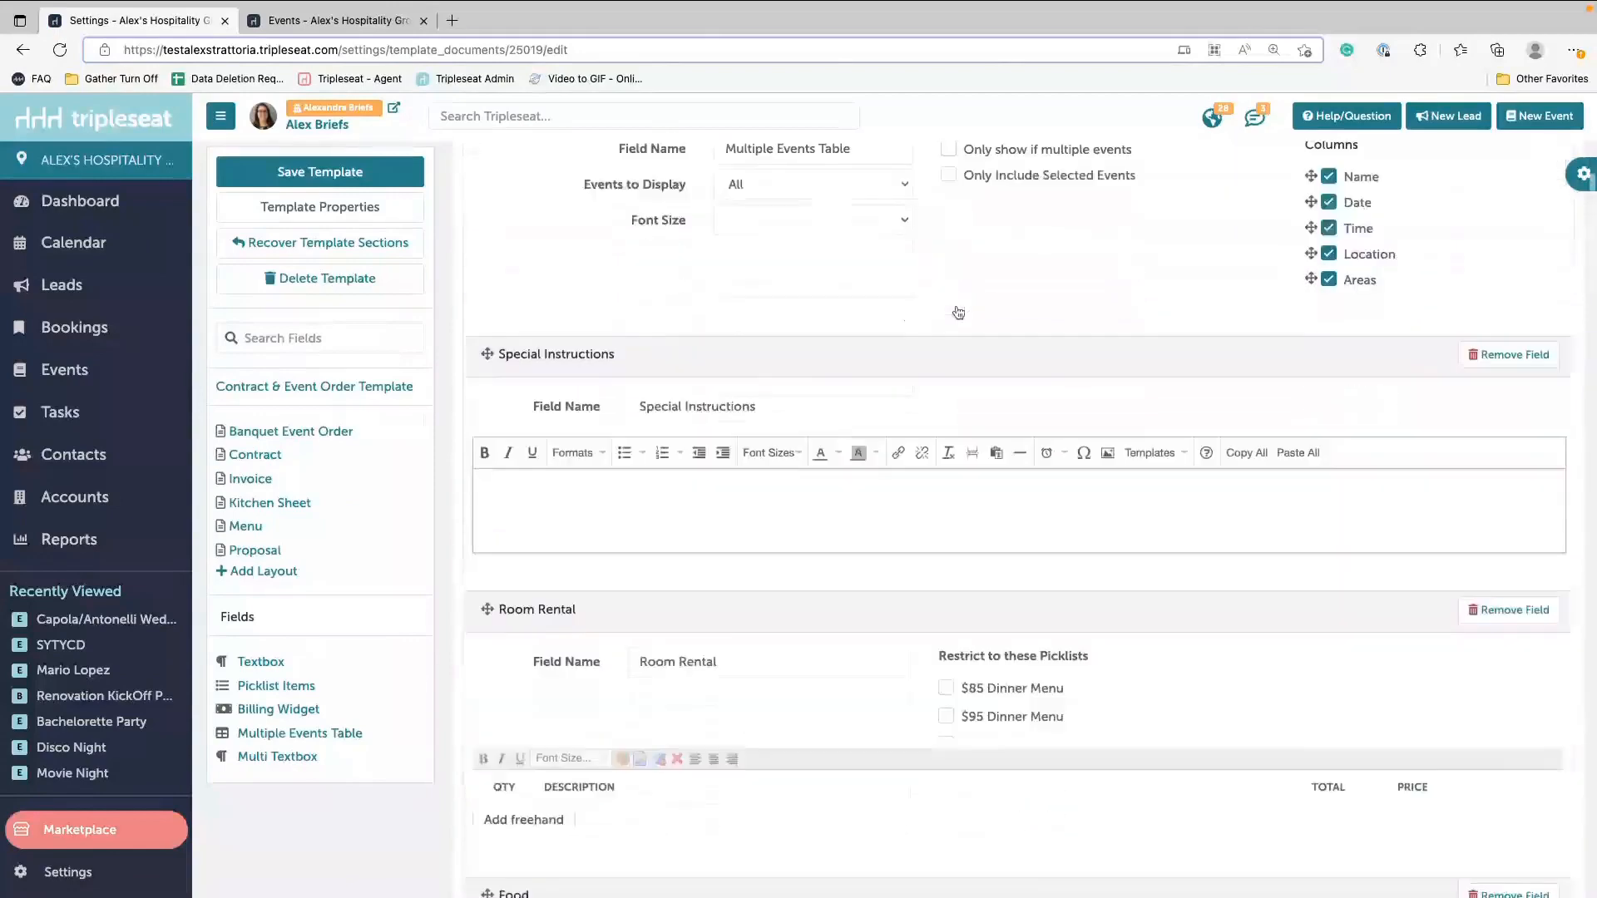
pyautogui.scroll(-9, 957, 311)
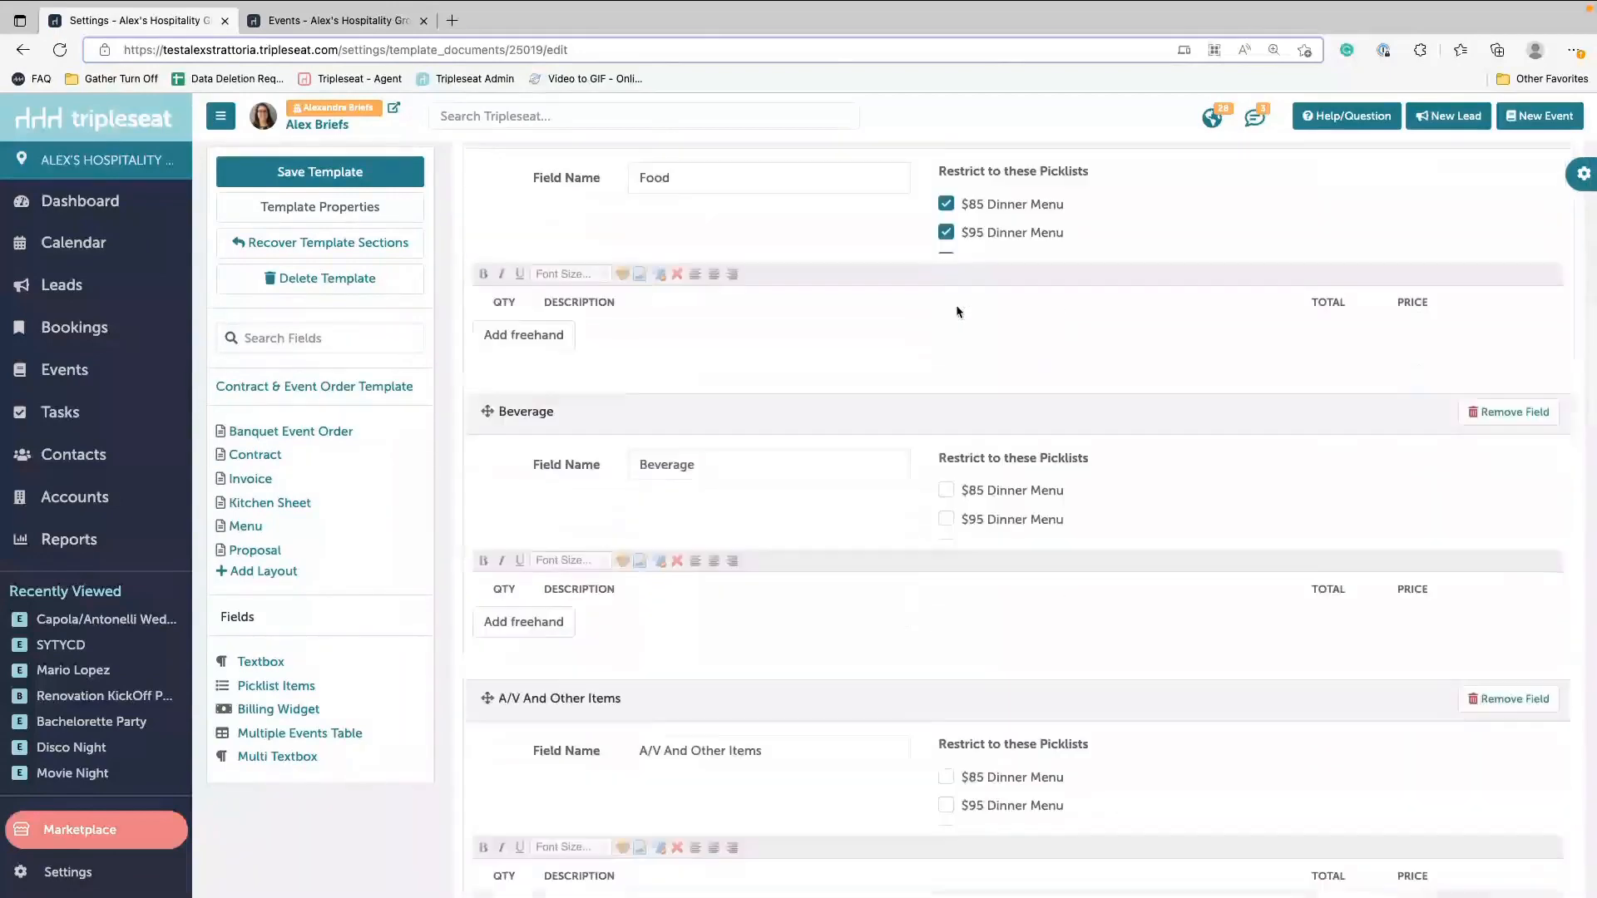
pyautogui.scroll(-6, 956, 312)
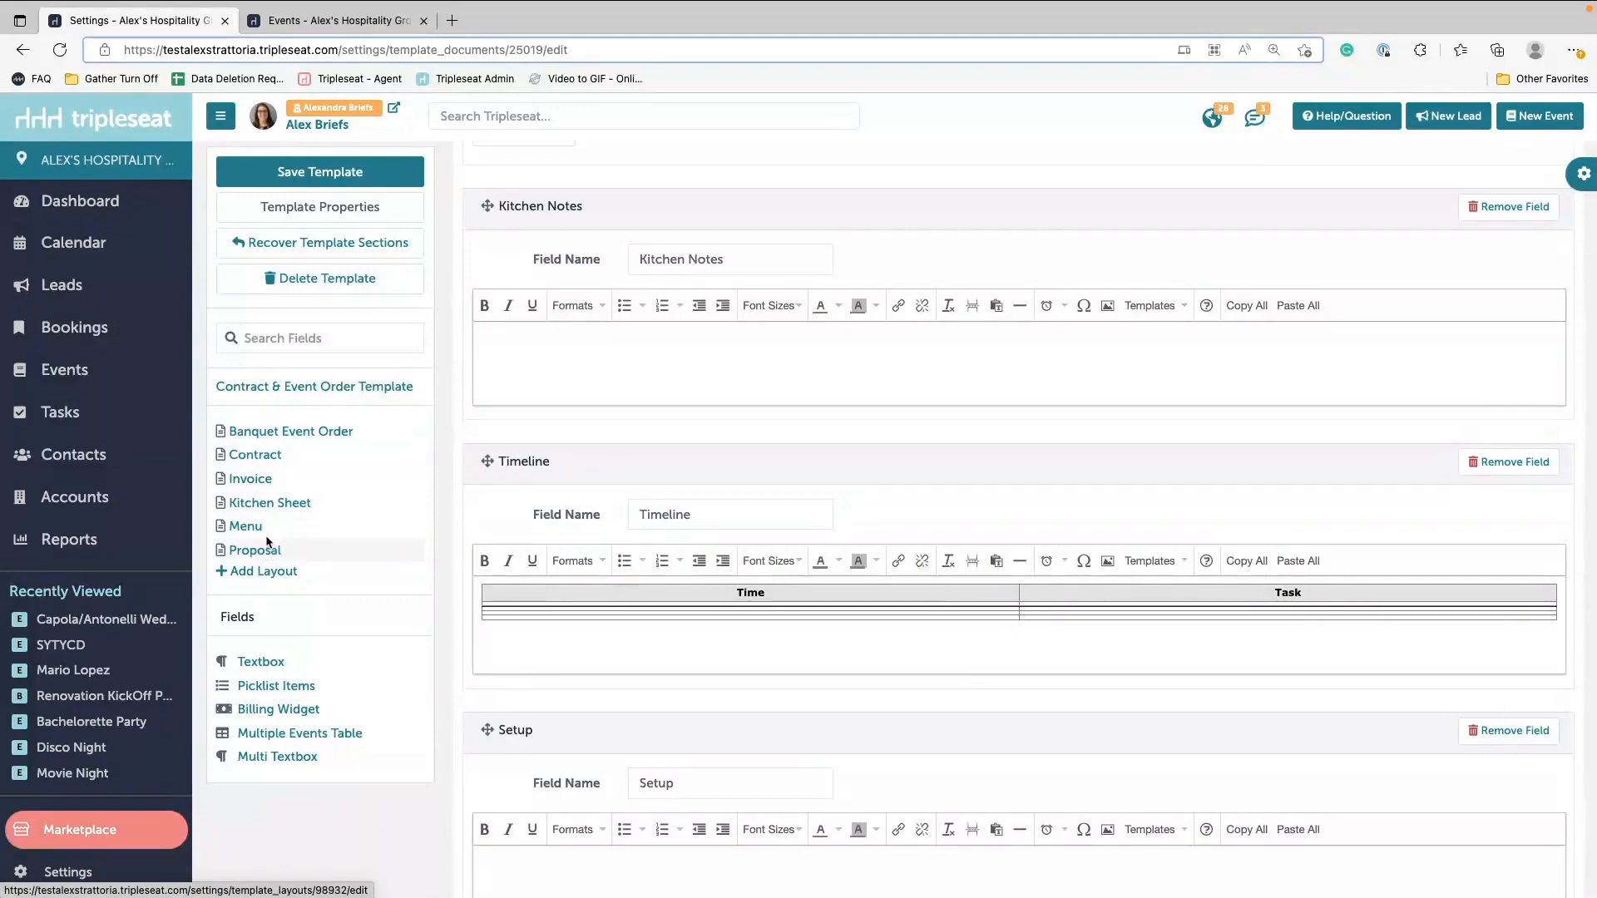
pyautogui.click(275, 431)
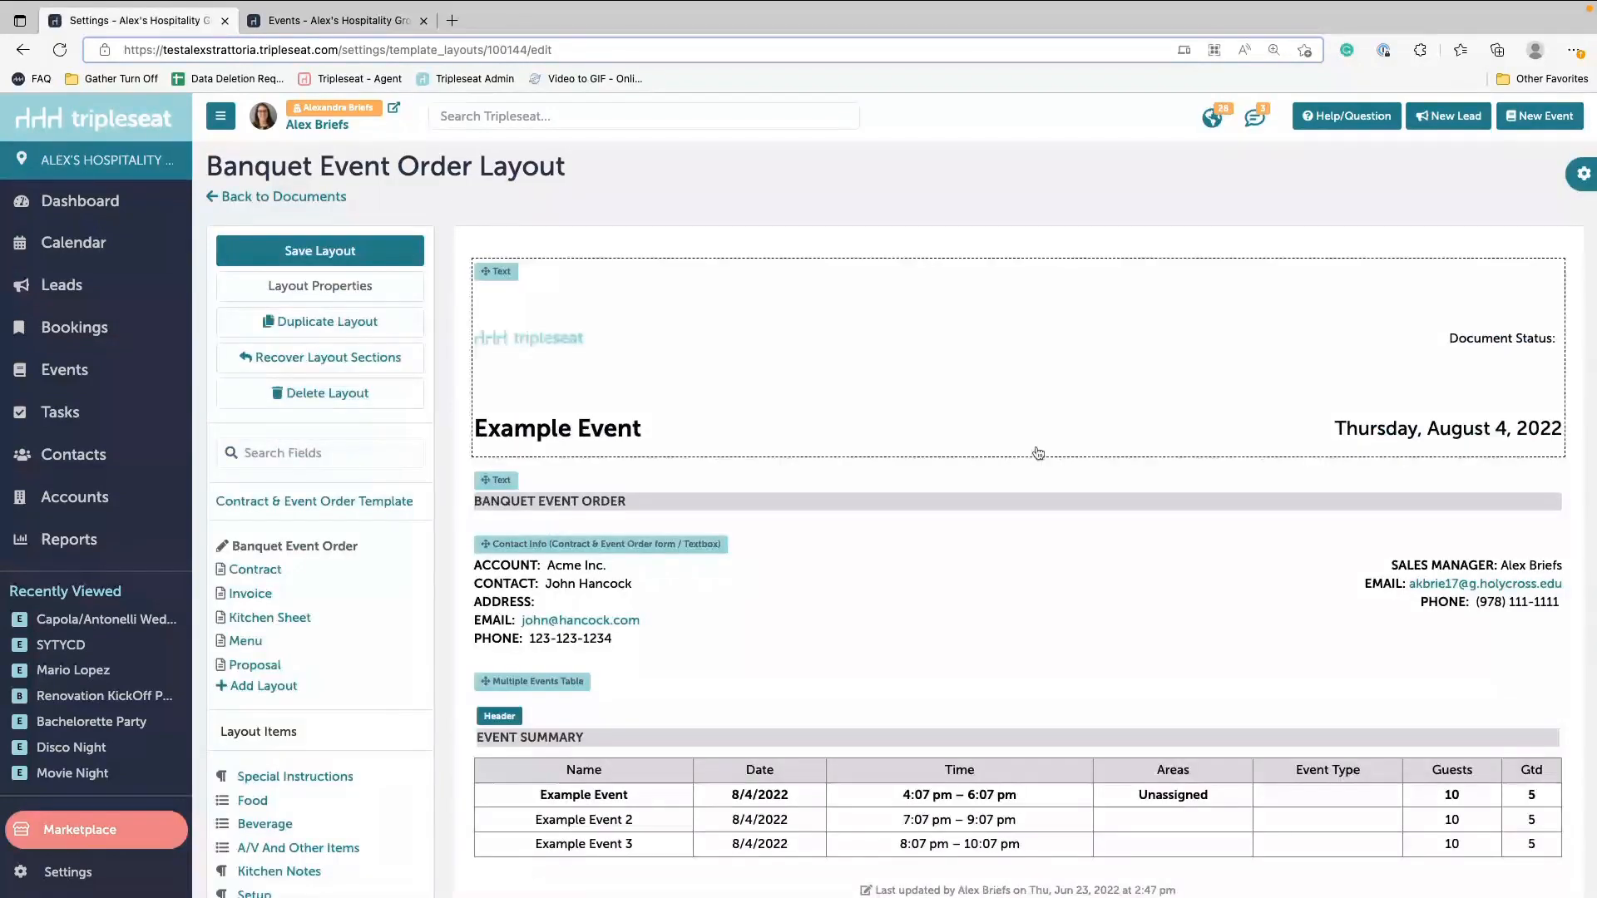
# Step: Place the Timeline item in the Banquet Event Order layout between the Event Summary table and the two-column section
pyautogui.scroll(-5, 1266, 577)
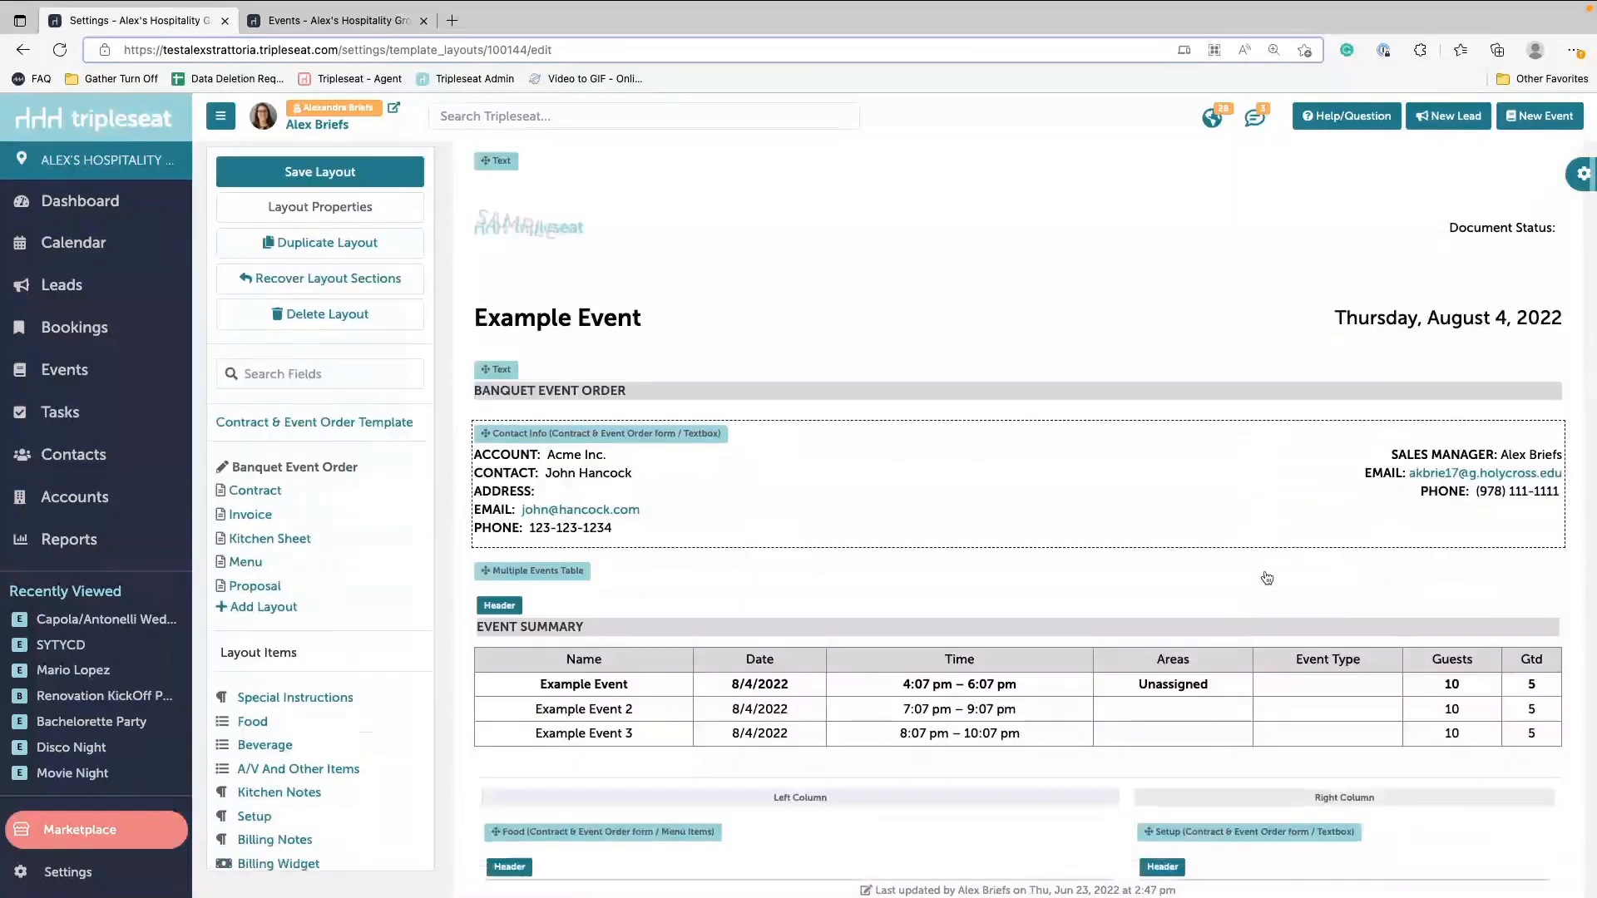
pyautogui.scroll(-1, 1267, 577)
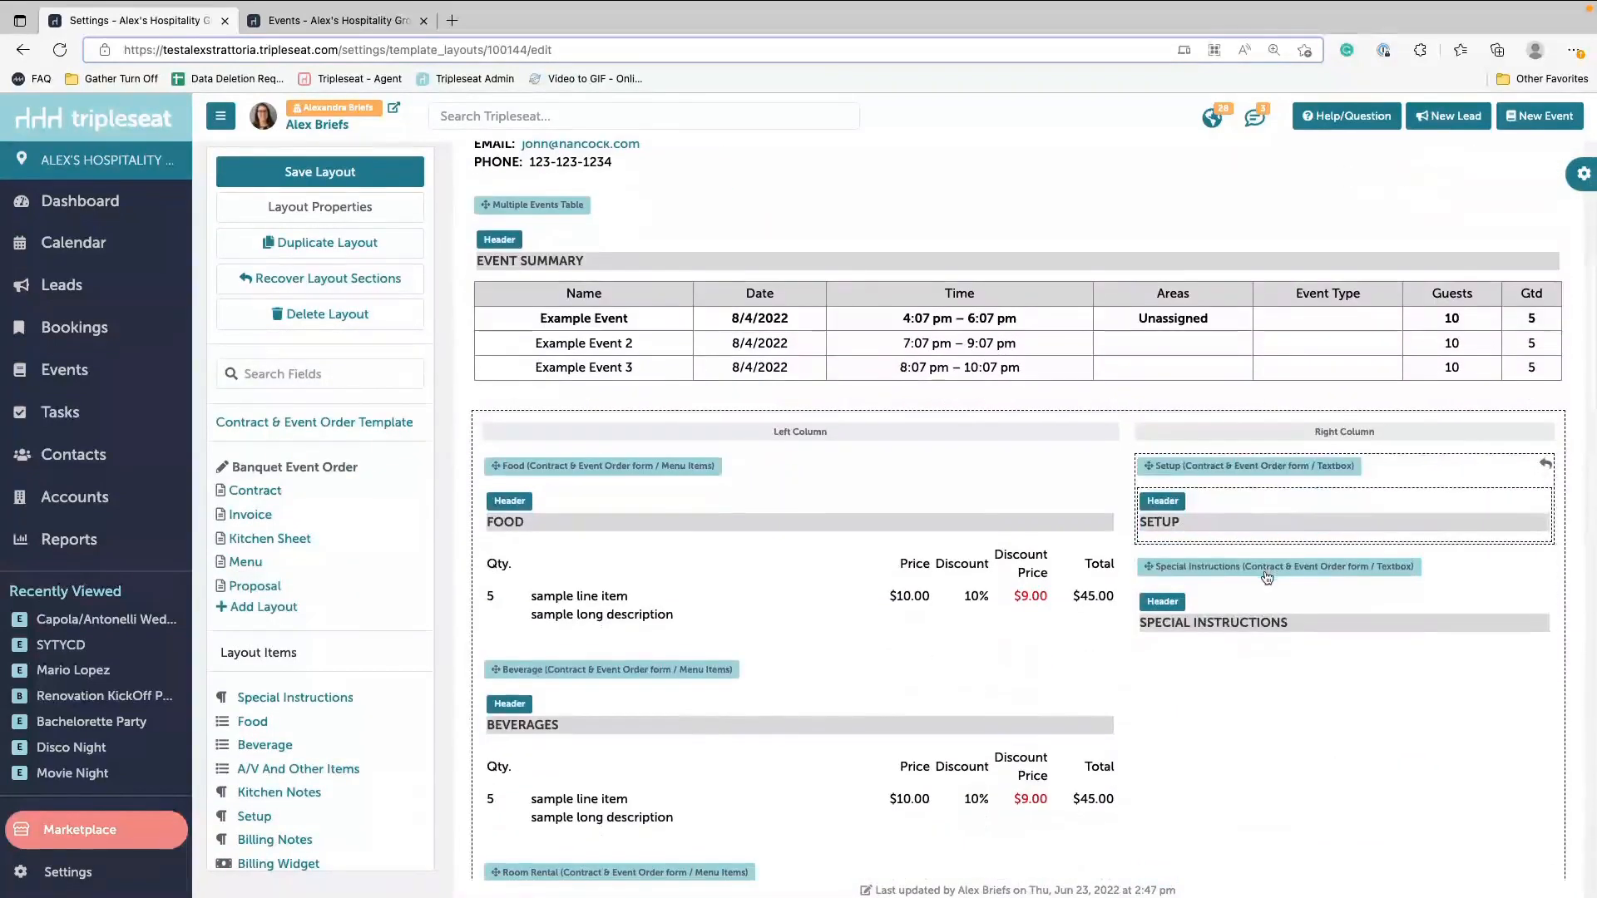
pyautogui.scroll(5, 594, 390)
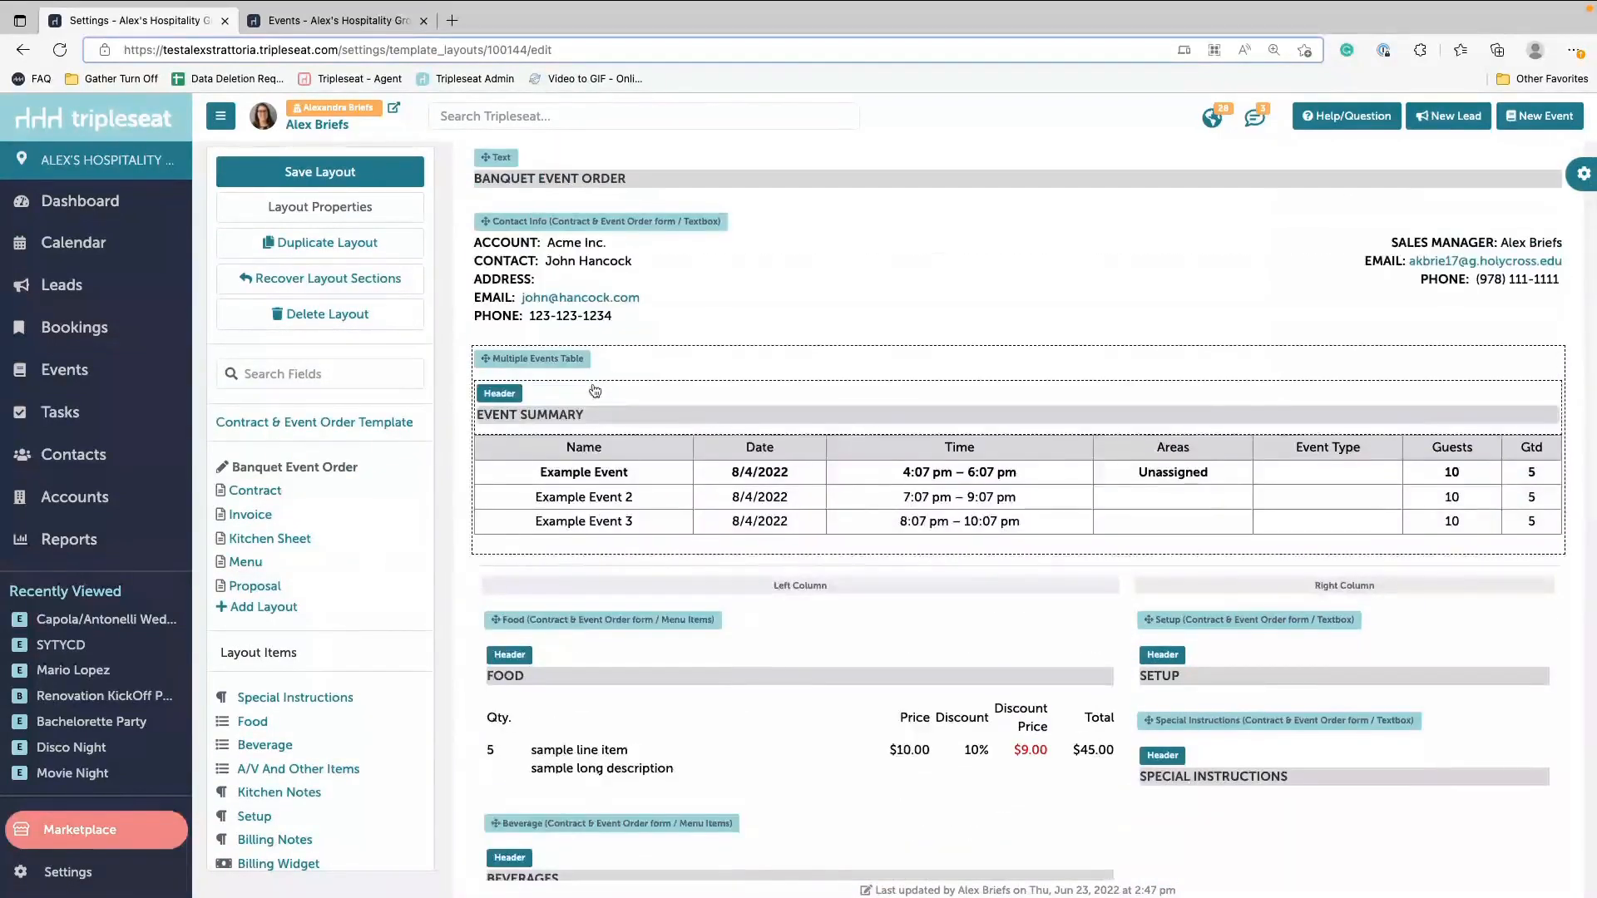
pyautogui.scroll(1, 594, 390)
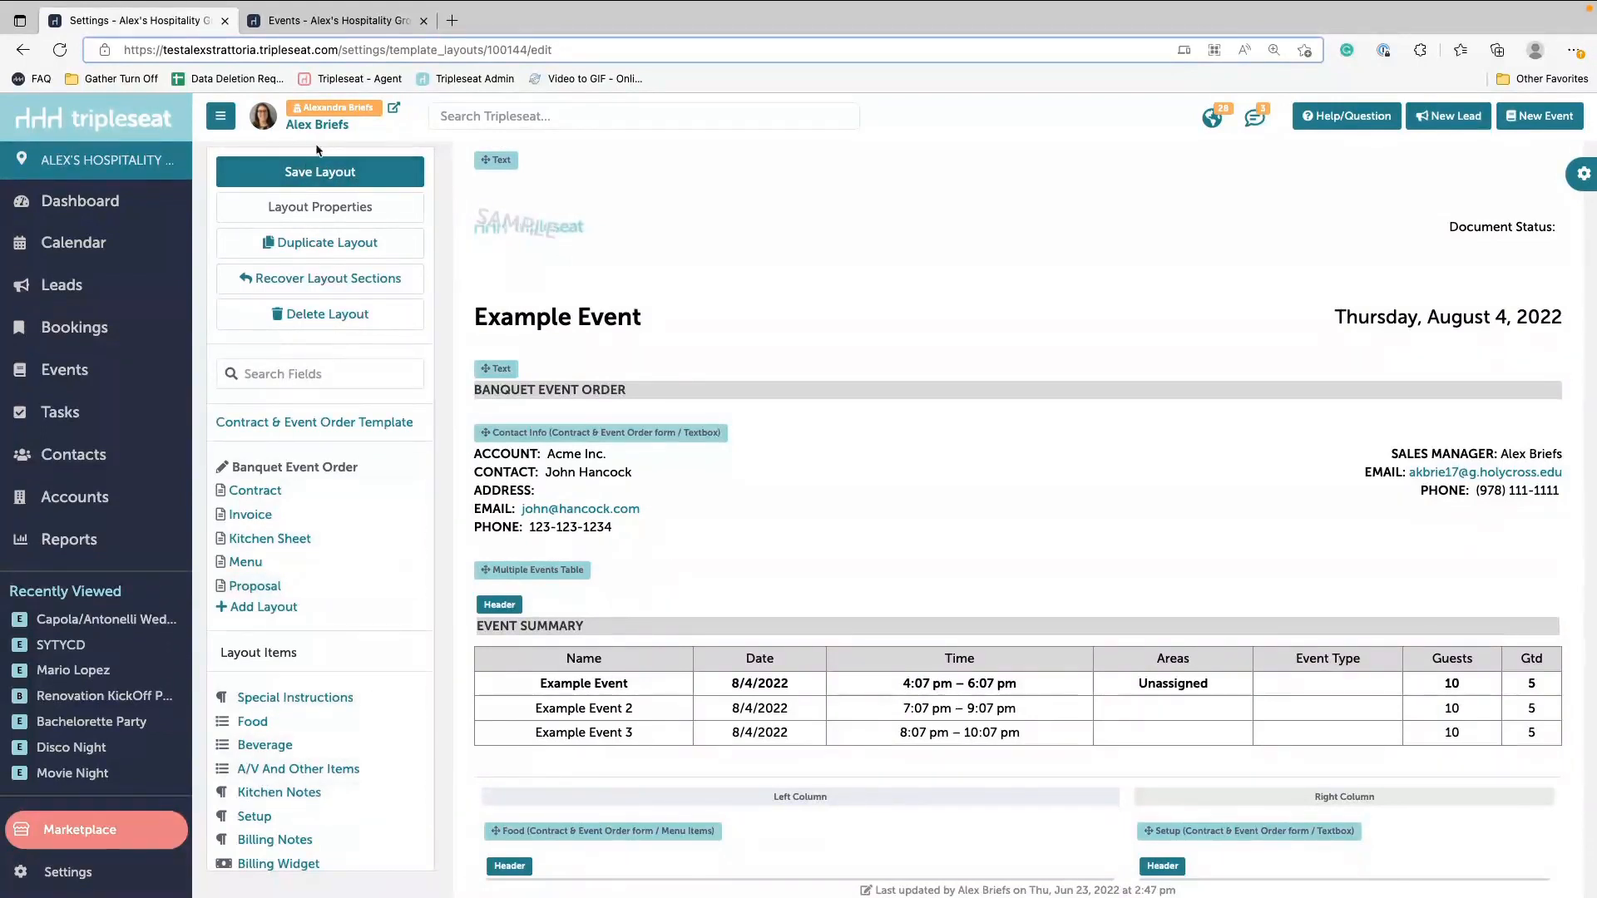
pyautogui.scroll(-2, 273, 790)
pyautogui.scroll(-1, 272, 790)
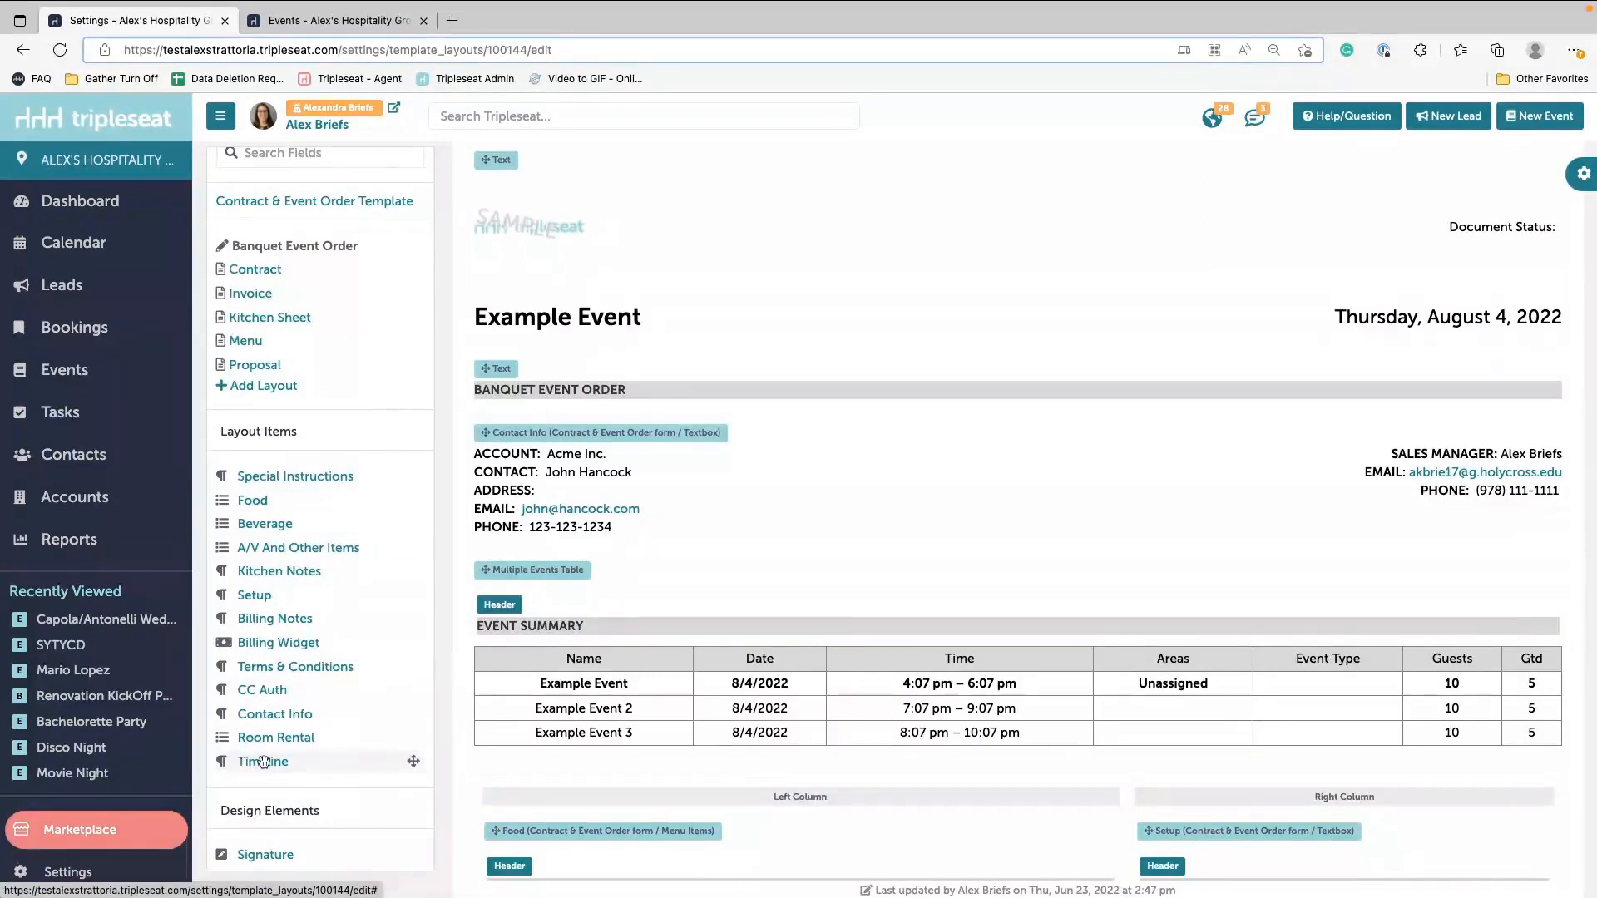
pyautogui.moveTo(263, 762); pyautogui.dragTo(676, 811)
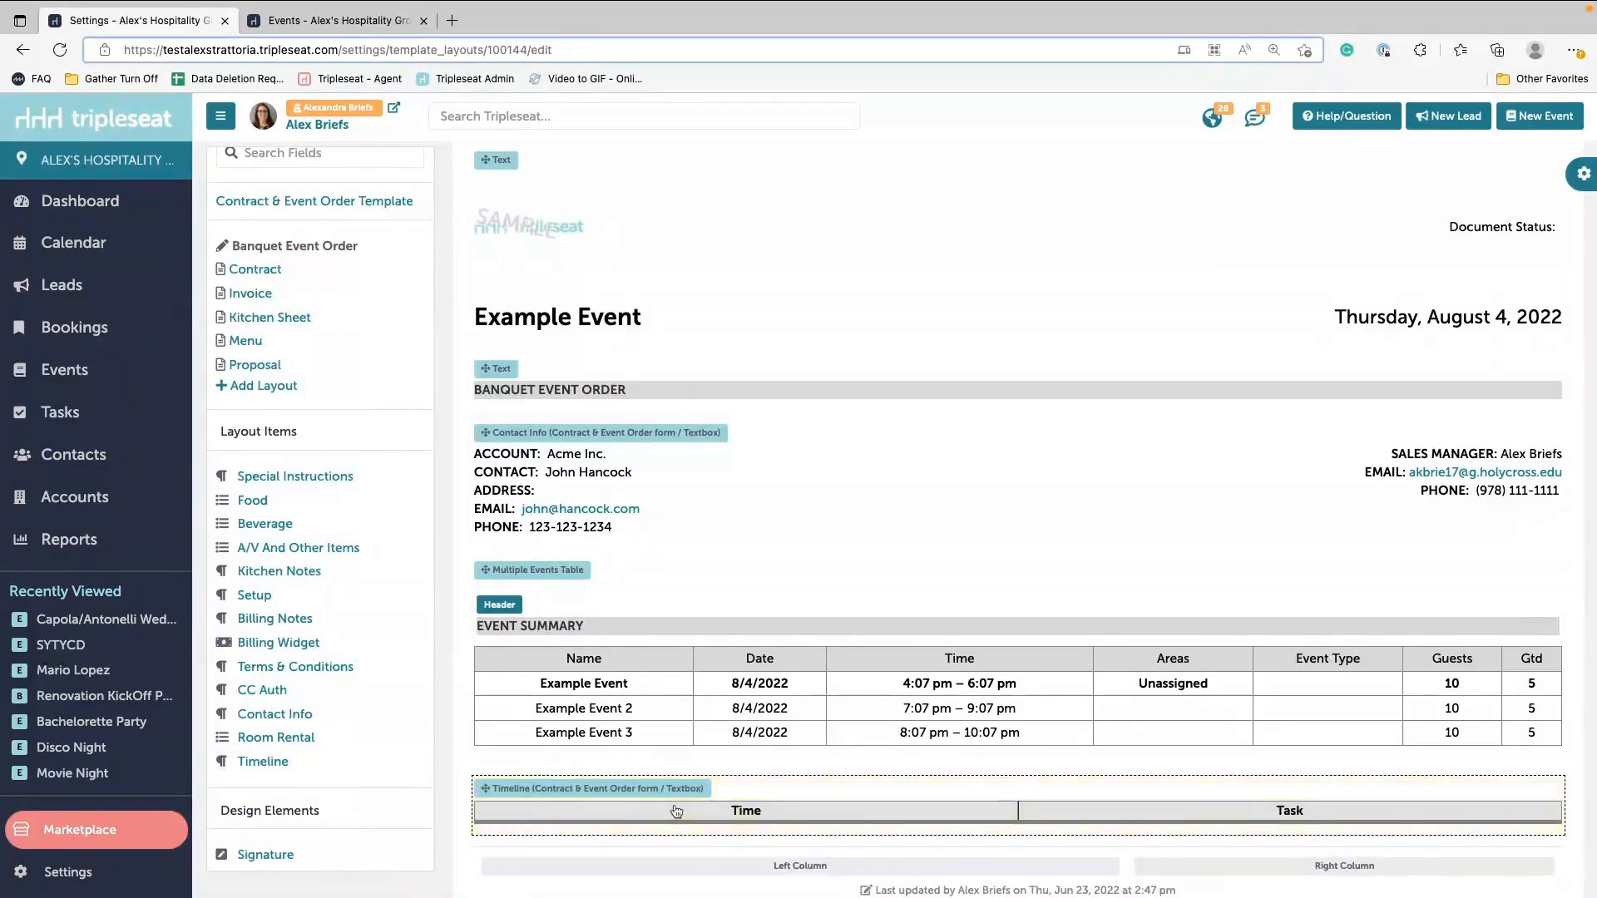
# Step: Enable the header on the layout's Timeline field and close its settings
pyautogui.scroll(-2, 866, 750)
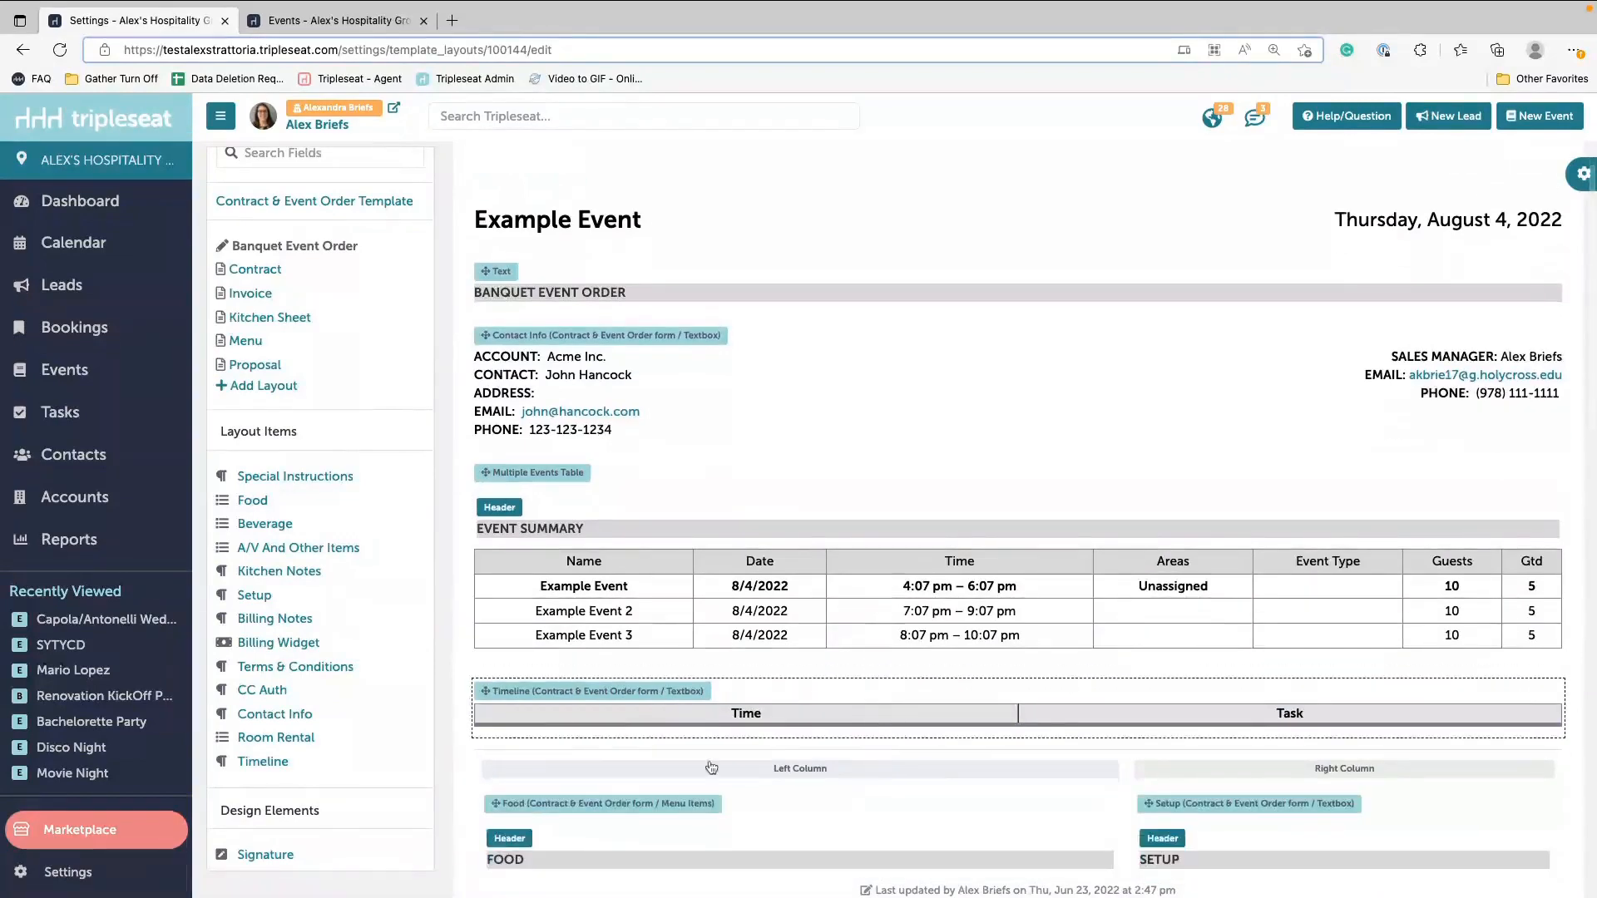
pyautogui.scroll(-5, 795, 707)
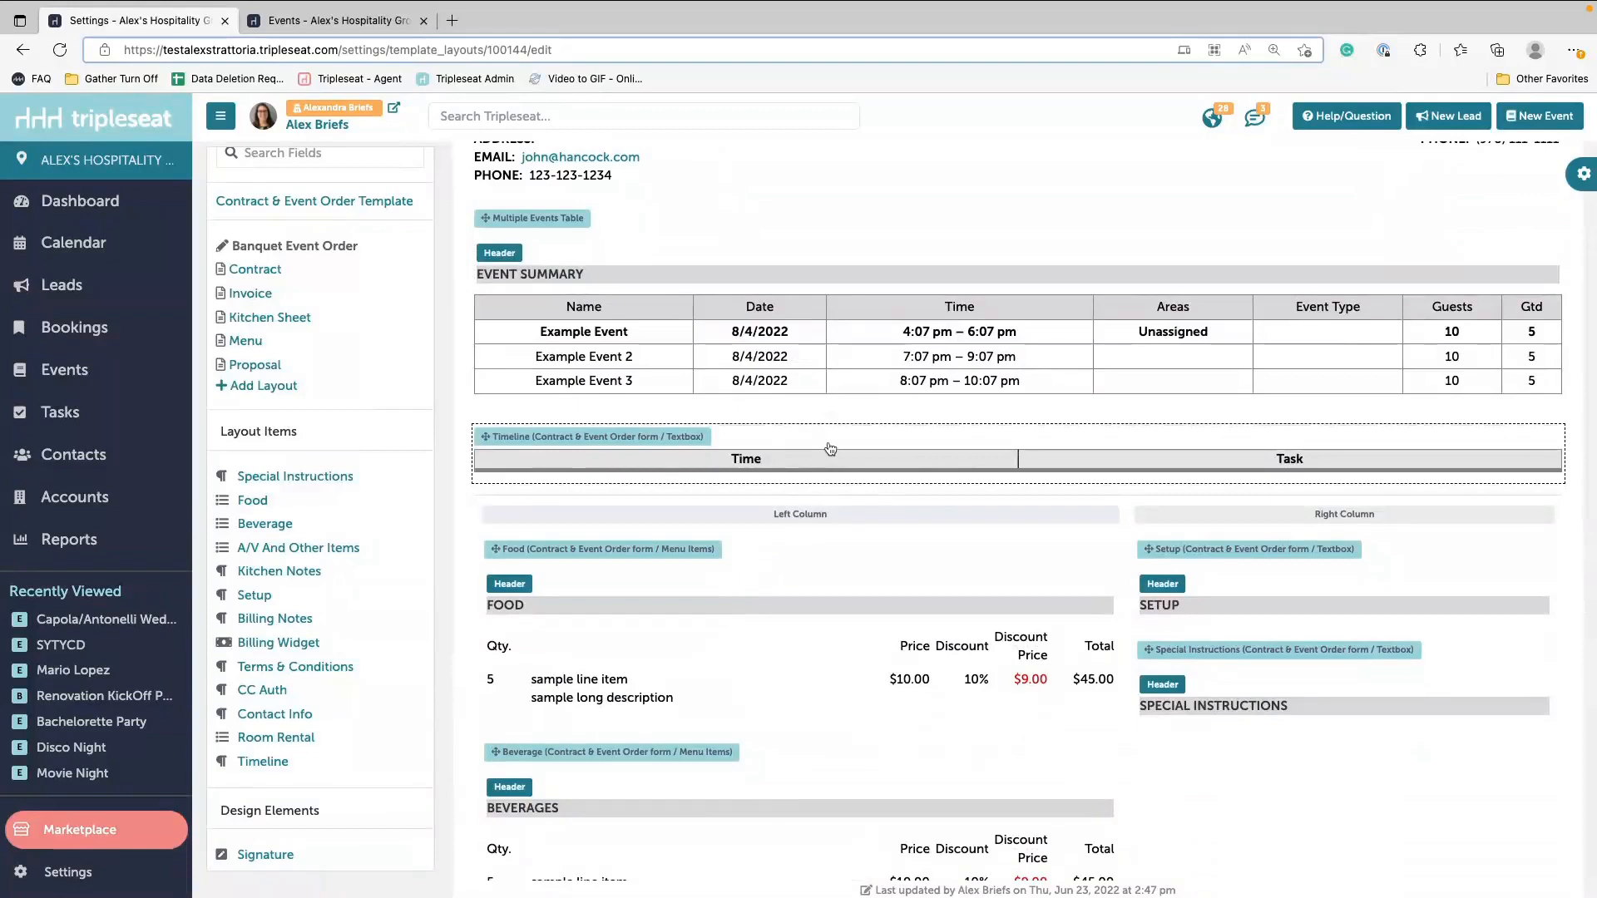
pyautogui.click(829, 450)
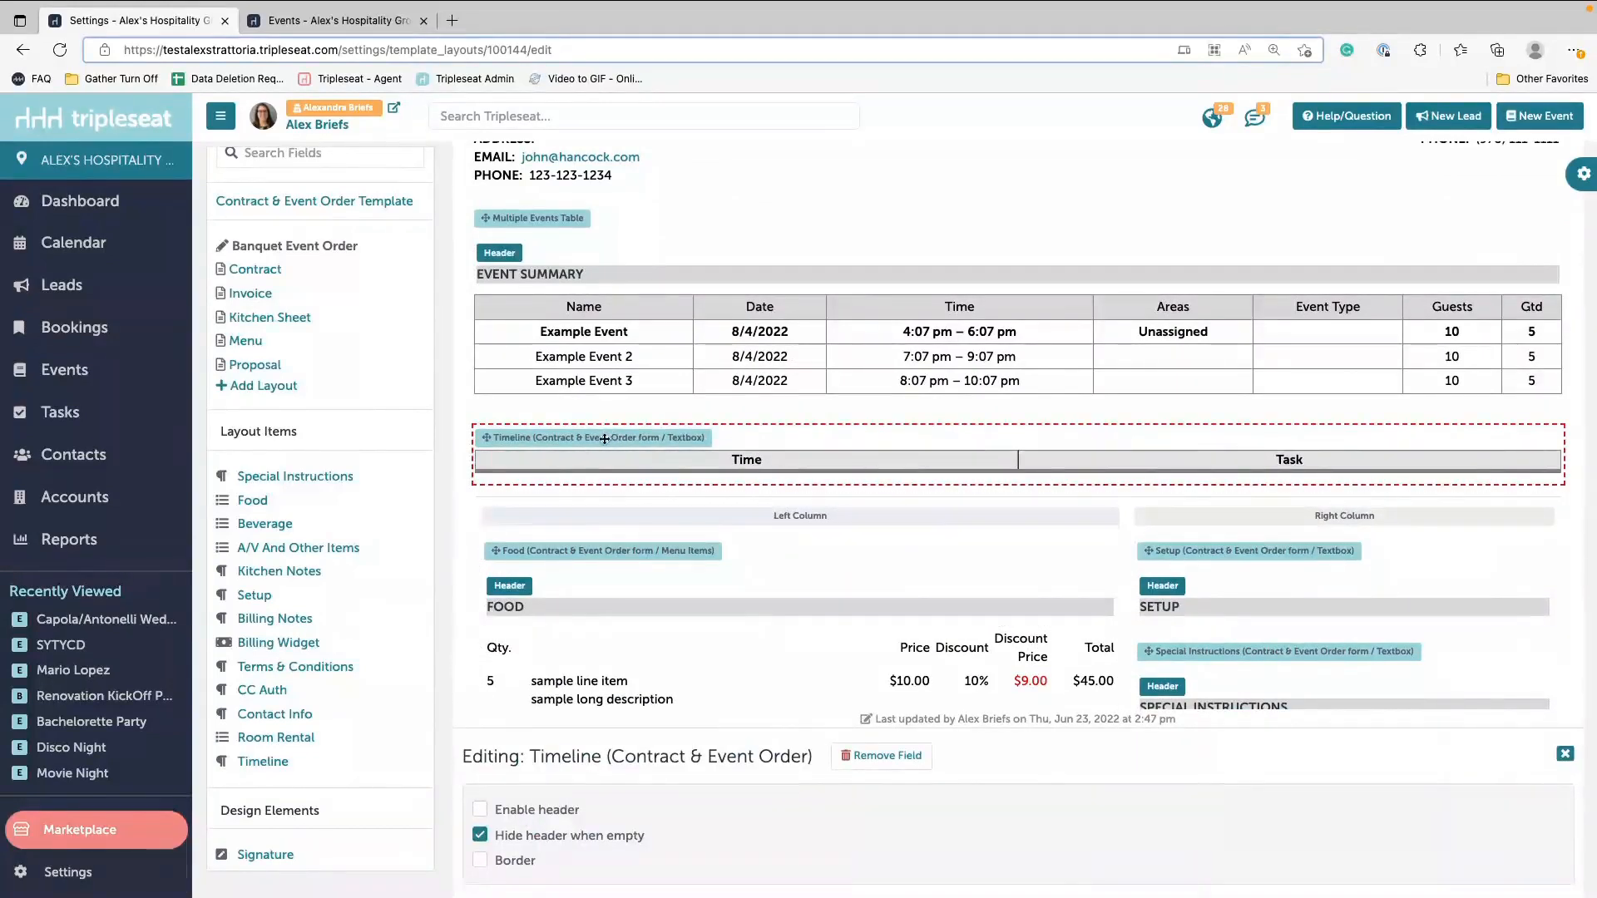
pyautogui.click(479, 810)
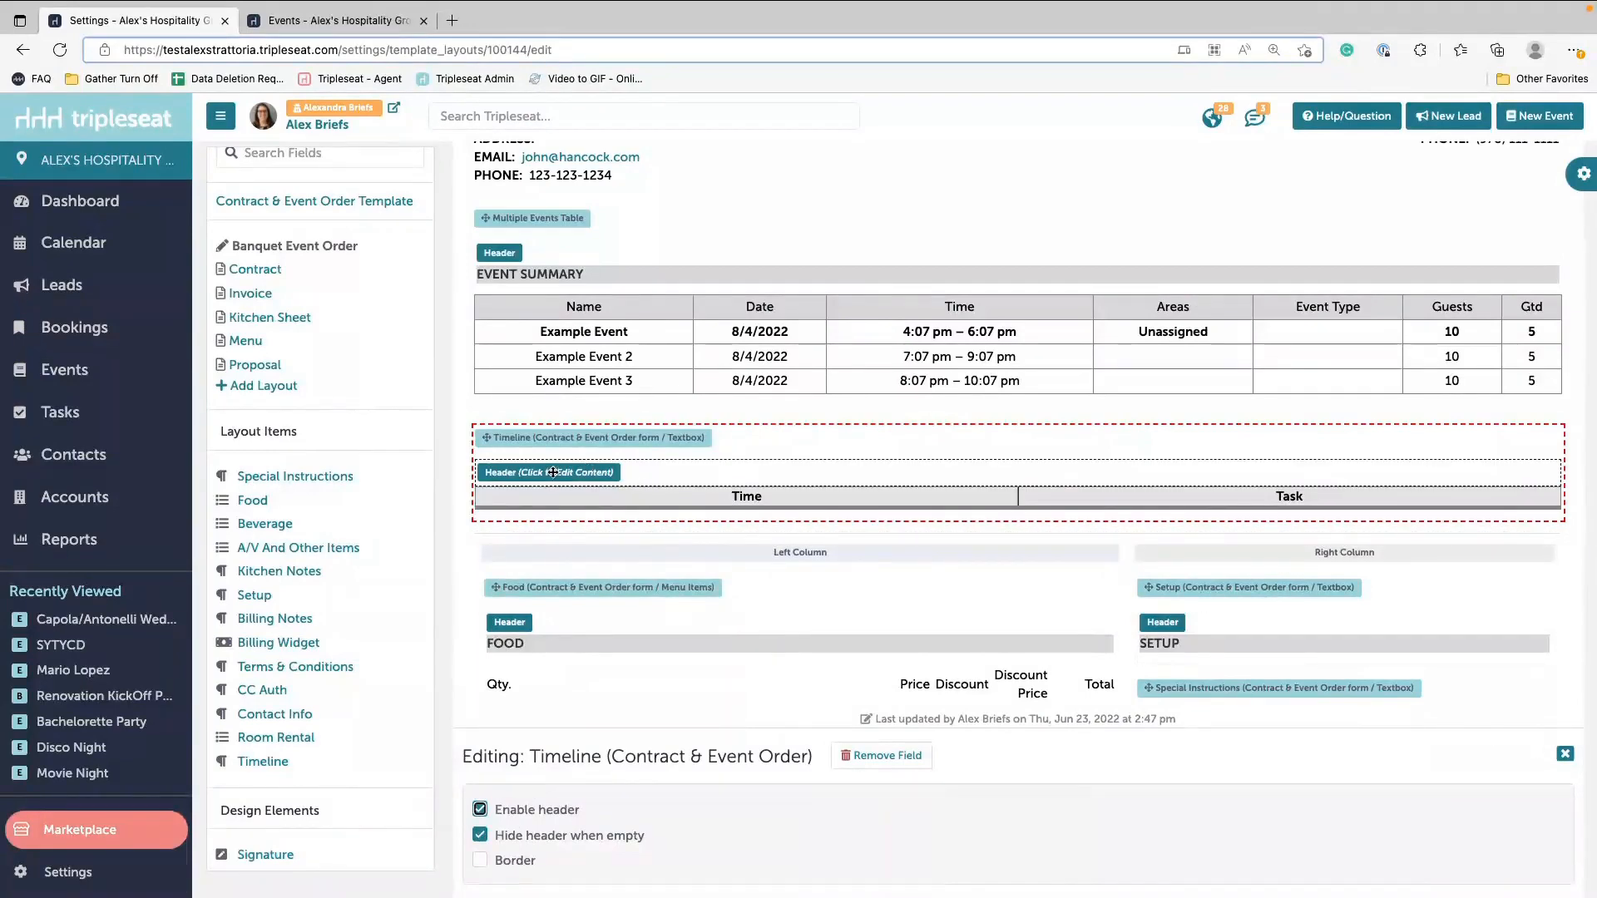
pyautogui.click(1564, 755)
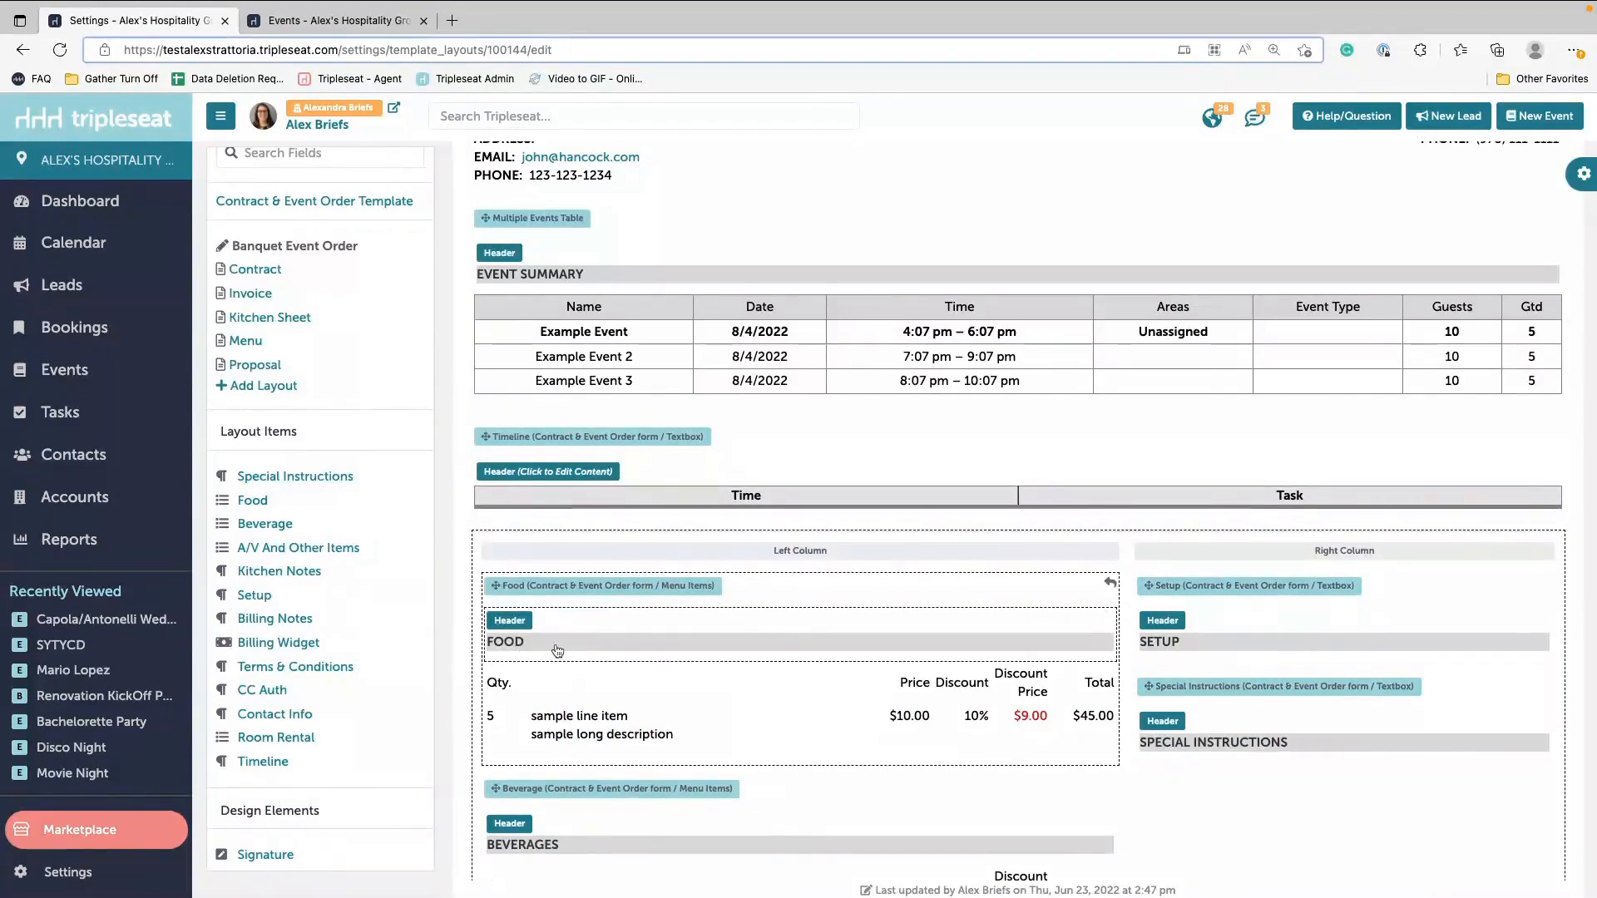
# Step: Copy the shaded FOOD header content from the Food field and paste it into the Timeline field's header content
pyautogui.click(557, 650)
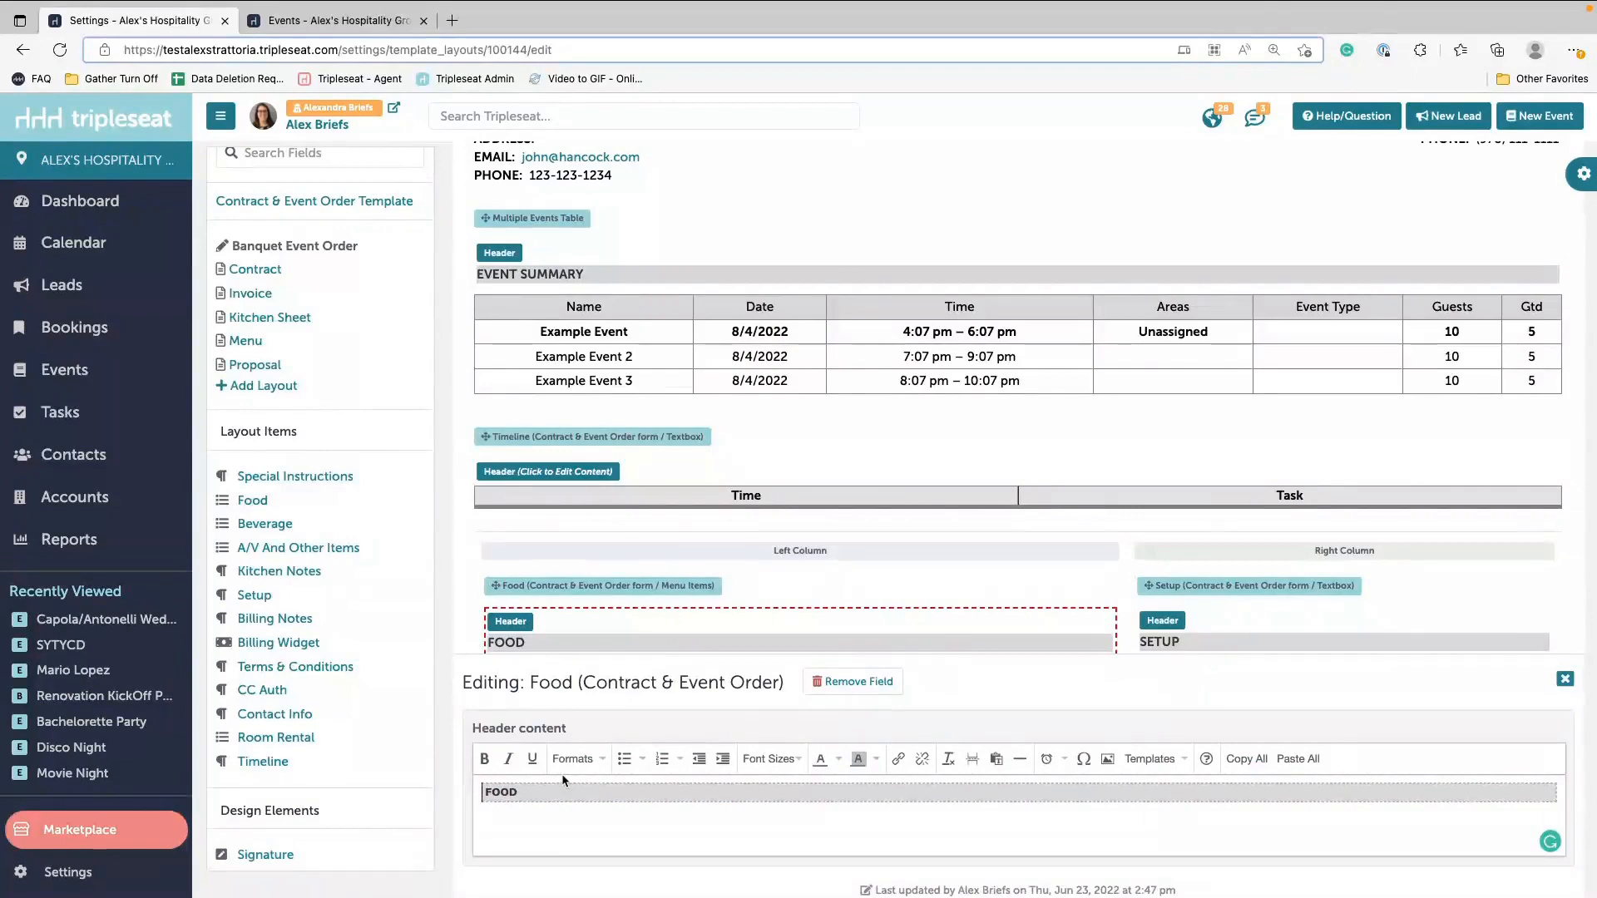
pyautogui.hotkey('ctrl', 'a')
pyautogui.press('super+c')
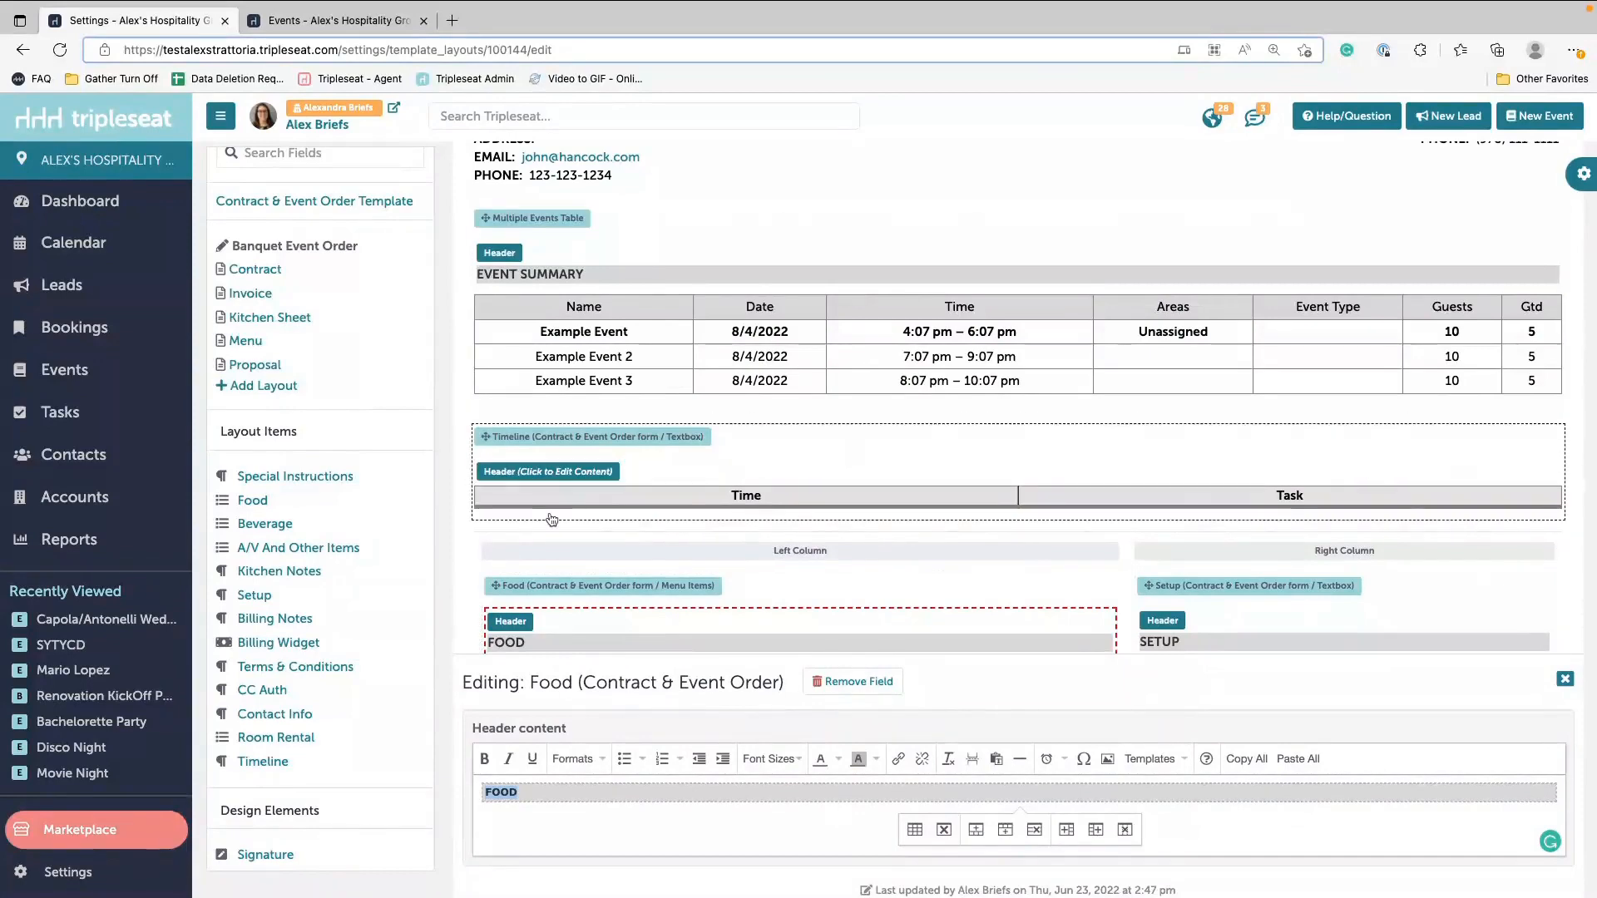
pyautogui.scroll(-2, 707, 499)
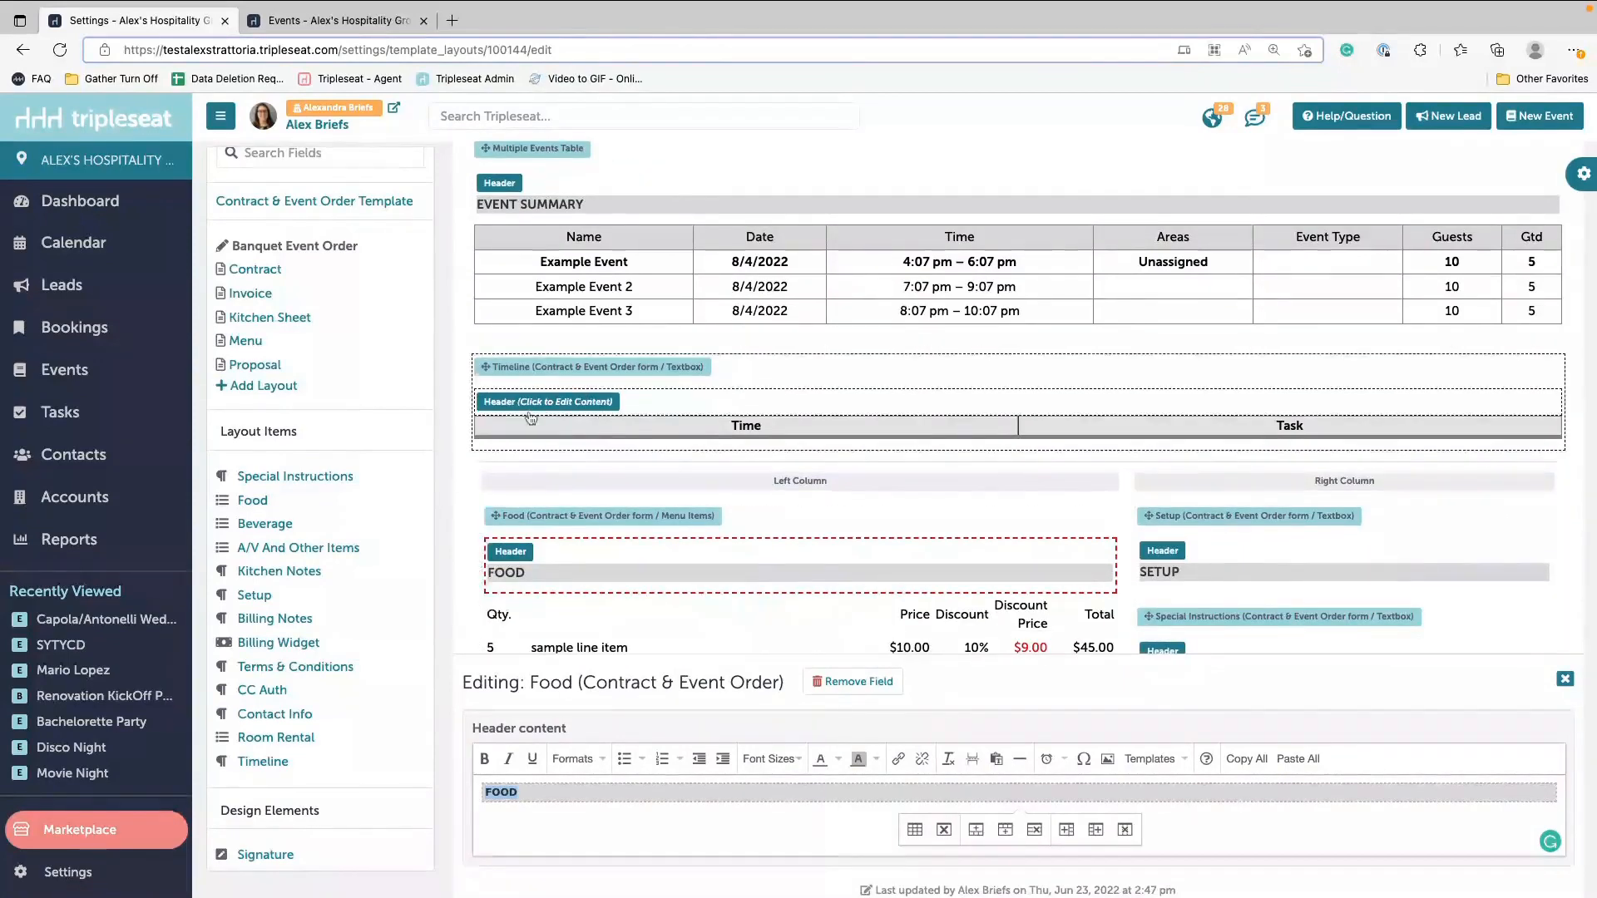
pyautogui.click(511, 404)
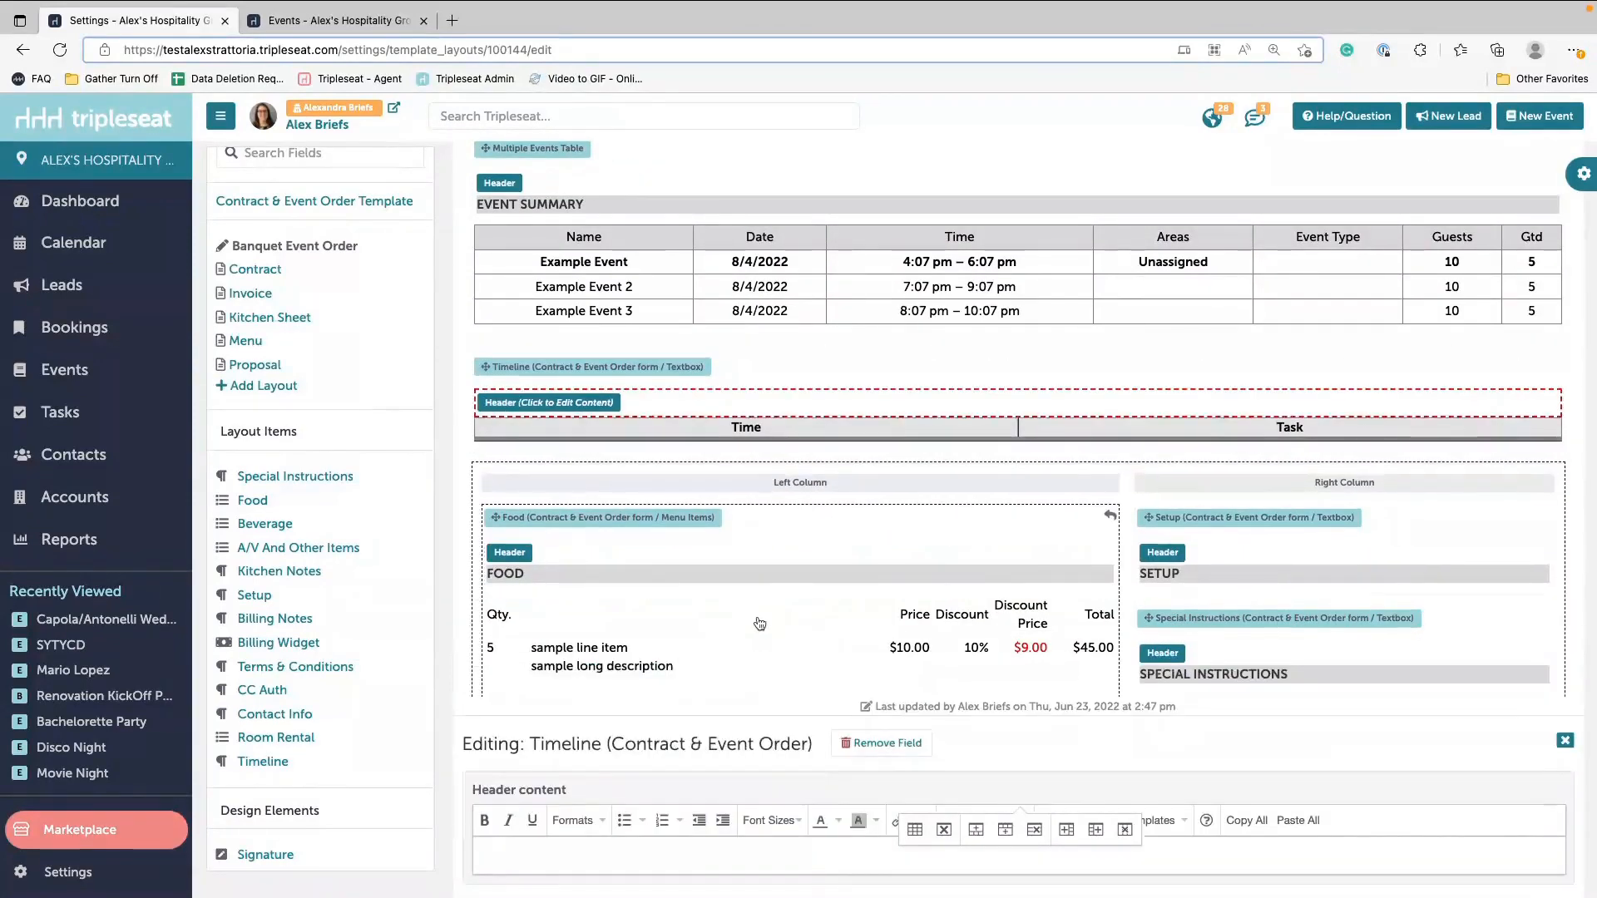
pyautogui.click(561, 843)
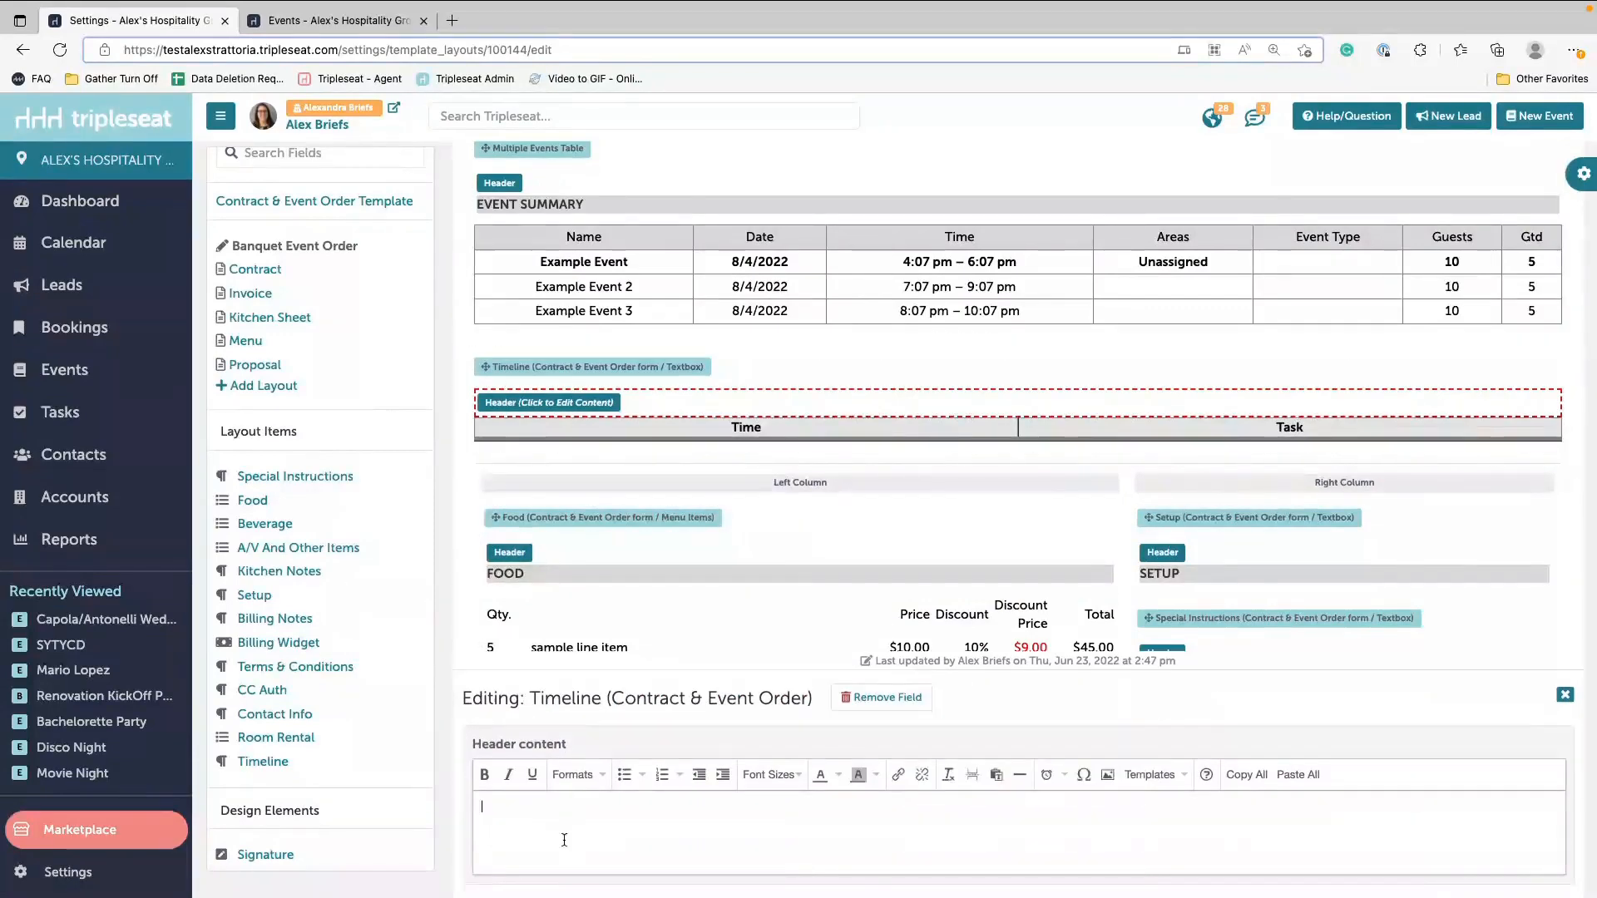
pyautogui.press('super+v')
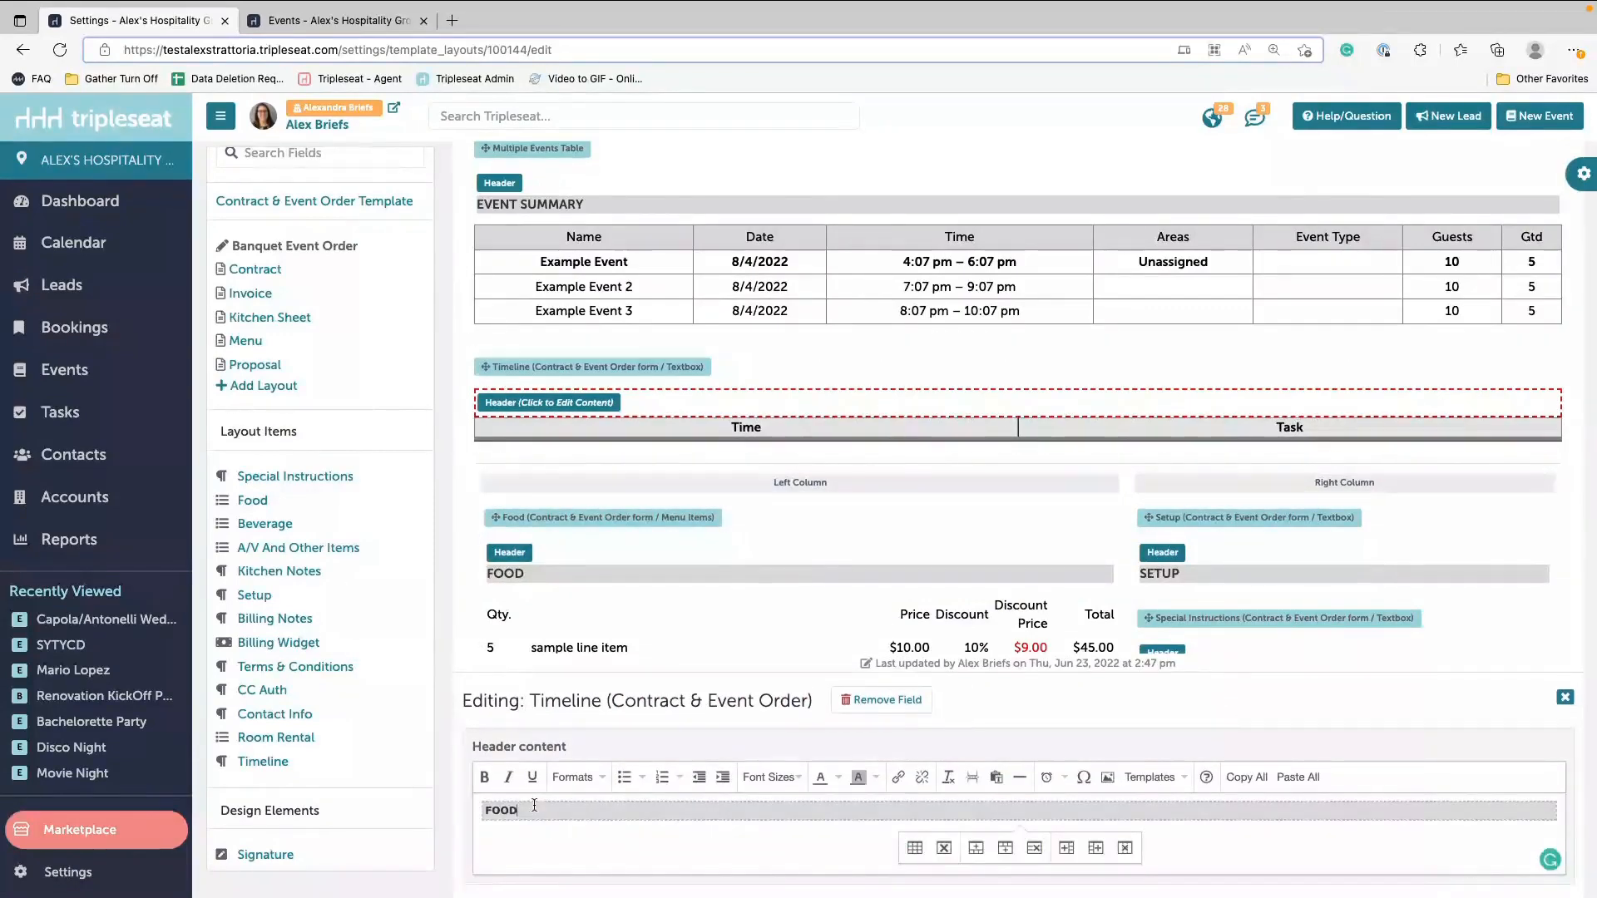
# Step: Change the Timeline field's header text to TIMELINE, close its settings and save the Banquet Event Order layout
pyautogui.press('BackSpace')
pyautogui.press('BackSpace')
pyautogui.press('BackSpace')
pyautogui.press('BackSpace')
pyautogui.write('TIMELINE')
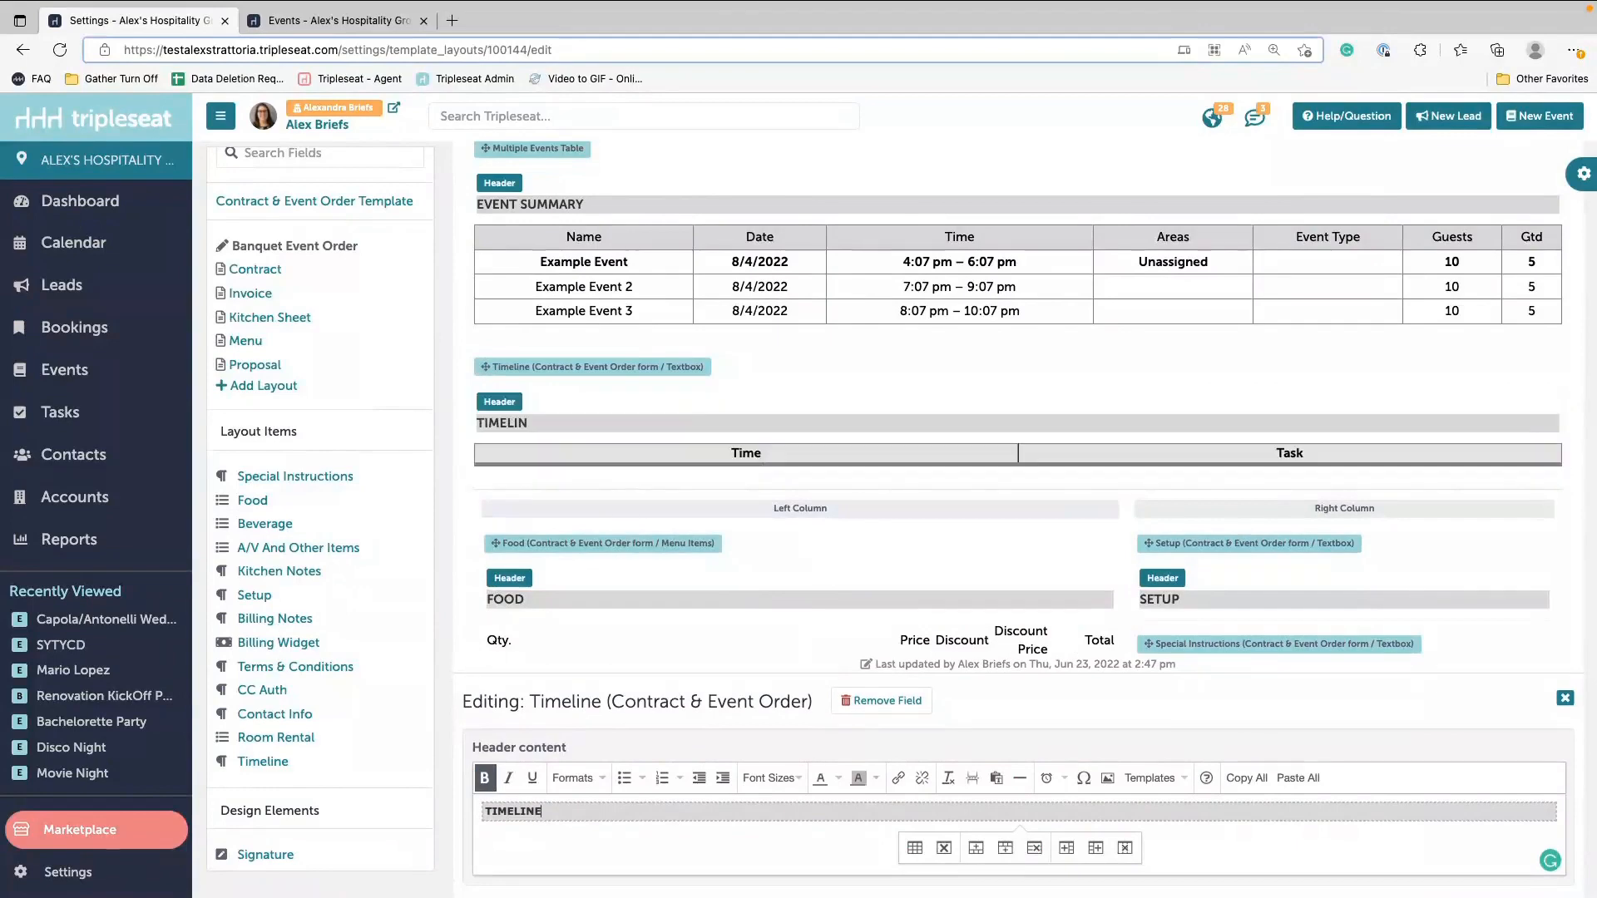
pyautogui.click(1565, 699)
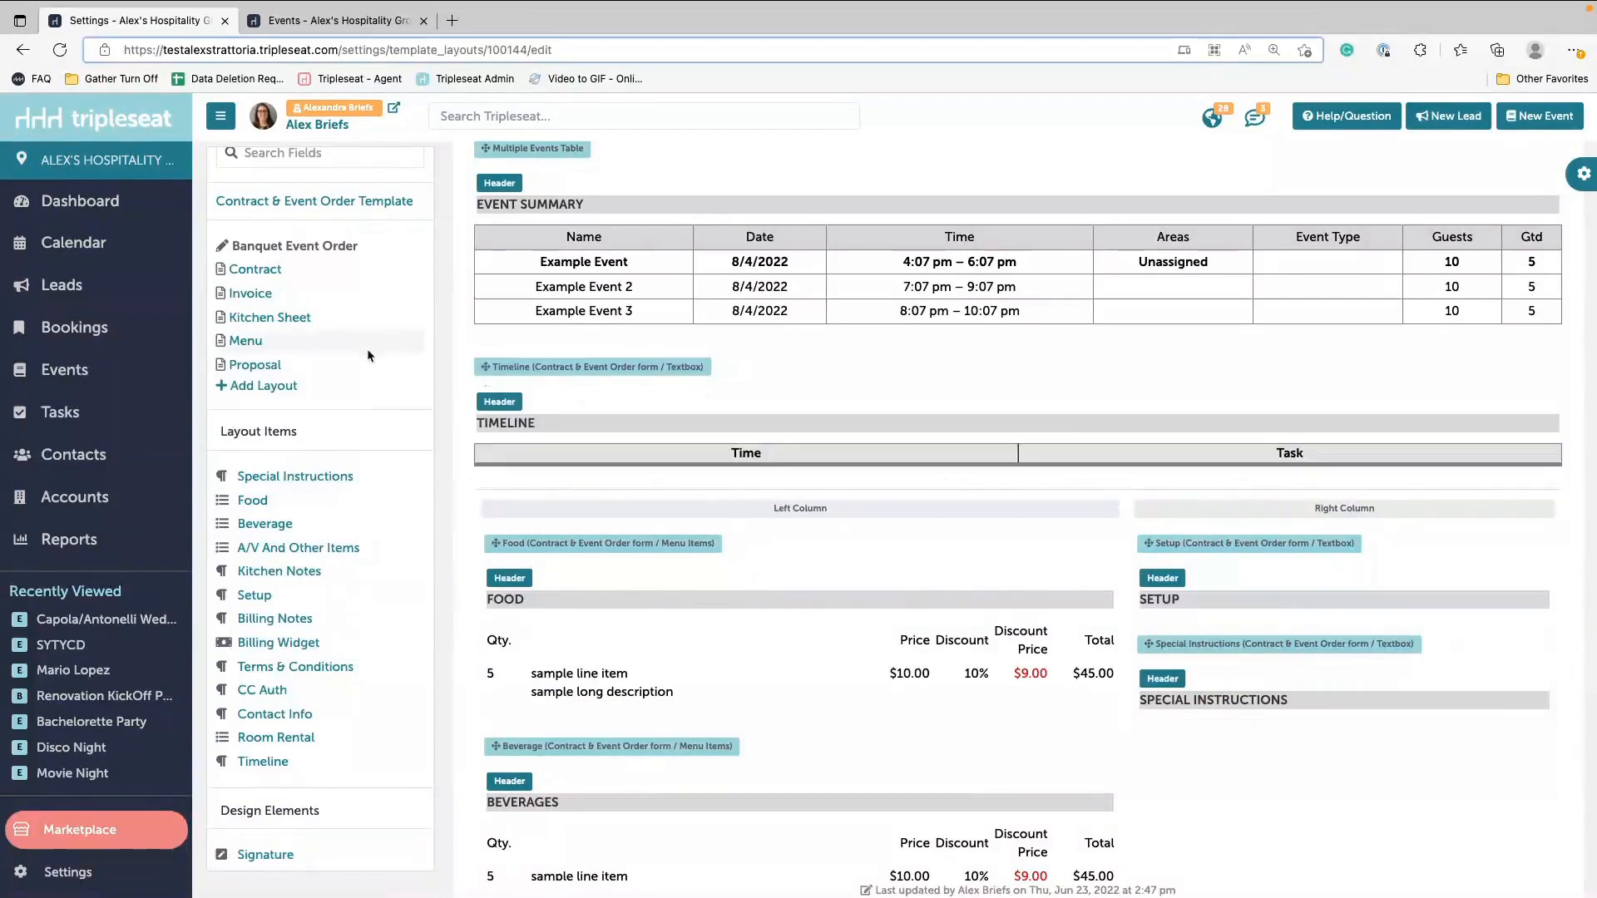
pyautogui.scroll(3, 365, 349)
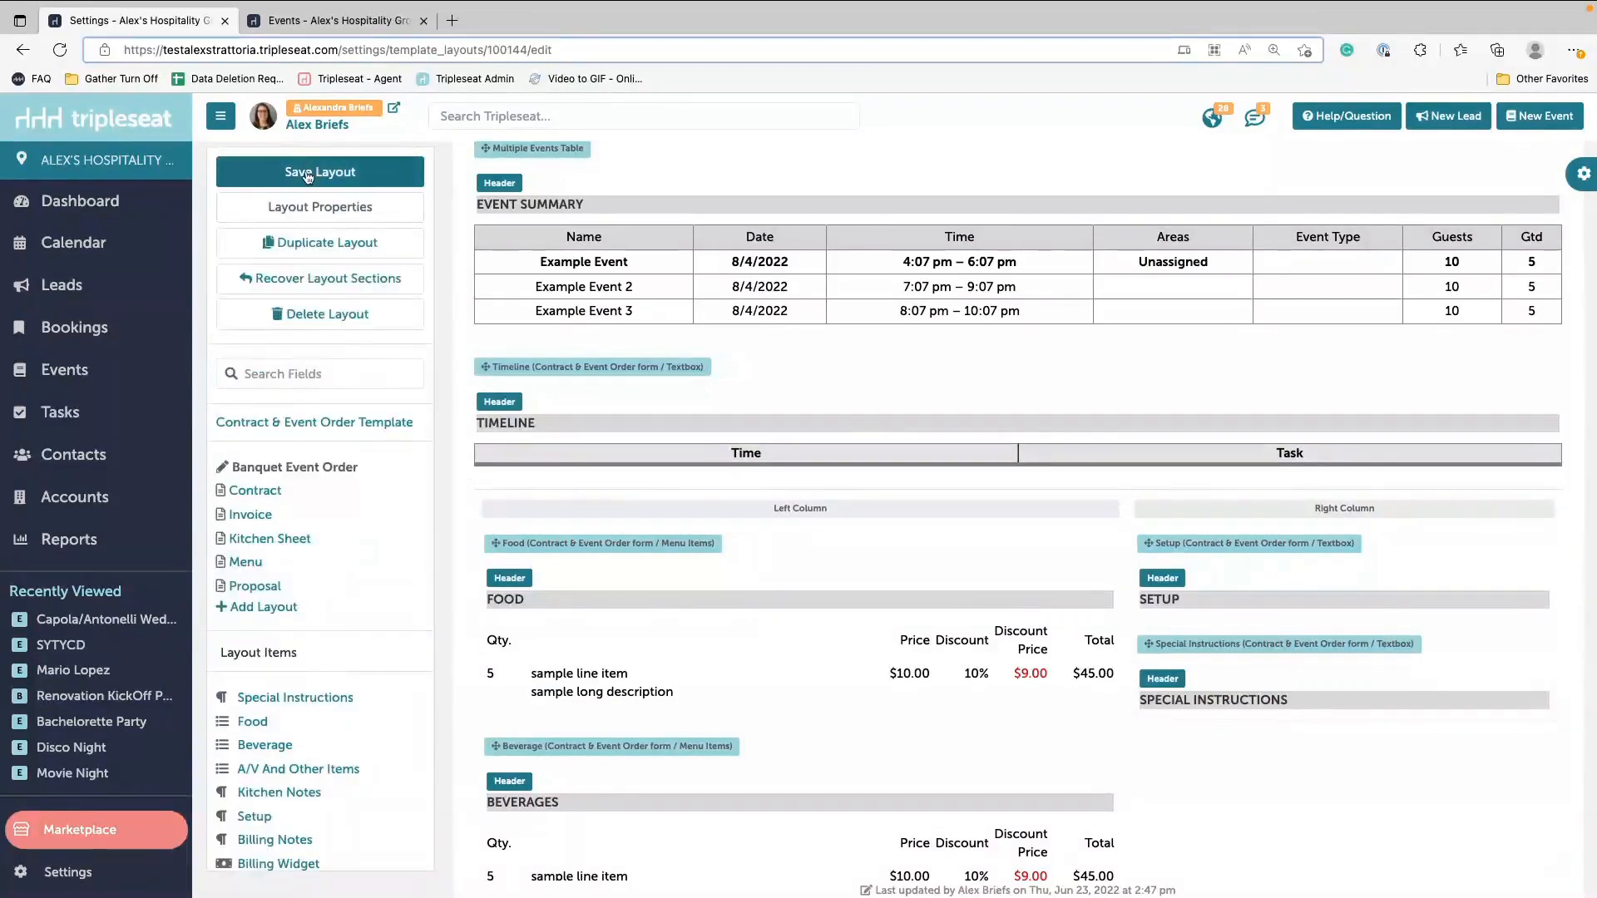
pyautogui.click(307, 174)
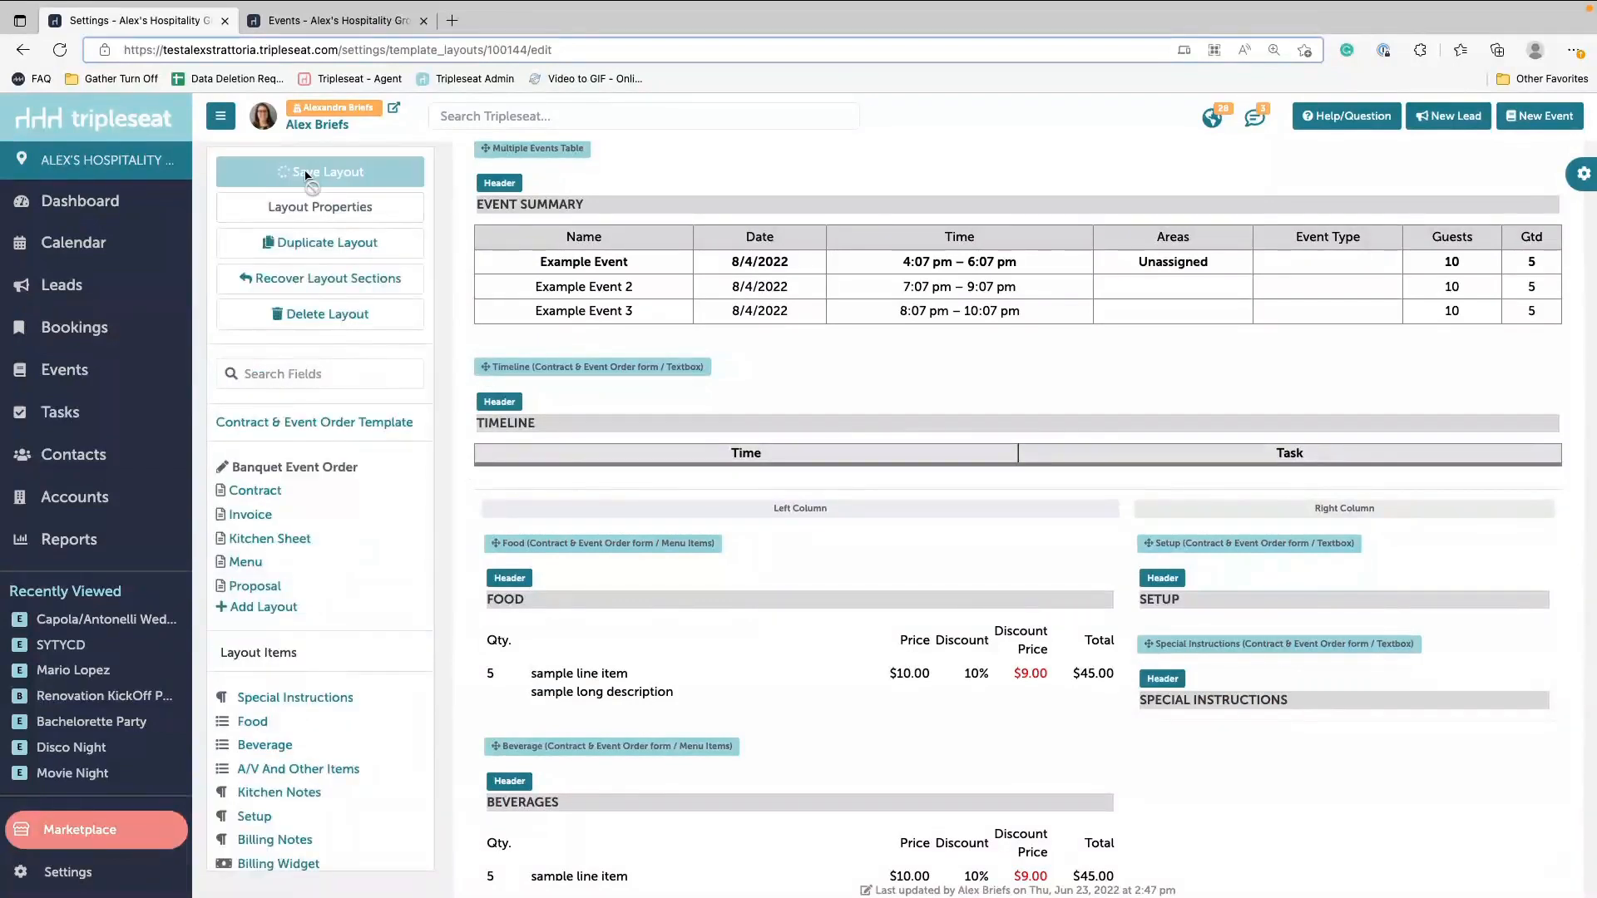
# Step: Open the template's Contract layout and review its sections from the contact info to the estimated billing
pyautogui.click(257, 491)
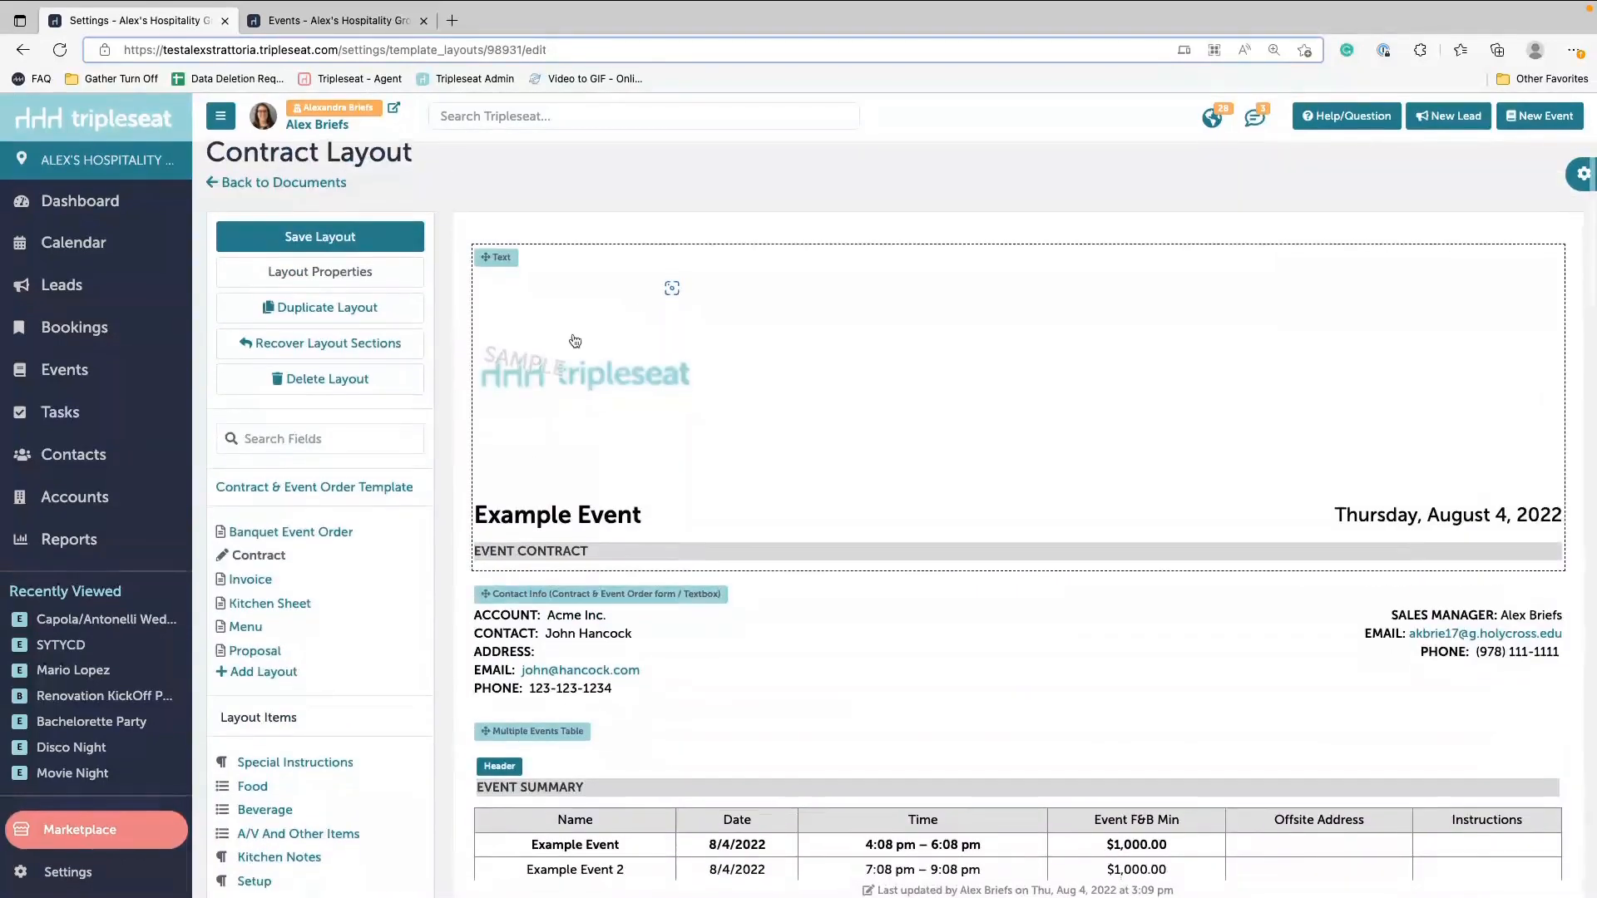
pyautogui.scroll(-3, 574, 340)
pyautogui.scroll(-3, 575, 340)
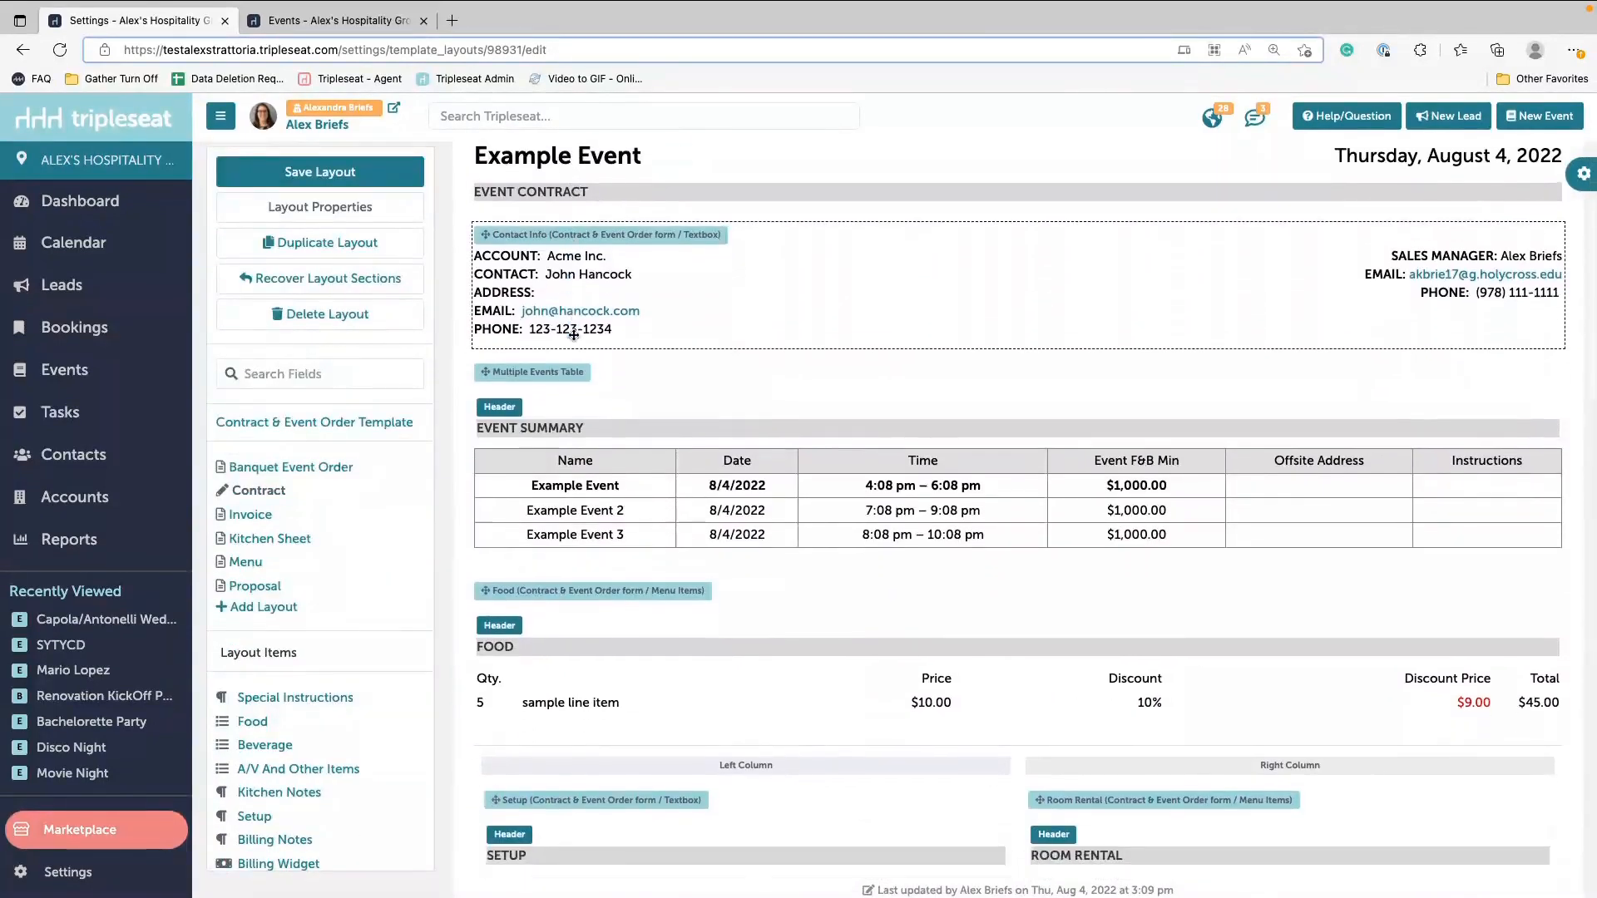
pyautogui.scroll(-3, 572, 335)
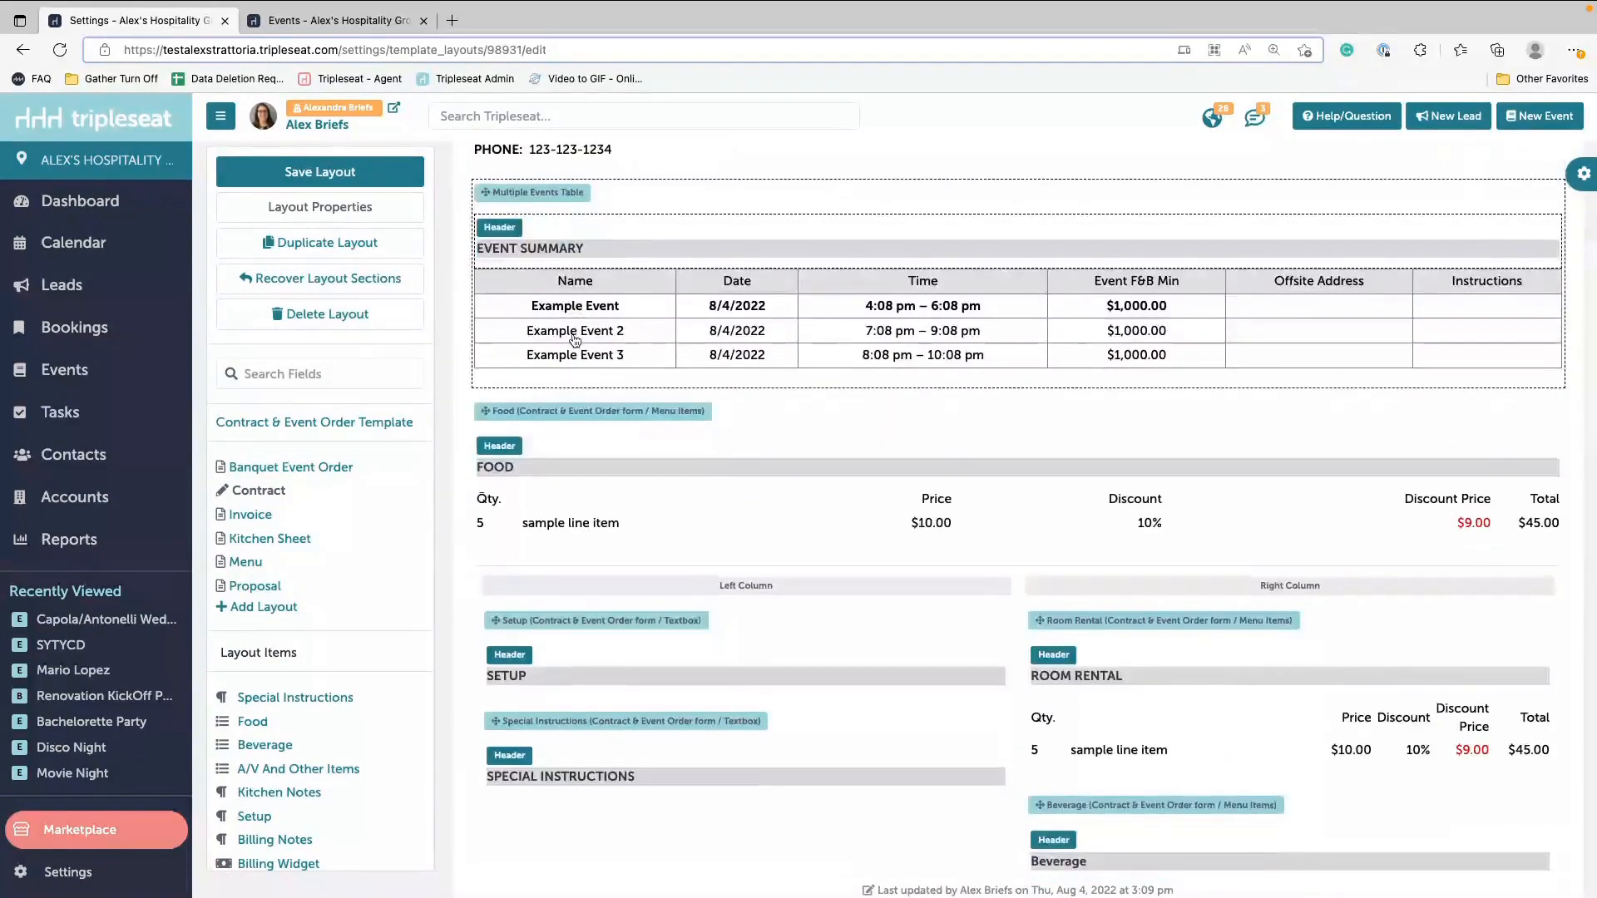
pyautogui.scroll(-2, 574, 340)
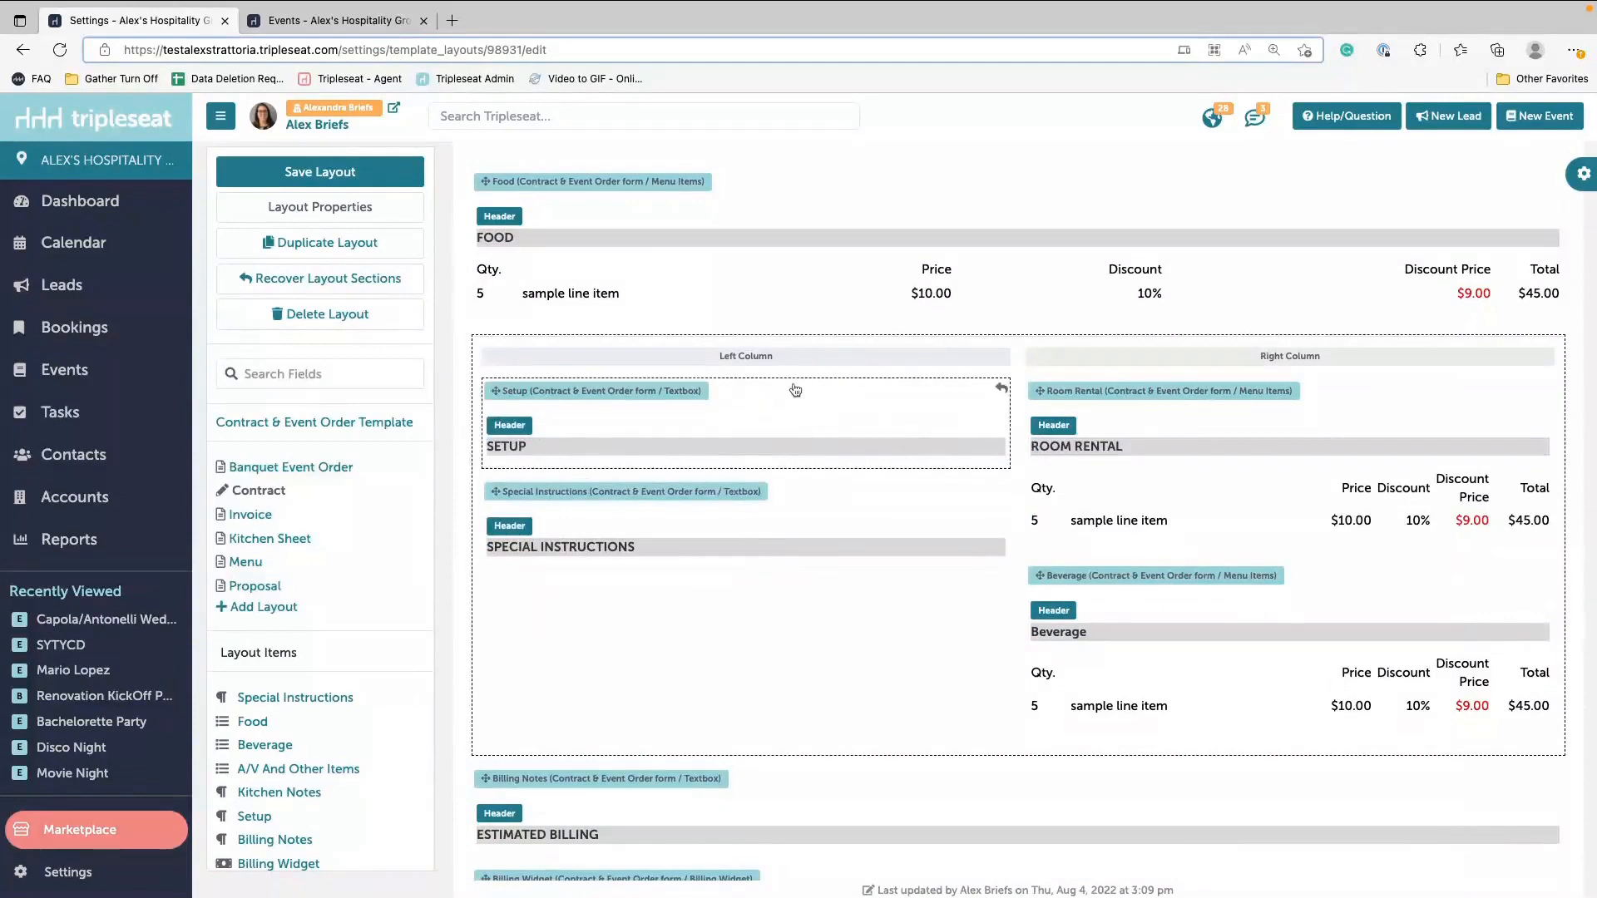
pyautogui.scroll(-1, 725, 366)
pyautogui.scroll(3, 726, 368)
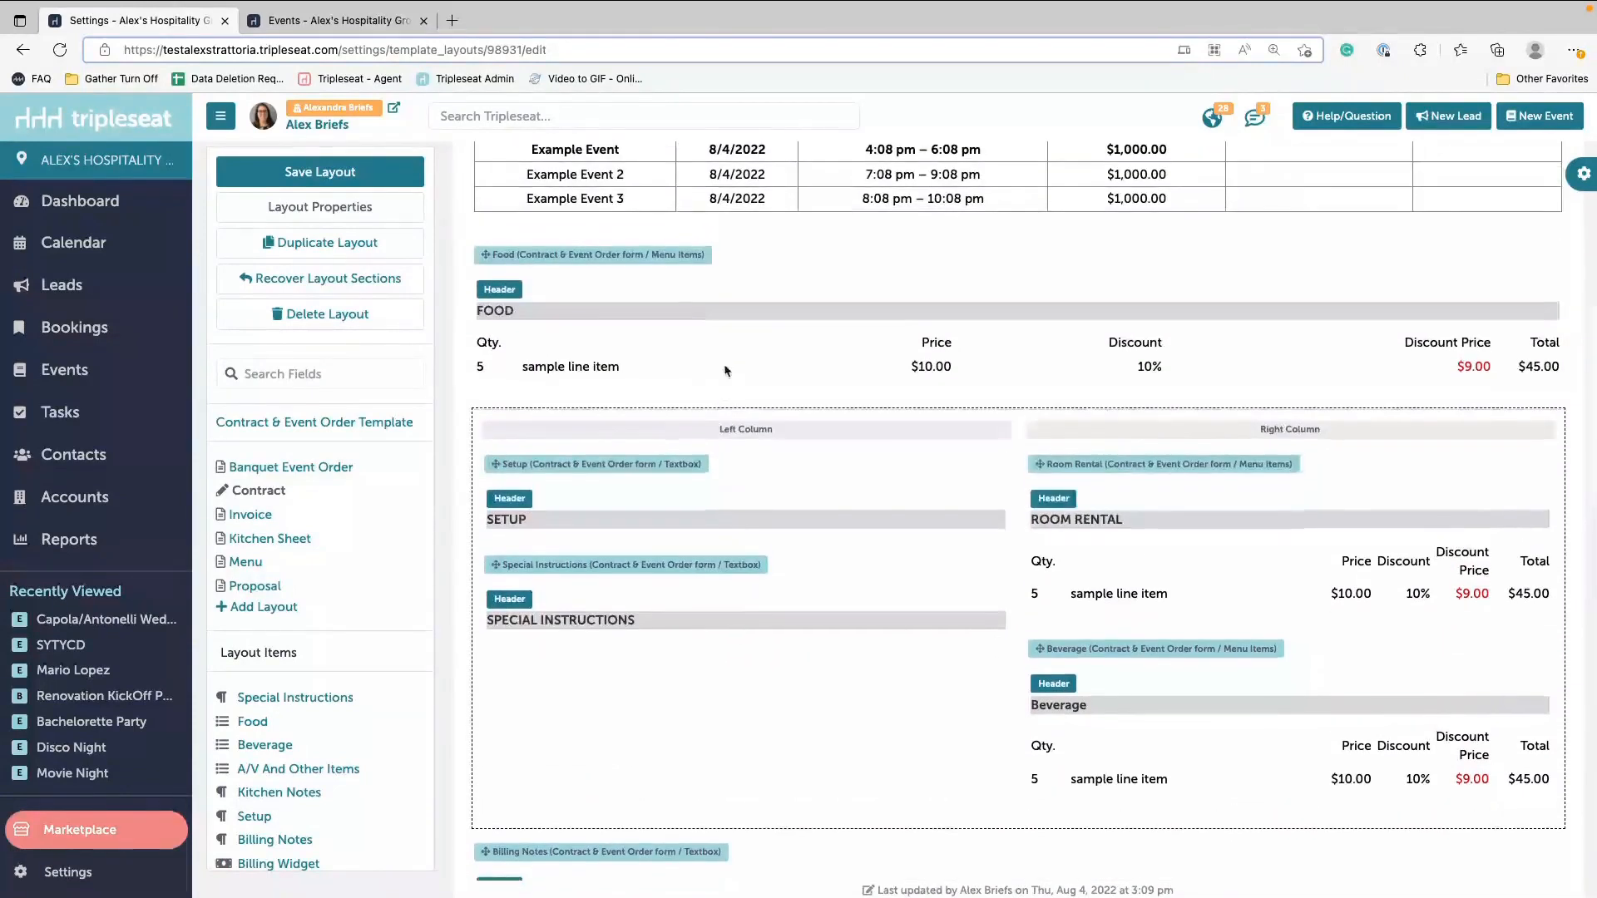
pyautogui.scroll(-2, 557, 334)
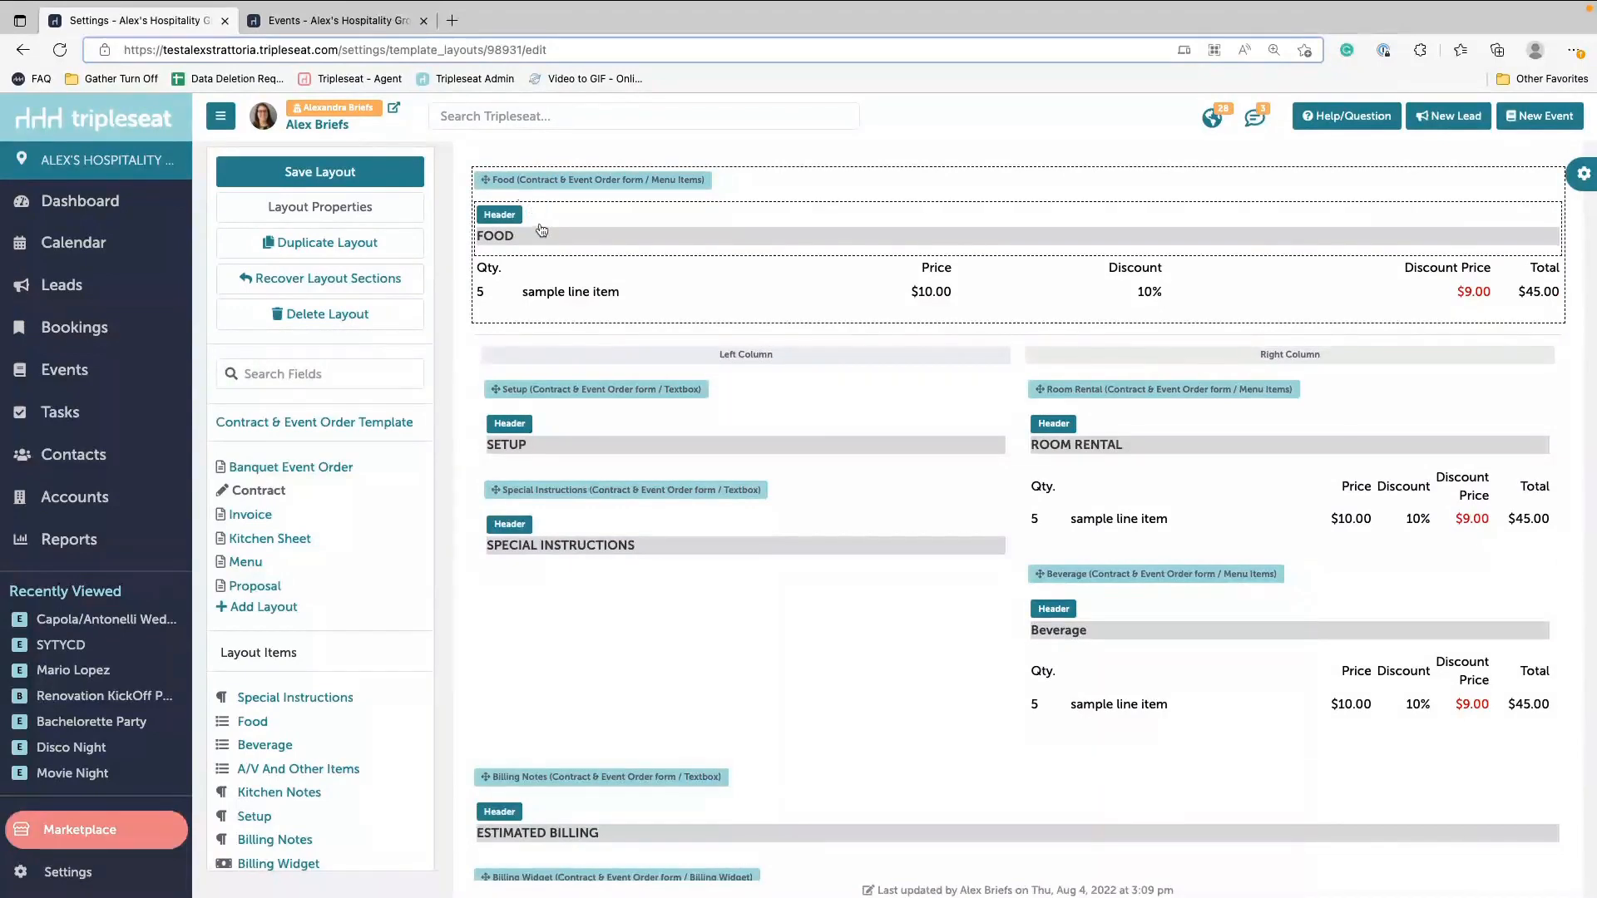
# Step: Move the Food field into the left column above Setup and return it to its place above the two-column section
pyautogui.click(493, 176)
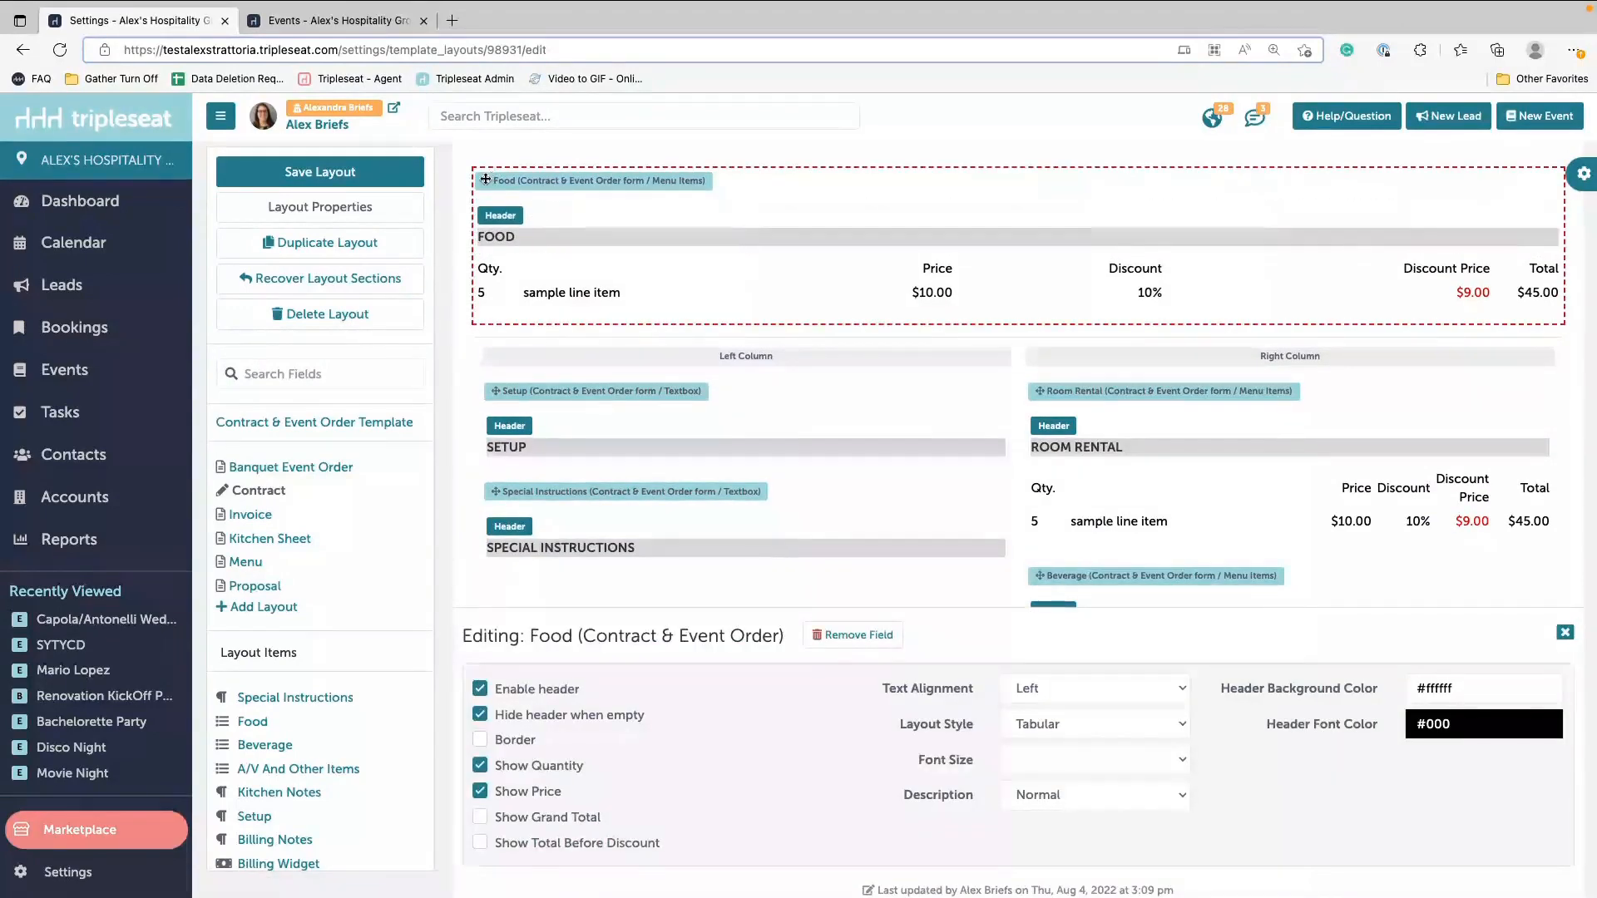
pyautogui.moveTo(485, 179); pyautogui.dragTo(654, 458)
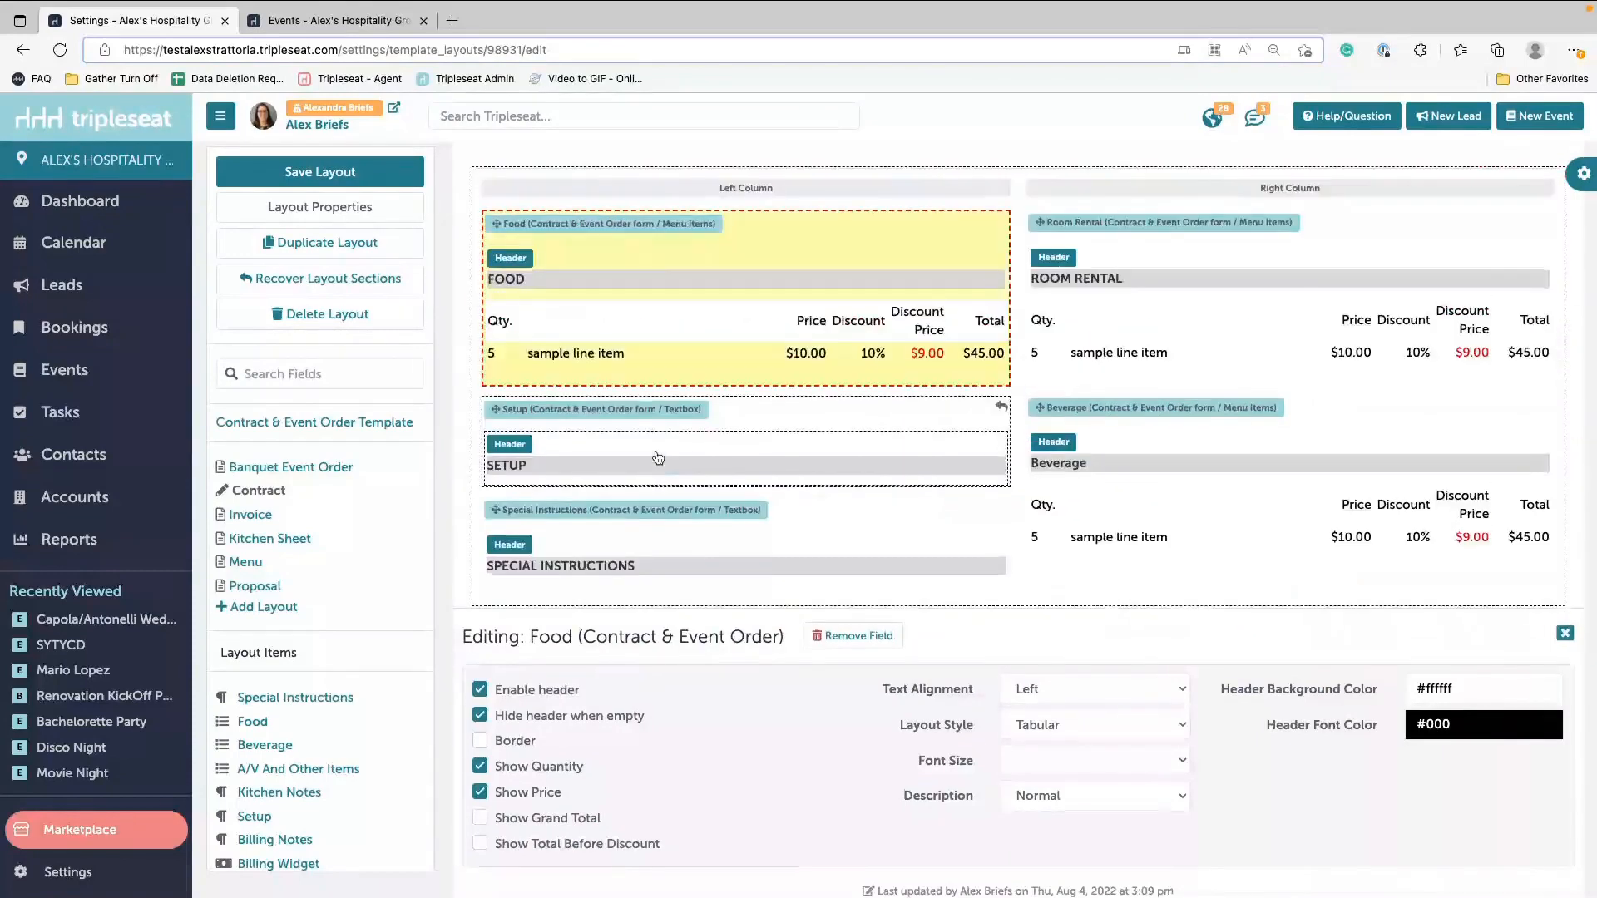
pyautogui.click(1565, 634)
pyautogui.moveTo(994, 185); pyautogui.dragTo(999, 194)
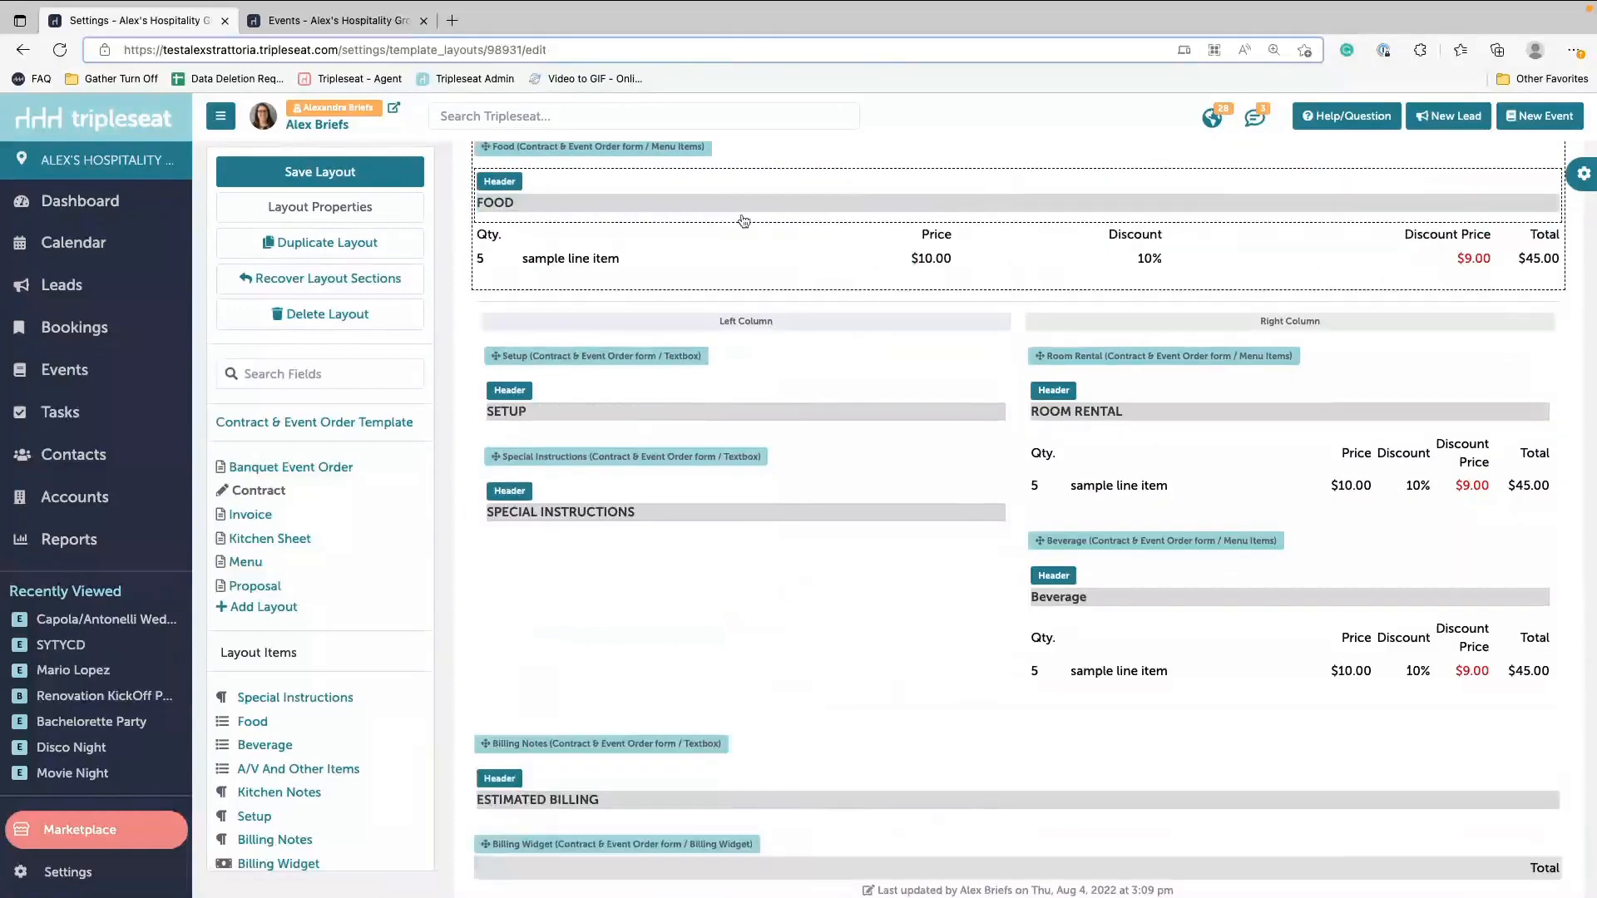
pyautogui.scroll(1, 582, 199)
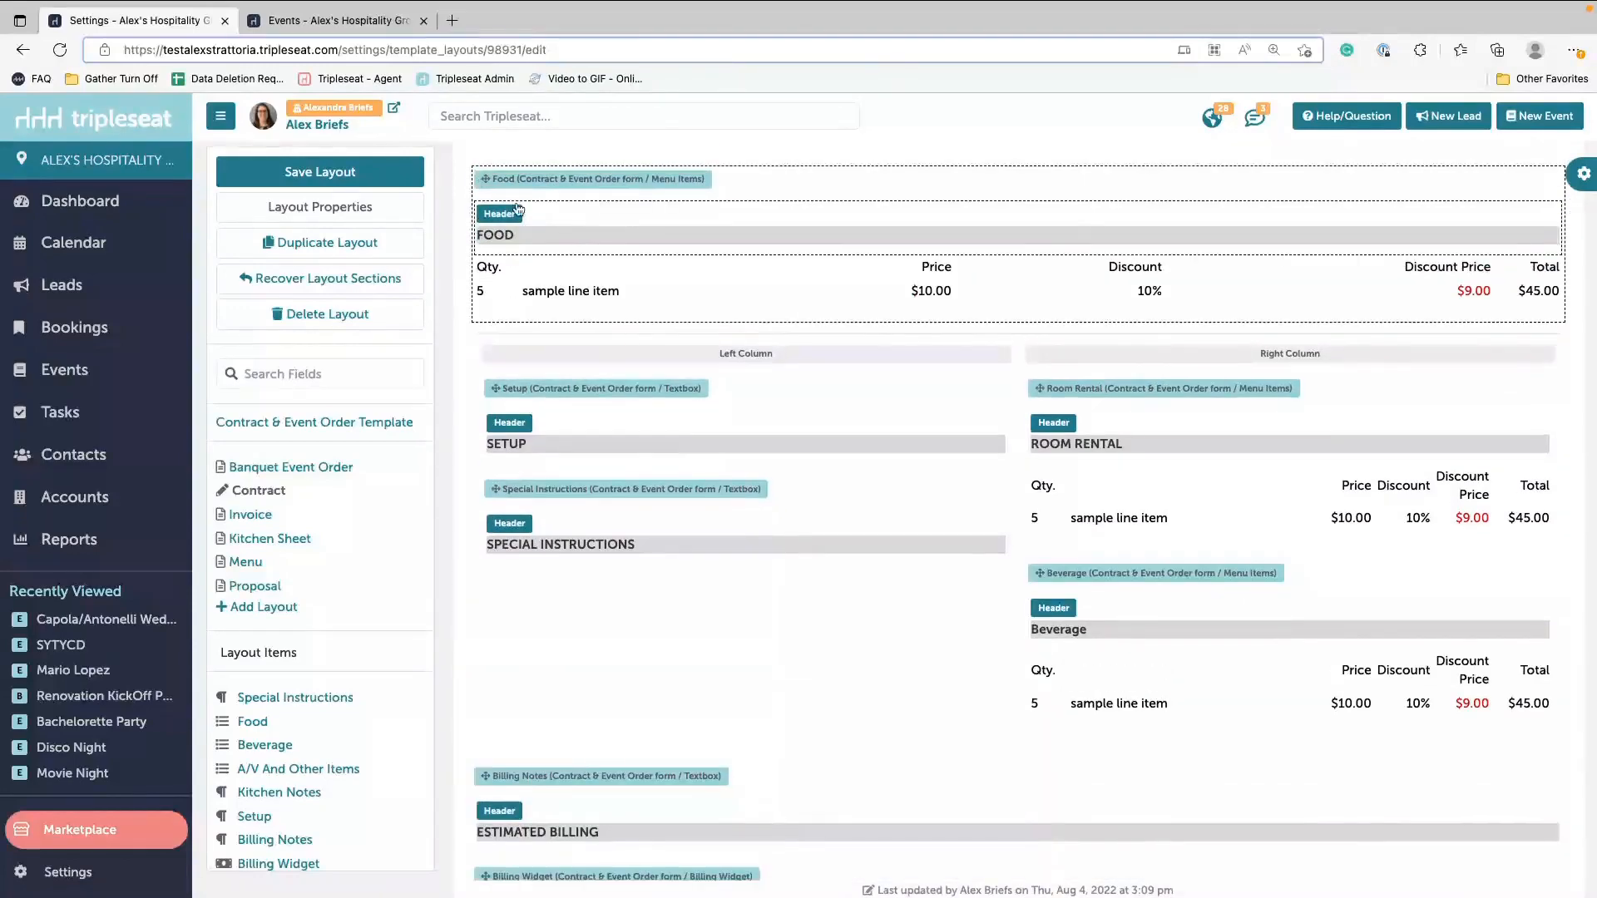
# Step: Arrange Food and Beverage in the left column and move Special Instructions and Setup above Room Rental in the right column
pyautogui.moveTo(484, 179); pyautogui.dragTo(605, 484)
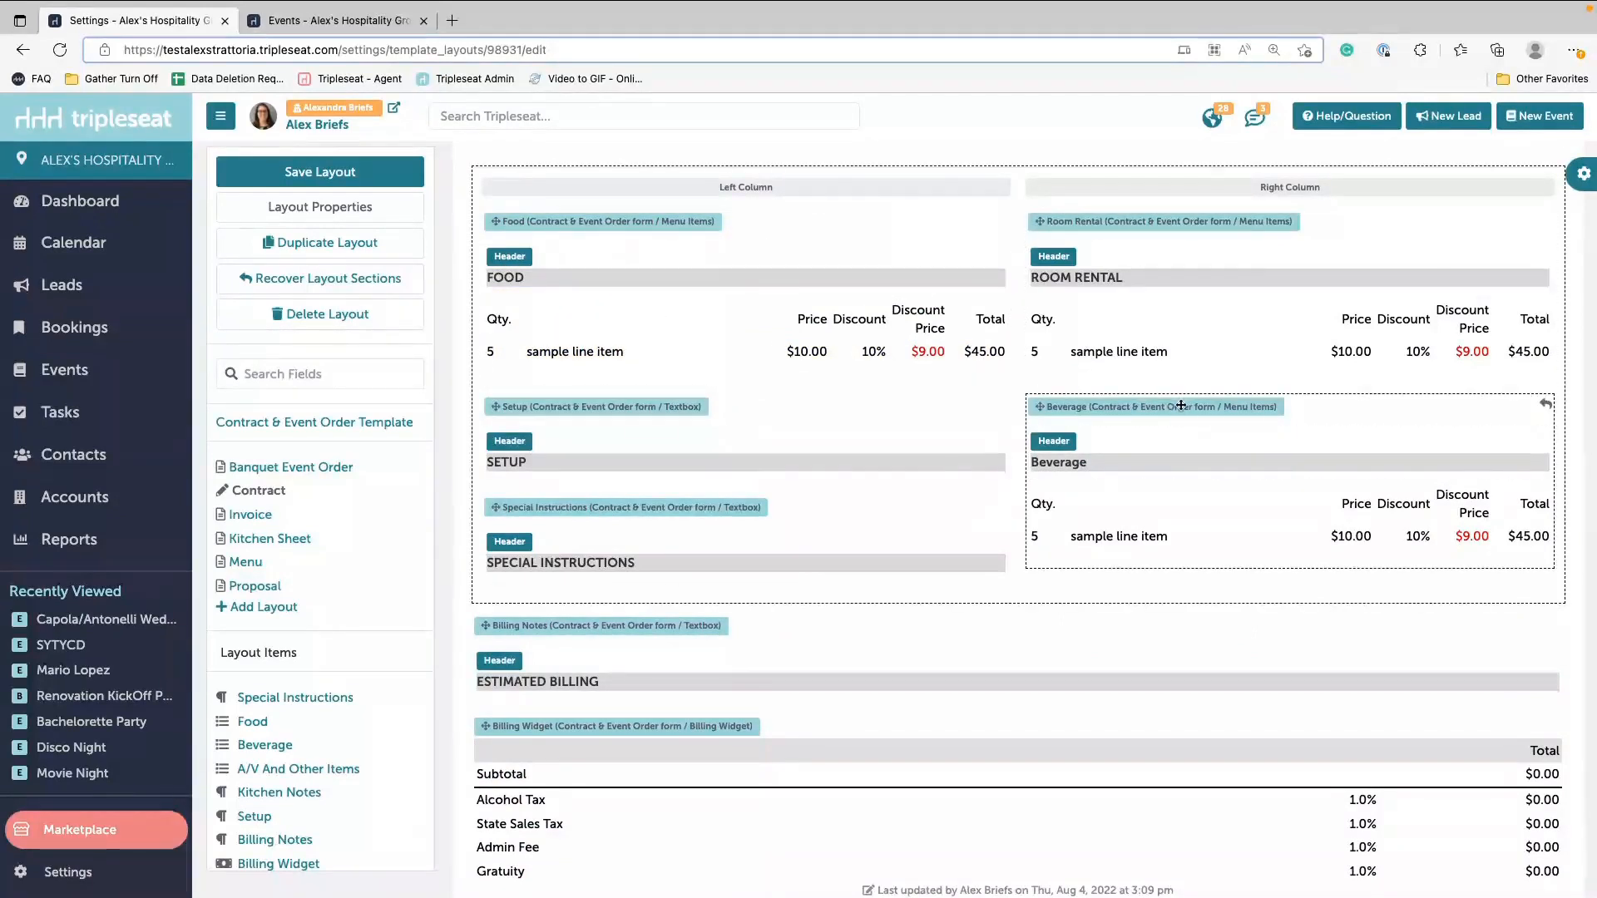
pyautogui.moveTo(1180, 405); pyautogui.dragTo(715, 413)
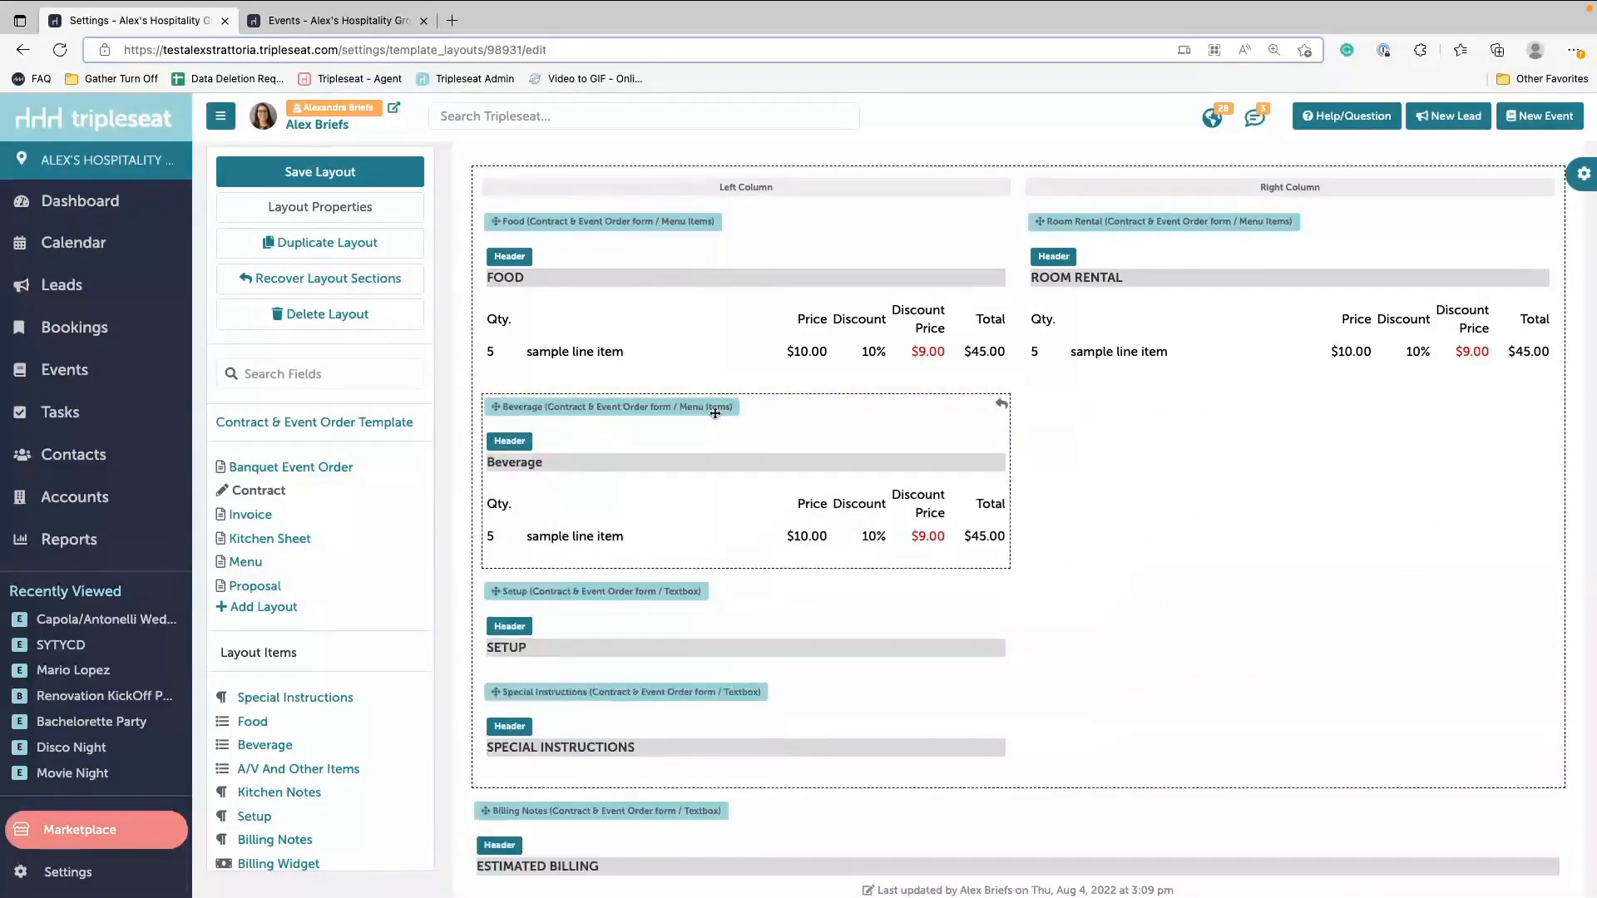
pyautogui.moveTo(553, 595); pyautogui.dragTo(1122, 214)
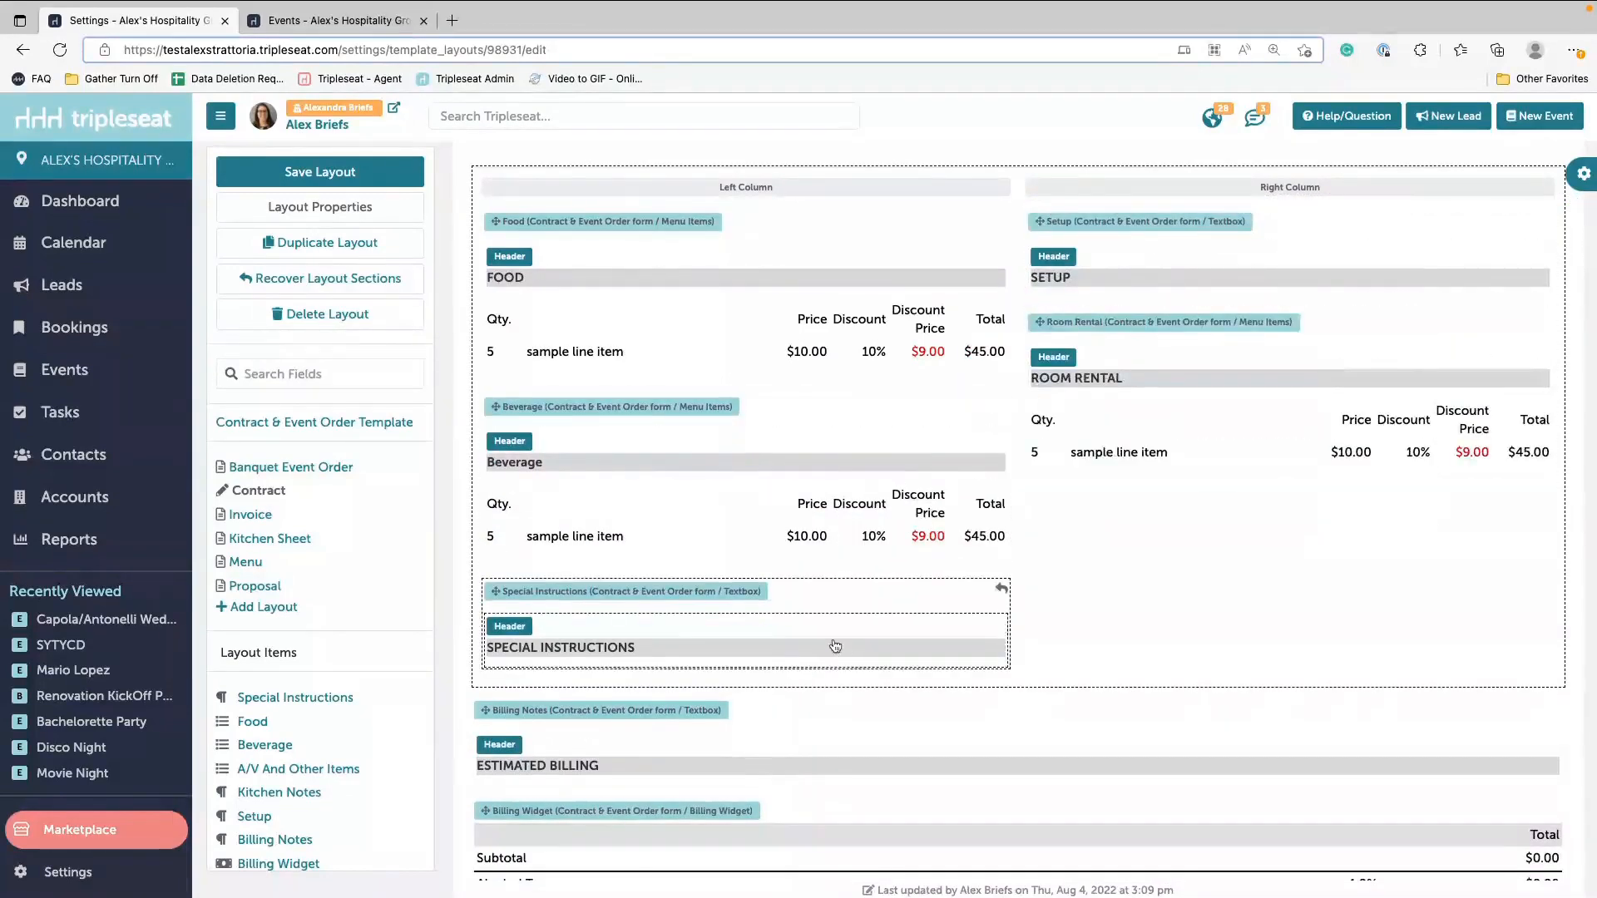
pyautogui.moveTo(691, 574); pyautogui.dragTo(1123, 216)
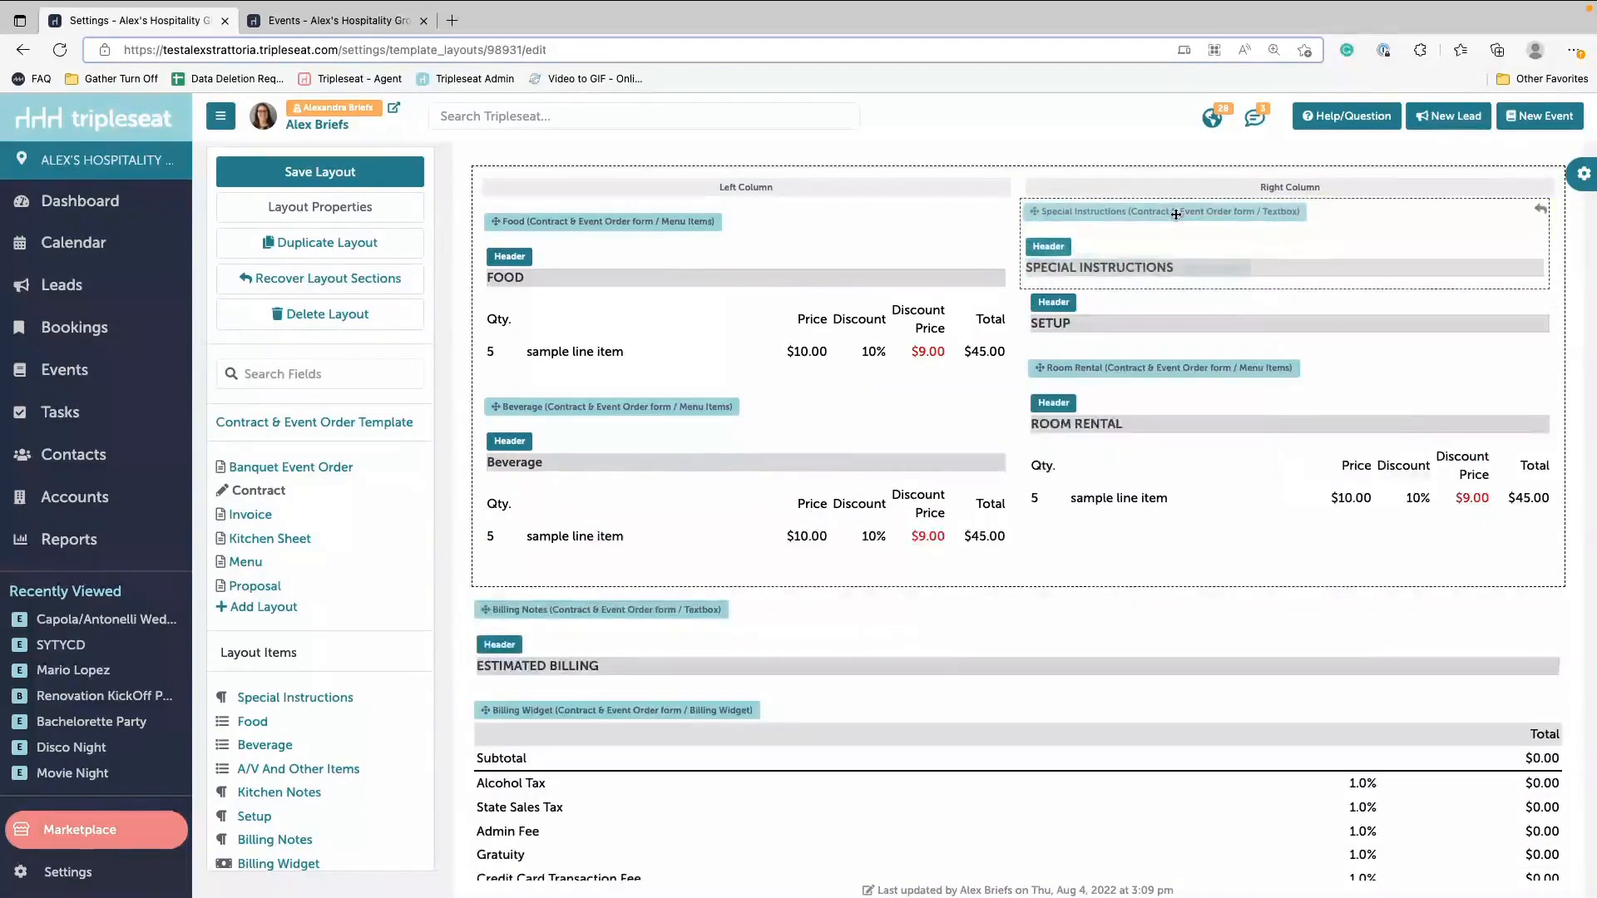
pyautogui.scroll(2, 1001, 506)
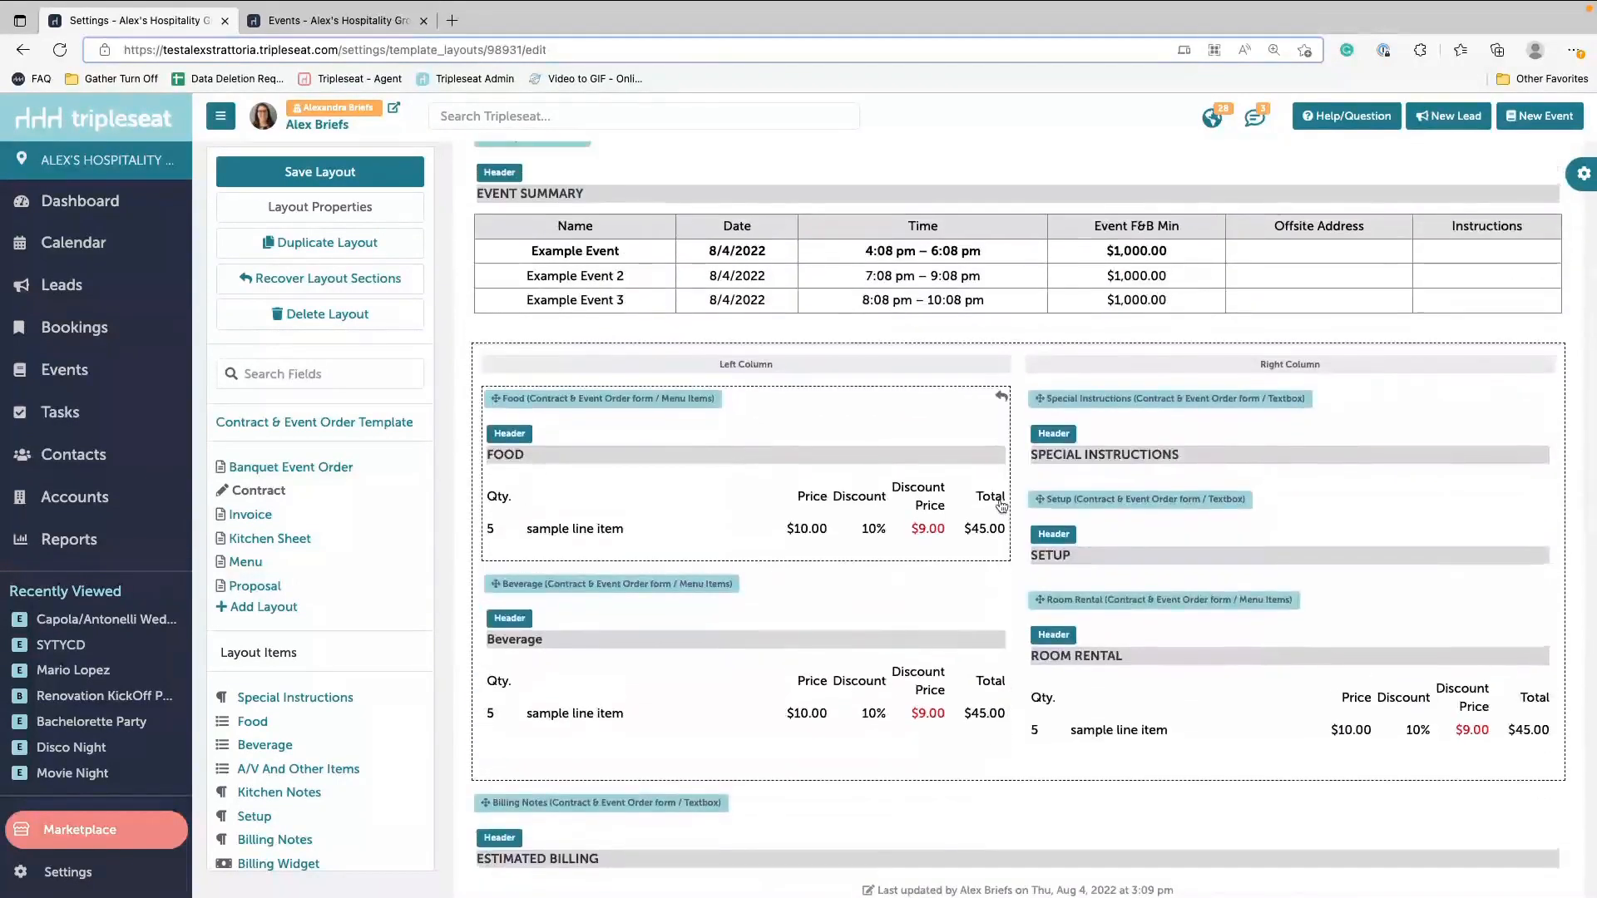
# Step: Add a Signature element below the two-column signature section at the end of the Contract layout
pyautogui.scroll(-3, 613, 463)
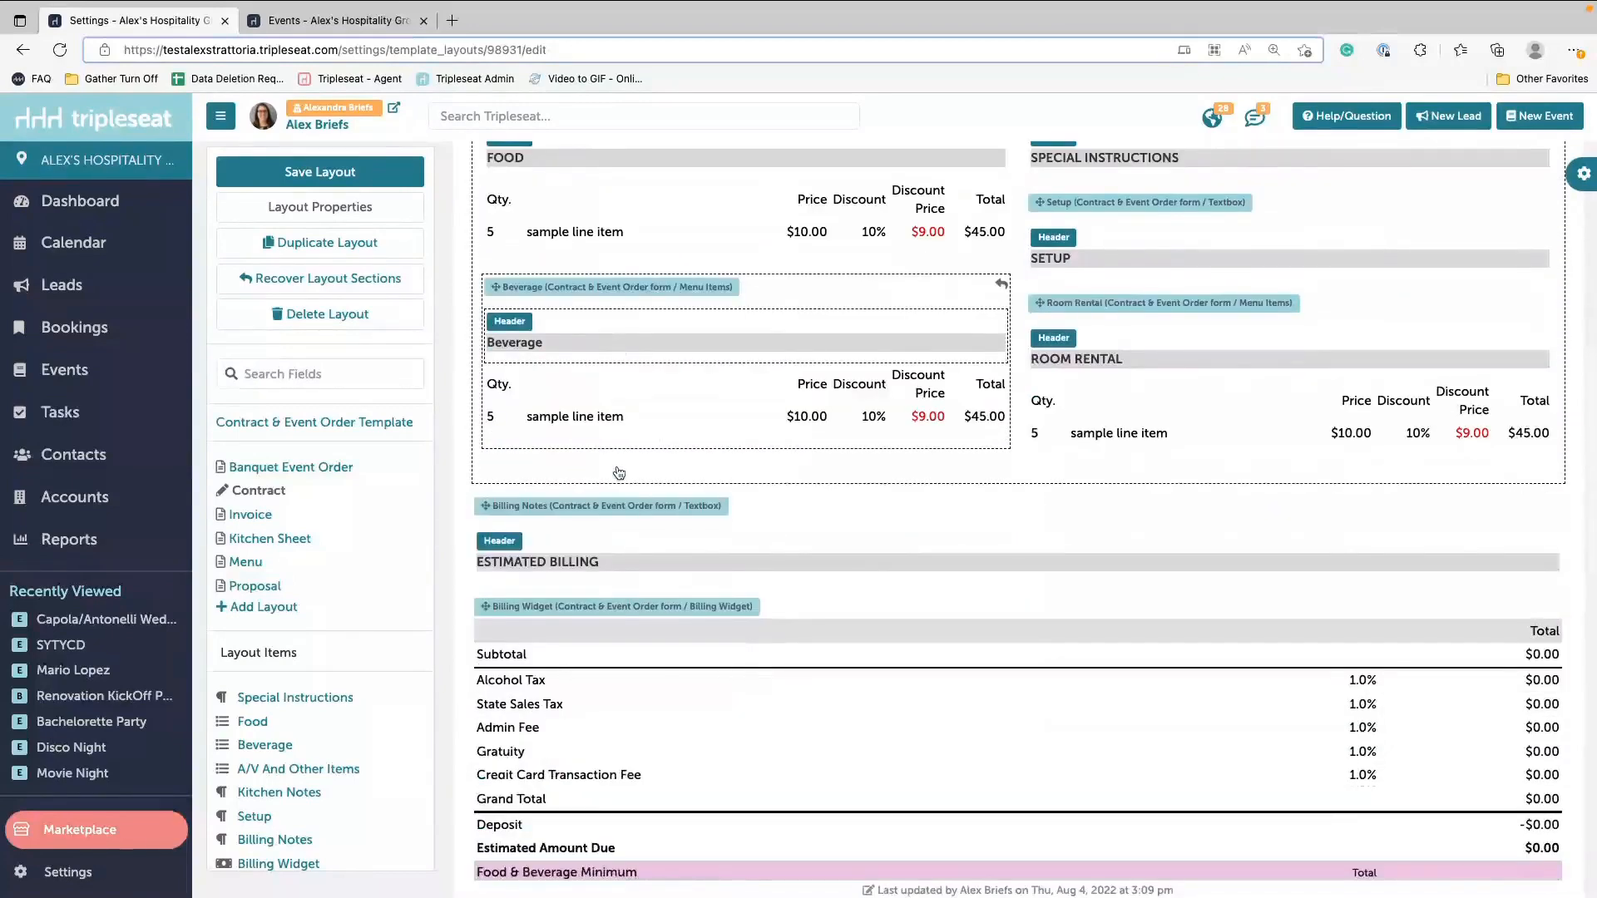
pyautogui.scroll(15, 619, 472)
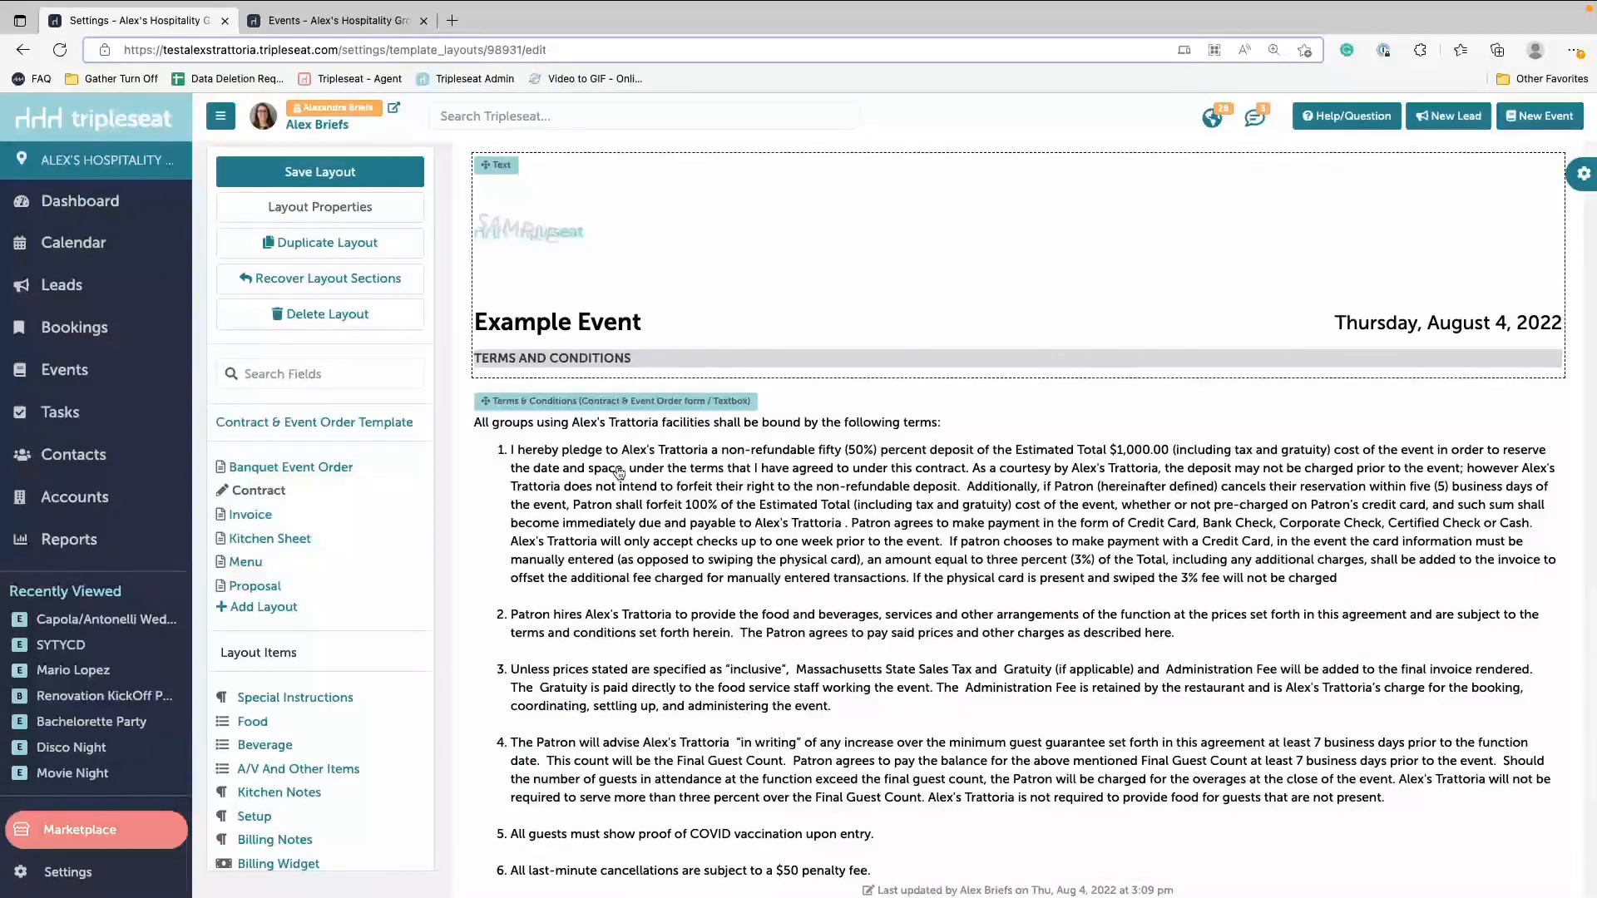
pyautogui.scroll(-4, 619, 472)
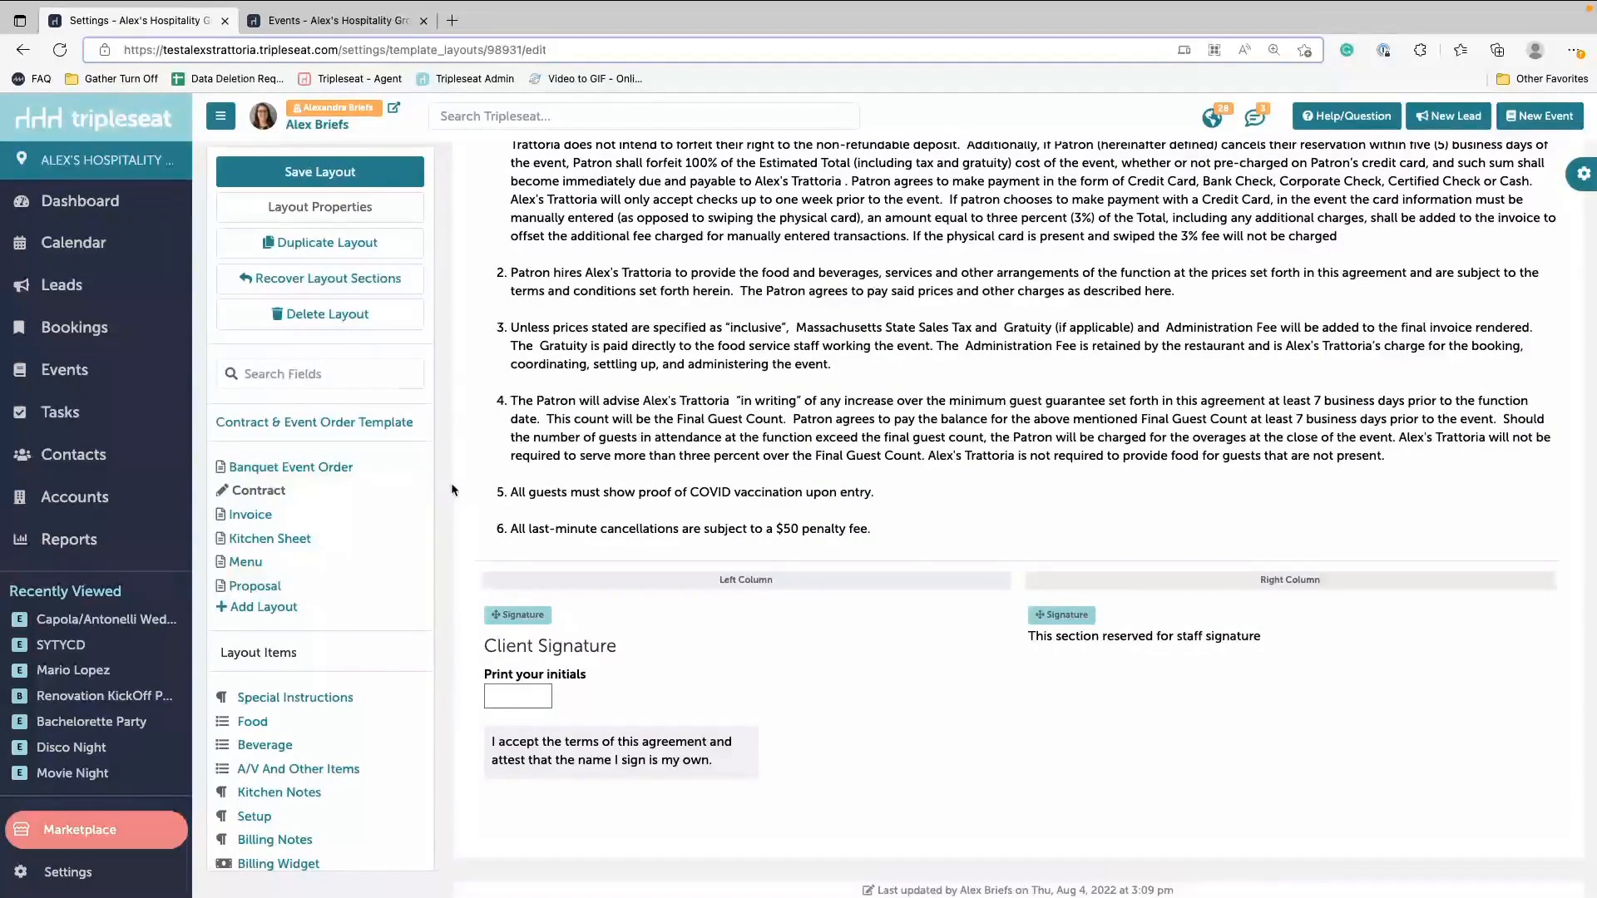
pyautogui.scroll(-3, 325, 699)
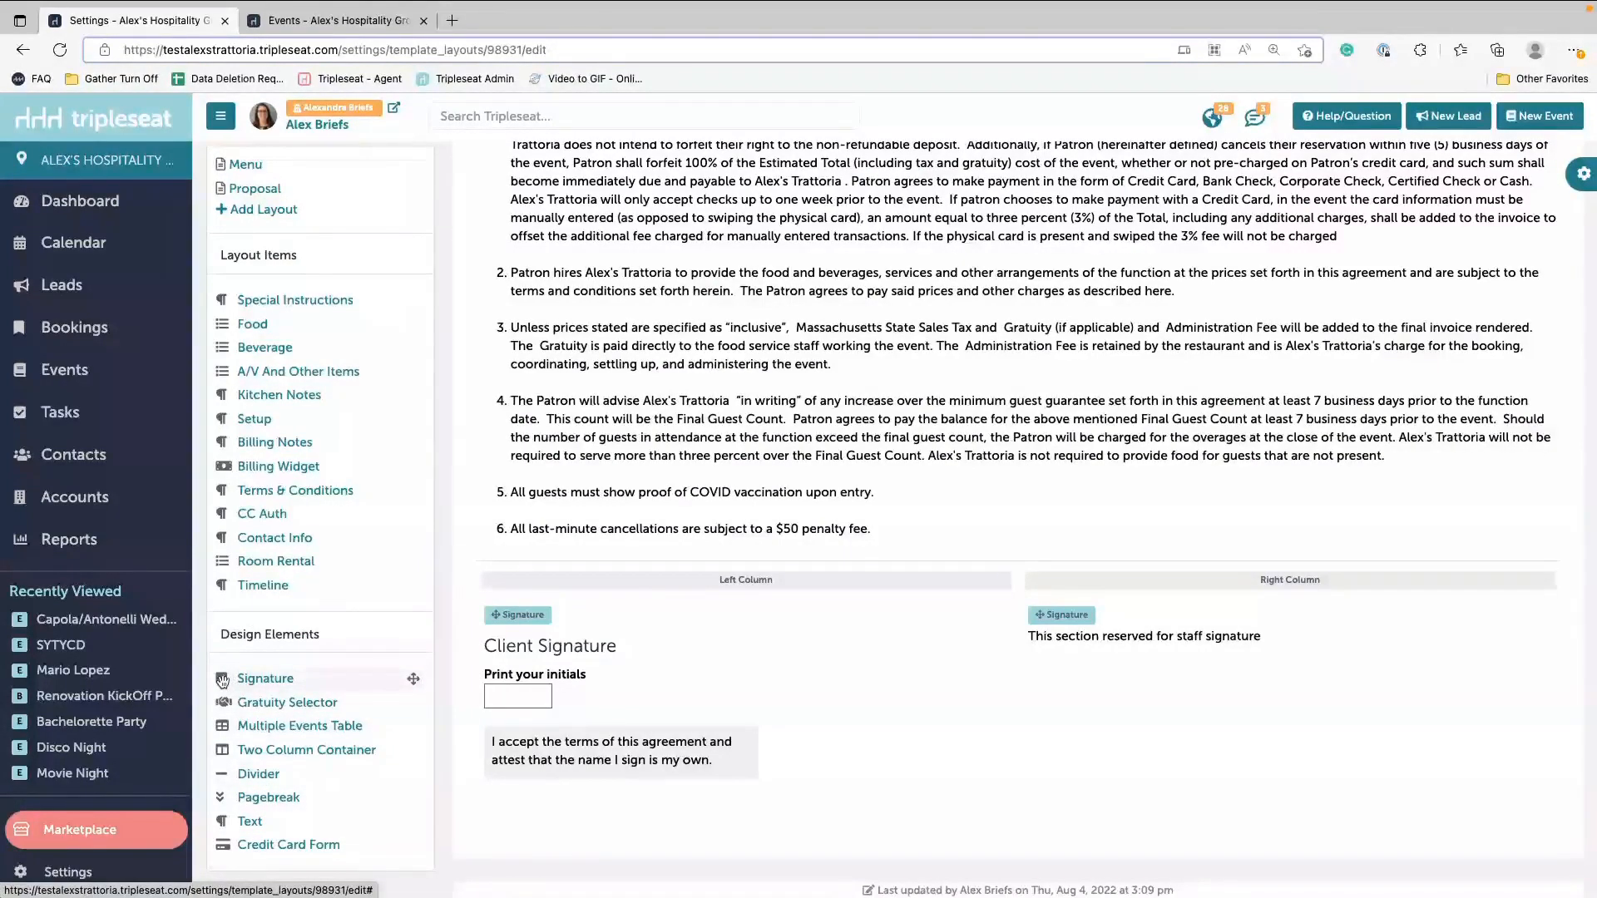
pyautogui.moveTo(222, 681)
pyautogui.mouseDown()
pyautogui.moveTo(490, 725)
pyautogui.moveTo(572, 859)
pyautogui.mouseUp()
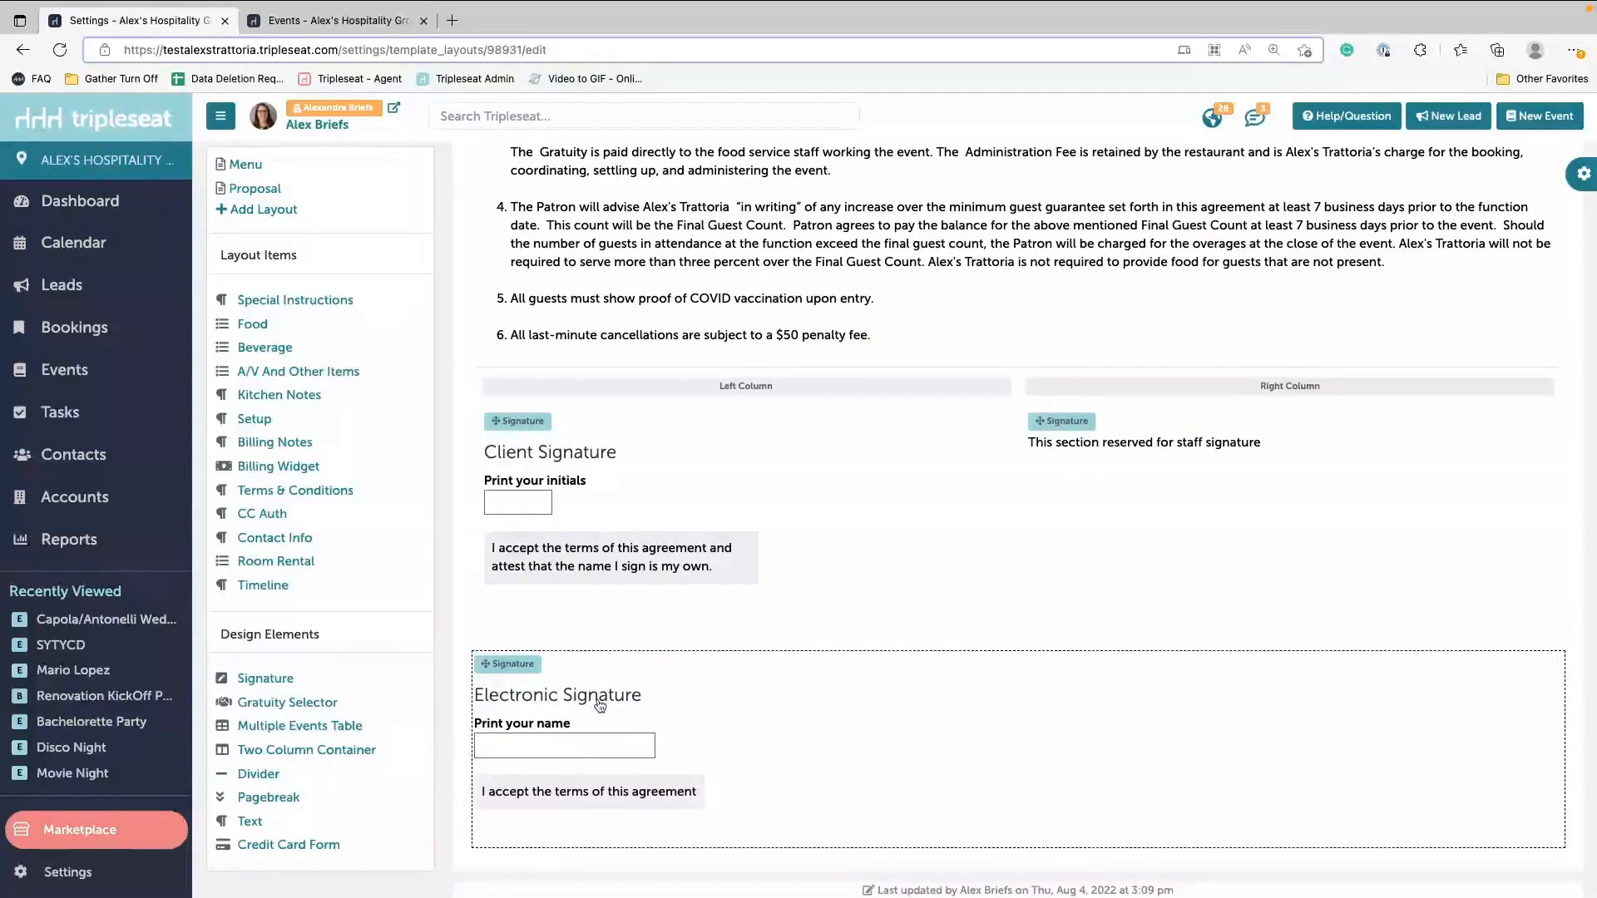
# Step: Set the new signature's header text to "Client Signature" and its button text to "I accept the terms of this agreement."
pyautogui.click(501, 683)
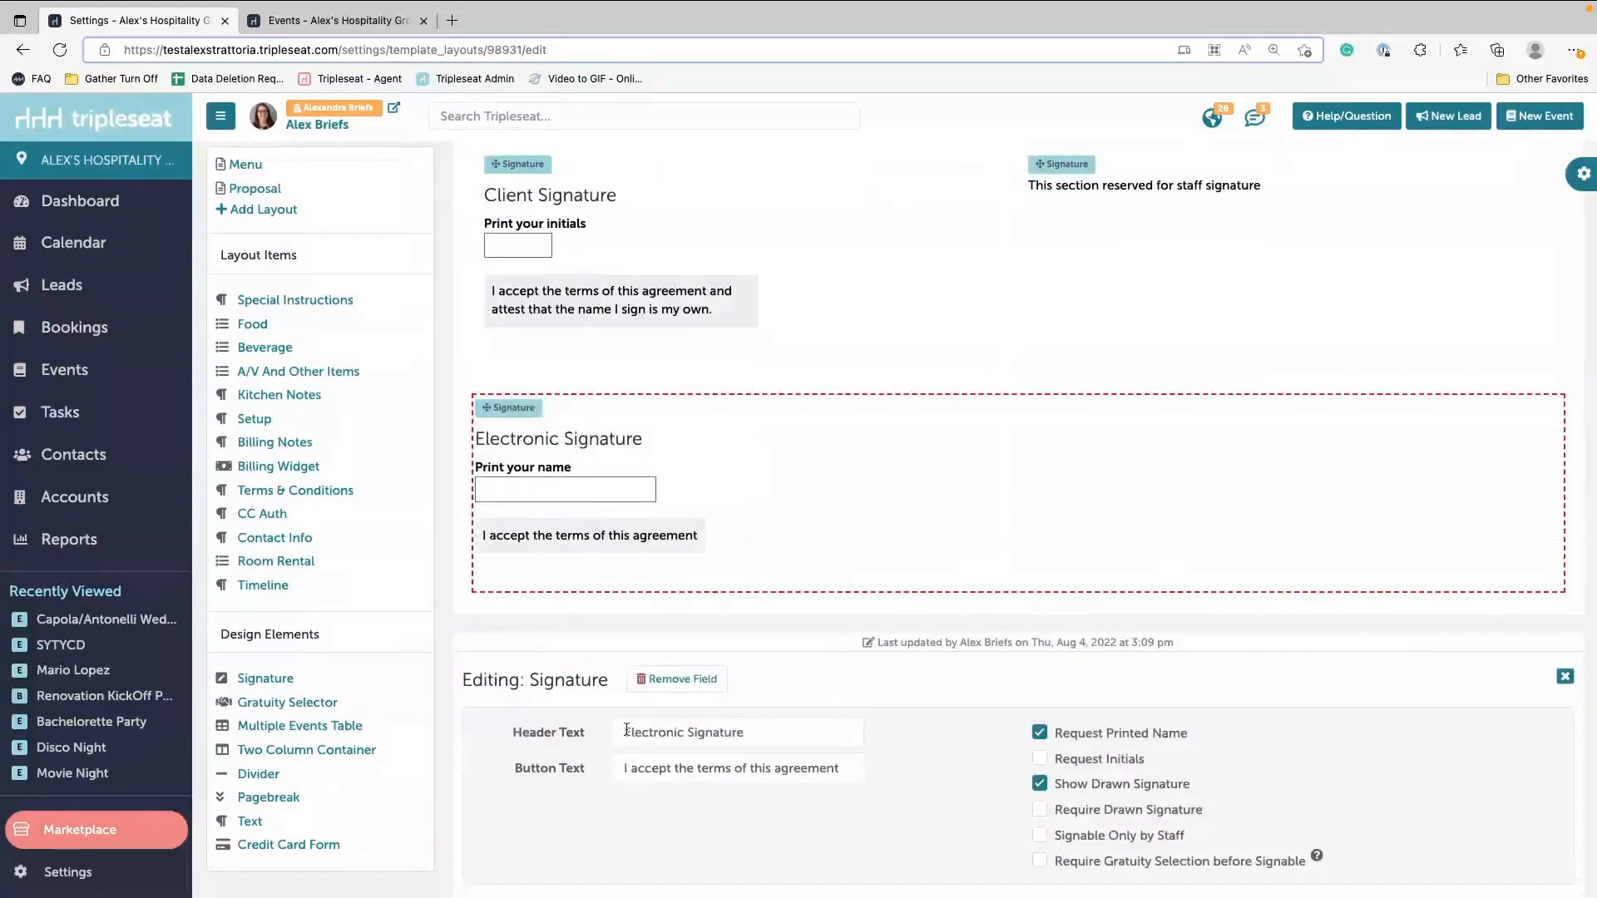
pyautogui.moveTo(692, 730); pyautogui.dragTo(586, 714)
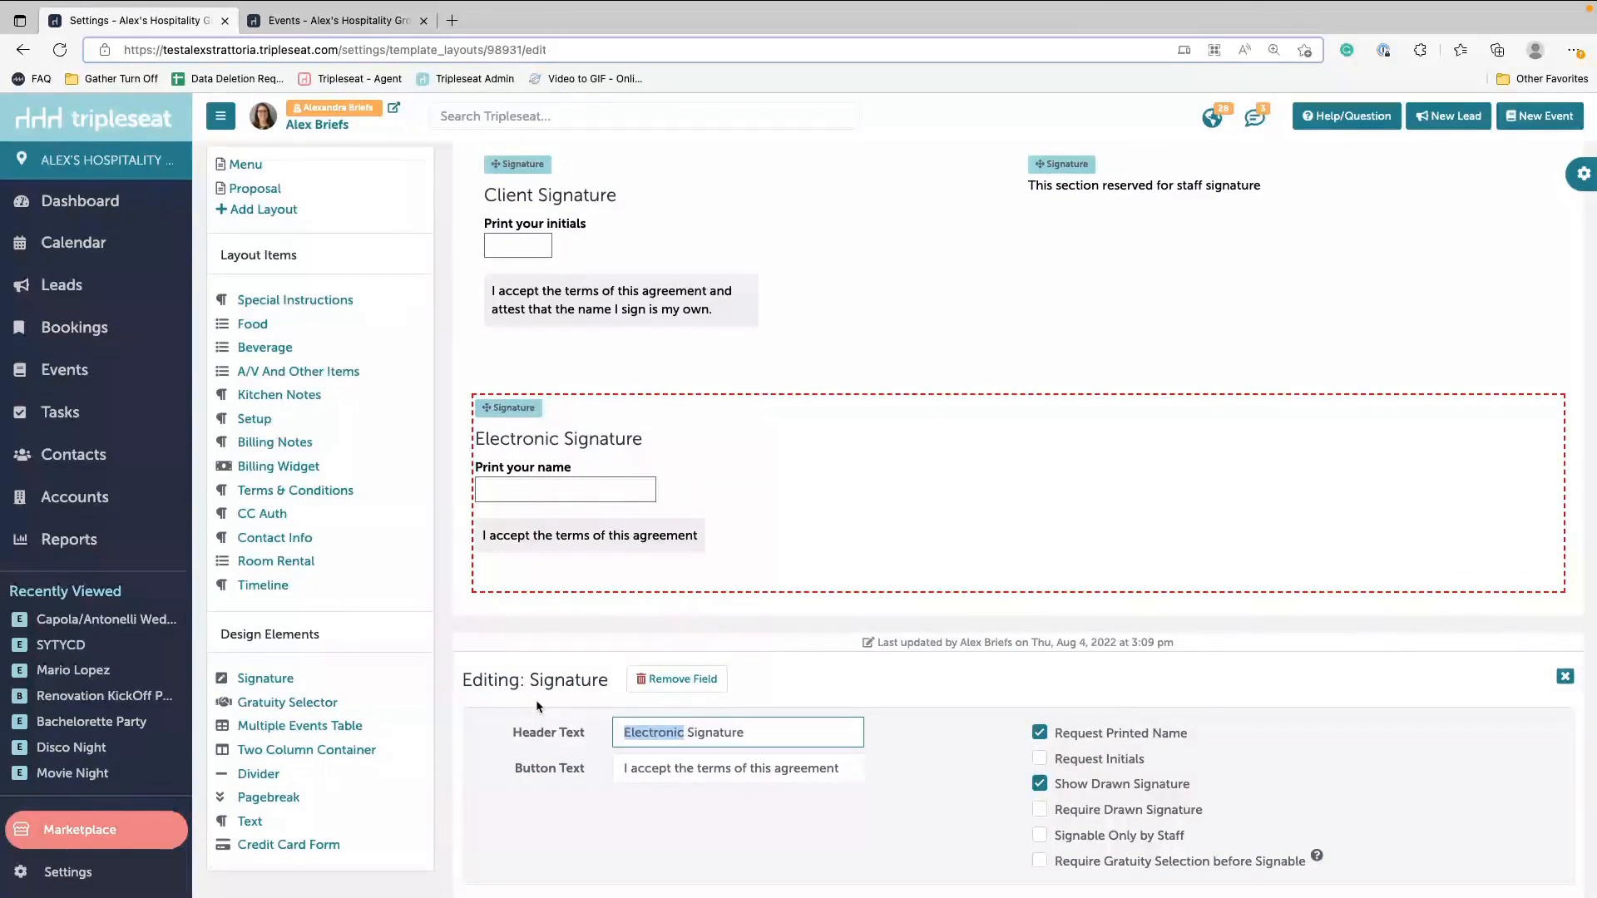
pyautogui.write('cLIEN')
pyautogui.press('BackSpace')
pyautogui.press('BackSpace')
pyautogui.press('BackSpace')
pyautogui.press('BackSpace')
pyautogui.press('BackSpace')
pyautogui.write('Clien')
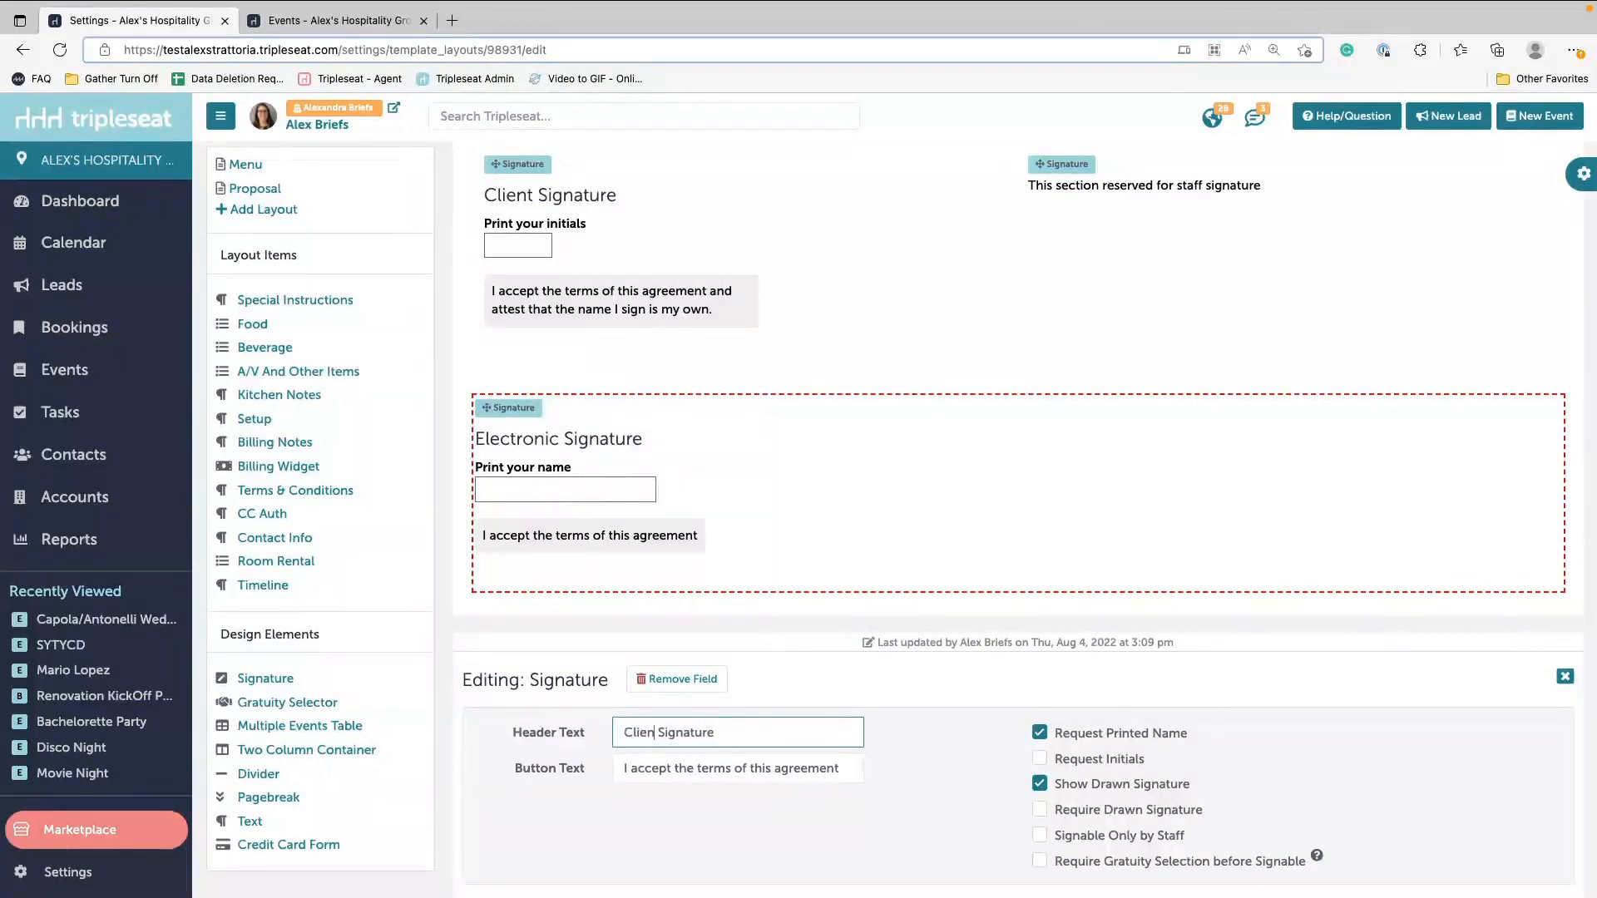
pyautogui.write('t')
pyautogui.click(842, 770)
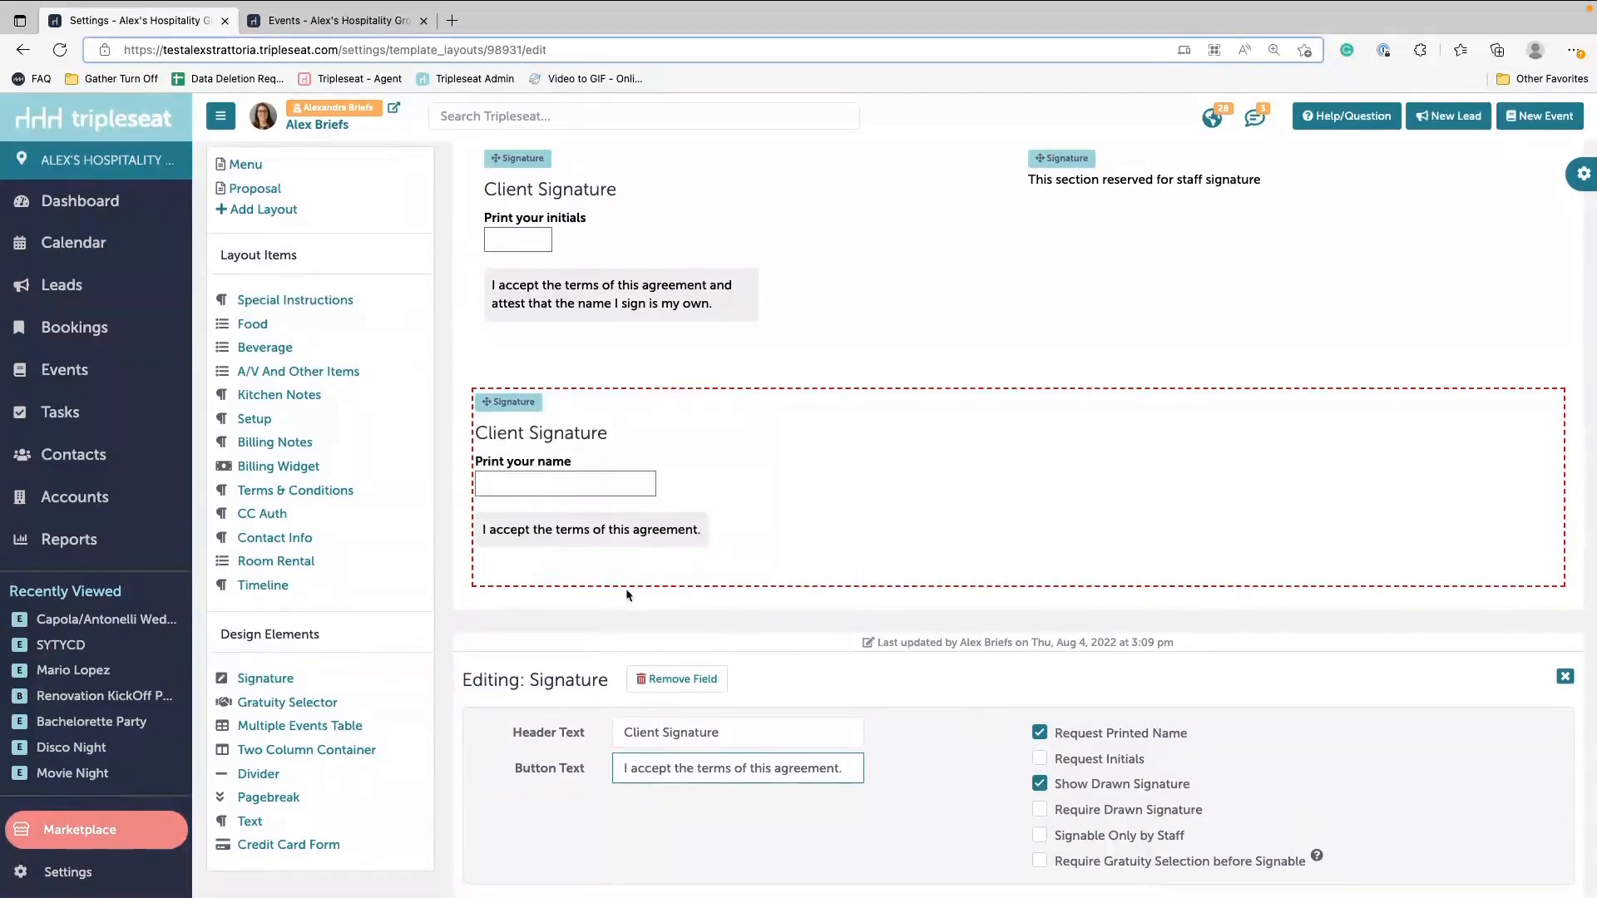
# Step: Turn on Signable Only by Staff for the new signature and turn it off again
pyautogui.click(1040, 835)
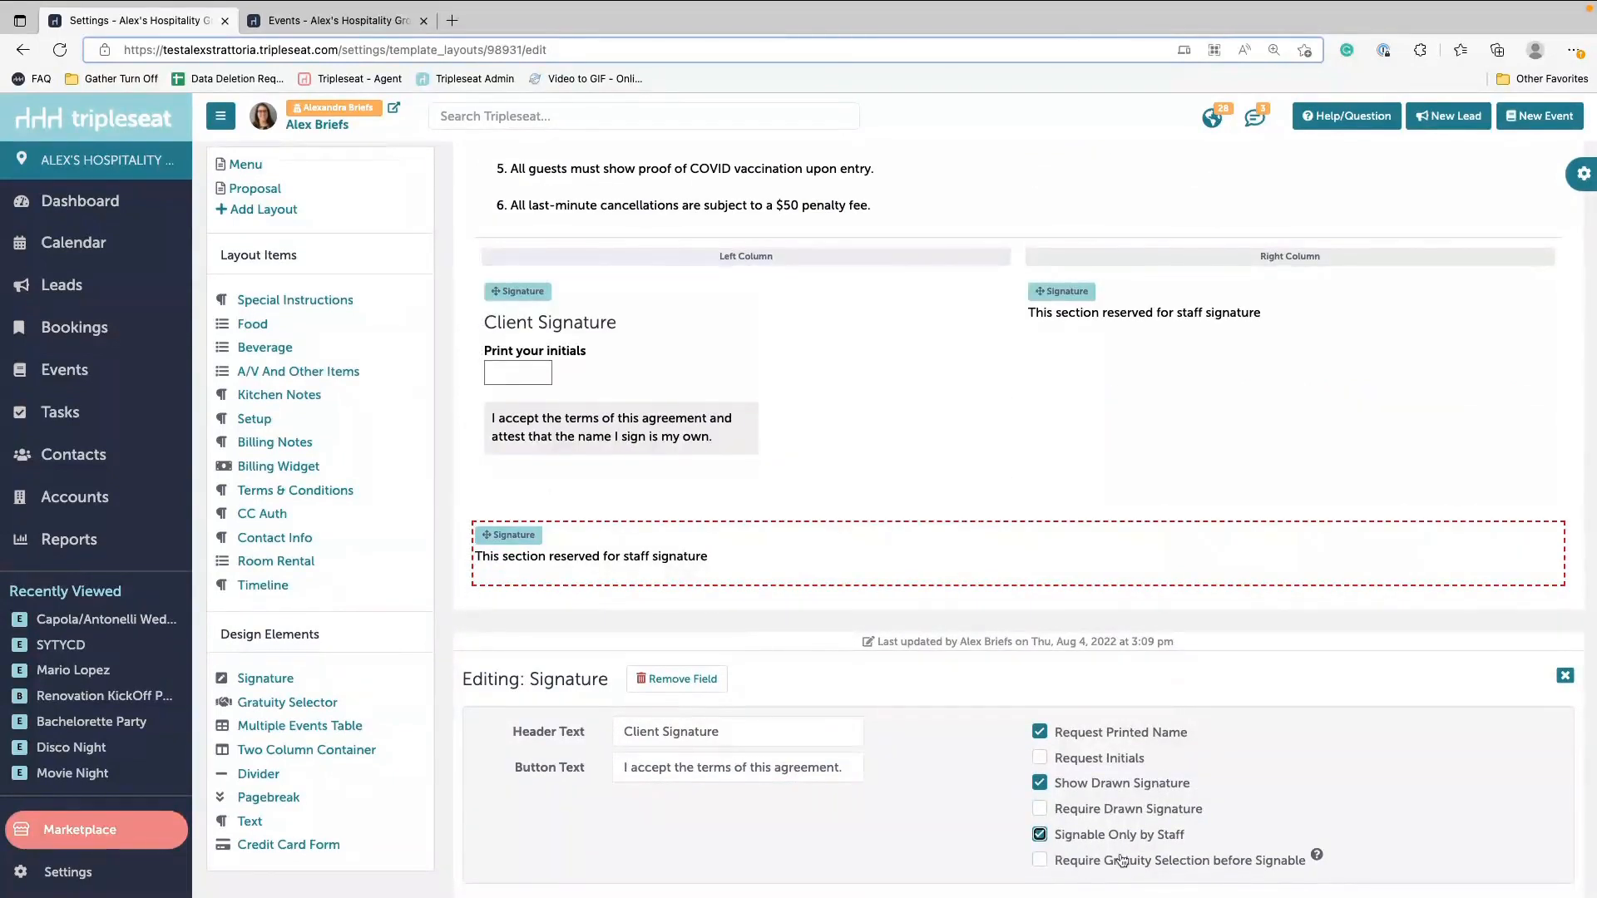
pyautogui.click(1041, 835)
pyautogui.click(1108, 839)
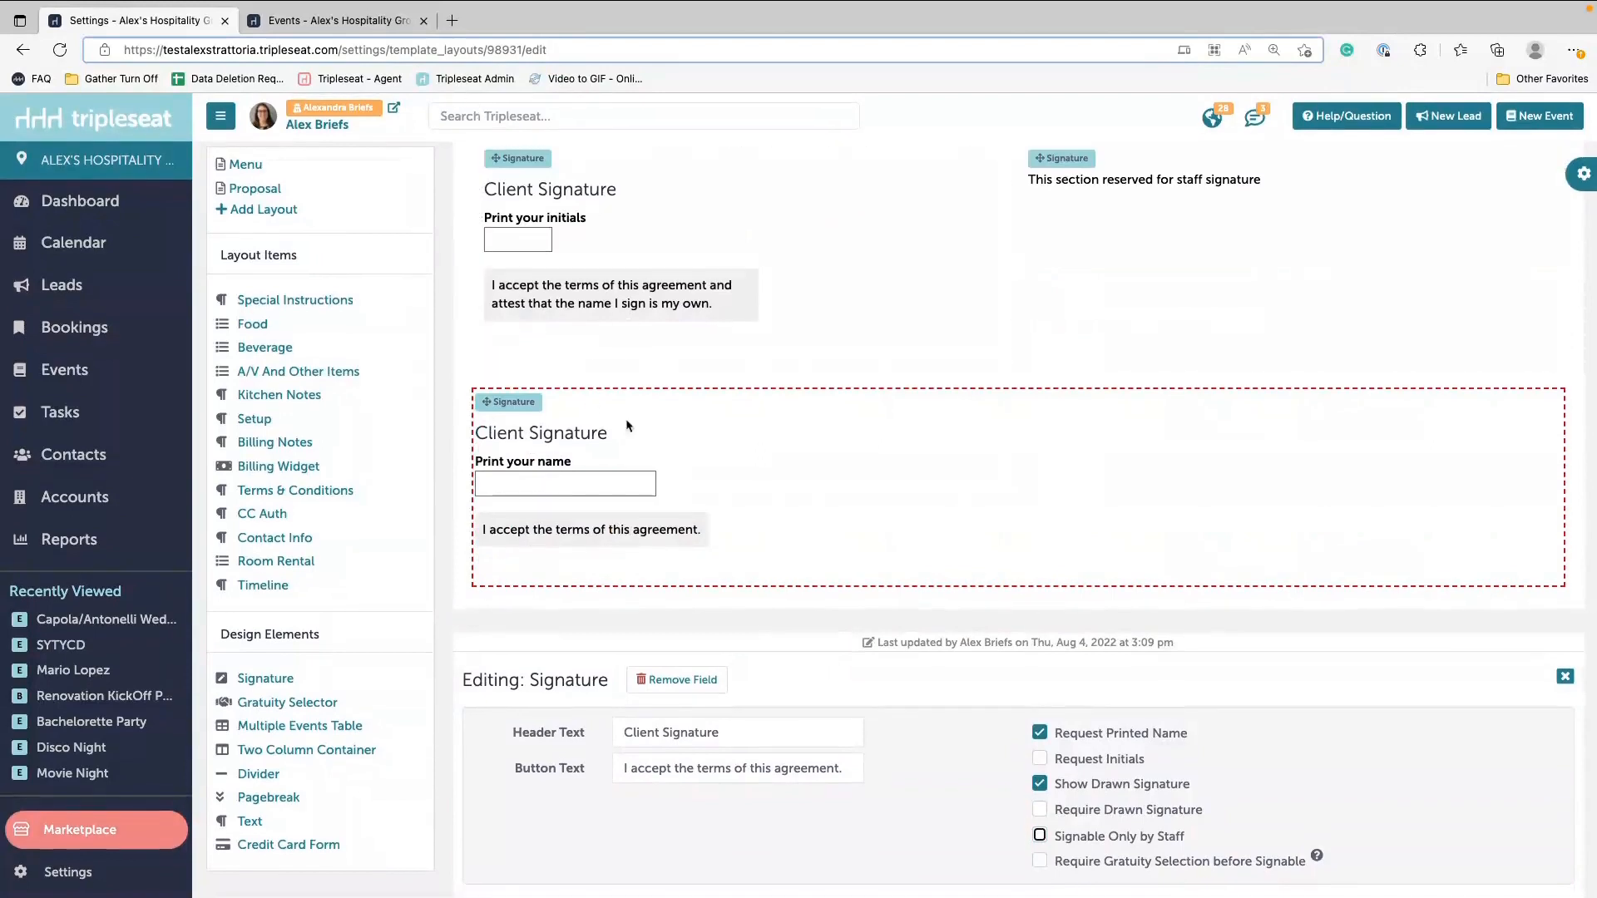
# Step: Move the new Client Signature with the printed-name box into the left column, below the signature requesting initials
pyautogui.scroll(1, 498, 443)
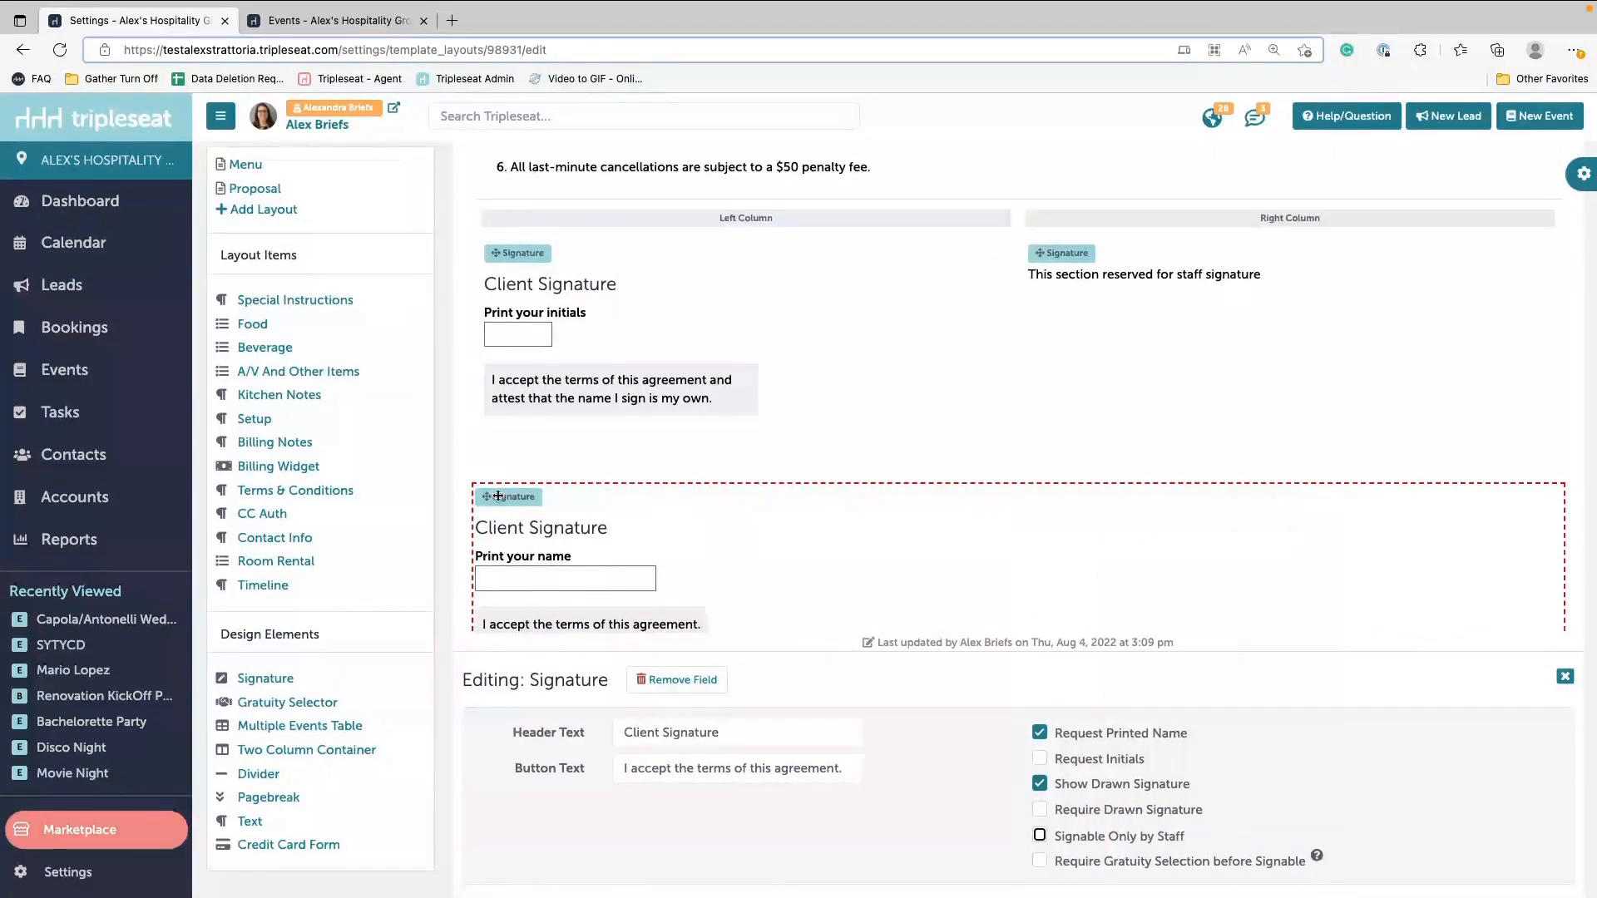
pyautogui.moveTo(559, 505)
pyautogui.mouseDown()
pyautogui.moveTo(707, 511)
pyautogui.moveTo(646, 483)
pyautogui.moveTo(654, 564)
pyautogui.moveTo(683, 530)
pyautogui.mouseUp()
pyautogui.scroll(-3, 683, 530)
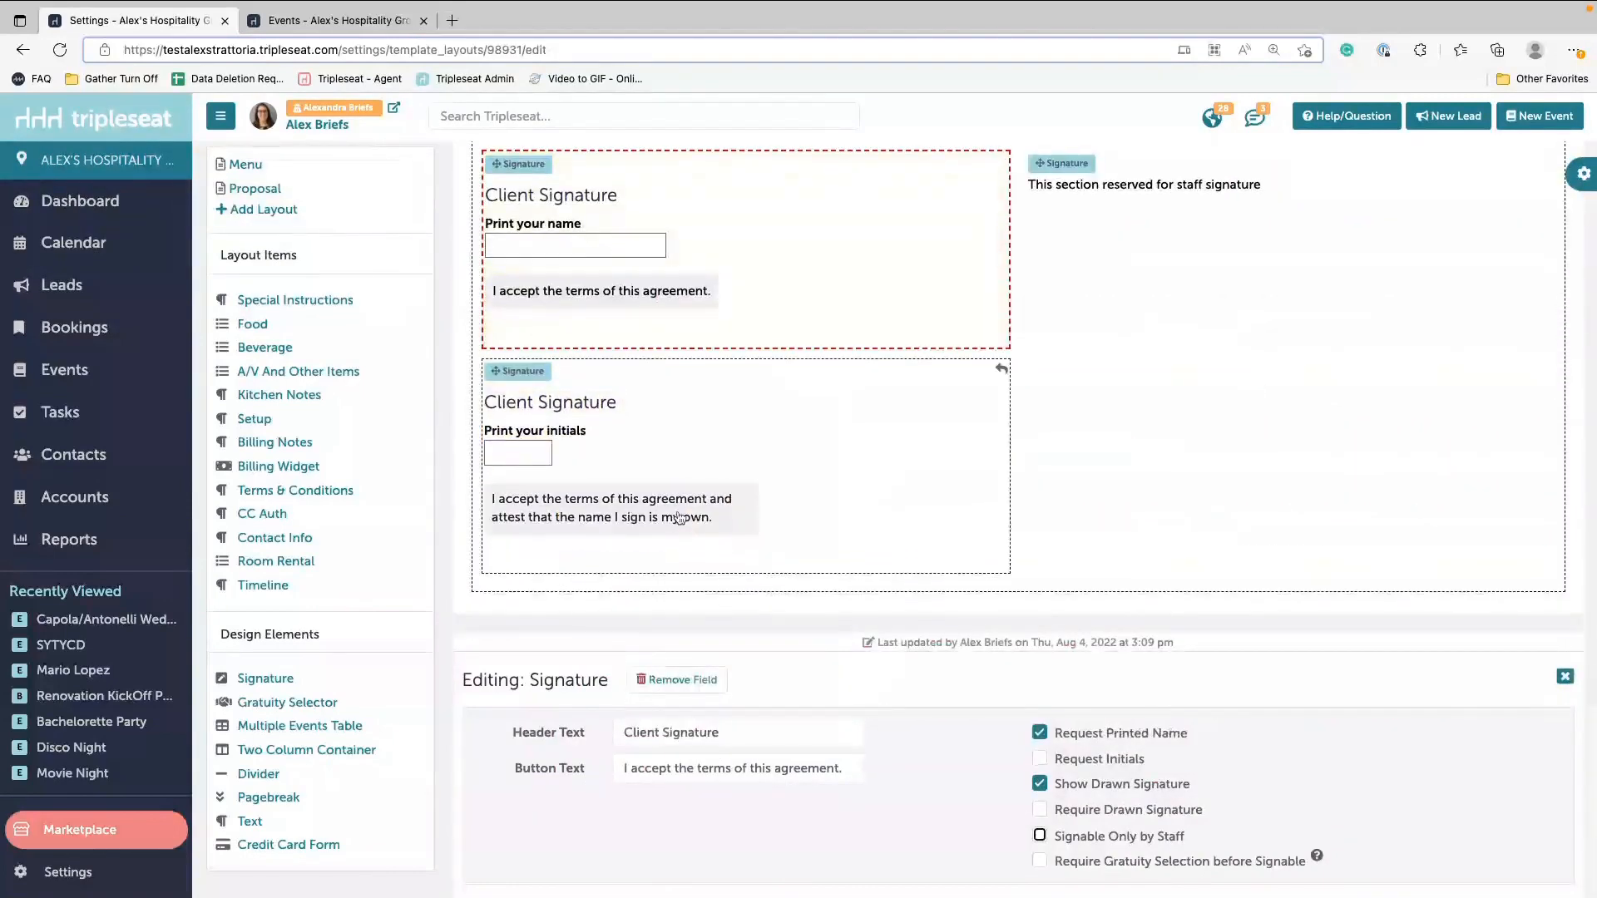
pyautogui.moveTo(512, 164)
pyautogui.mouseDown()
pyautogui.moveTo(503, 382)
pyautogui.moveTo(662, 607)
pyautogui.moveTo(550, 632)
pyautogui.mouseUp()
pyautogui.scroll(-3, 546, 422)
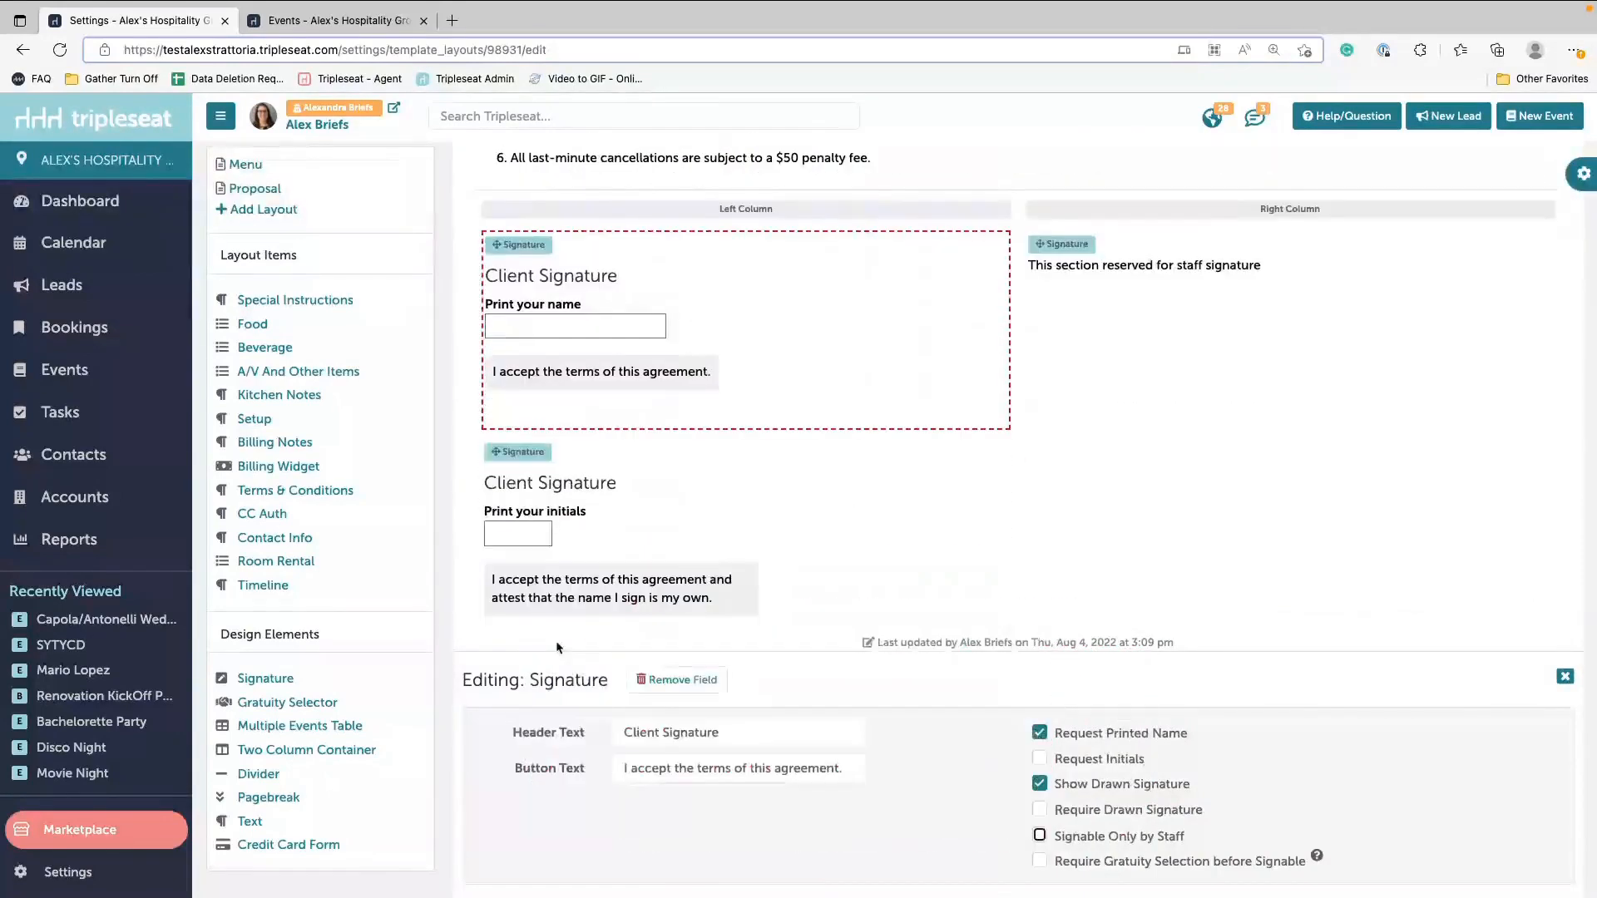
pyautogui.moveTo(532, 451); pyautogui.dragTo(556, 380)
pyautogui.scroll(-2, 564, 420)
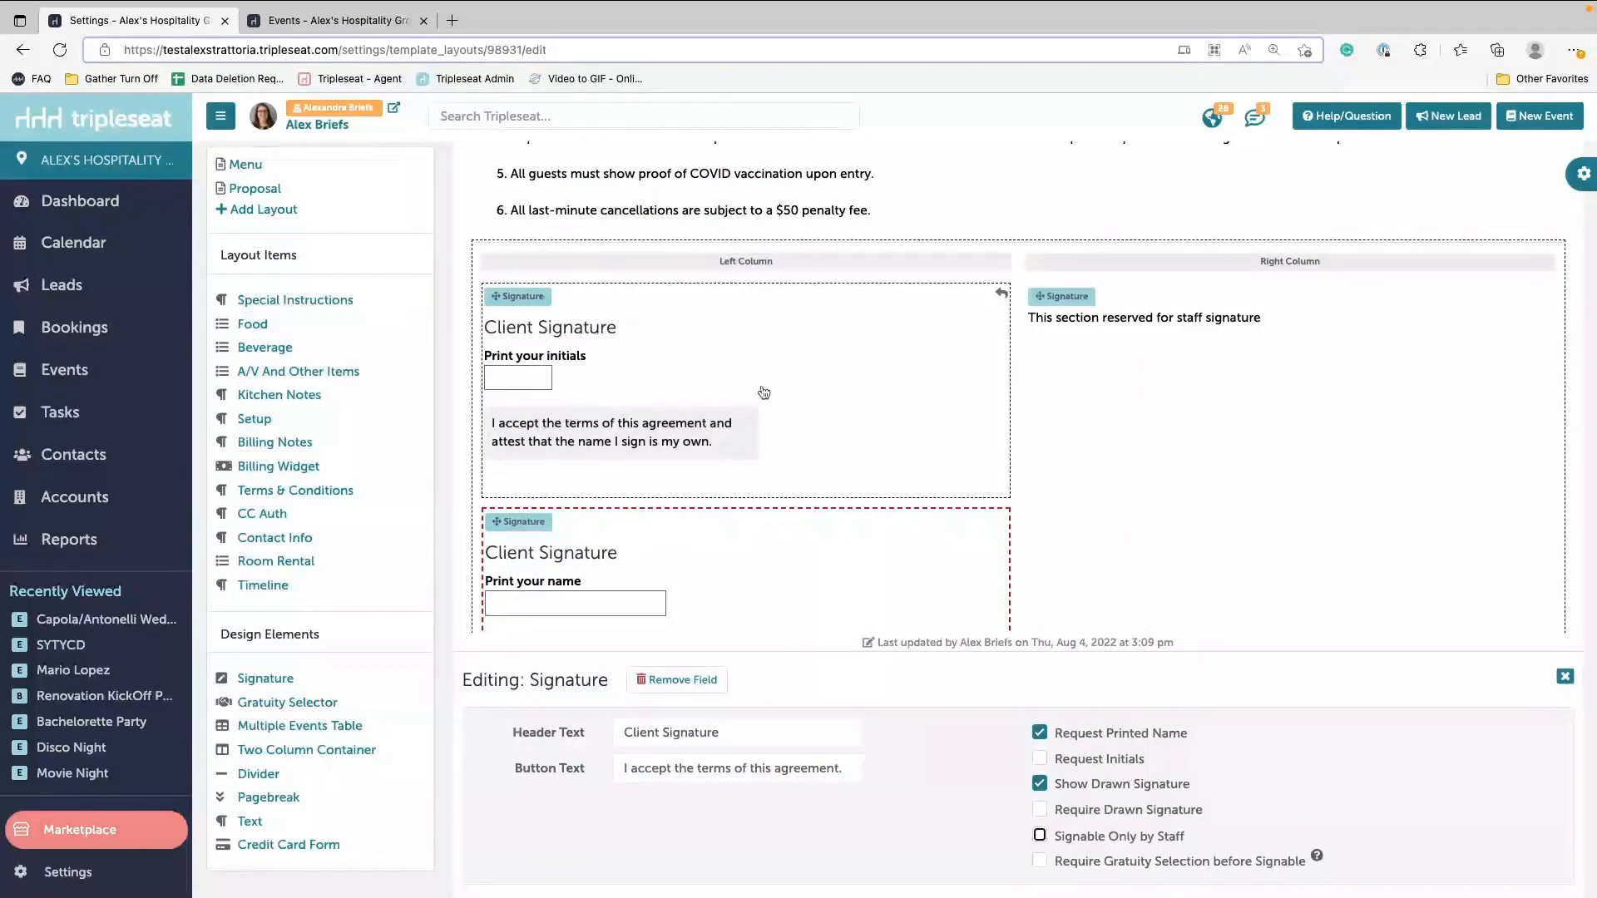
# Step: Change the first Client Signature in the left column to request a printed name instead of initials
pyautogui.scroll(-1, 763, 392)
pyautogui.click(614, 314)
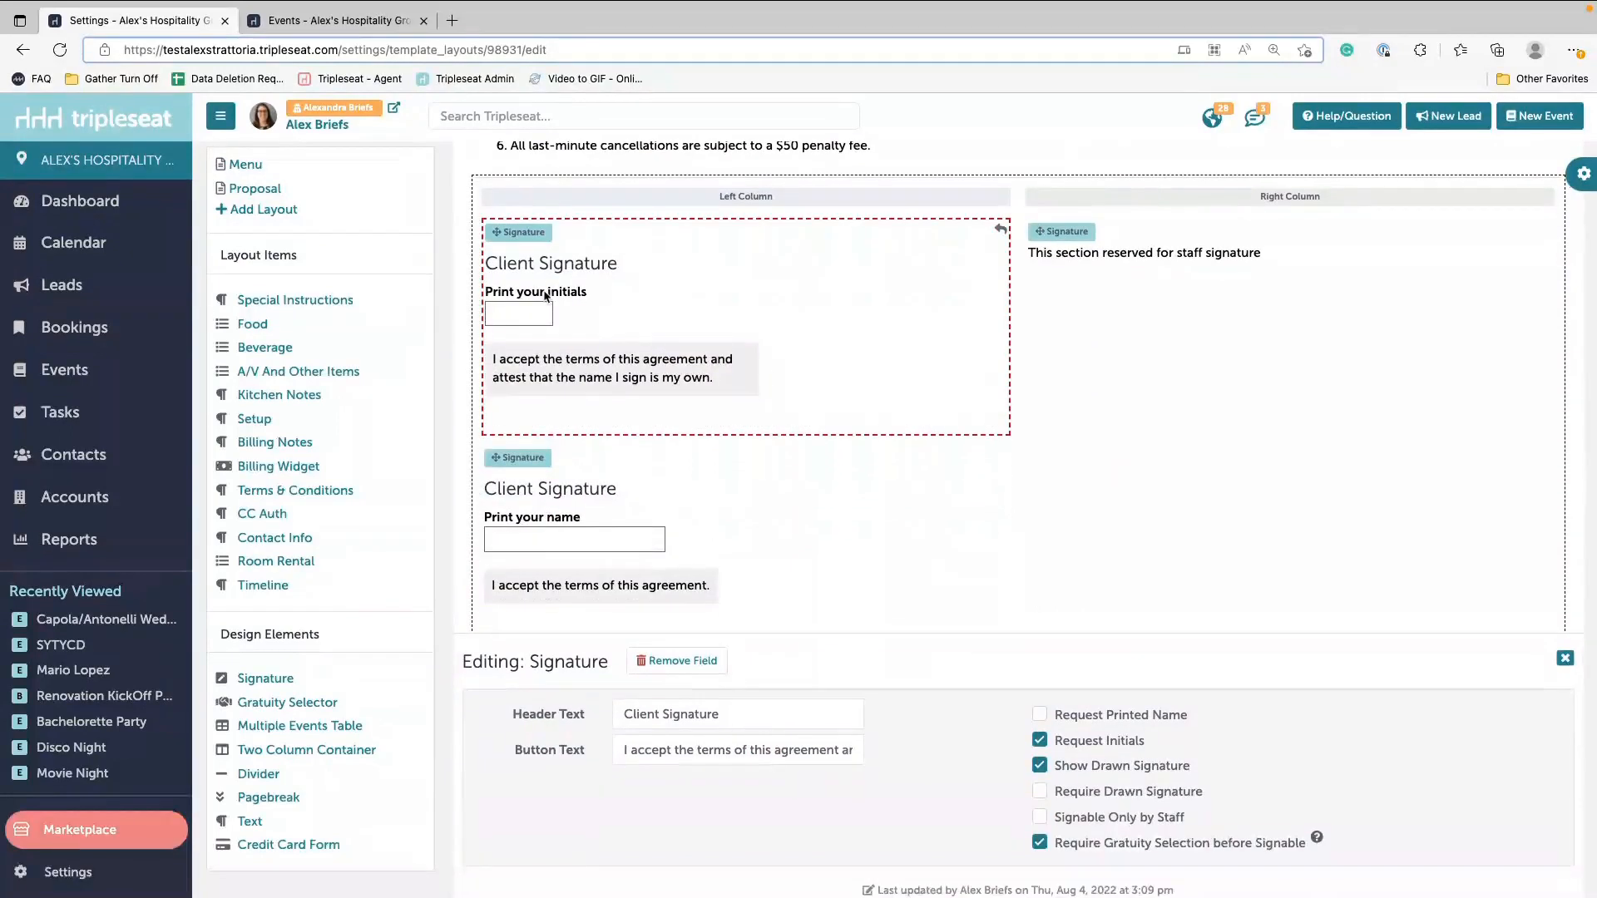
pyautogui.click(1039, 741)
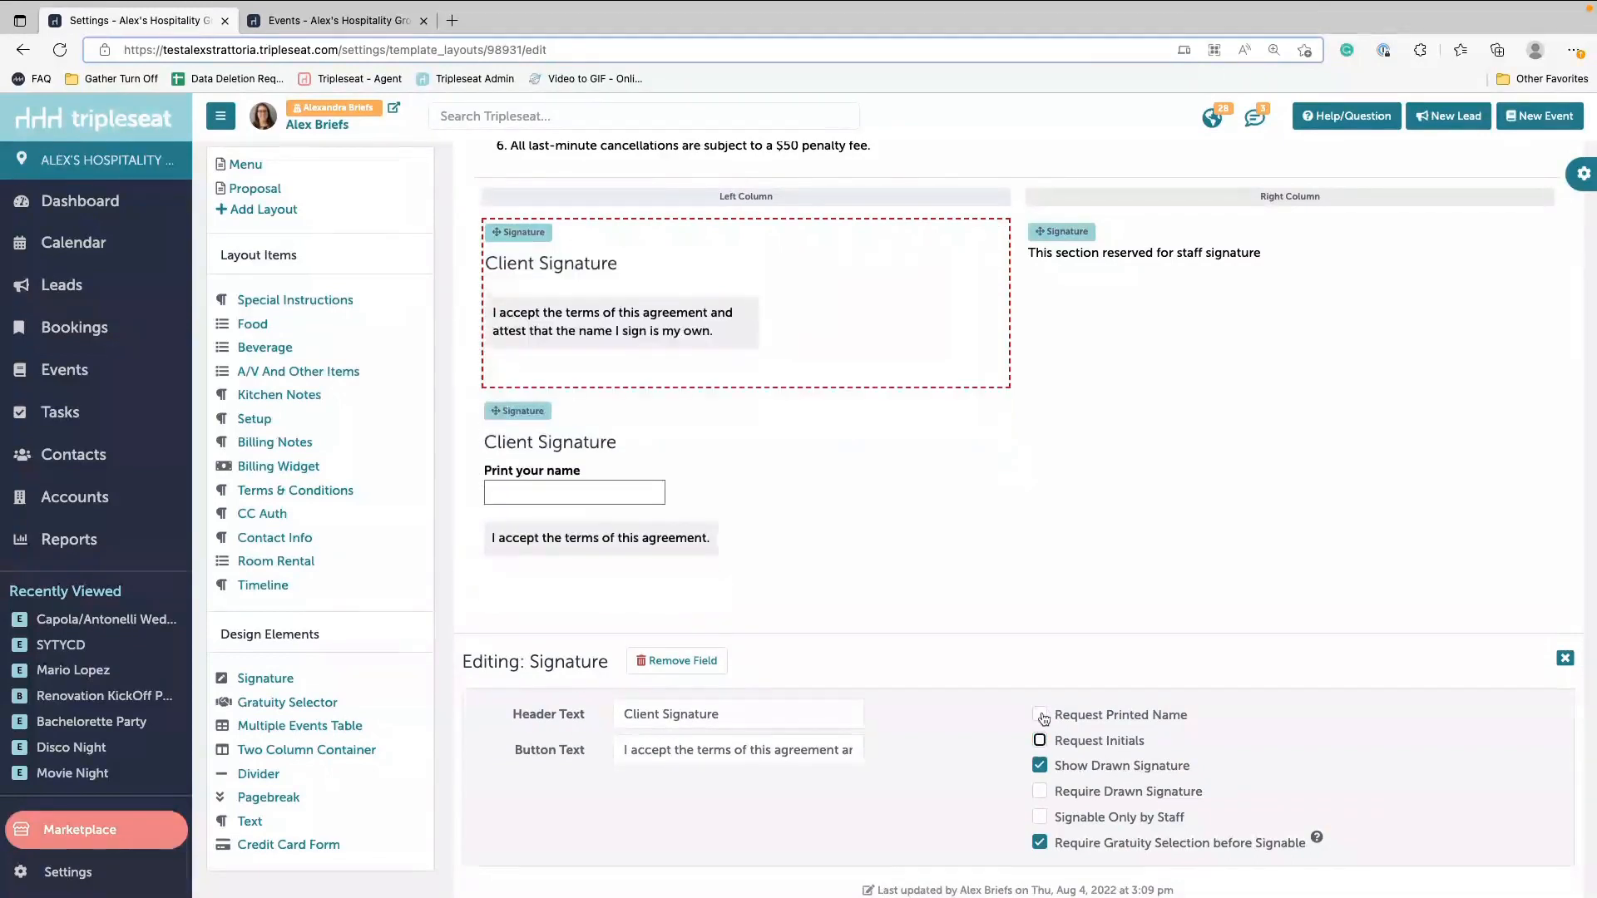
pyautogui.click(1040, 715)
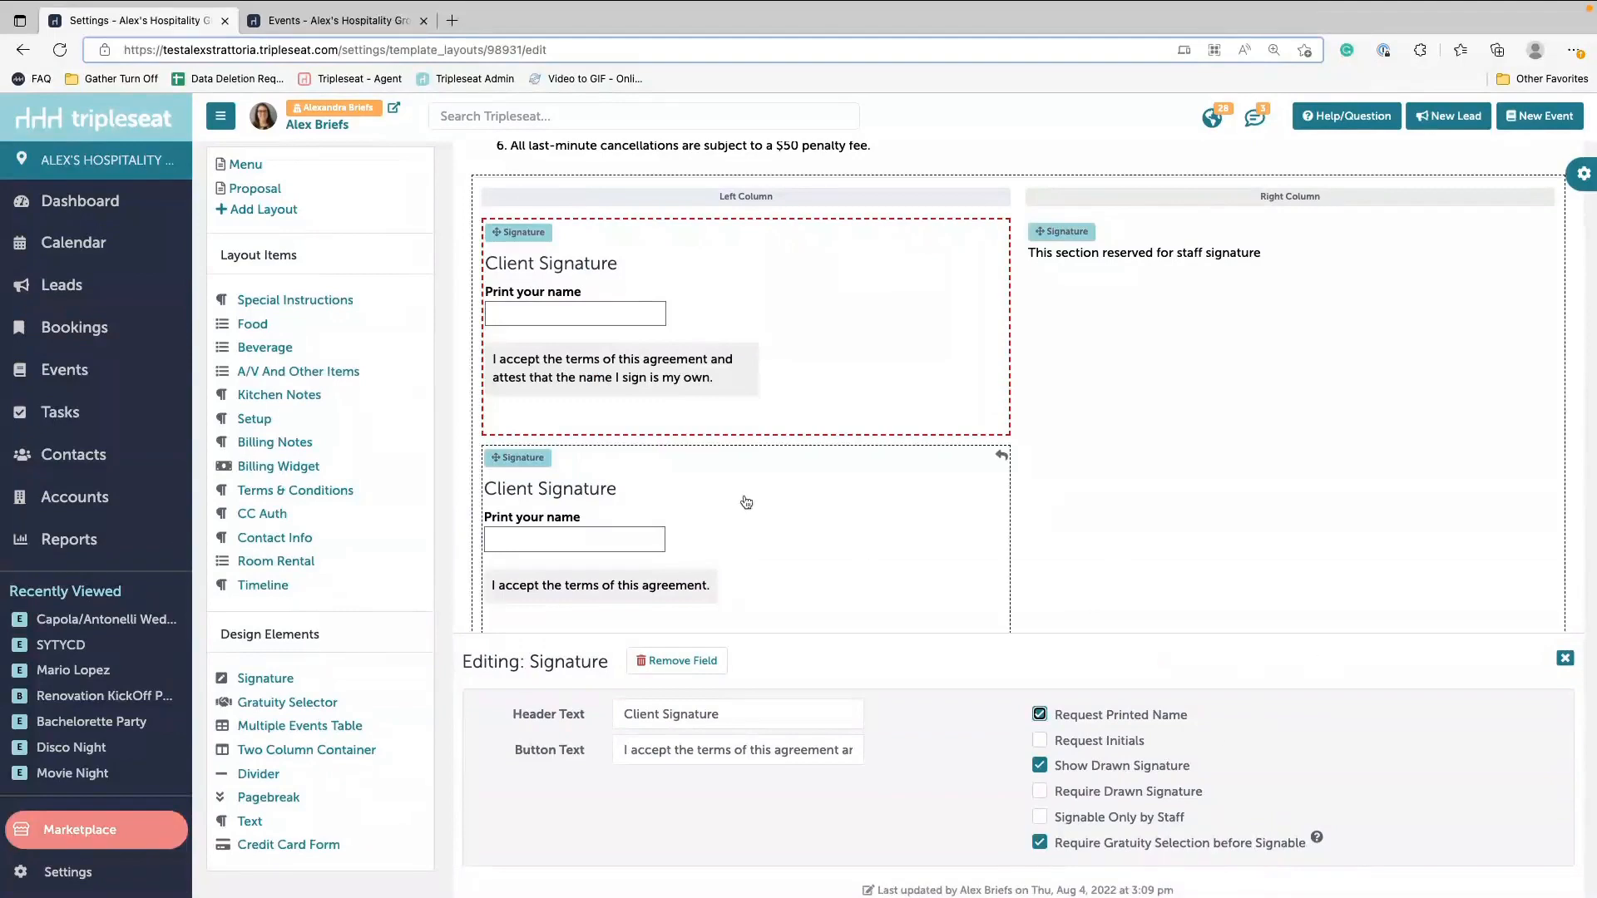
pyautogui.click(1565, 662)
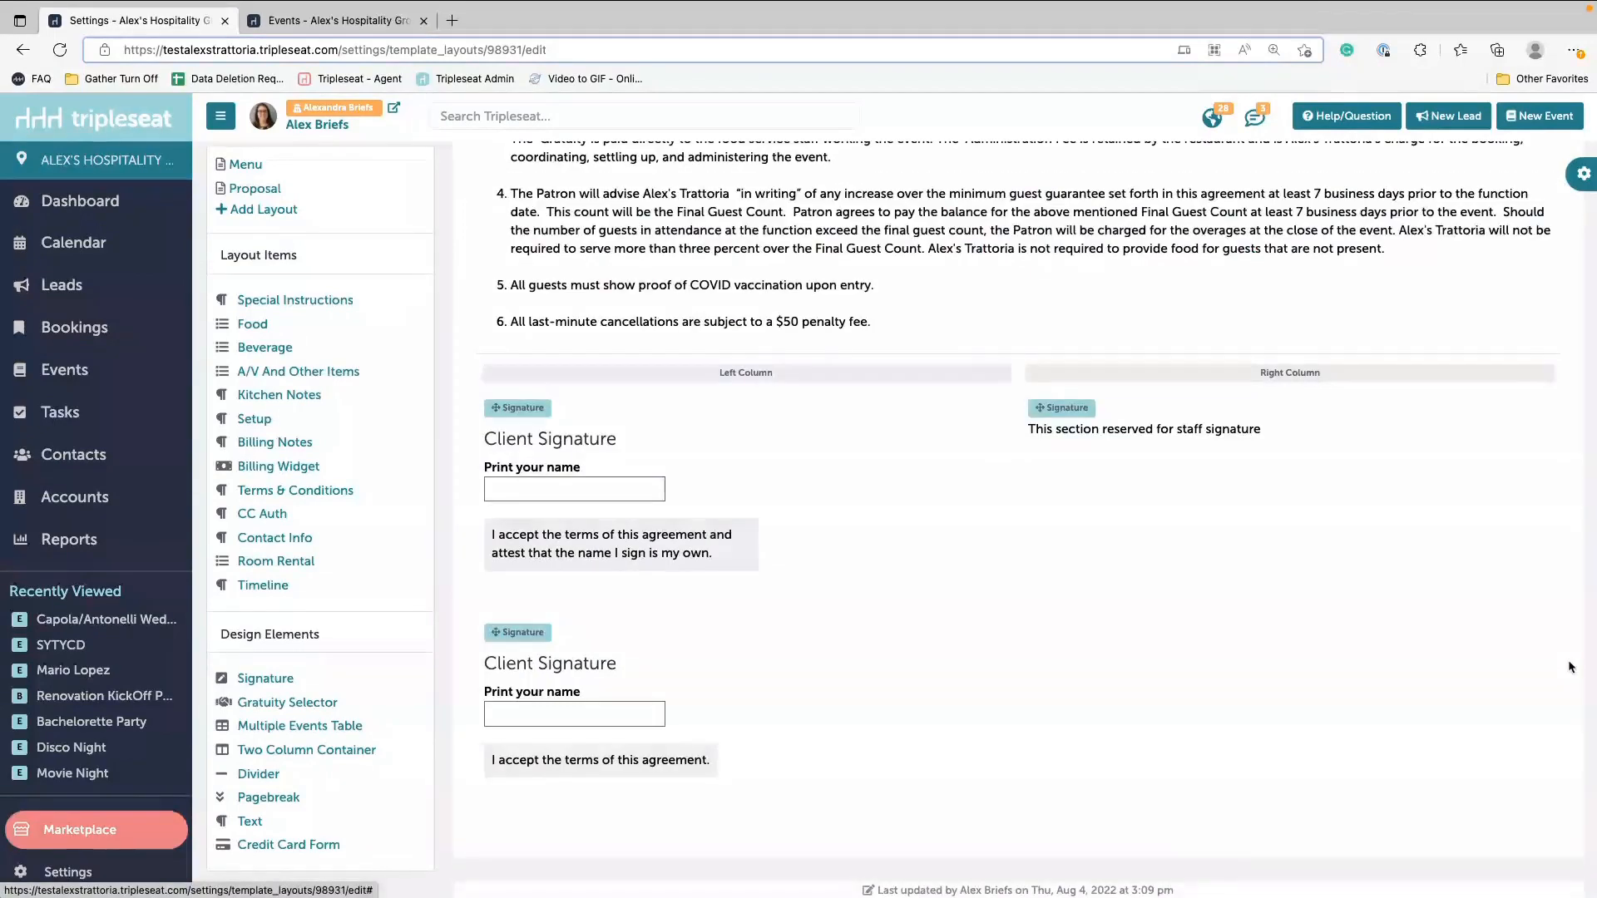
# Step: Add a Gratuity Selector element between the Billing Widget and the pagebreak in the Contract layout
pyautogui.scroll(15, 1570, 667)
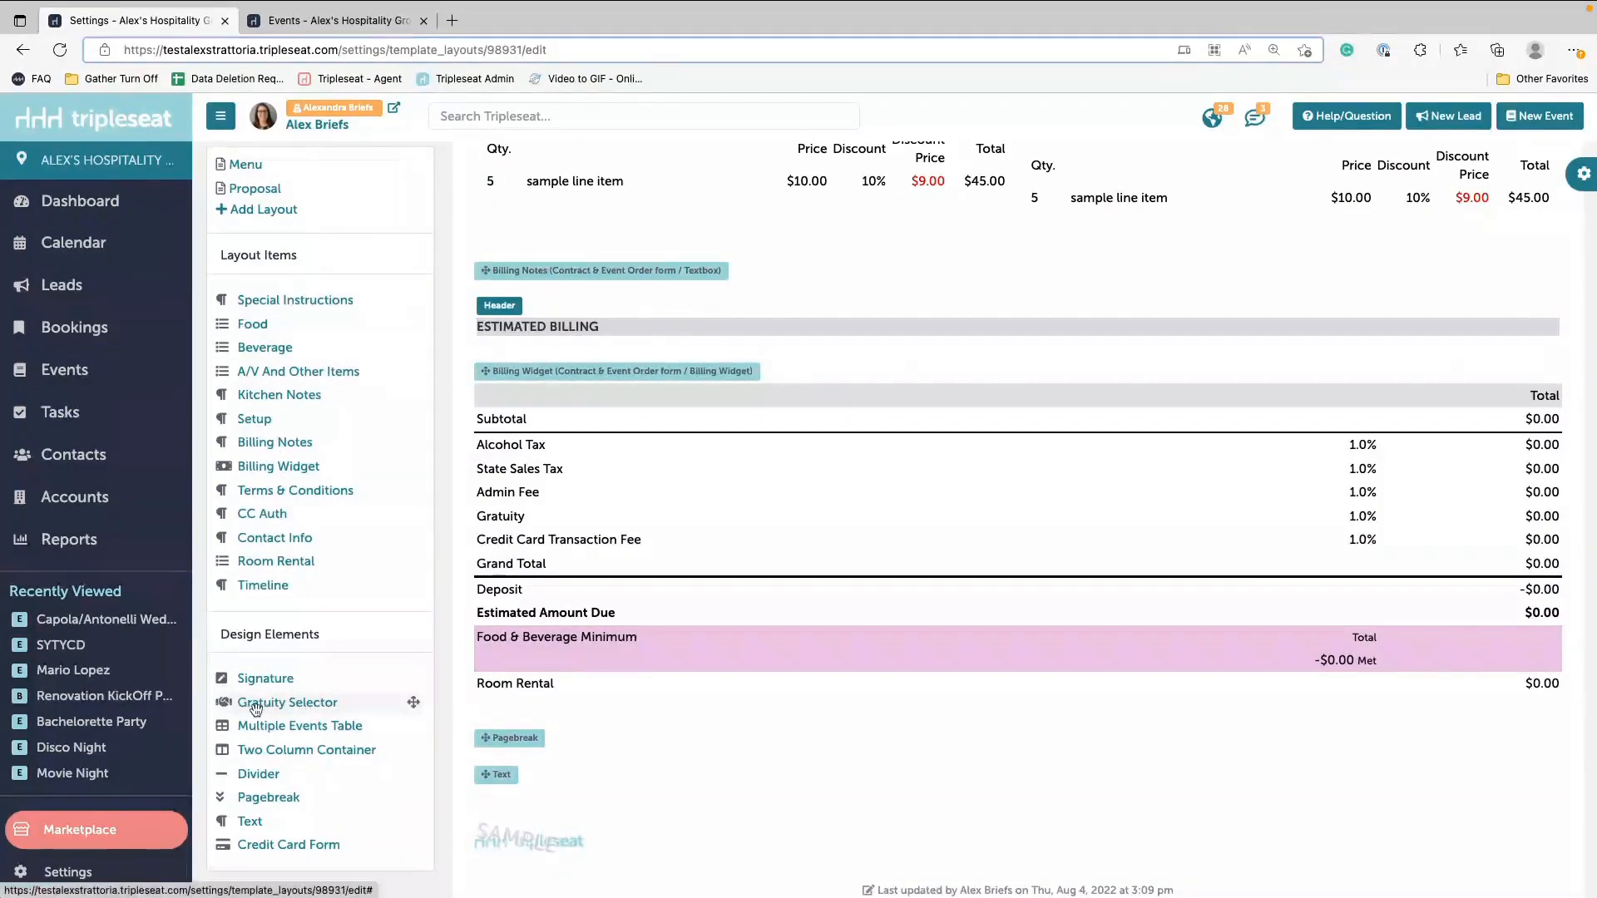
pyautogui.moveTo(283, 702); pyautogui.dragTo(574, 699)
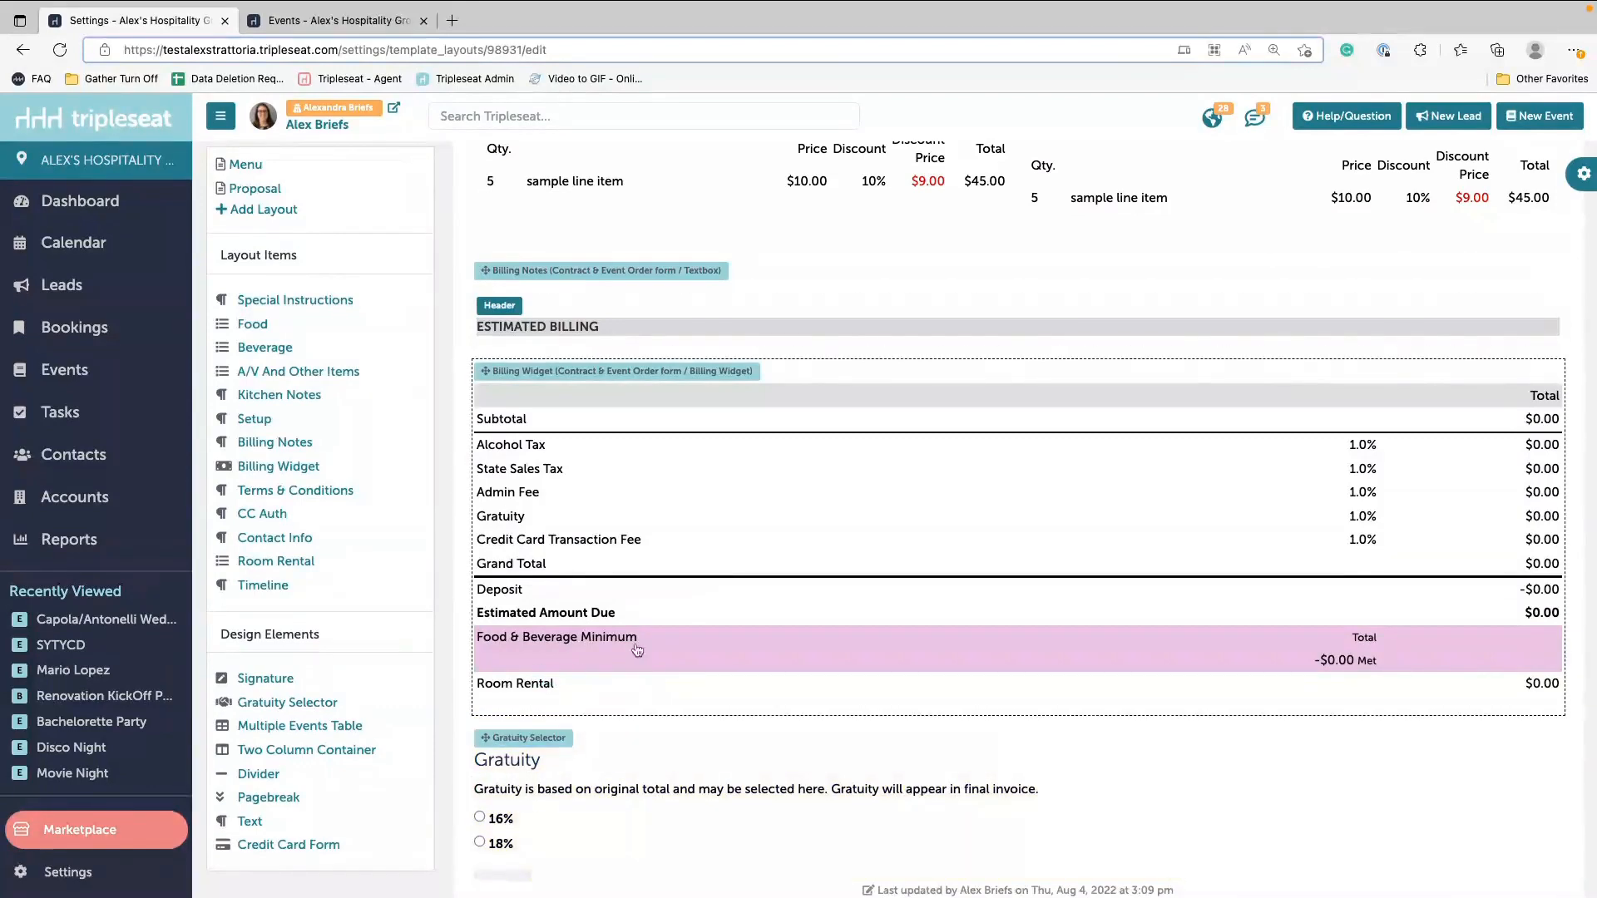
pyautogui.scroll(-4, 623, 588)
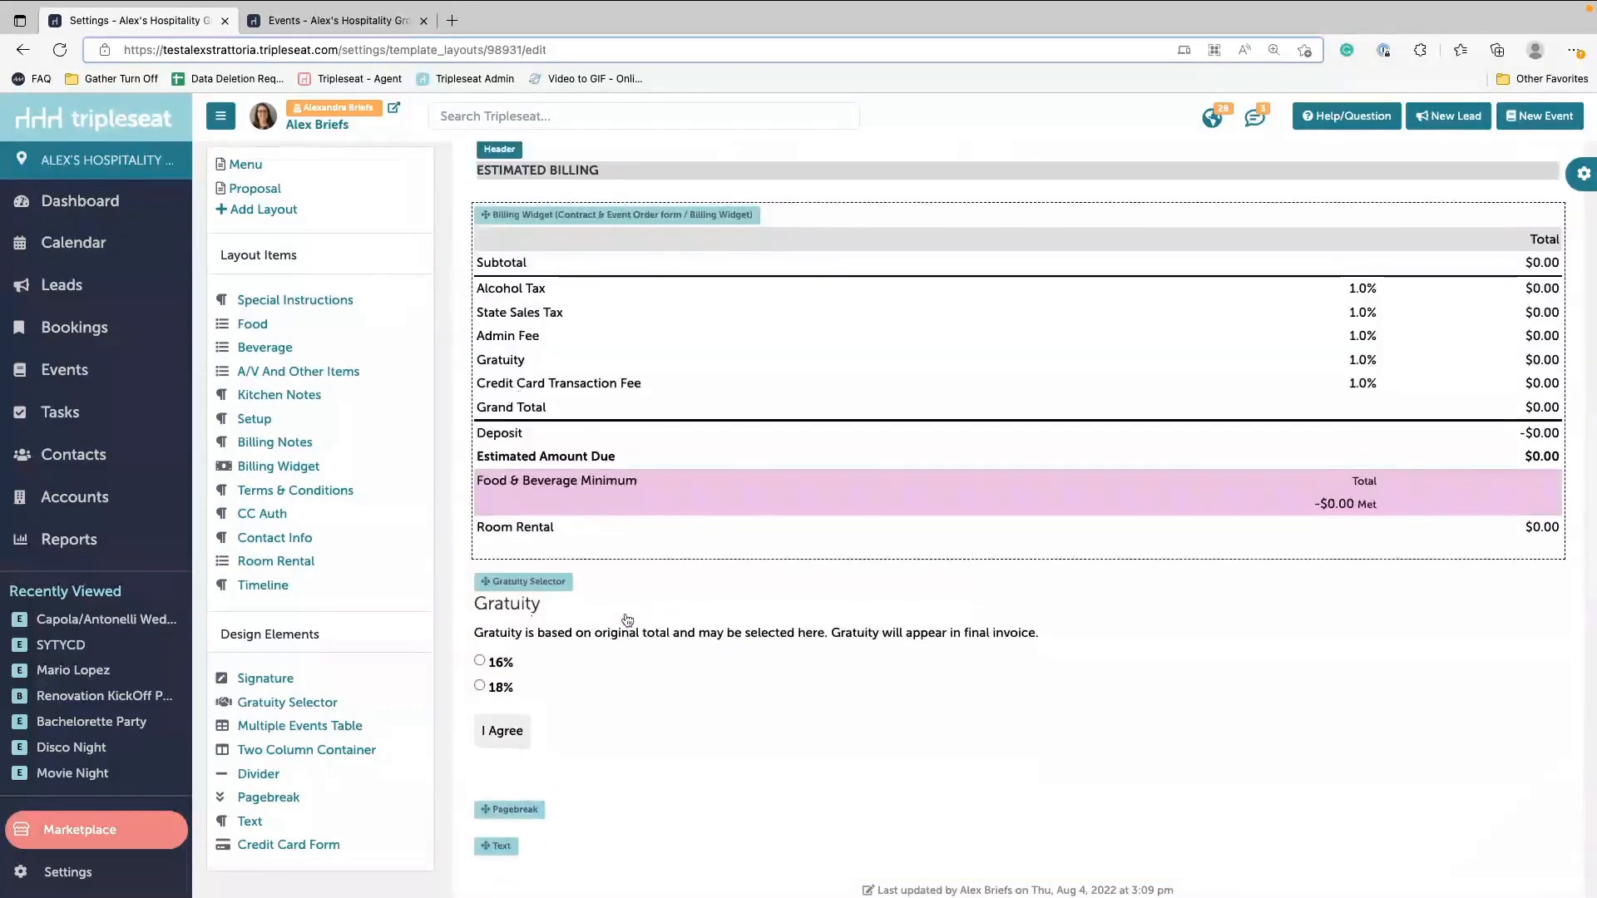
# Step: Remove the 16 percent option from the Gratuity Selector and add 20 and 22 as selectable amounts alongside 18
pyautogui.click(506, 582)
pyautogui.scroll(-5, 691, 538)
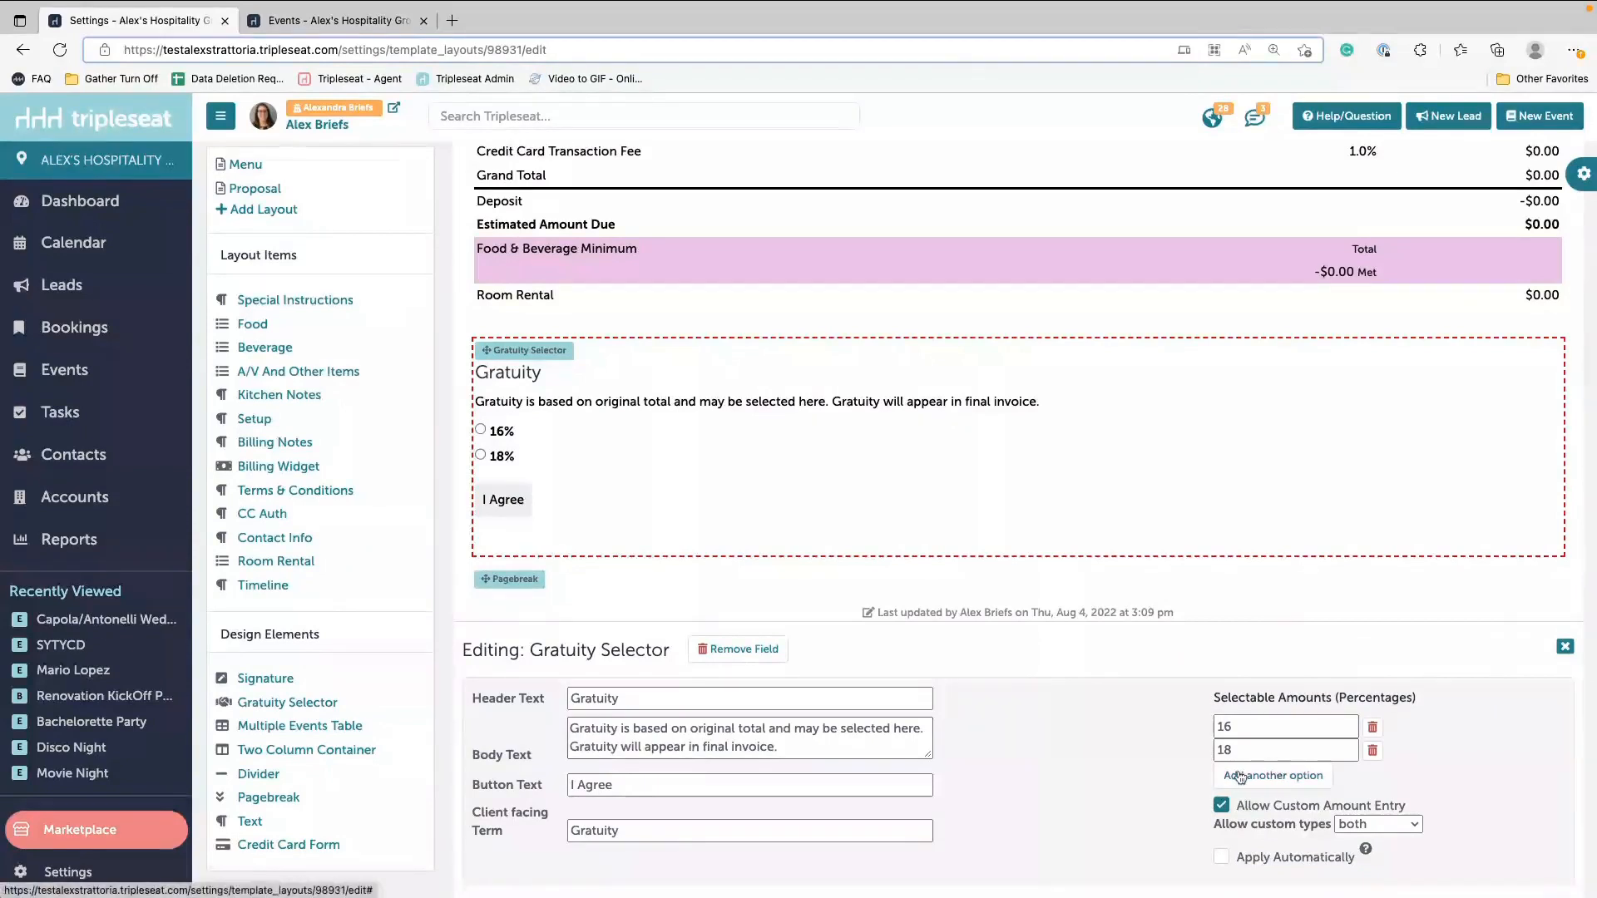
pyautogui.click(1372, 730)
pyautogui.click(1277, 782)
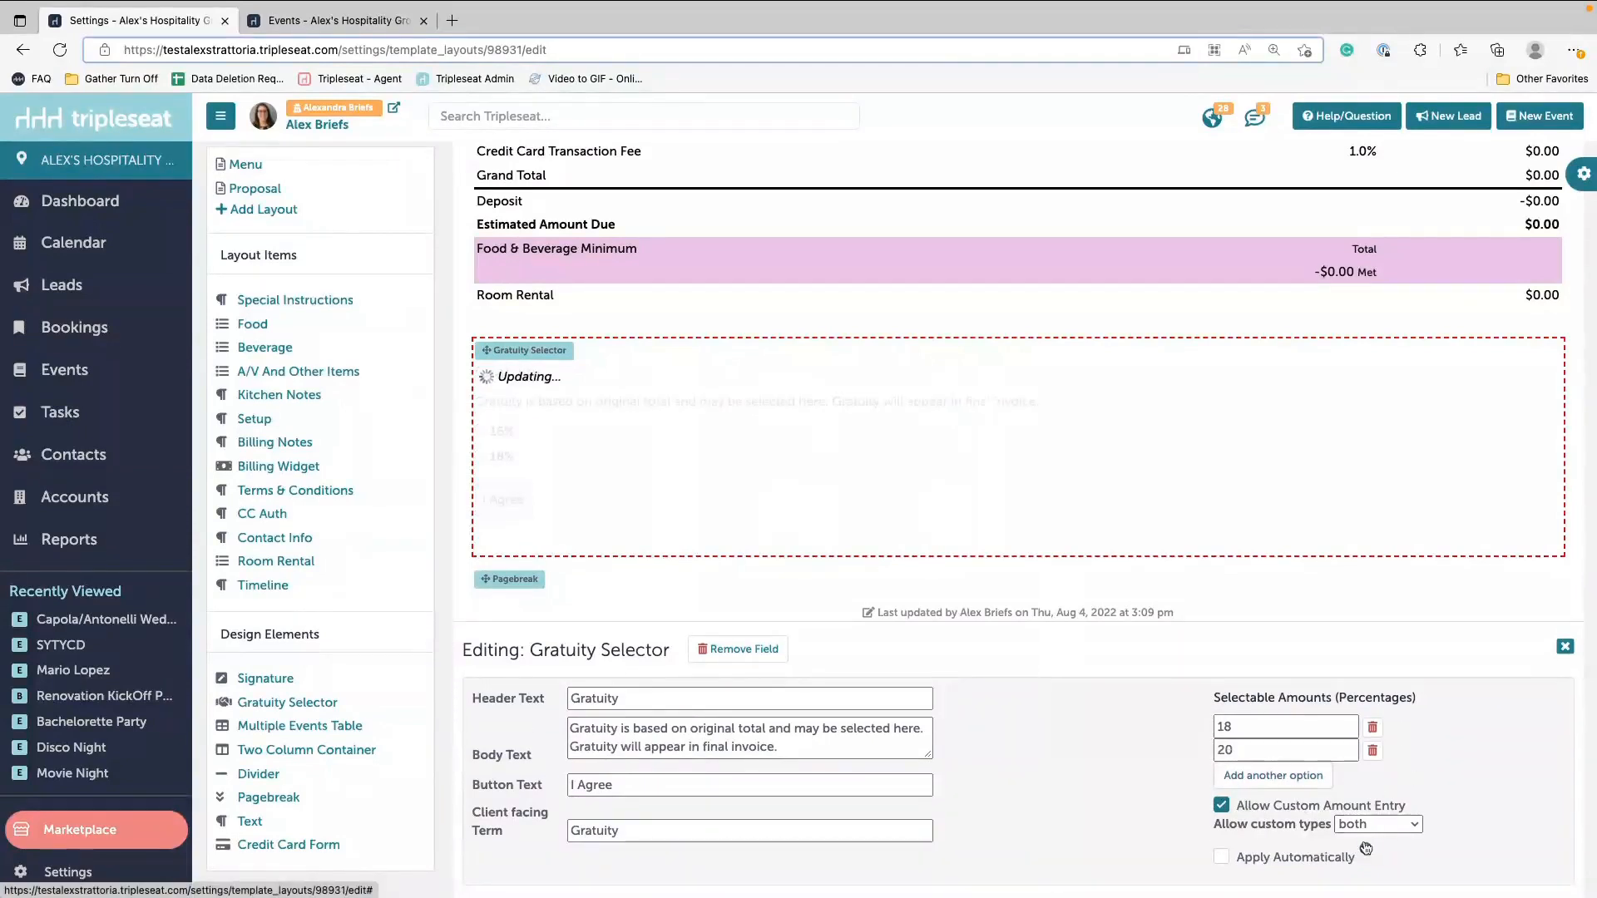
pyautogui.click(1243, 750)
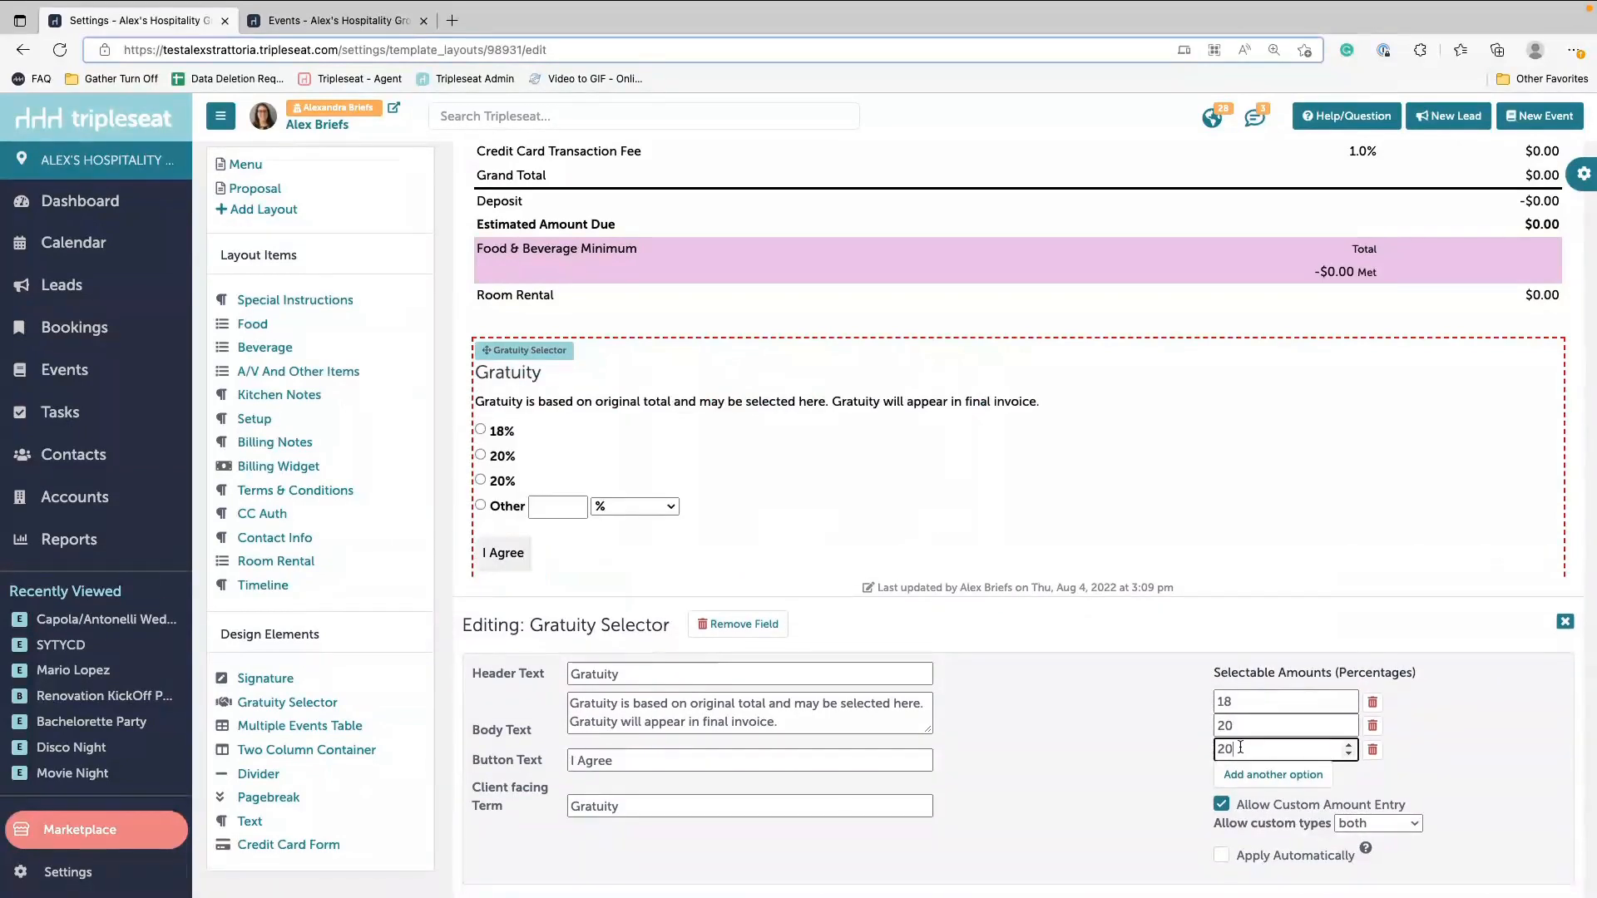
pyautogui.press('BackSpace')
pyautogui.write('2')
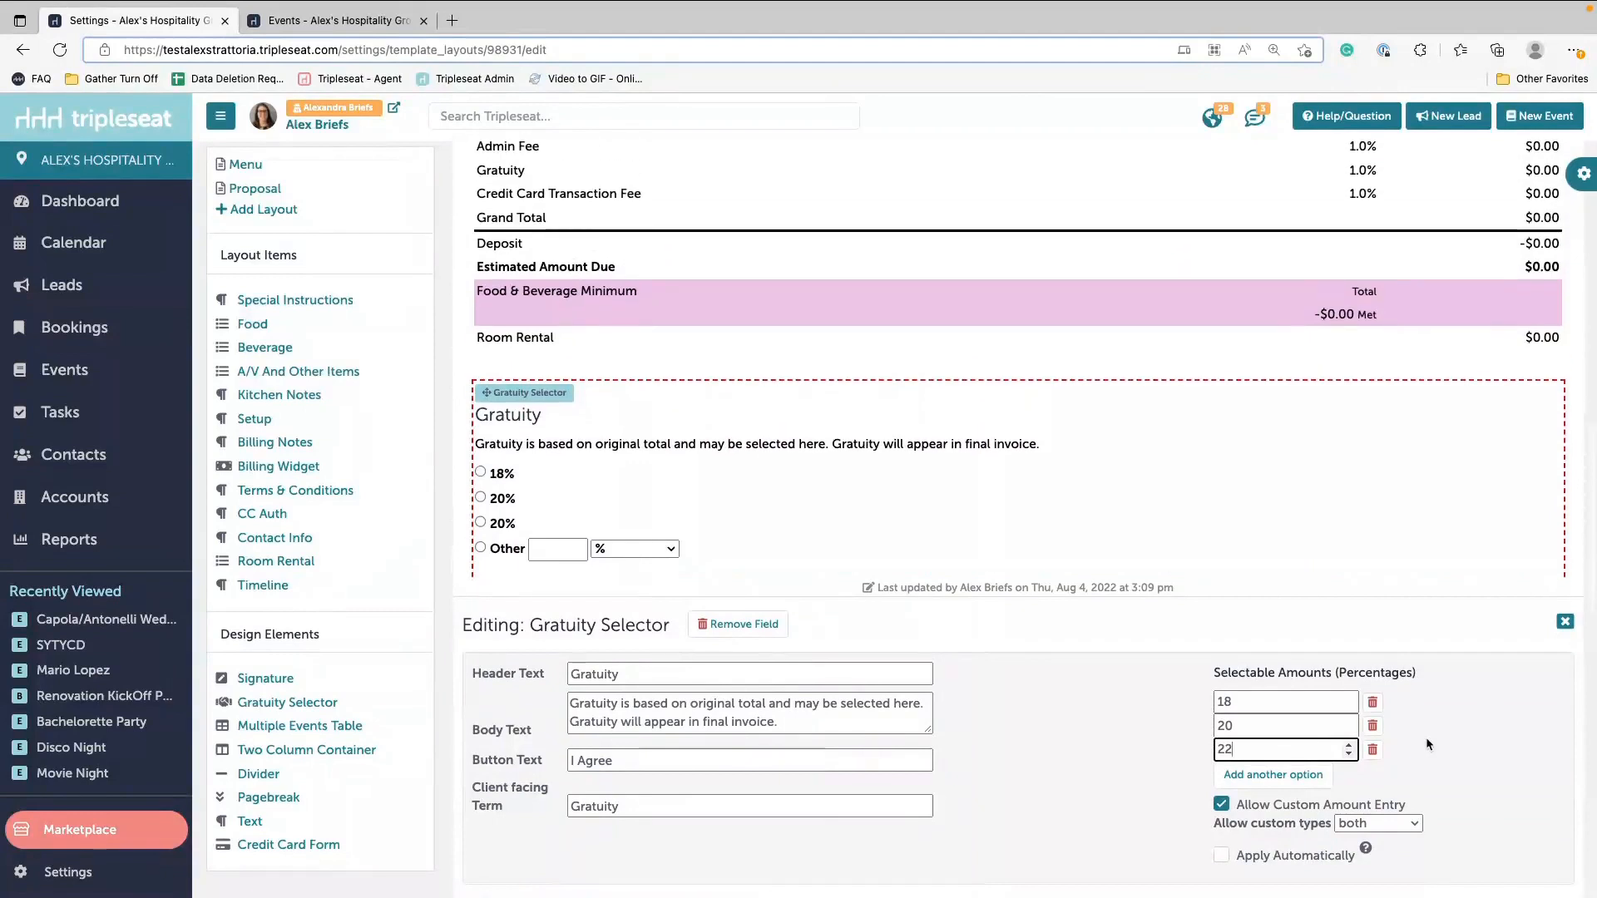
# Step: Turn the Gratuity Selector's Allow Custom Amount Entry off and on again, and enable Apply Automatically
pyautogui.click(1222, 805)
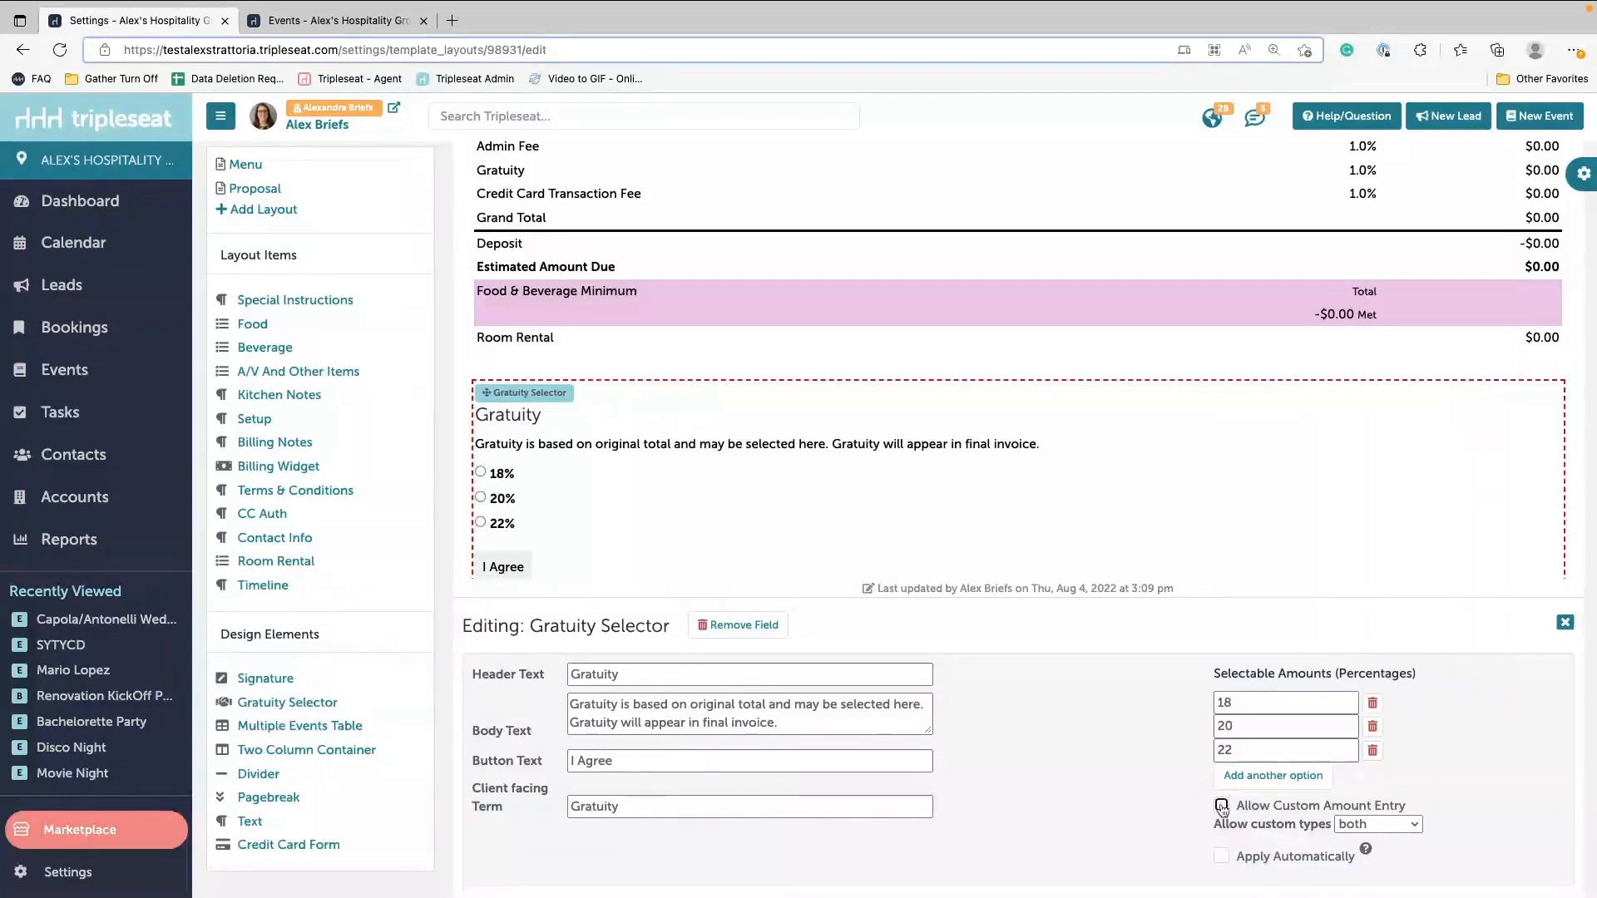
pyautogui.click(1222, 805)
pyautogui.click(1282, 857)
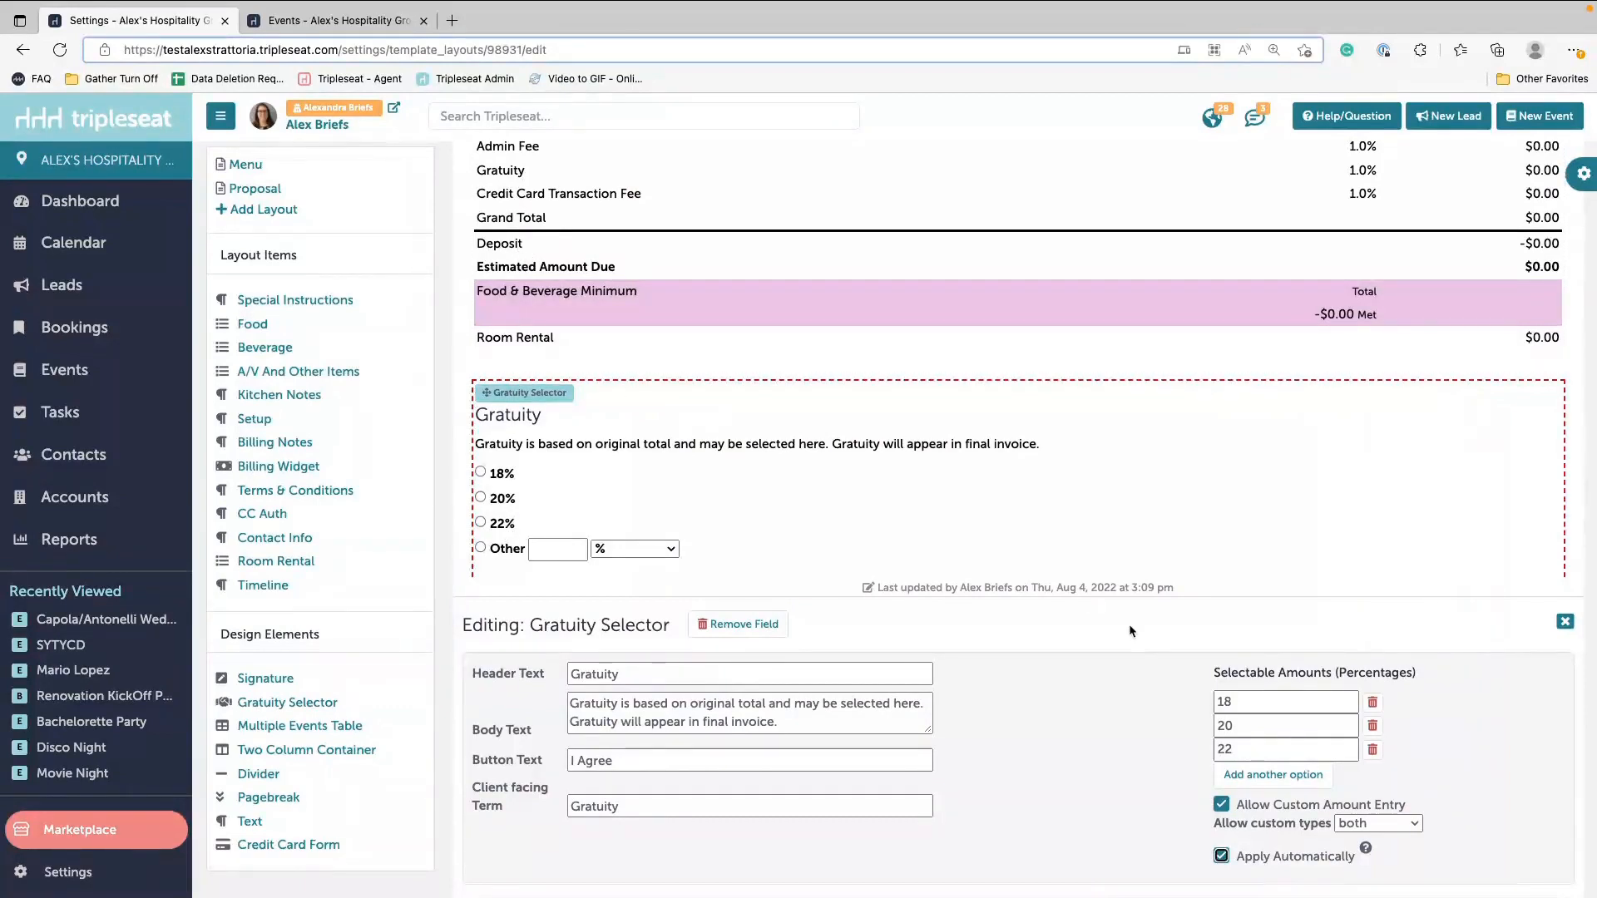
pyautogui.click(1565, 621)
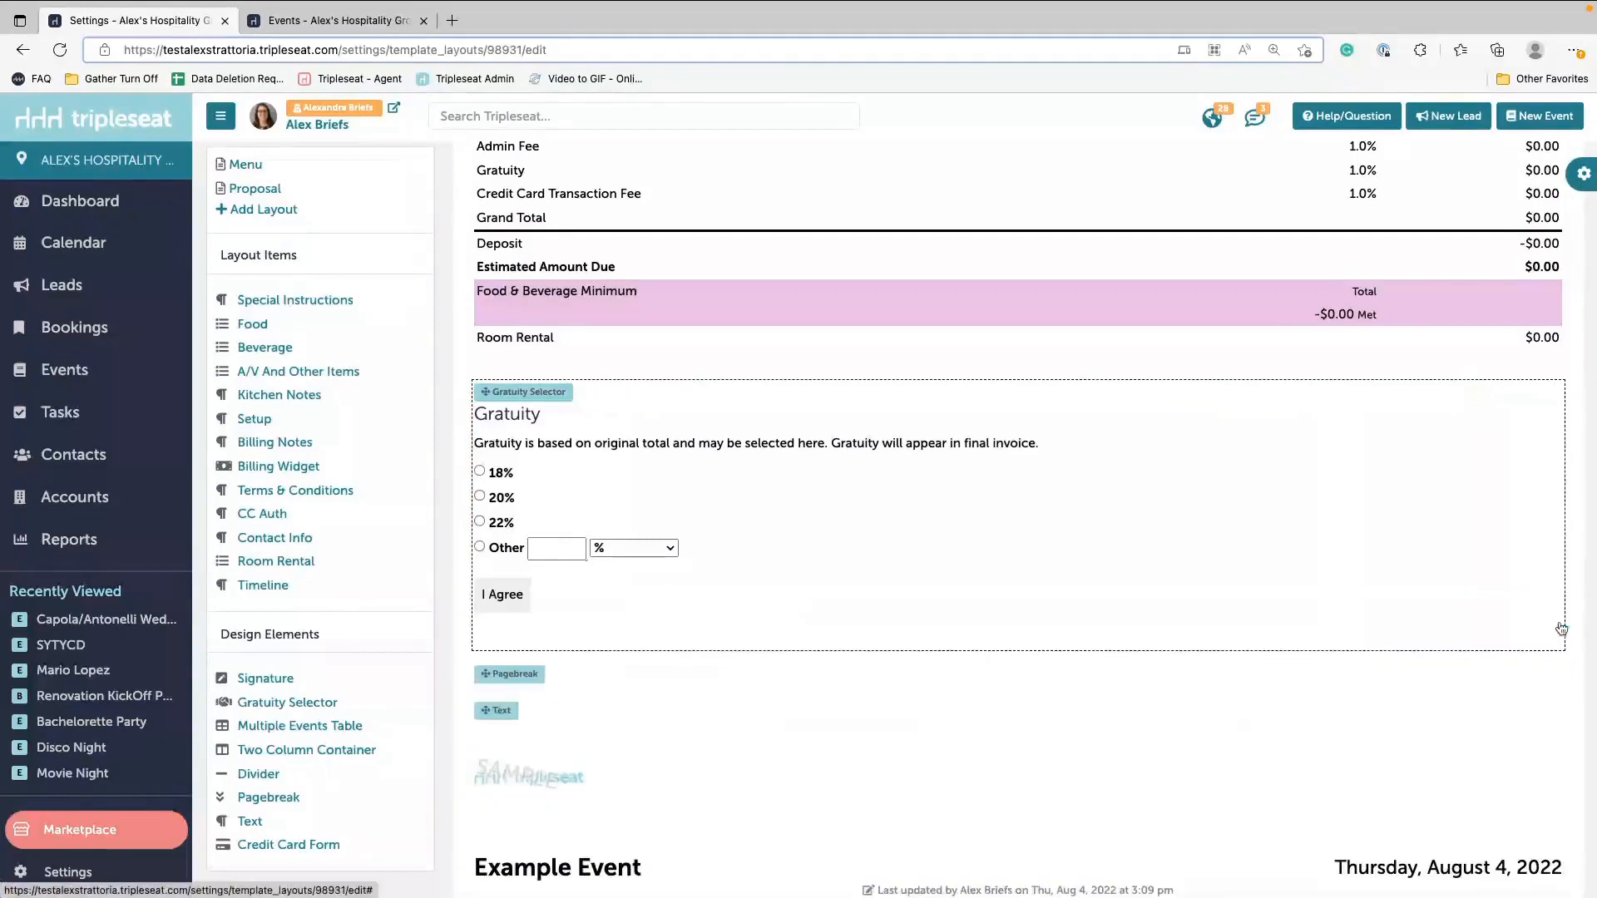
# Step: Save the Contract layout
pyautogui.scroll(4, 704, 476)
pyautogui.scroll(5, 703, 476)
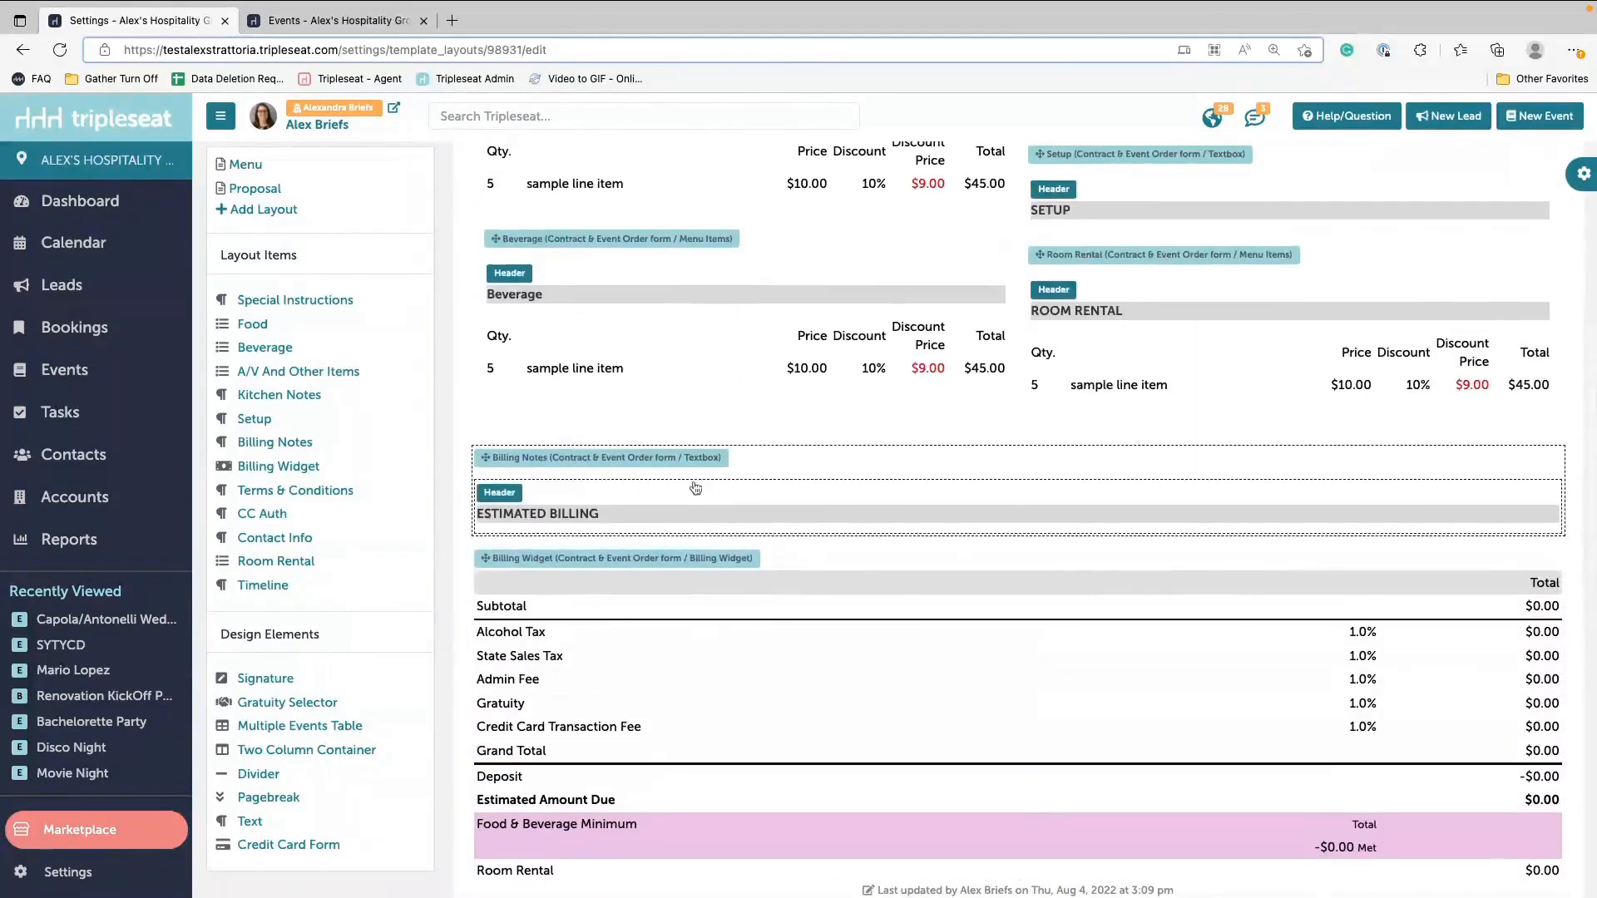
pyautogui.scroll(5, 377, 362)
pyautogui.scroll(3, 599, 346)
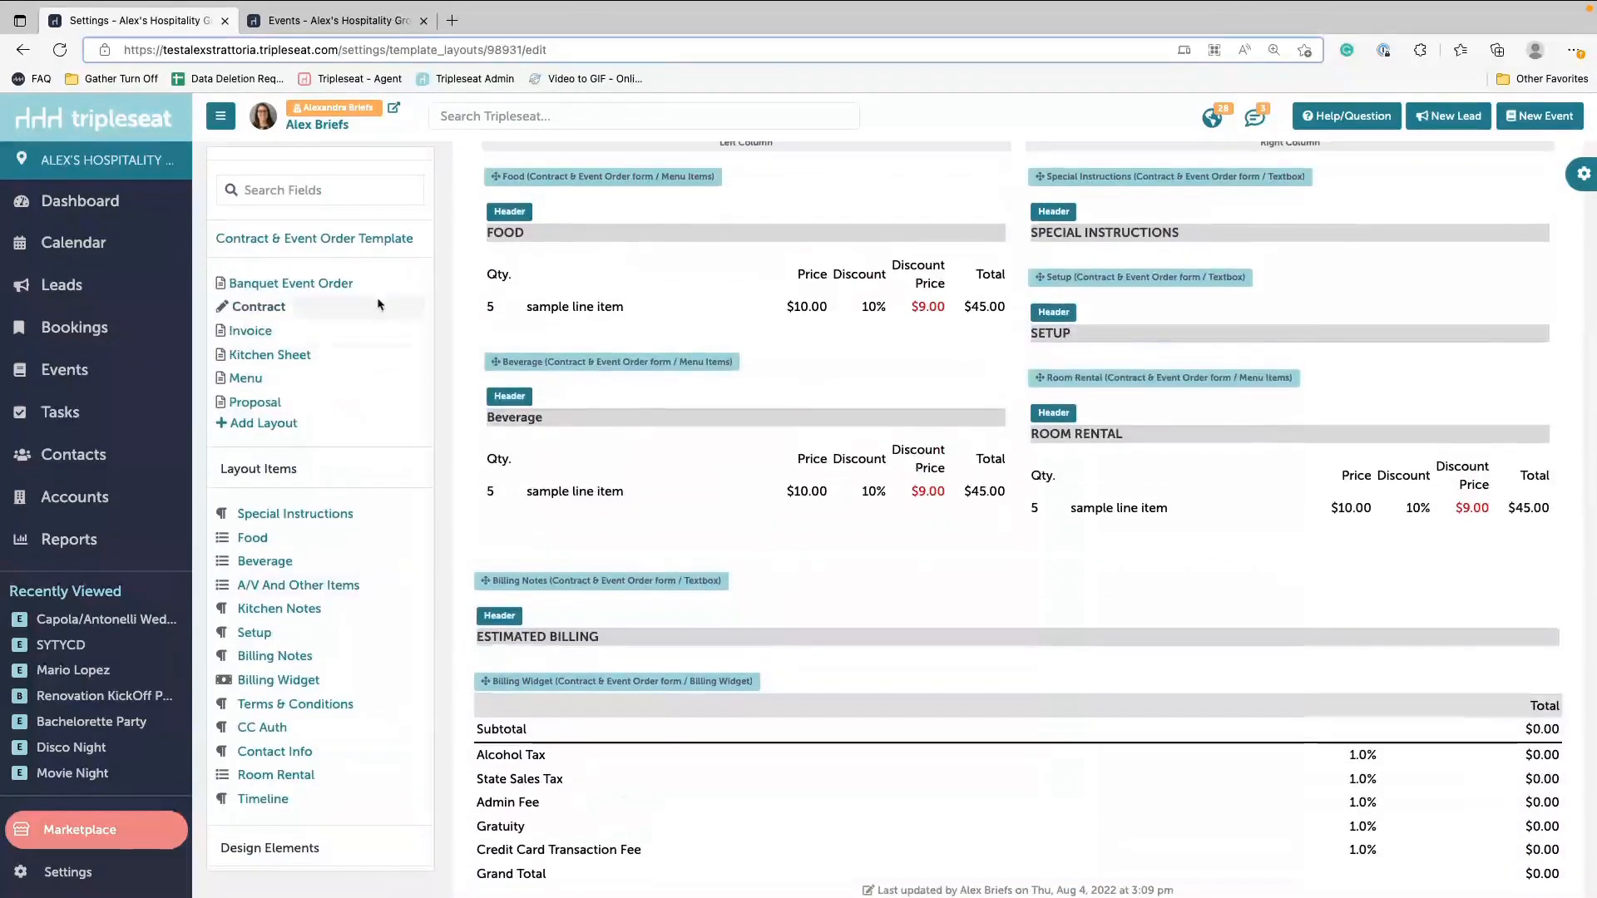
pyautogui.scroll(4, 338, 274)
pyautogui.click(347, 183)
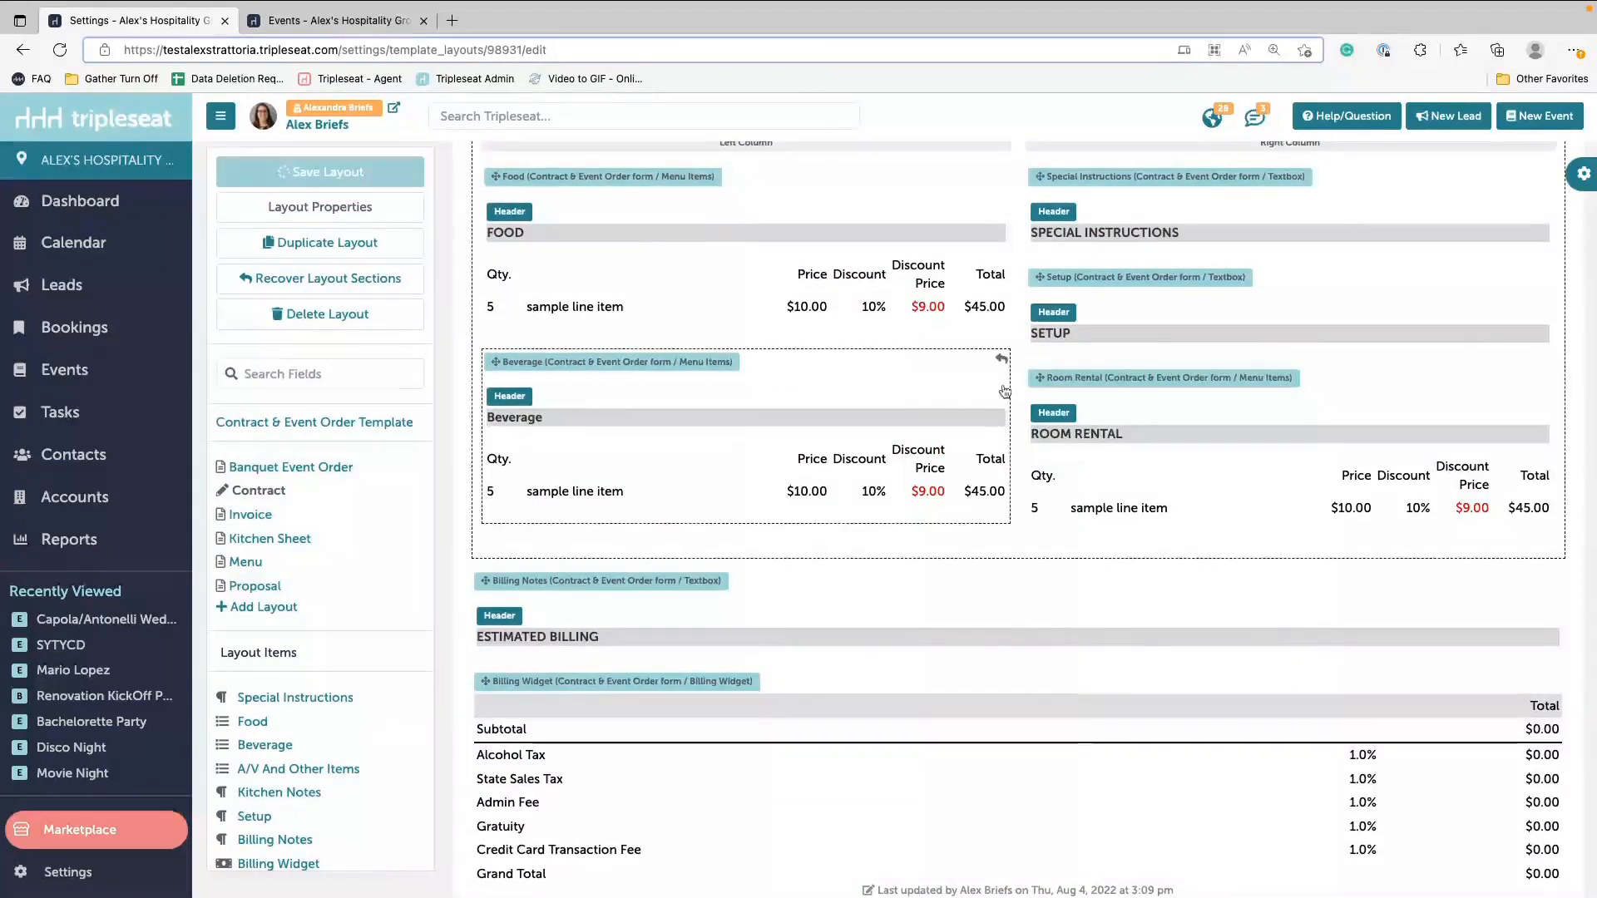
# Step: Open the Kitchen Sheet layout and bring up the settings of its Food field
pyautogui.click(258, 541)
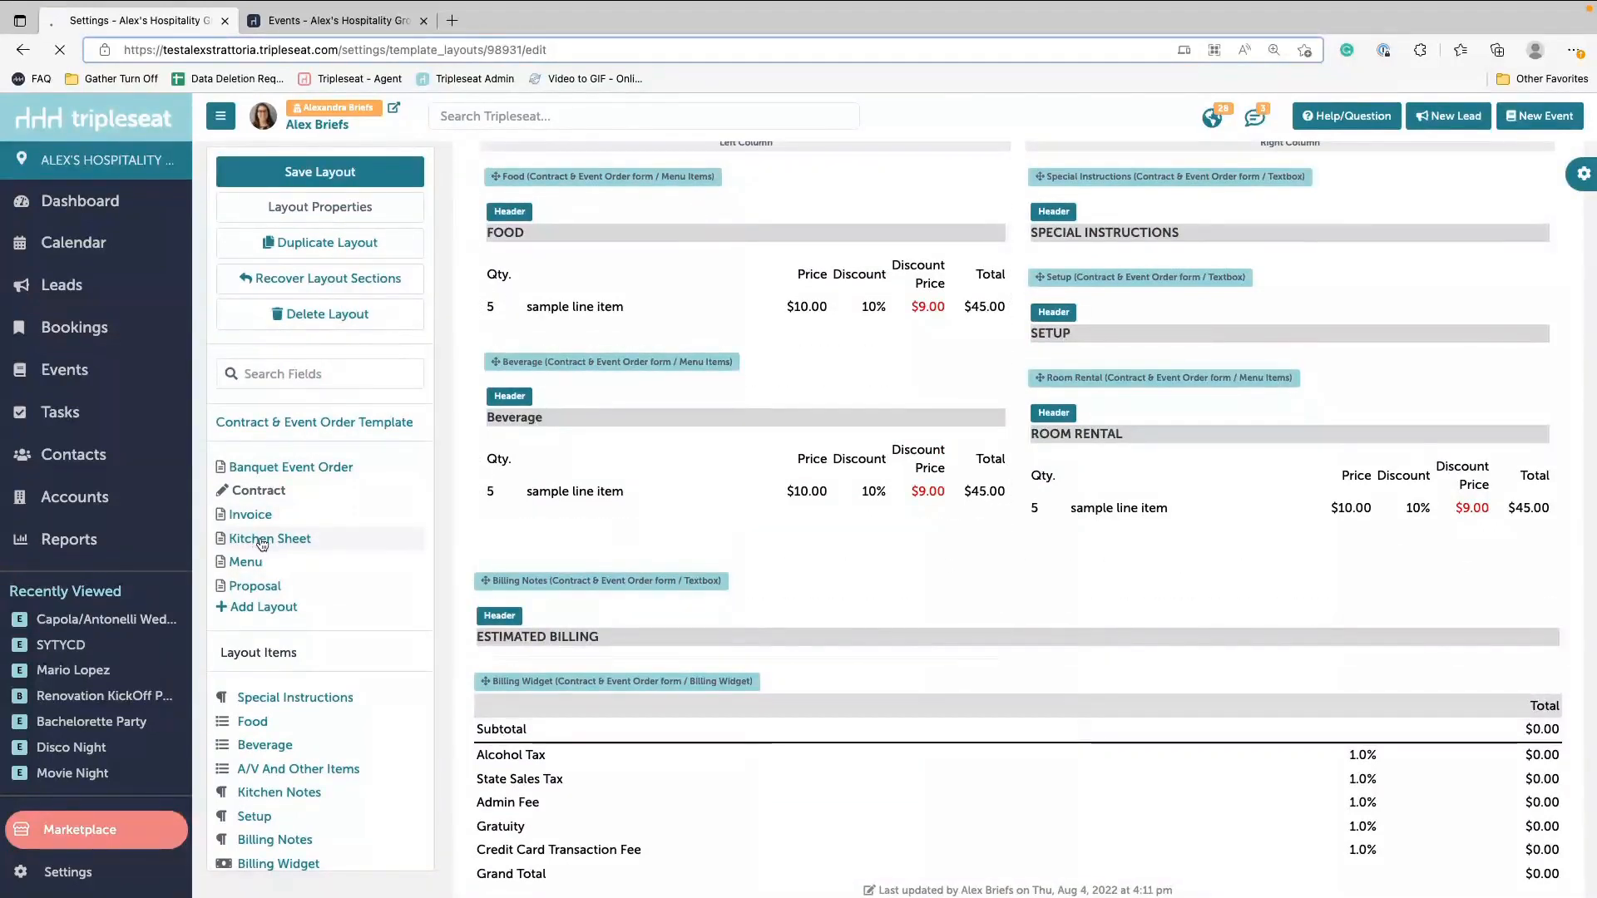
pyautogui.scroll(-4, 883, 686)
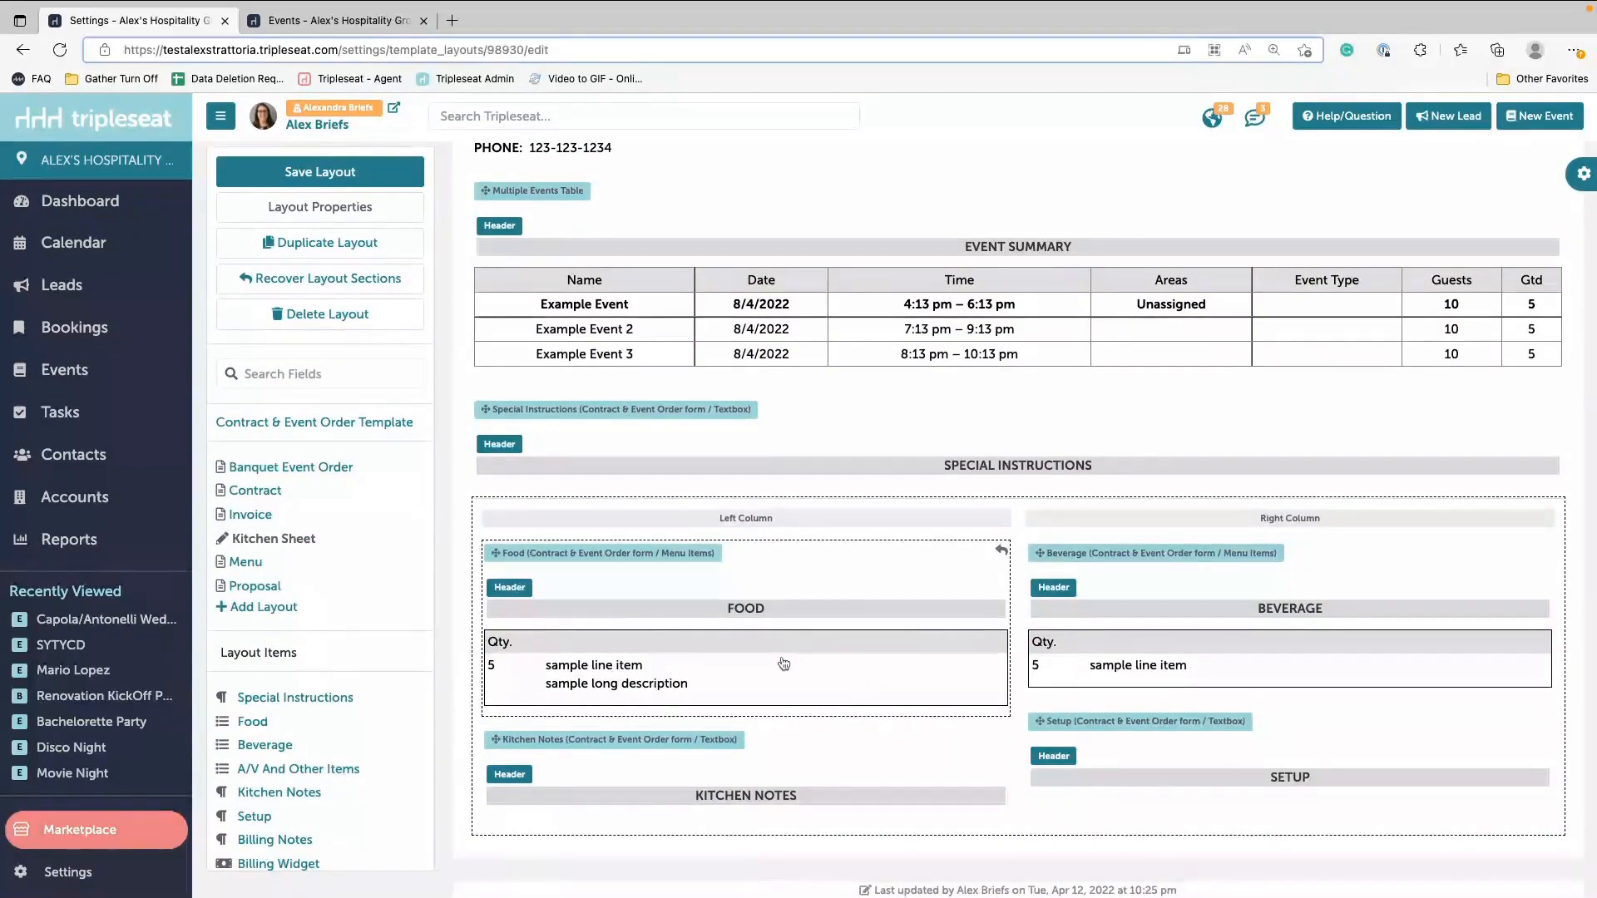
pyautogui.click(541, 555)
pyautogui.scroll(-3, 694, 437)
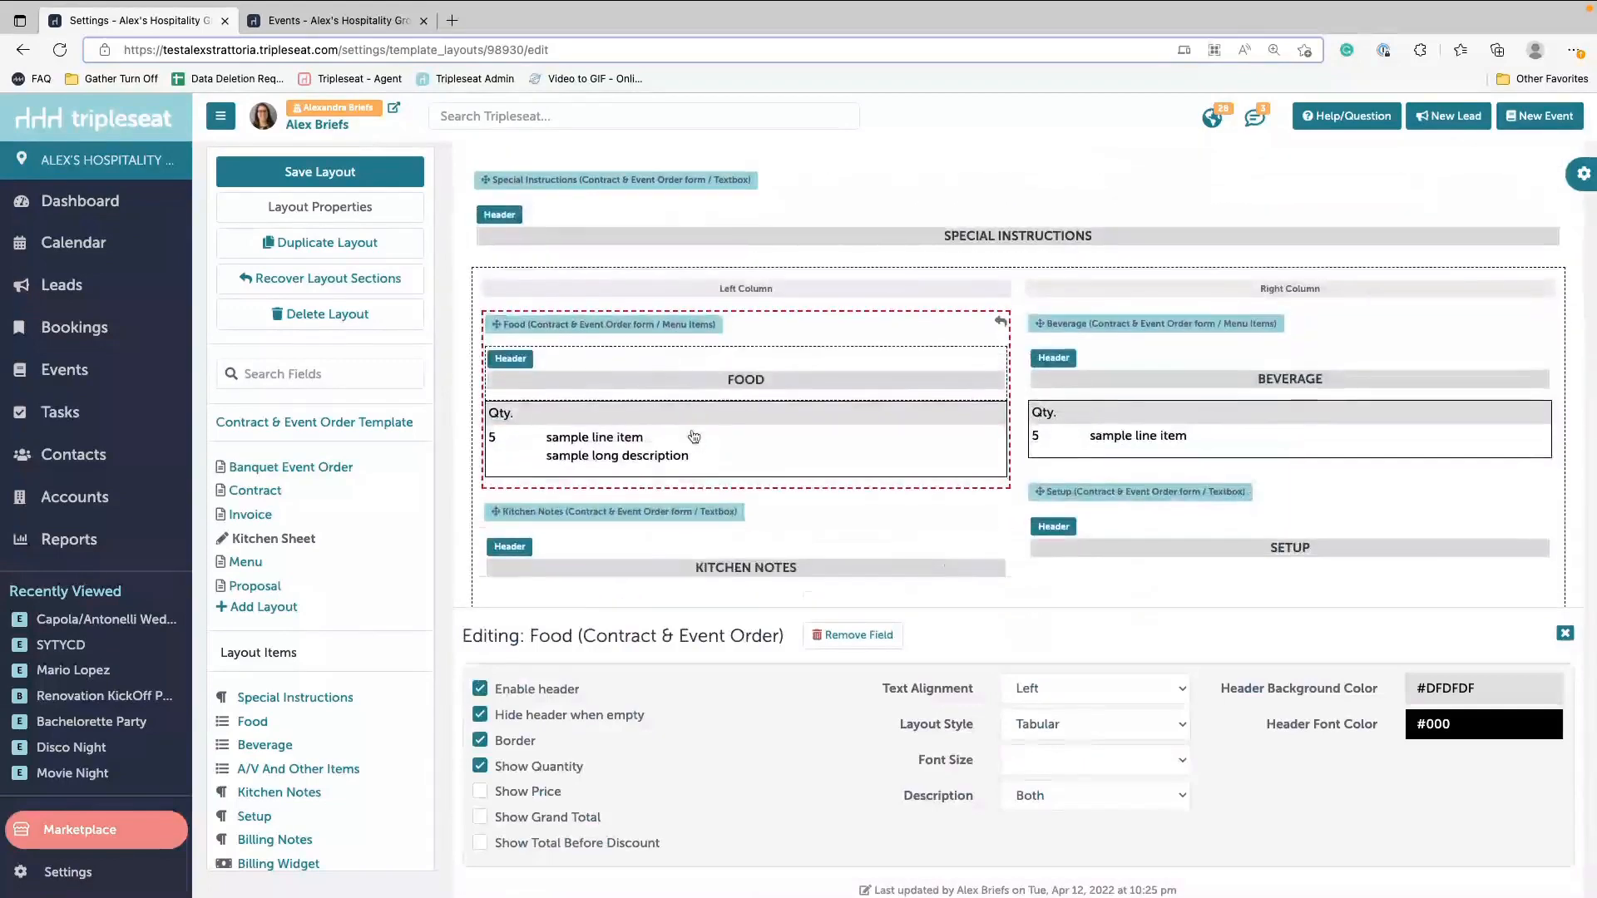
pyautogui.scroll(1, 694, 437)
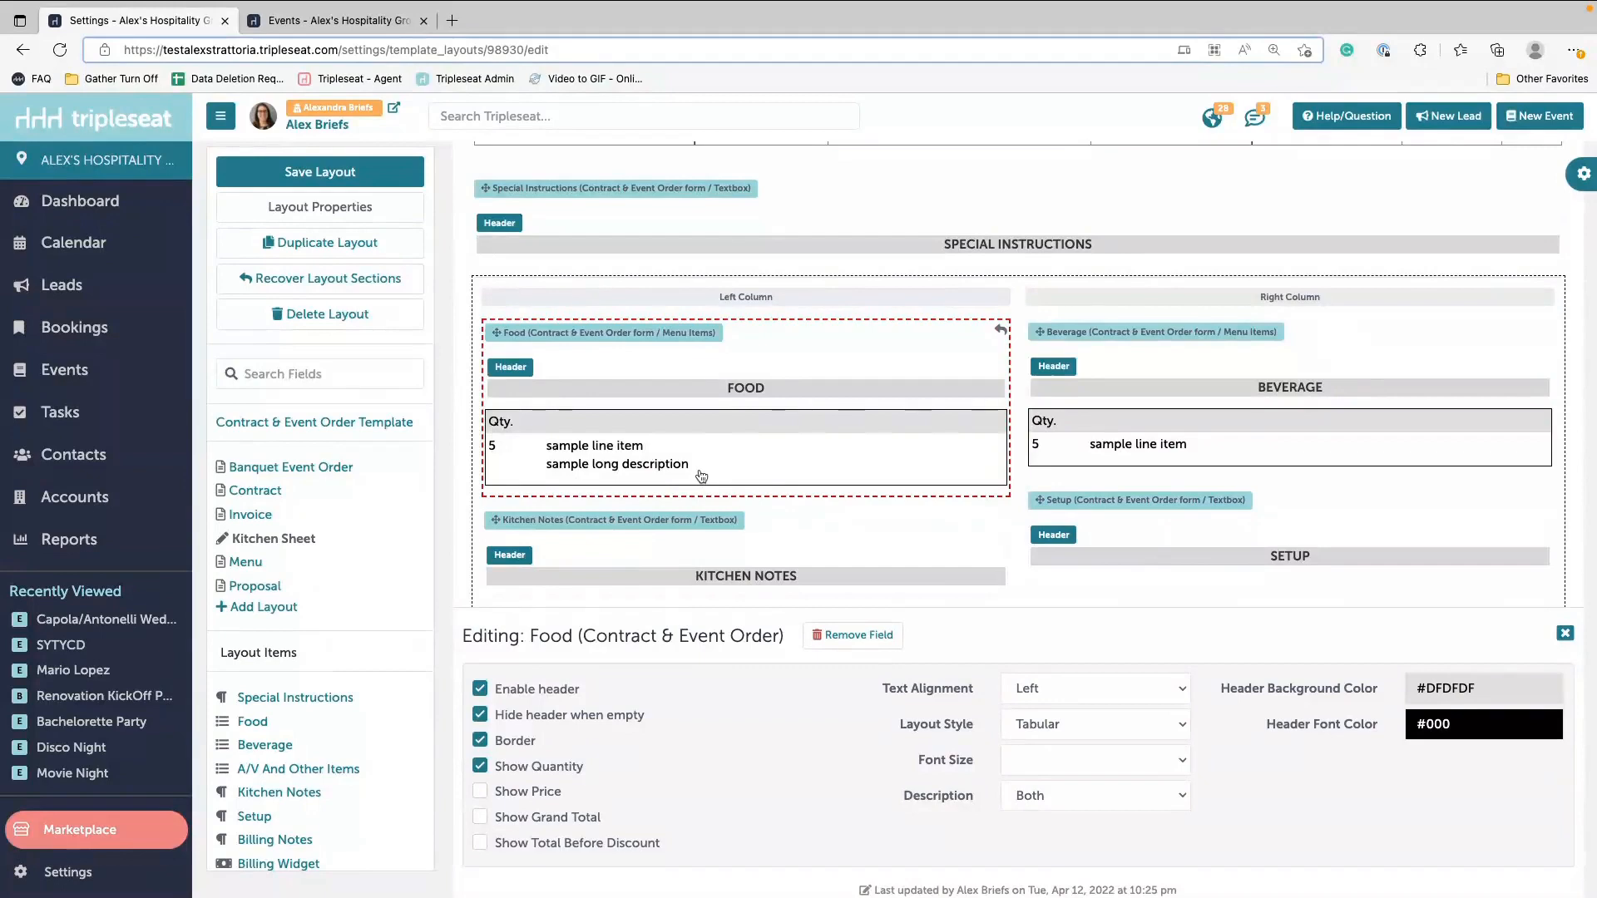
# Step: Try the Normal description for the Food field, and set it back to Both
pyautogui.click(945, 799)
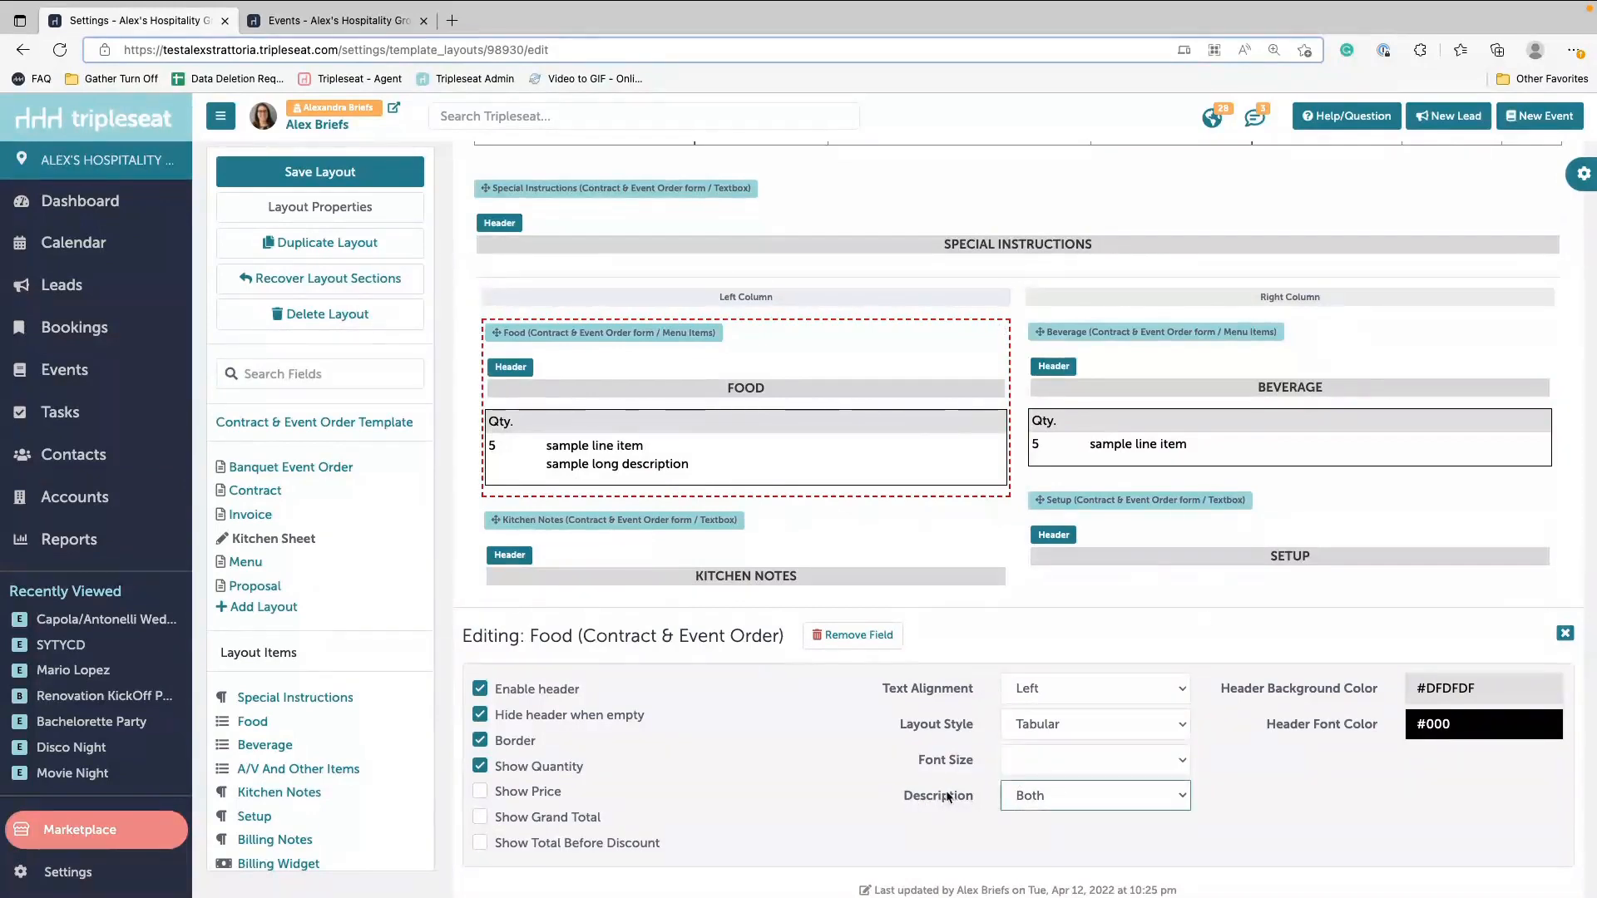
pyautogui.click(1031, 803)
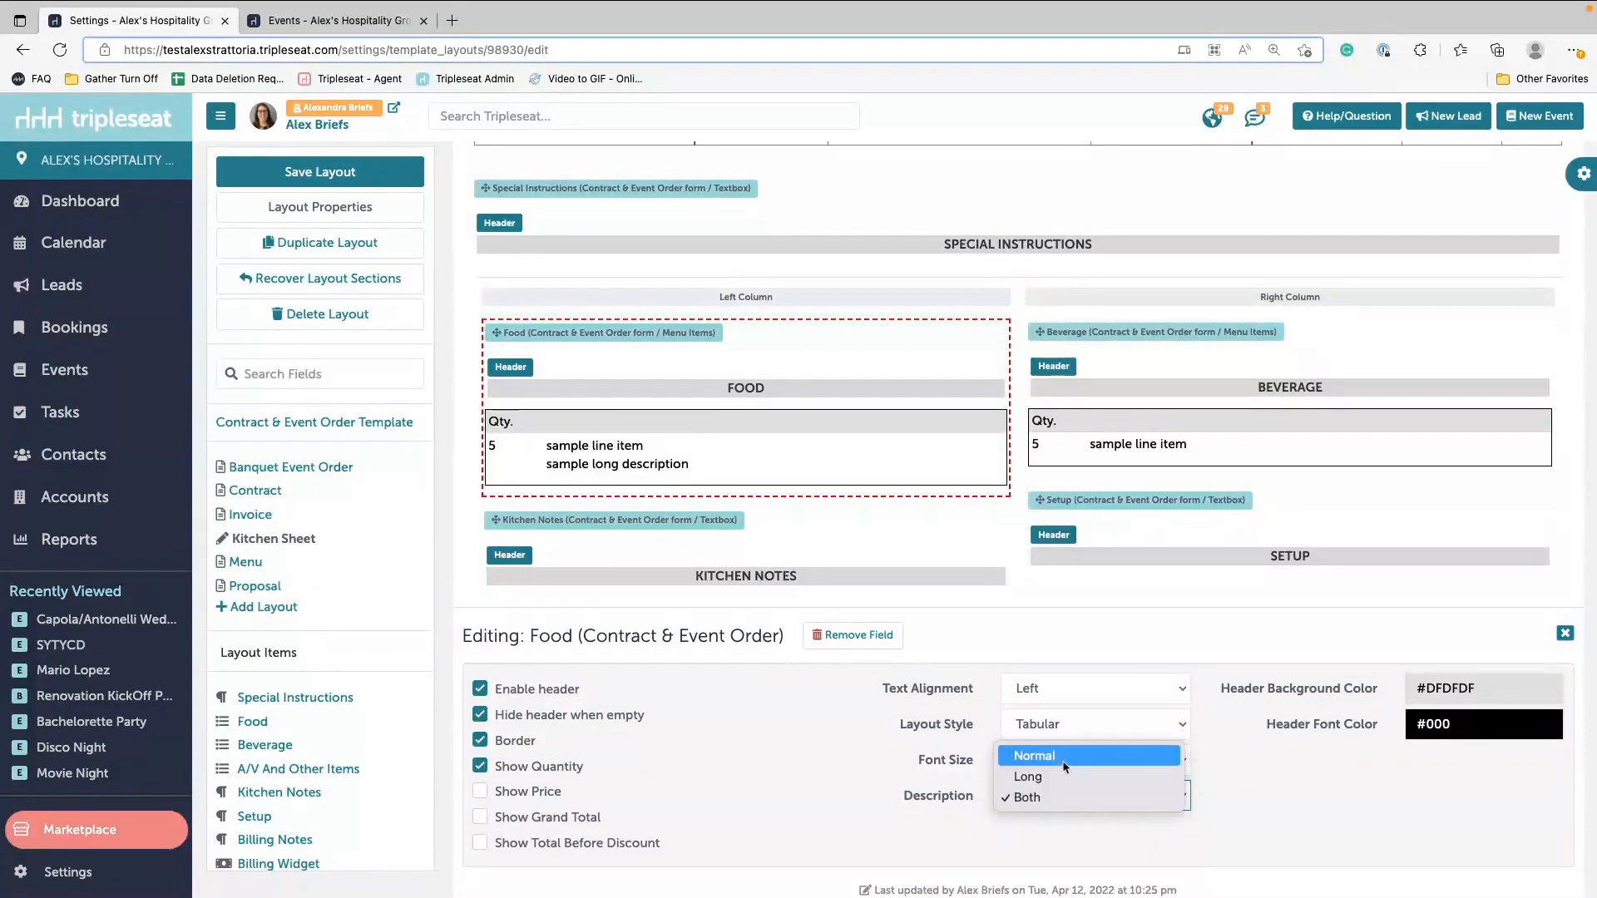
pyautogui.click(1032, 756)
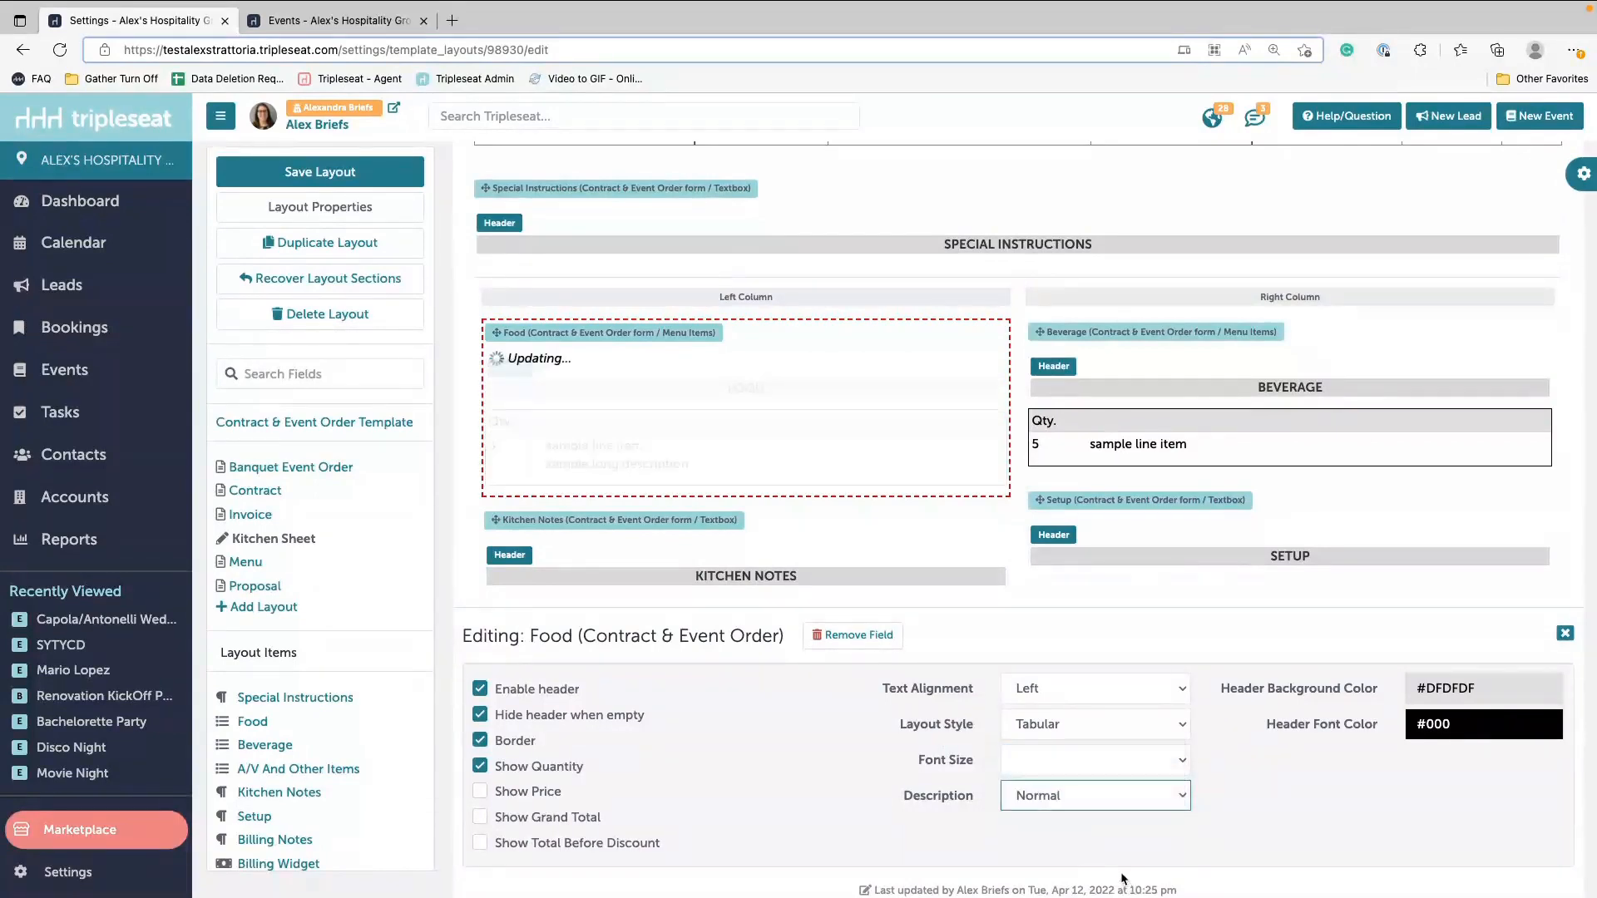
pyautogui.click(1091, 798)
pyautogui.click(1072, 847)
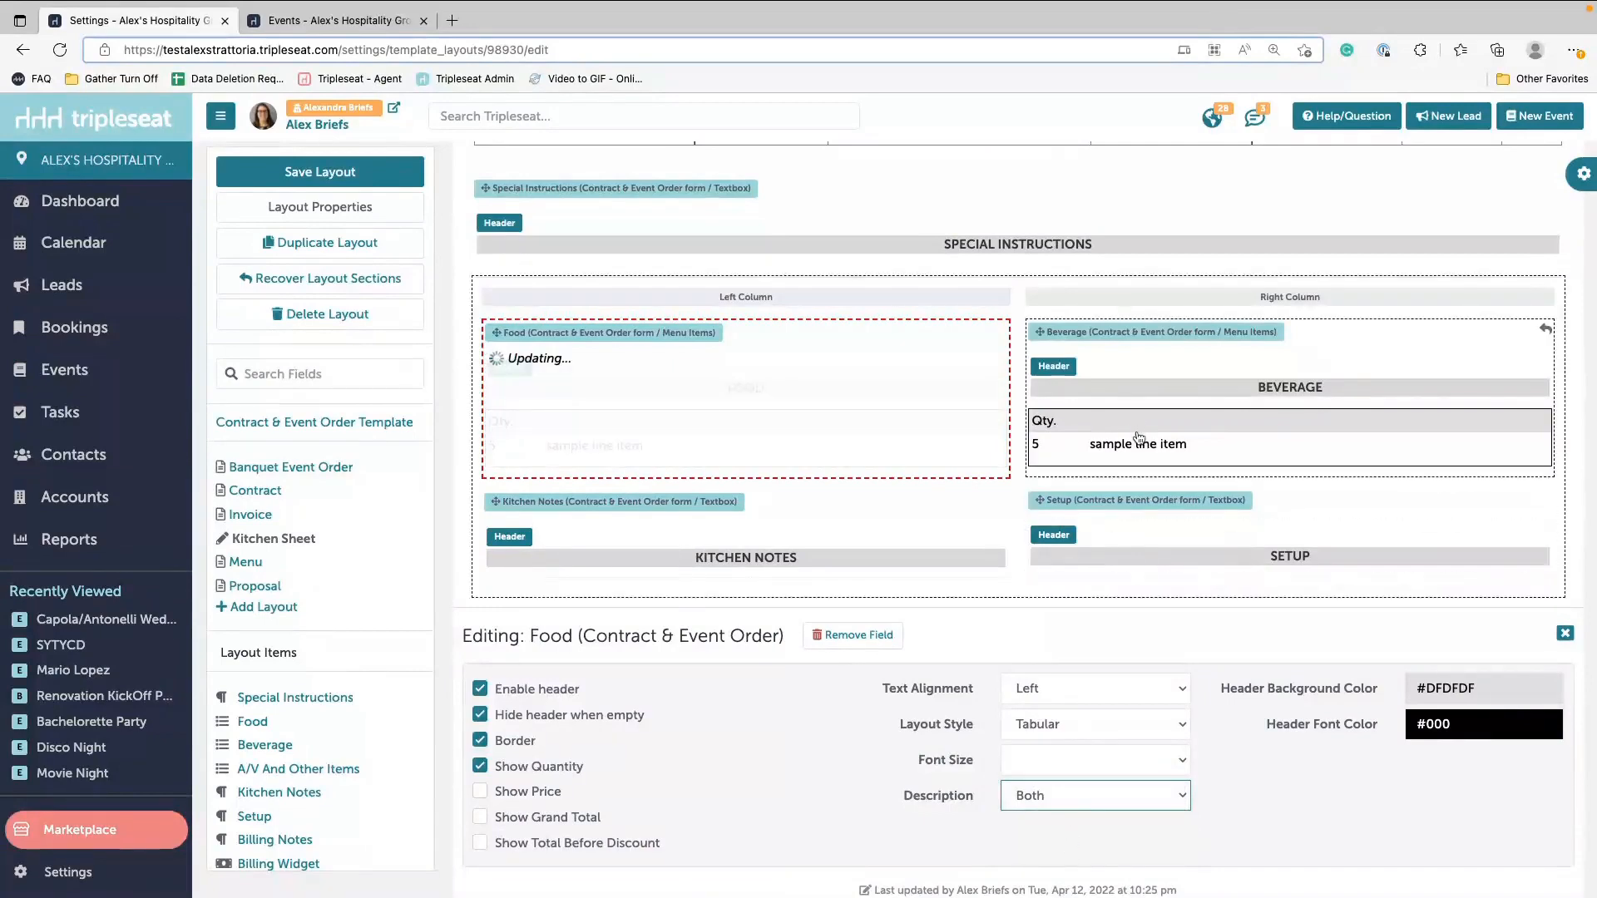
# Step: Set the Beverage field's Description to Both, and turn its Show Price option on and off again
pyautogui.click(1137, 438)
pyautogui.click(1073, 798)
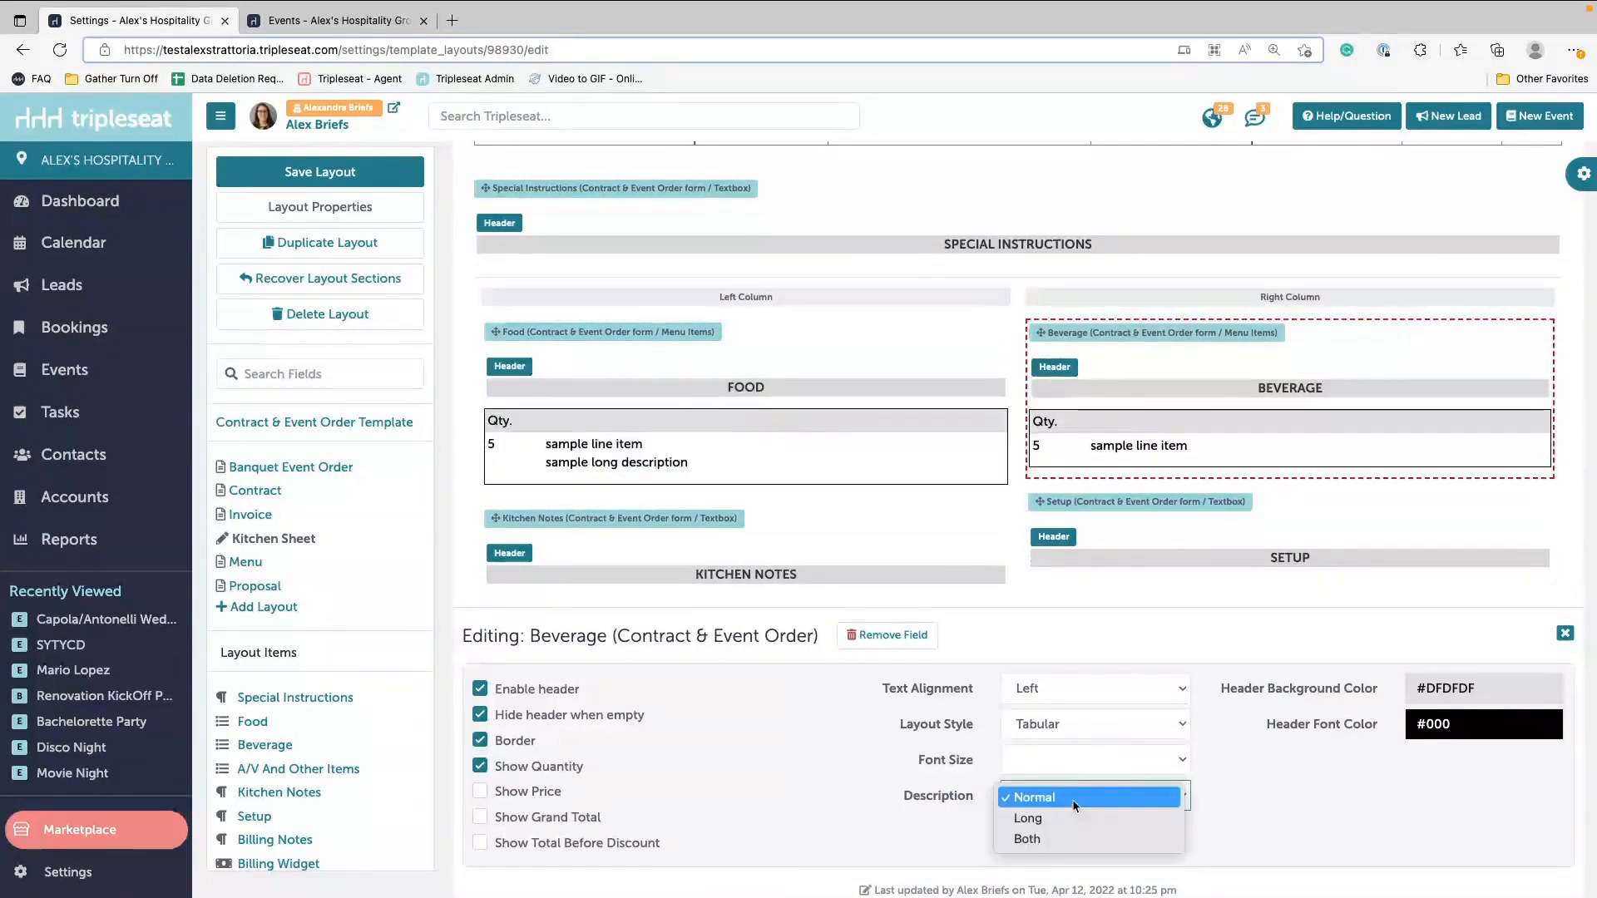
pyautogui.click(1057, 842)
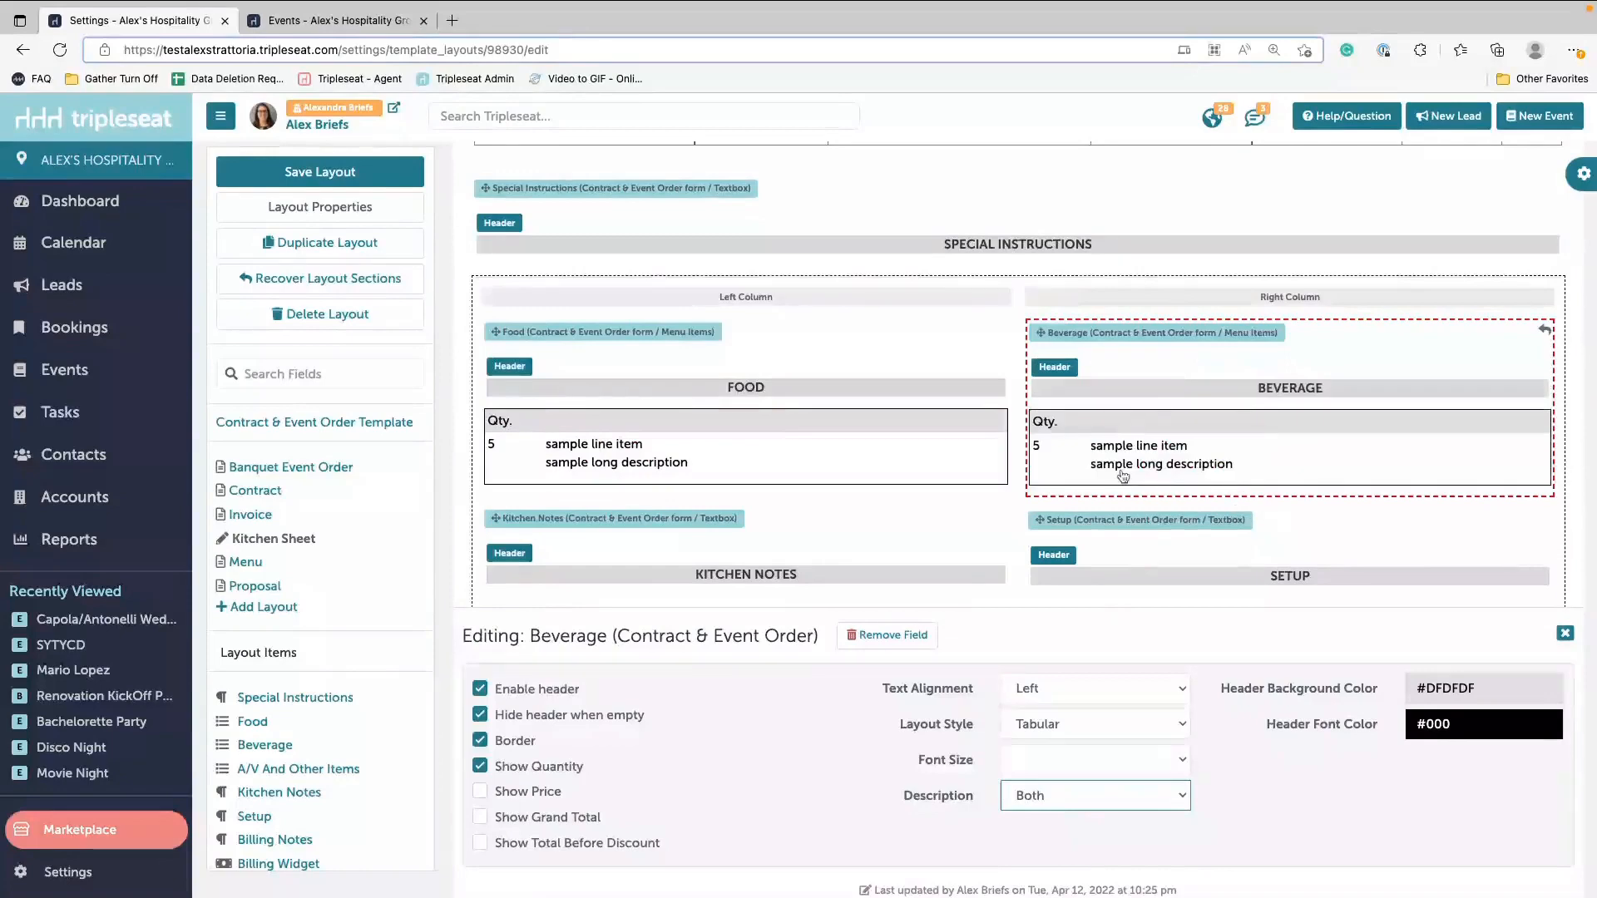
pyautogui.click(480, 791)
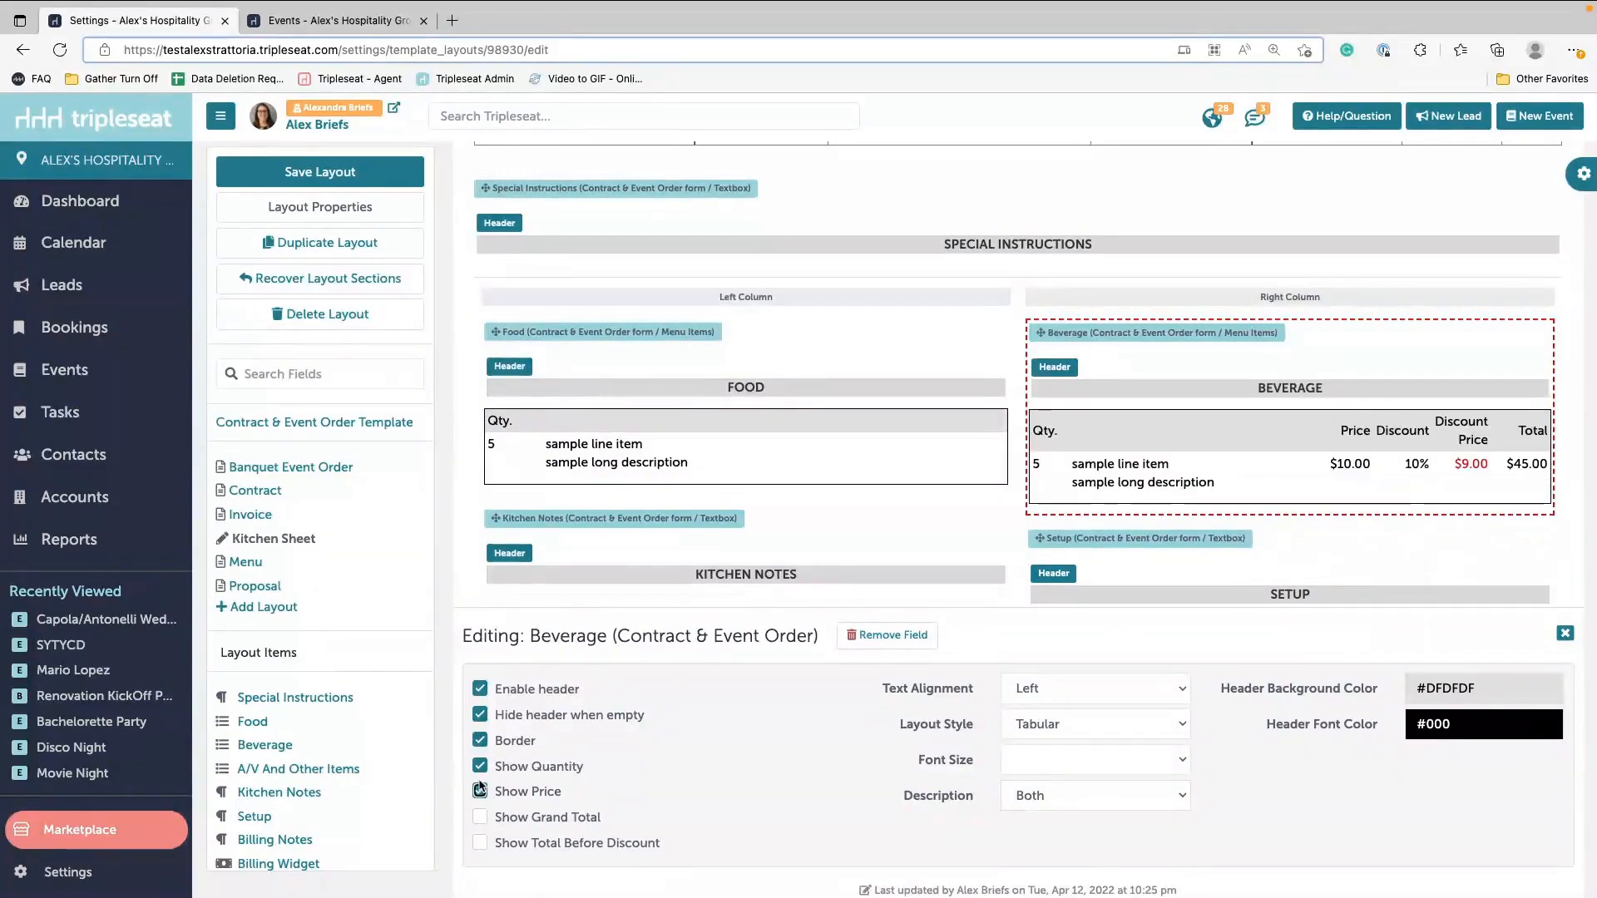
pyautogui.click(480, 792)
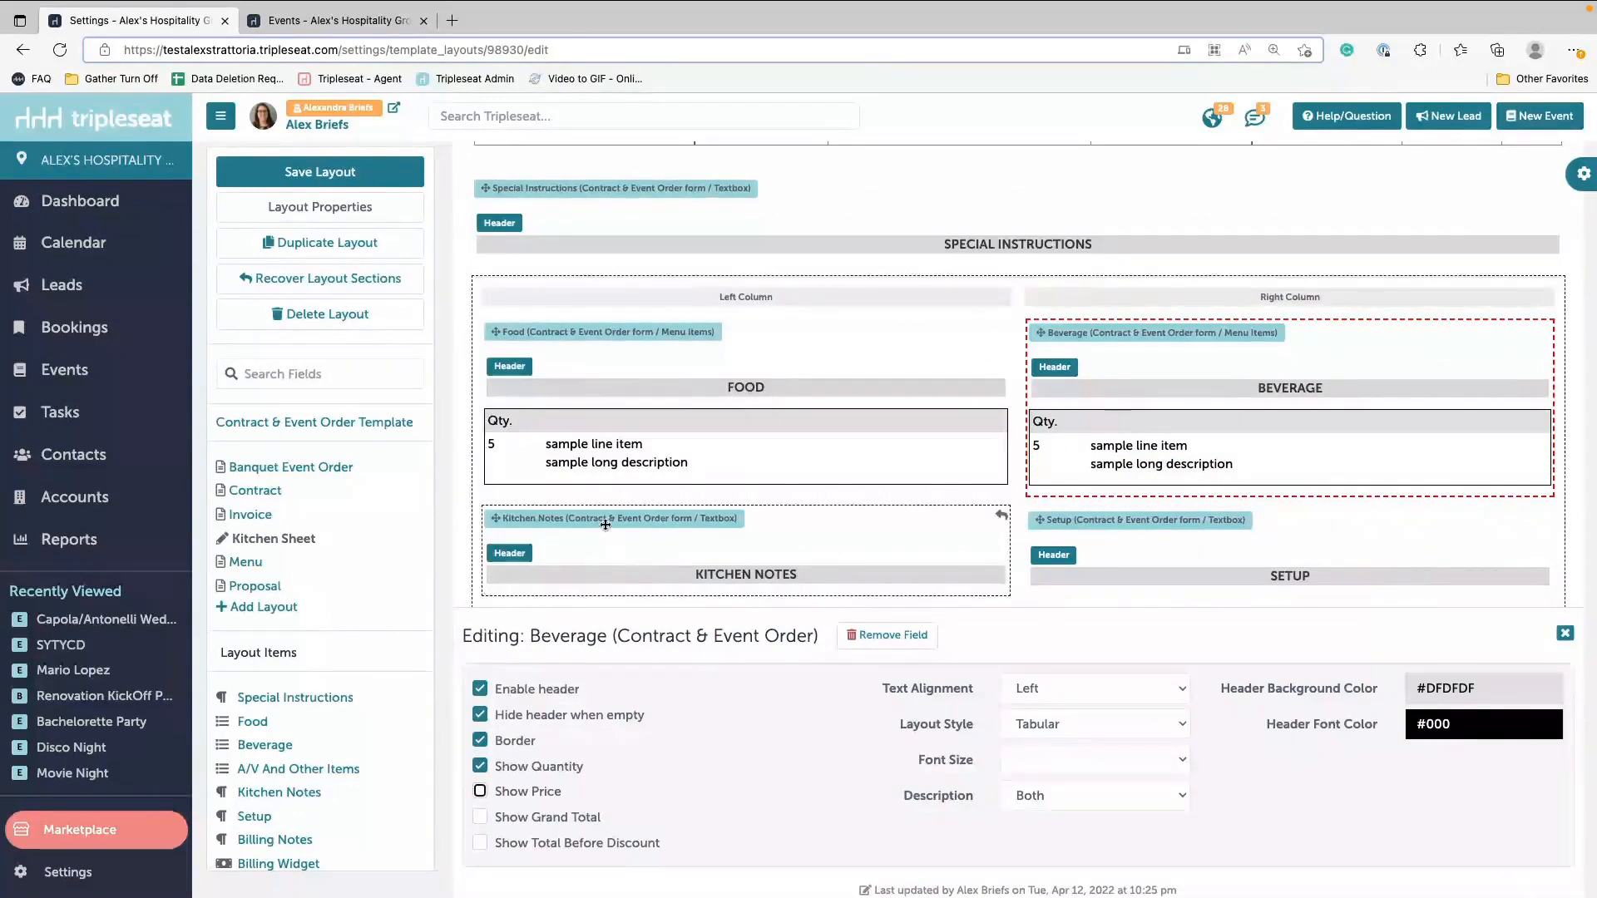
pyautogui.click(1565, 634)
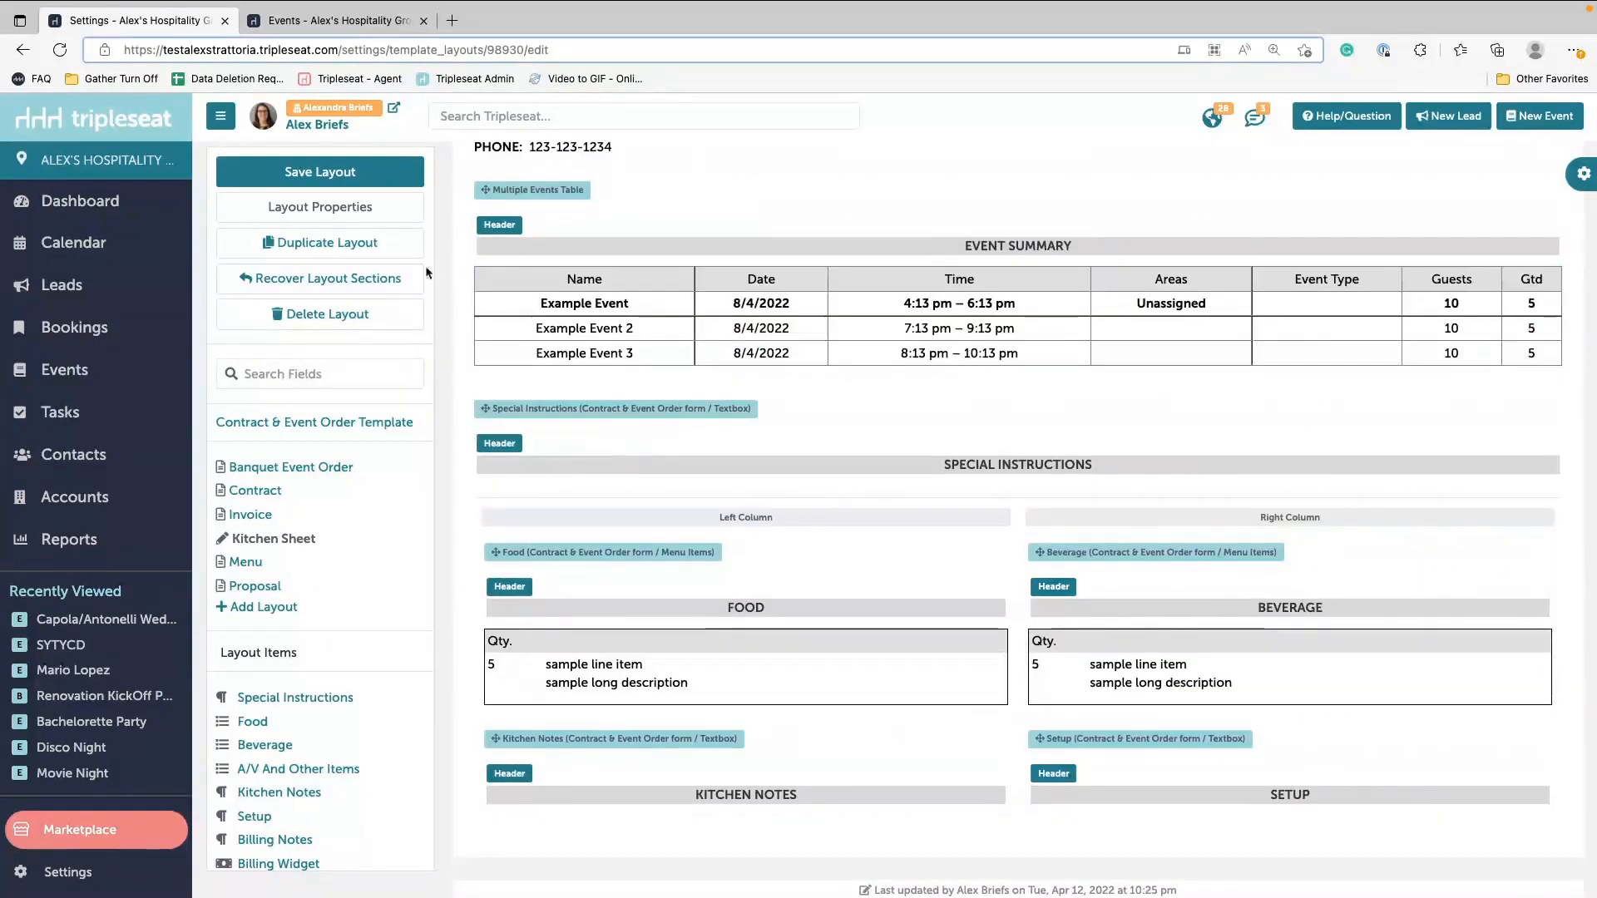
# Step: Save the Kitchen Sheet layout and go back to the list of template documents
pyautogui.click(320, 172)
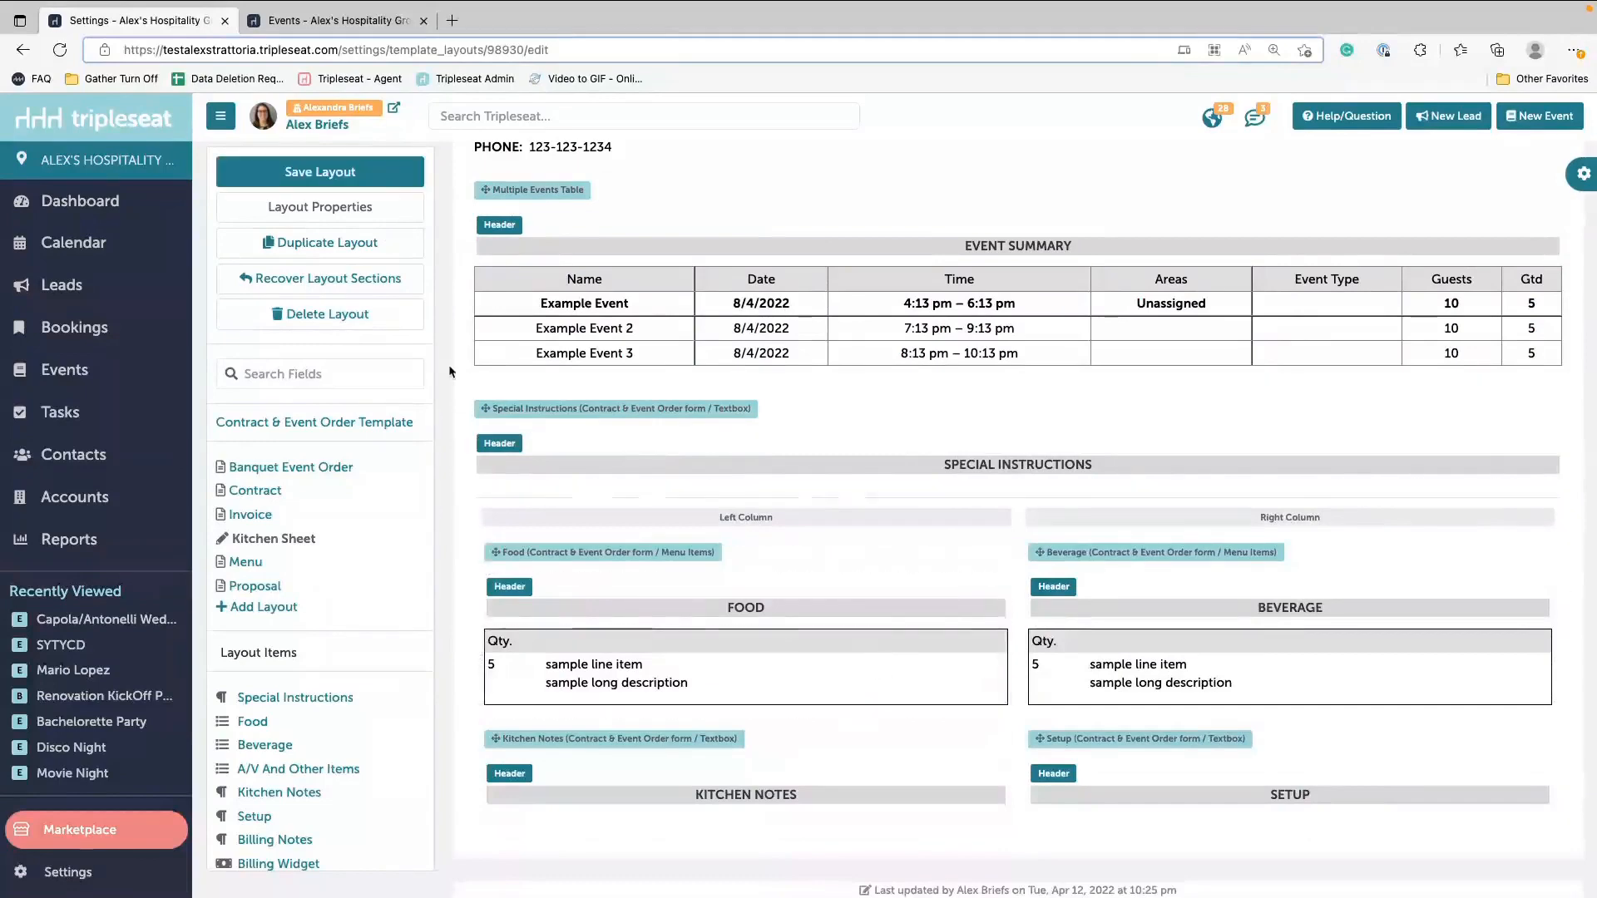
pyautogui.scroll(5, 449, 371)
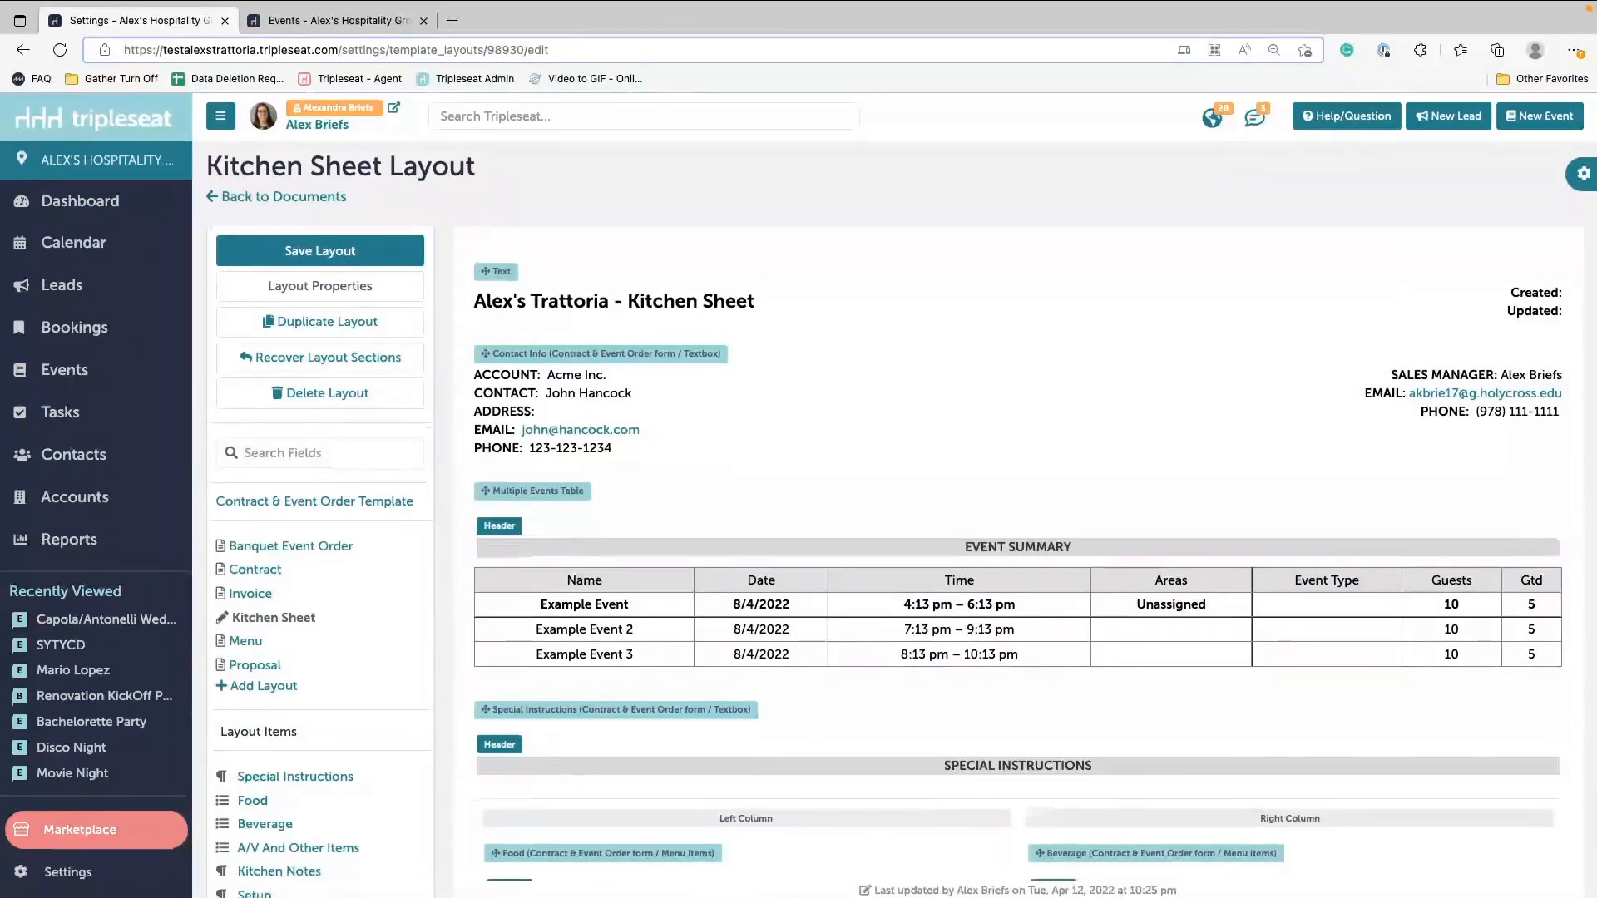
pyautogui.click(304, 195)
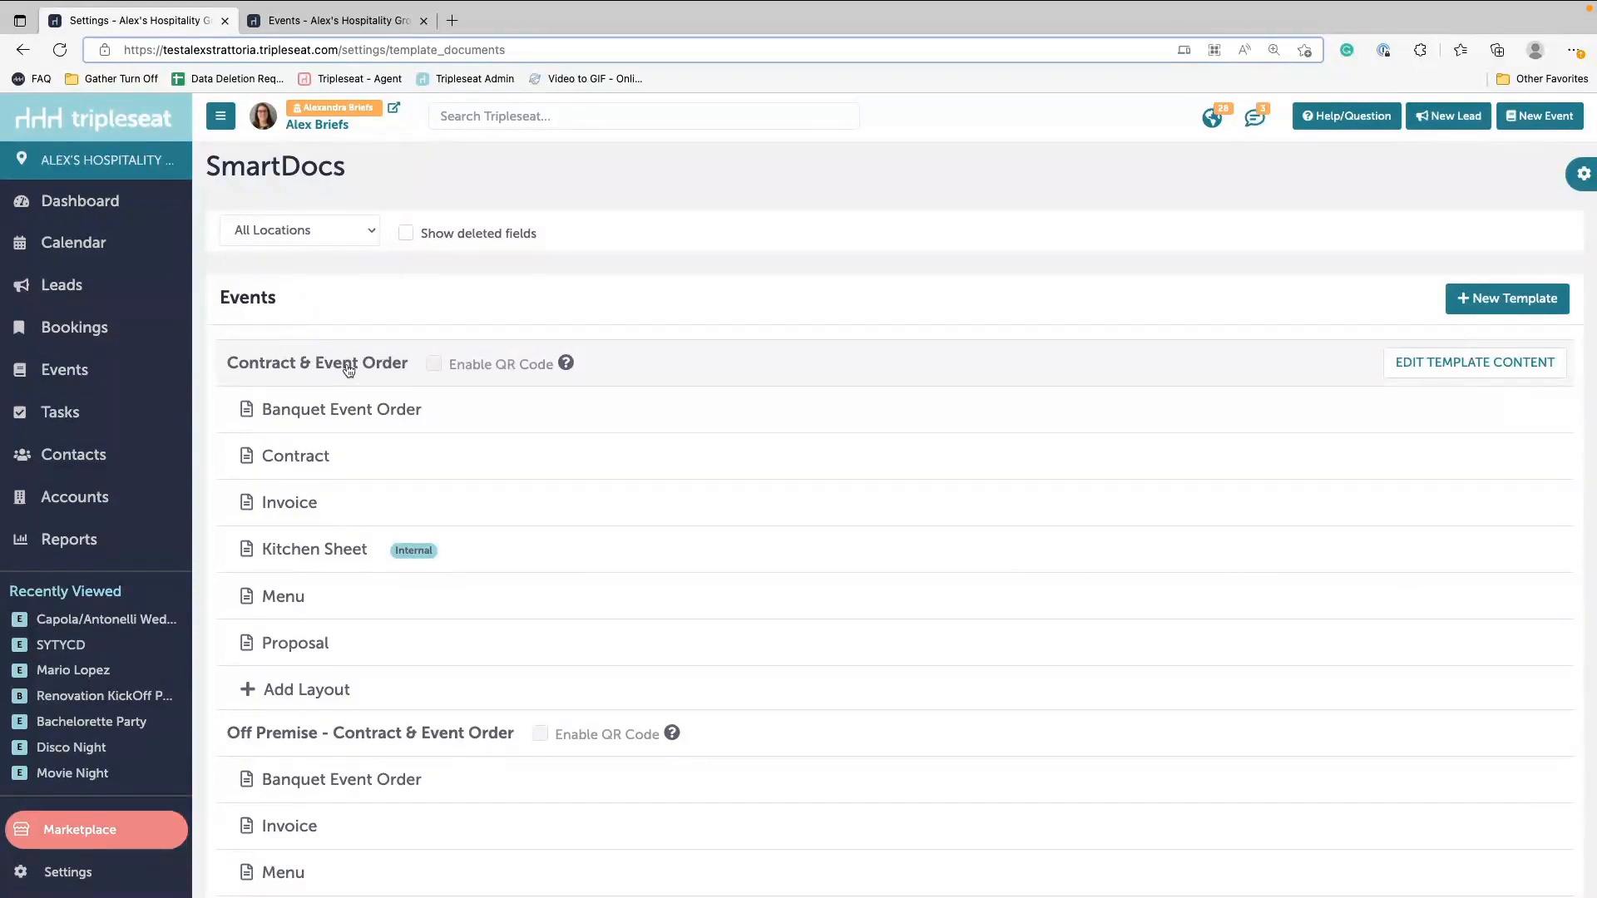
# Step: Open the Terms & Conditions (Large Party) content template for editing from the Terms & Conditions folder in Settings
pyautogui.scroll(-1, 198, 695)
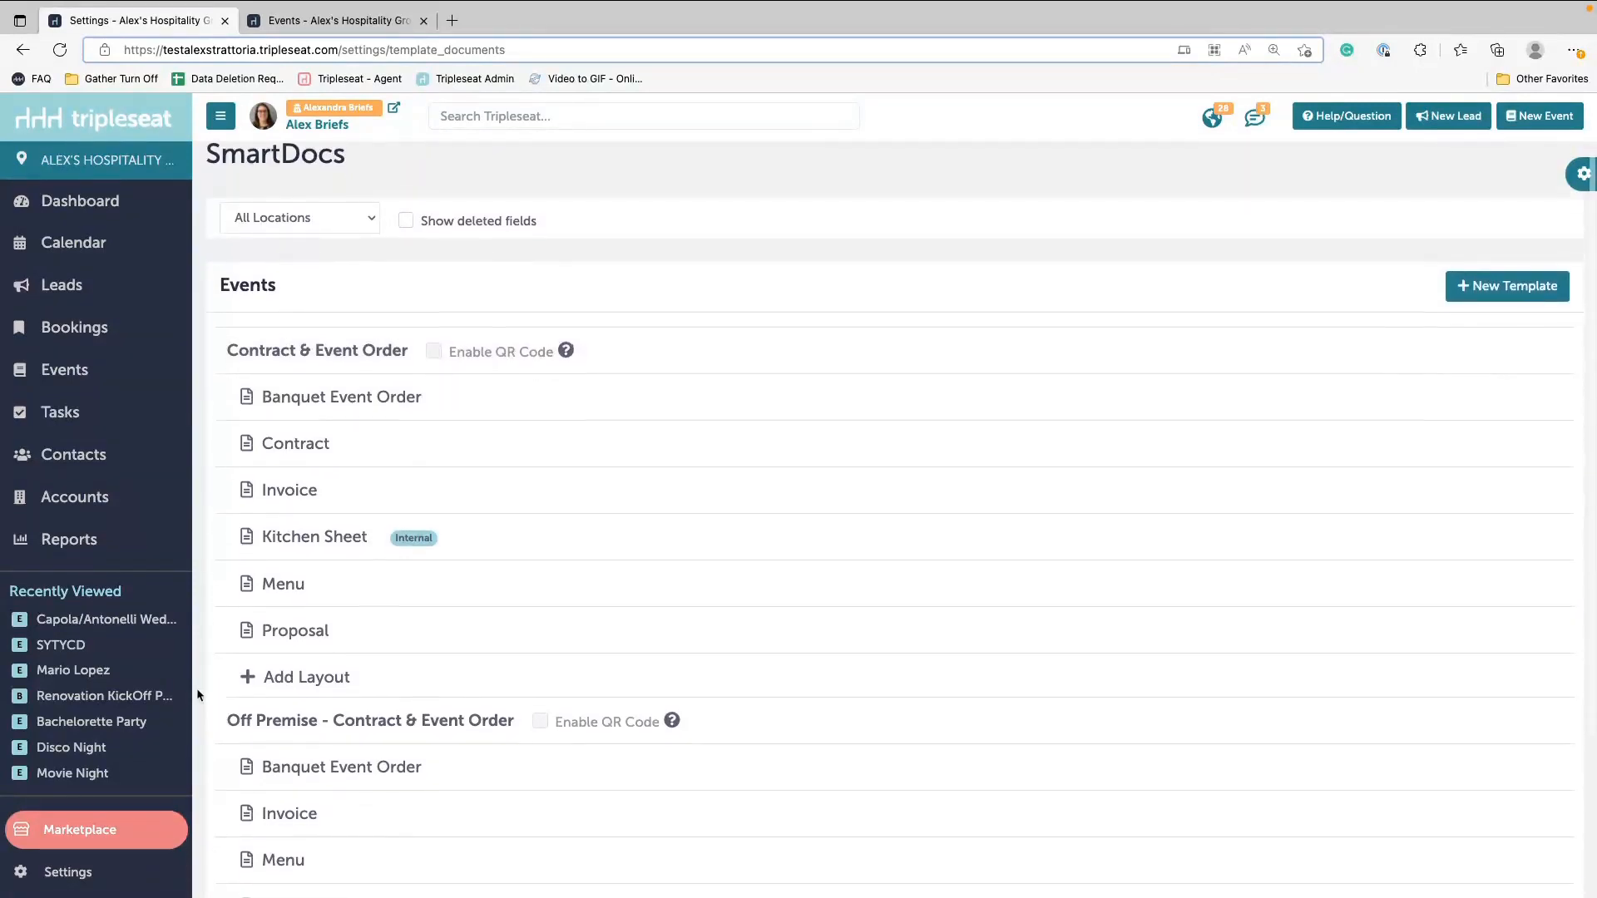
pyautogui.click(111, 882)
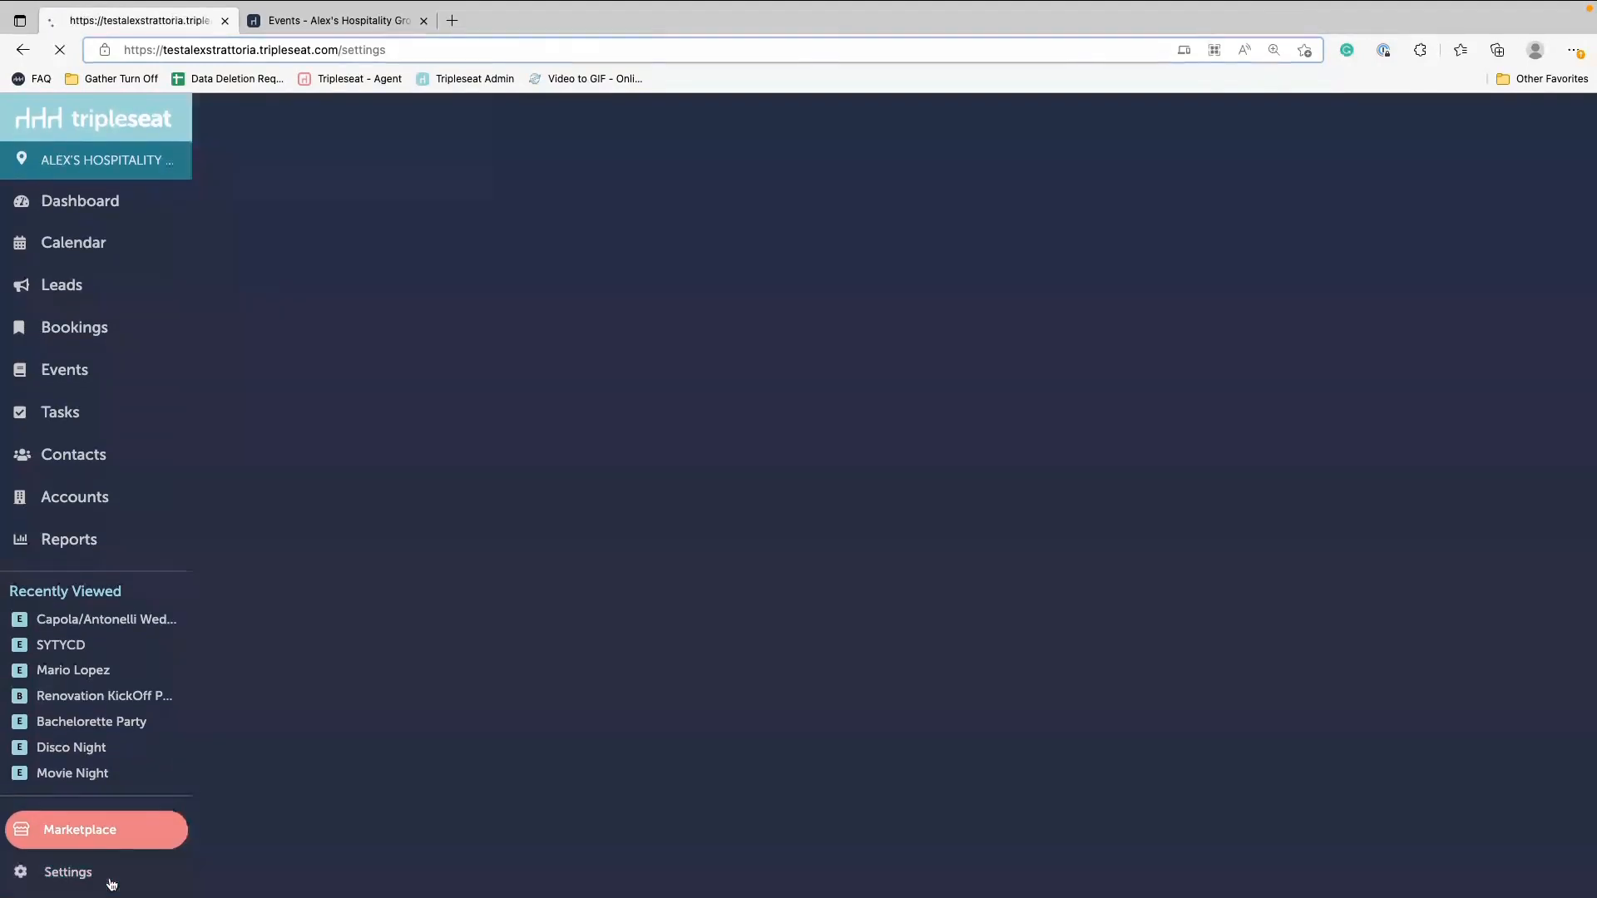
pyautogui.scroll(-4, 510, 742)
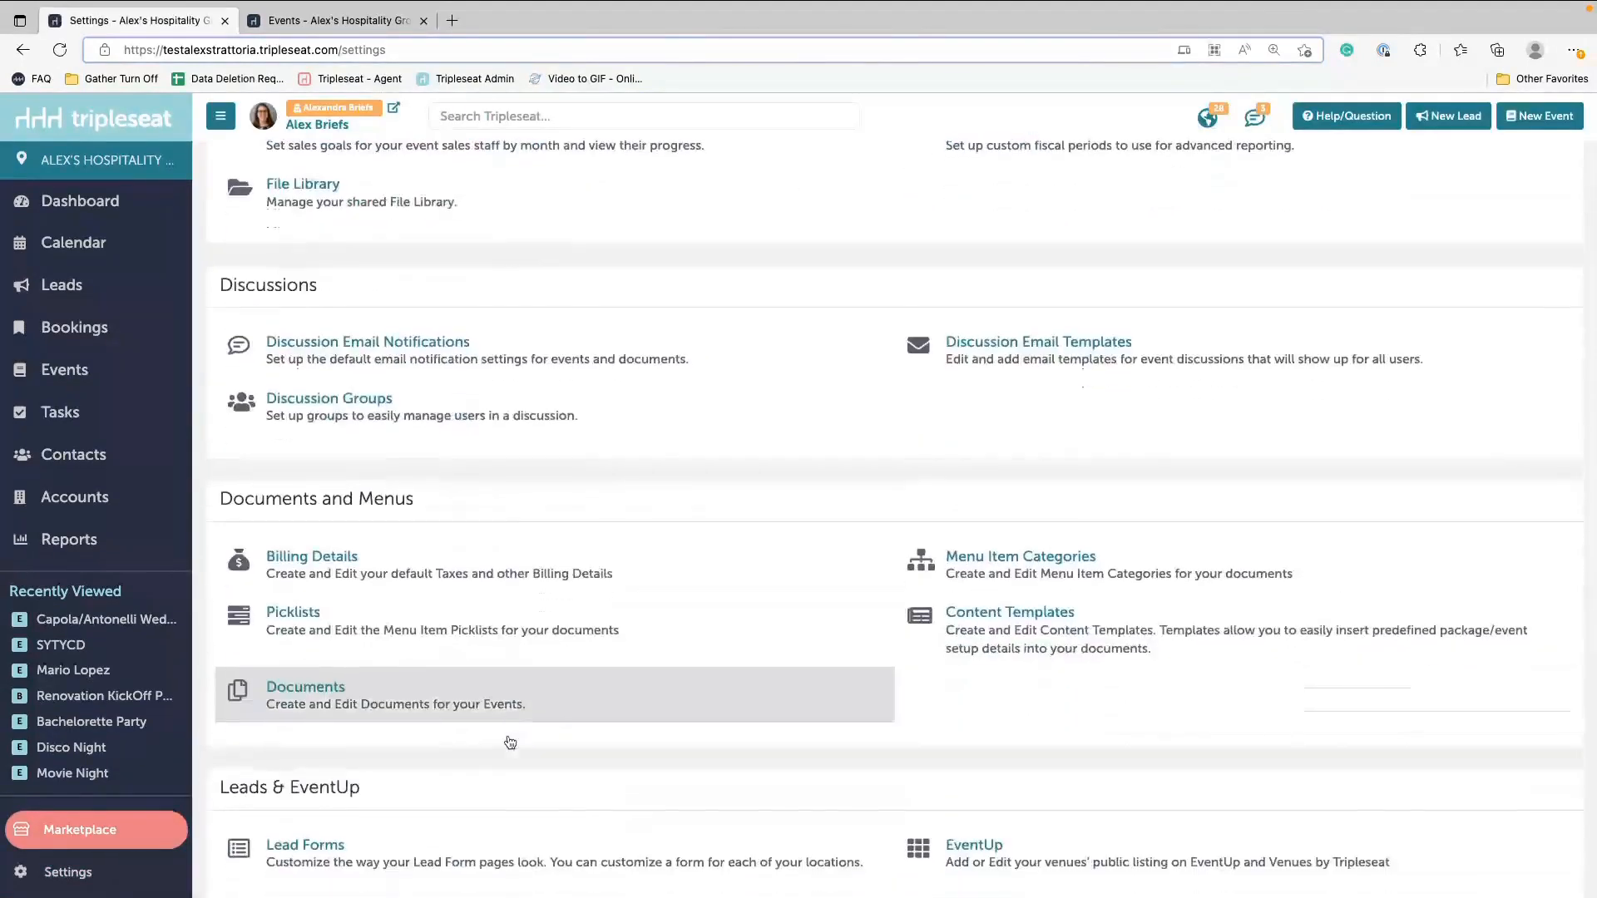
pyautogui.scroll(-1, 510, 742)
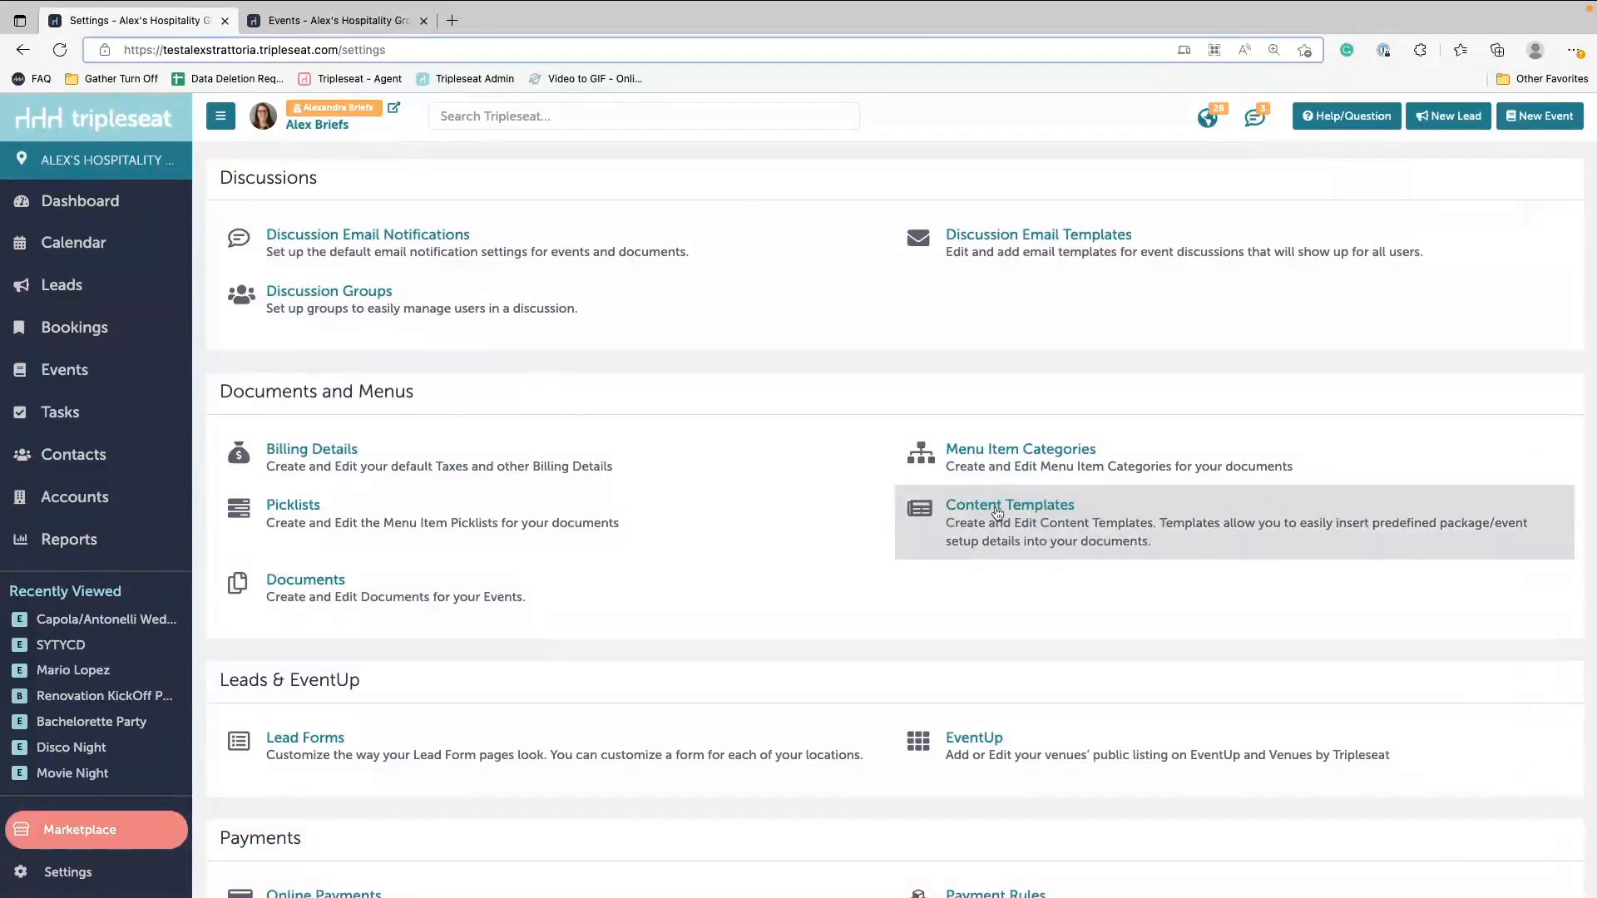
pyautogui.click(1001, 513)
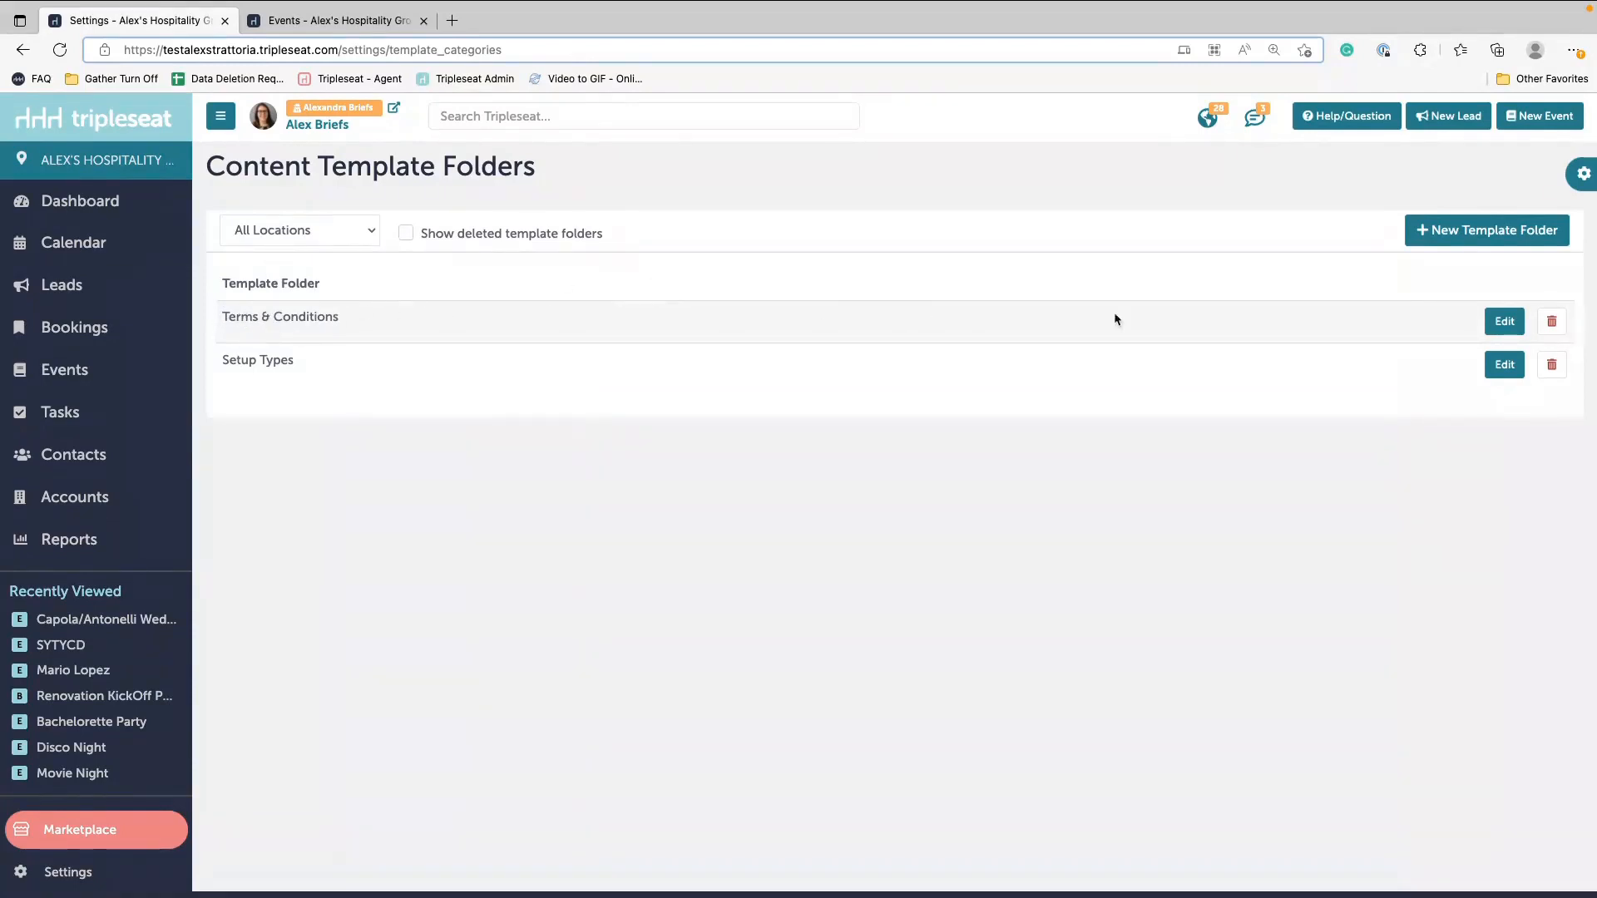
pyautogui.click(1503, 322)
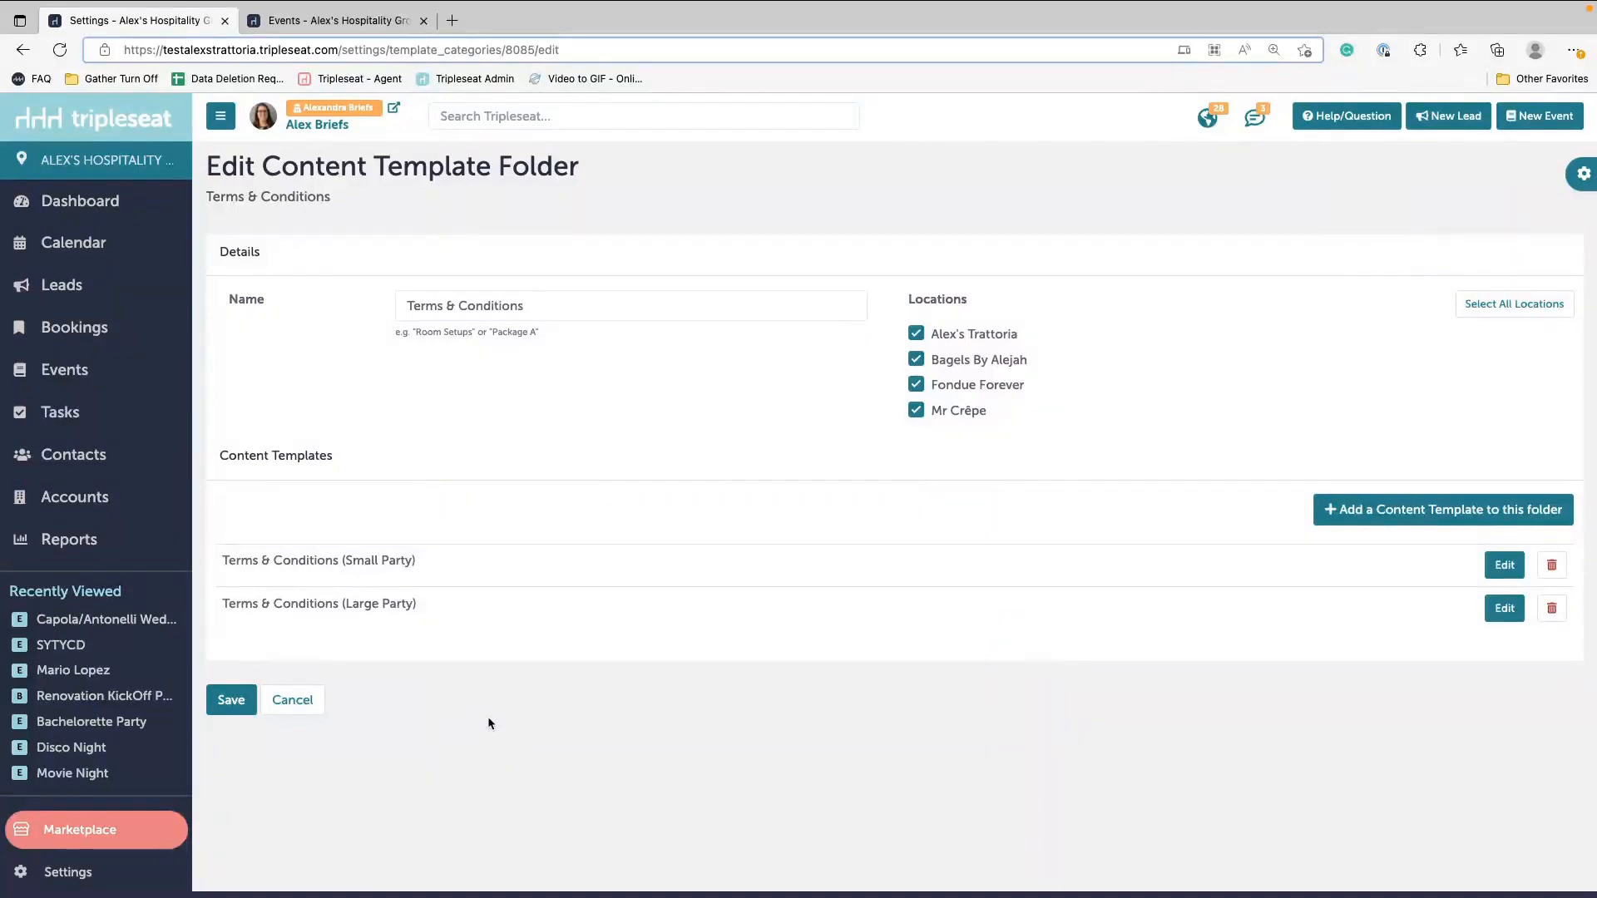
pyautogui.click(1507, 614)
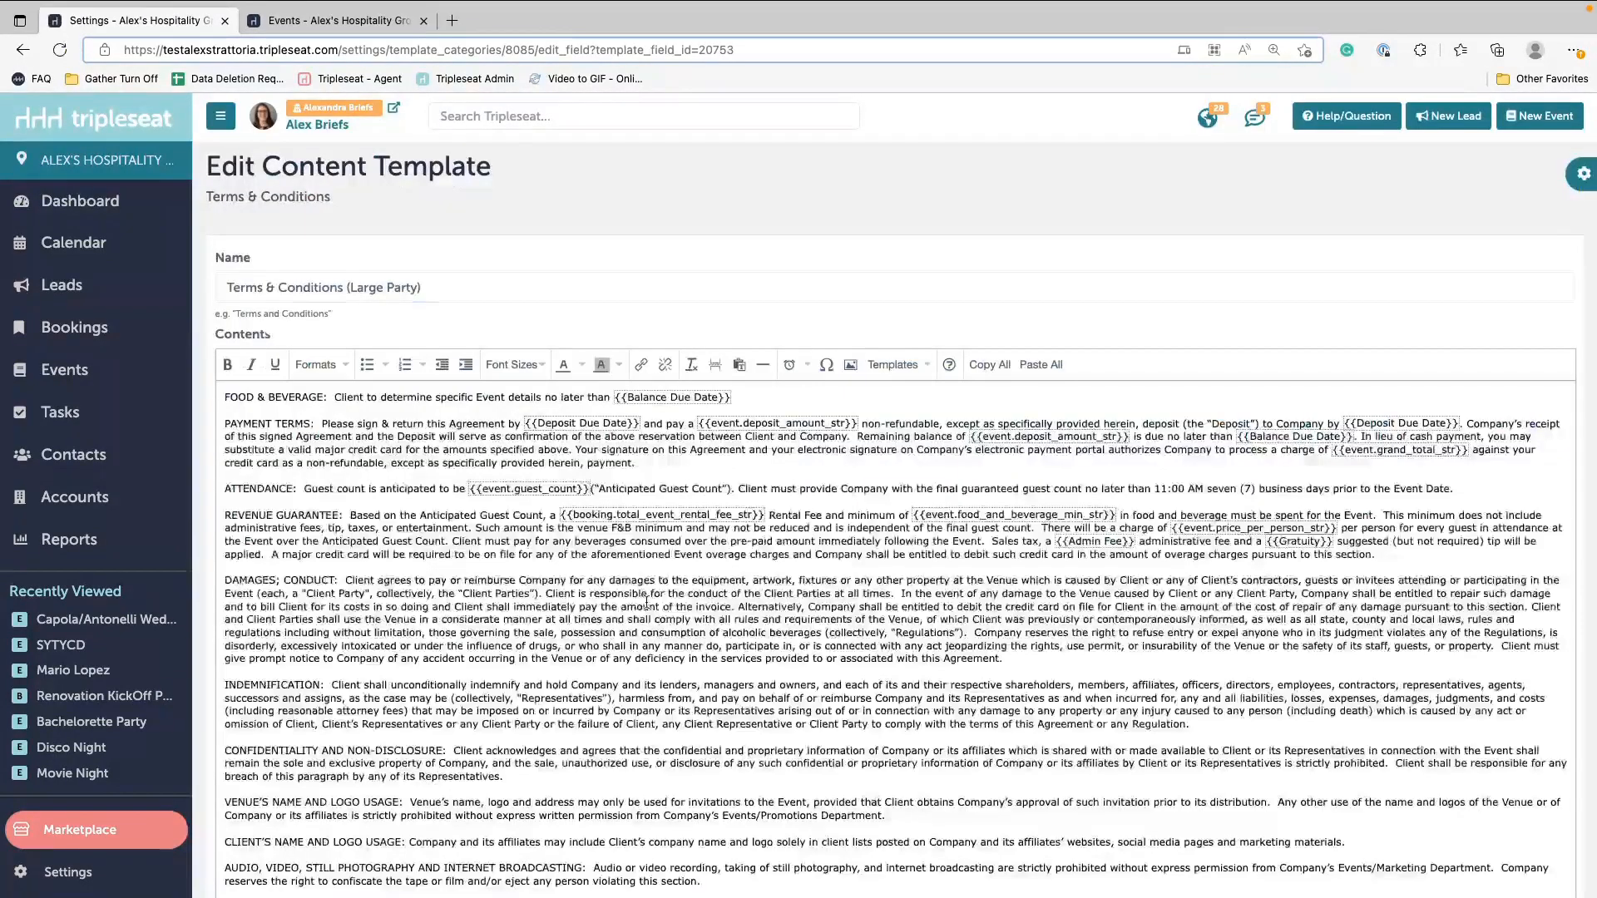
# Step: Complete the COVID POLICY paragraph at the end of the template so it ends with "without proof of vaccination."
pyautogui.scroll(-1, 553, 721)
pyautogui.scroll(-3, 553, 720)
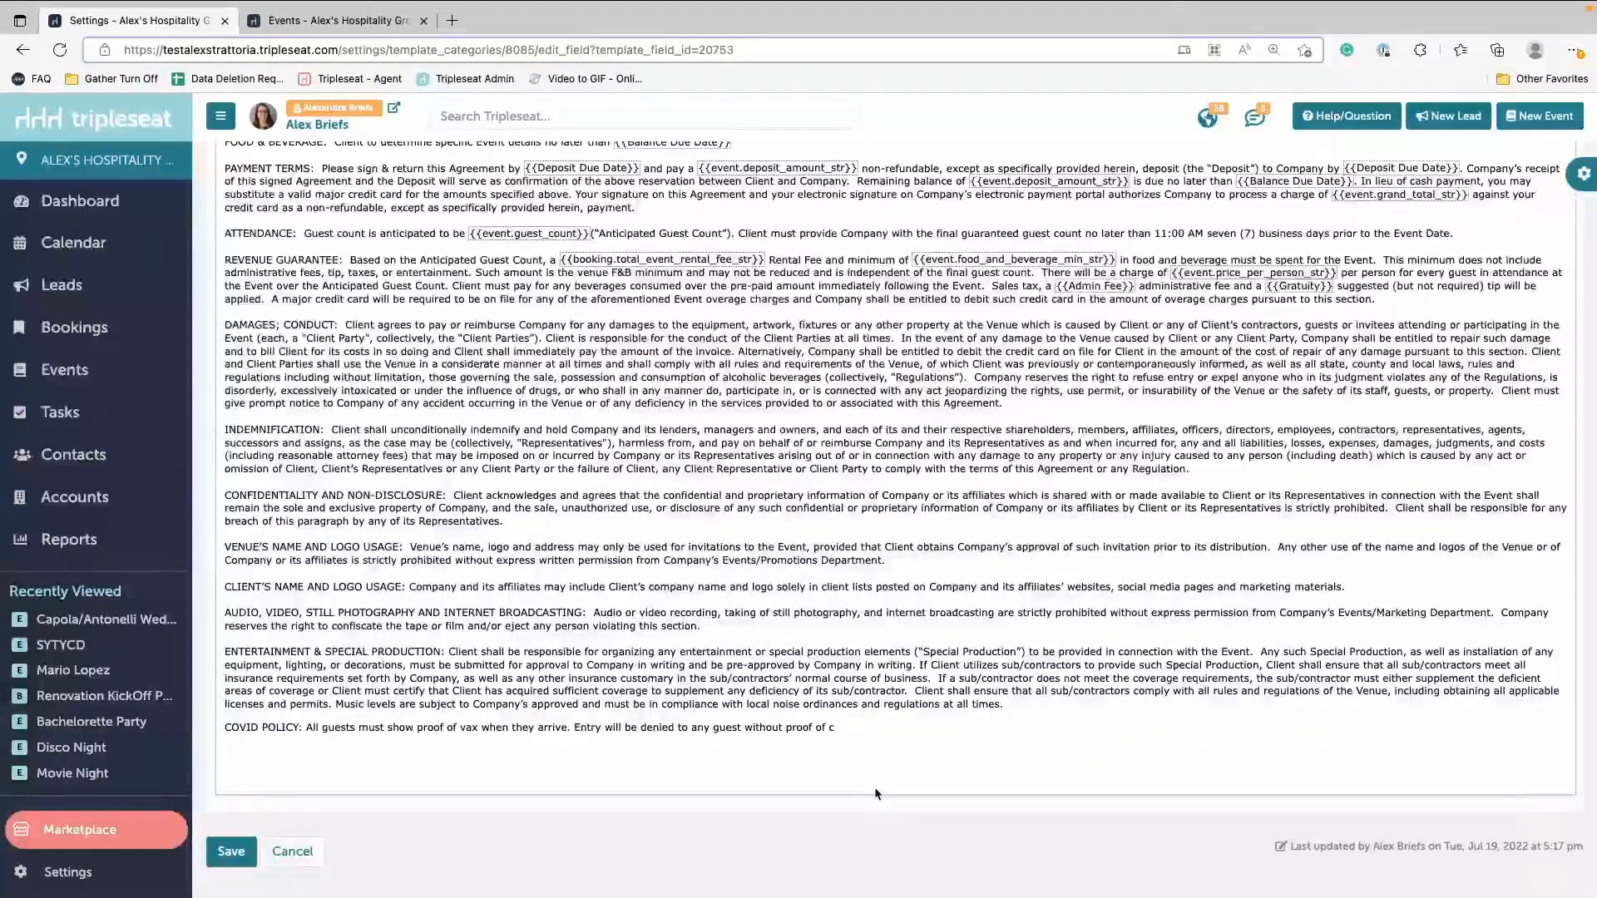
pyautogui.click(876, 794)
pyautogui.press('BackSpace')
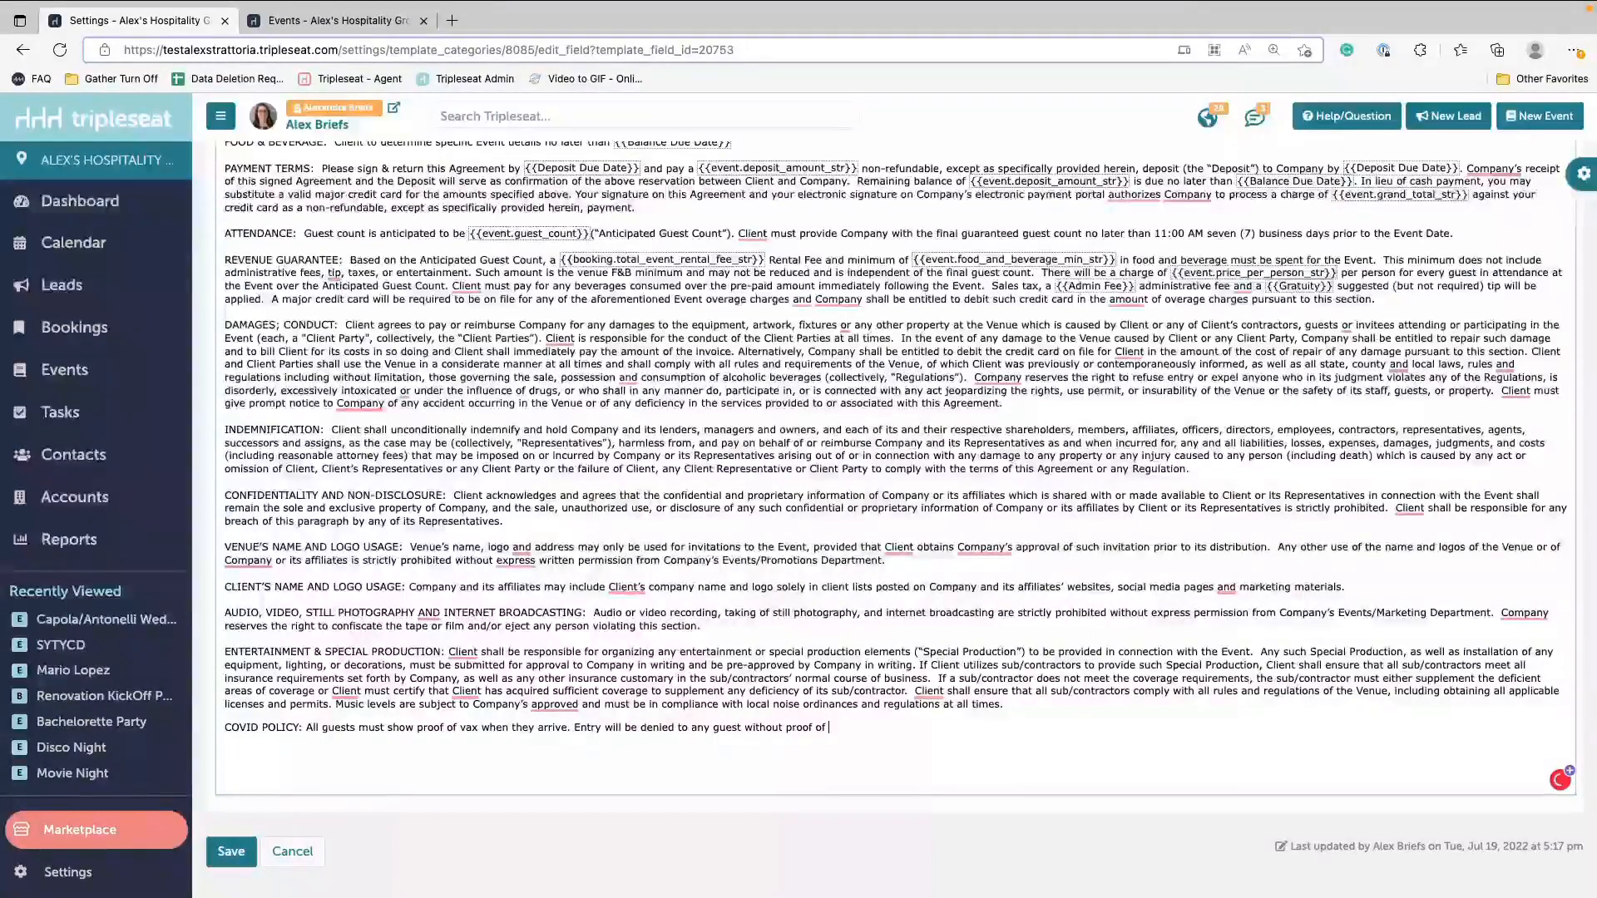
pyautogui.write('vaccination.')
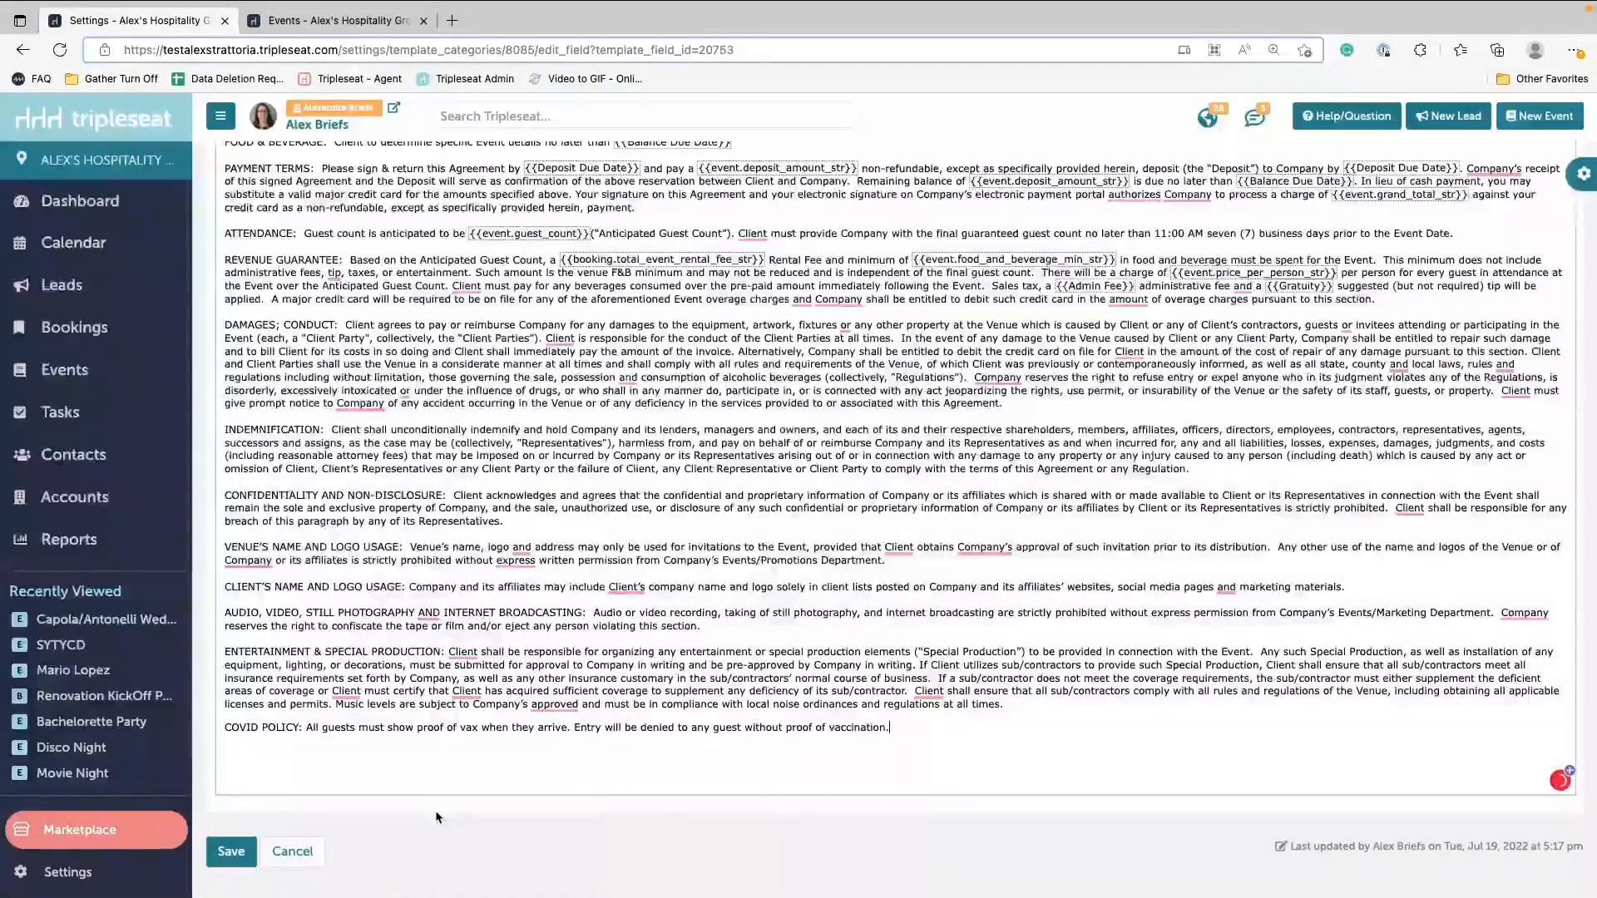
# Step: Make the FOOD & BEVERAGE and ATTENDANCE headings bold and save the content template
pyautogui.scroll(2, 302, 723)
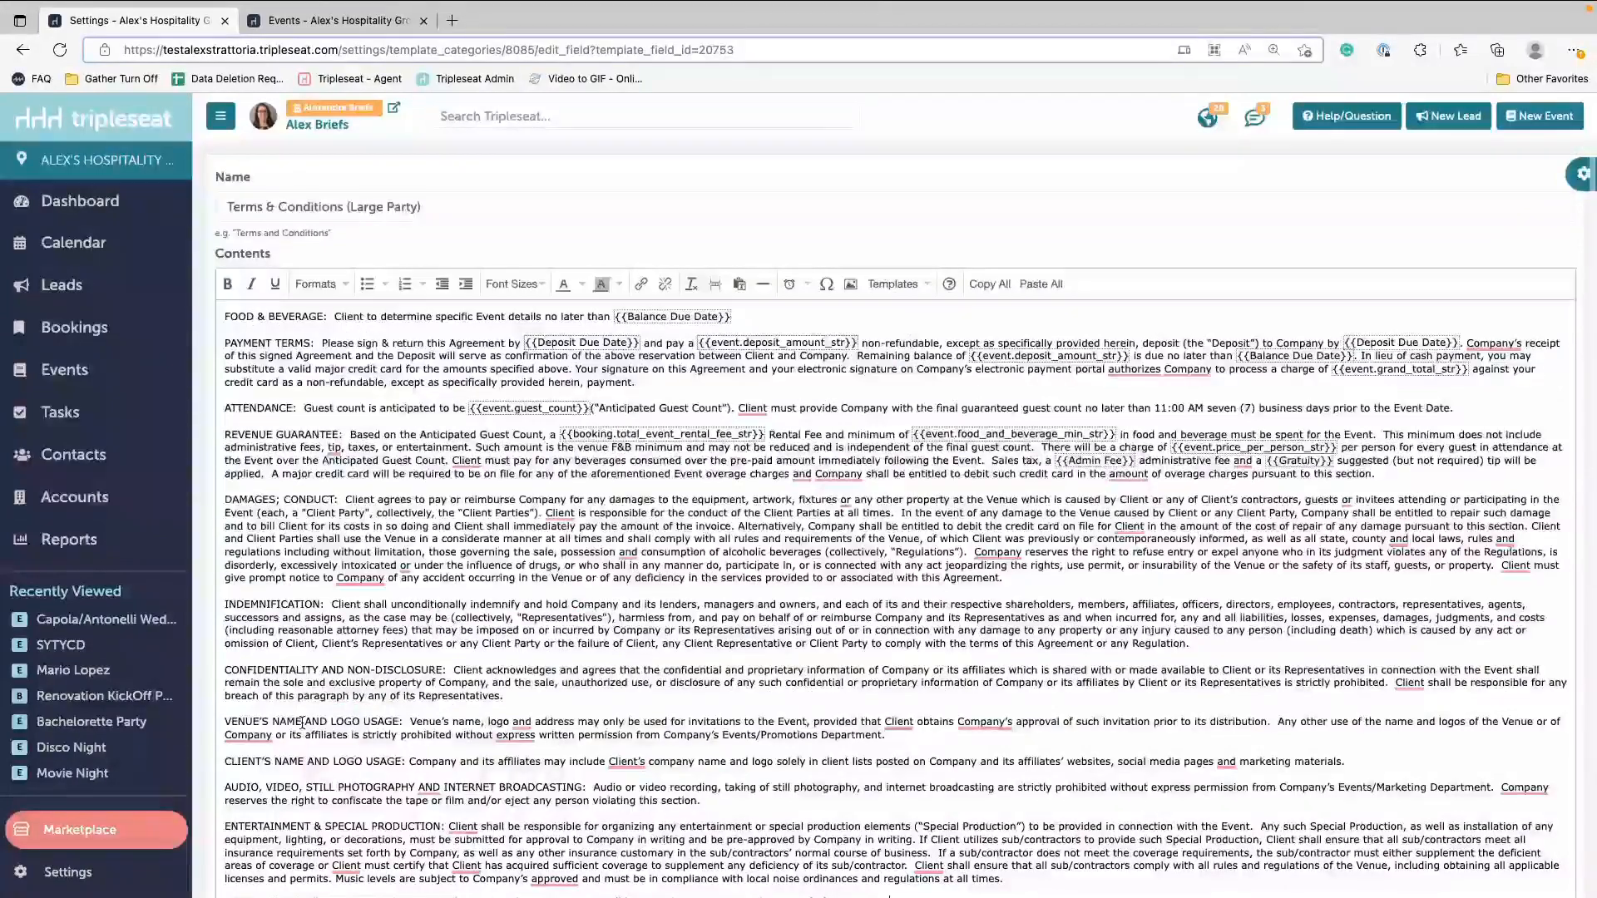
pyautogui.scroll(1, 361, 360)
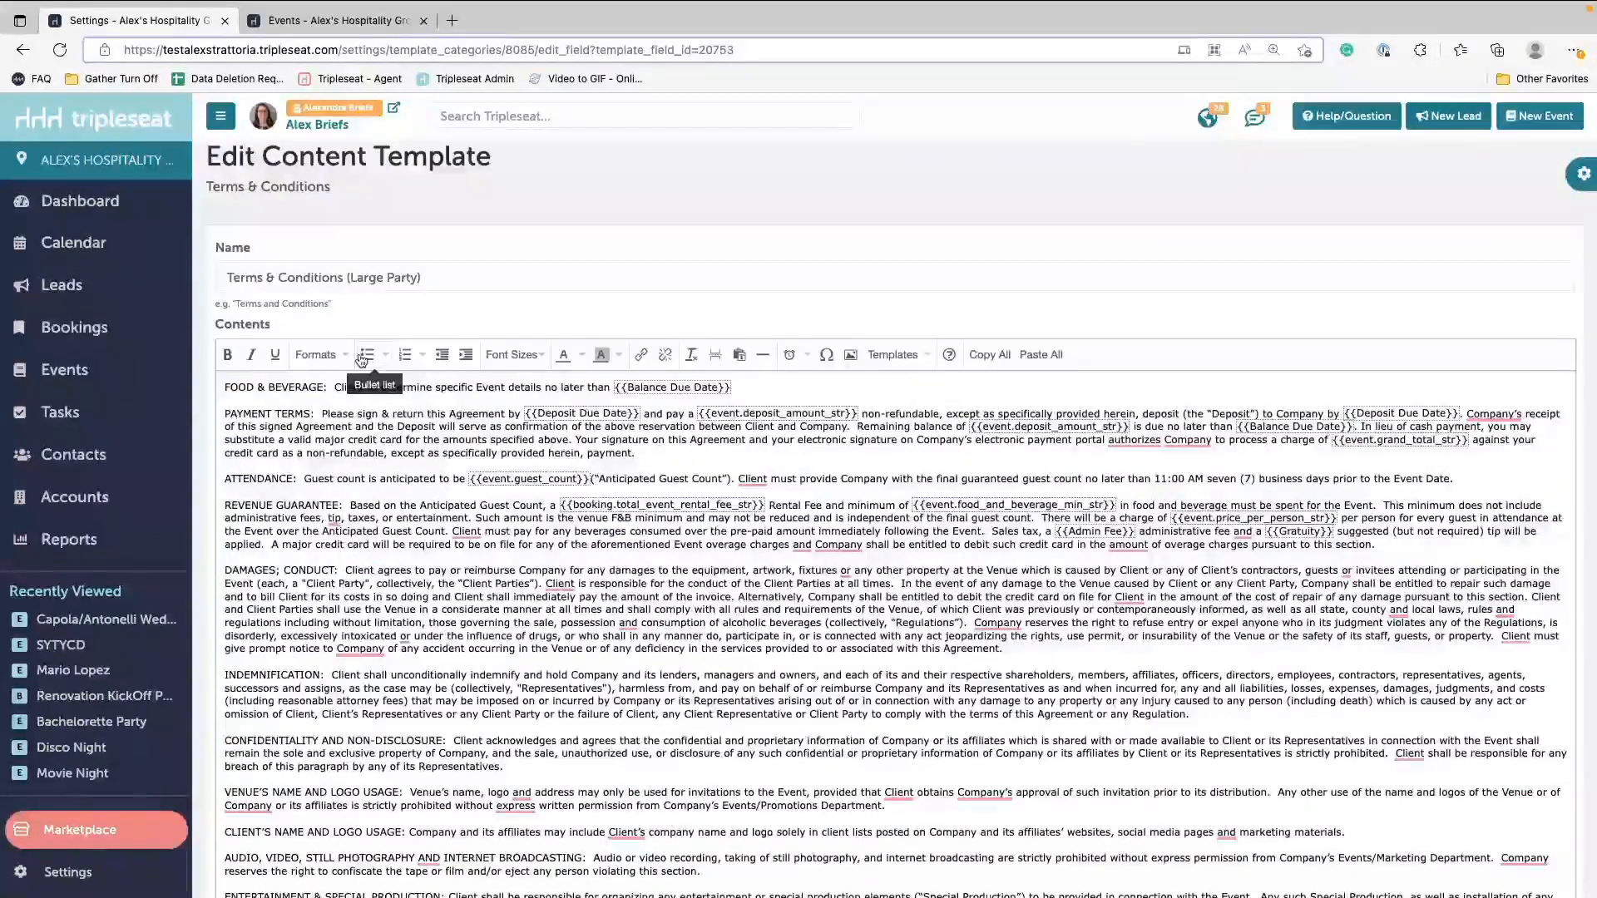
pyautogui.moveTo(331, 388); pyautogui.dragTo(234, 384)
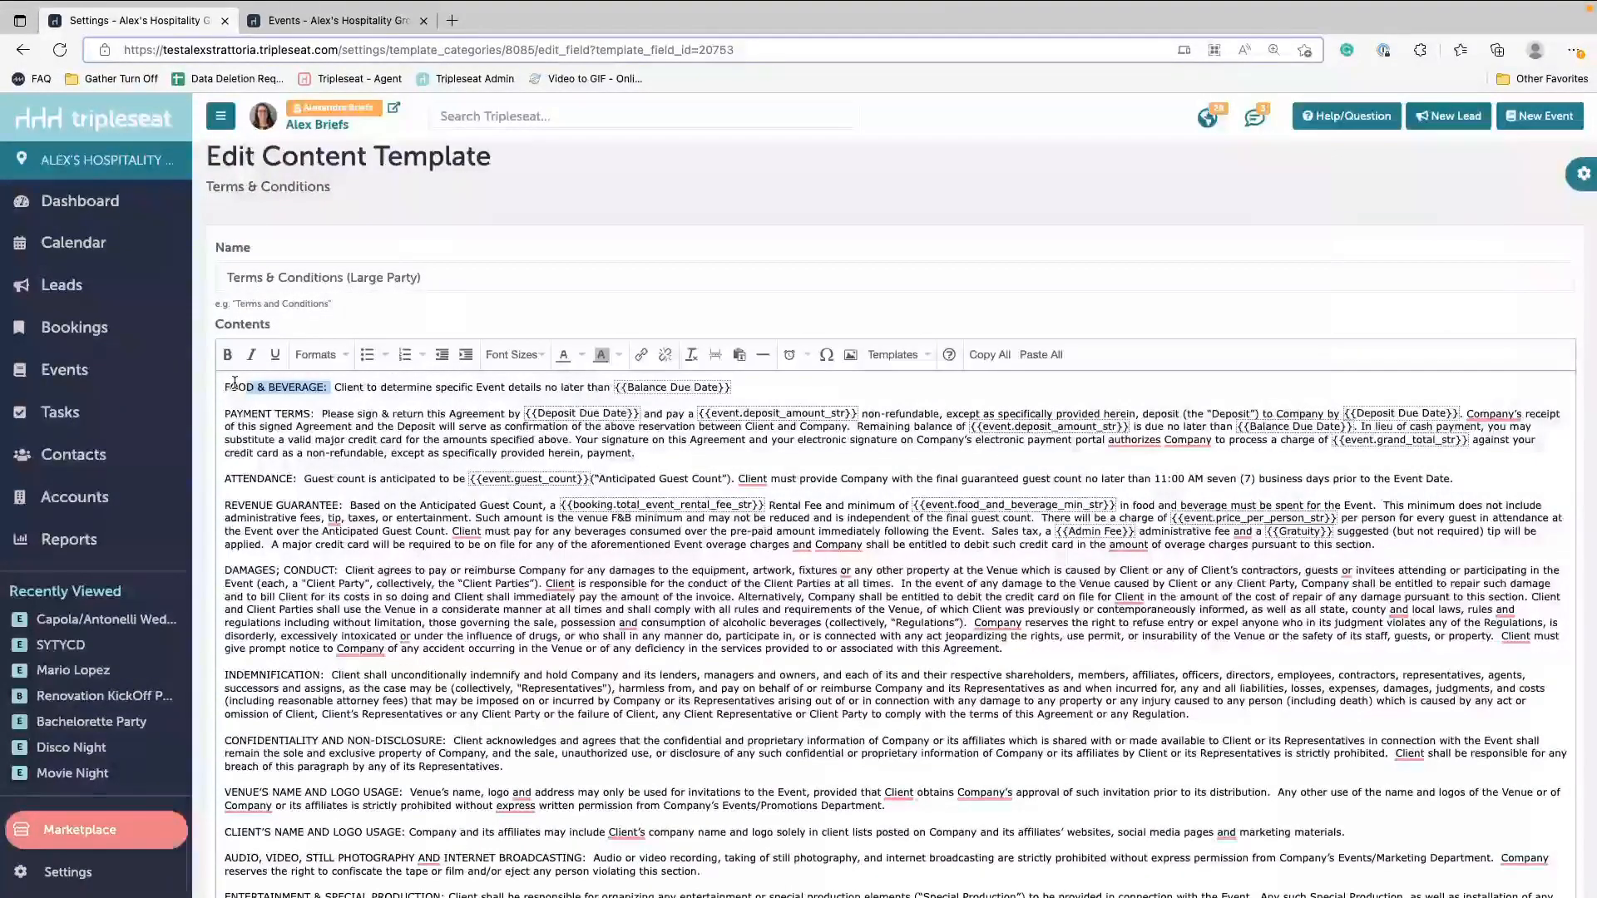
pyautogui.hotkey('ctrl', 'b')
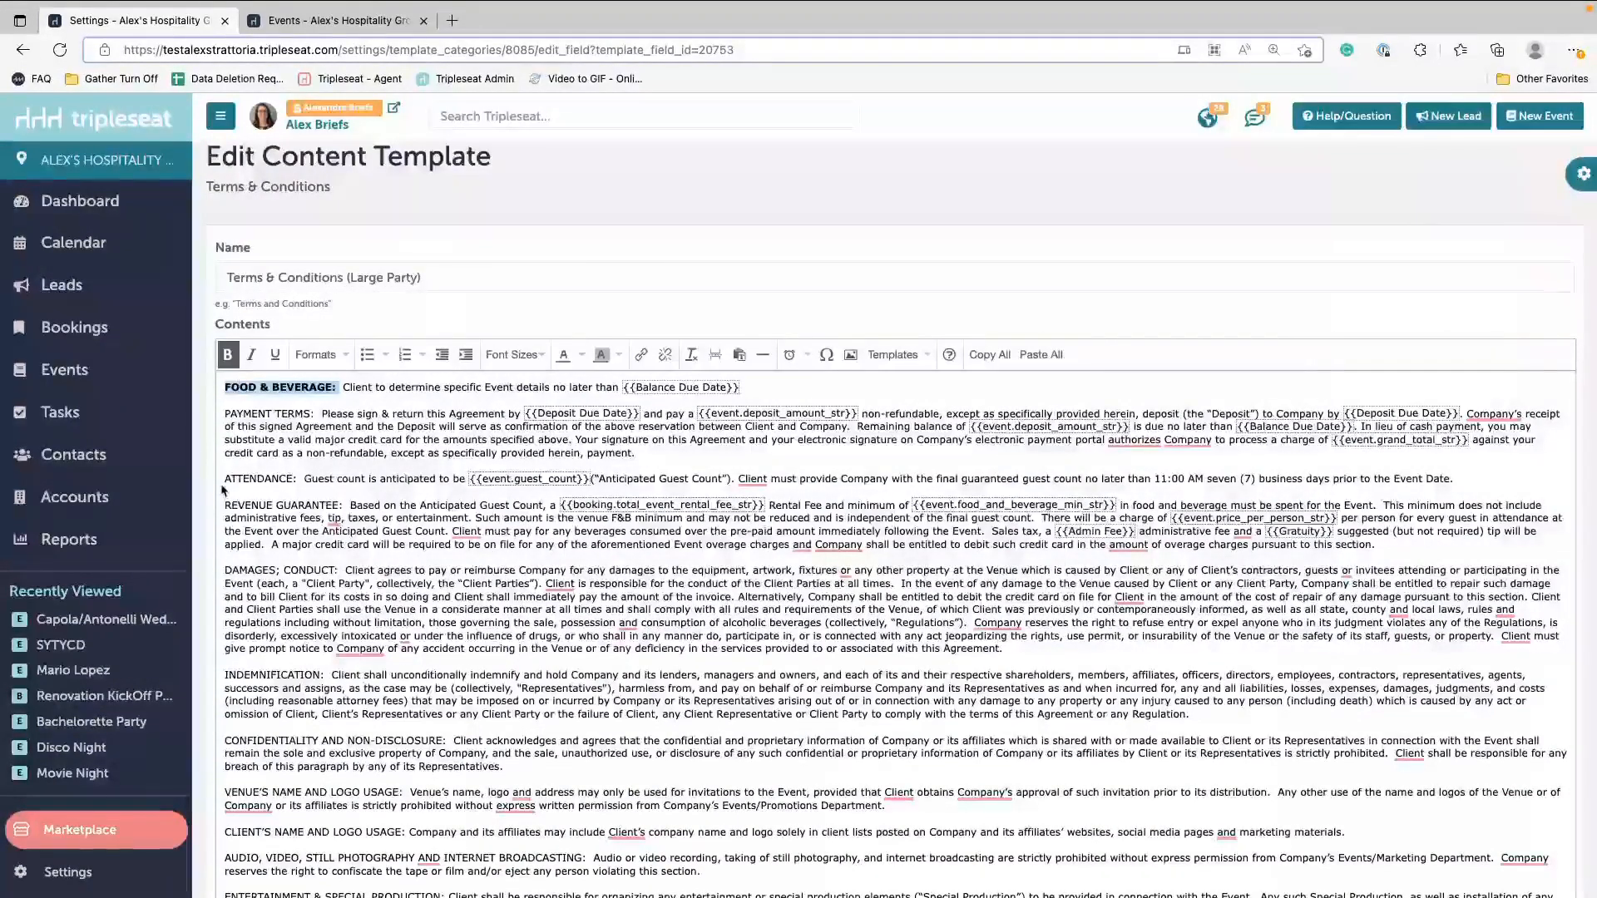
pyautogui.click(239, 477)
pyautogui.moveTo(225, 478); pyautogui.dragTo(297, 476)
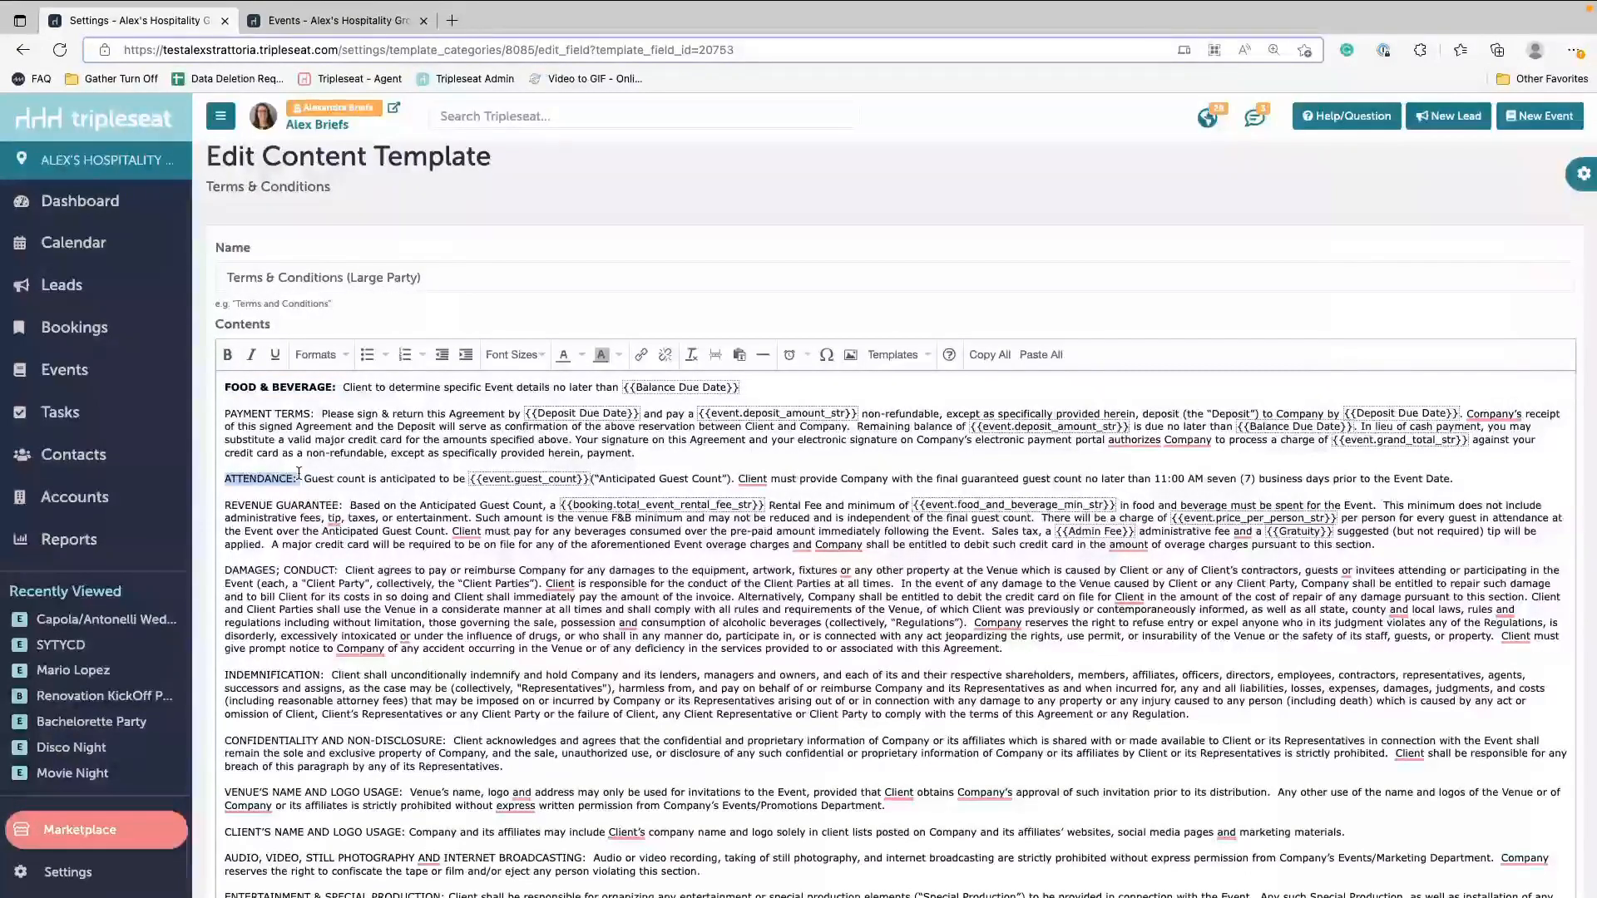
pyautogui.hotkey('ctrl', 'b')
pyautogui.click(233, 509)
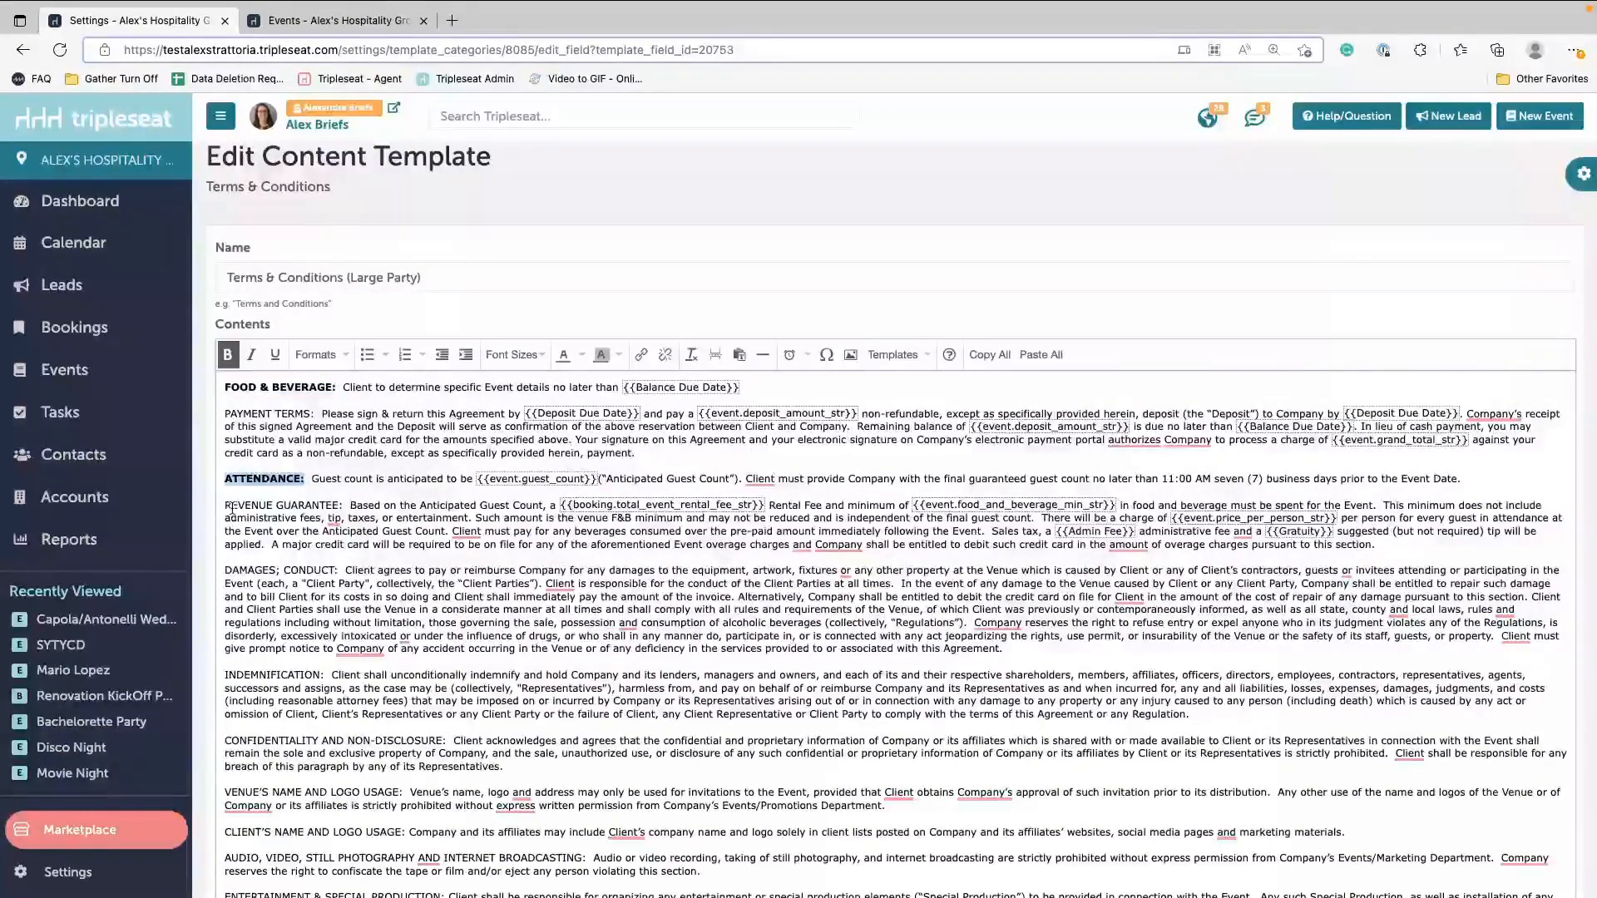
pyautogui.scroll(-3, 597, 739)
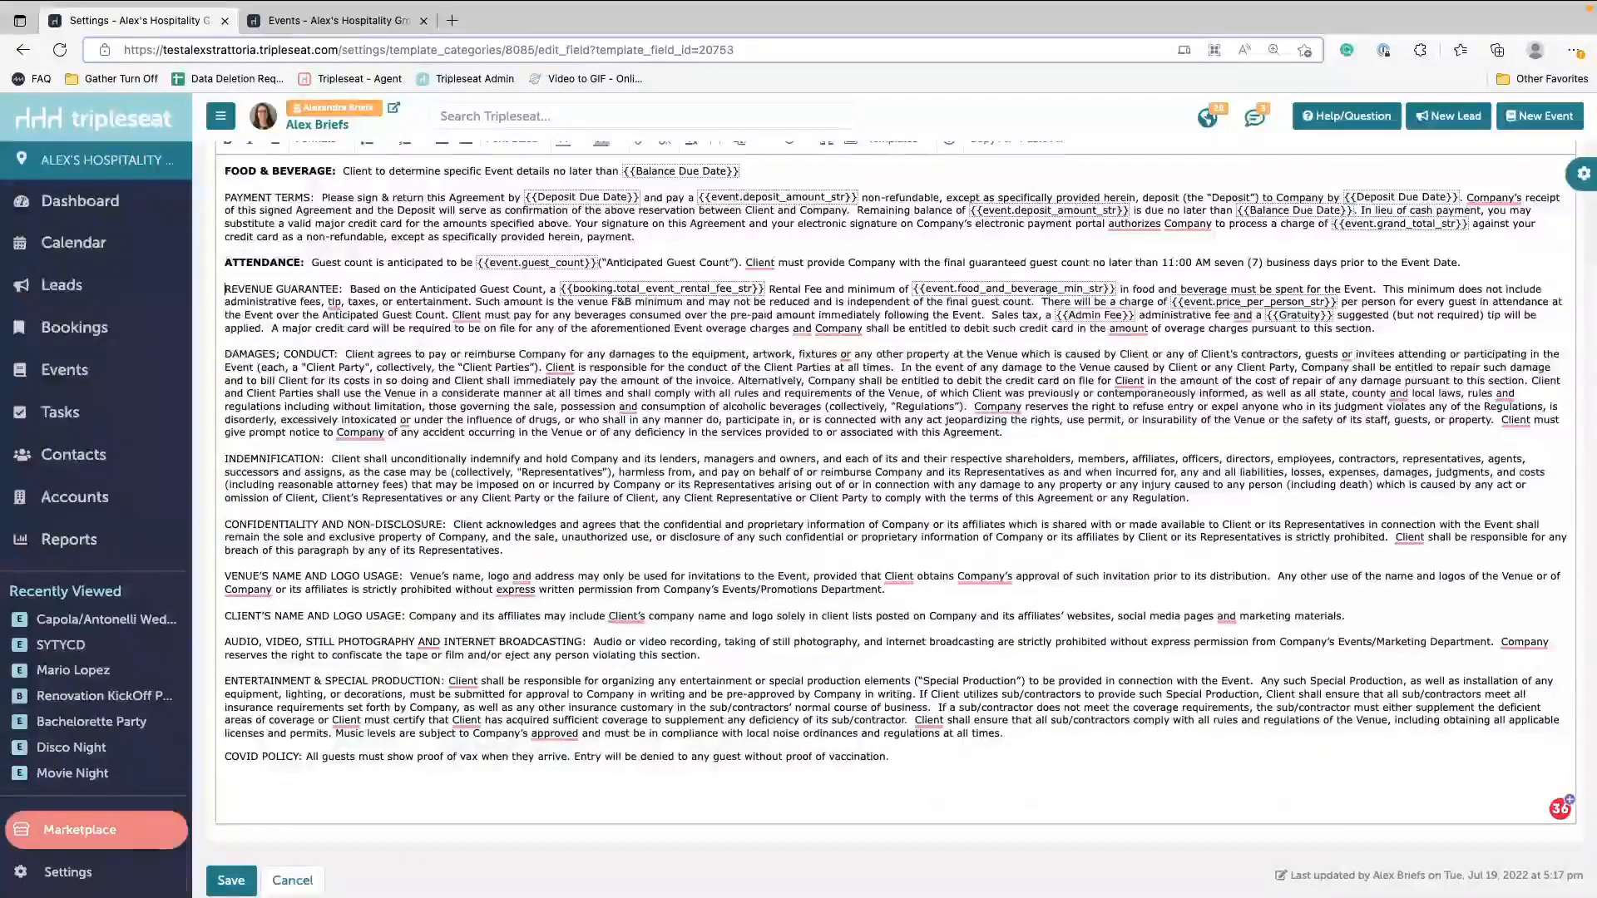
pyautogui.click(232, 880)
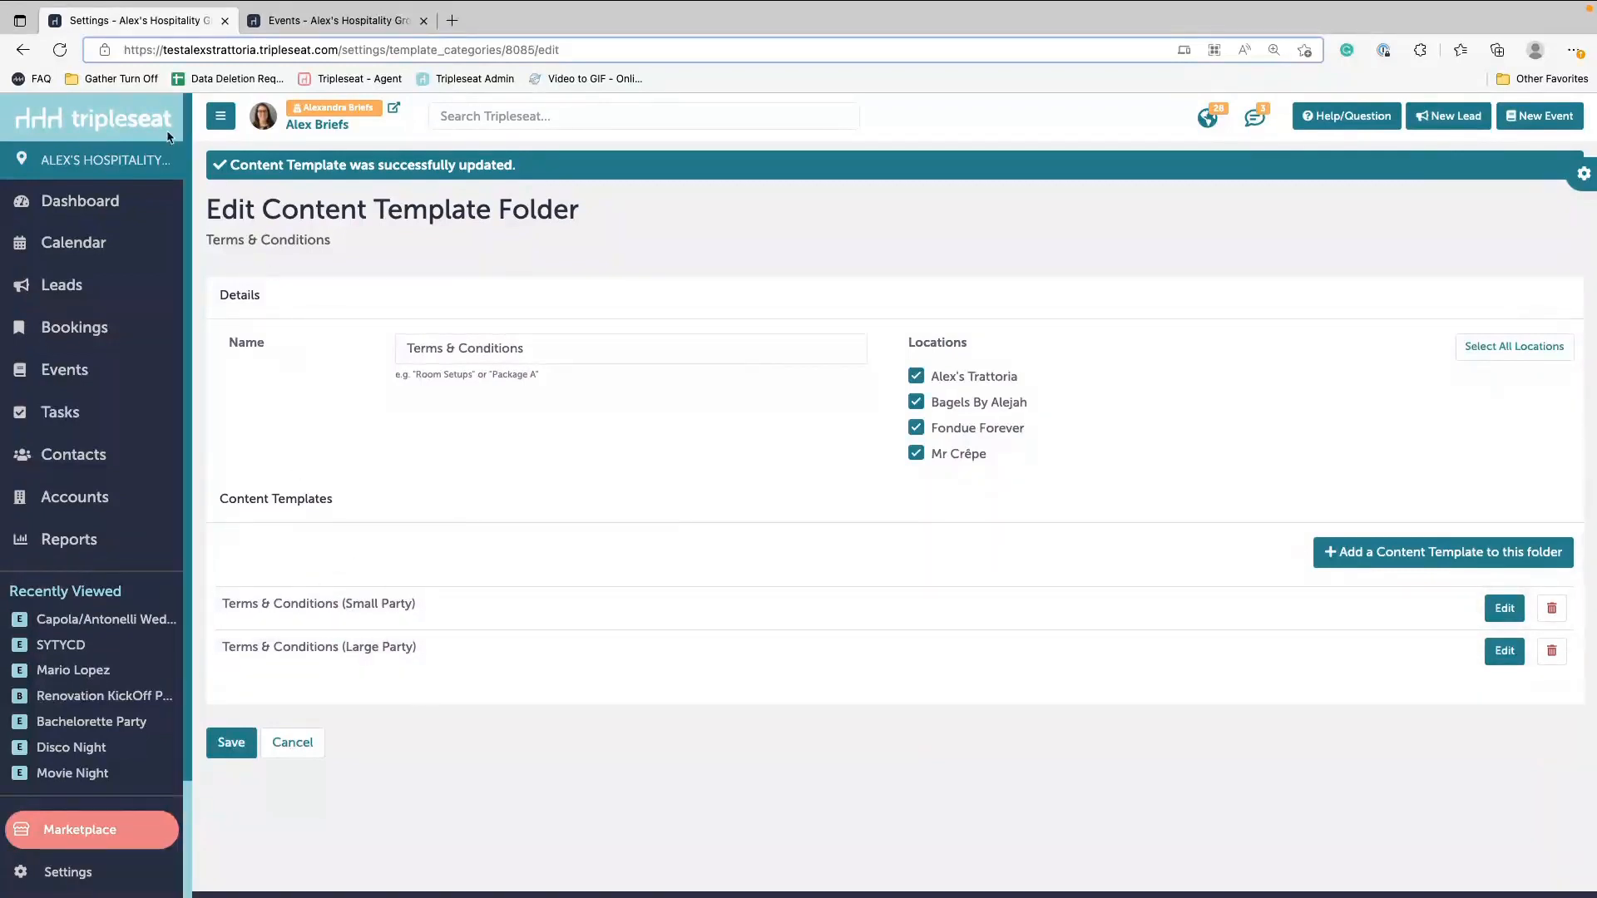
# Step: Go back to the content template folders and open the Wedding - Catering Floorplan template from the Setup Types folder
pyautogui.click(22, 50)
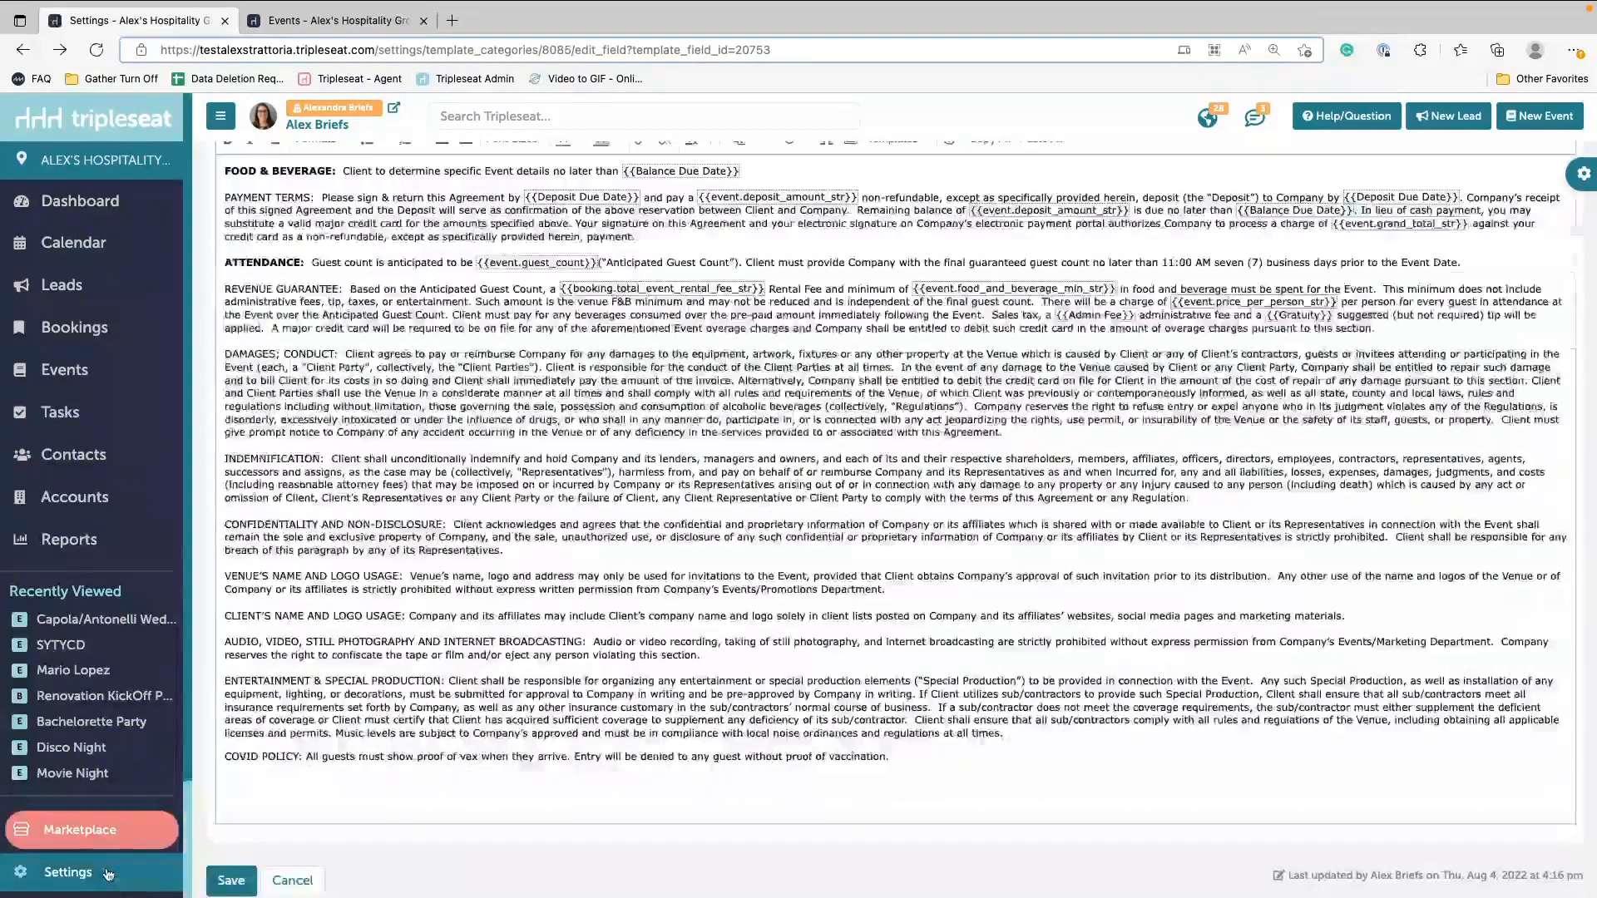
pyautogui.click(108, 873)
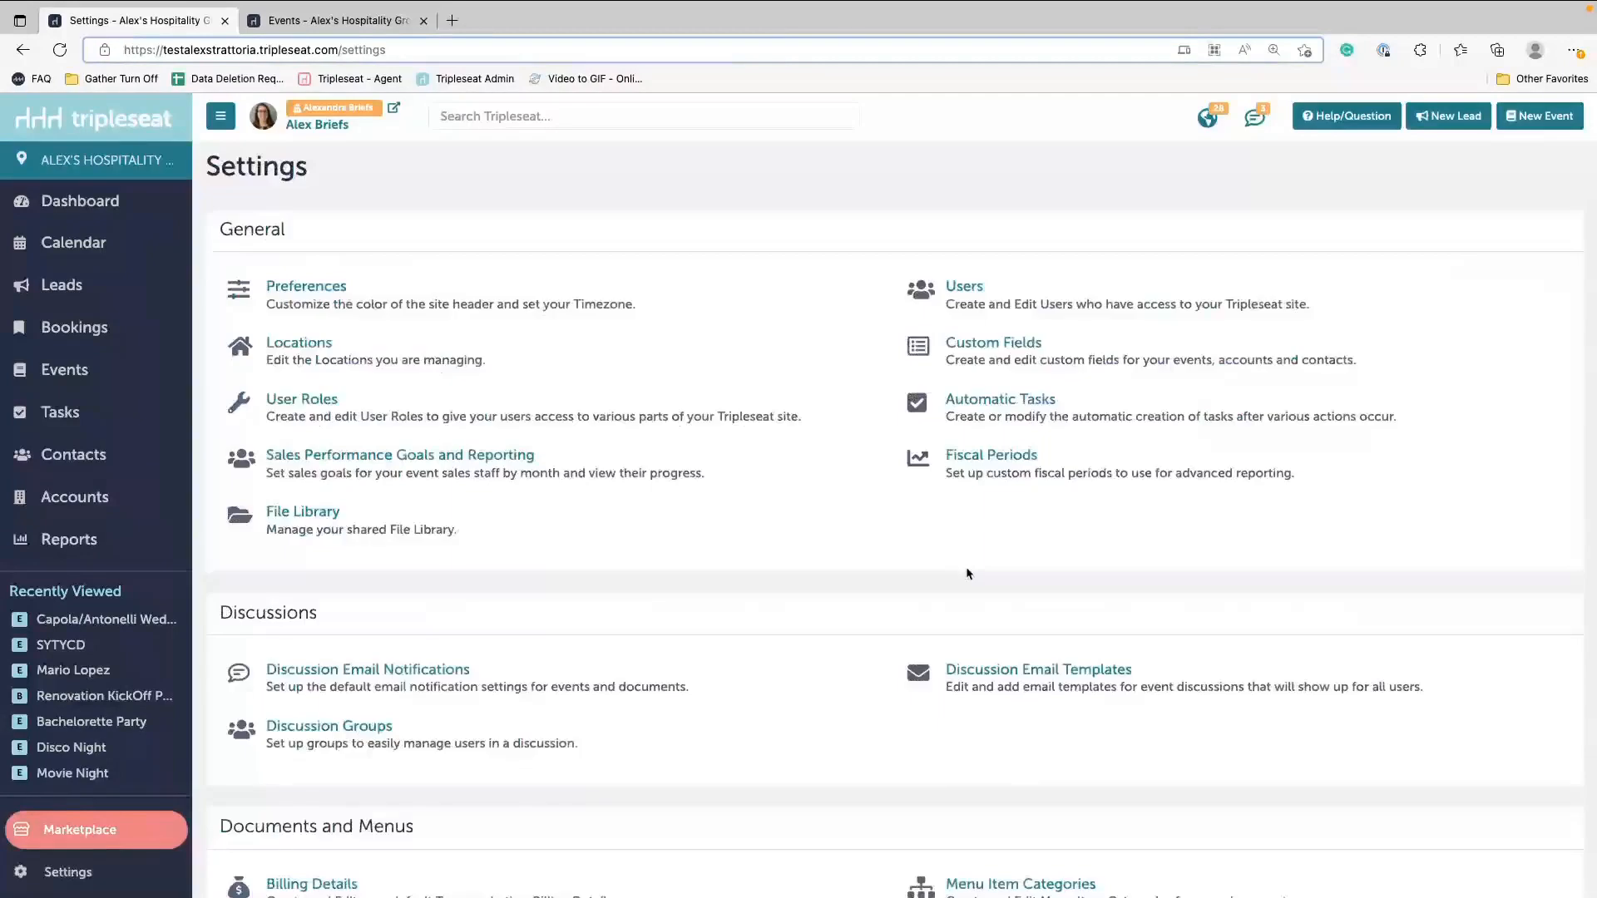
pyautogui.scroll(-3, 965, 574)
pyautogui.click(975, 640)
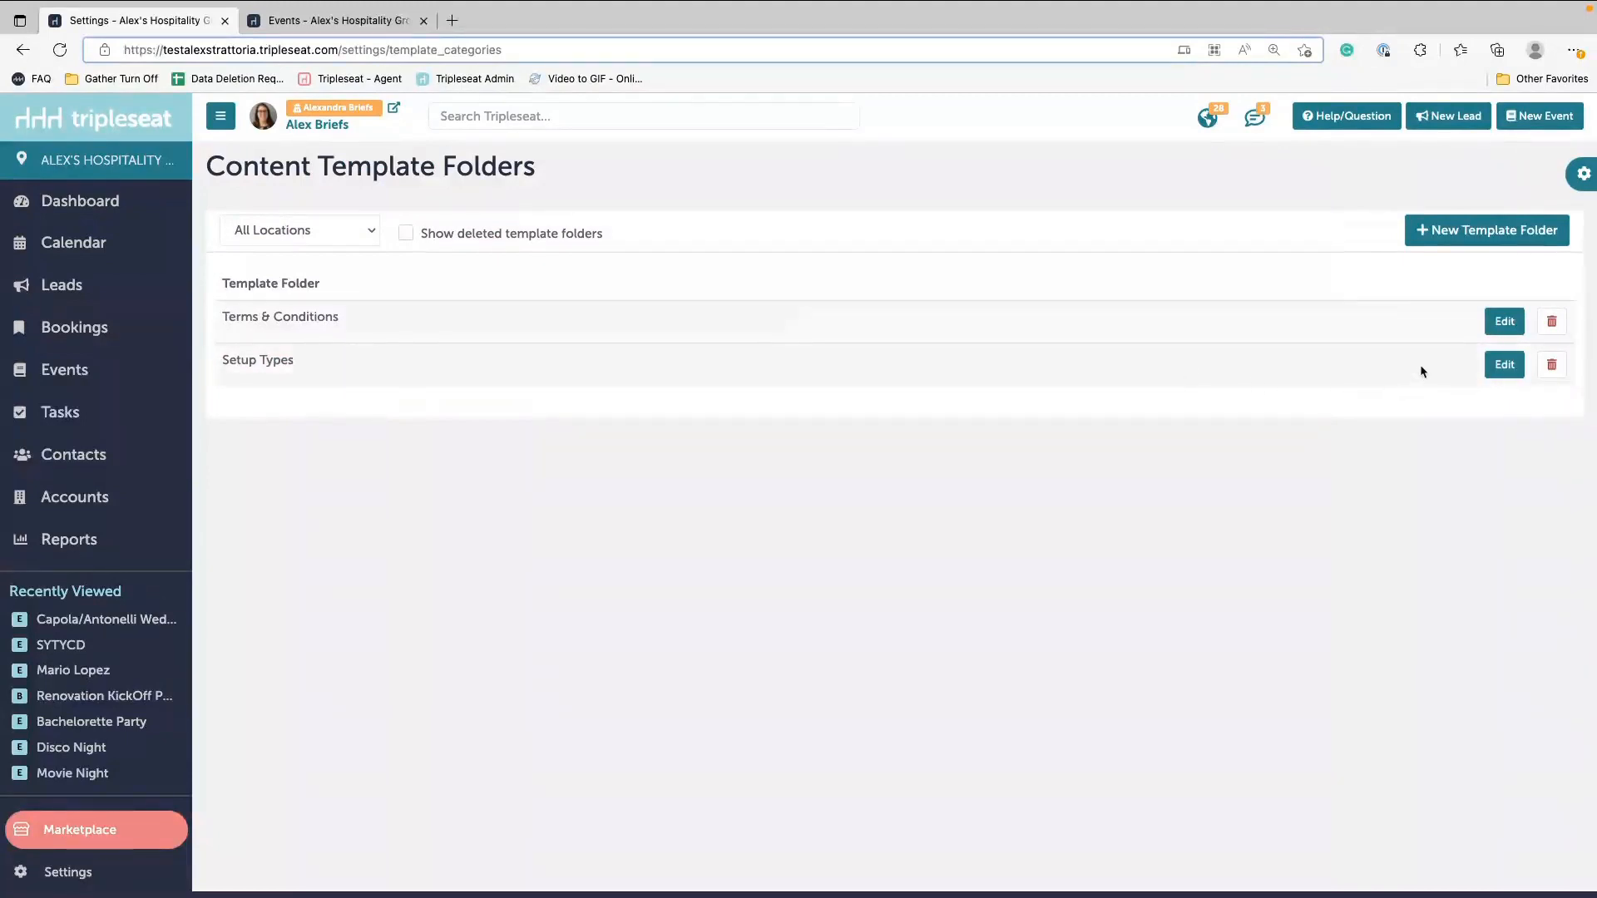
pyautogui.click(1498, 368)
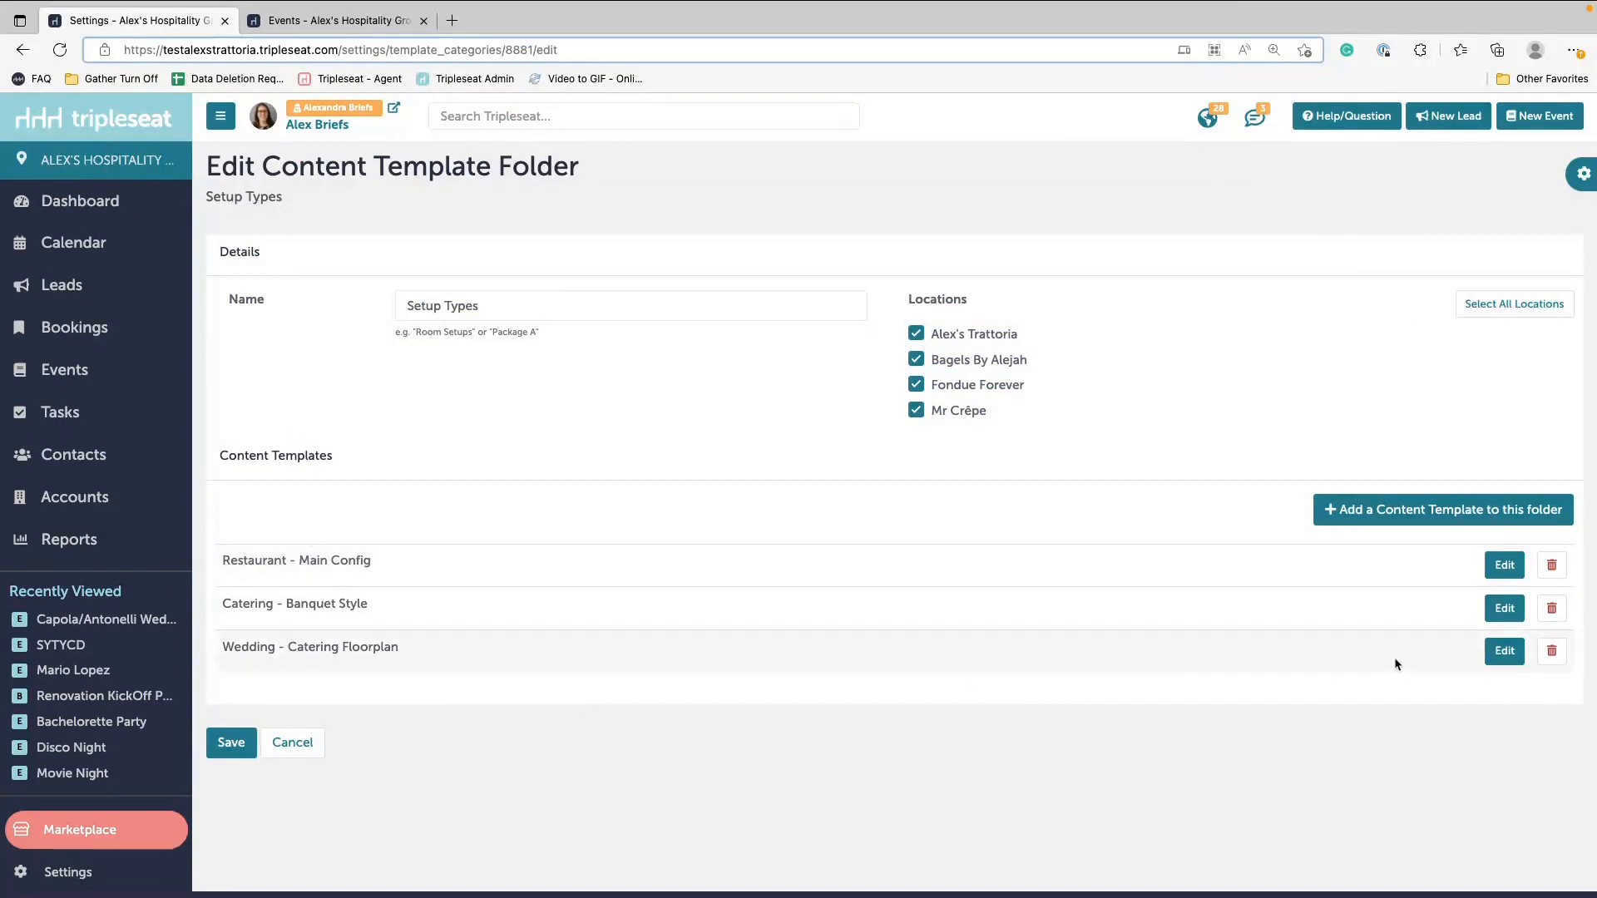
pyautogui.click(1503, 650)
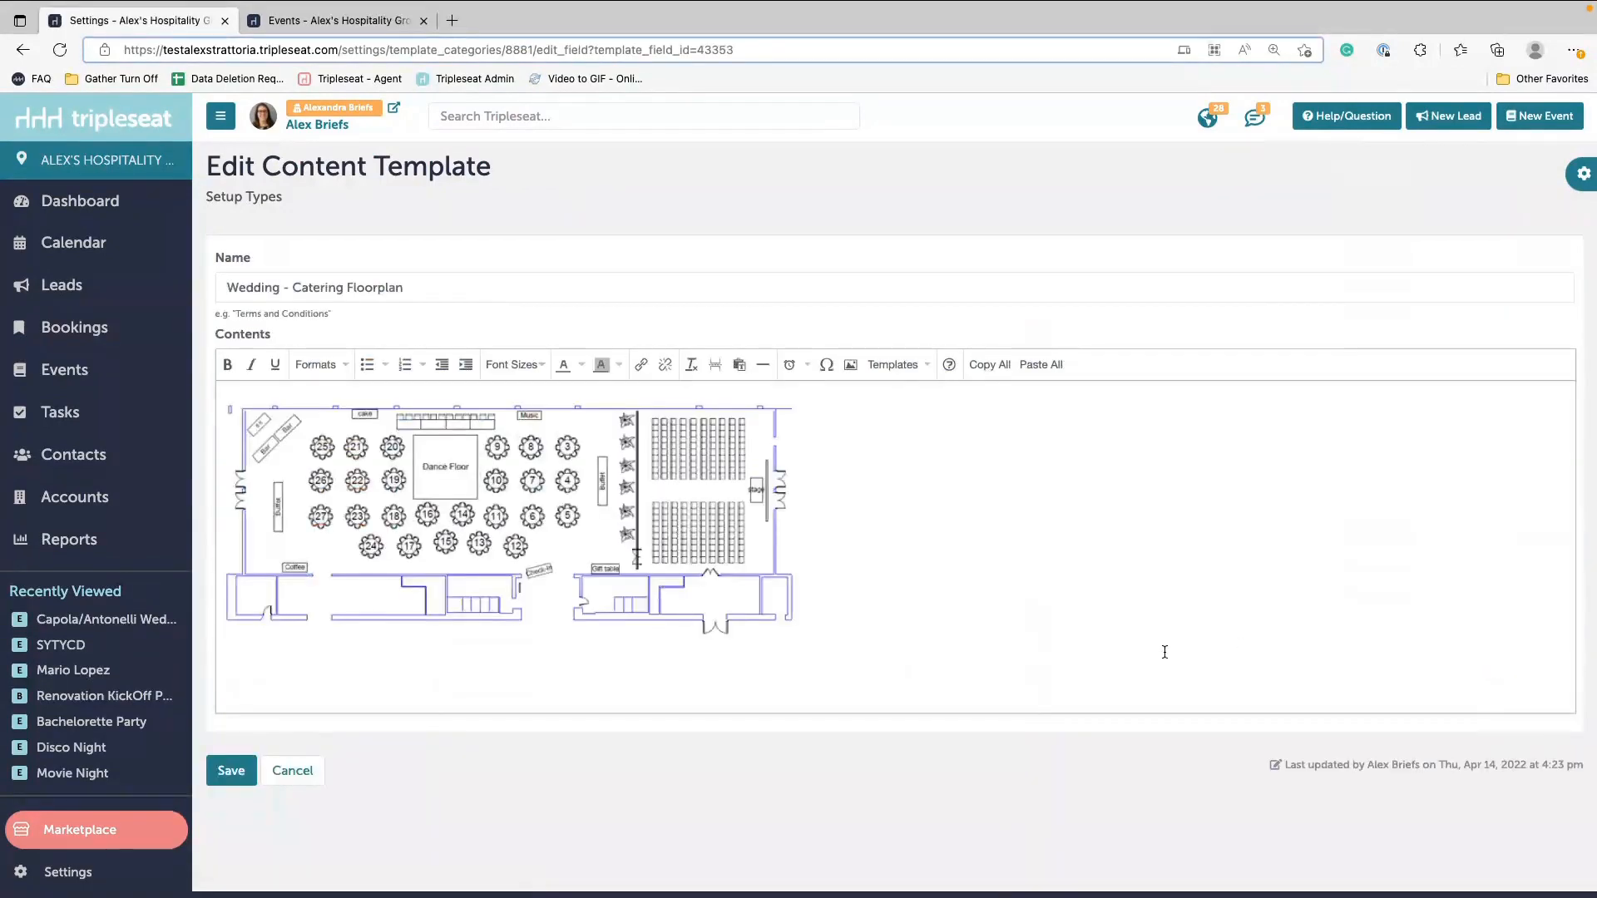
# Step: Try scaling the floorplan image in the template's contents down to about nine tenths of its size
pyautogui.click(673, 605)
pyautogui.click(927, 575)
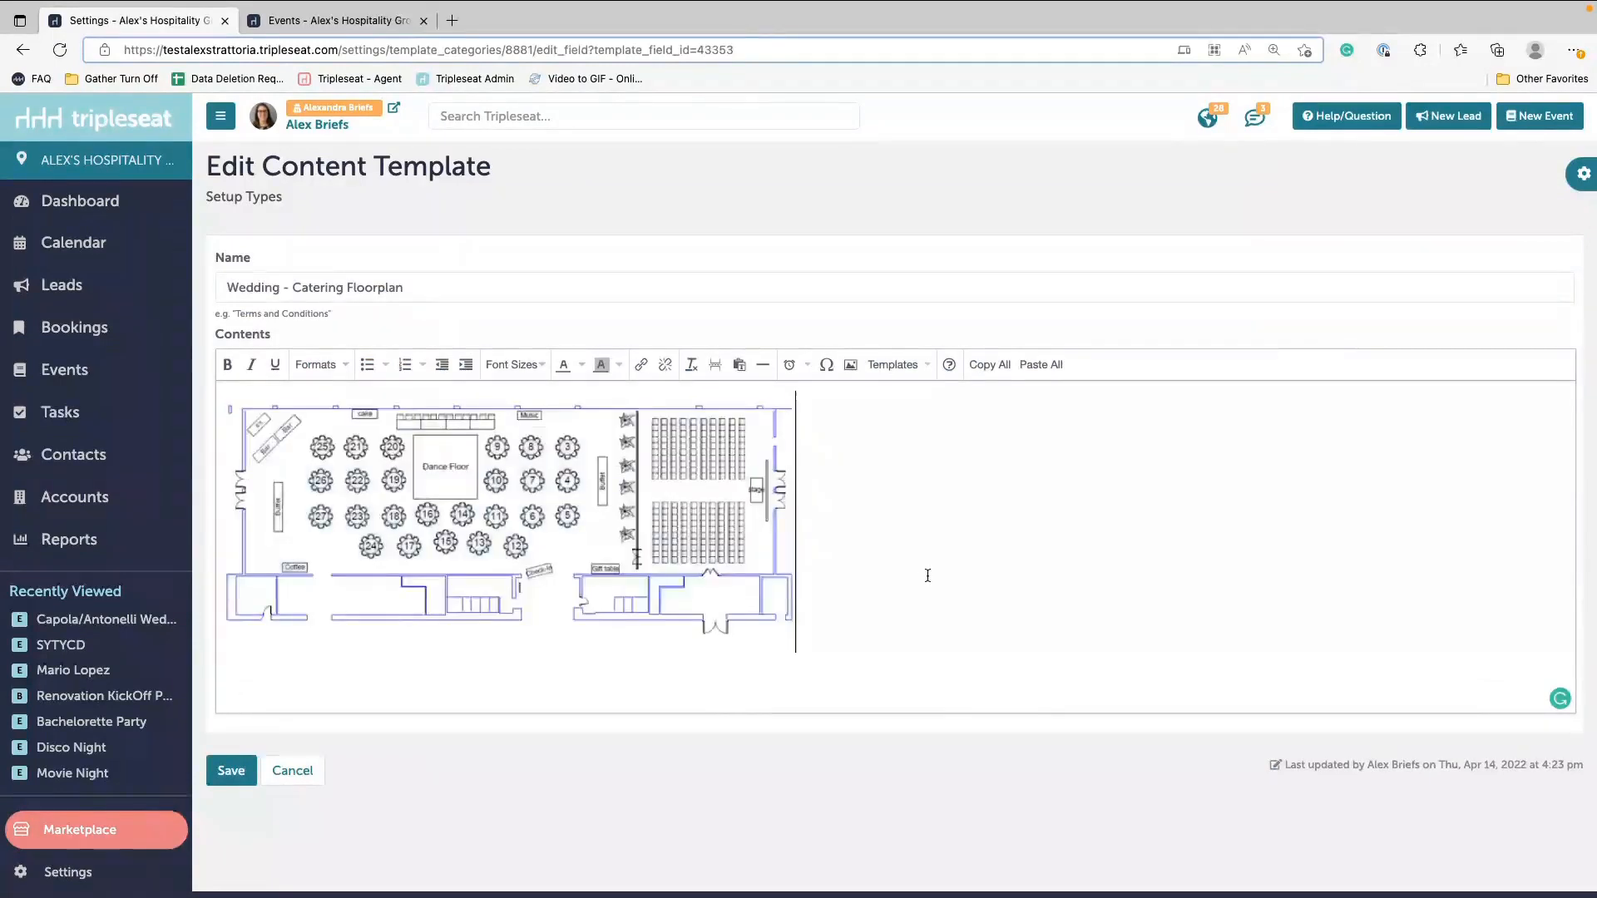
pyautogui.click(734, 547)
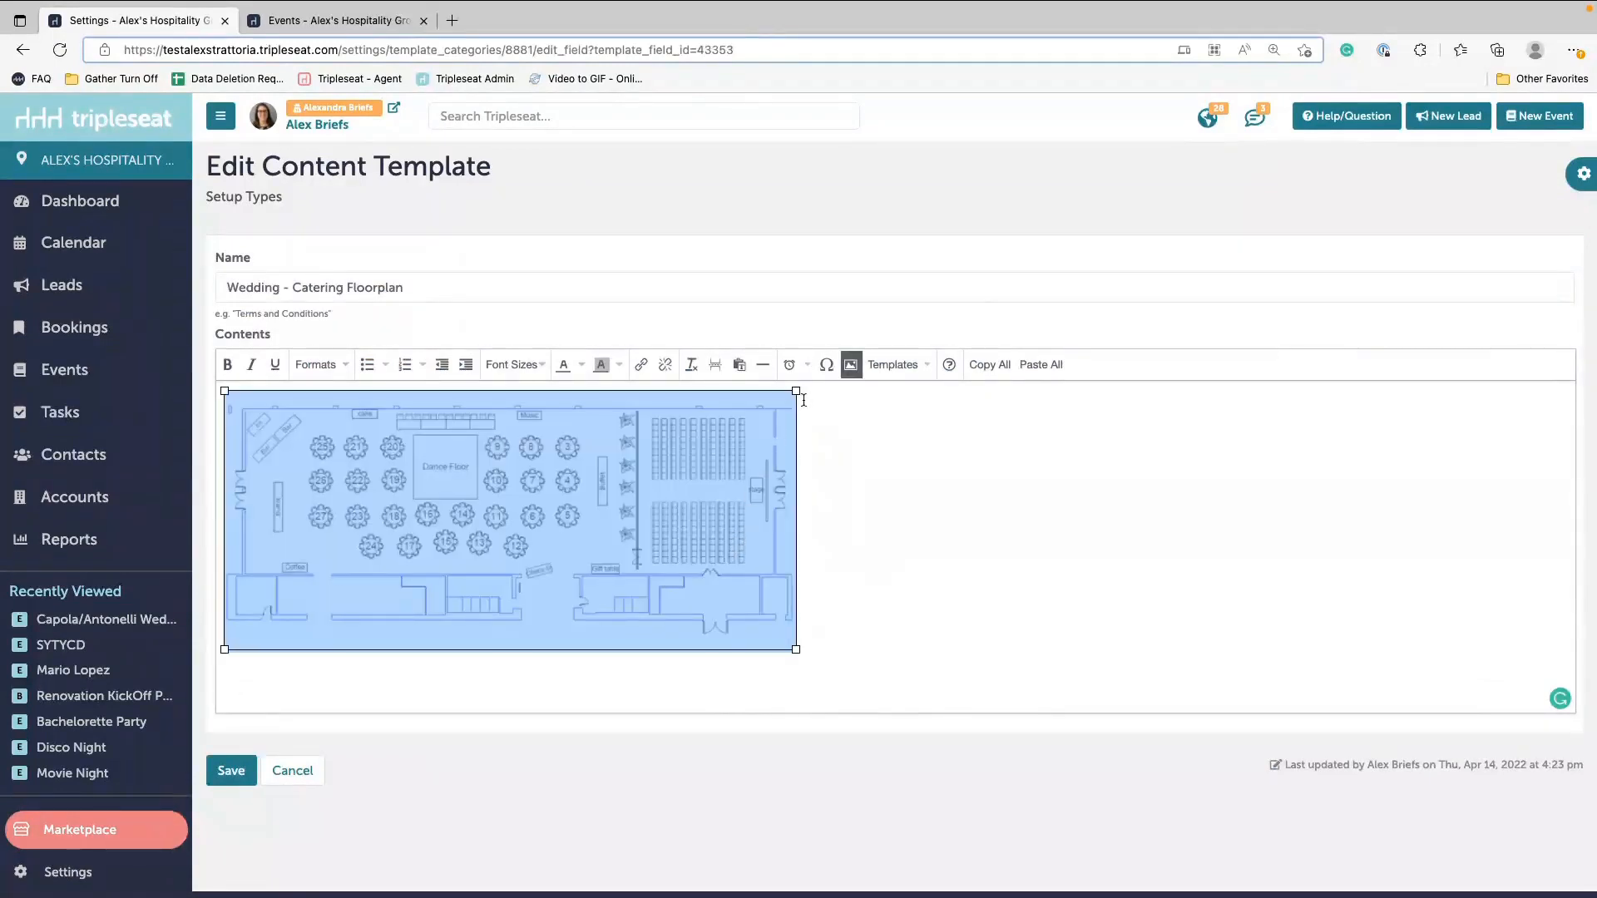
pyautogui.moveTo(799, 393); pyautogui.dragTo(746, 393)
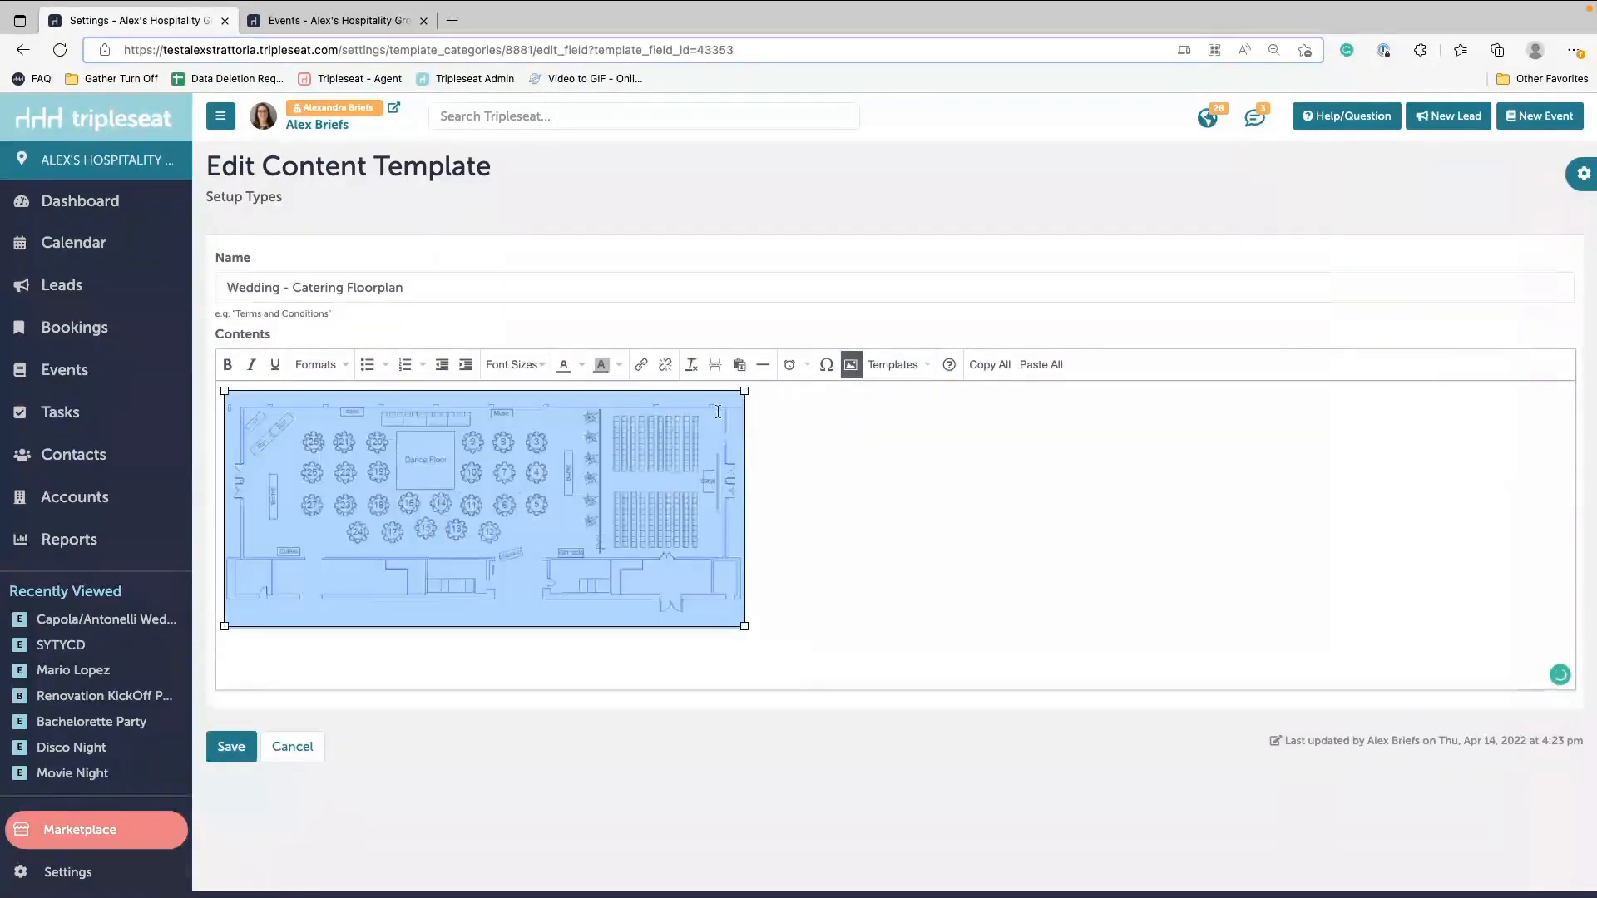
pyautogui.click(437, 707)
pyautogui.click(421, 585)
pyautogui.click(805, 521)
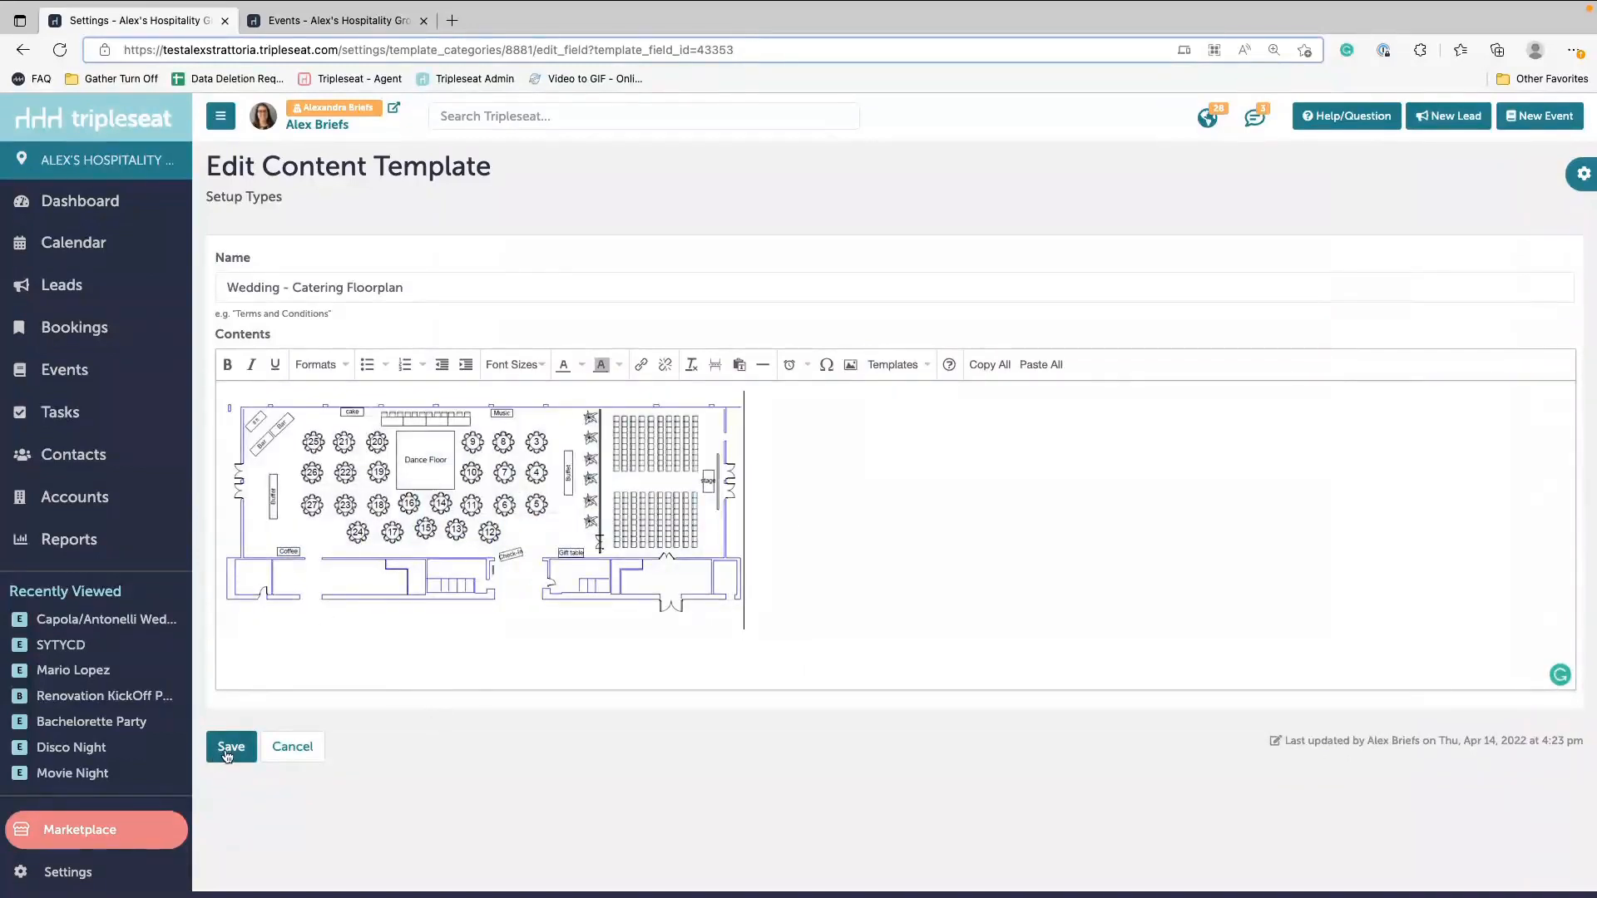
# Step: Leave the floorplan template without saving and open the recently viewed wedding event's Contract & Event Order document for editing
pyautogui.click(72, 628)
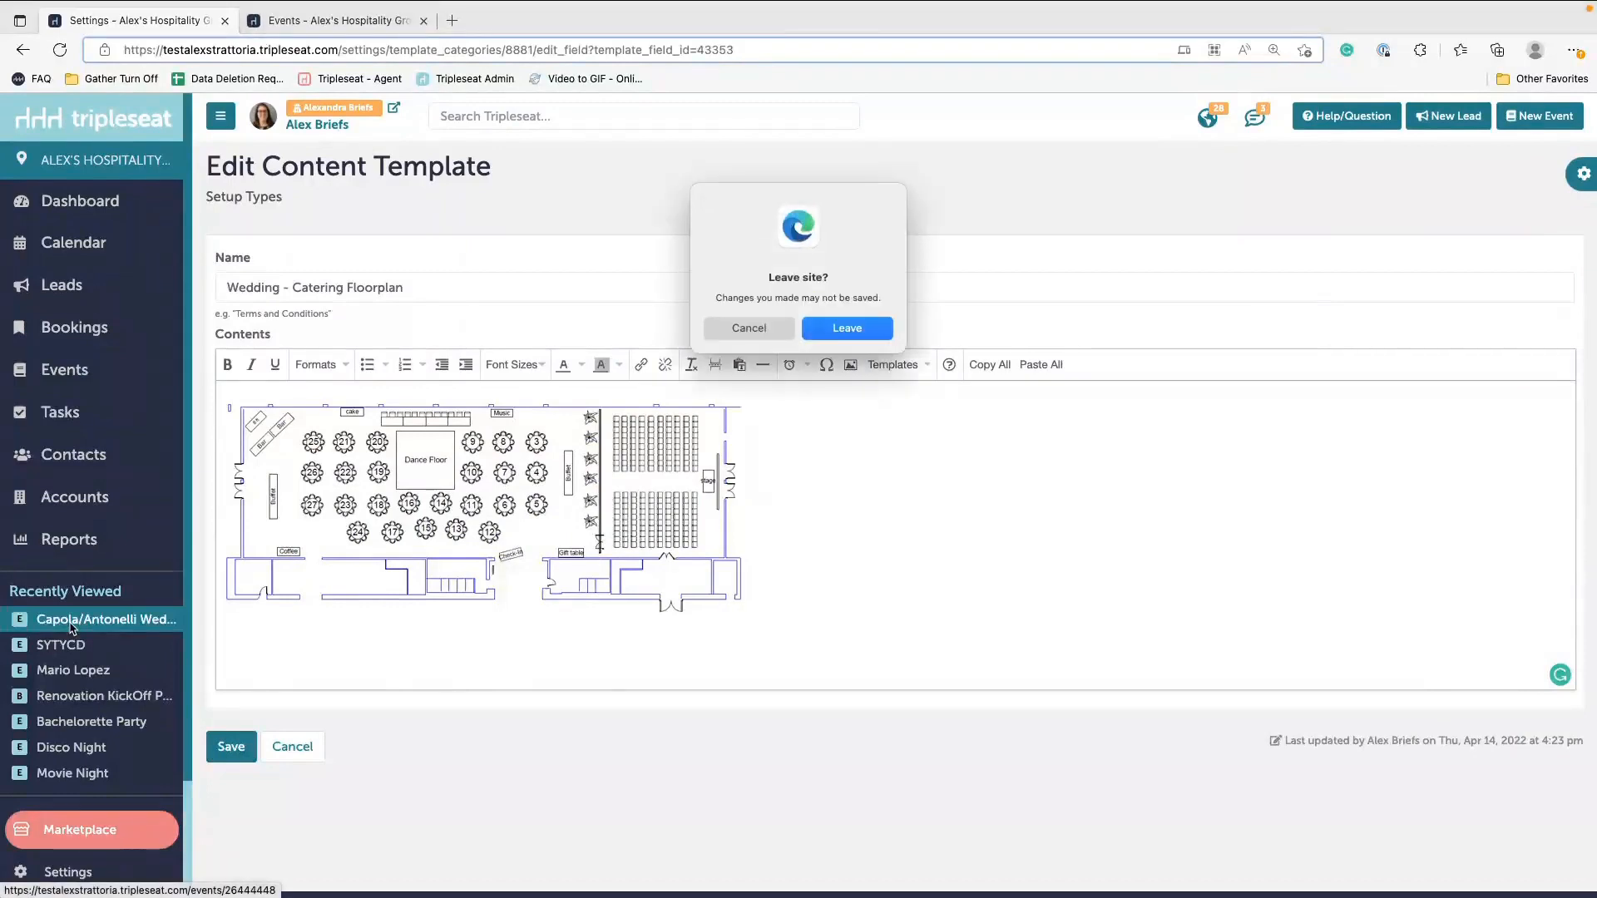
pyautogui.click(847, 329)
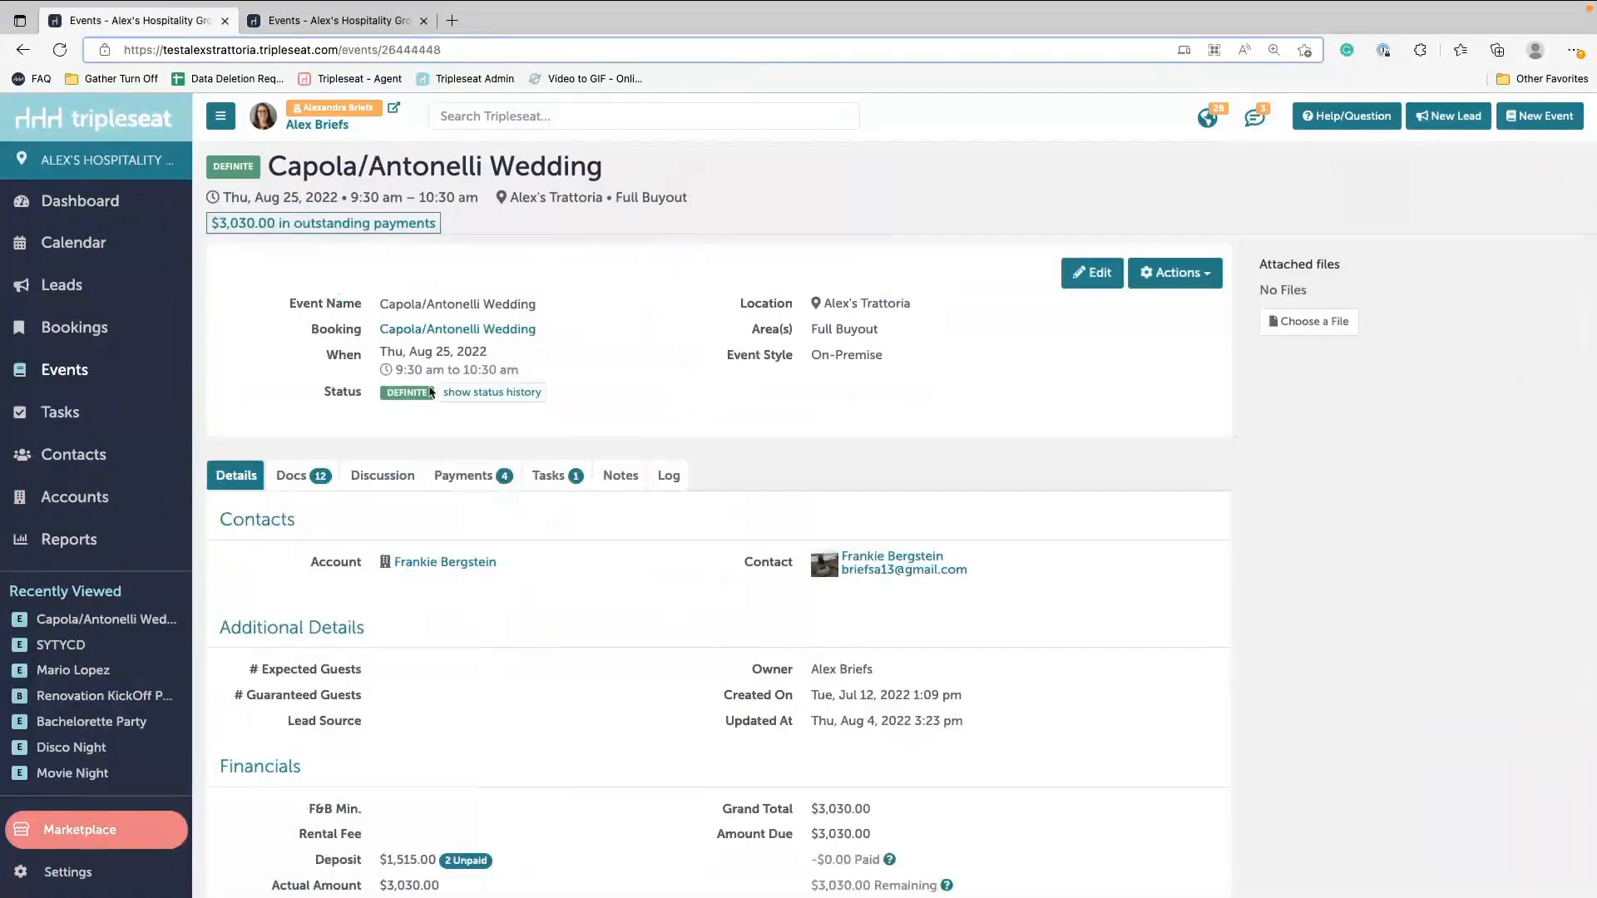
pyautogui.click(303, 477)
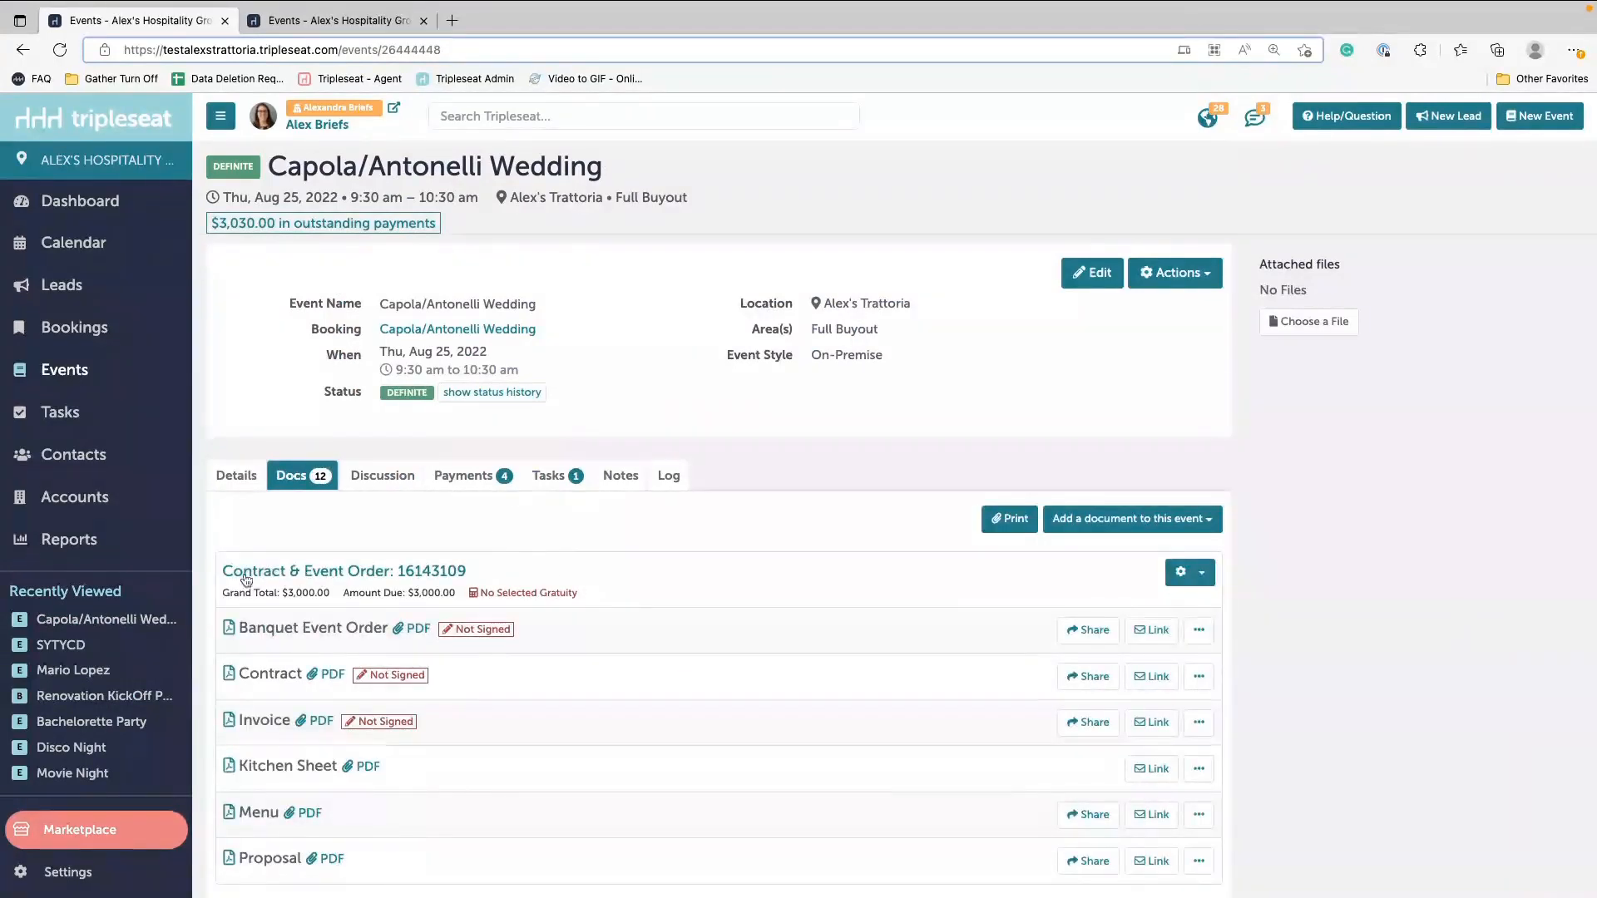
pyautogui.click(320, 575)
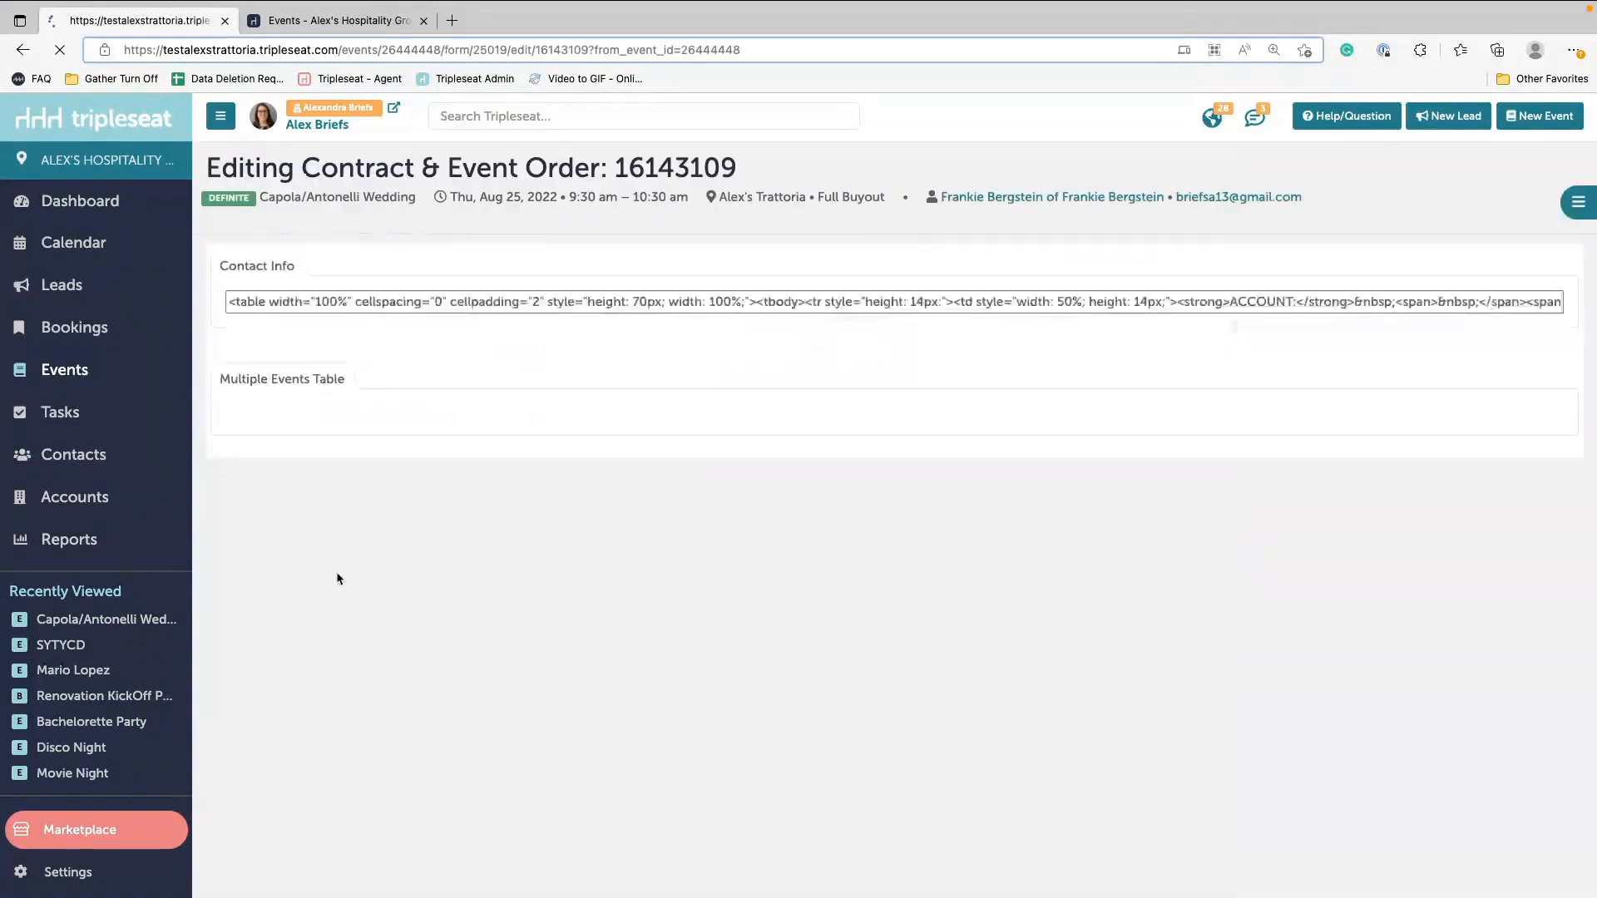
# Step: Insert the Wedding - Catering Floorplan template from Setup Types into the document's Setup section
pyautogui.scroll(-10, 620, 570)
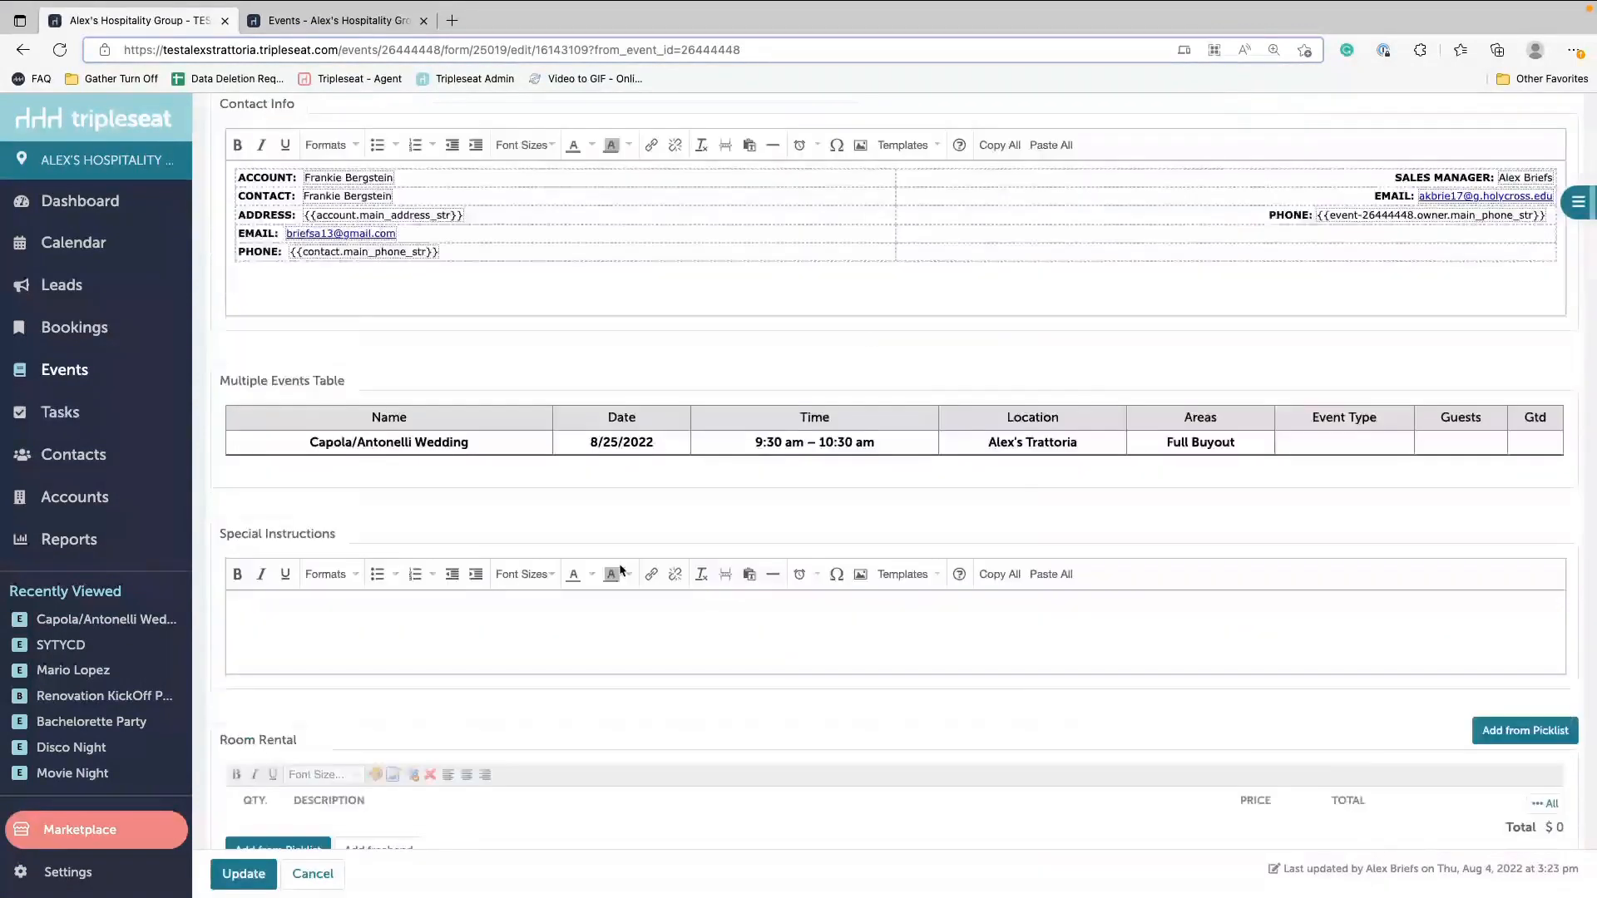
pyautogui.scroll(-9, 619, 570)
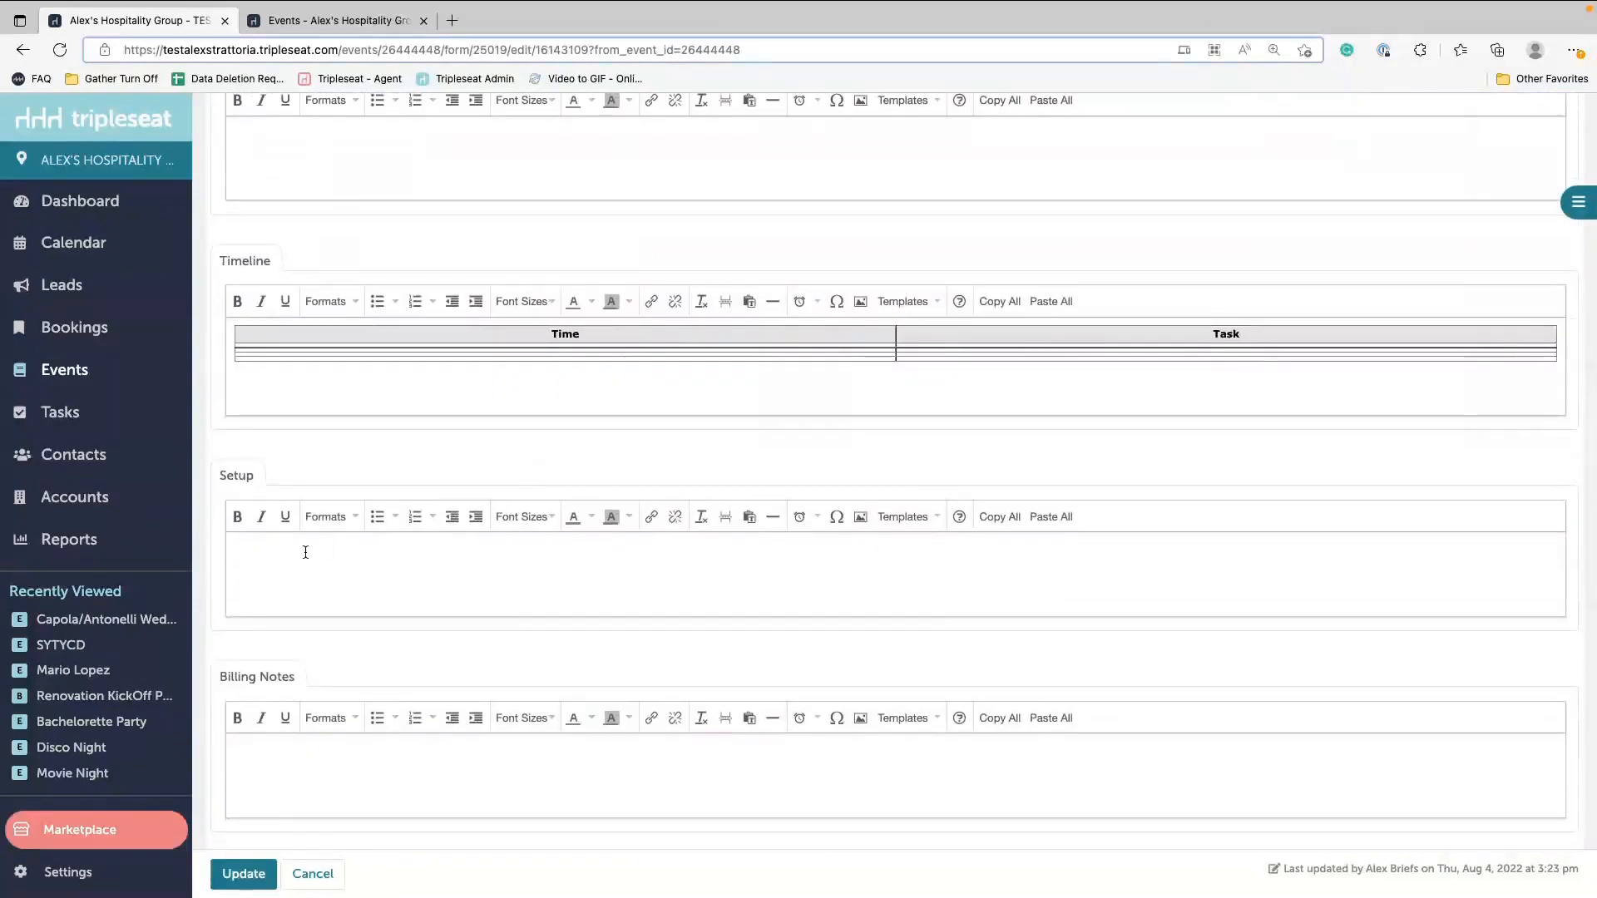
pyautogui.click(302, 553)
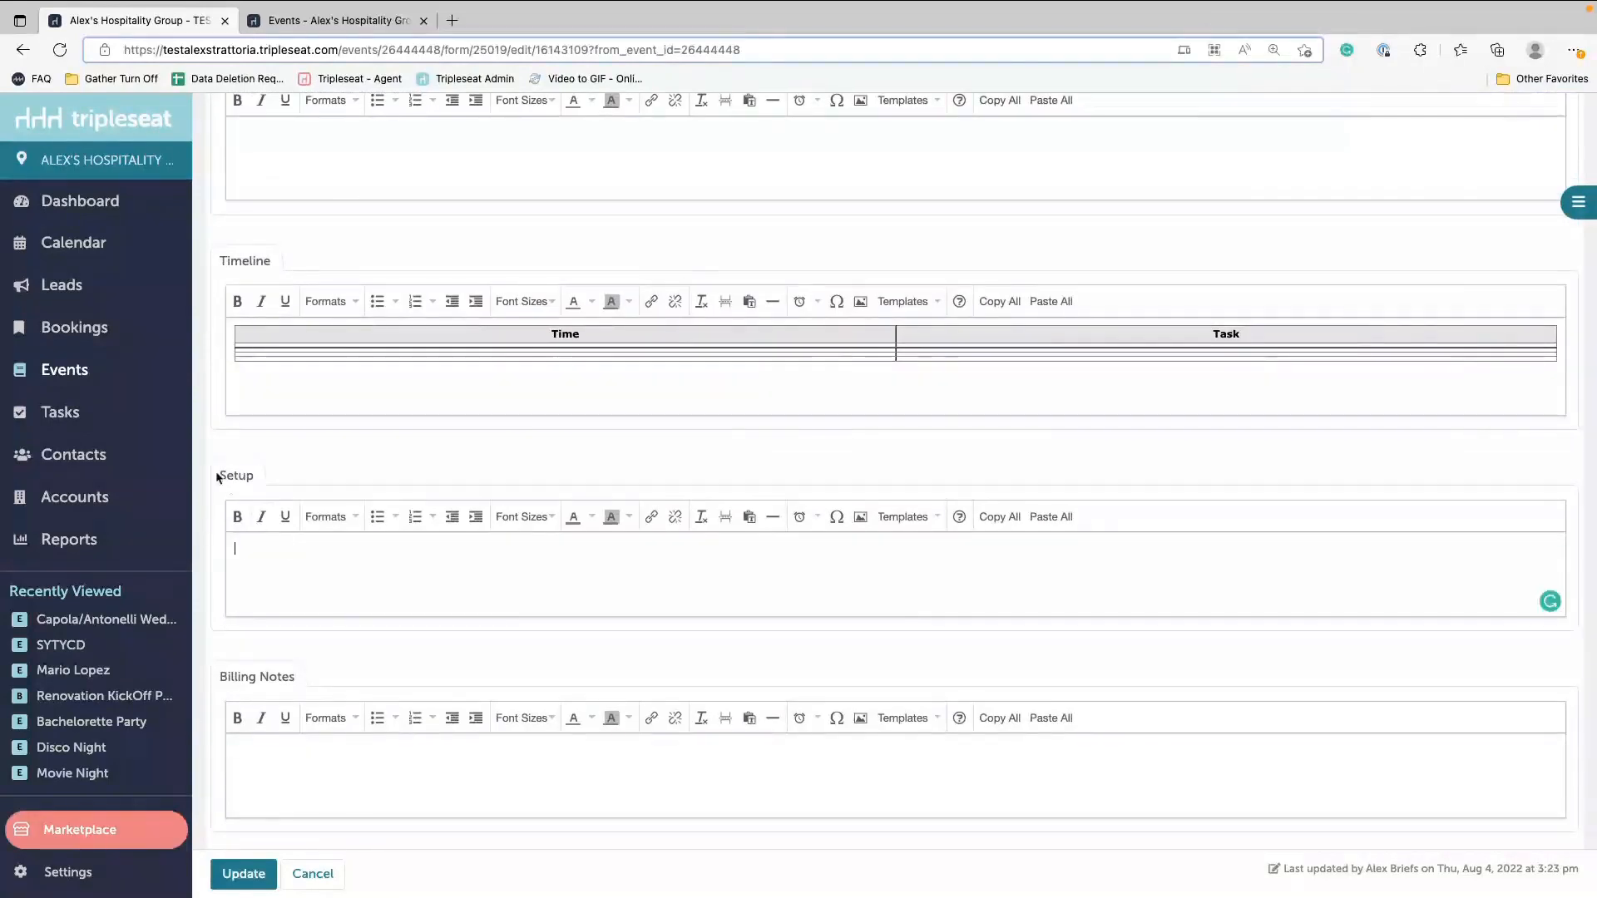
pyautogui.click(937, 523)
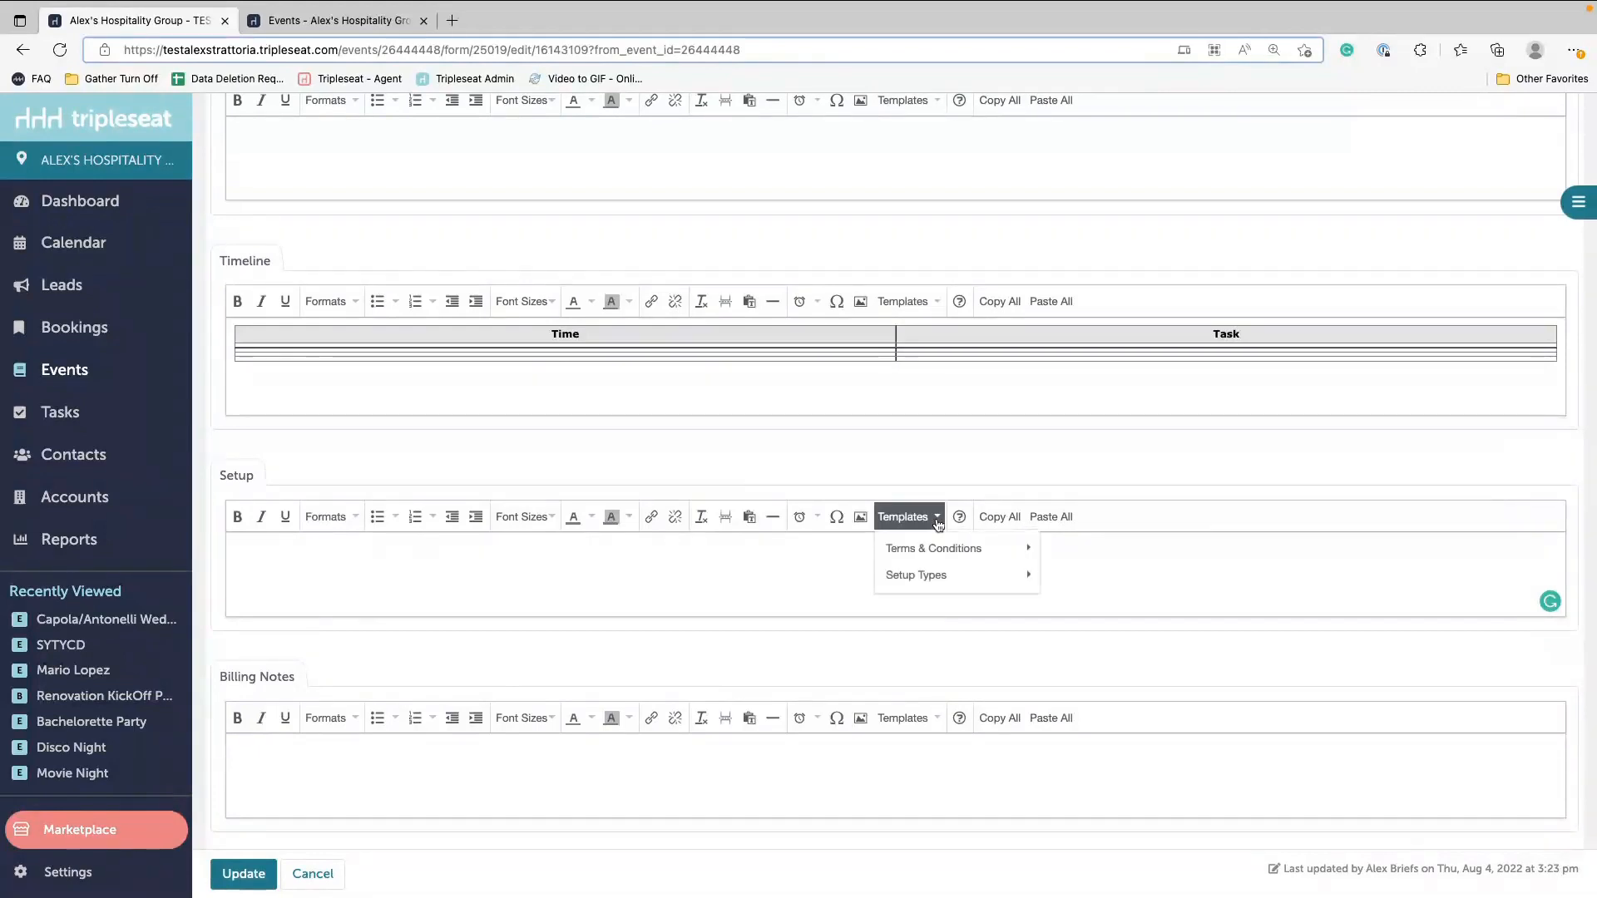
pyautogui.moveTo(919, 575)
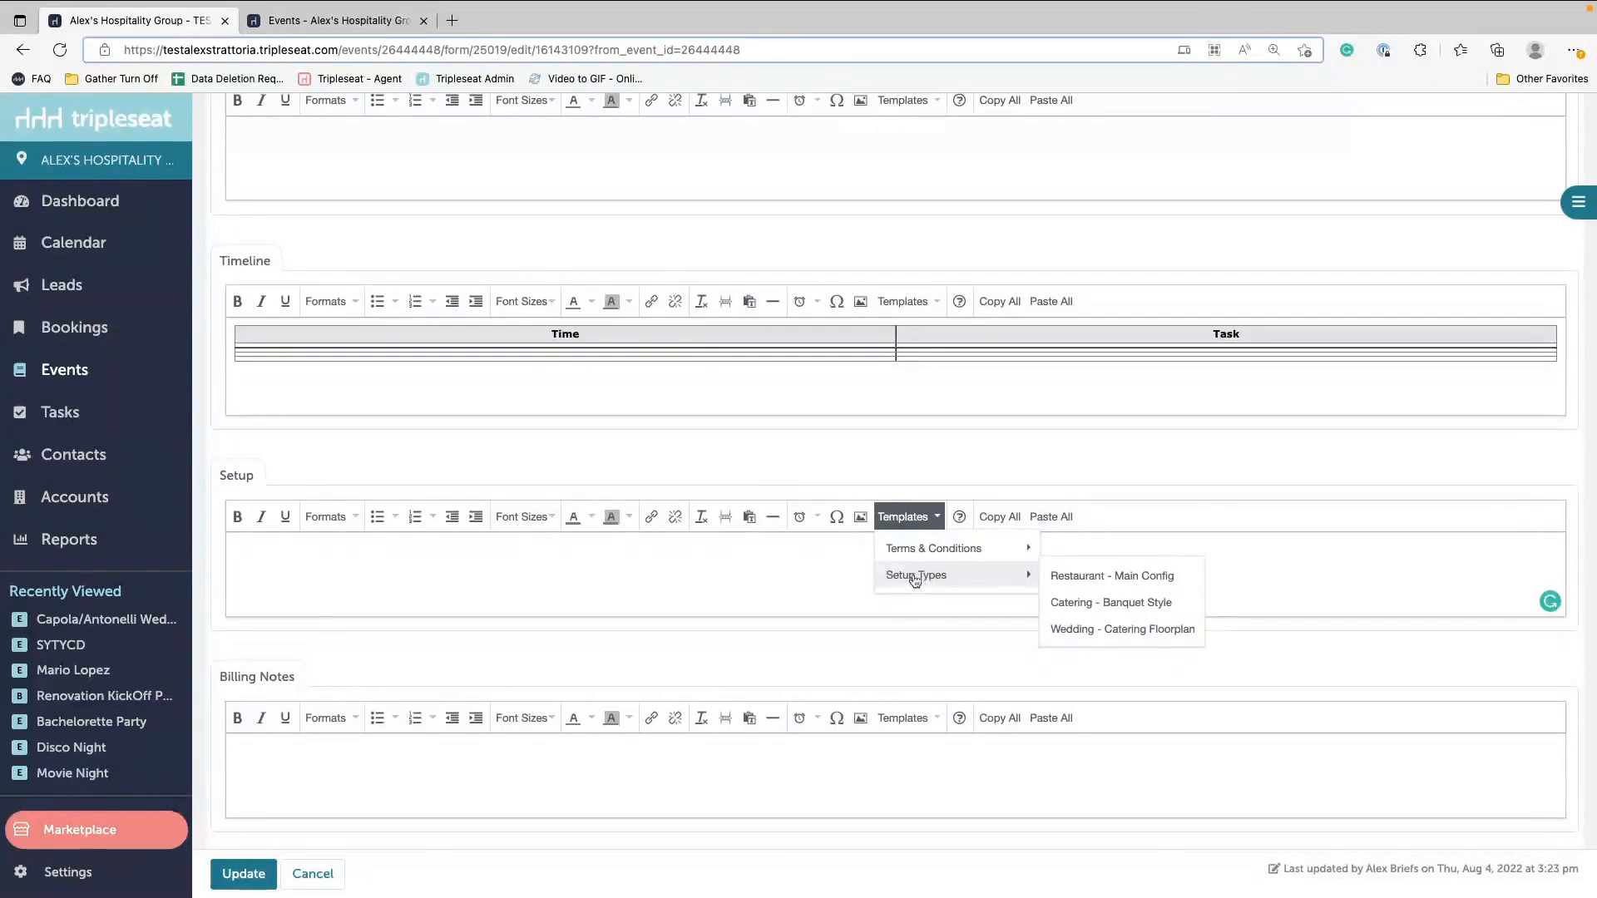
pyautogui.click(1150, 632)
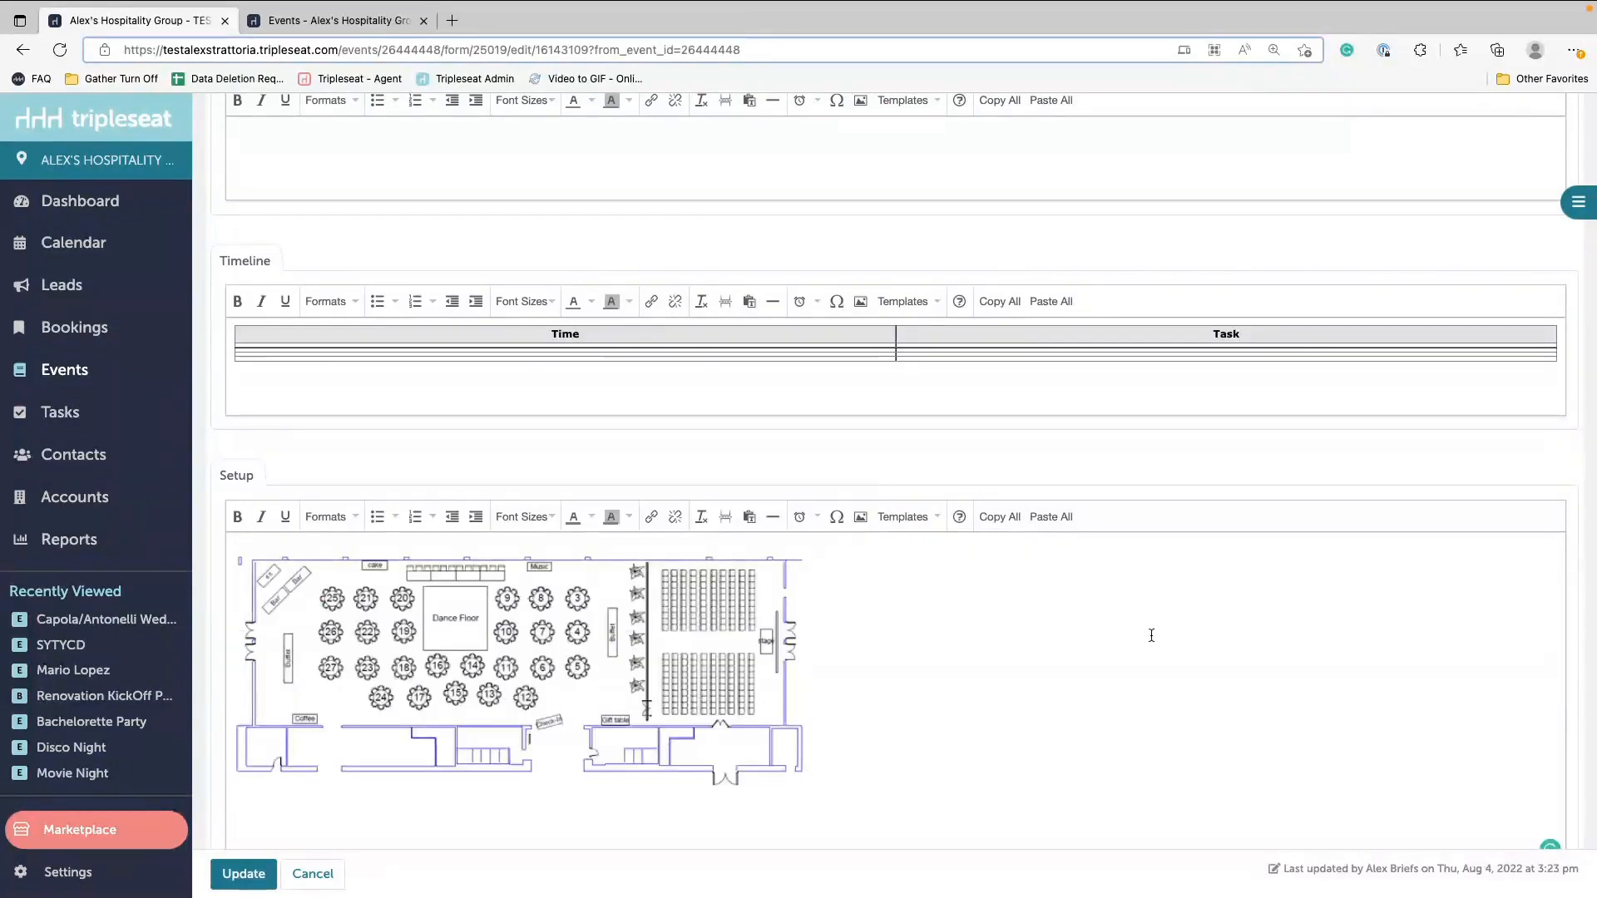
# Step: Scale the floorplan image in the Setup section down to about three fifths of its size and save the document
pyautogui.click(798, 549)
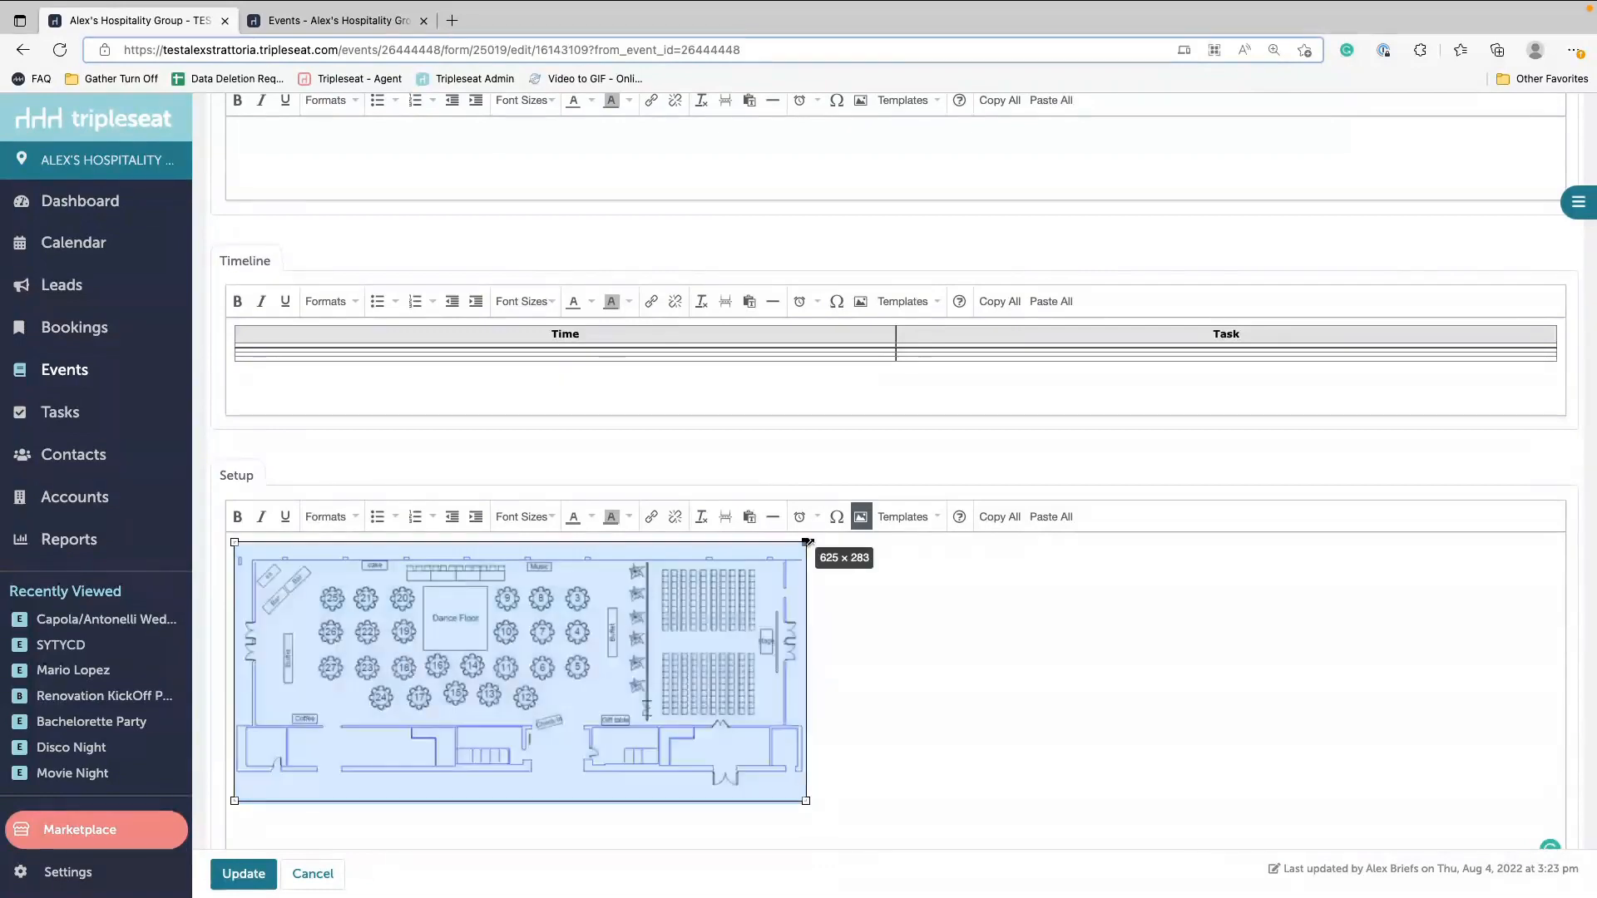
pyautogui.moveTo(806, 542); pyautogui.dragTo(574, 542)
pyautogui.click(788, 720)
pyautogui.click(625, 562)
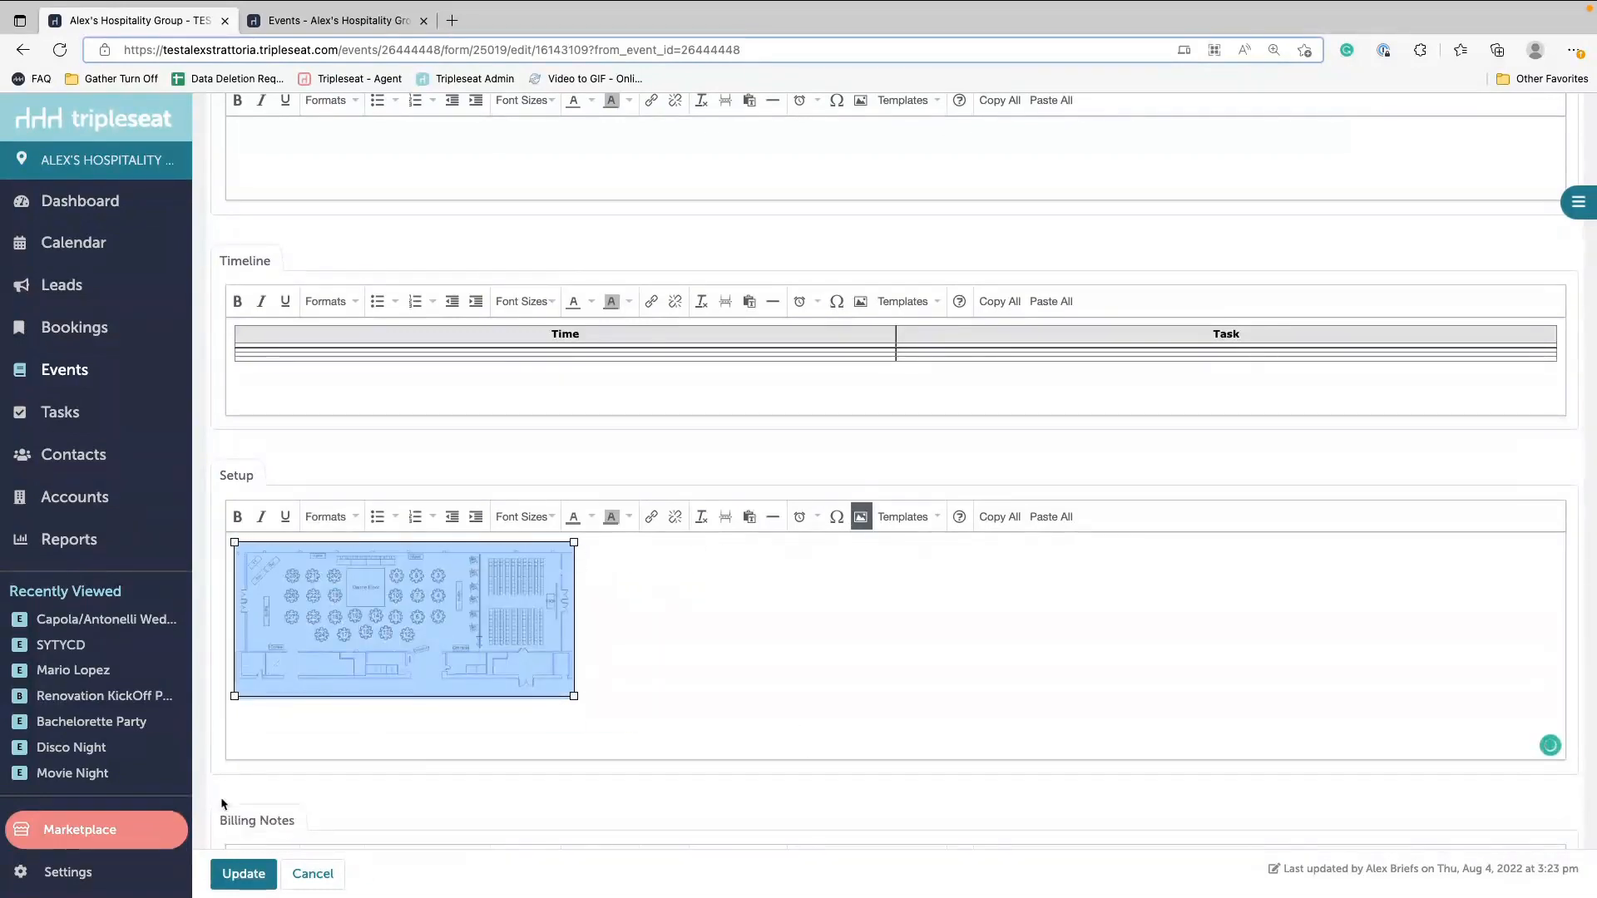
pyautogui.click(343, 754)
pyautogui.click(237, 869)
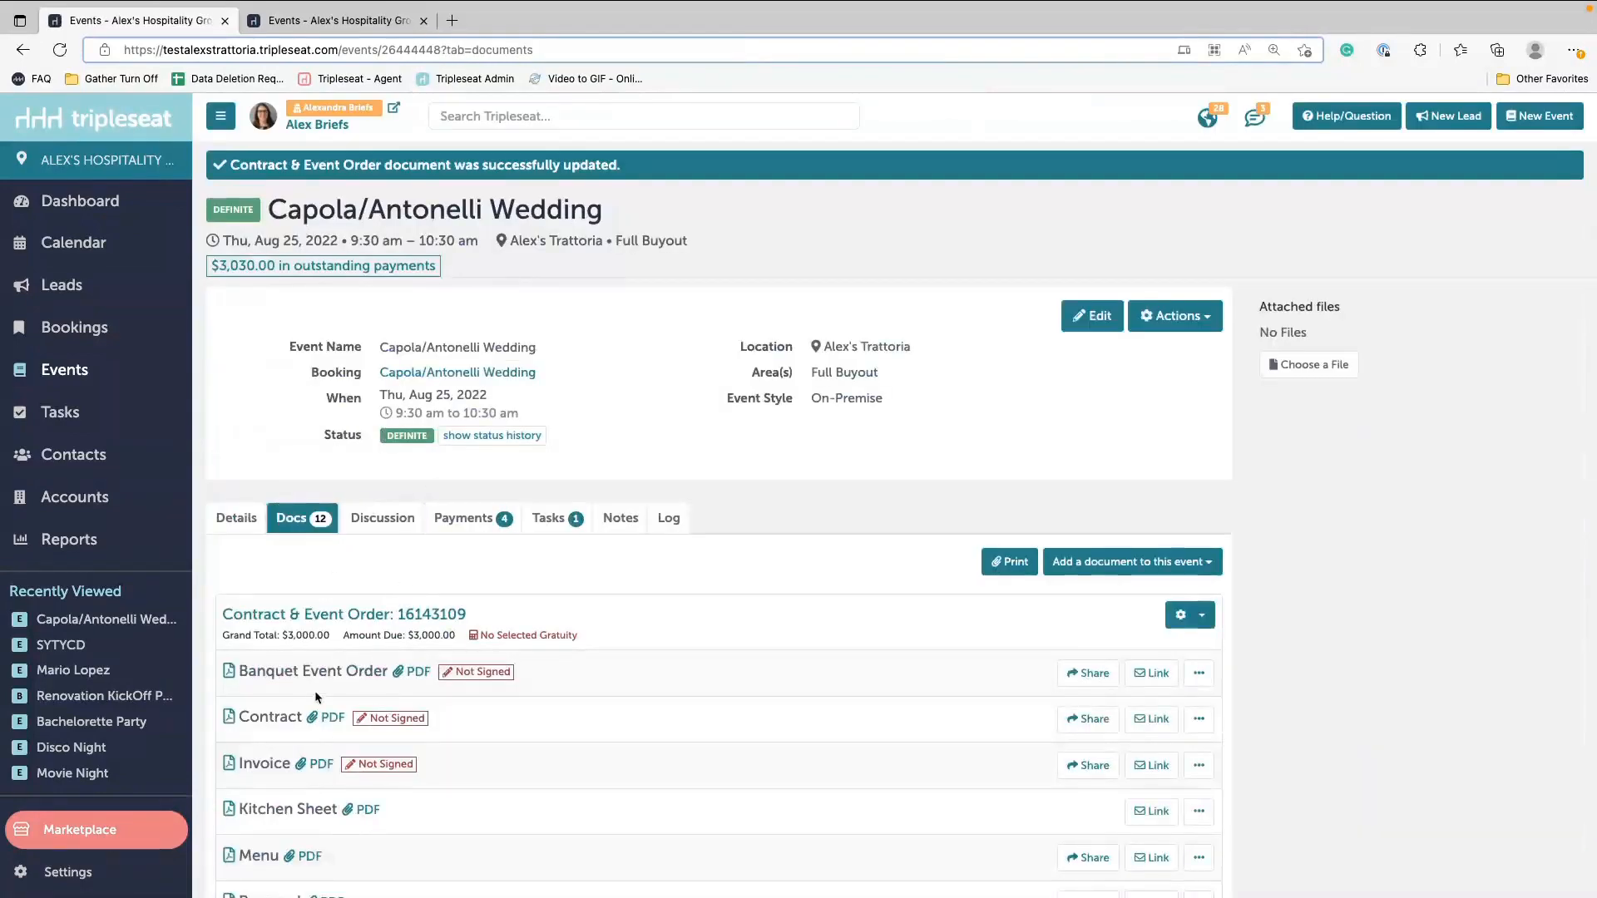
# Step: Open the event's Banquet Event Order to check how the floorplan fits its Setup section, and return to the event's documents
pyautogui.click(267, 671)
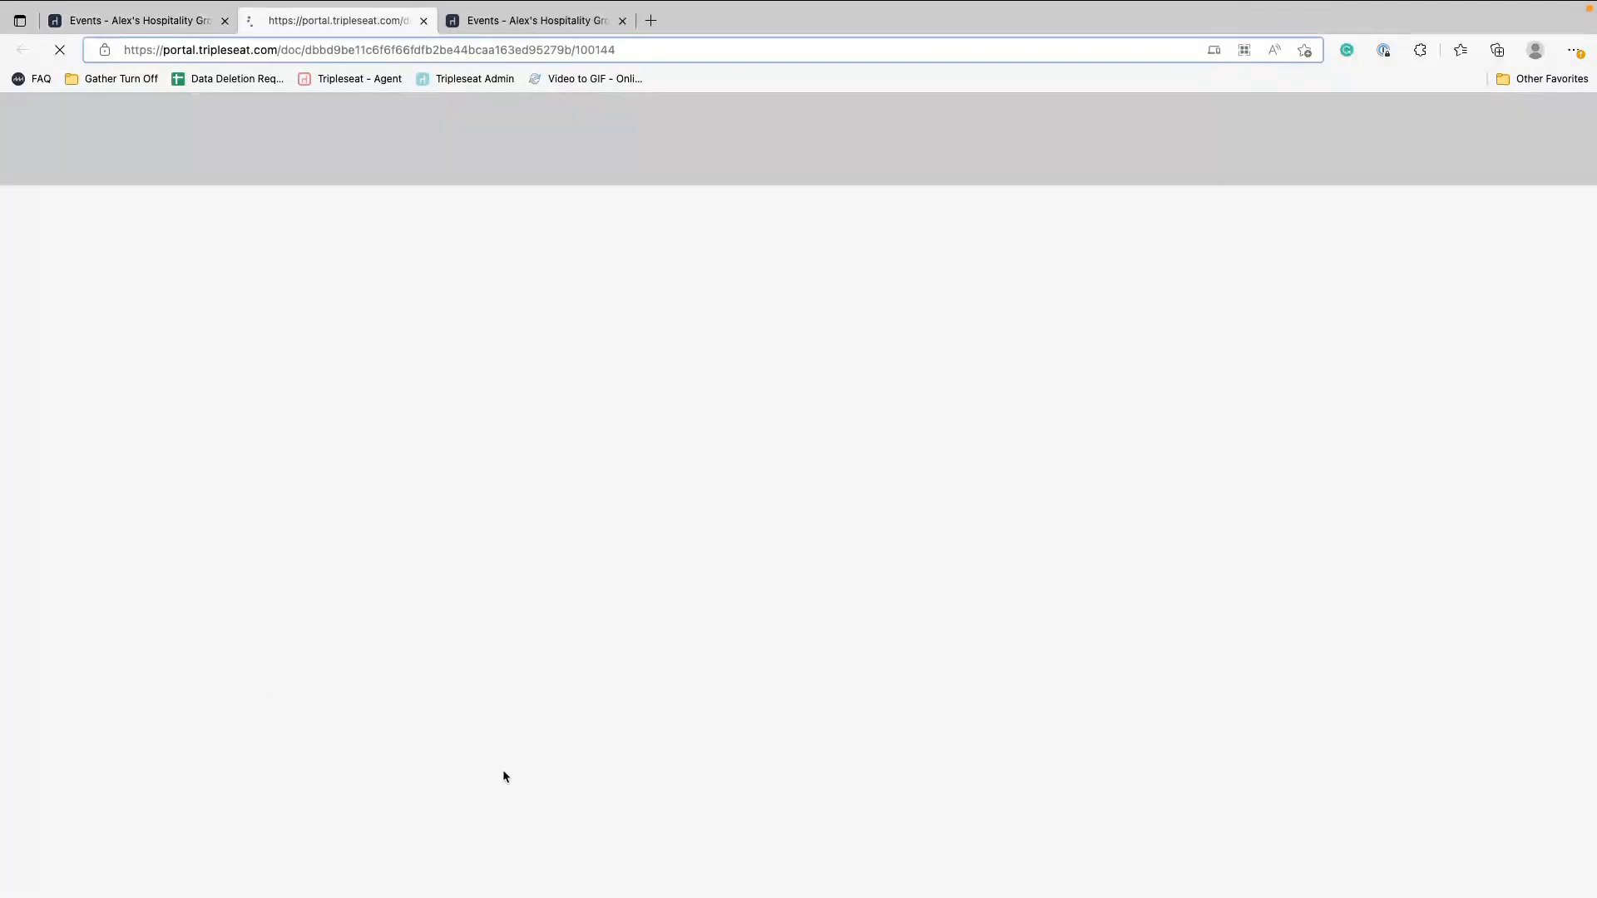
pyautogui.scroll(-5, 508, 751)
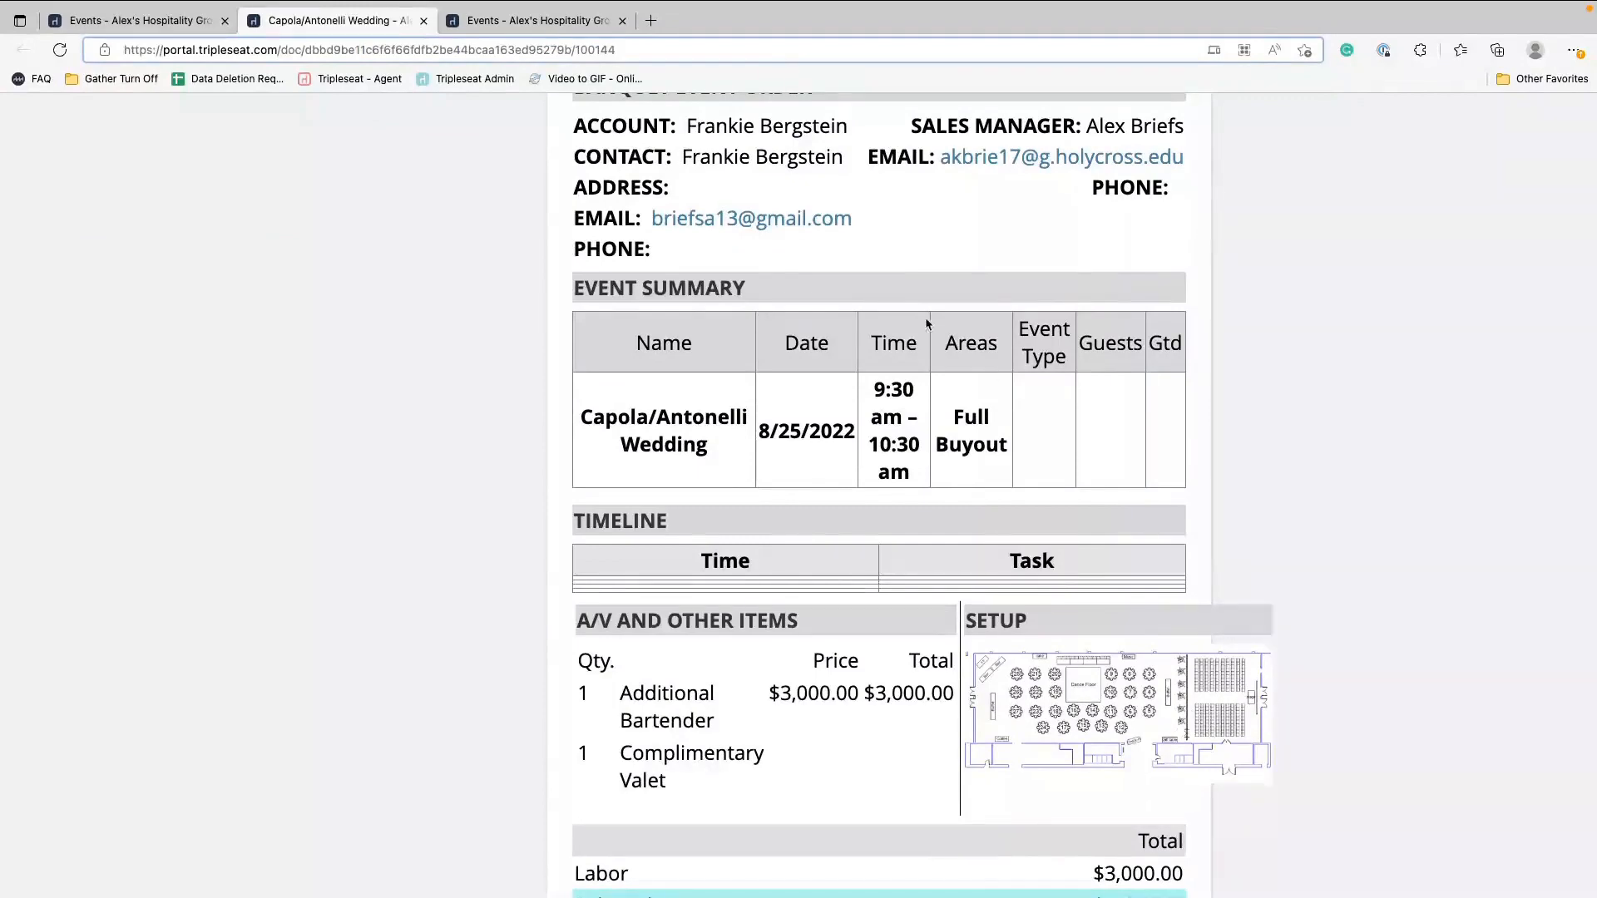
pyautogui.click(112, 23)
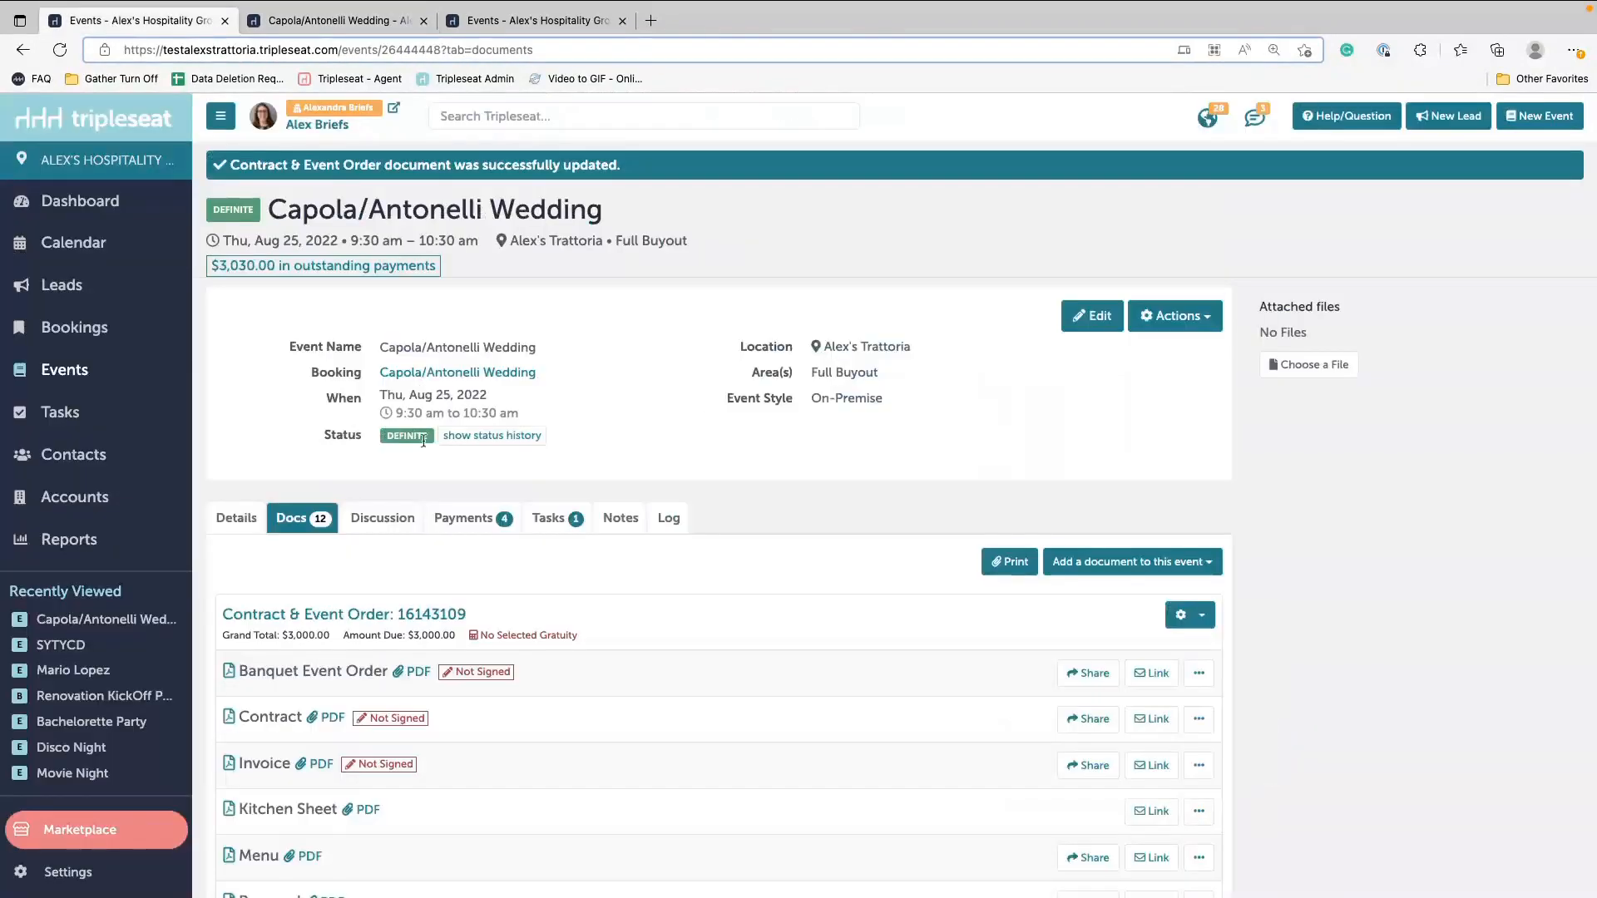
# Step: Reopen the Contract & Event Order, shrink the Setup floorplan image further to just over half its current width, and save the document
pyautogui.click(258, 614)
pyautogui.scroll(-5, 570, 713)
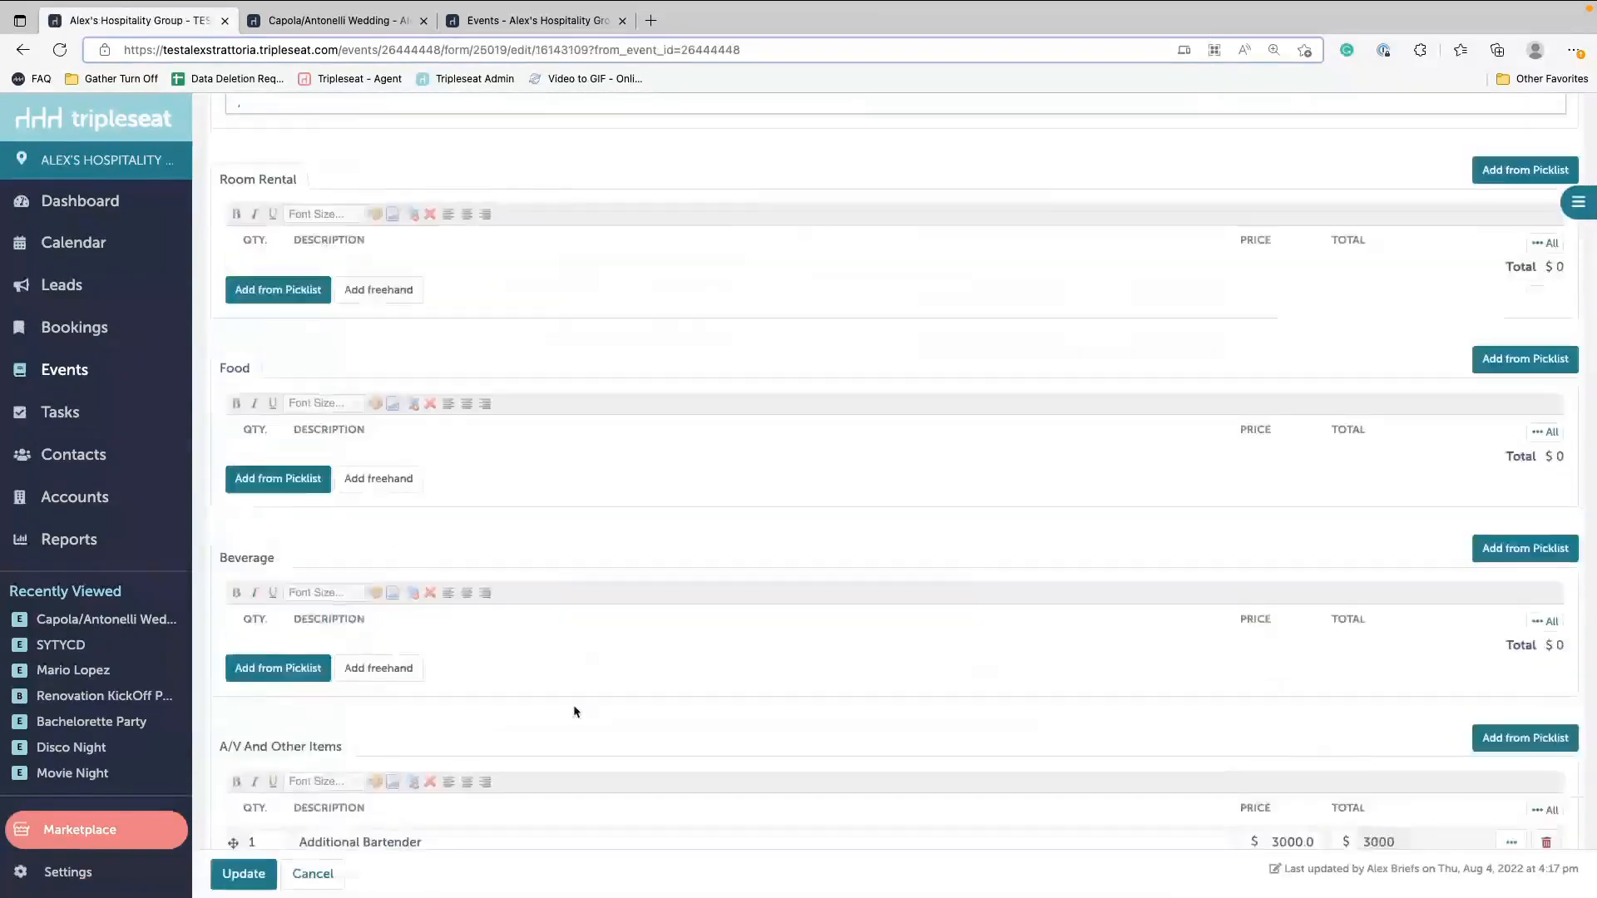
pyautogui.scroll(-12, 573, 712)
pyautogui.click(573, 601)
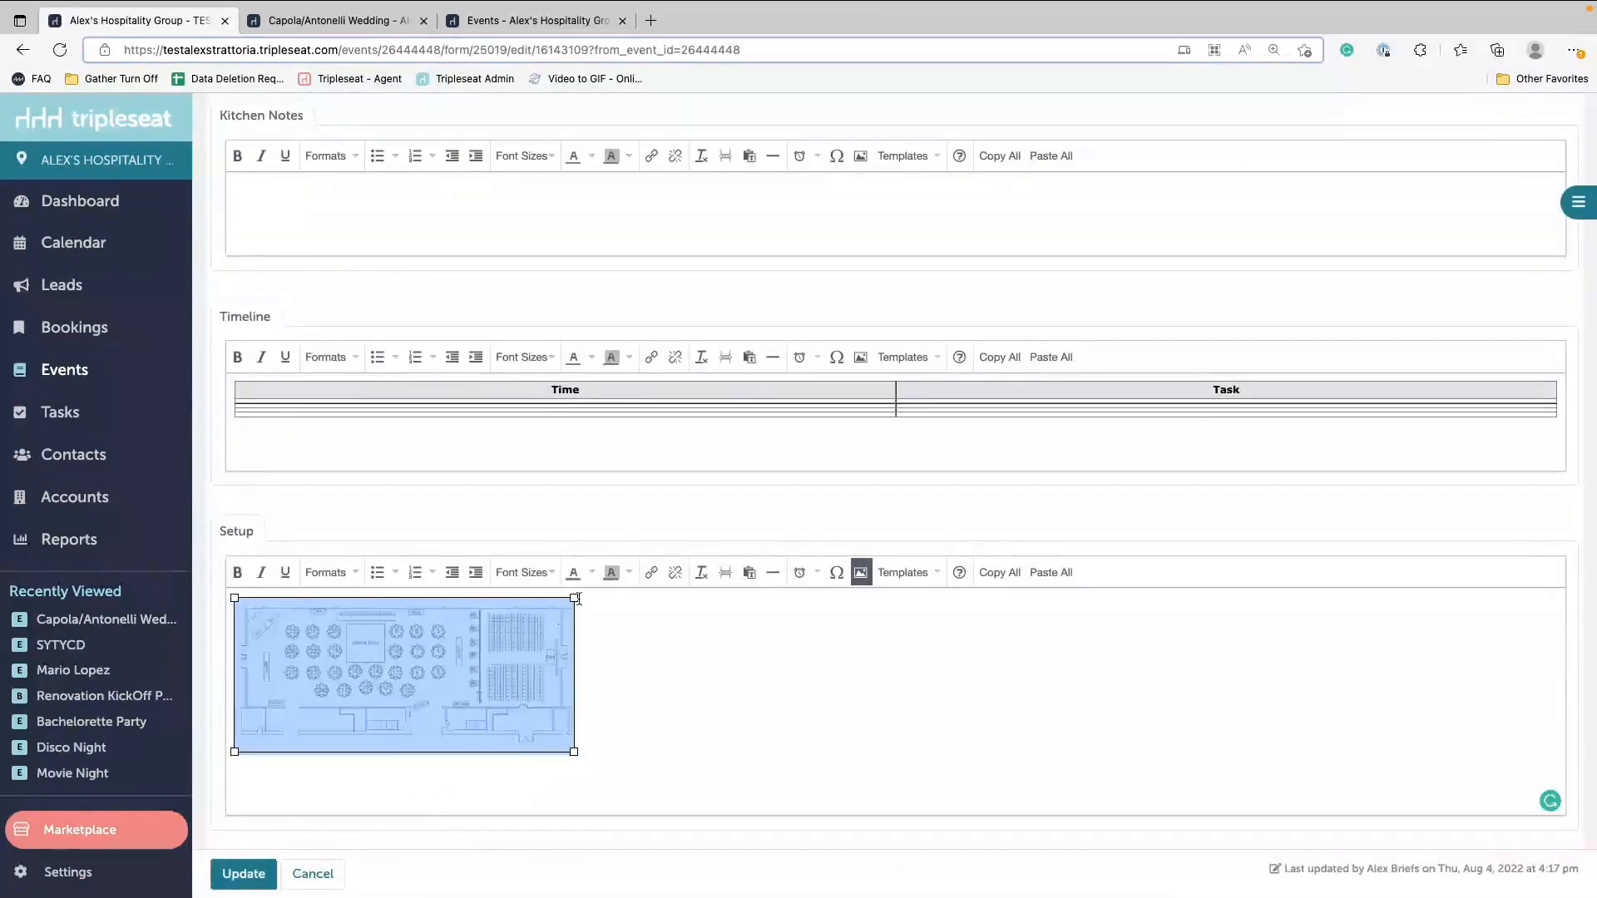
pyautogui.moveTo(575, 599); pyautogui.dragTo(399, 602)
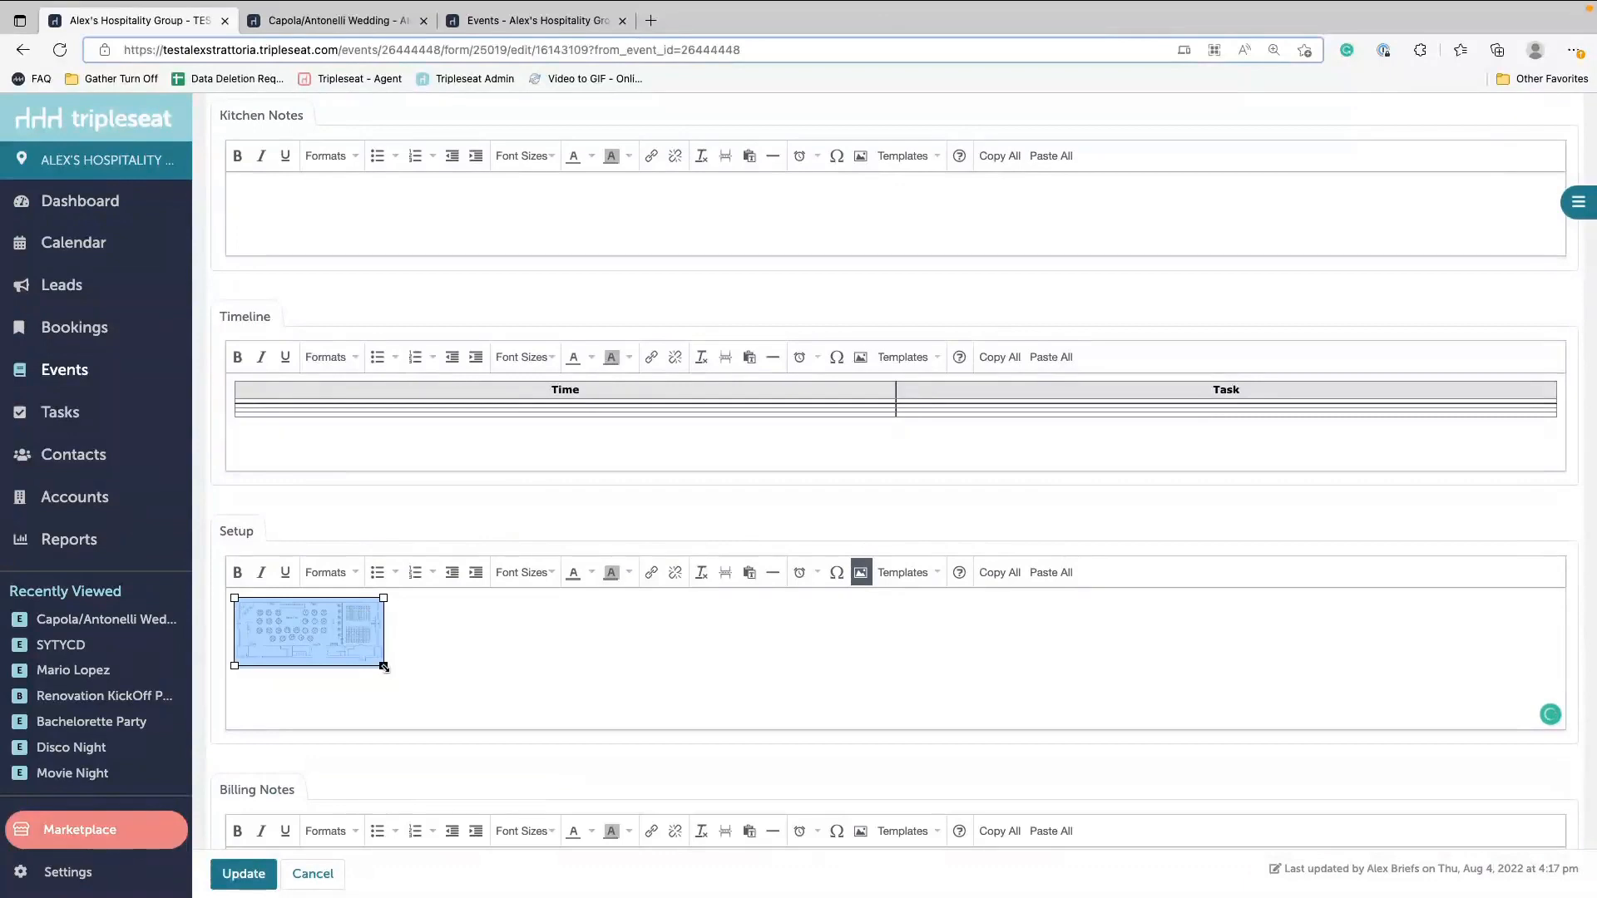
pyautogui.moveTo(383, 666); pyautogui.dragTo(434, 692)
pyautogui.click(243, 873)
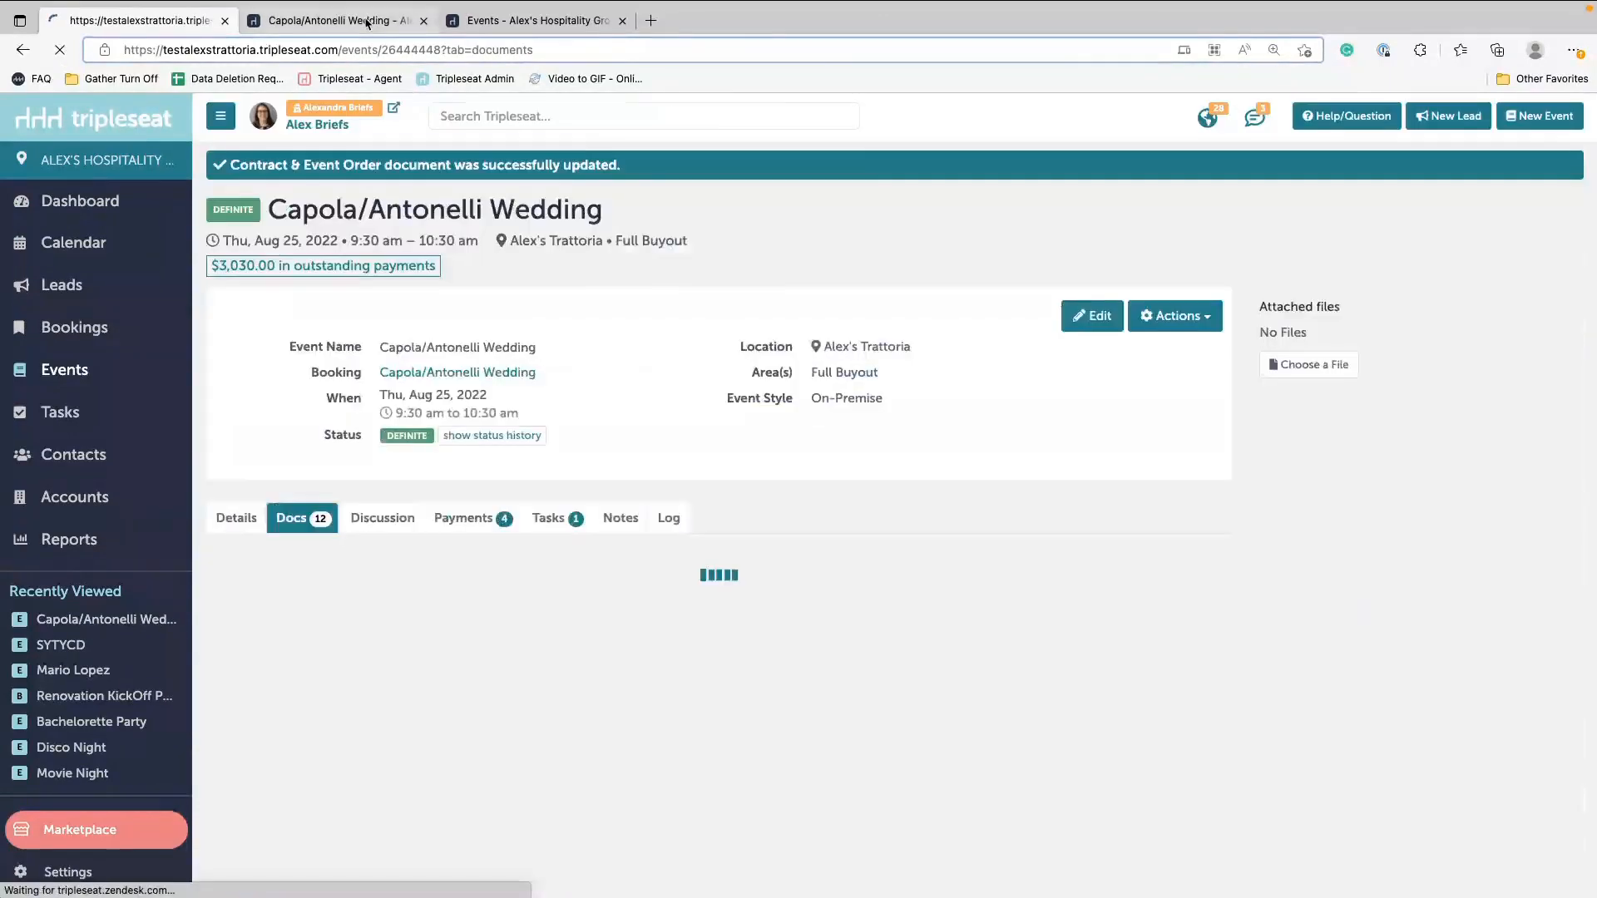
# Step: Reload the open Banquet Event Order to check the resized floorplan in its Setup section, and go back to the event
pyautogui.click(368, 20)
pyautogui.press('super+r')
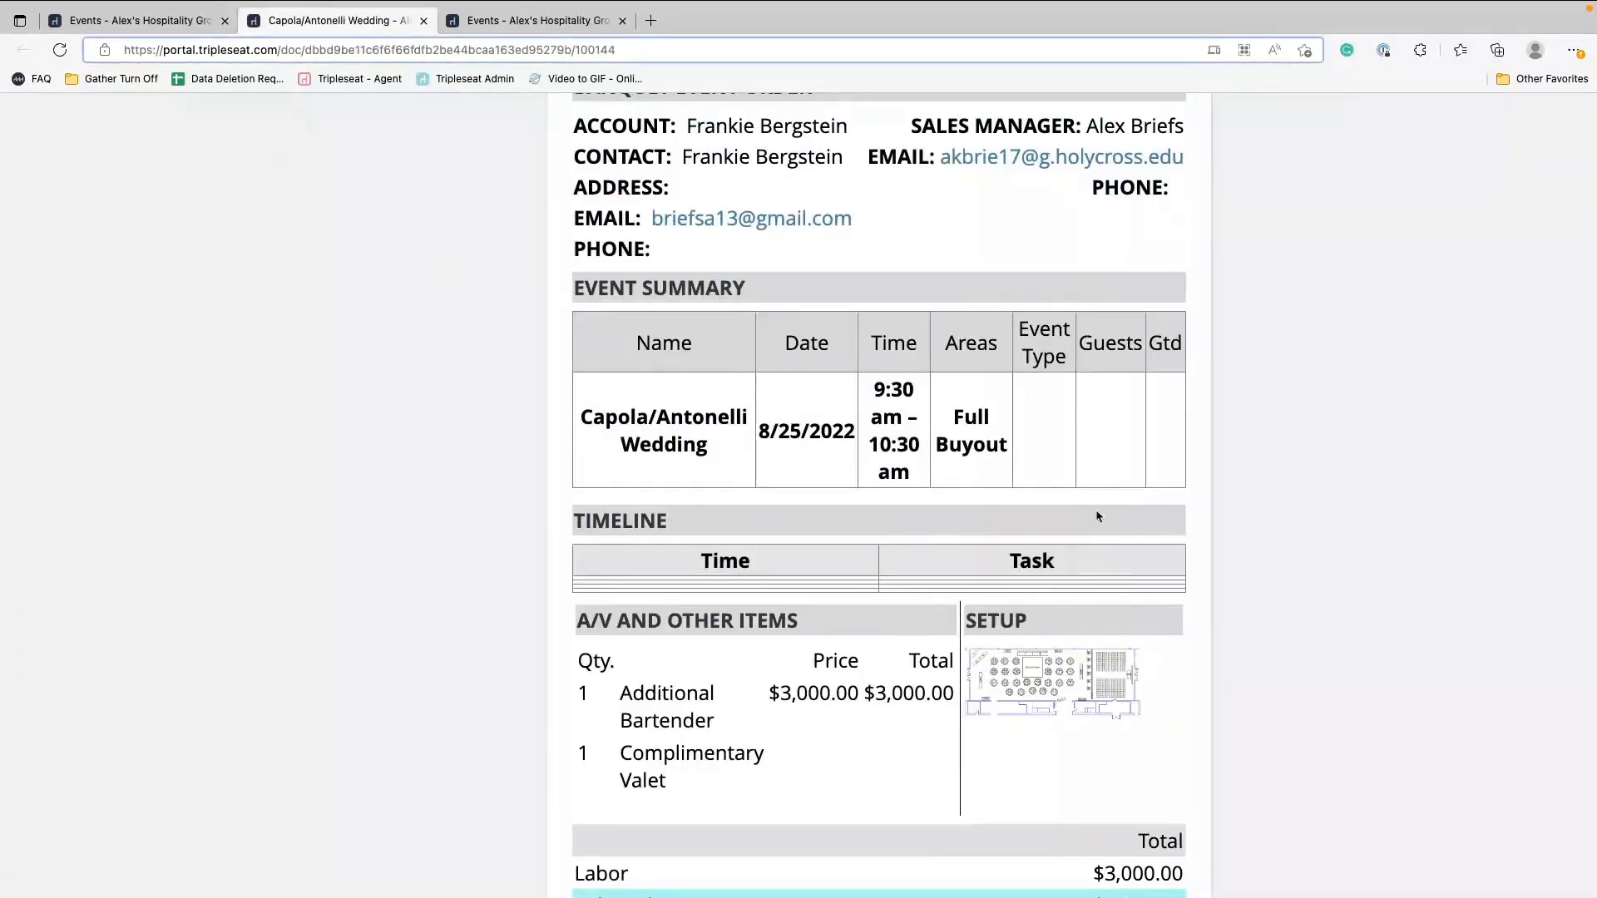
pyautogui.click(166, 25)
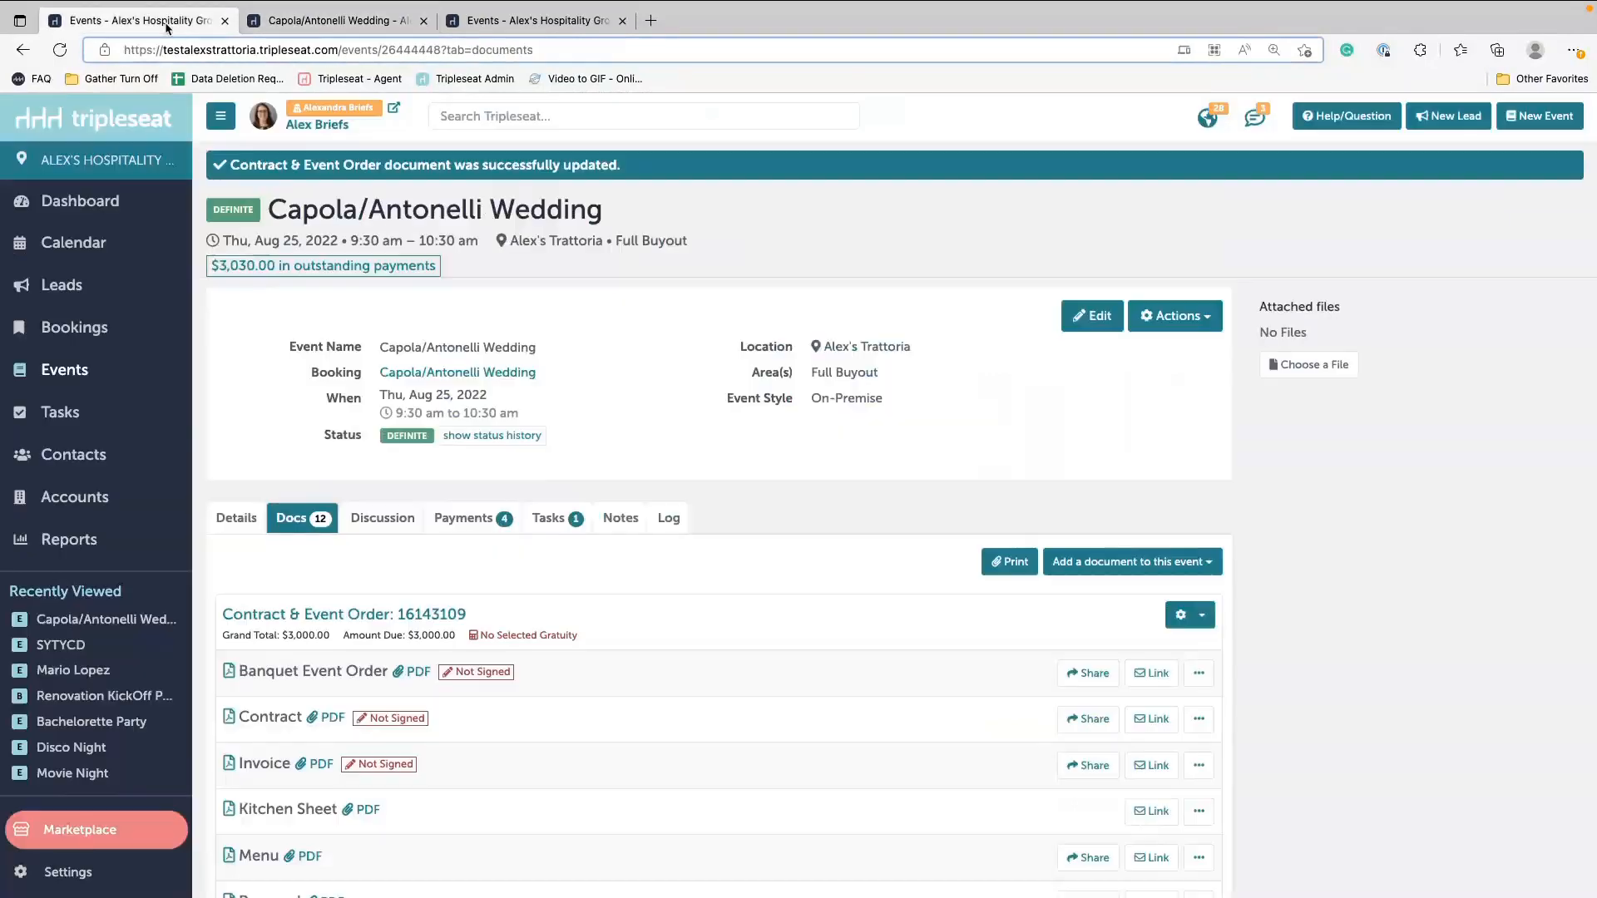
# Step: Open the site settings and look over the Documents and Menus options
pyautogui.click(148, 873)
pyautogui.scroll(-3, 870, 695)
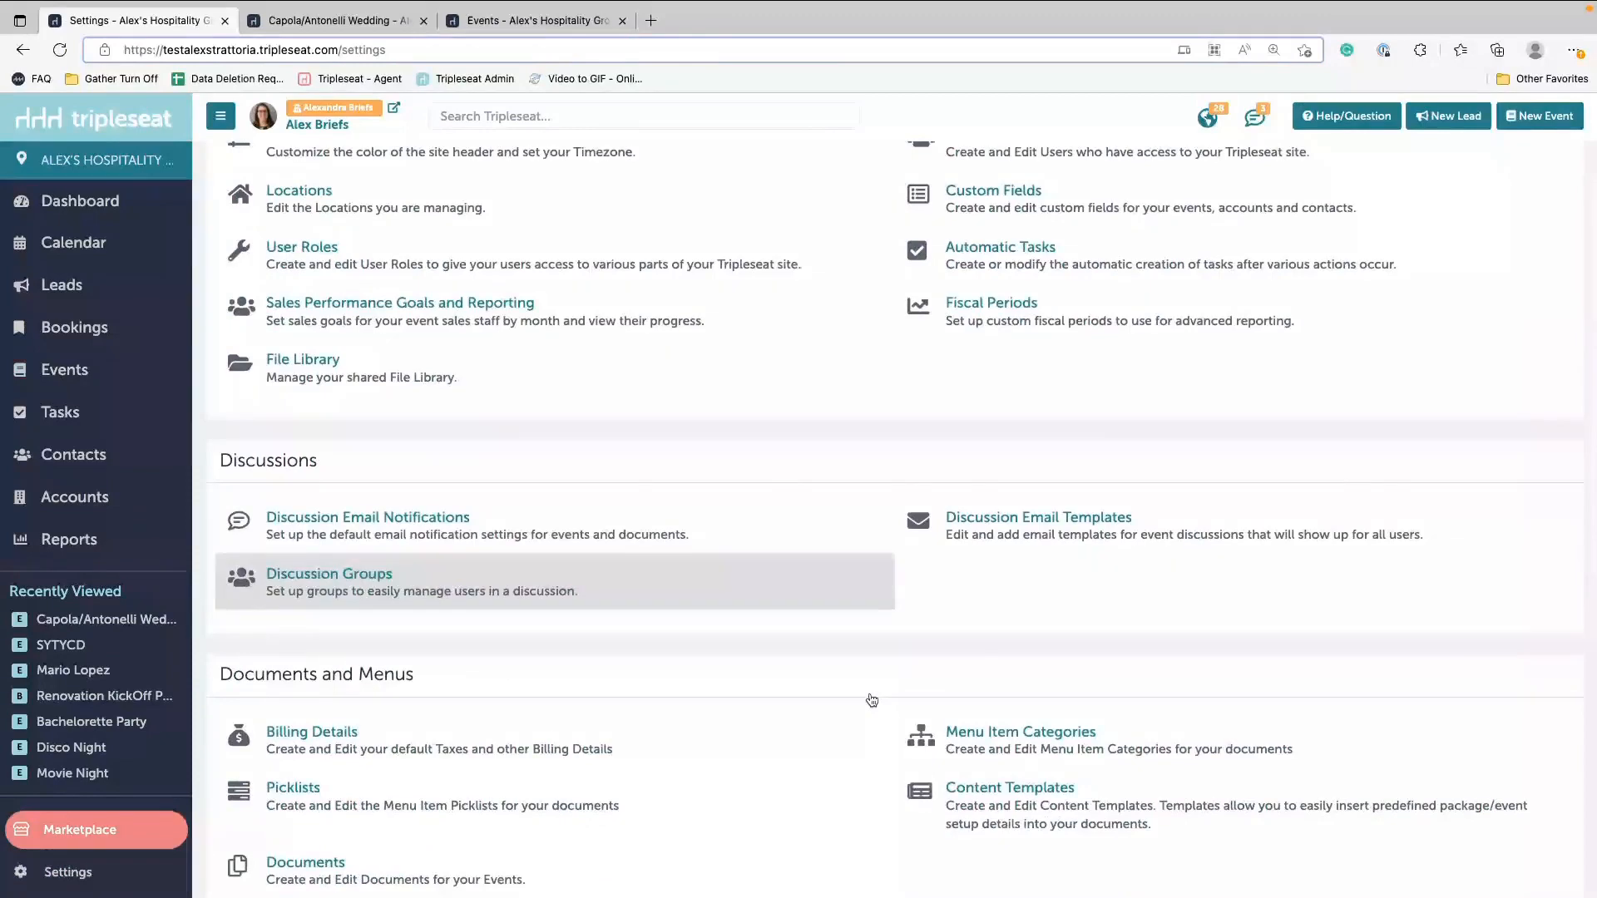
pyautogui.click(1029, 740)
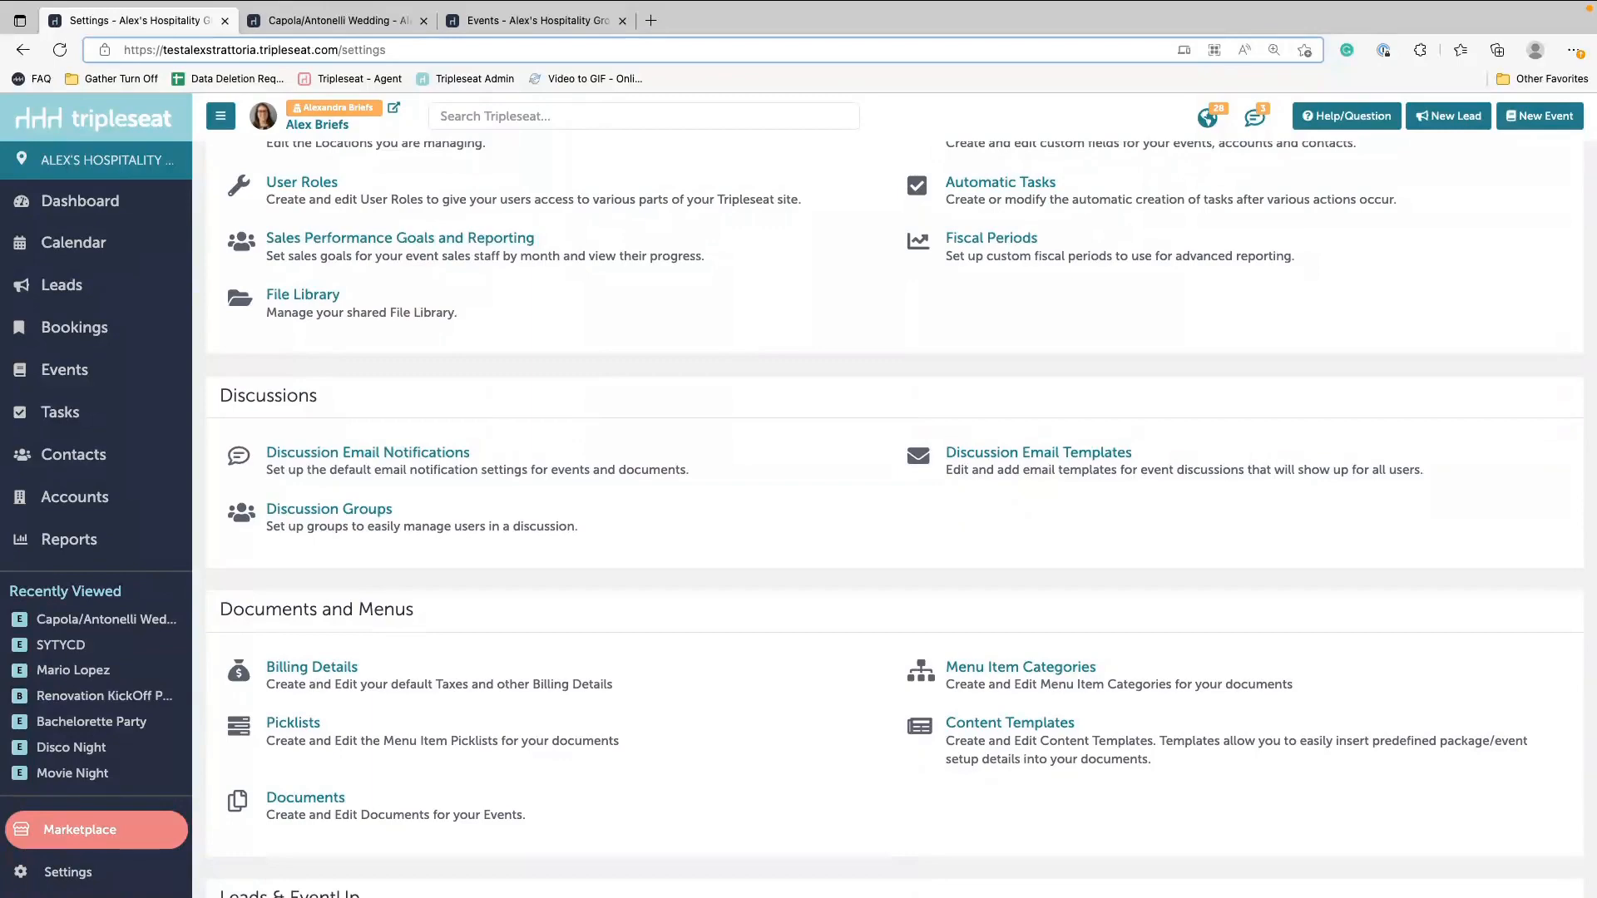
pyautogui.scroll(3, 666, 379)
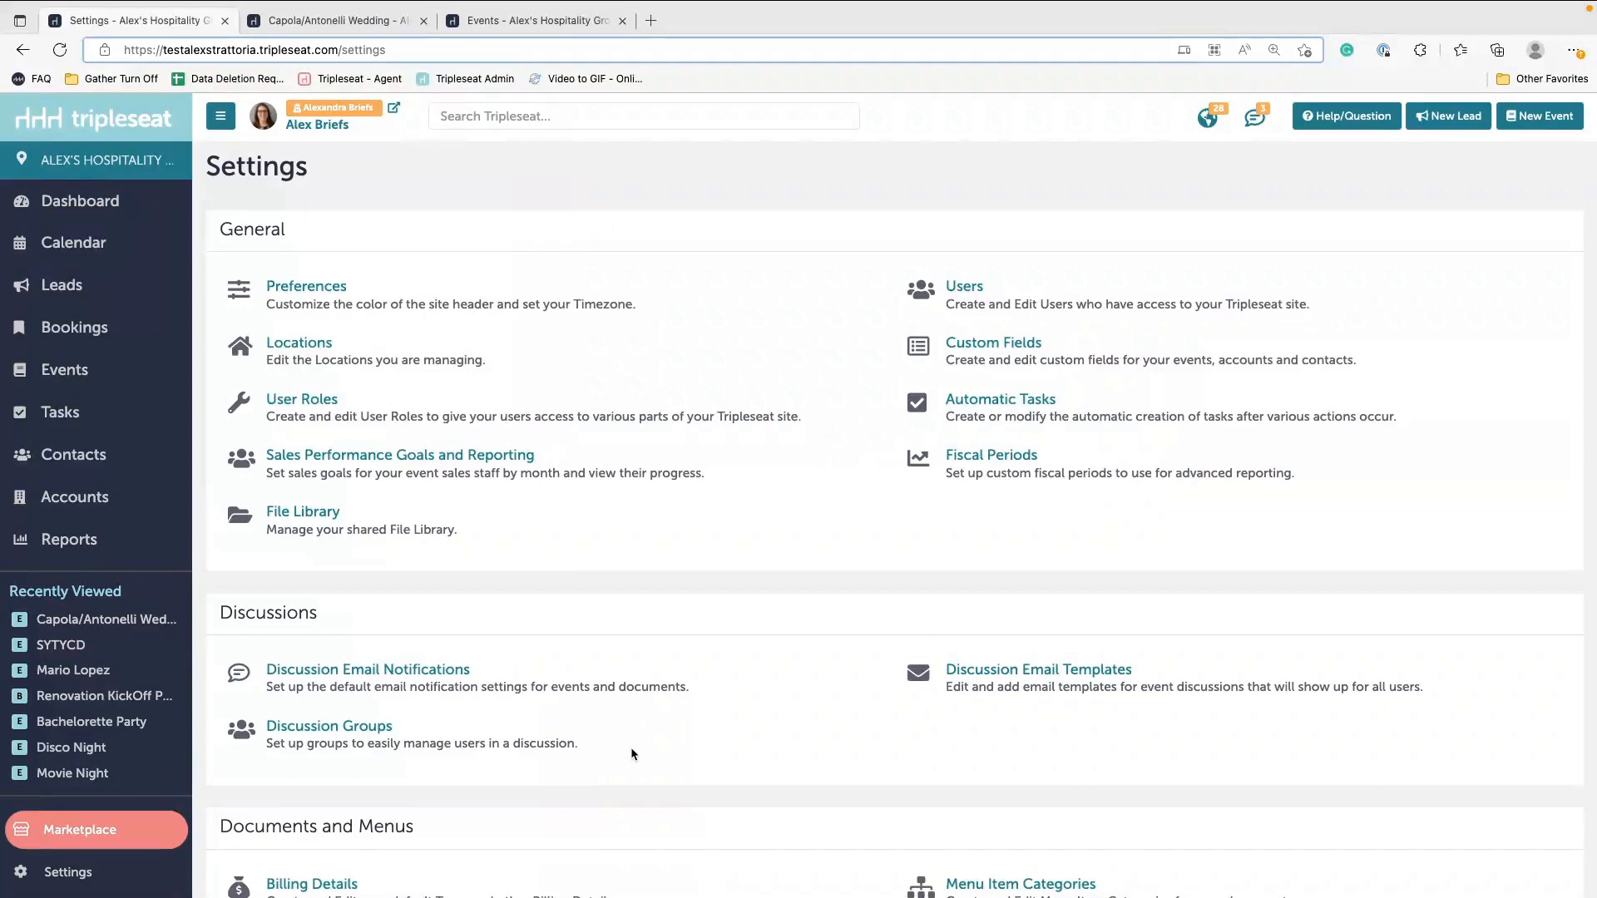
pyautogui.scroll(-2, 631, 752)
pyautogui.scroll(2, 632, 754)
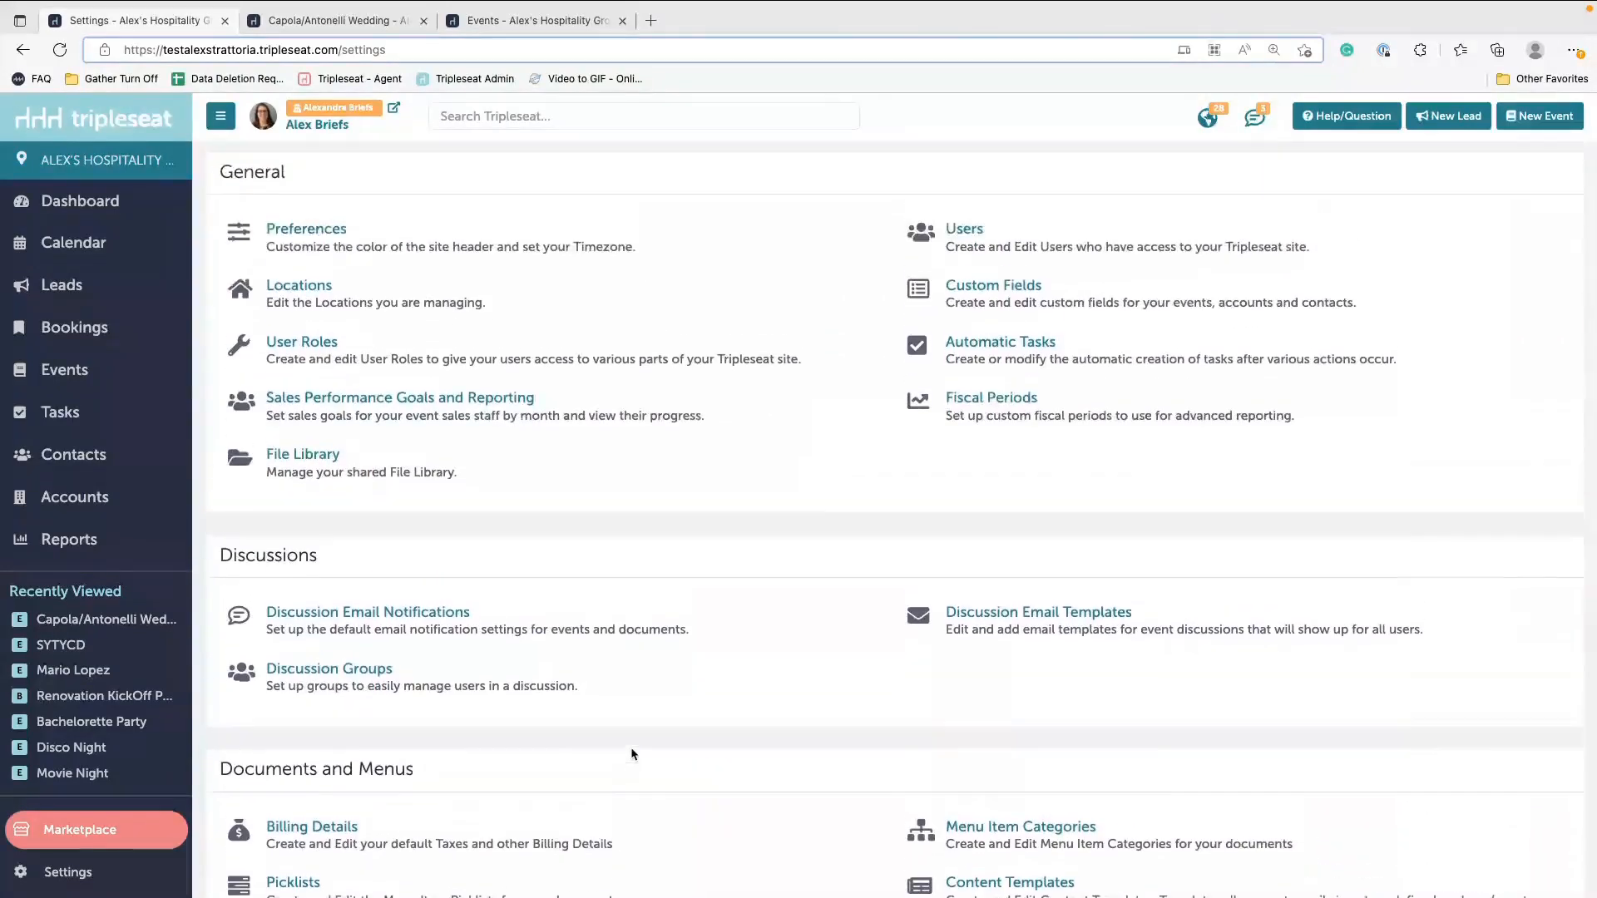
pyautogui.scroll(1, 631, 754)
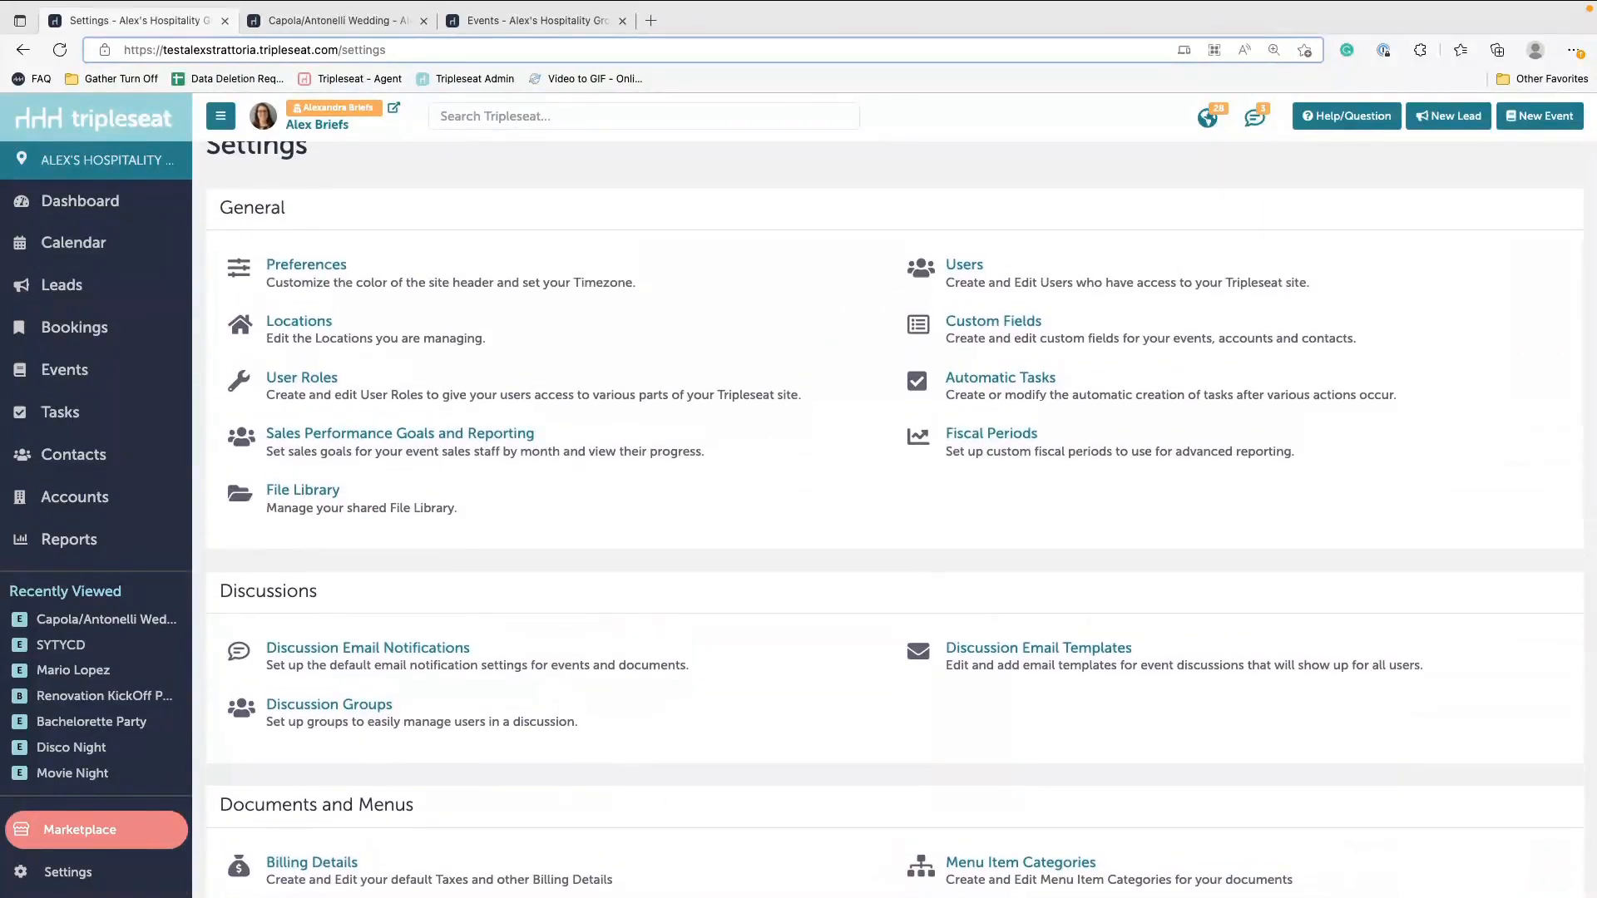